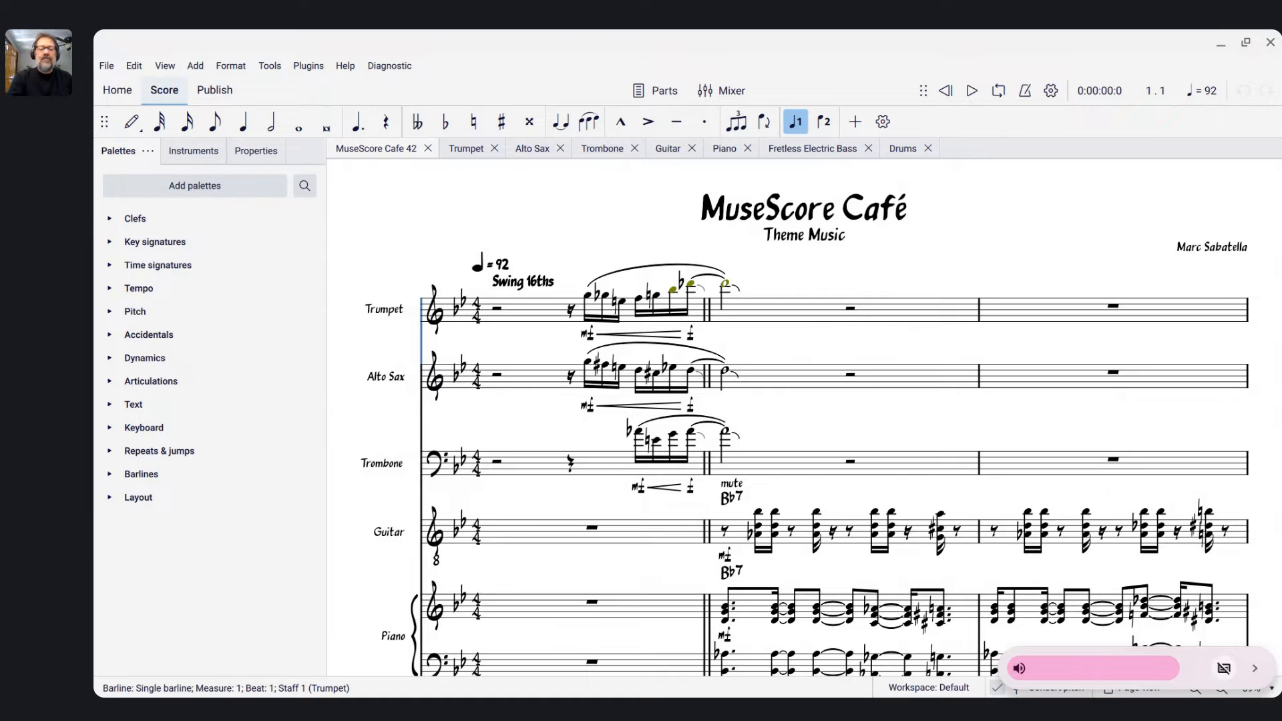
# Play the MuseScore Café theme from the first measure and lower the system volume during playback
pyautogui.click(533, 319)
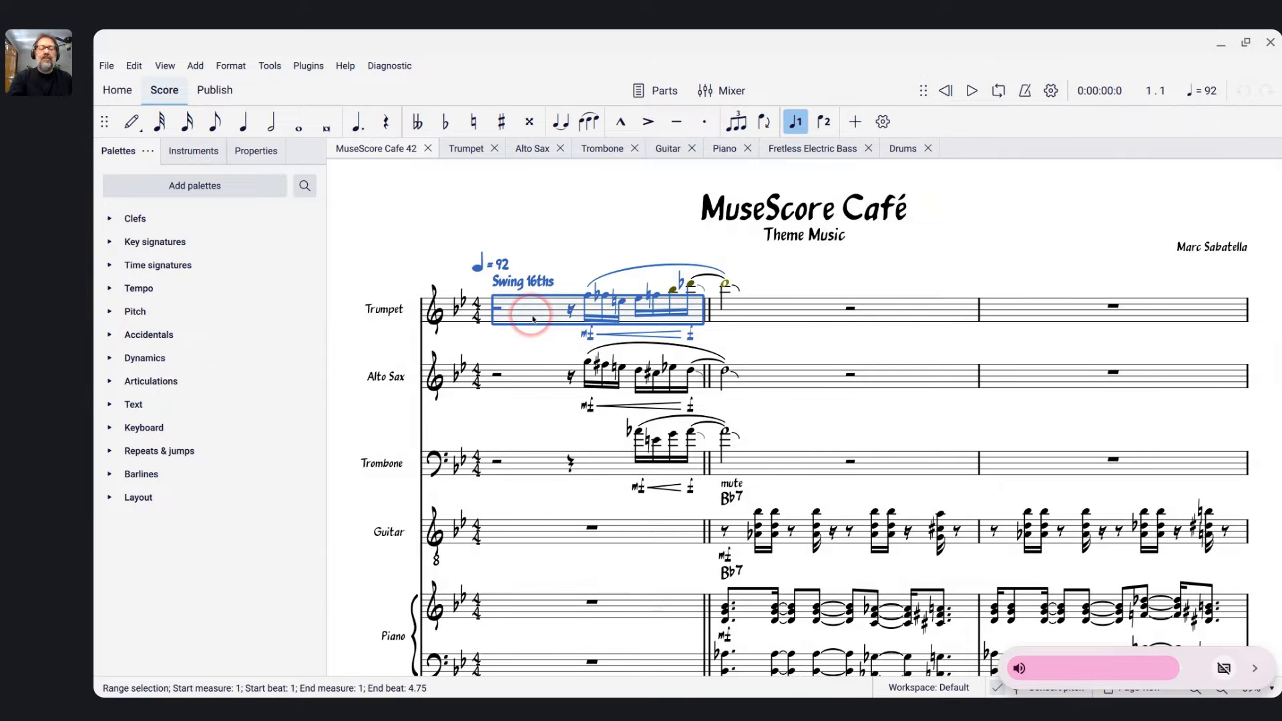
pyautogui.press('Escape')
pyautogui.press('space')
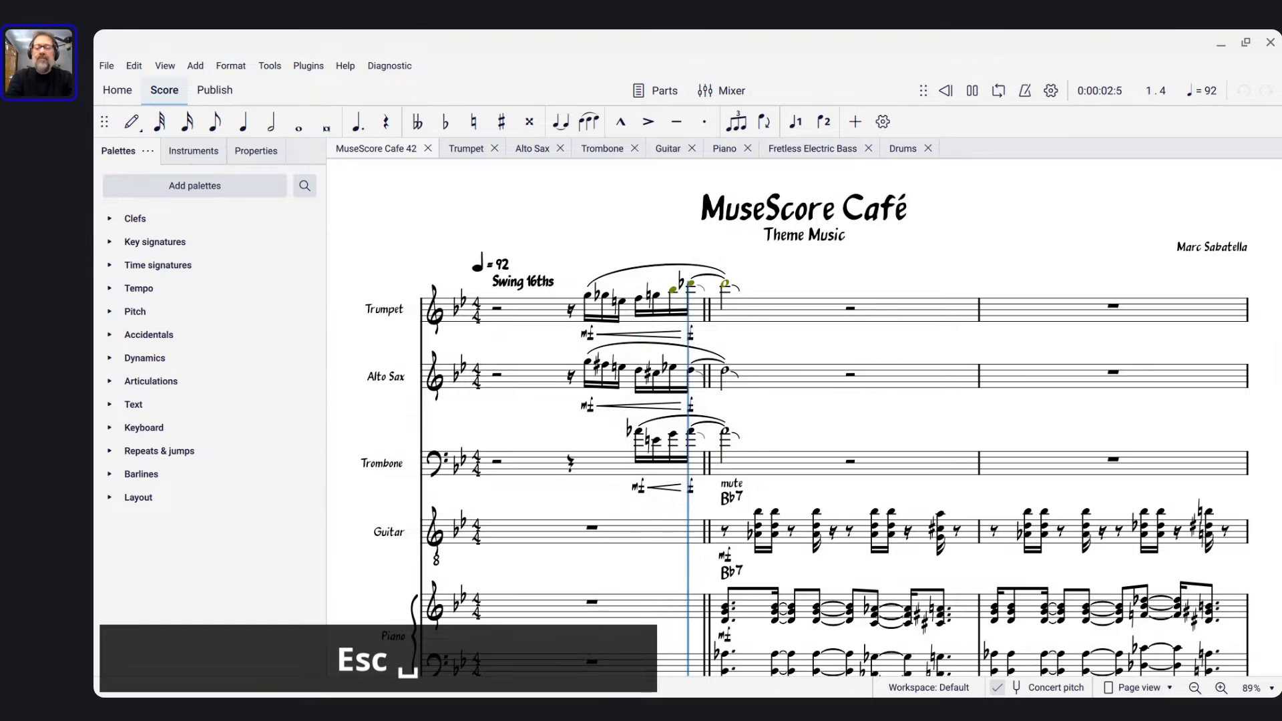
pyautogui.press('XF86AudioLowerVolume')
pyautogui.press('XF86AudioLowerVolume')
pyautogui.press('XF86AudioLowerVolume')
pyautogui.press('XF86AudioLowerVolume')
pyautogui.press('XF86AudioLowerVolume')
pyautogui.press('XF86AudioLowerVolume')
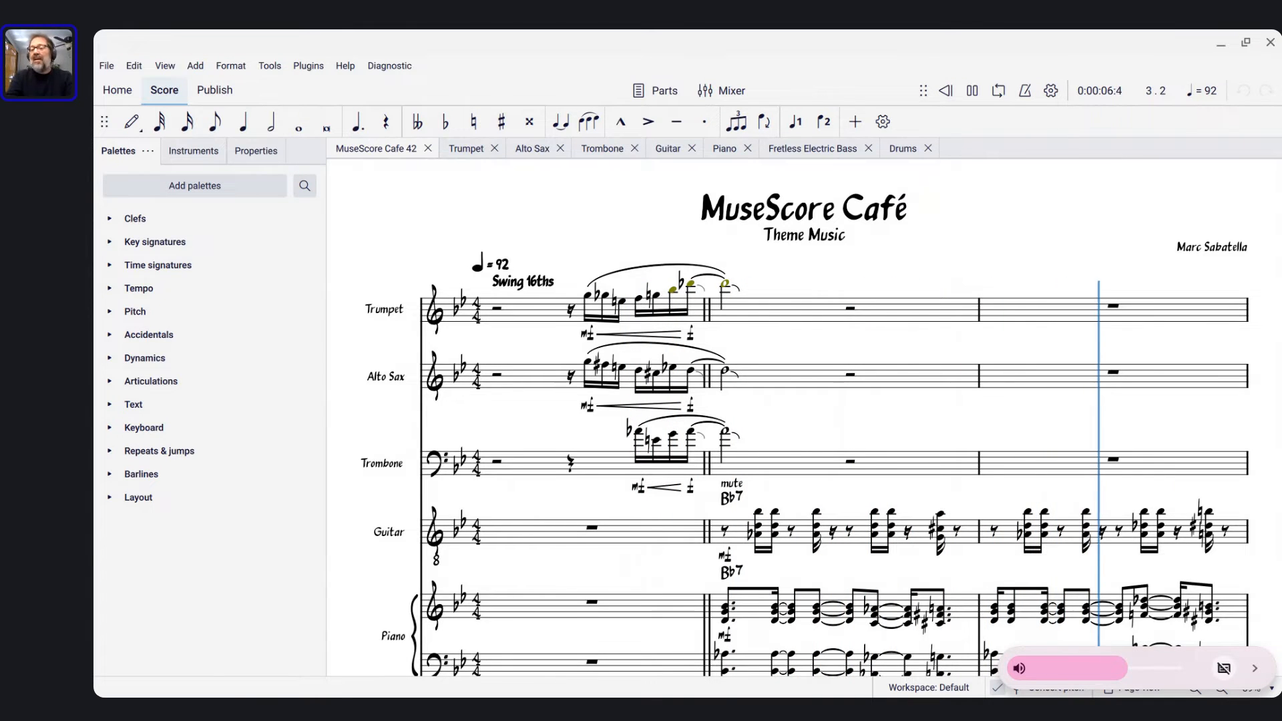
# Dock the score window beside the chat, widen it to the chat's edge and reduce the volume further
pyautogui.hotkey('alt', '[')
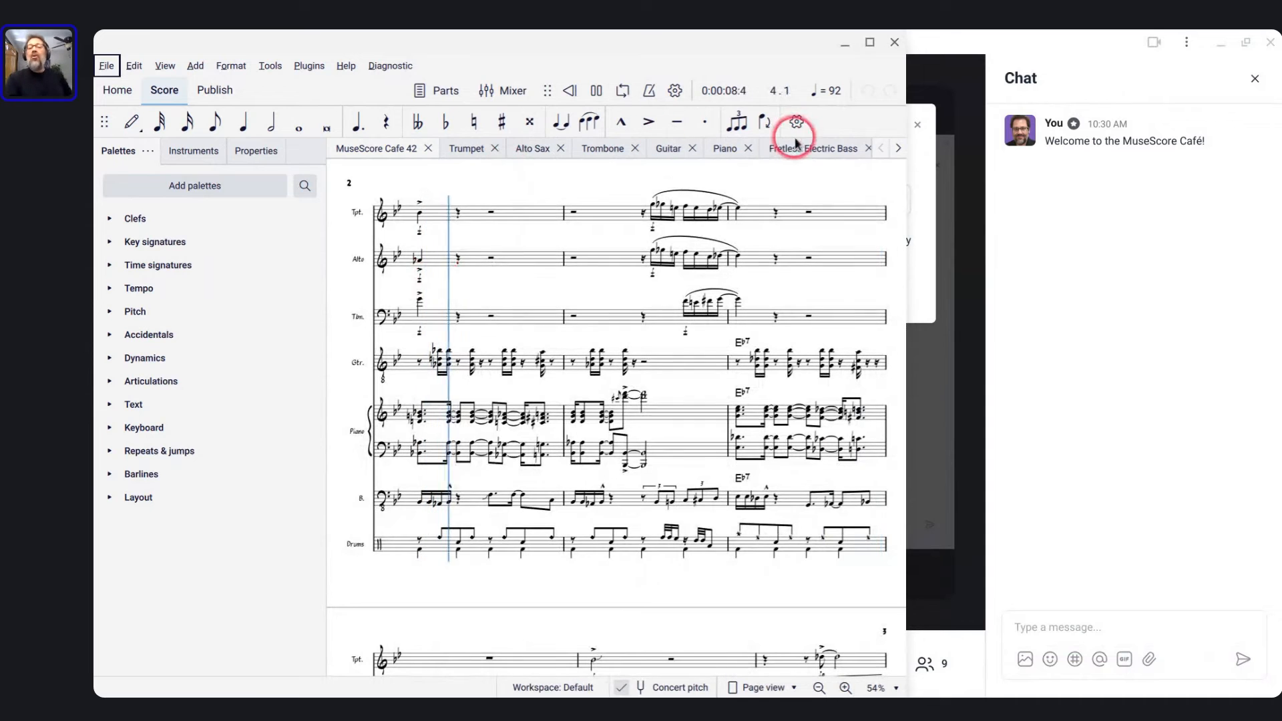
pyautogui.press('XF86AudioLowerVolume')
pyautogui.press('XF86AudioLowerVolume')
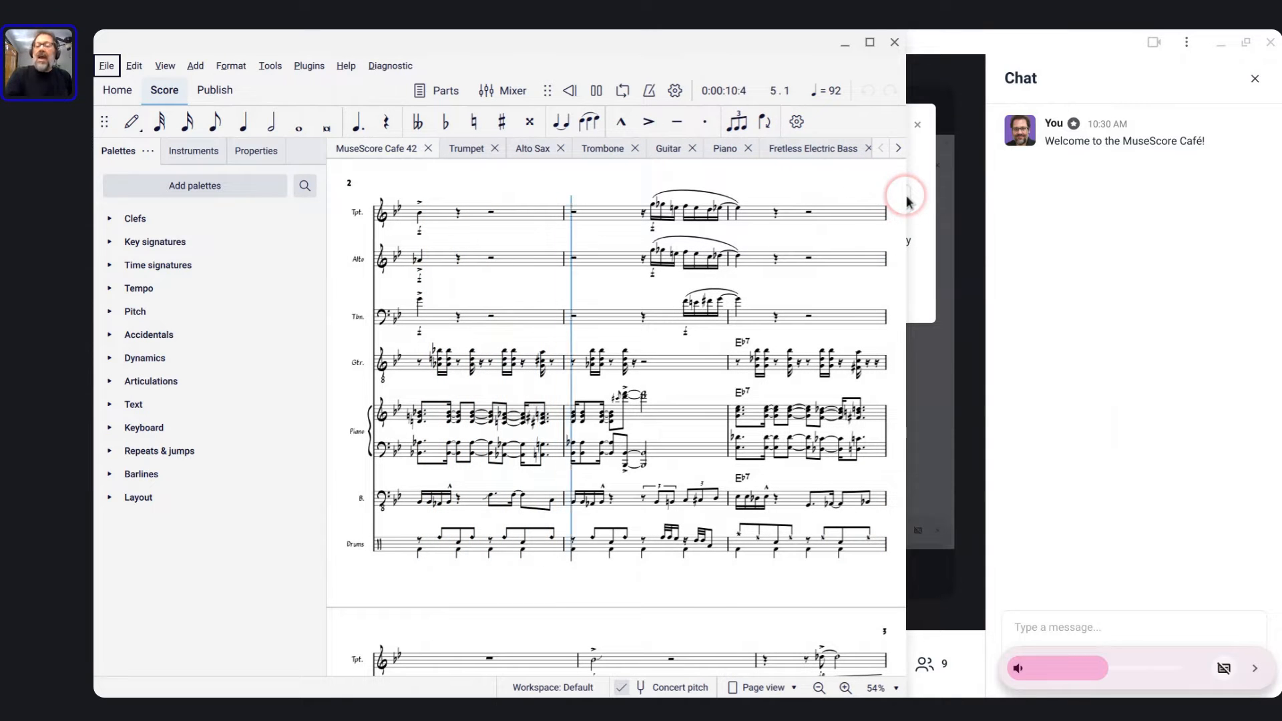
pyautogui.moveTo(906, 199); pyautogui.dragTo(988, 219)
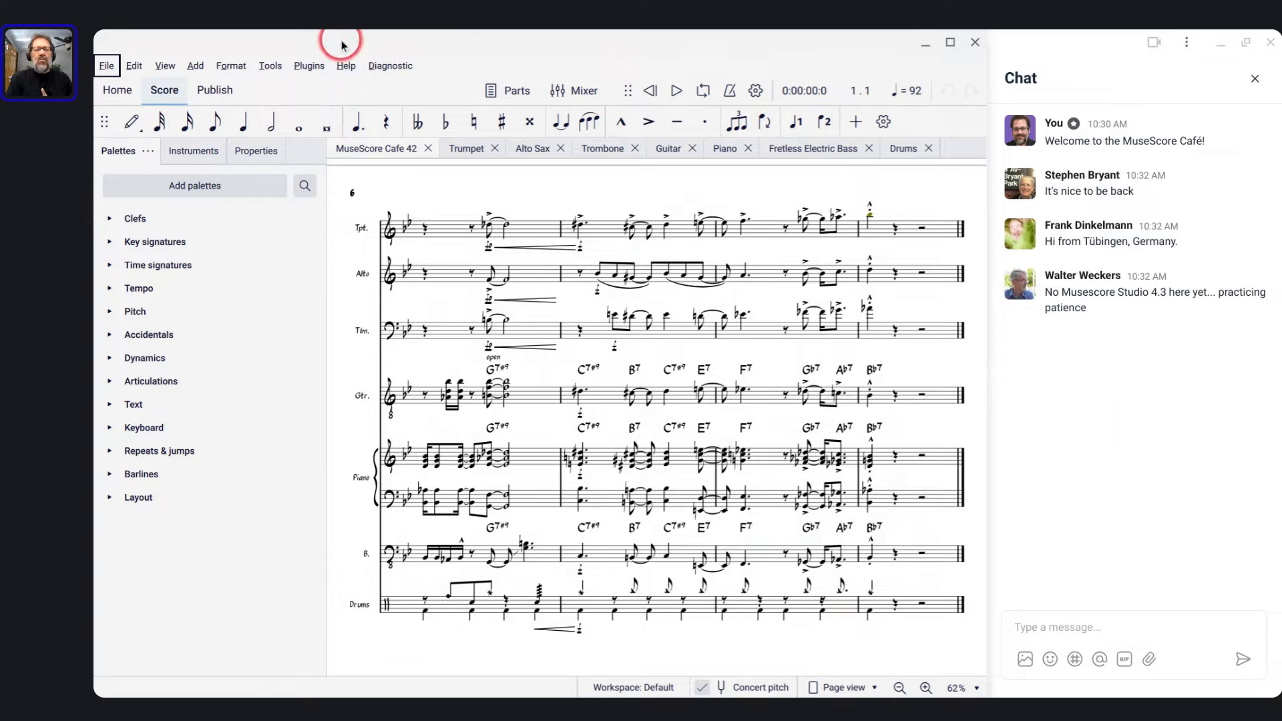
# Check for a MuseScore Studio update and dismiss the update dialog
pyautogui.click(345, 66)
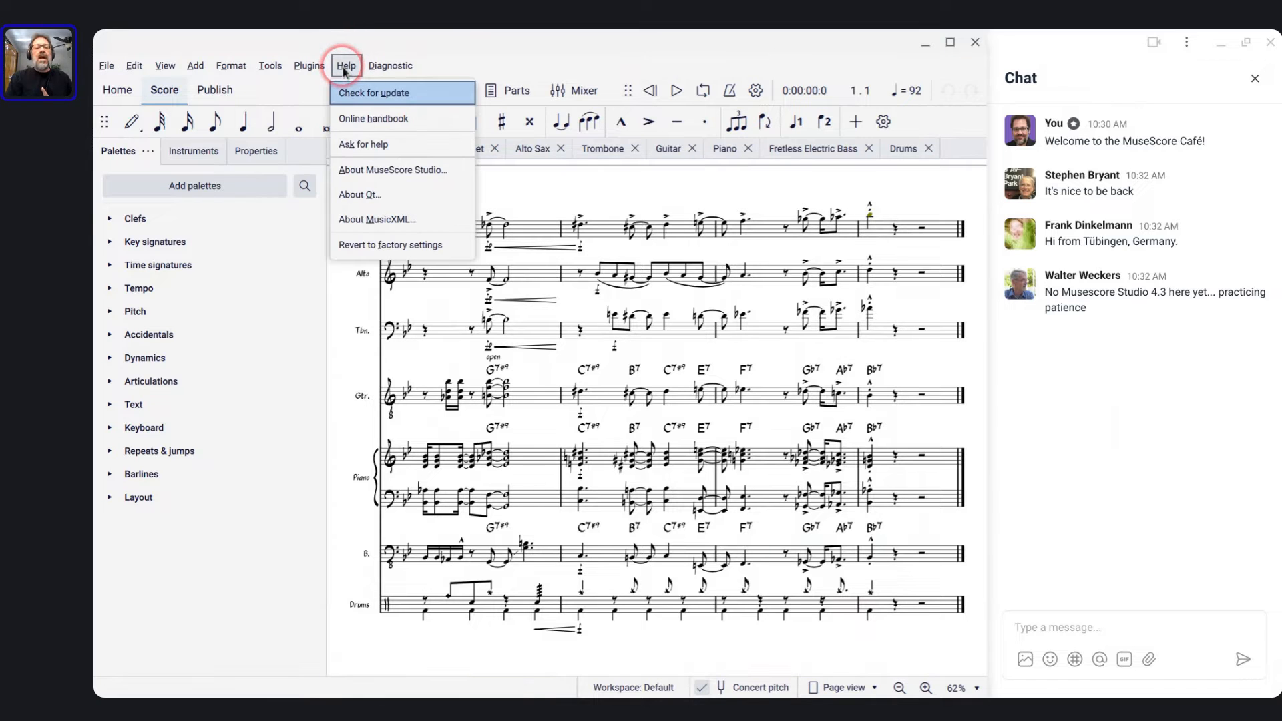
pyautogui.click(346, 93)
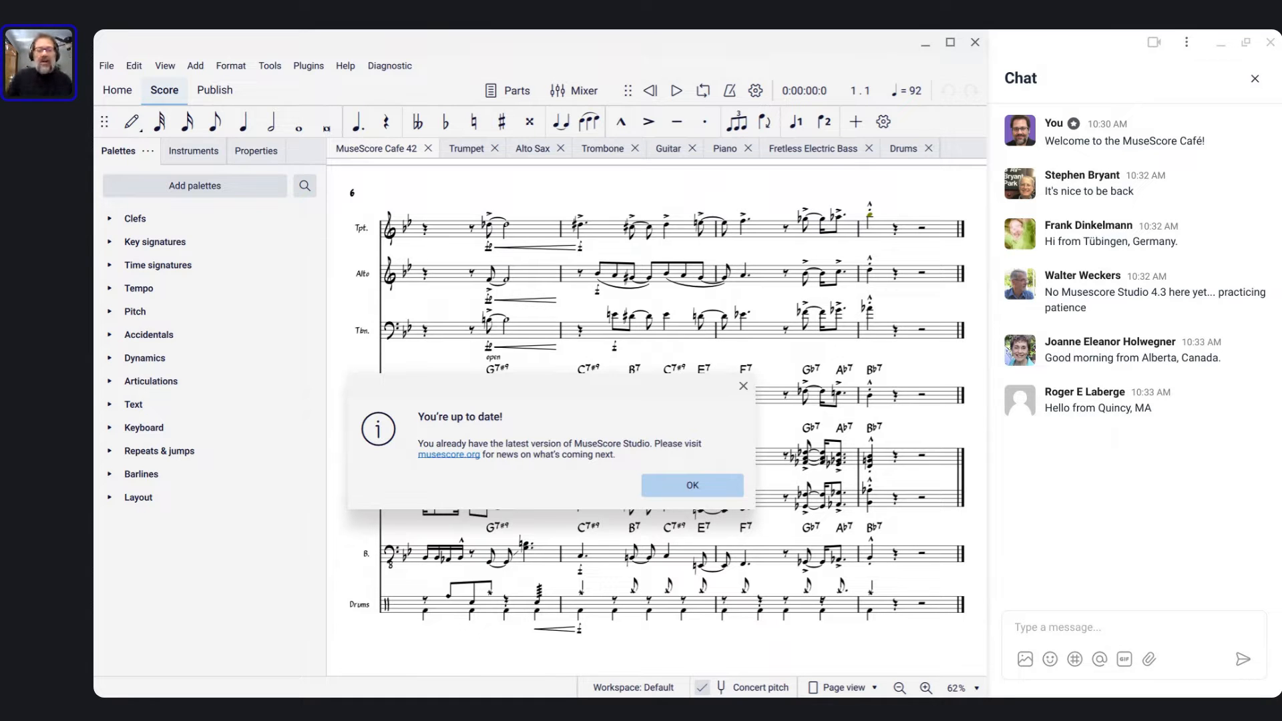
pyautogui.click(706, 486)
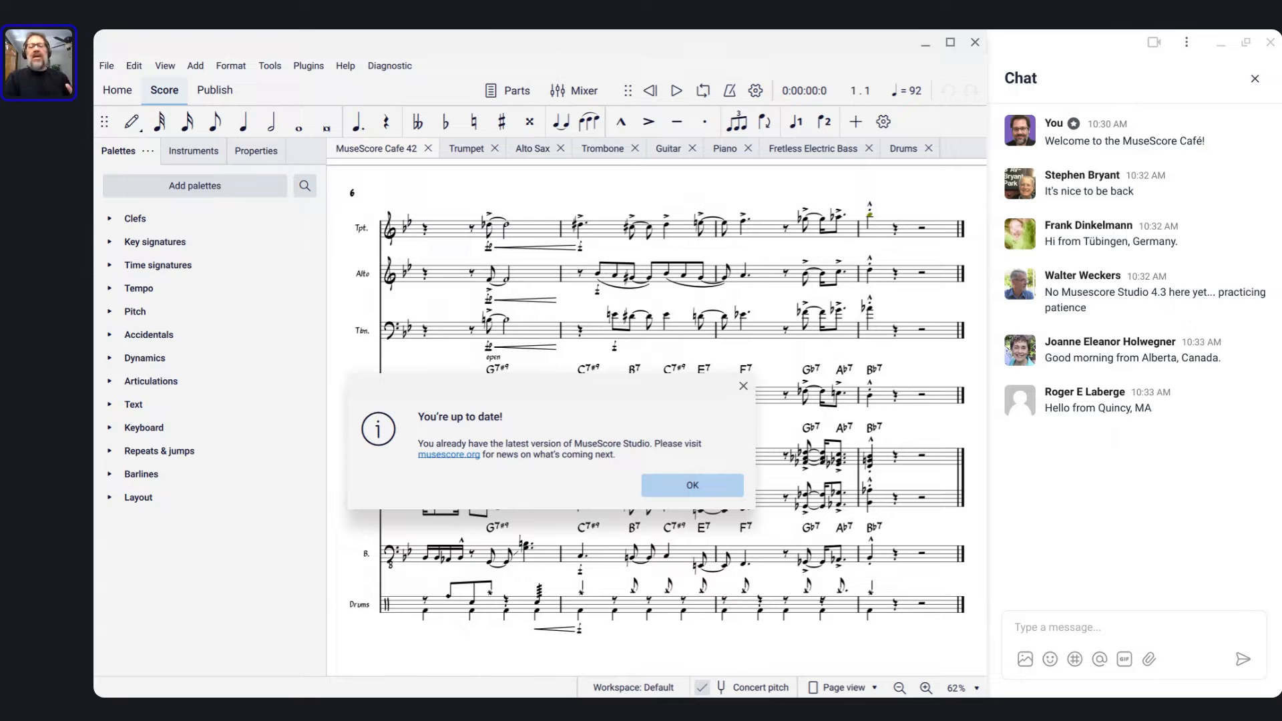
pyautogui.click(692, 486)
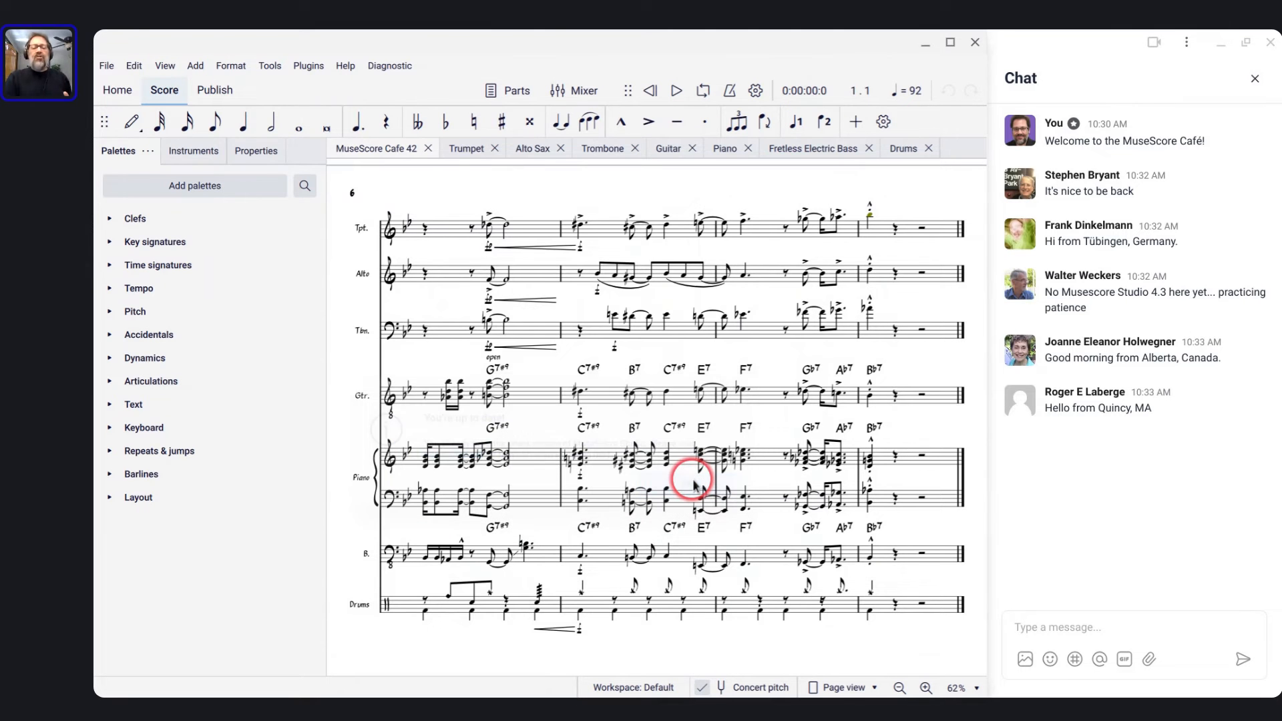
pyautogui.click(344, 69)
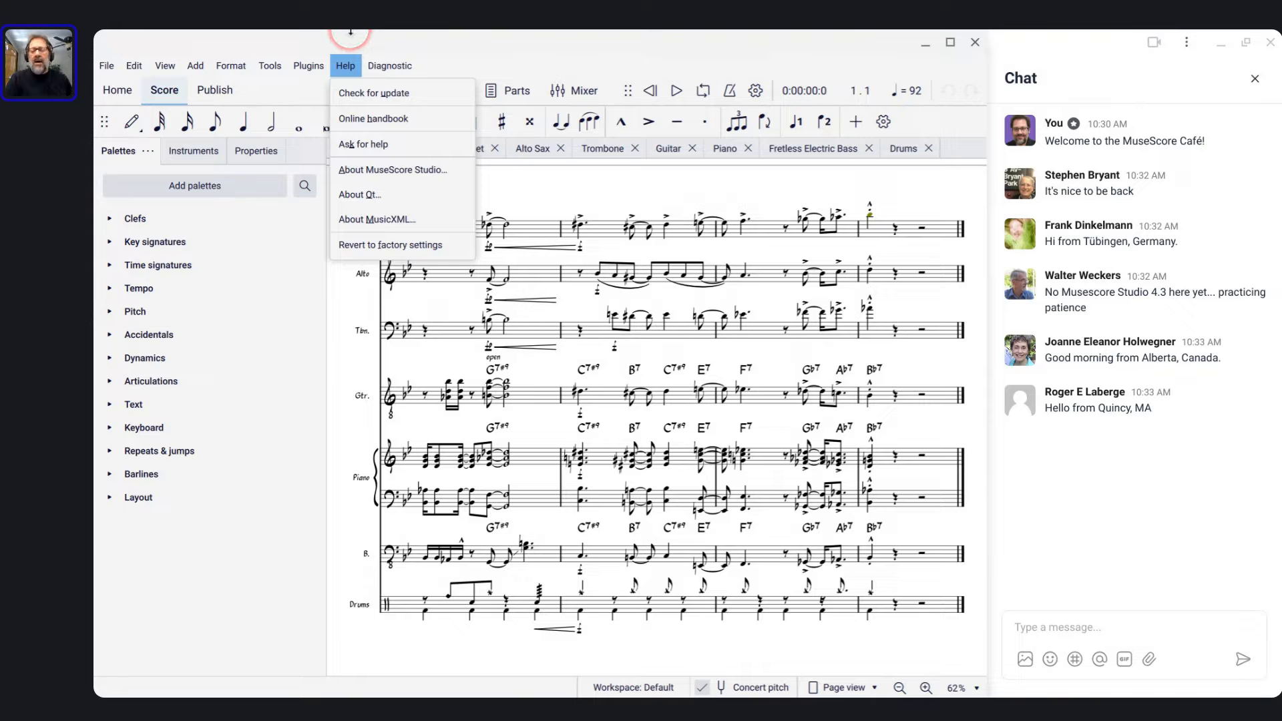
# Switch to the Terminal and open a second shell session
pyautogui.moveTo(891, 684)
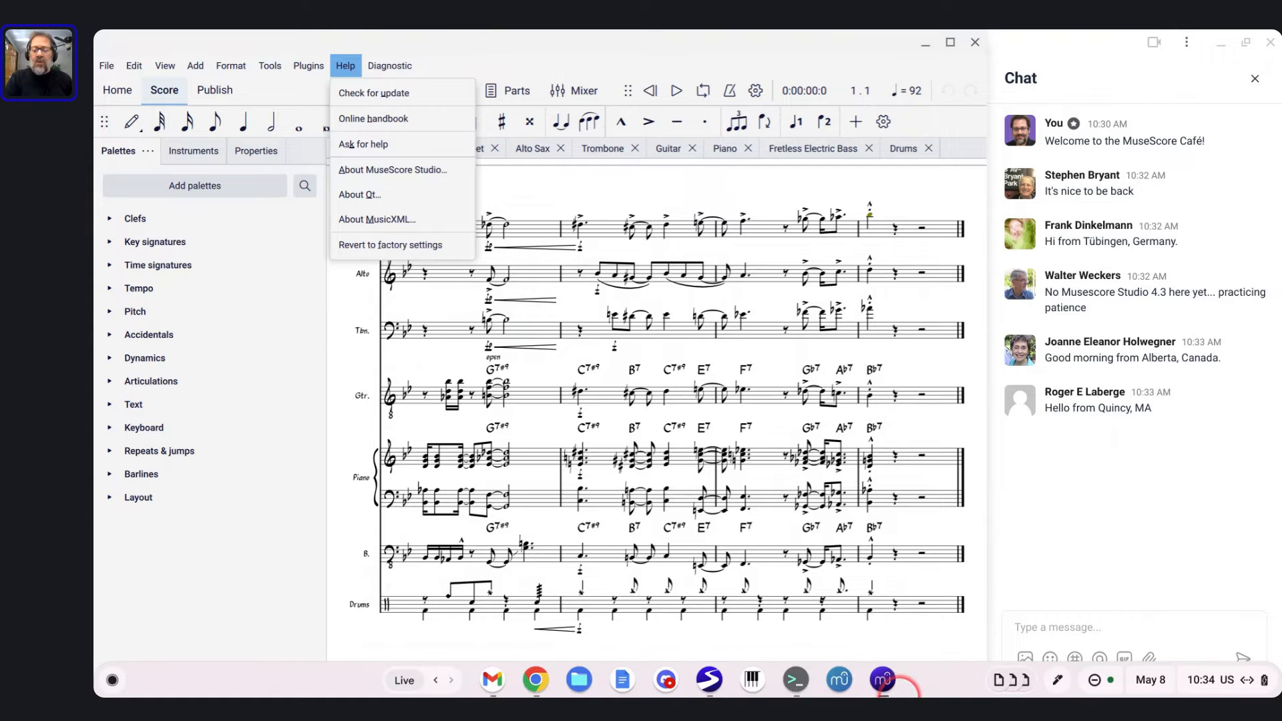
pyautogui.click(796, 680)
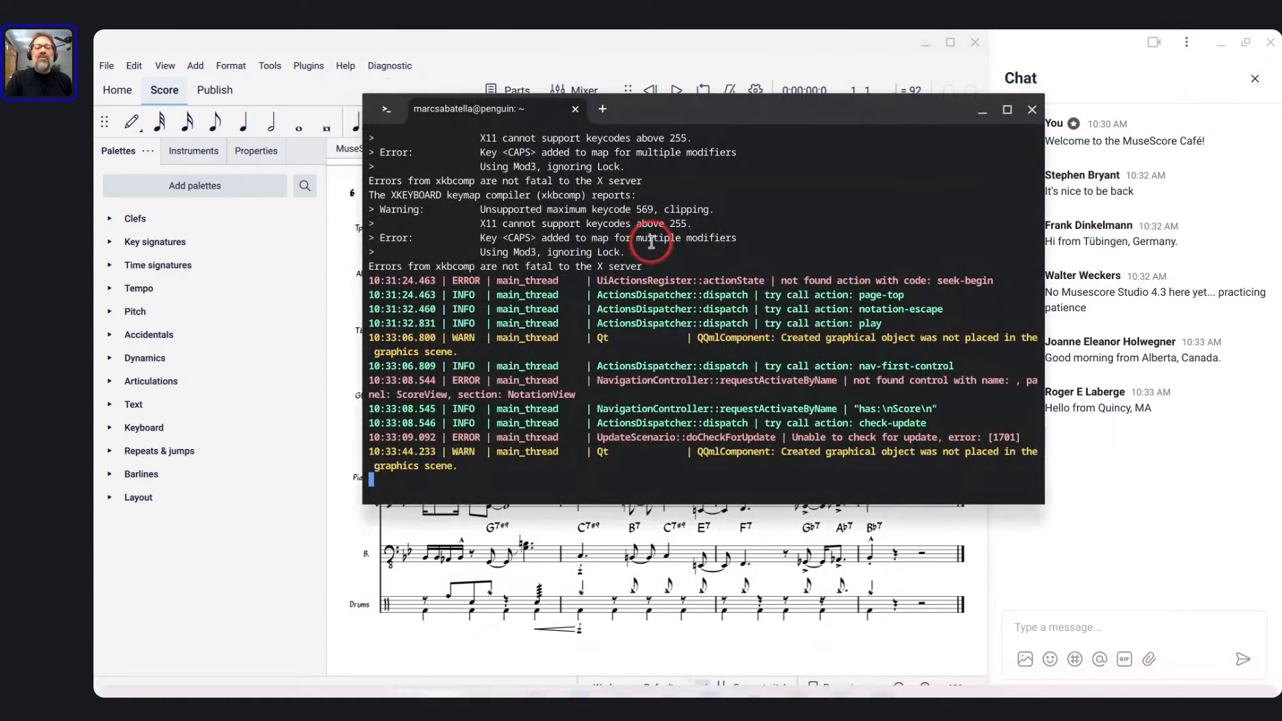
pyautogui.click(603, 109)
pyautogui.write('m')
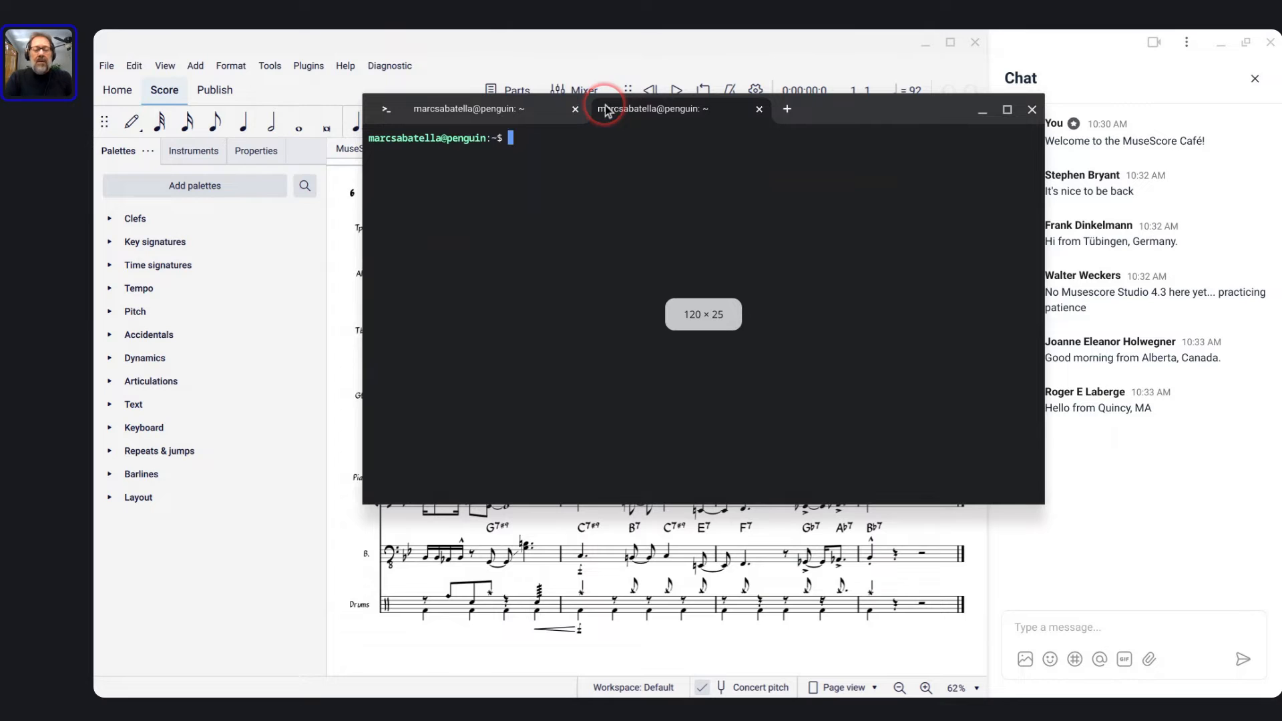
pyautogui.write('score4 update')
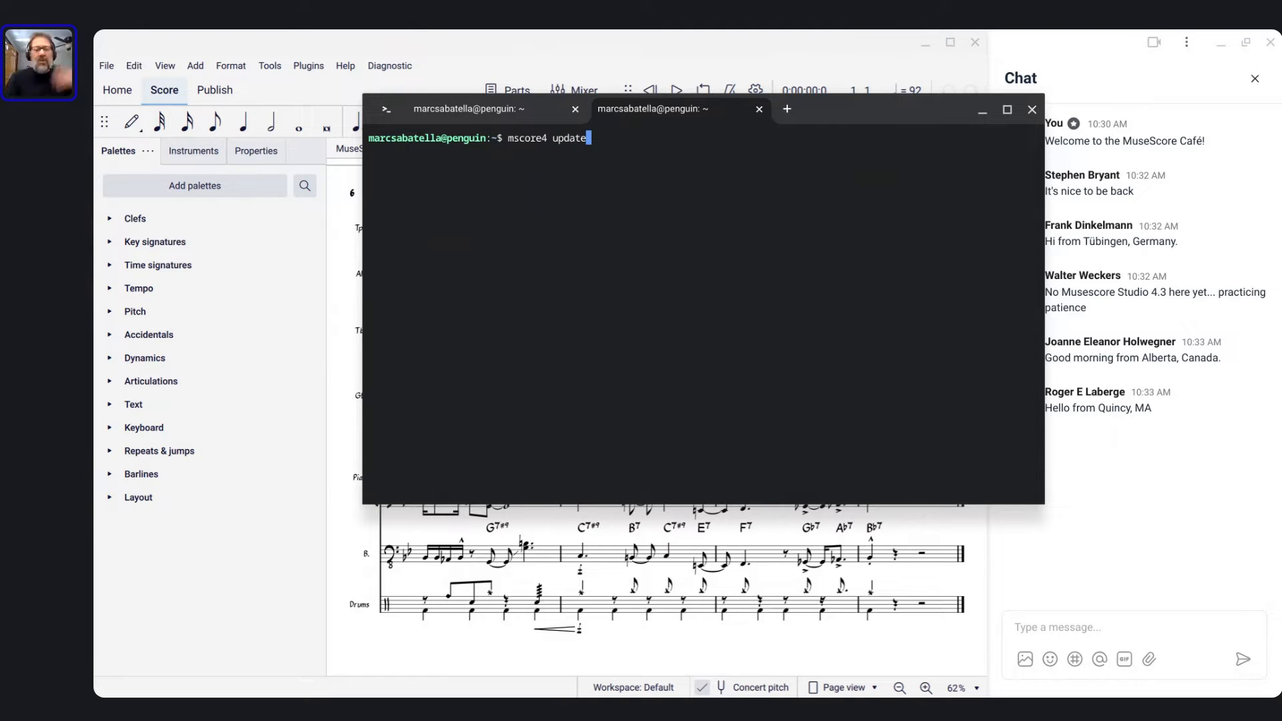
pyautogui.press('BackSpace')
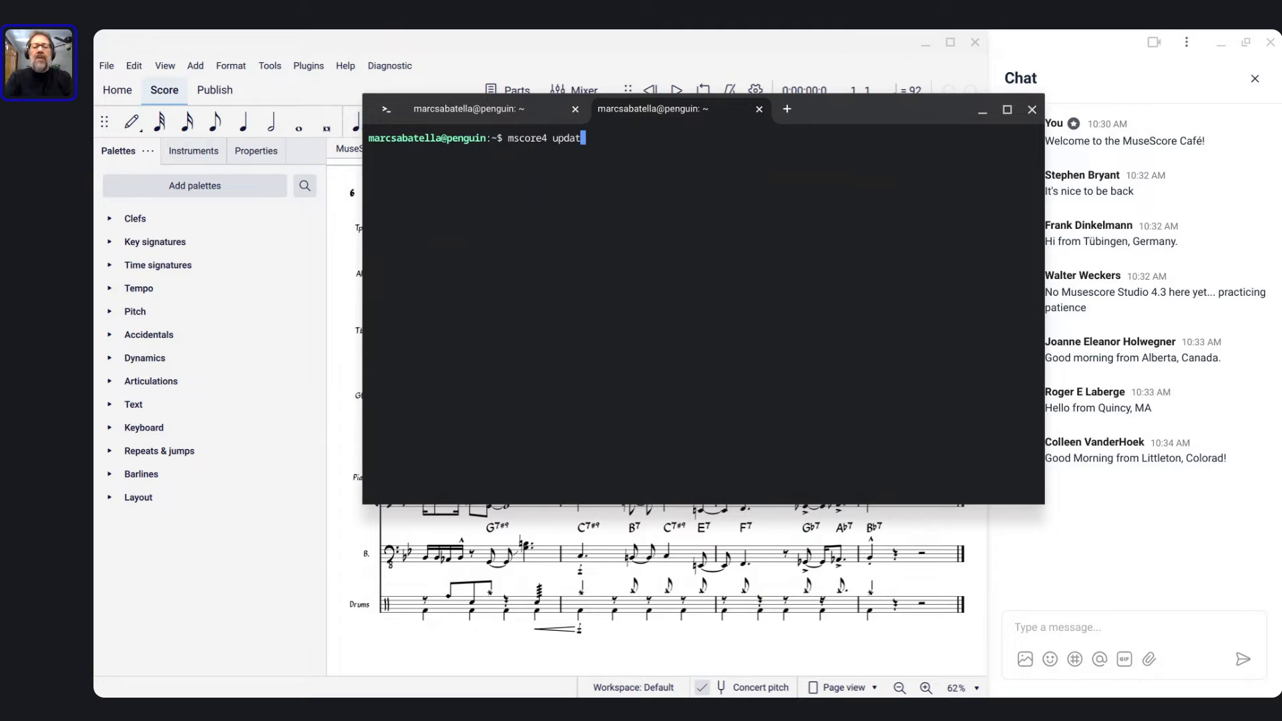
pyautogui.press('BackSpace')
pyautogui.press('BackSpace')
pyautogui.press('BackSpace')
pyautogui.press('BackSpace')
pyautogui.press('BackSpace')
pyautogui.press('BackSpace')
pyautogui.press('BackSpace')
pyautogui.press('BackSpace')
pyautogui.press('BackSpace')
pyautogui.press('BackSpace')
pyautogui.press('BackSpace')
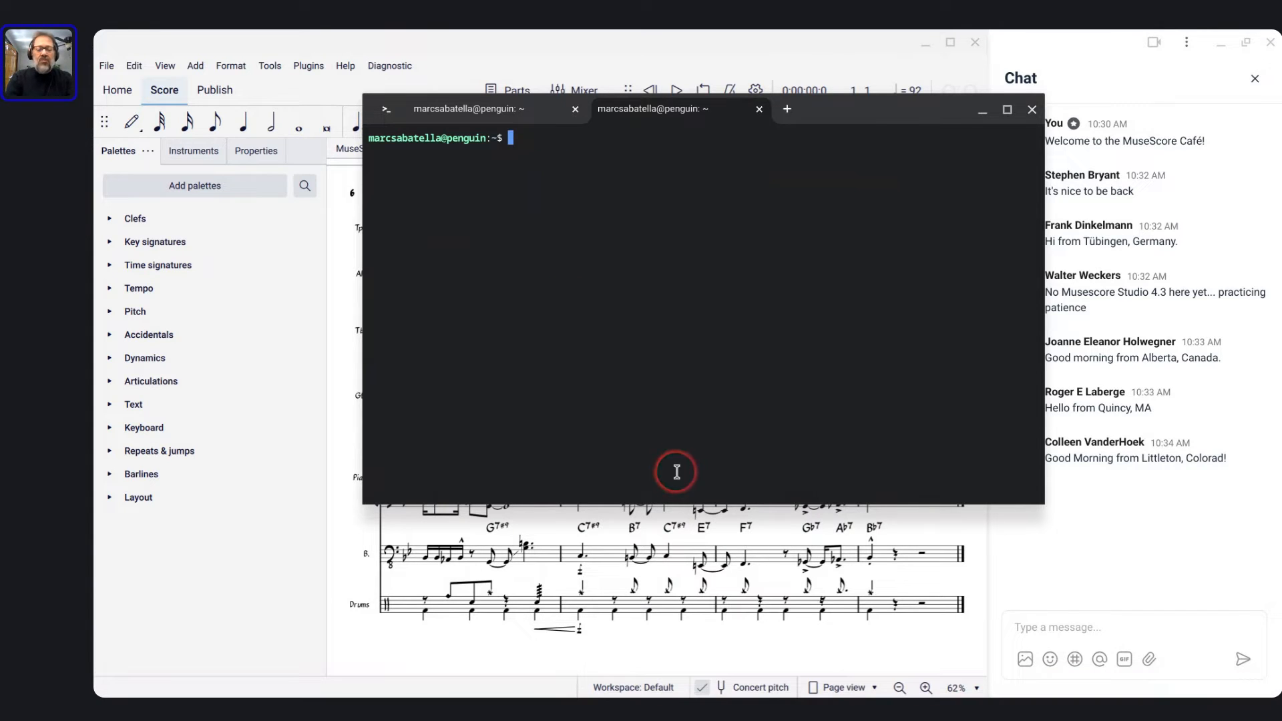
# Switch to Chrome and load the musescore.org home page
pyautogui.moveTo(577, 697)
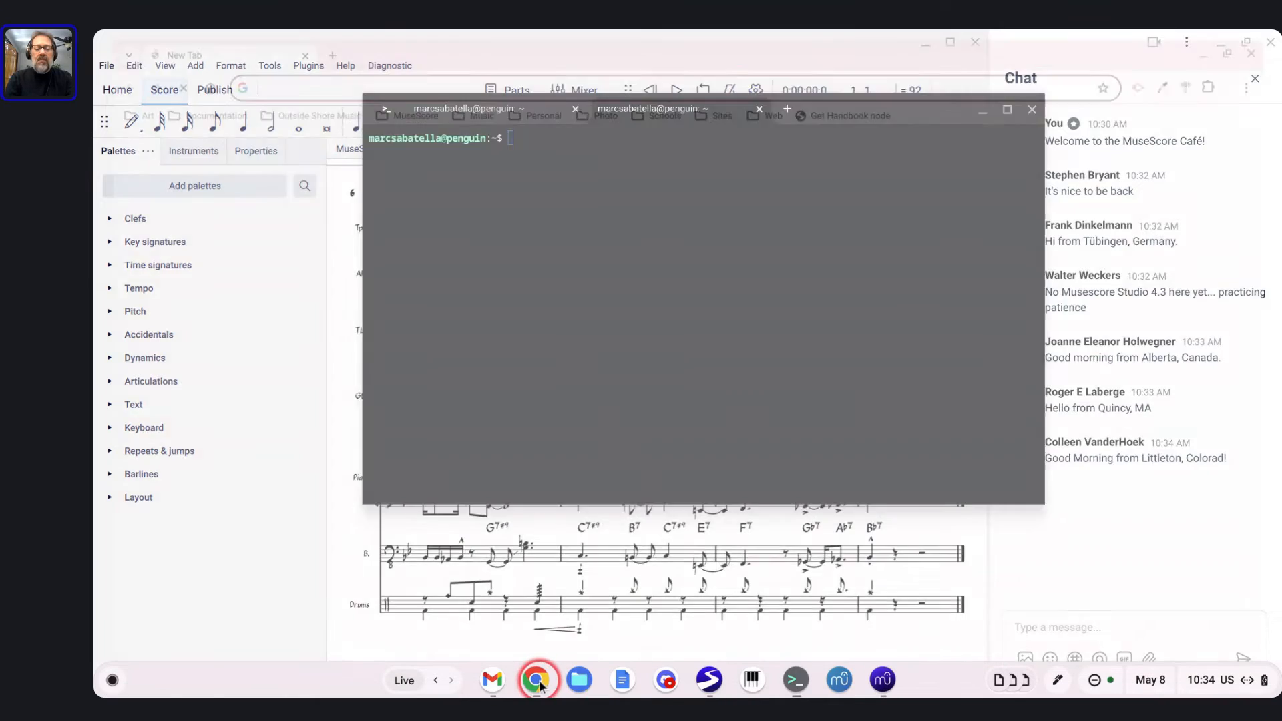
pyautogui.click(537, 681)
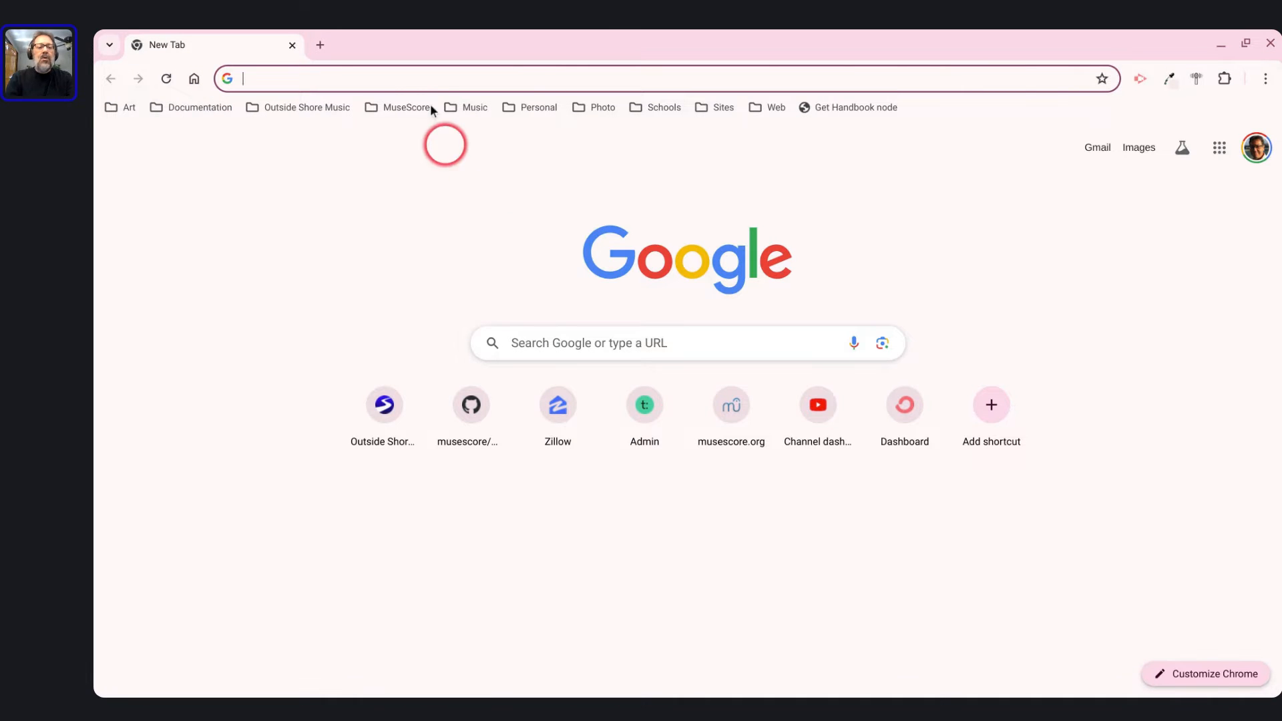
pyautogui.write('musescore.org')
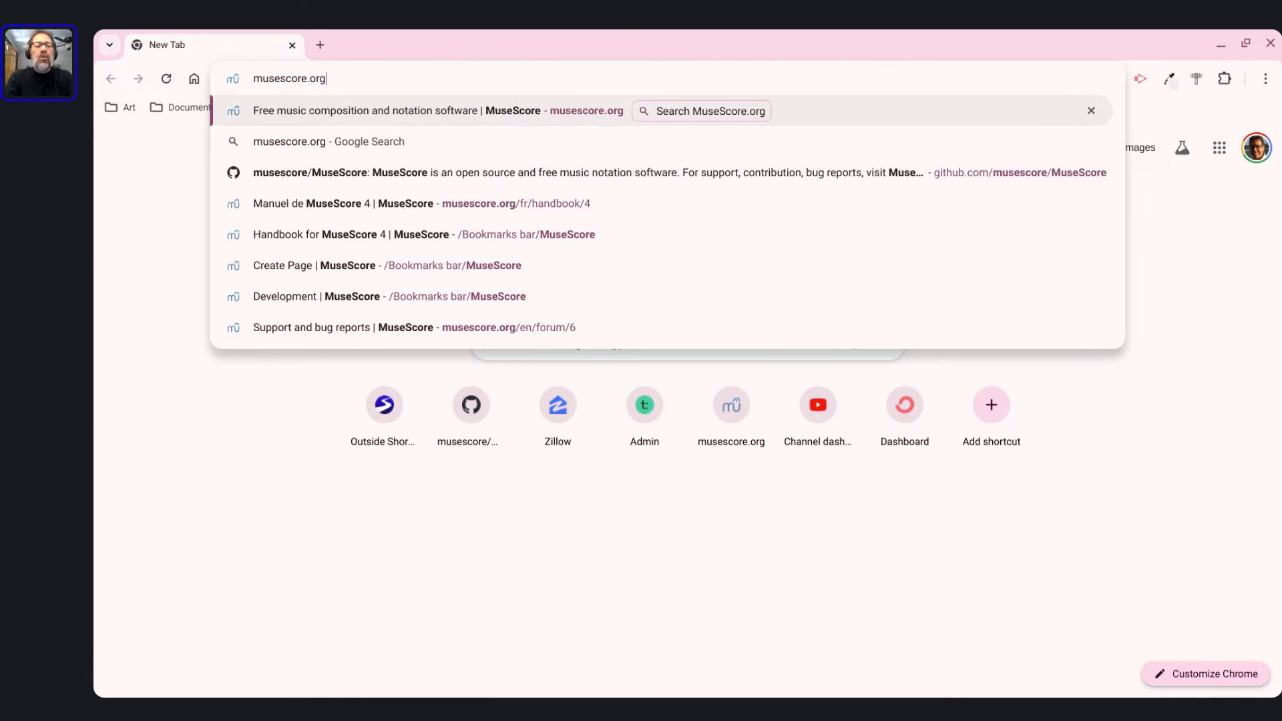
pyautogui.press('Return')
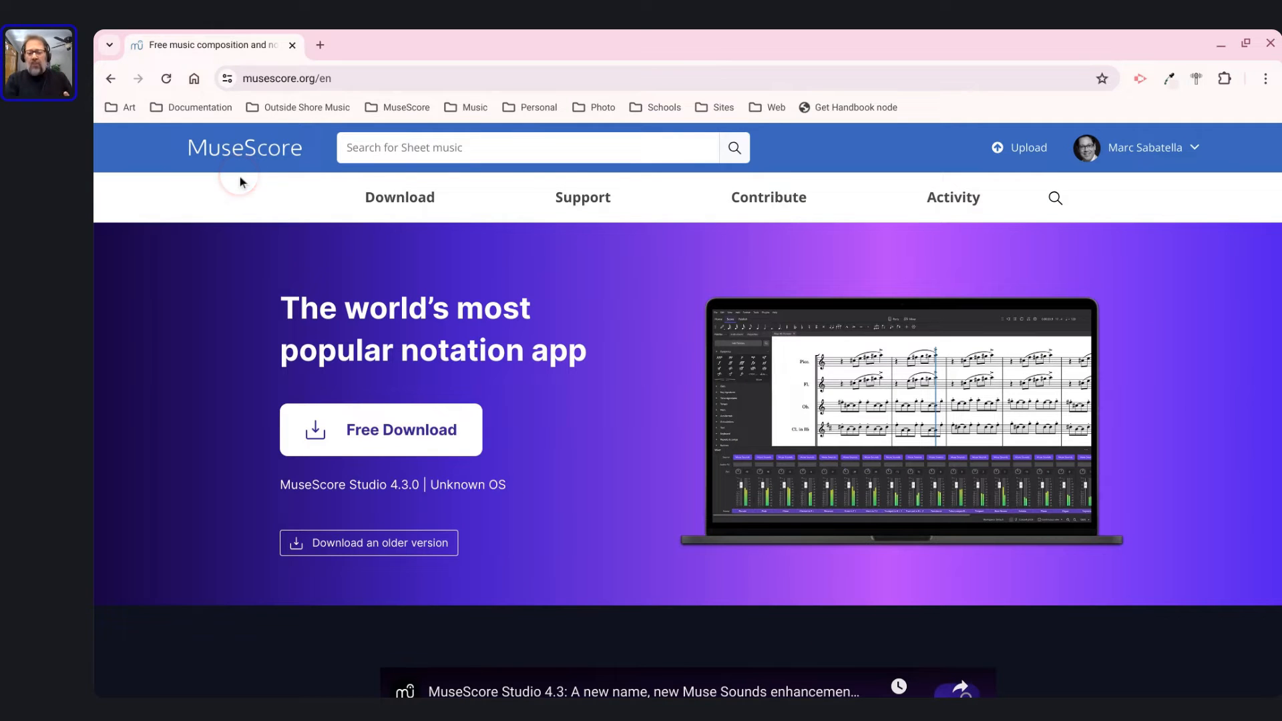
# Return to the Terminal and launch Muse Sounds Manager from the command line
pyautogui.moveTo(697, 696)
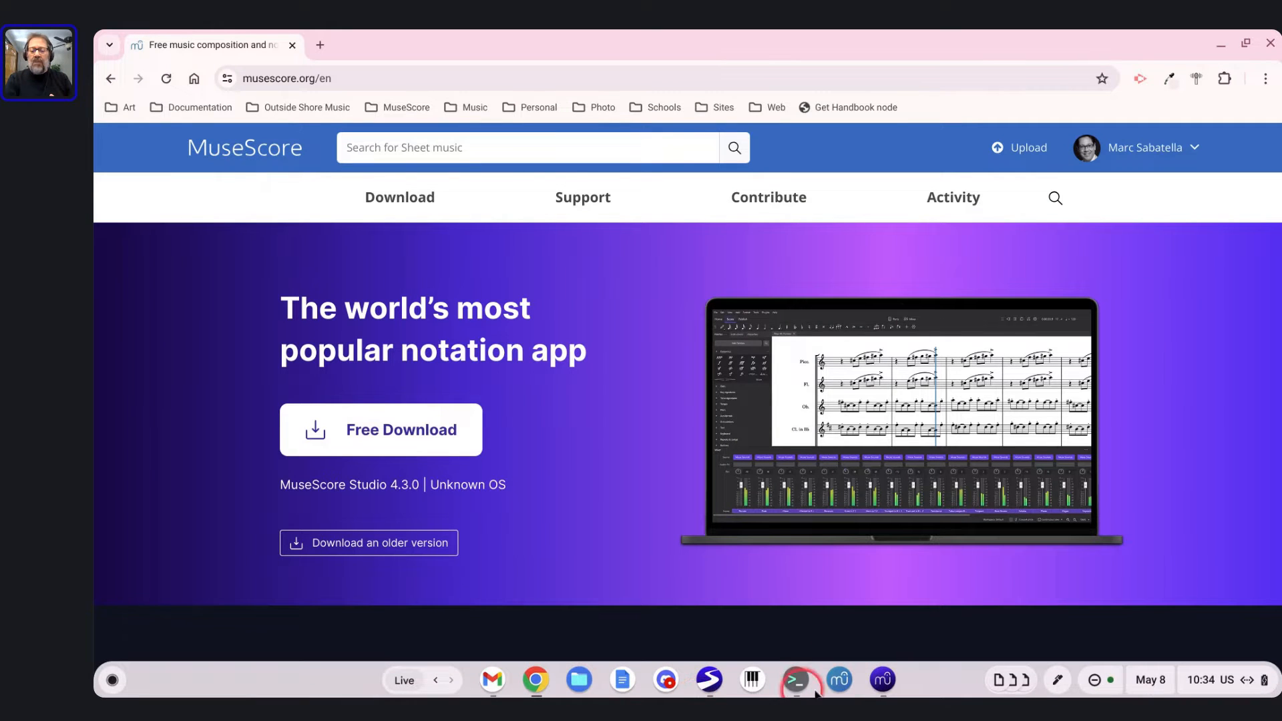
pyautogui.press('F5')
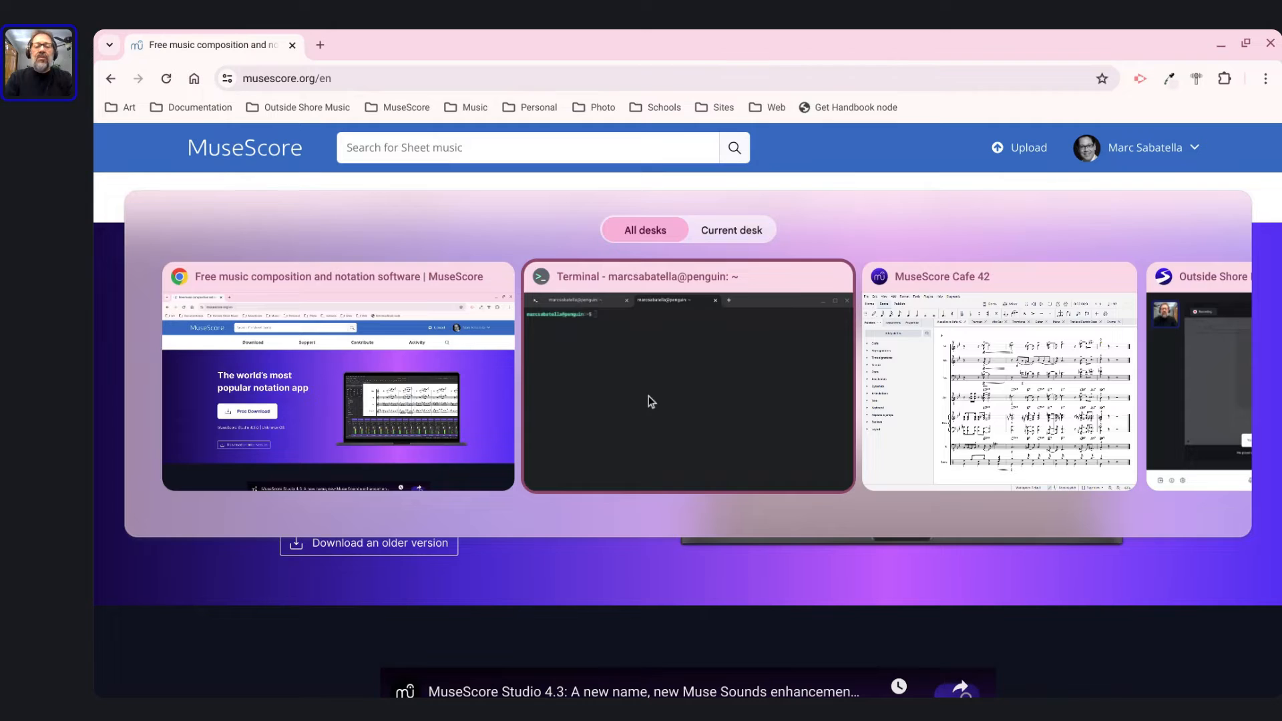
pyautogui.click(648, 395)
pyautogui.write('muse')
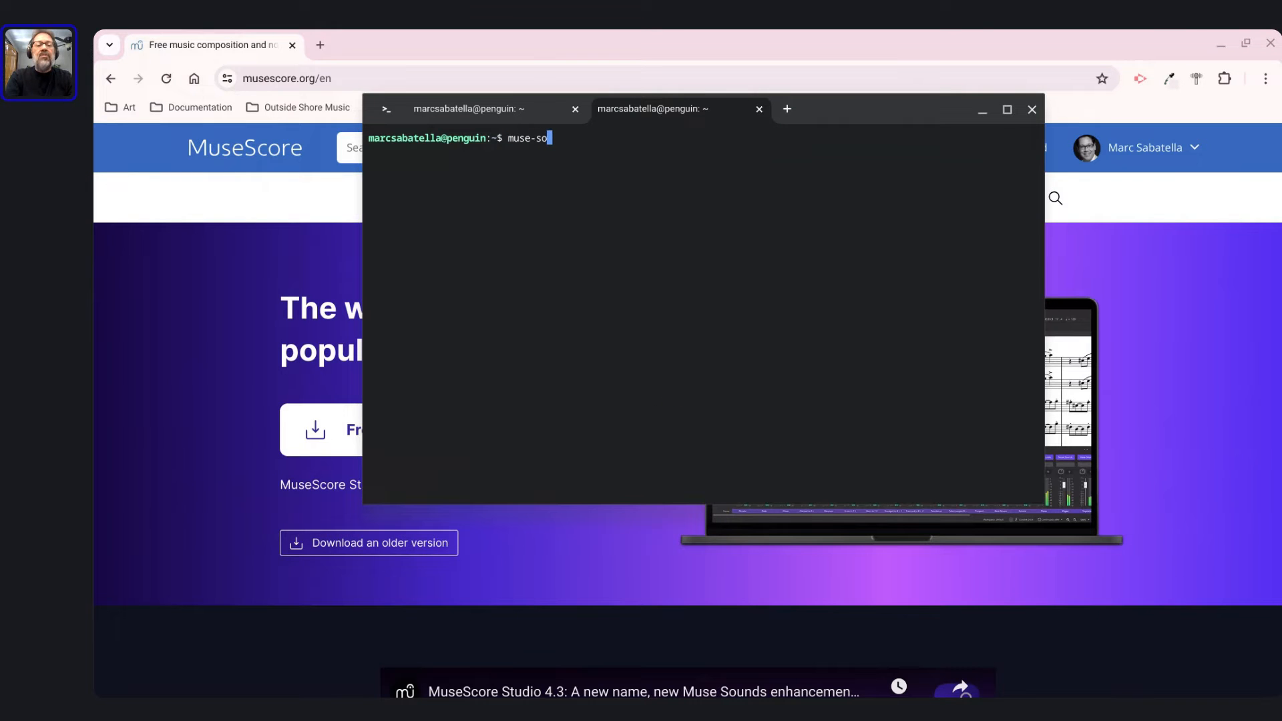
pyautogui.write('-so')
pyautogui.press('Tab')
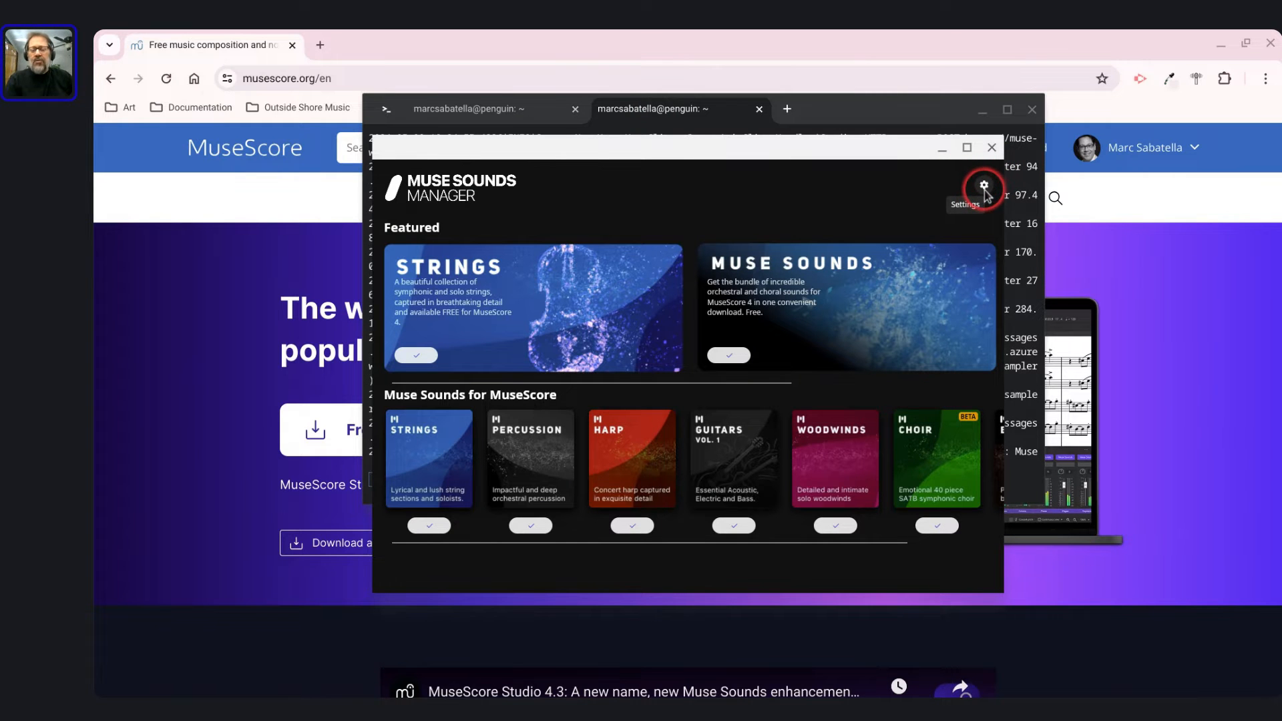
# Check for app and sound updates in the Muse Sounds Manager settings, and close the manager
pyautogui.click(984, 187)
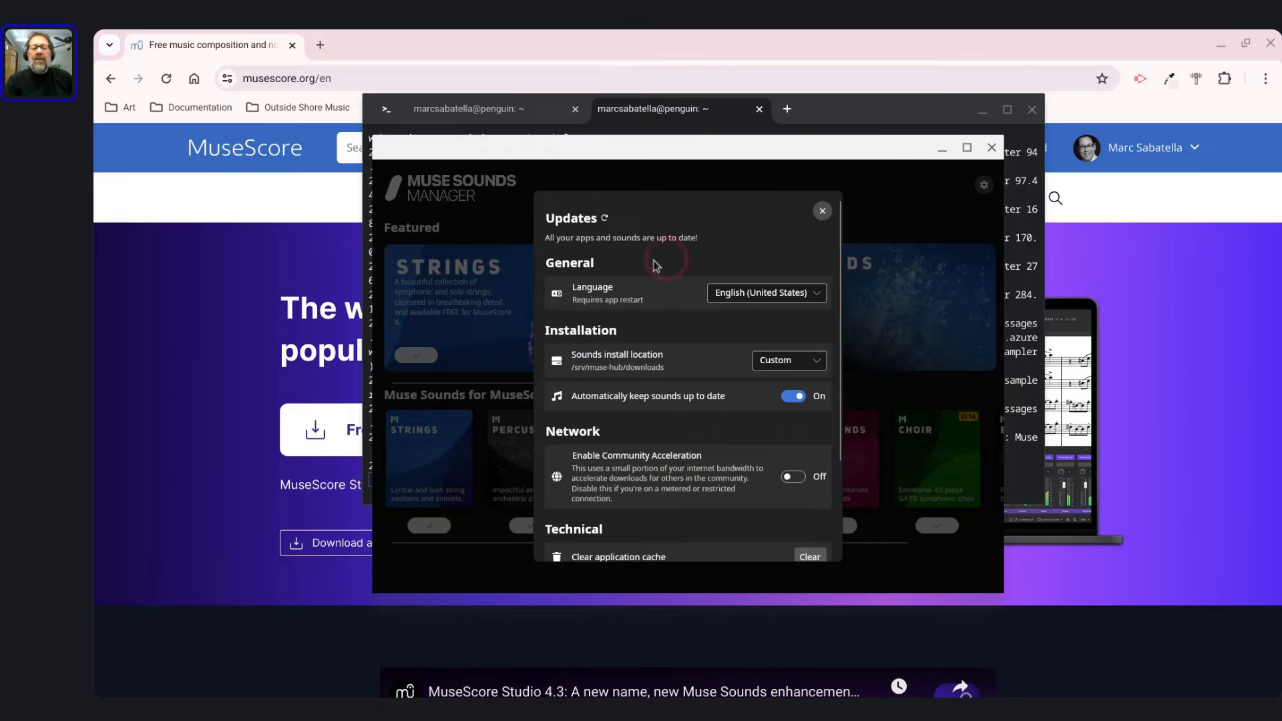
pyautogui.click(606, 220)
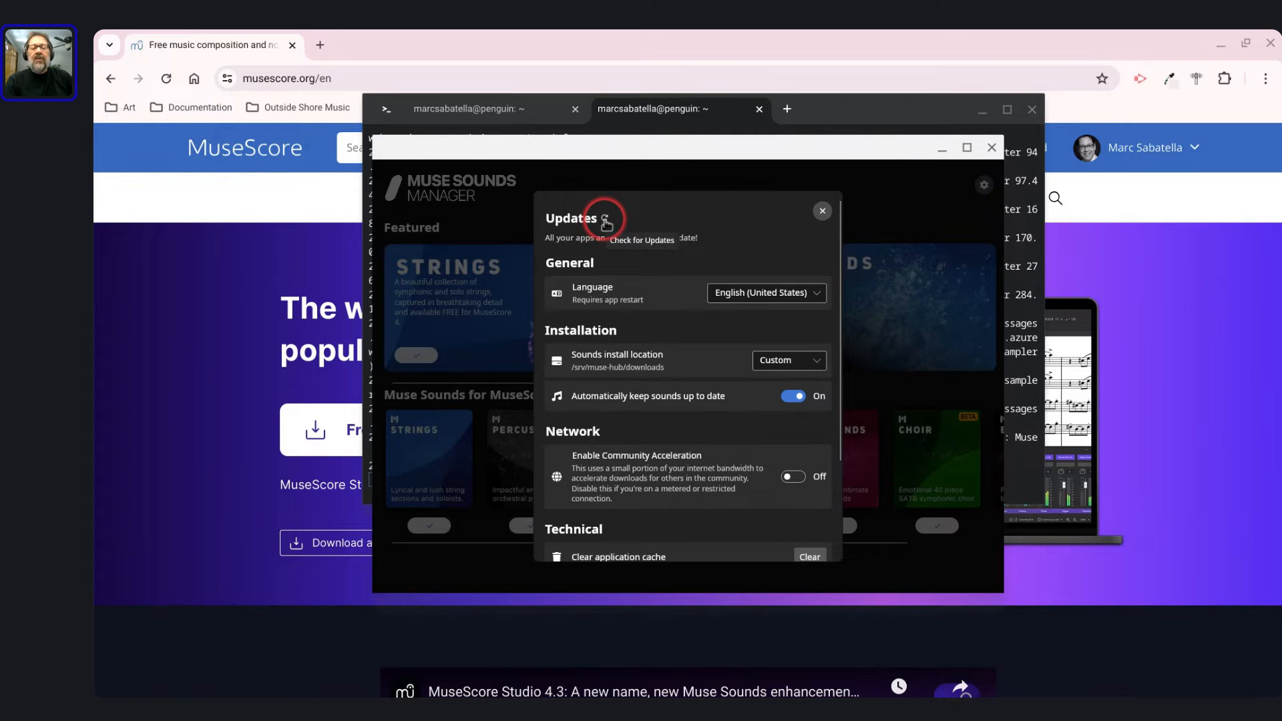
pyautogui.click(606, 221)
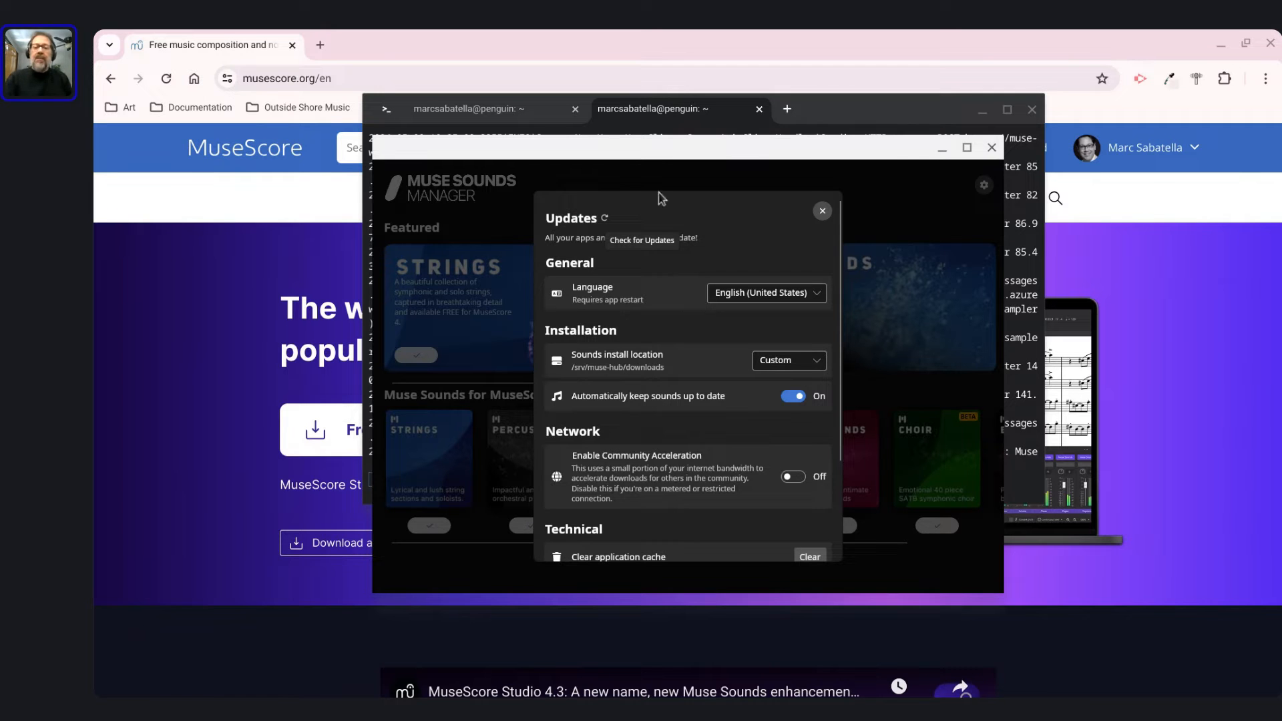
pyautogui.click(822, 211)
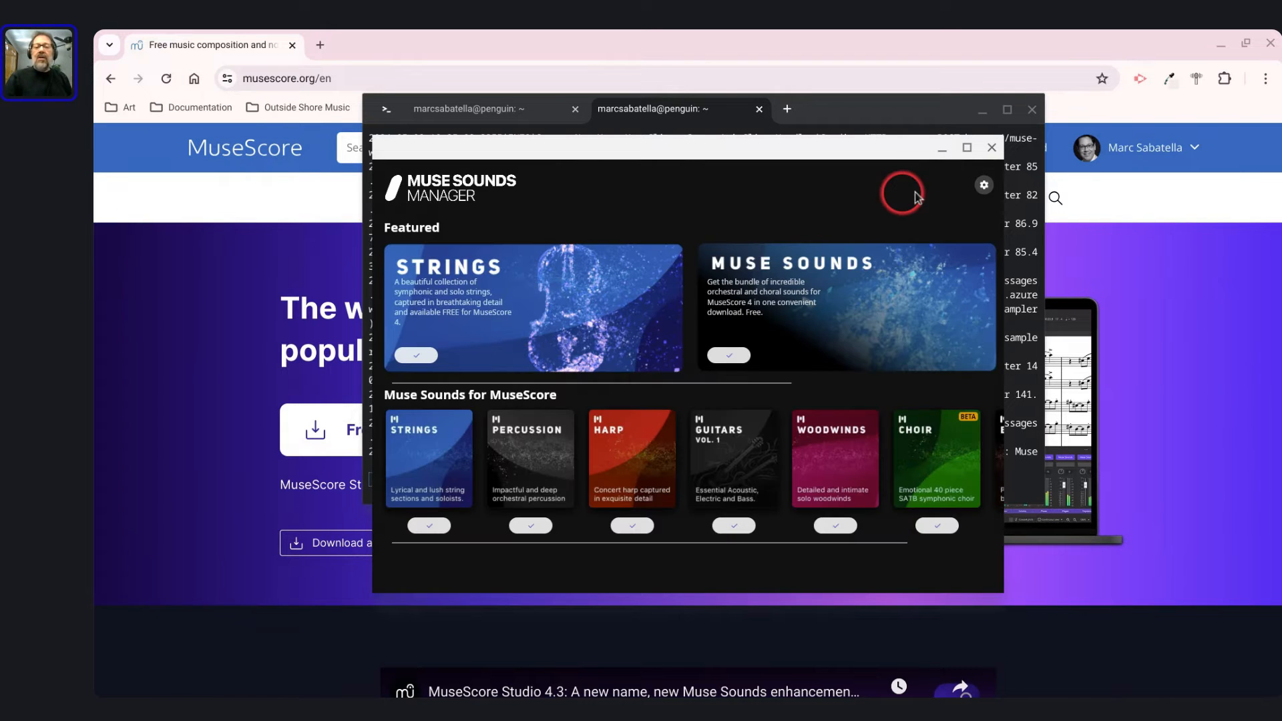
pyautogui.click(994, 155)
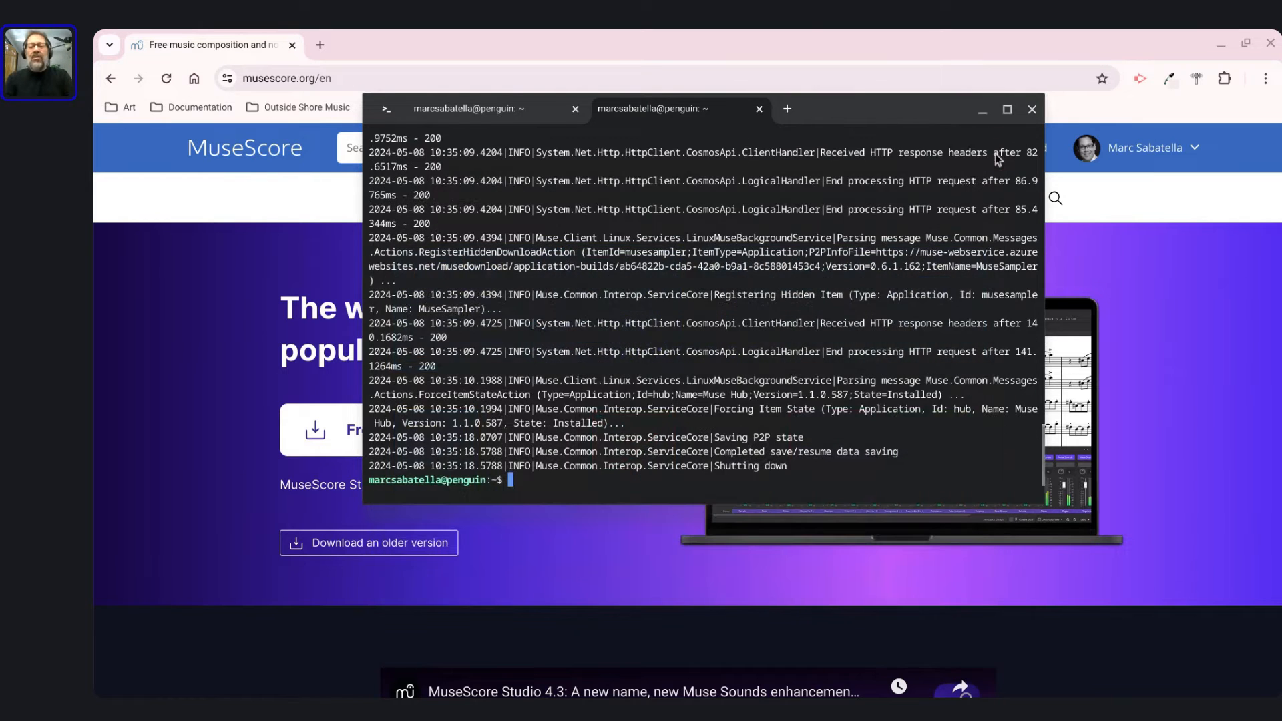
# Bring the musescore.org page to the front and dock the browser beside the chat, widened to the chat's edge
pyautogui.click(725, 31)
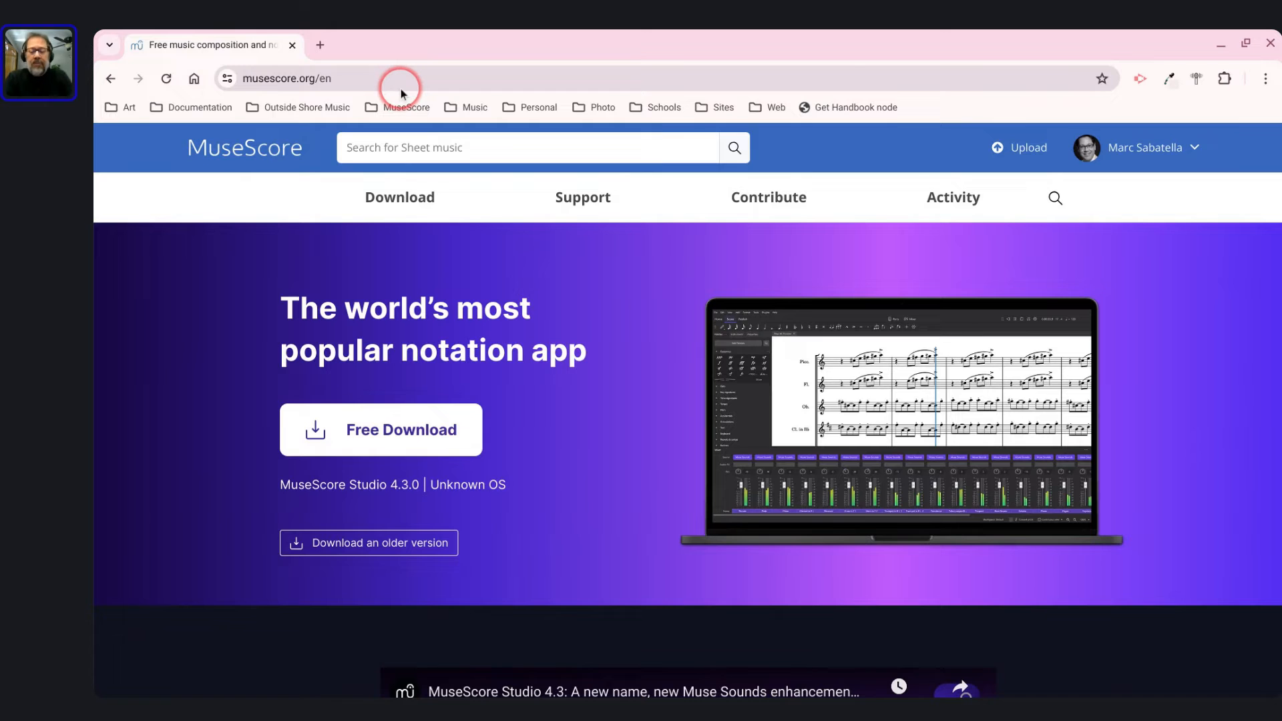
pyautogui.hotkey('alt', '[')
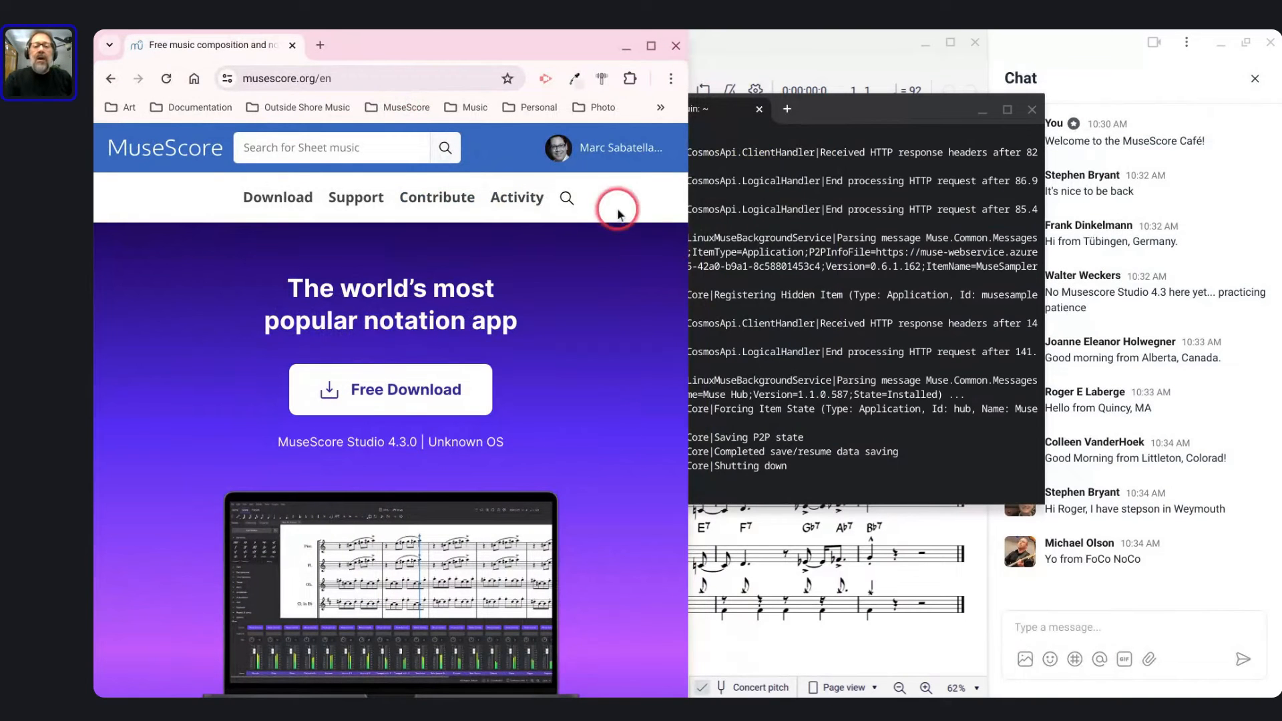
pyautogui.moveTo(688, 257); pyautogui.dragTo(993, 253)
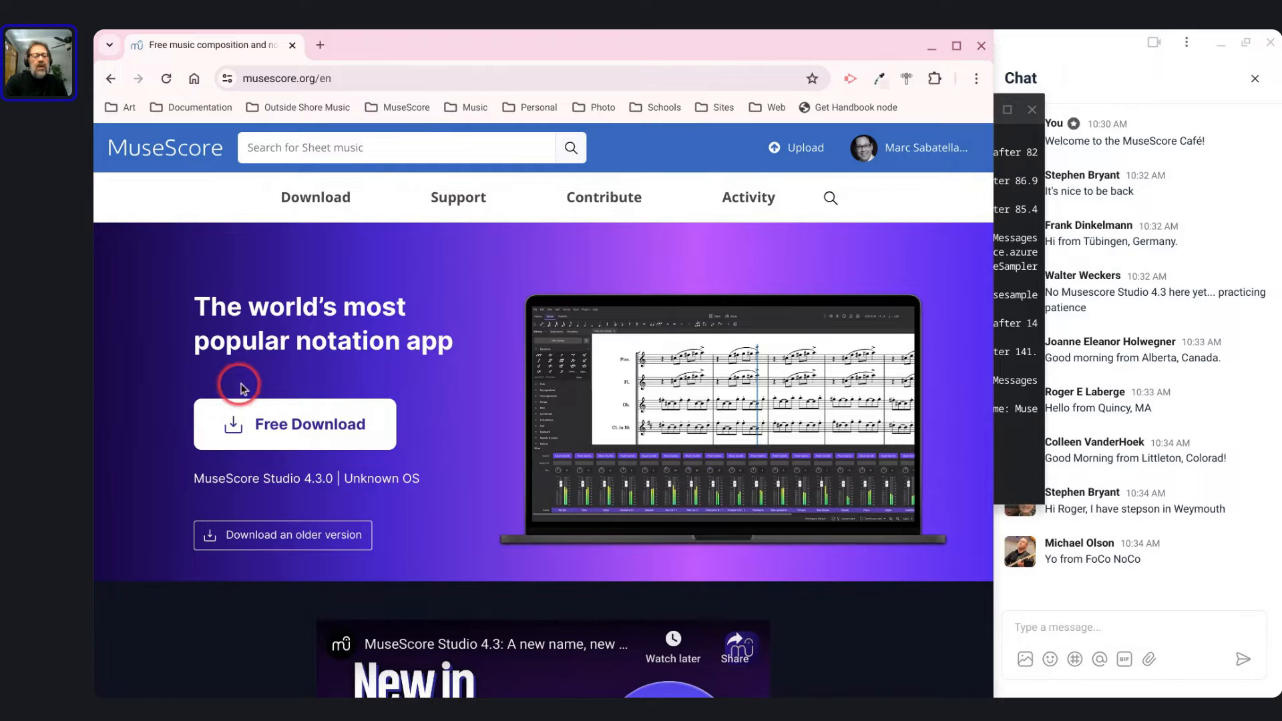
pyautogui.scroll(-6, 242, 391)
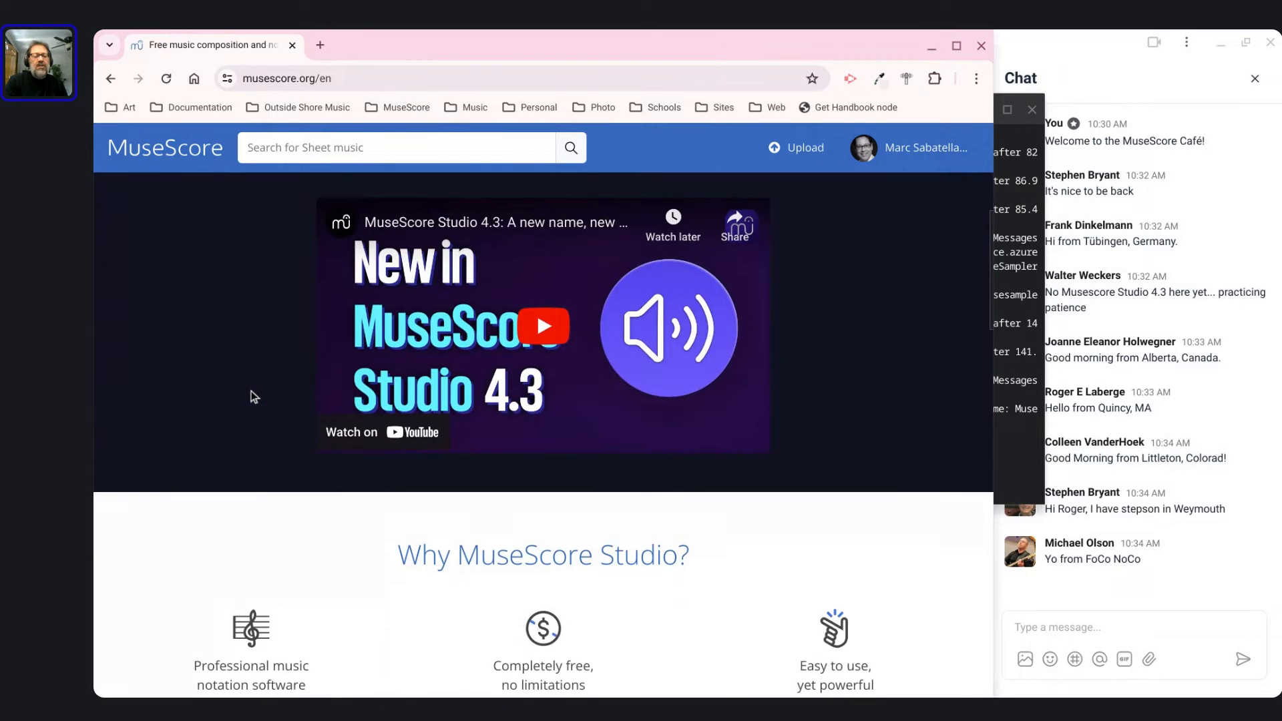
pyautogui.scroll(6, 251, 391)
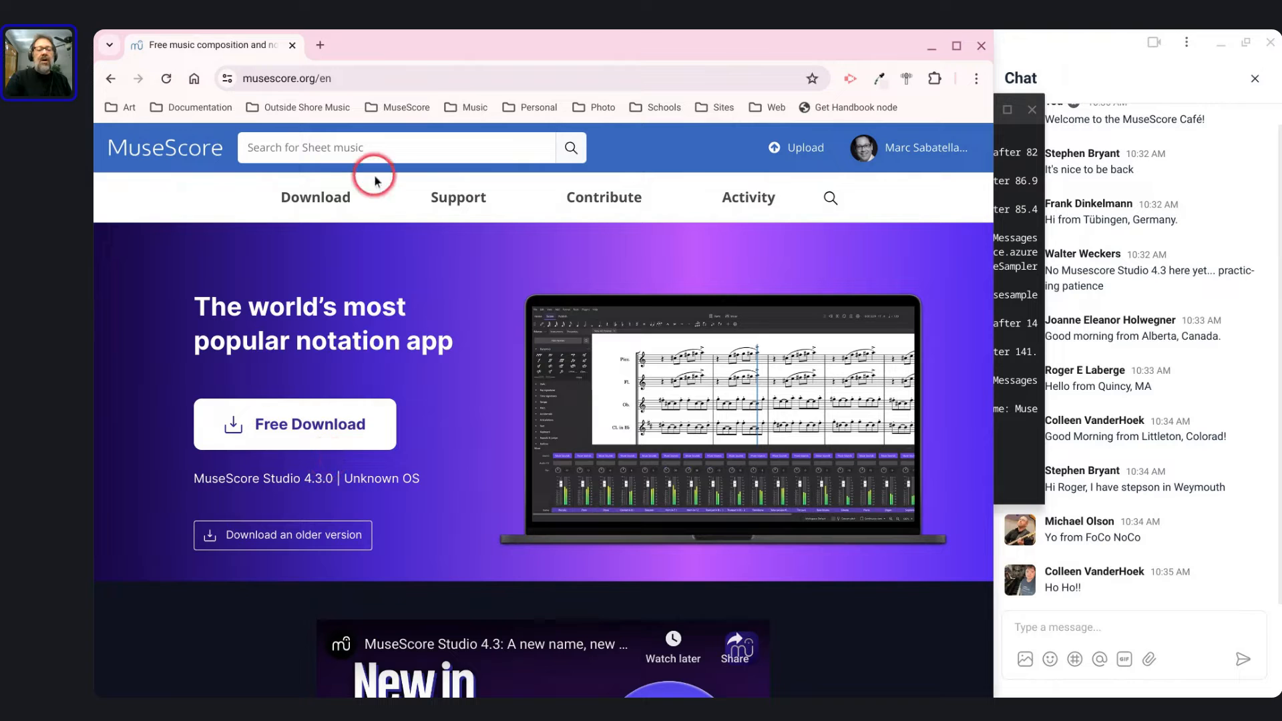
# Open the software download page on musescore.org and copy its web address
pyautogui.moveTo(315, 196)
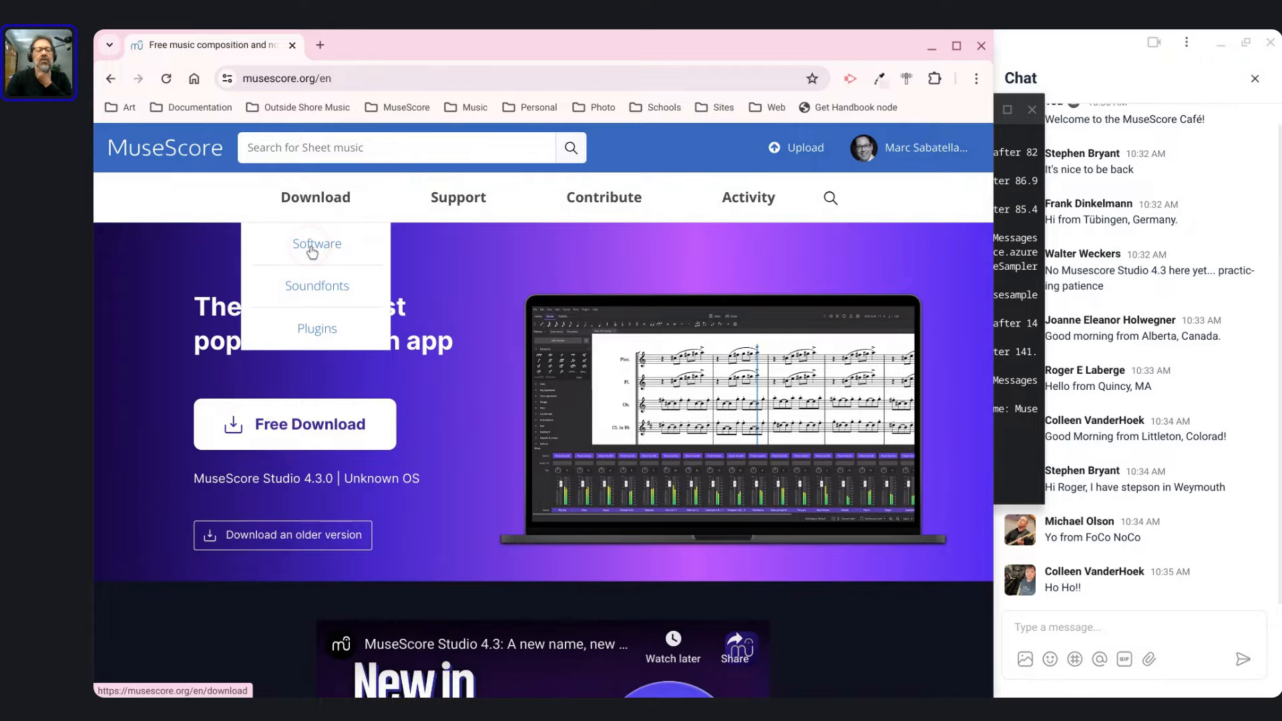
pyautogui.click(312, 248)
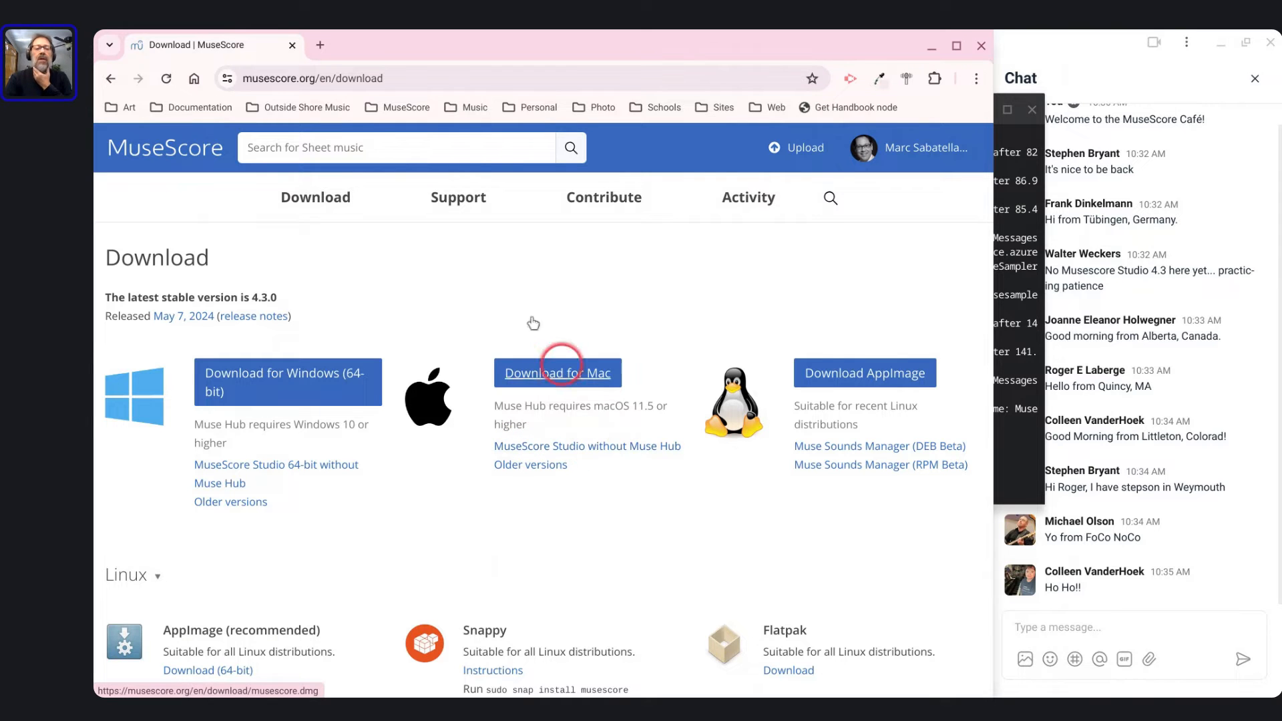
pyautogui.click(432, 78)
pyautogui.hotkey('ctrl', 'c')
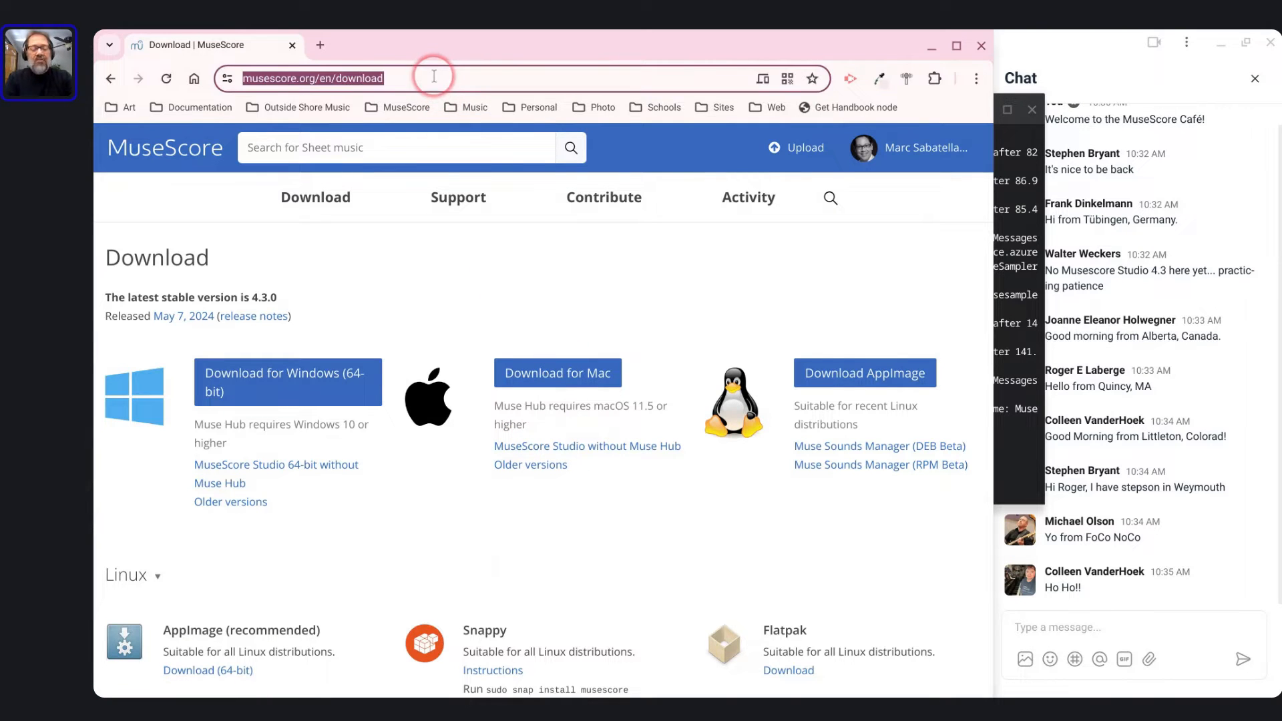
pyautogui.click(1053, 627)
pyautogui.write('DOwnload')
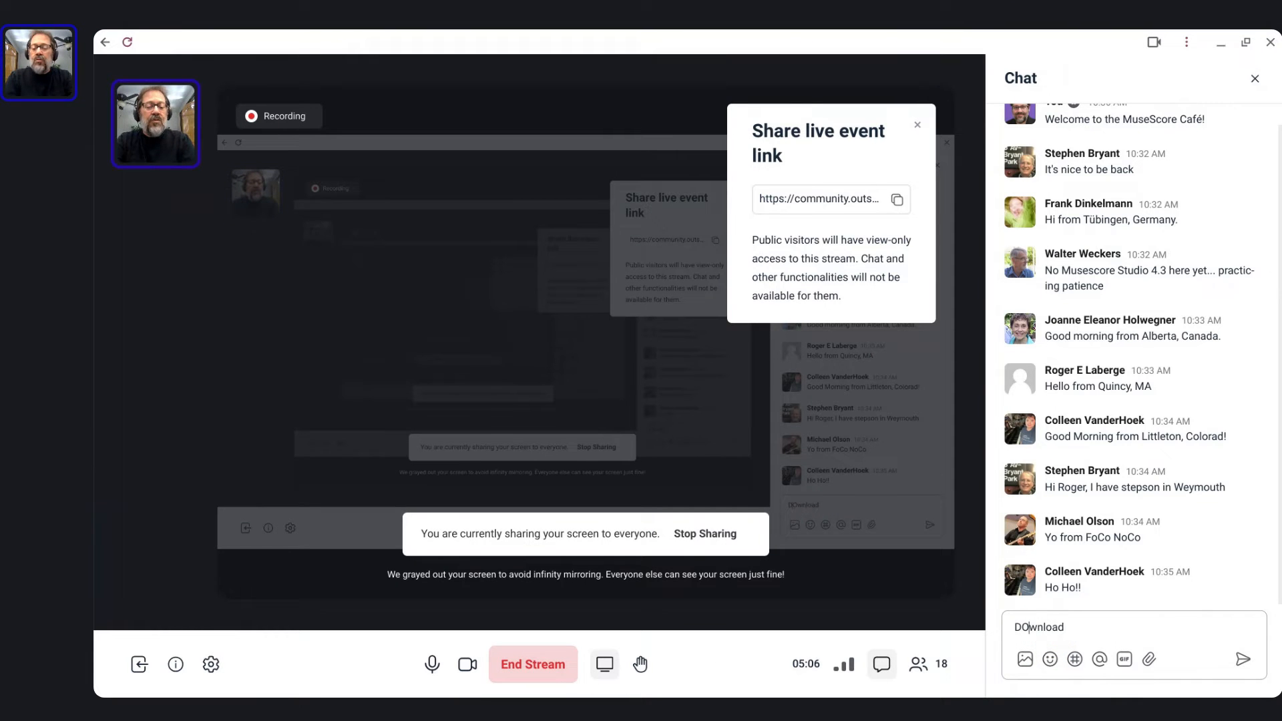
pyautogui.press('BackSpace')
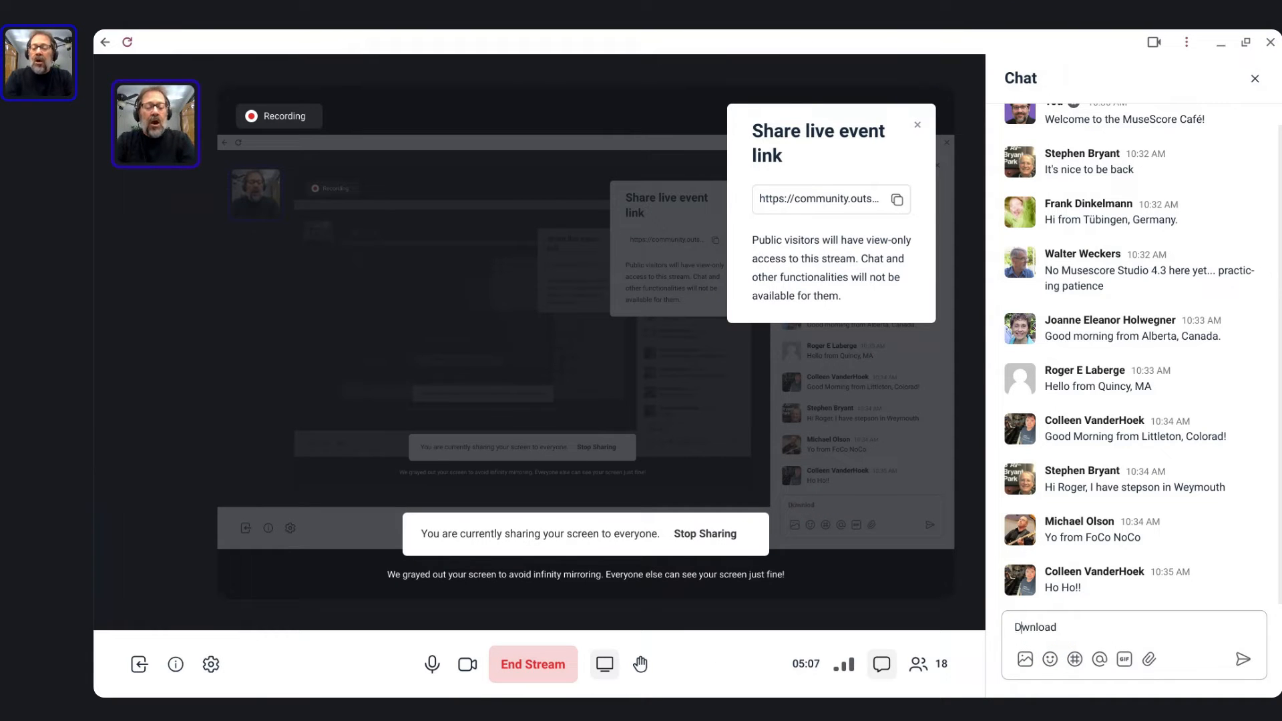
pyautogui.write('o')
pyautogui.press('End')
pyautogui.write(':')
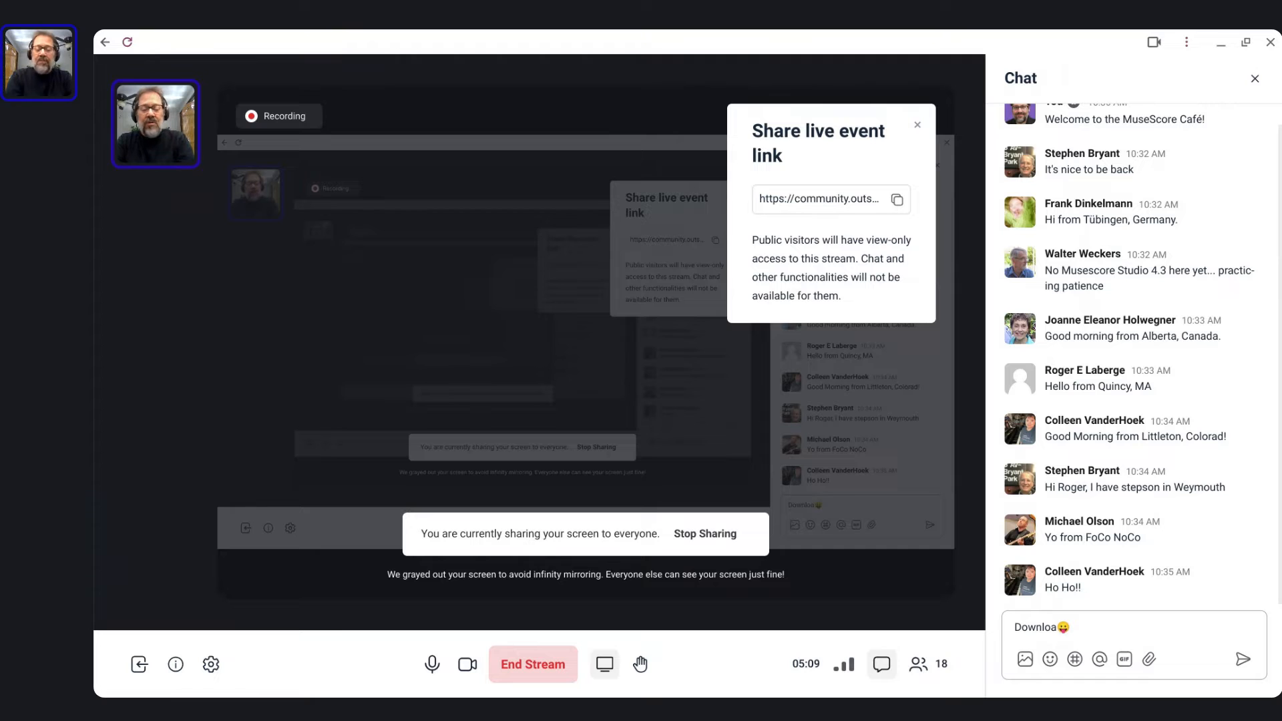
pyautogui.press('BackSpace')
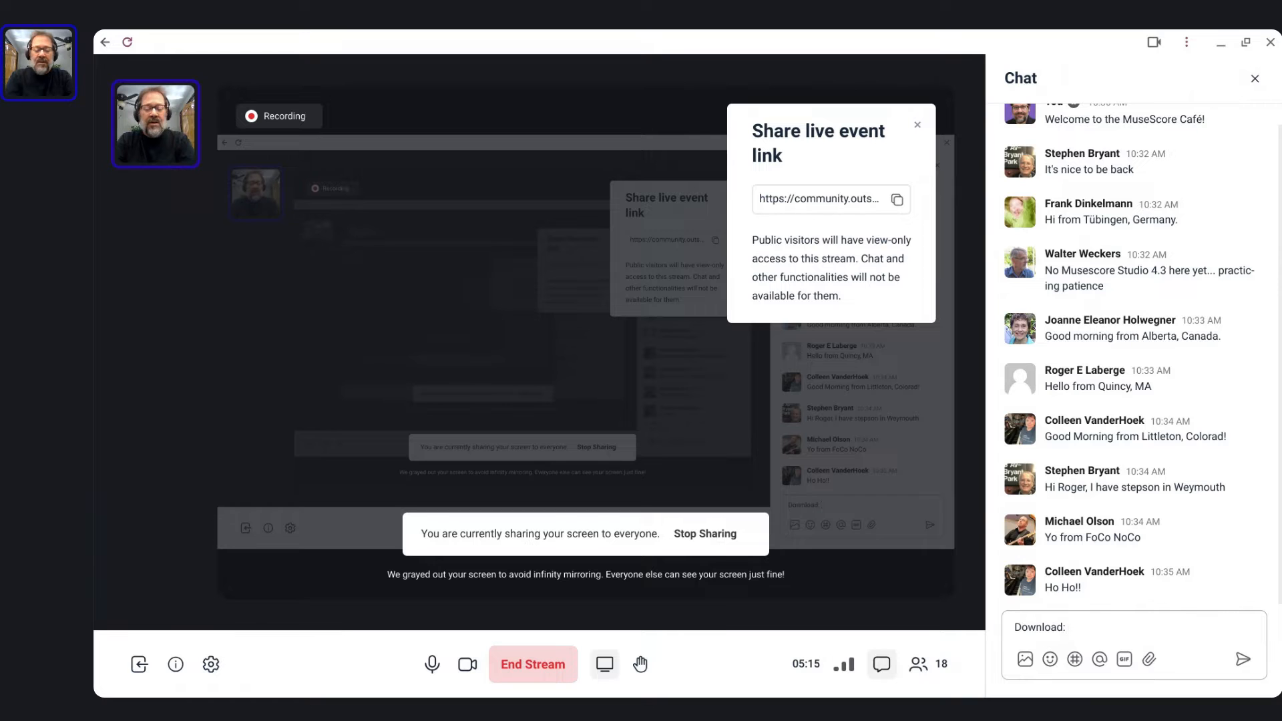
pyautogui.hotkey('ctrl', 'v')
pyautogui.press('Return')
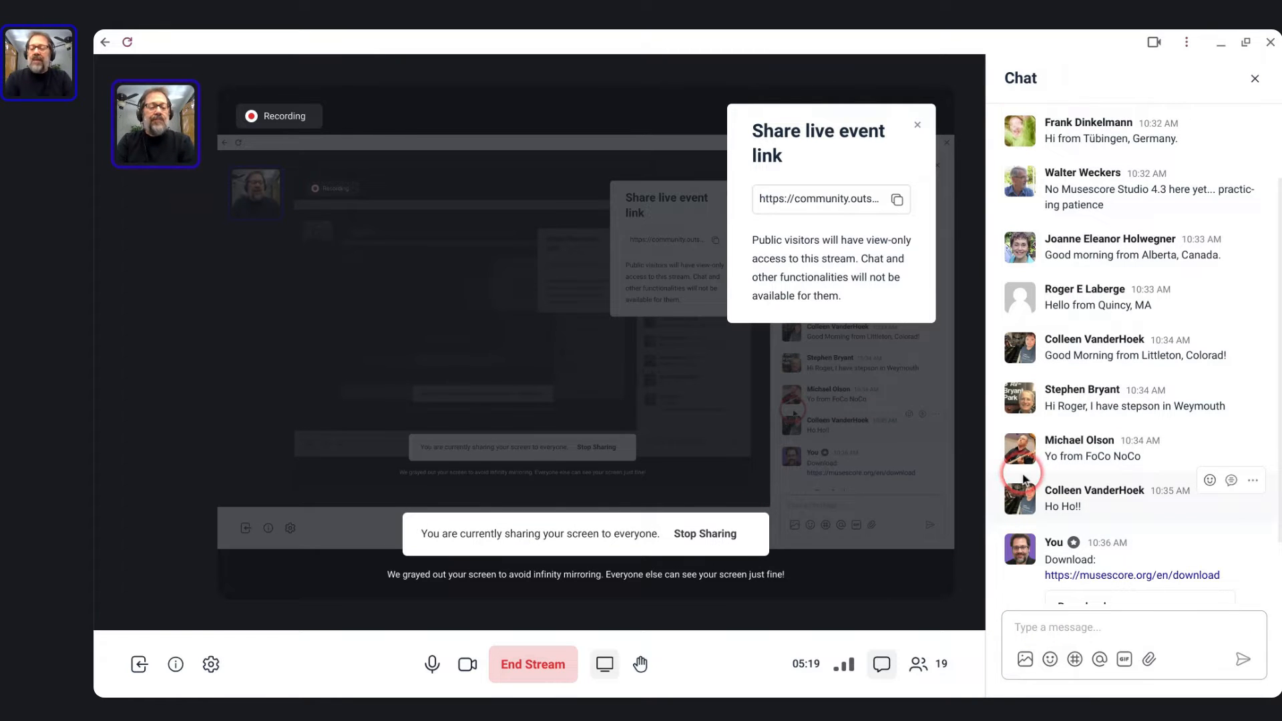
# Bring the browser's download page back beside the chat and look through the chat messages from first to newest
pyautogui.hotkey('alt', 'Tab')
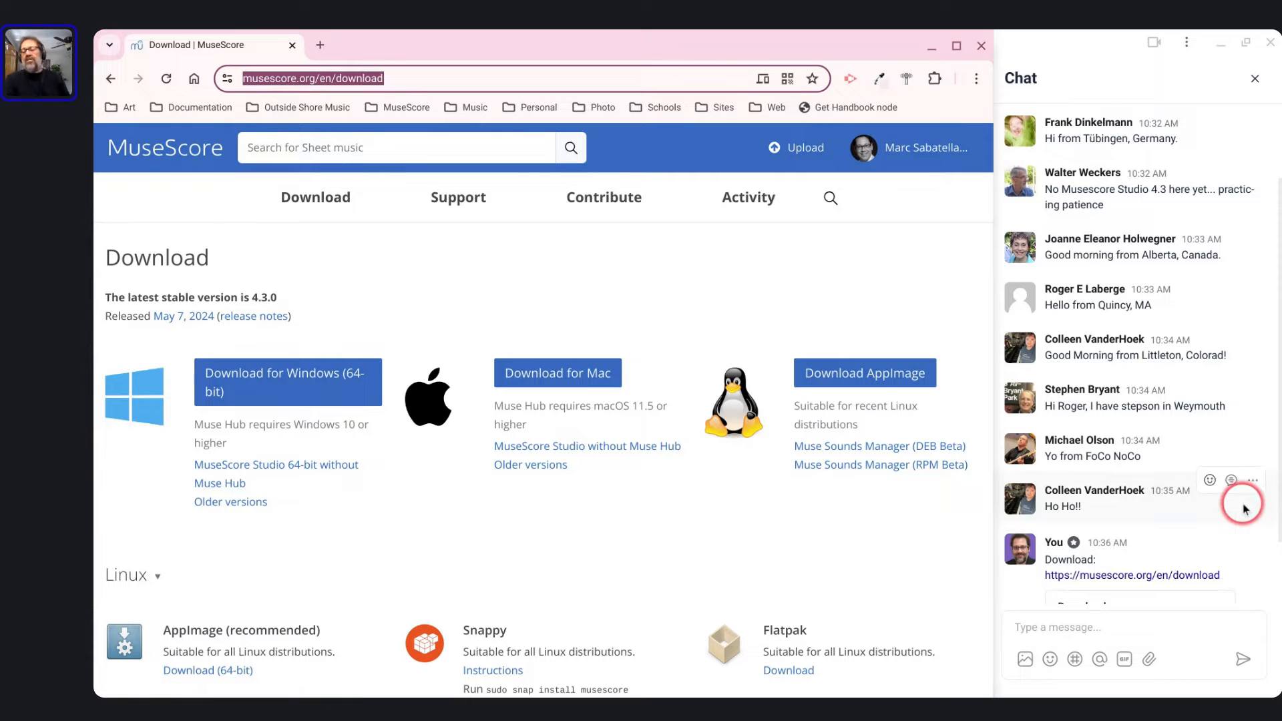
pyautogui.scroll(-1, 1243, 507)
pyautogui.scroll(1, 1192, 424)
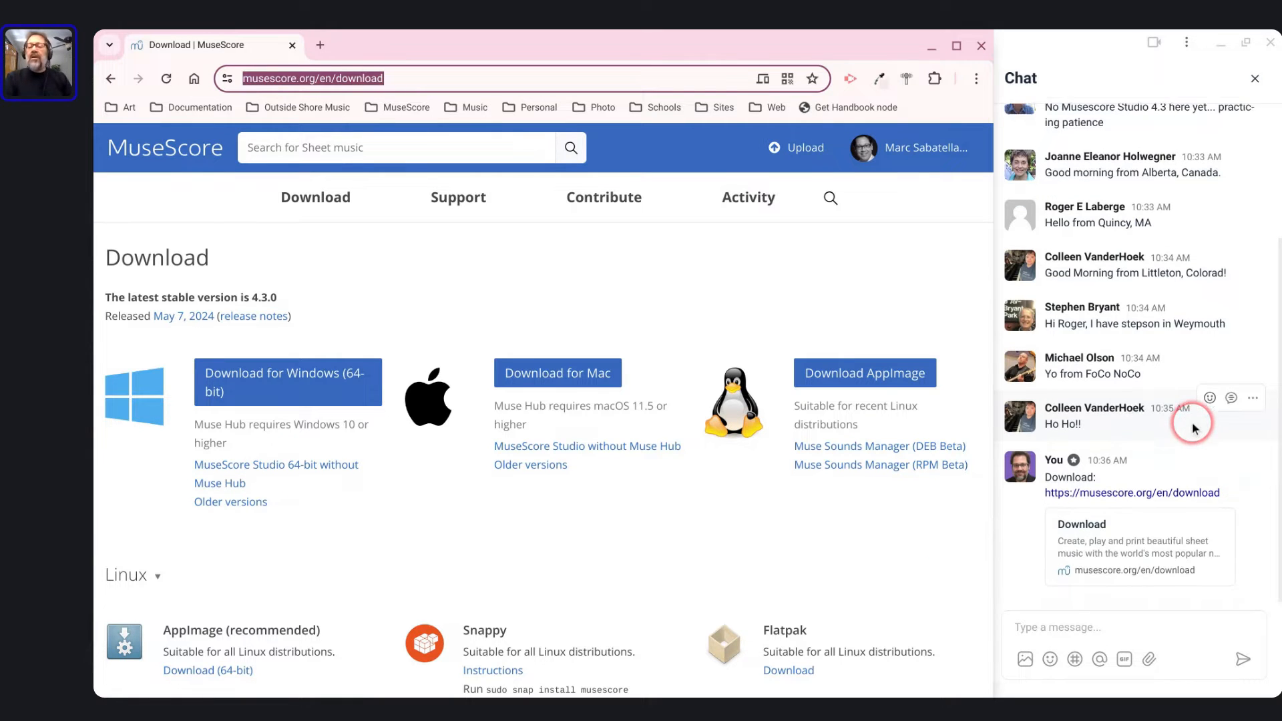
pyautogui.scroll(3, 1193, 429)
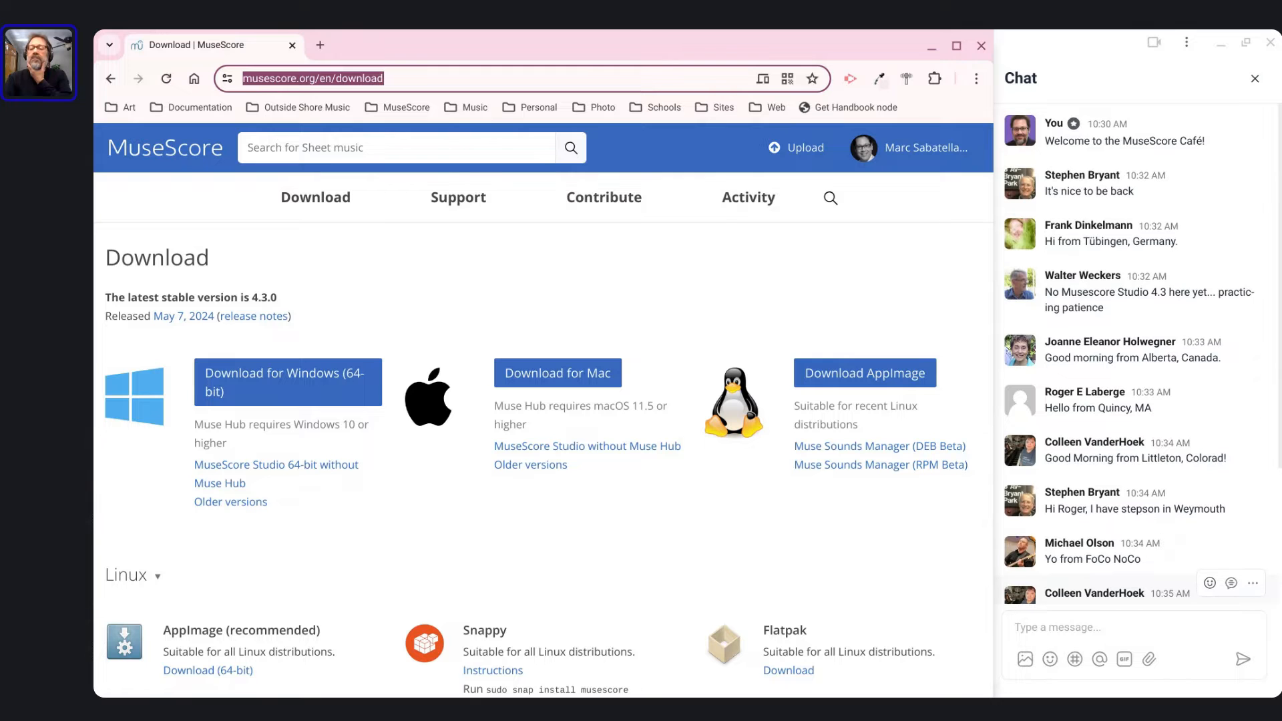
pyautogui.scroll(-5, 1135, 427)
pyautogui.click(879, 227)
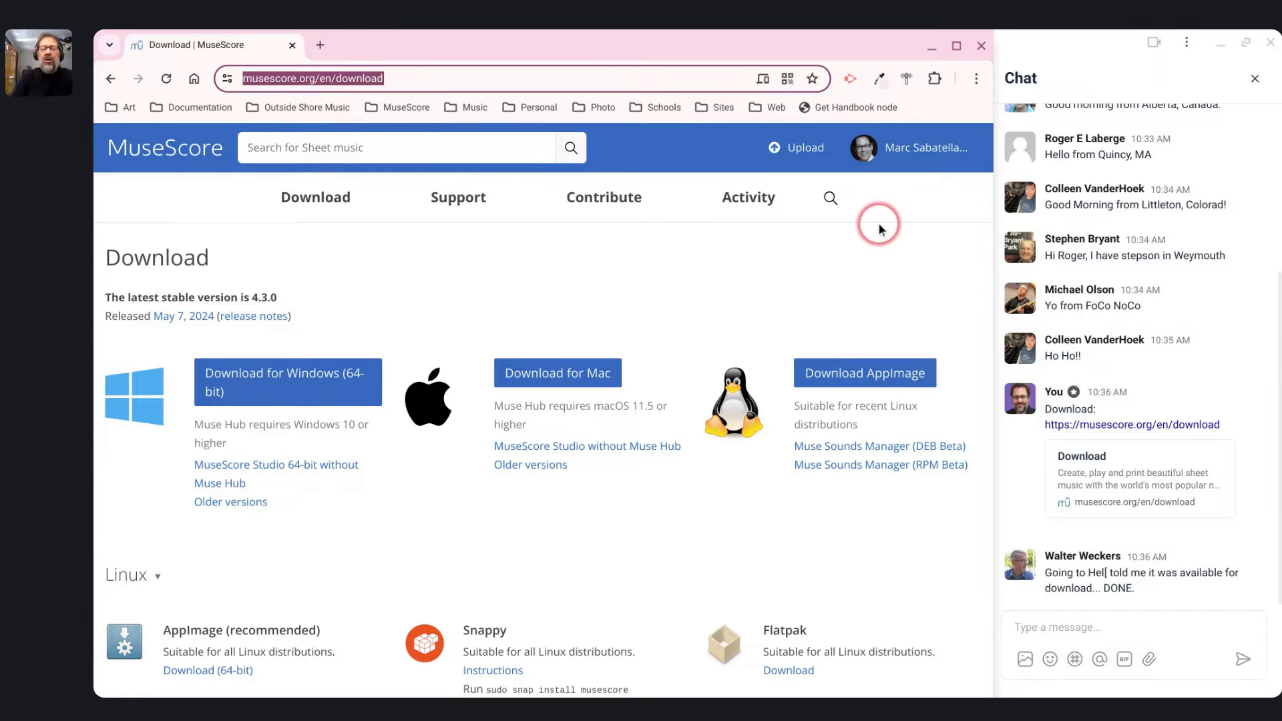
# Switch to MuseScore Studio and widen its window to the chat's edge
pyautogui.hotkey('alt', 'Tab')
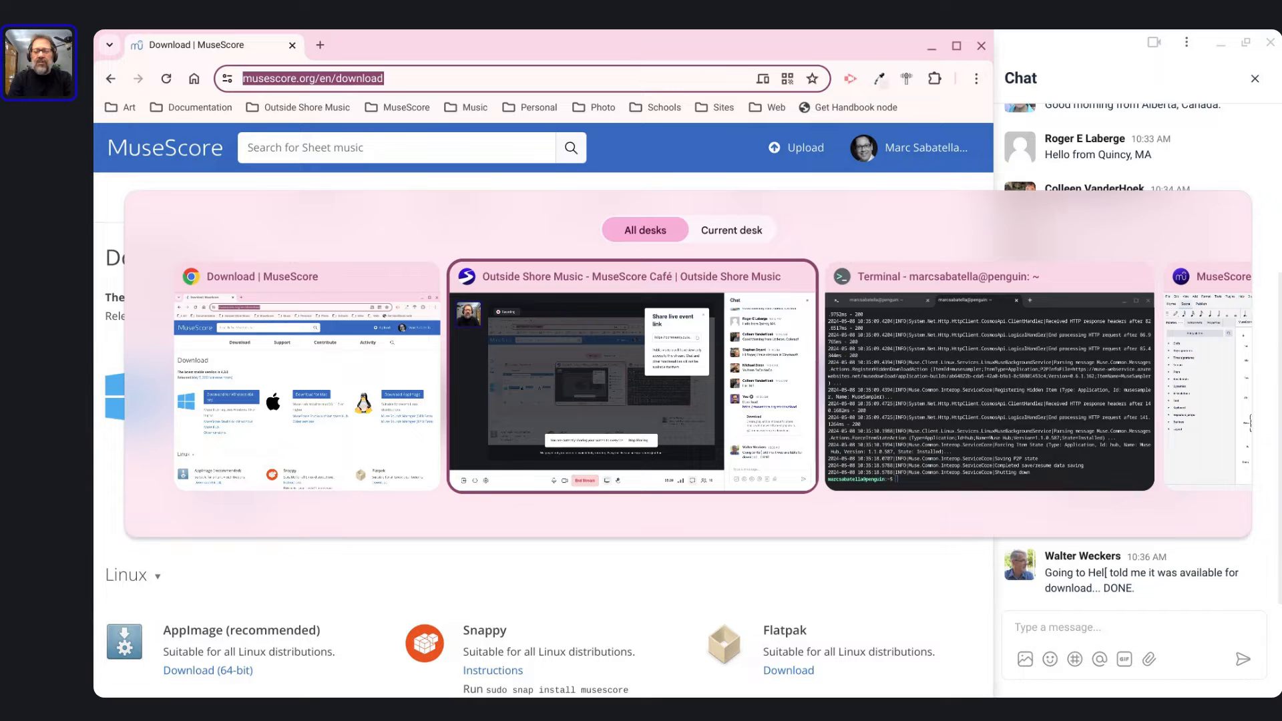
pyautogui.hotkey('alt', 'Tab')
pyautogui.hotkey('alt', 'Tab')
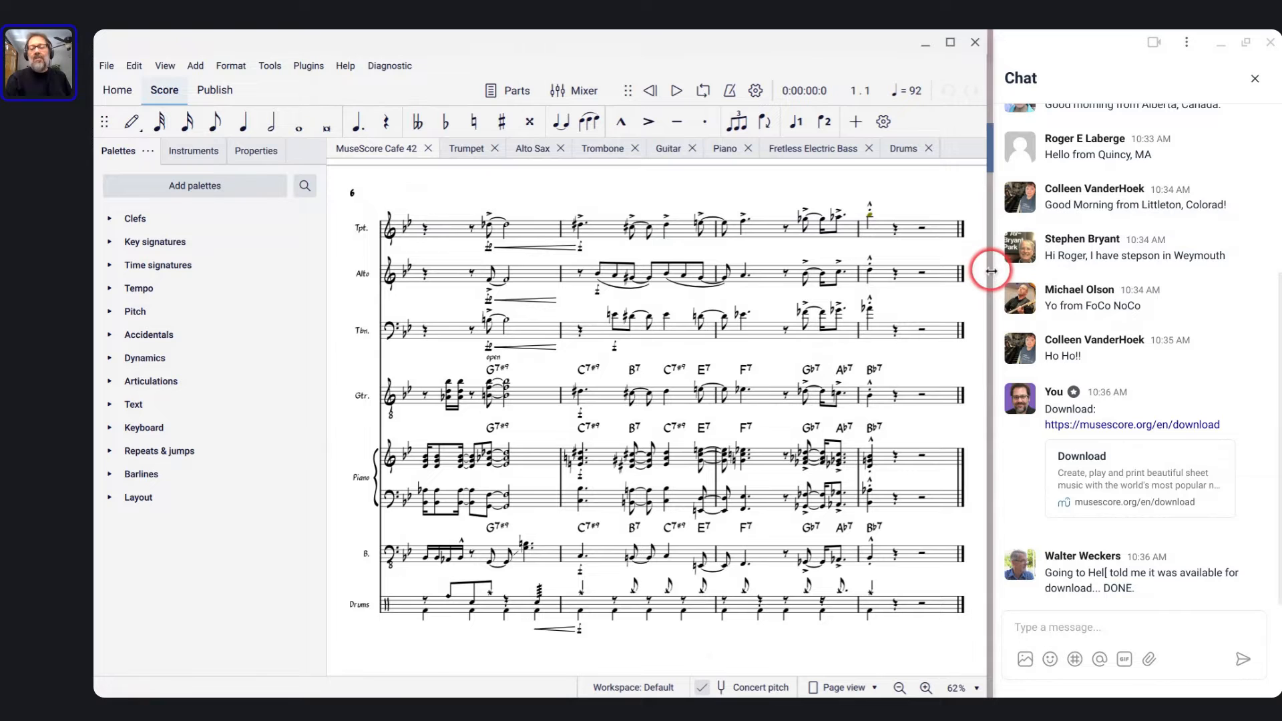
pyautogui.moveTo(990, 271); pyautogui.dragTo(998, 275)
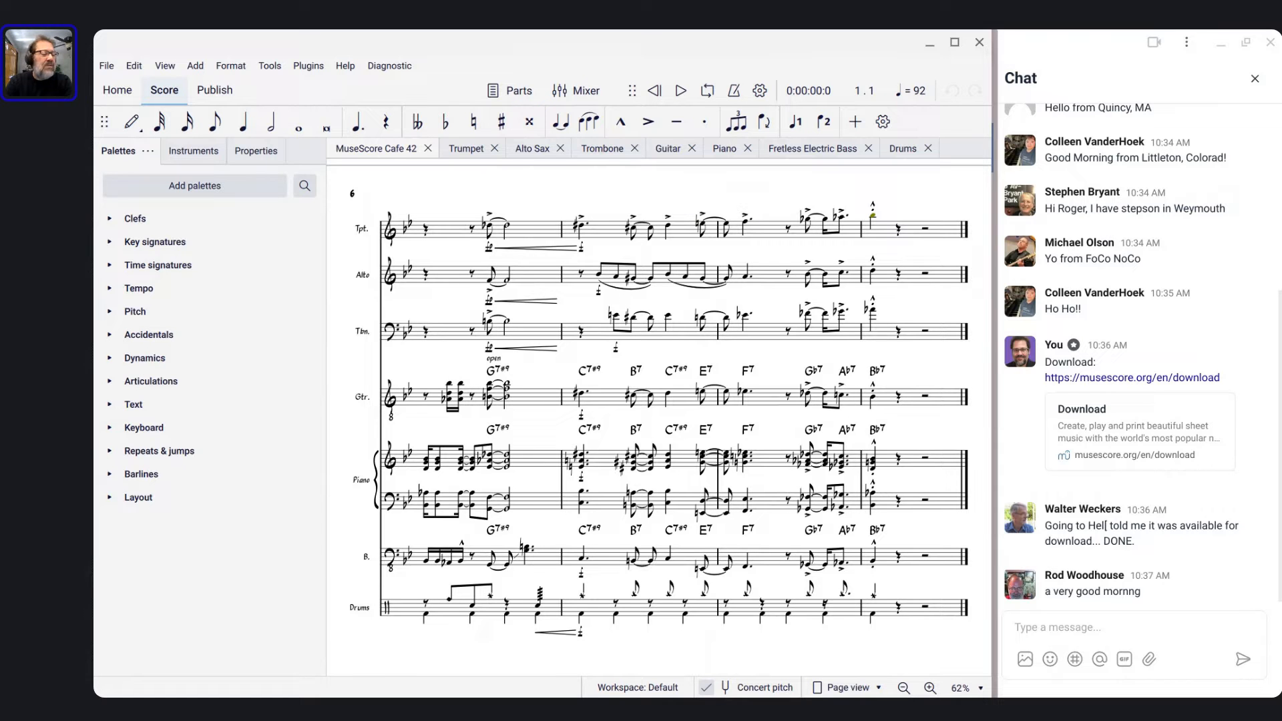
# Draft a chat message listing "sound flags", "a tempo" and "reset entire score" on separate lines
pyautogui.click(1108, 620)
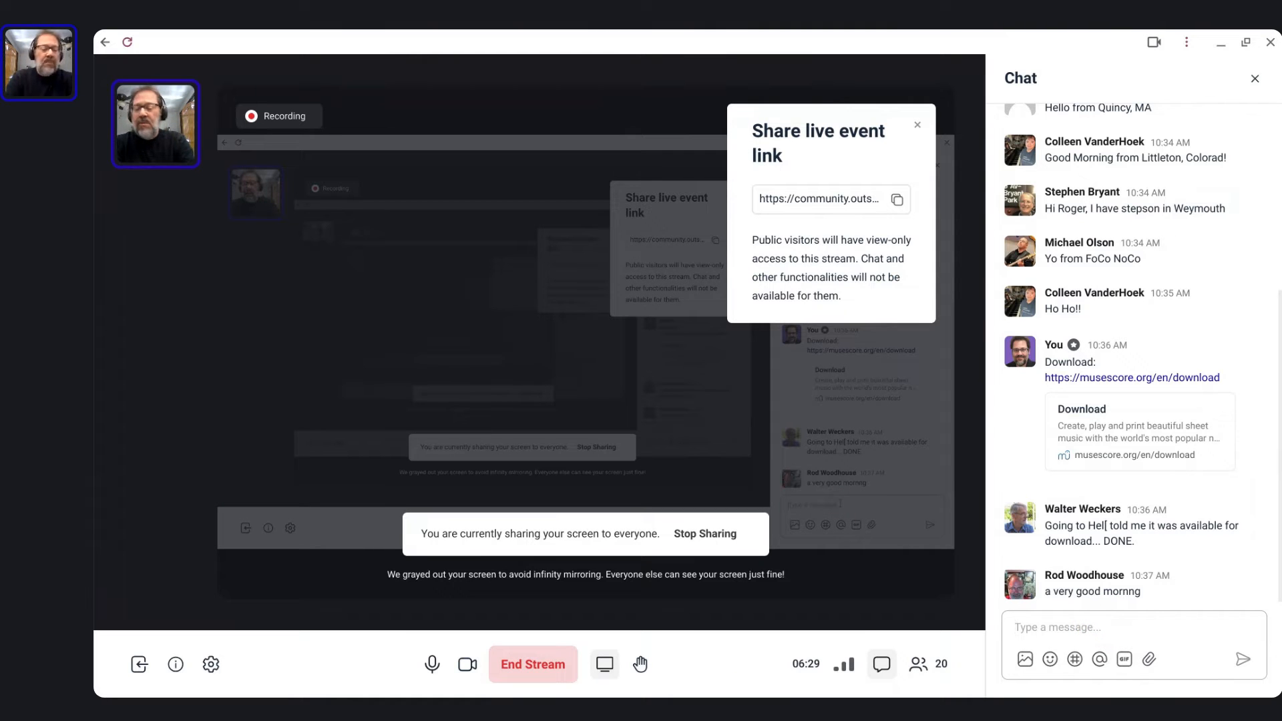
pyautogui.write('sound f')
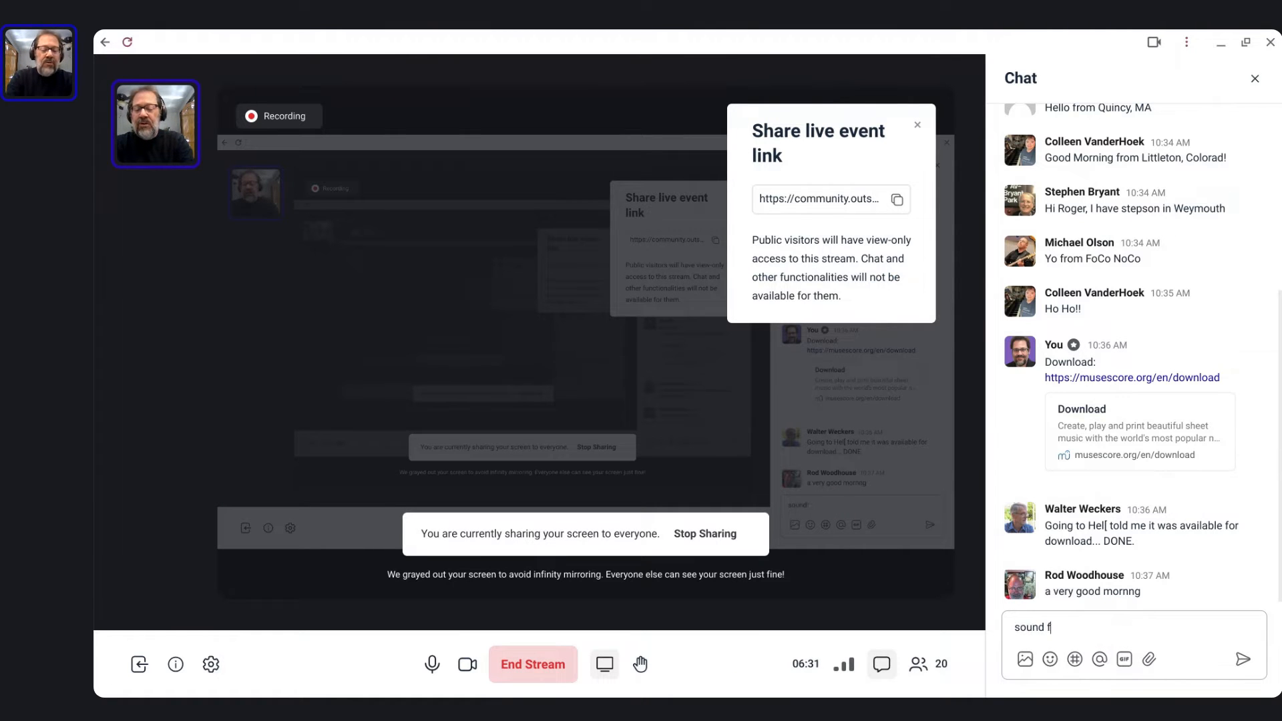
pyautogui.write('lags')
pyautogui.hotkey('shift', 'Return')
pyautogui.write('a t')
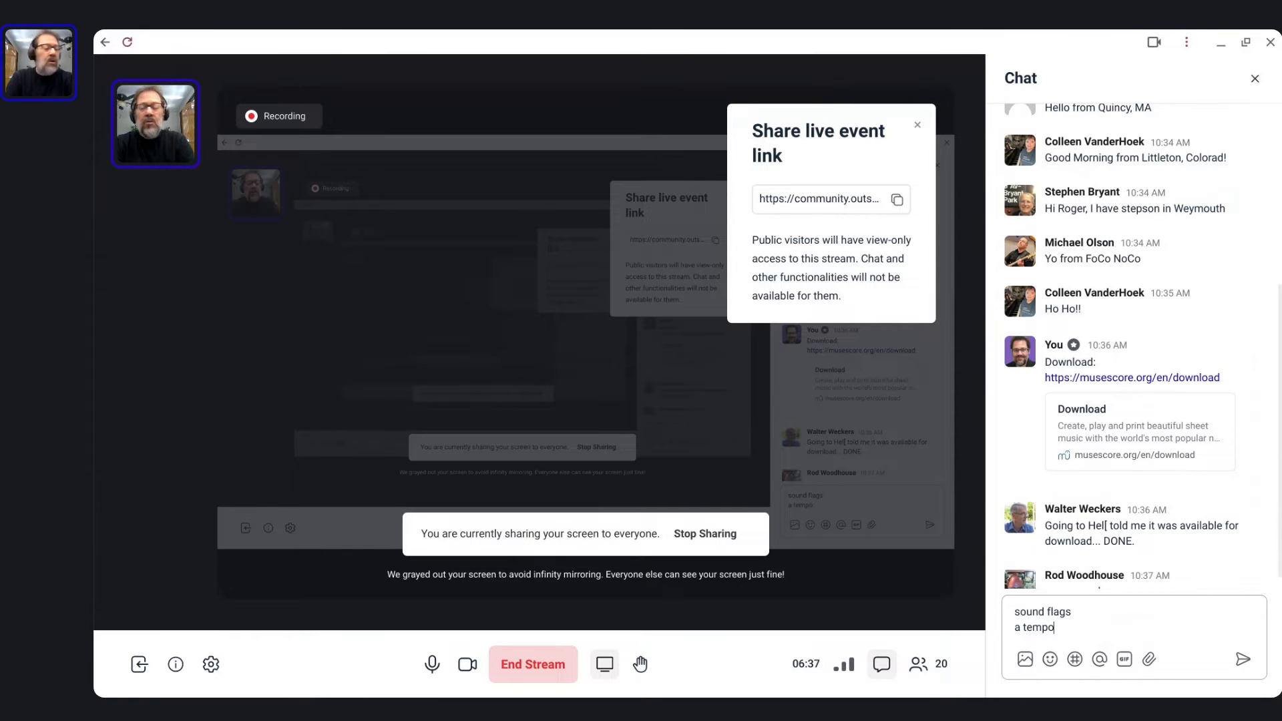
pyautogui.write('empo')
pyautogui.hotkey('shift', 'Return')
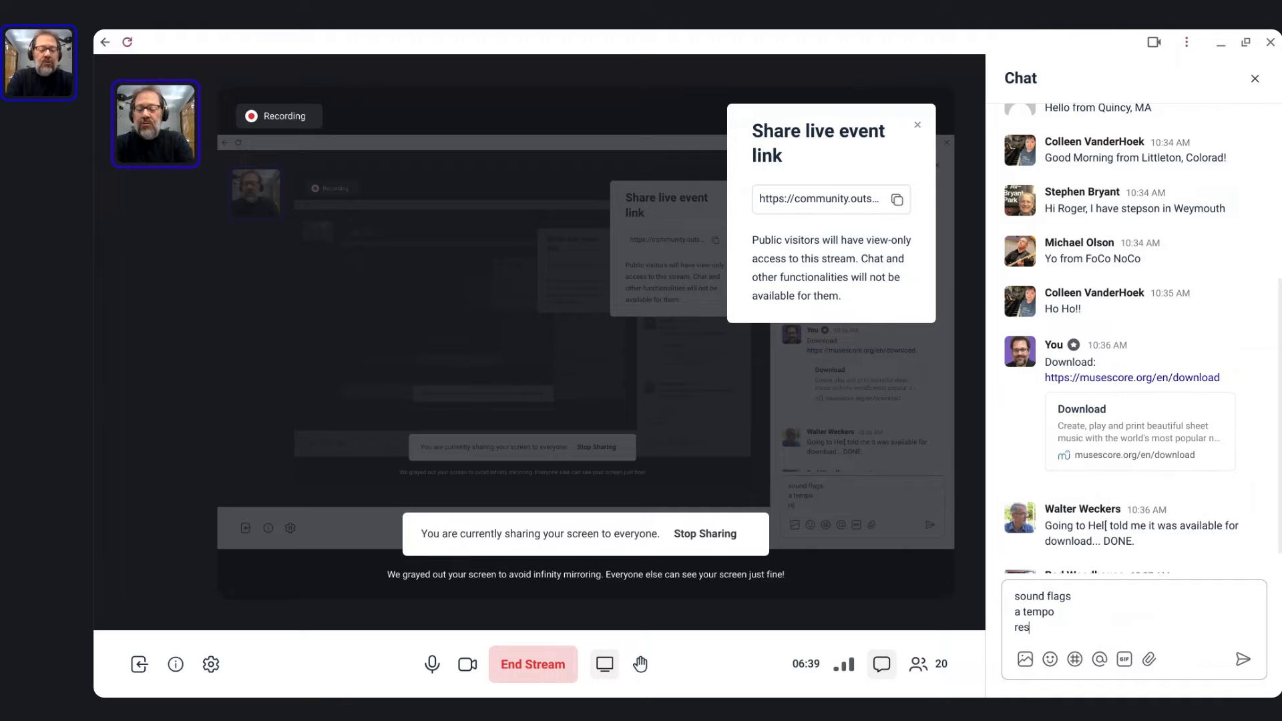
pyautogui.write('reset entire s')
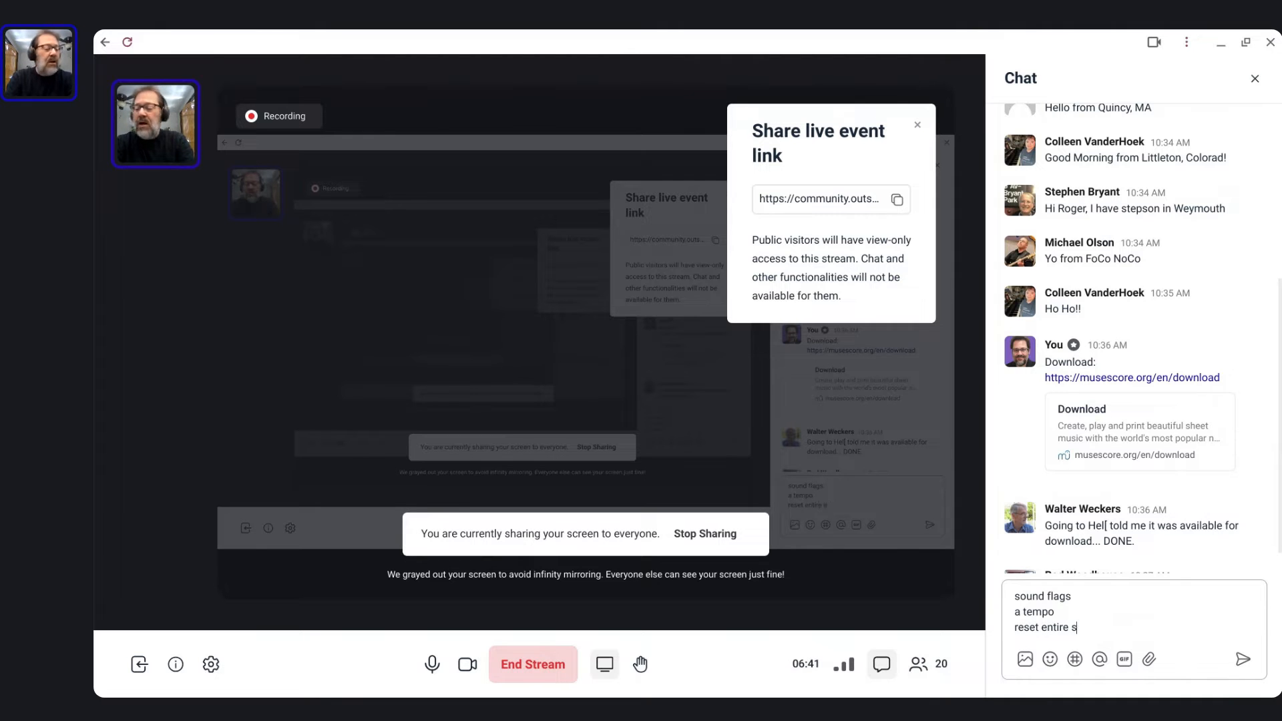
pyautogui.write('coe')
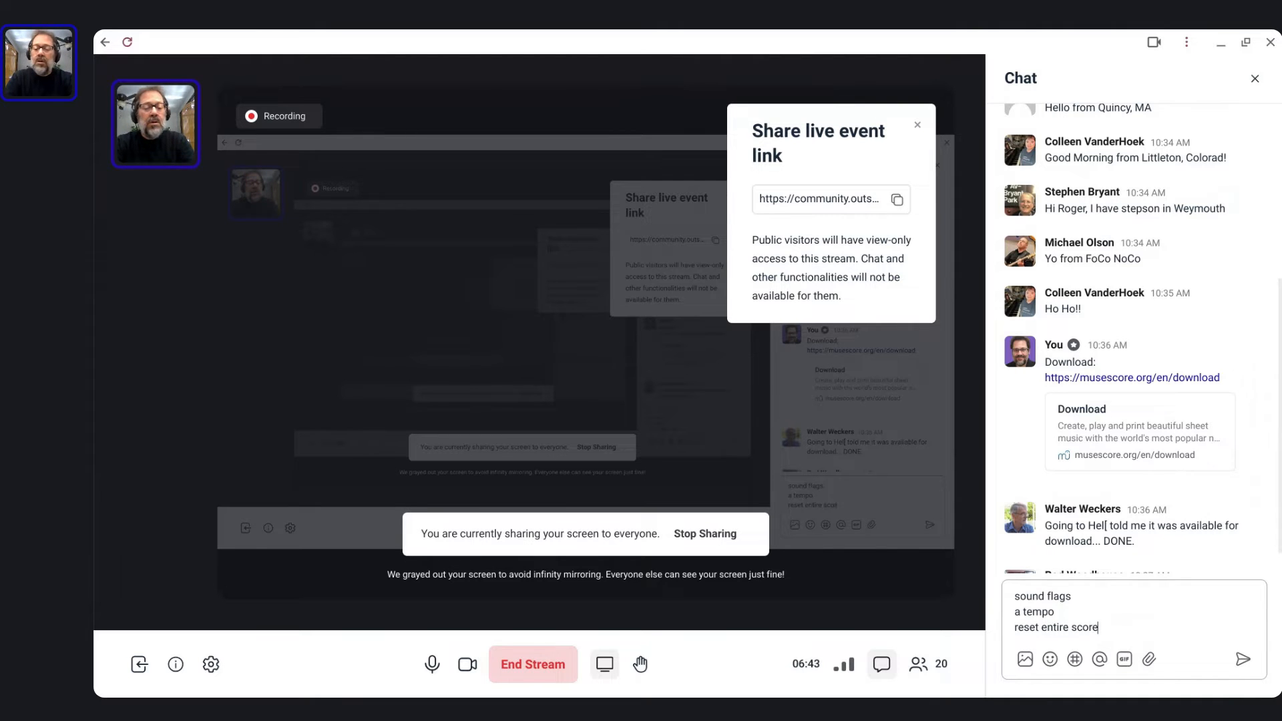
pyautogui.hotkey('shift', 'Return')
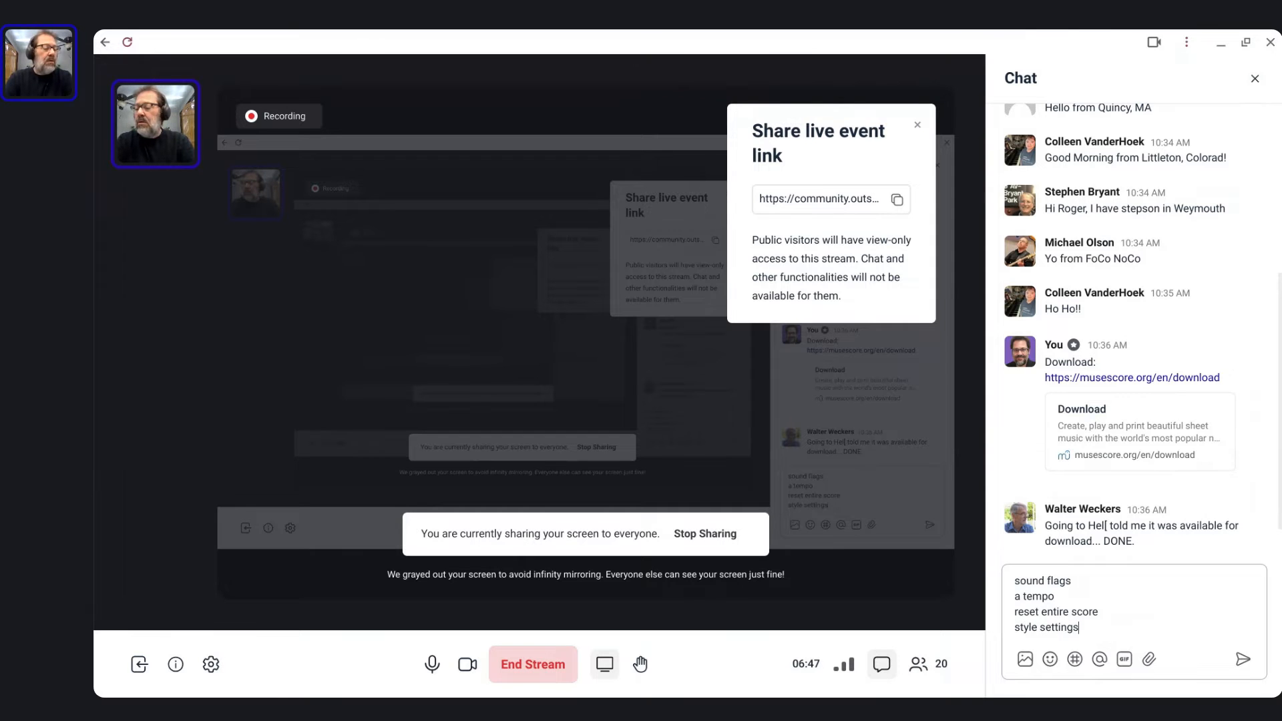
# Add the lines "style settings", "MusicXML", "biug fixes" and "version number of score" to the chat message and send it
pyautogui.write('style settings')
pyautogui.hotkey('shift', 'Return')
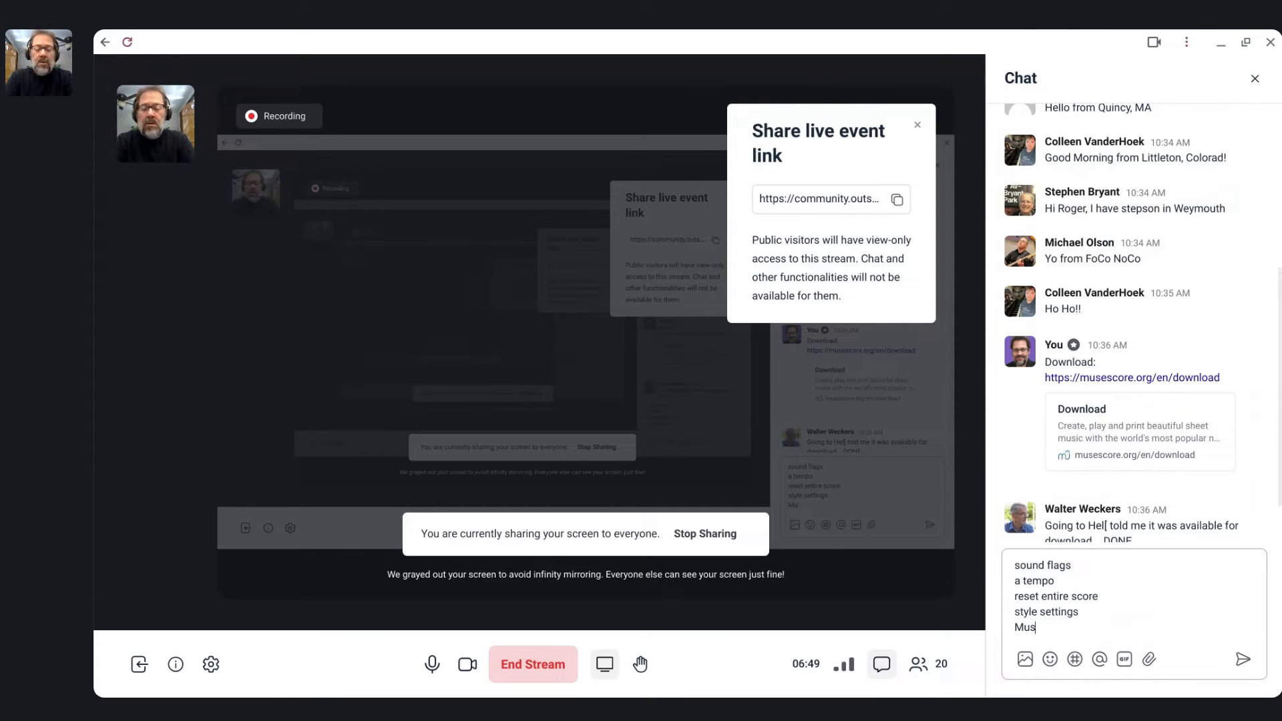
pyautogui.write('MusicXML')
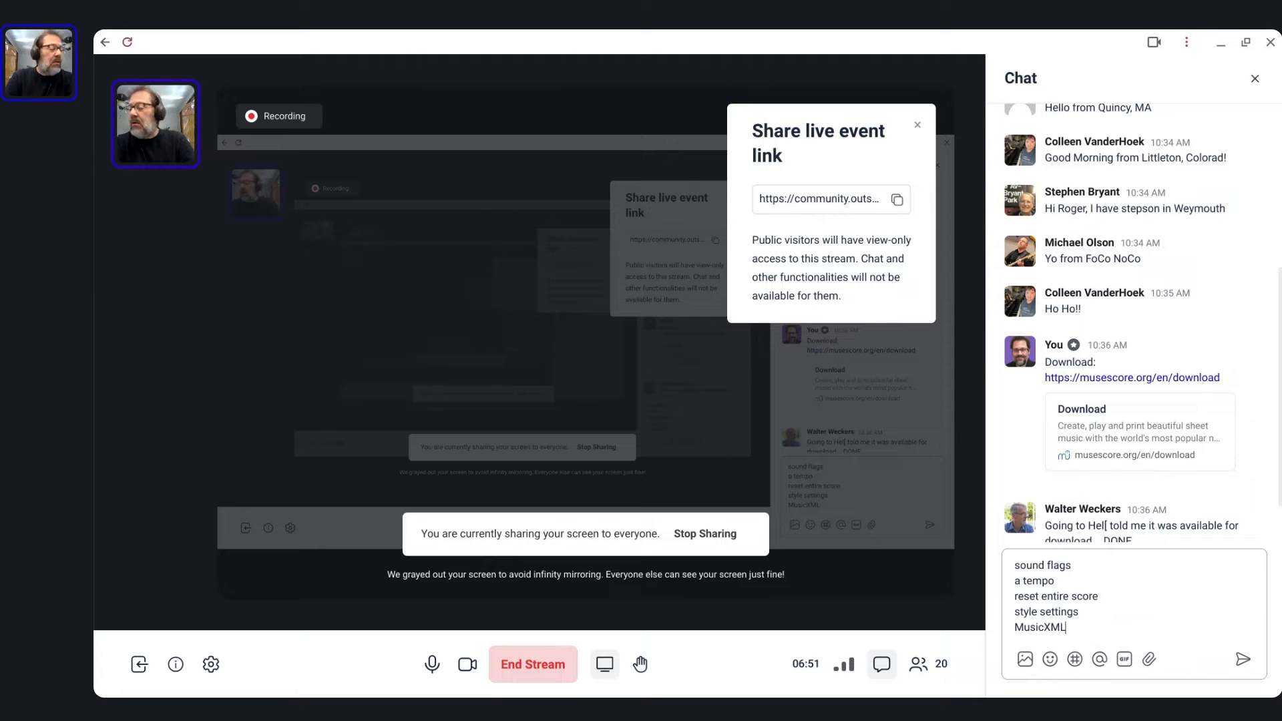
pyautogui.hotkey('shift', 'Return')
pyautogui.write('Bu')
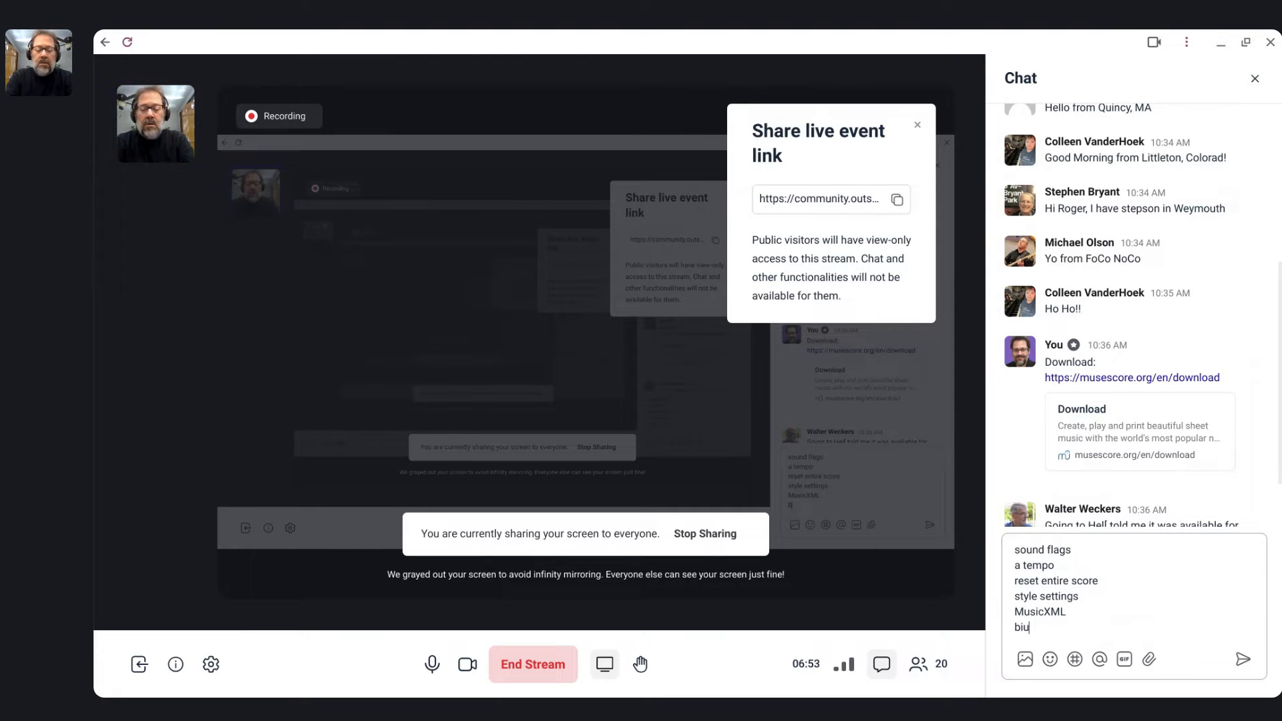
pyautogui.write('ug fixes')
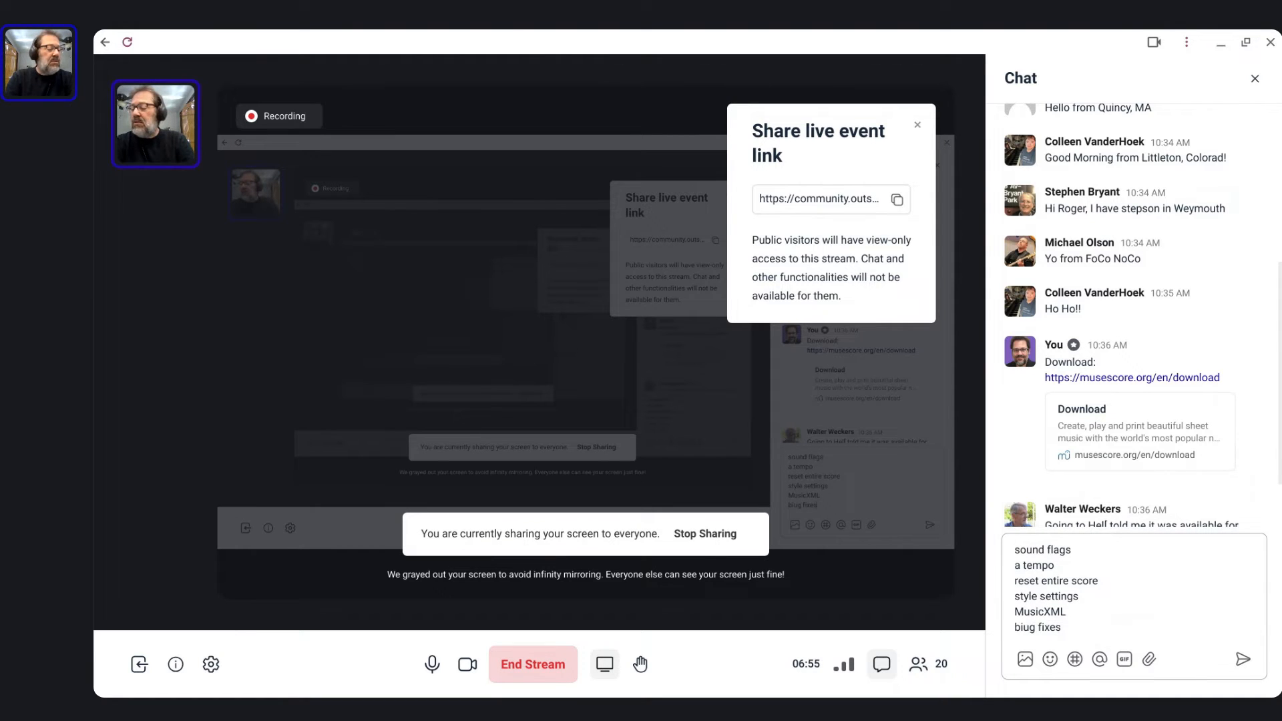
pyautogui.hotkey('shift', 'Return')
pyautogui.write('version numbe')
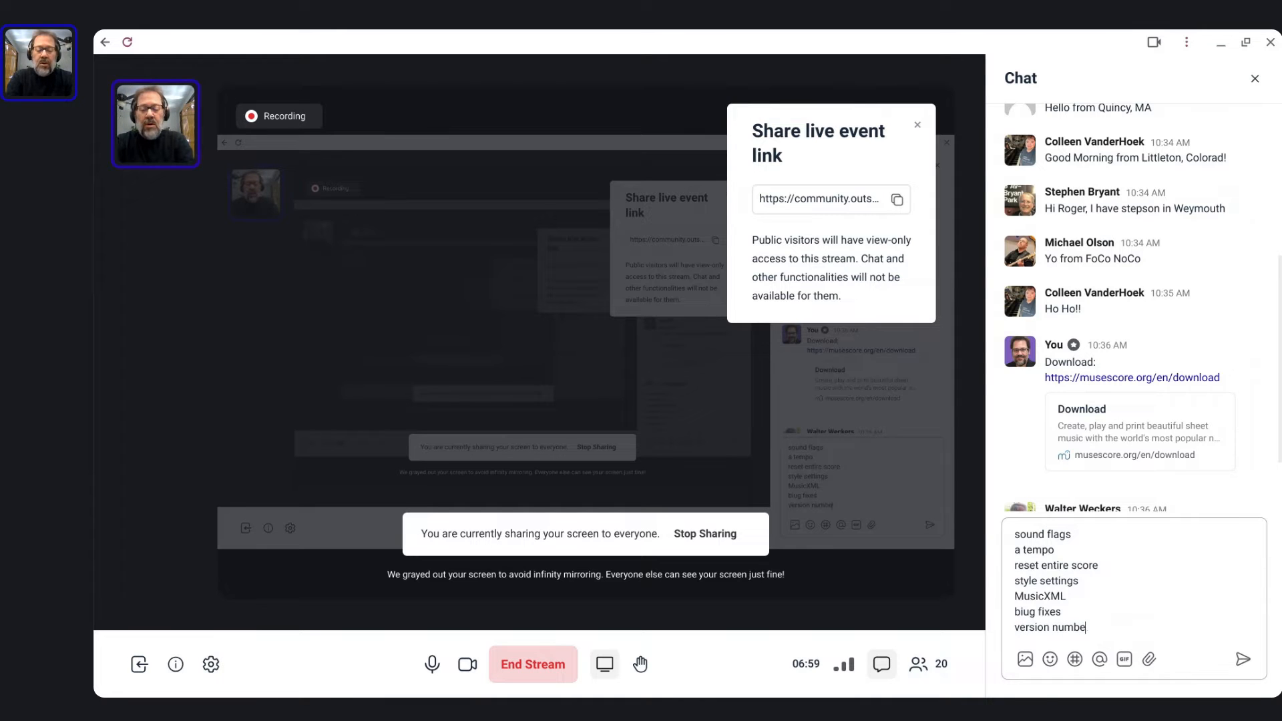
pyautogui.write('r of score')
pyautogui.hotkey('shift', 'Return')
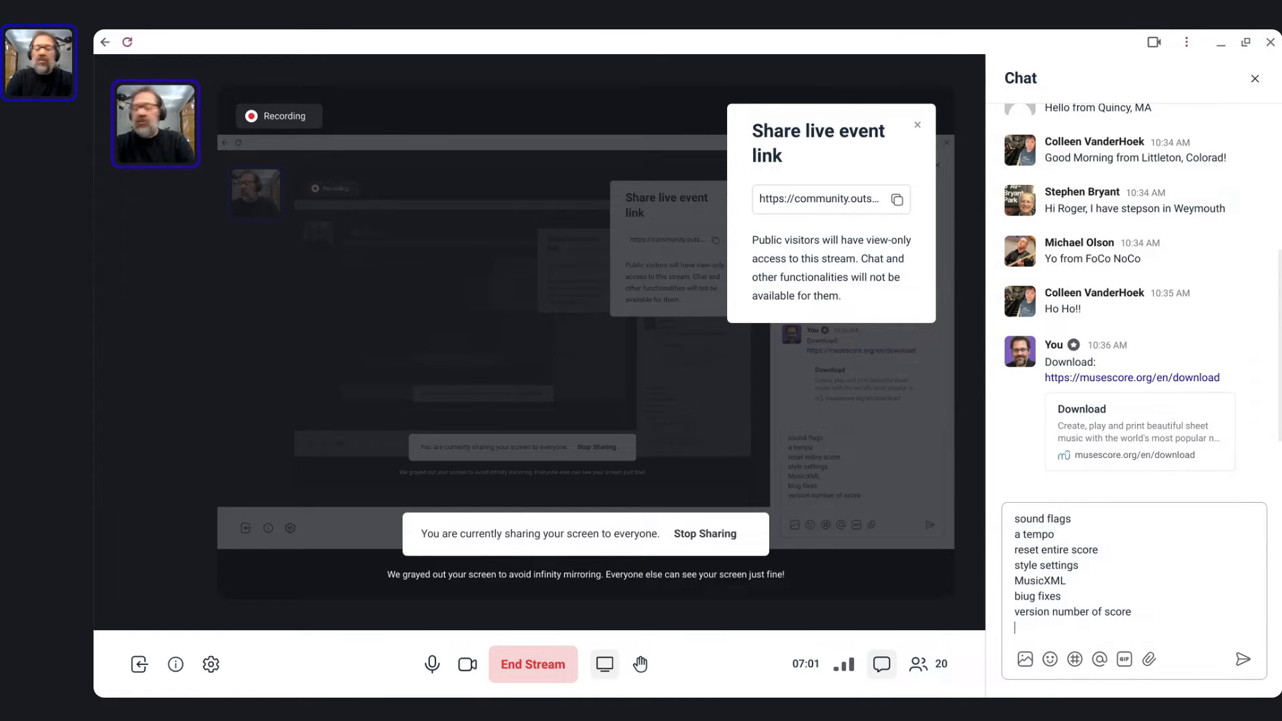
pyautogui.press('Return')
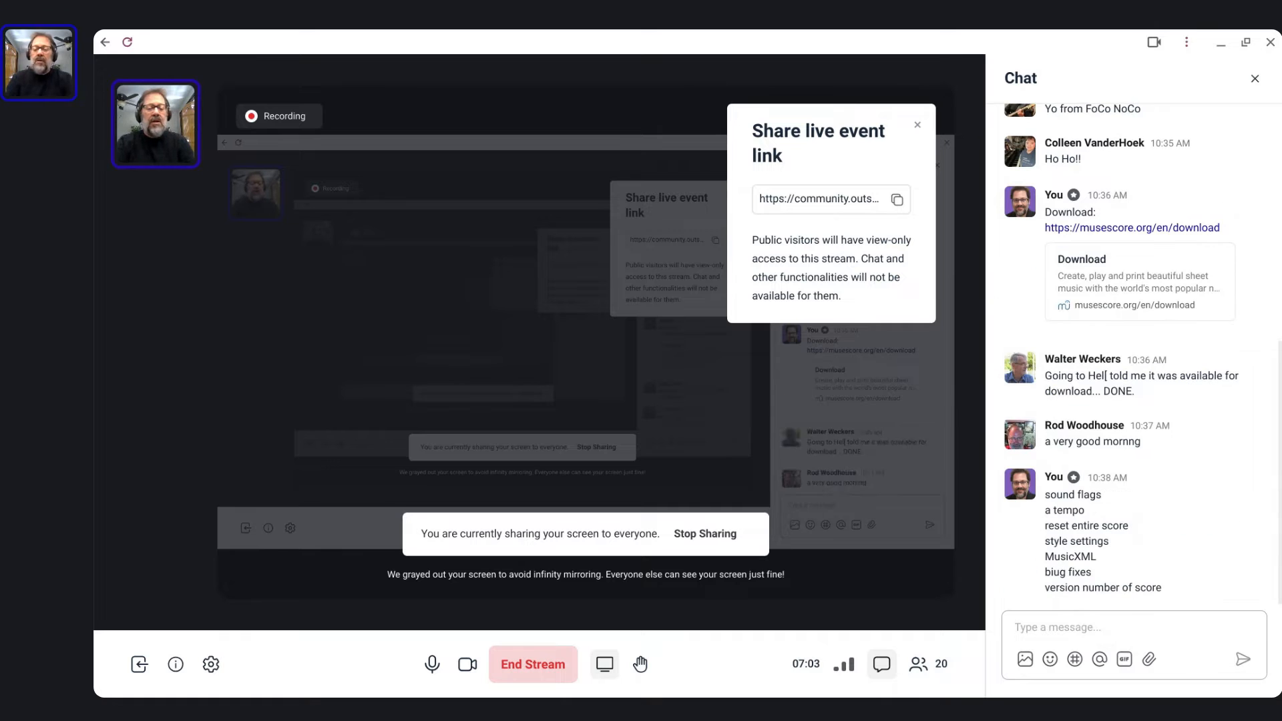
# Switch back to MuseScore Studio beside the chat and read the chat messages down to the newest
pyautogui.click(1137, 622)
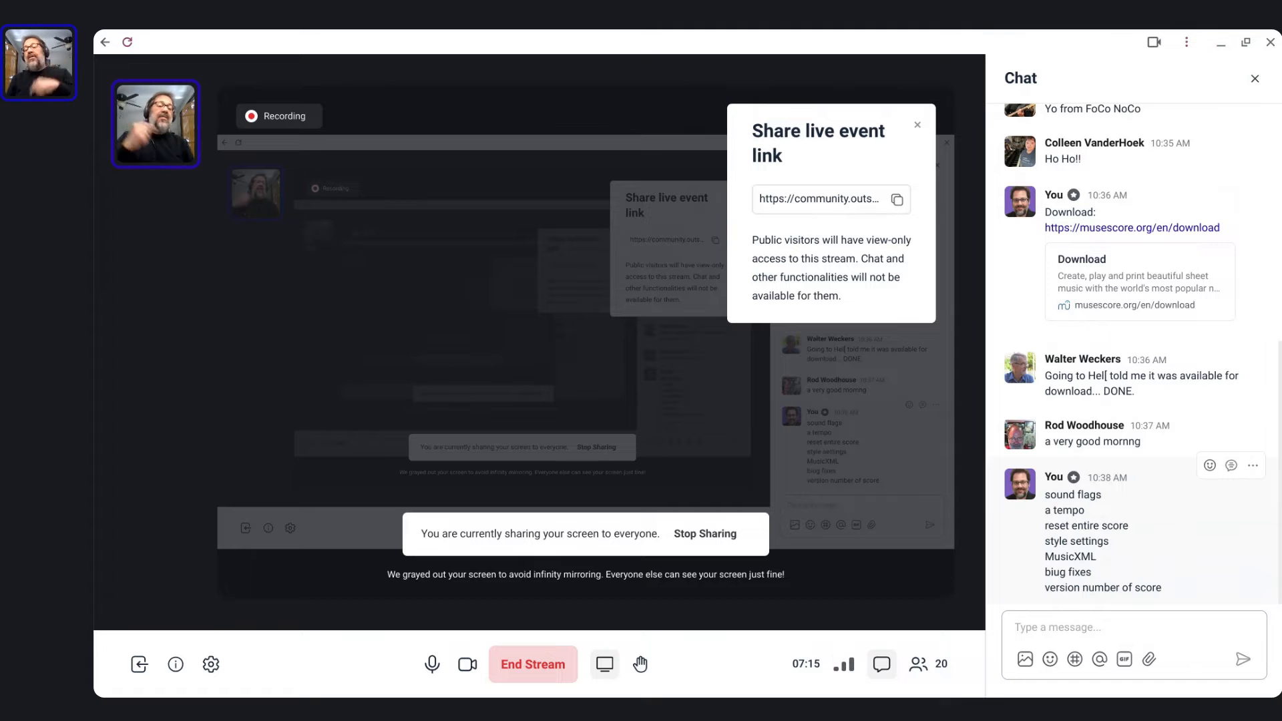
pyautogui.hotkey('alt', 'Tab')
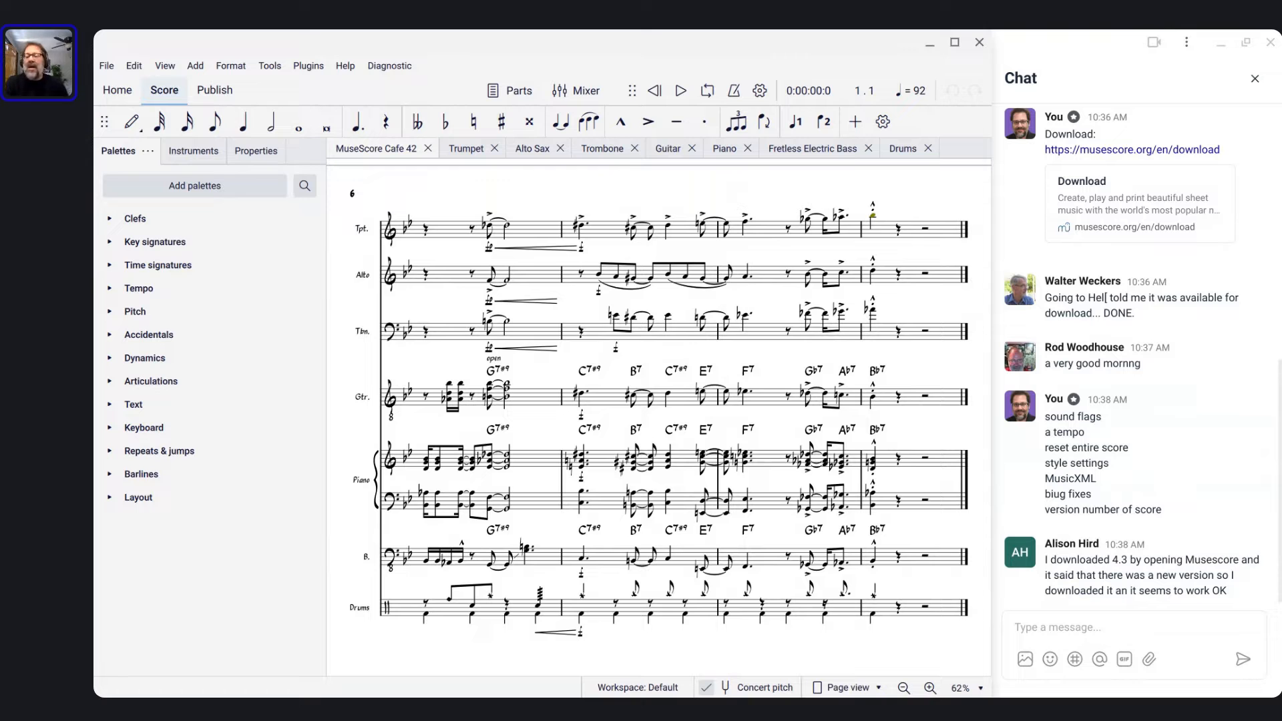
pyautogui.click(1095, 288)
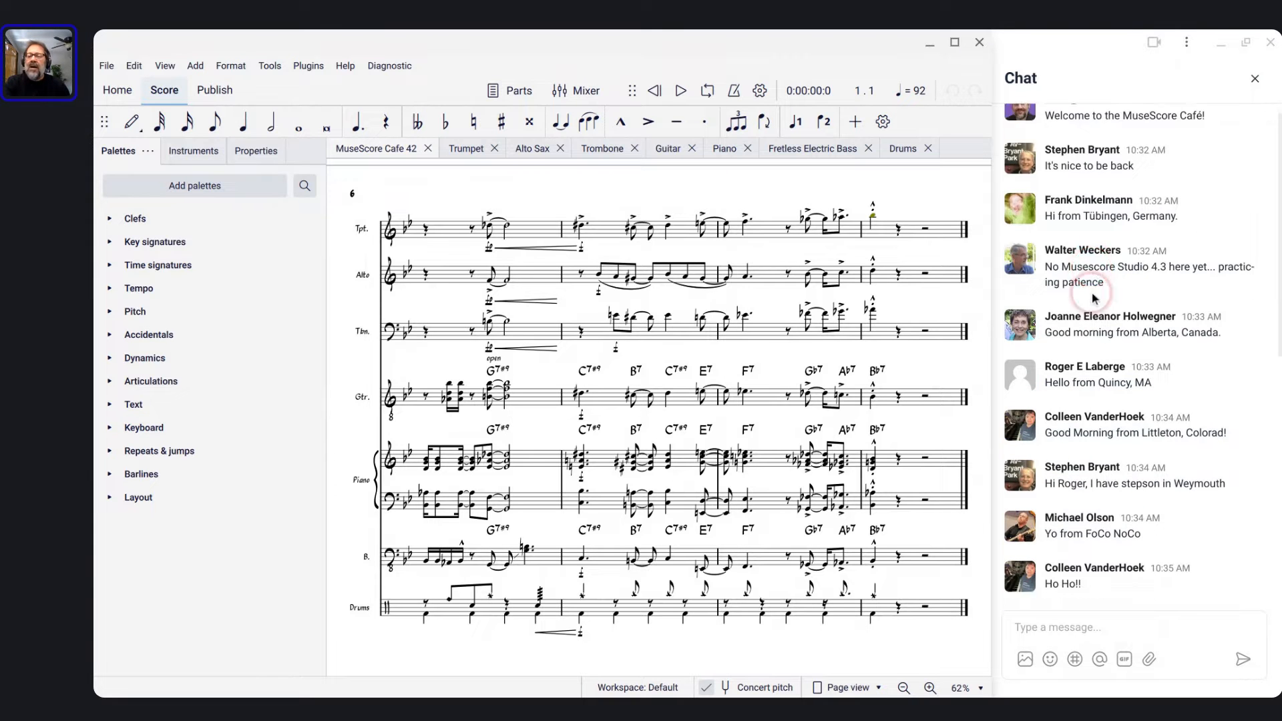
pyautogui.scroll(-7, 1094, 297)
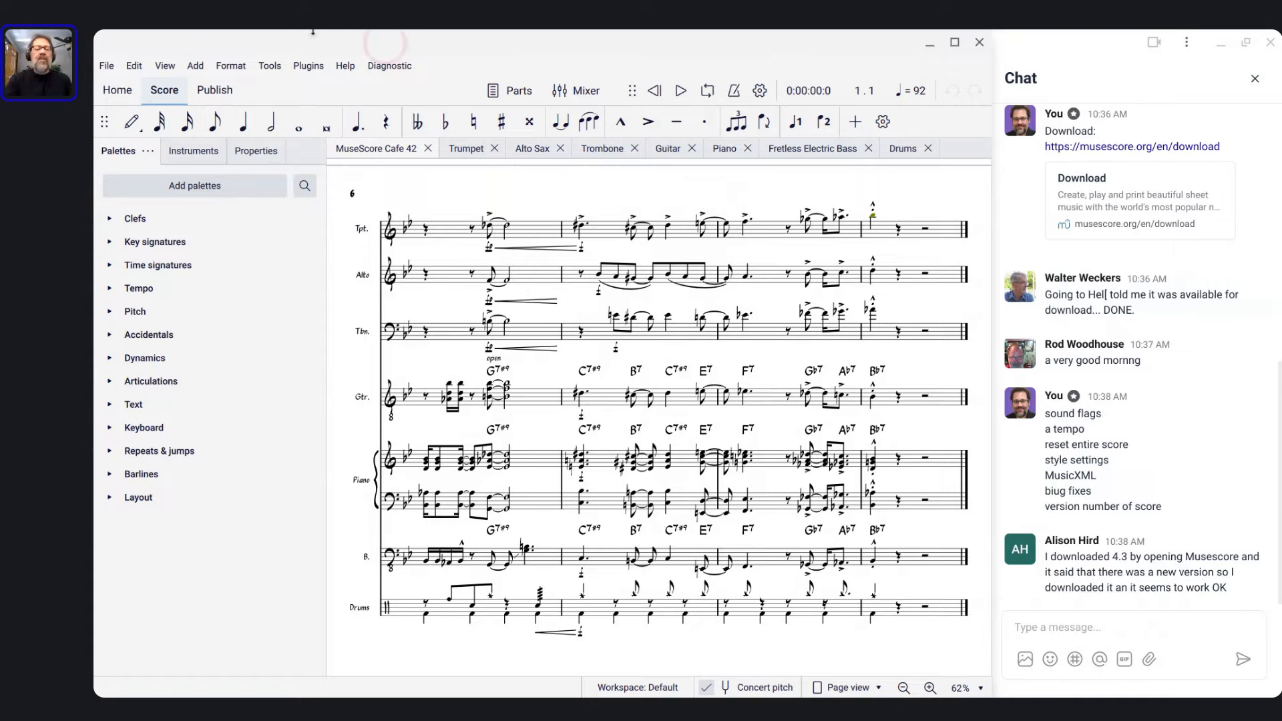
# Open the score's style settings and review the Page options and the Clefs, key & time signatures options
pyautogui.click(320, 33)
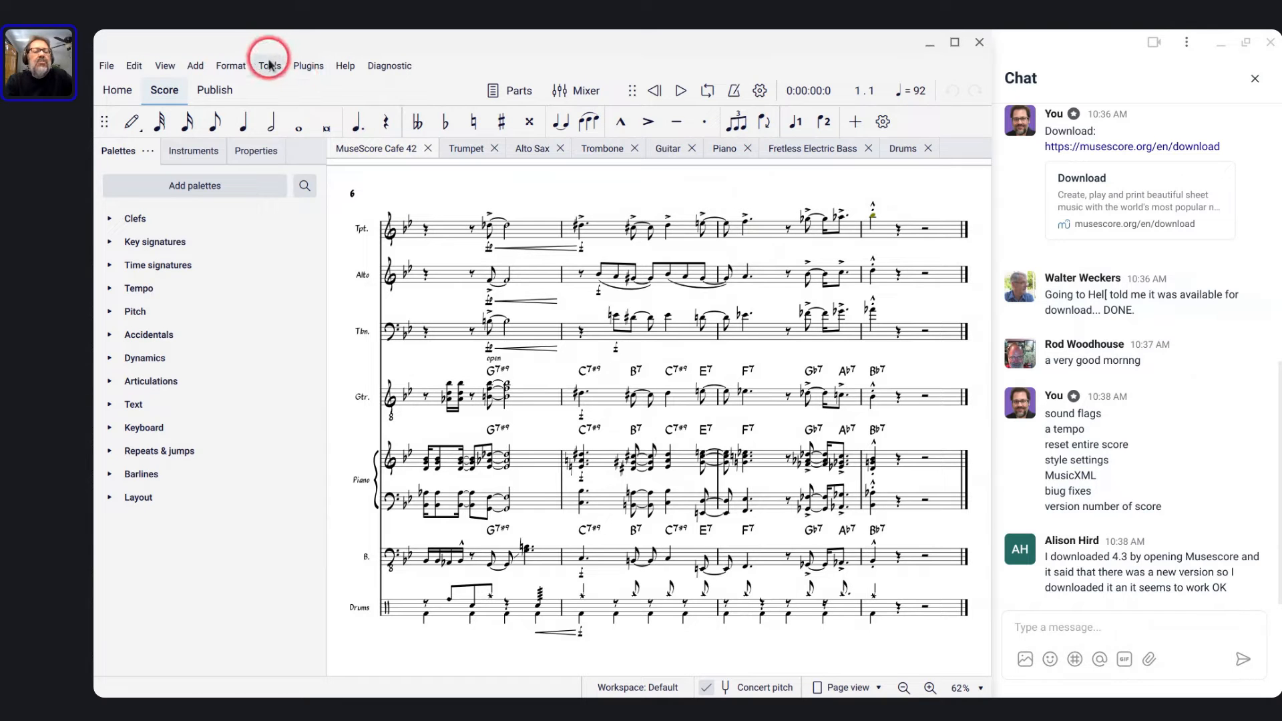
pyautogui.click(227, 69)
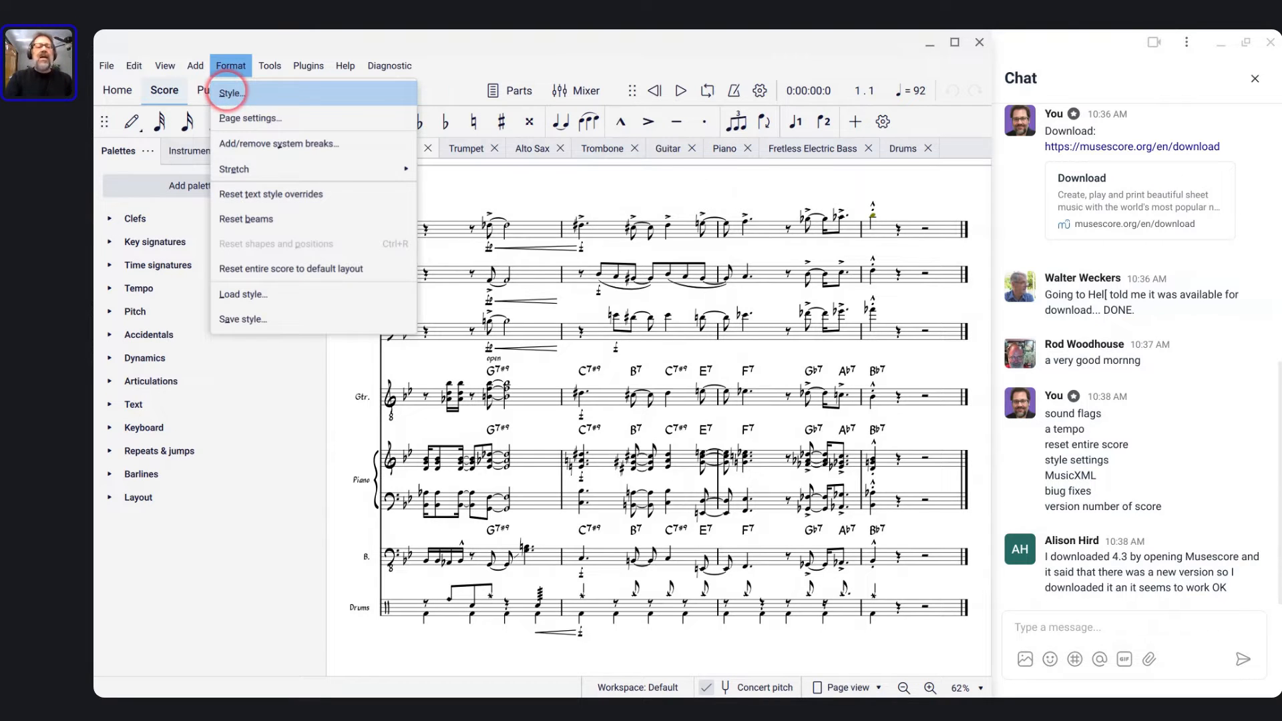
pyautogui.click(228, 93)
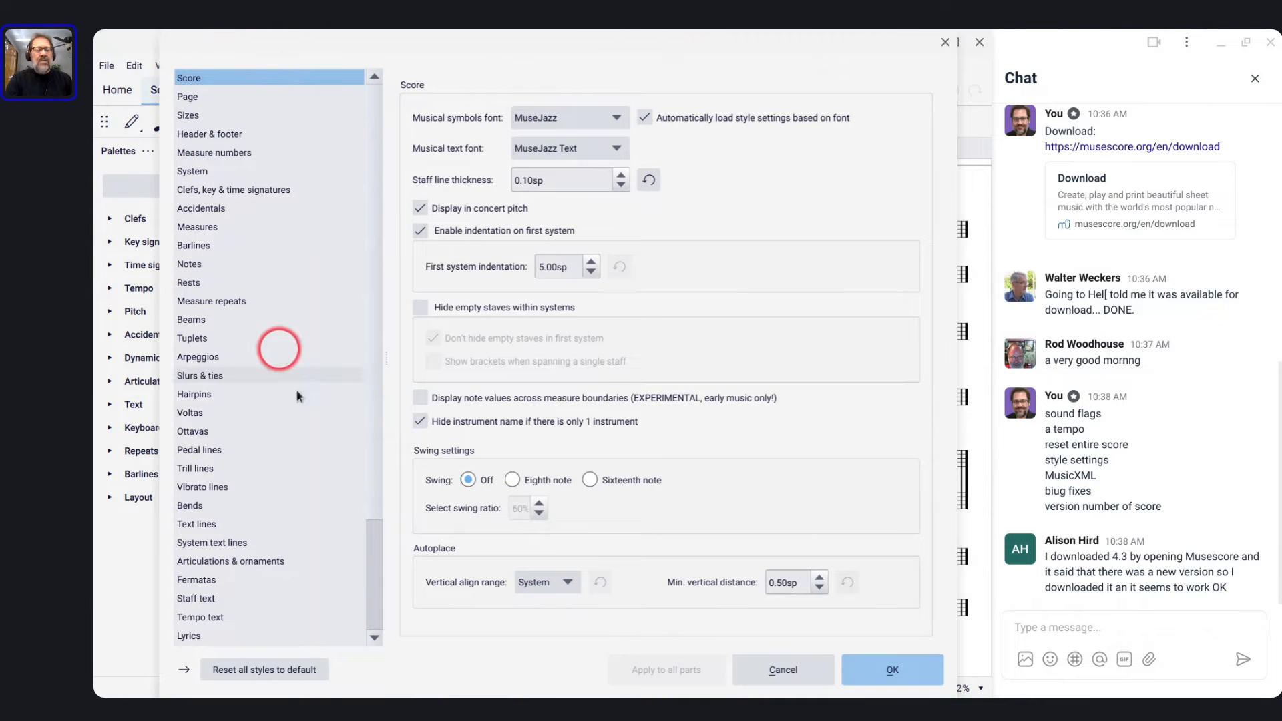
pyautogui.moveTo(376, 420)
pyautogui.mouseDown()
pyautogui.moveTo(379, 524)
pyautogui.moveTo(376, 411)
pyautogui.mouseUp()
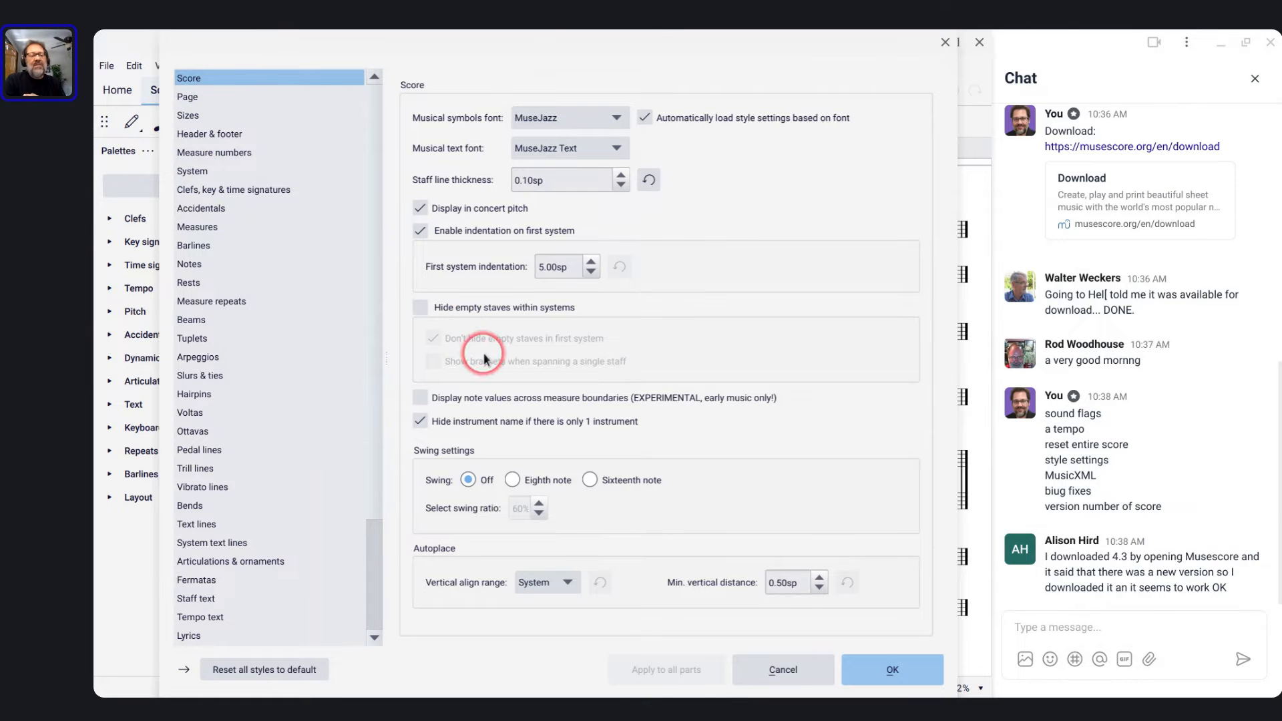
pyautogui.click(243, 96)
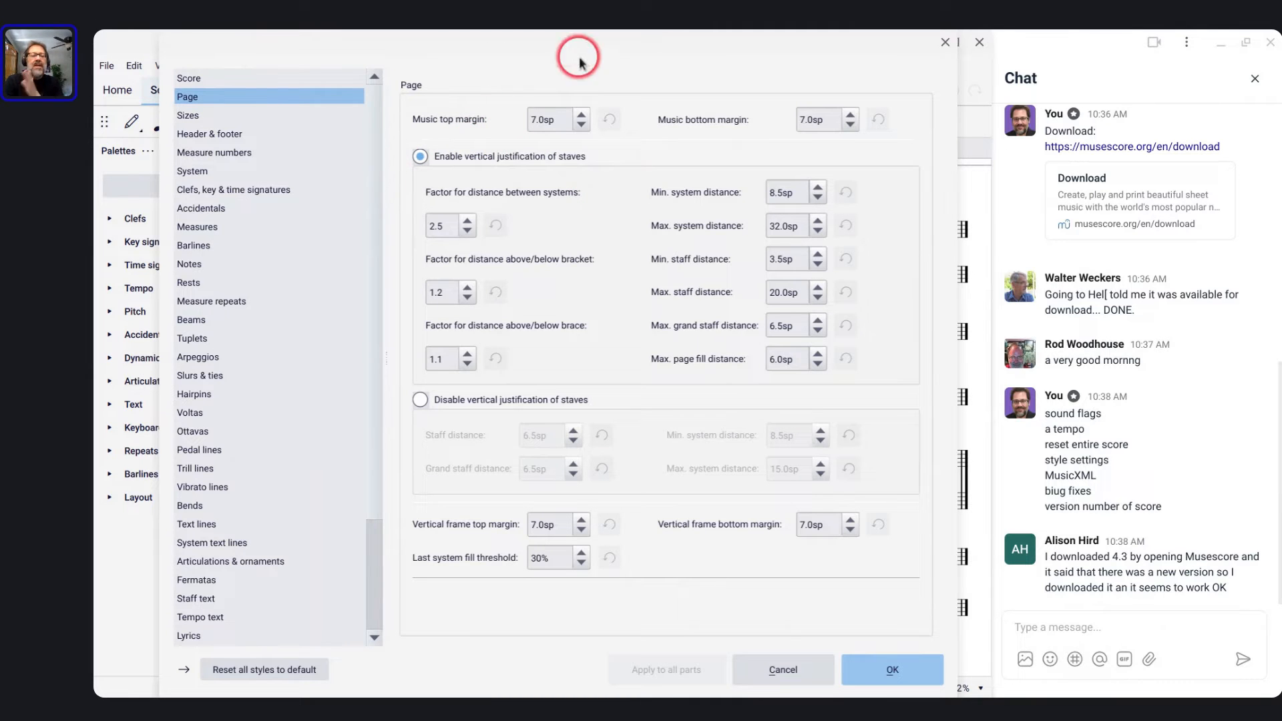
pyautogui.click(227, 190)
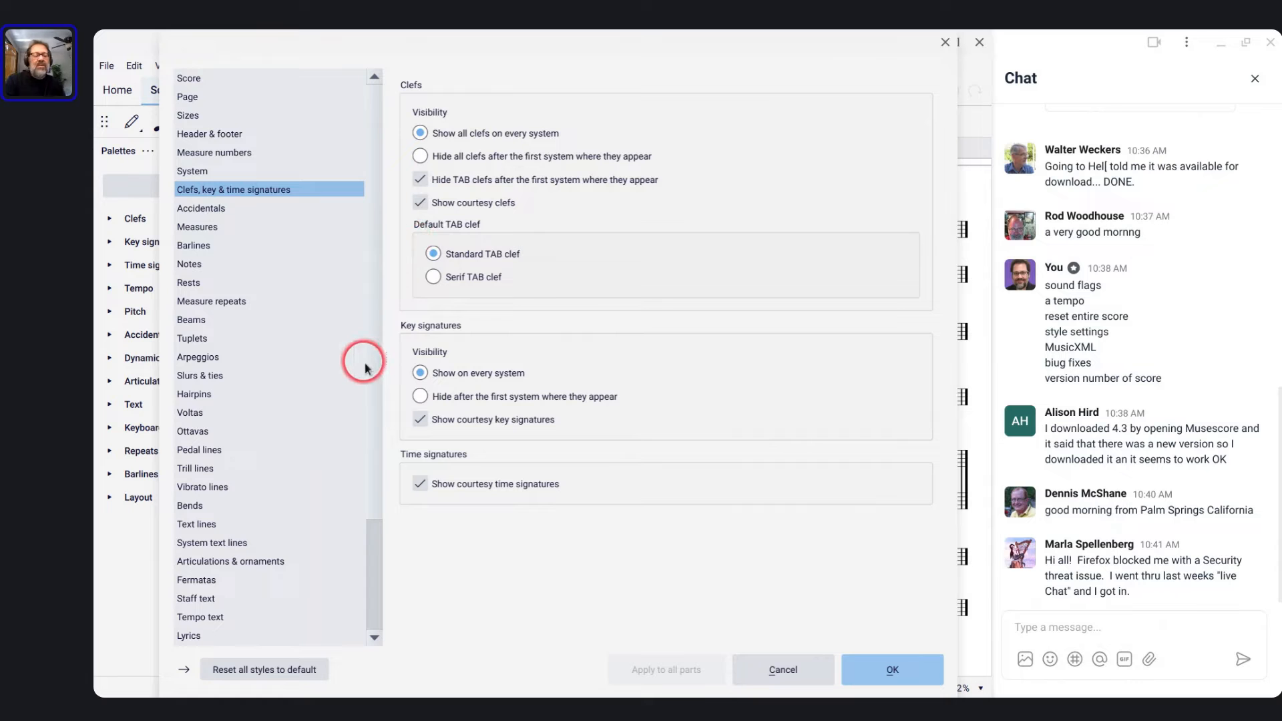
# Review the Tablature style options, including tied fret marks and parentheses indicating ties, and dismiss the style settings without changes
pyautogui.scroll(-3, 363, 363)
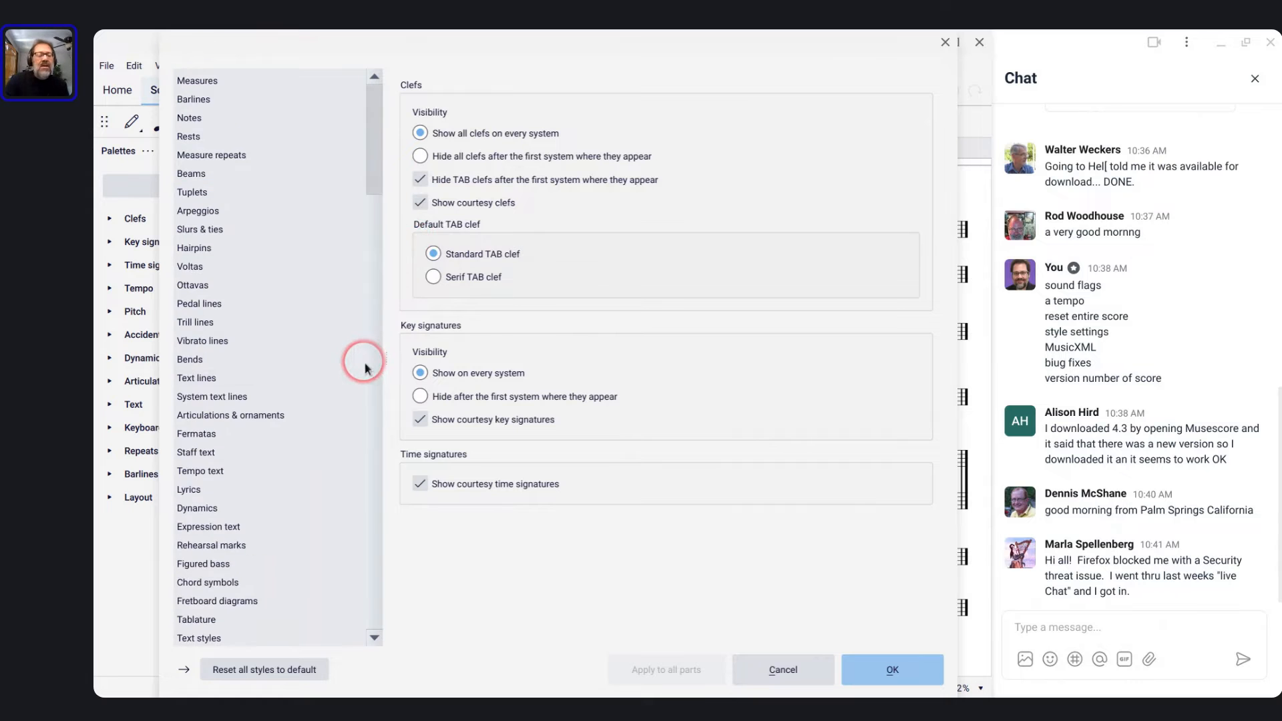
pyautogui.click(186, 621)
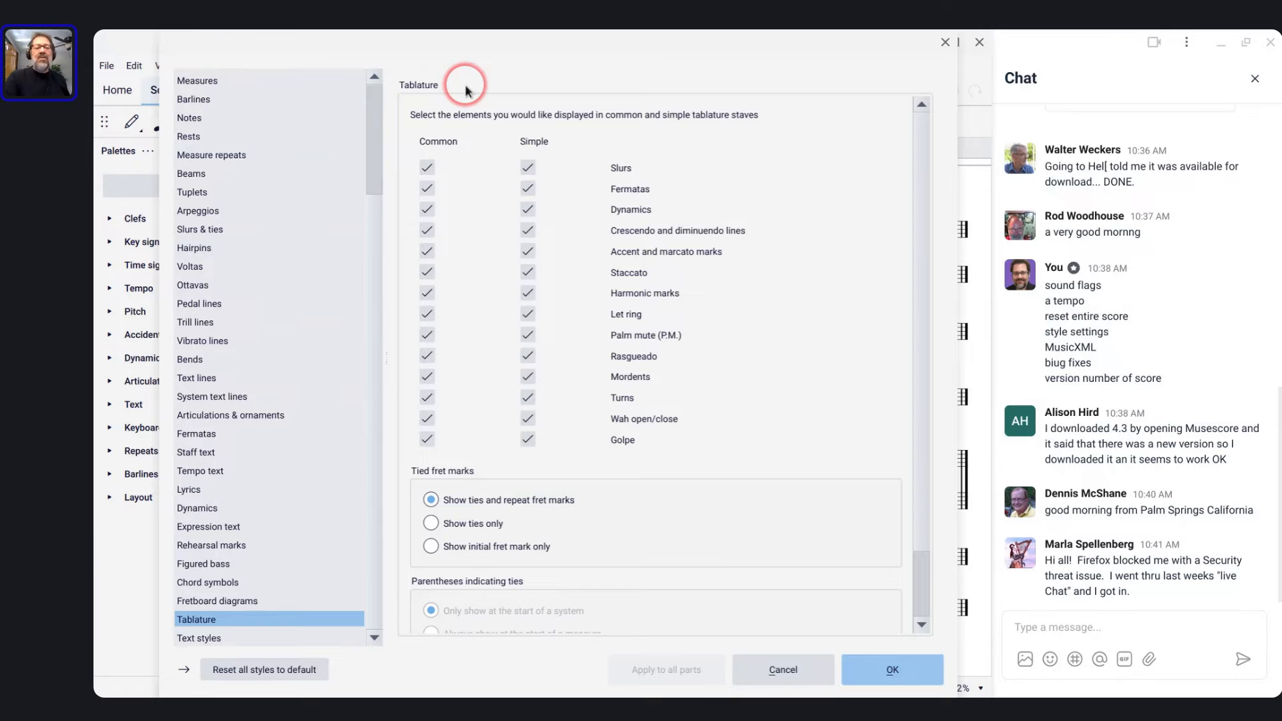
pyautogui.scroll(-1, 594, 109)
pyautogui.scroll(1, 592, 95)
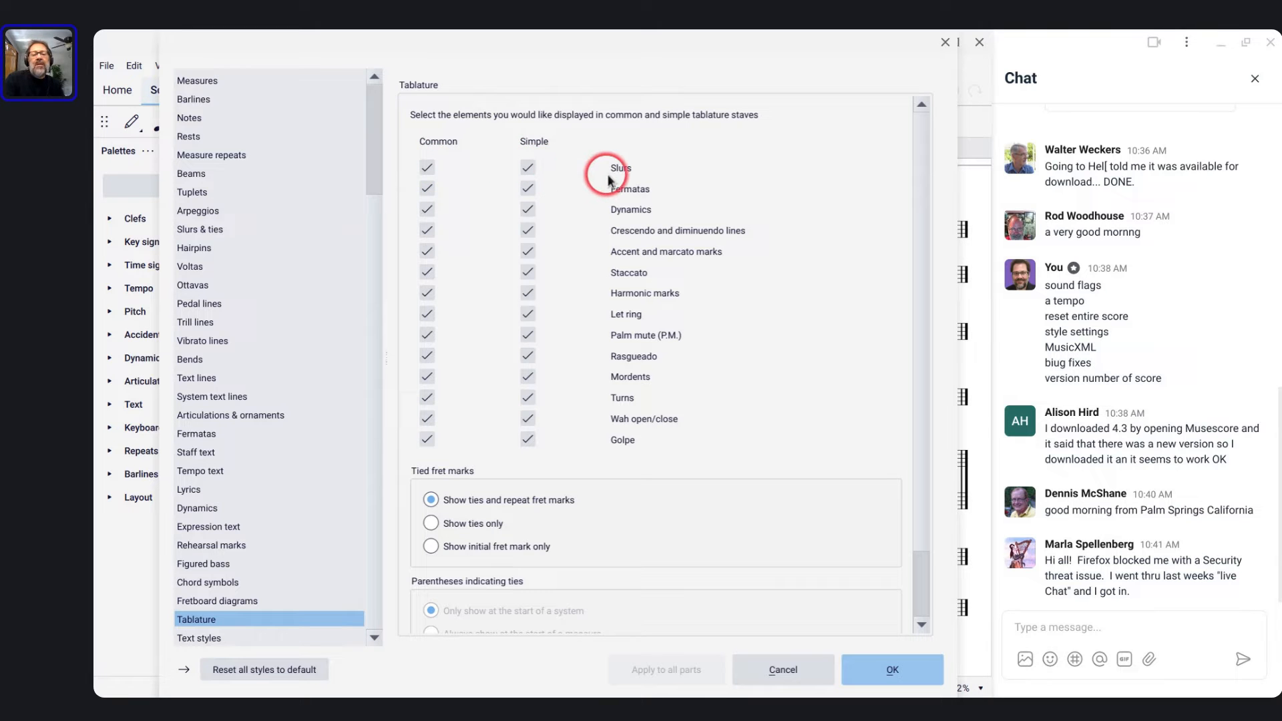
pyautogui.scroll(-3, 617, 182)
pyautogui.scroll(3, 618, 182)
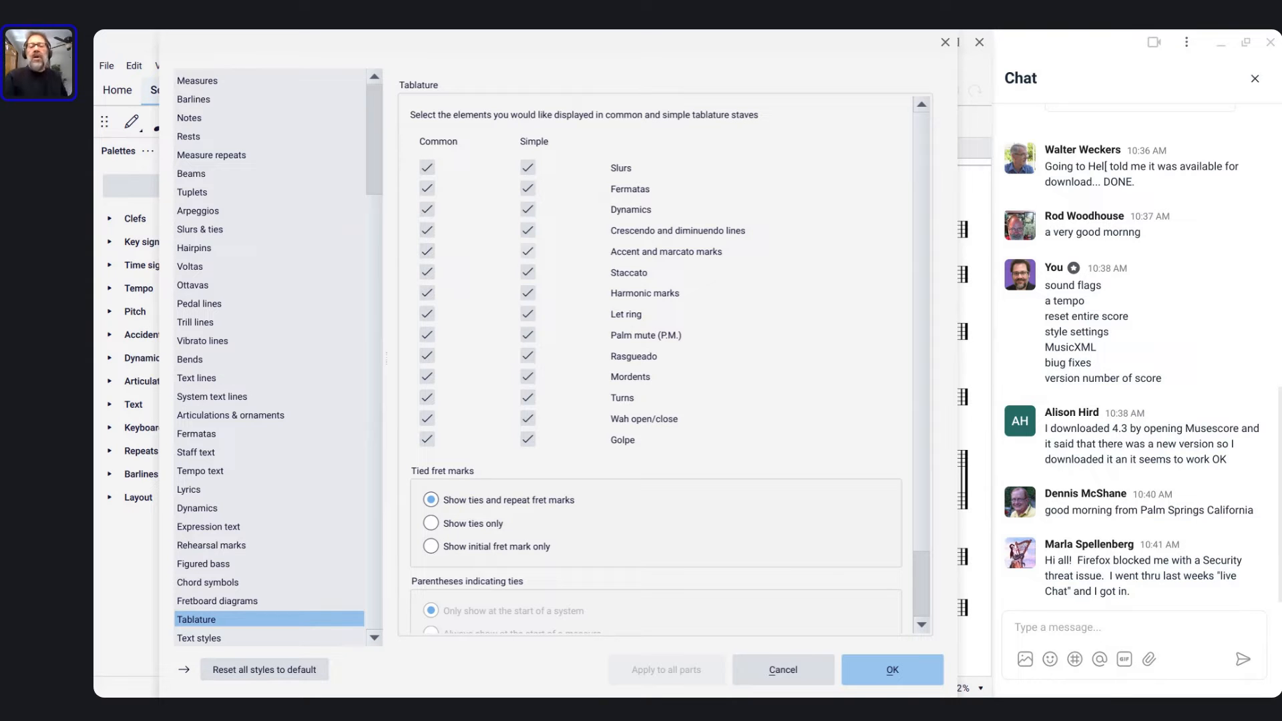
pyautogui.scroll(-2, 660, 364)
pyautogui.scroll(2, 659, 364)
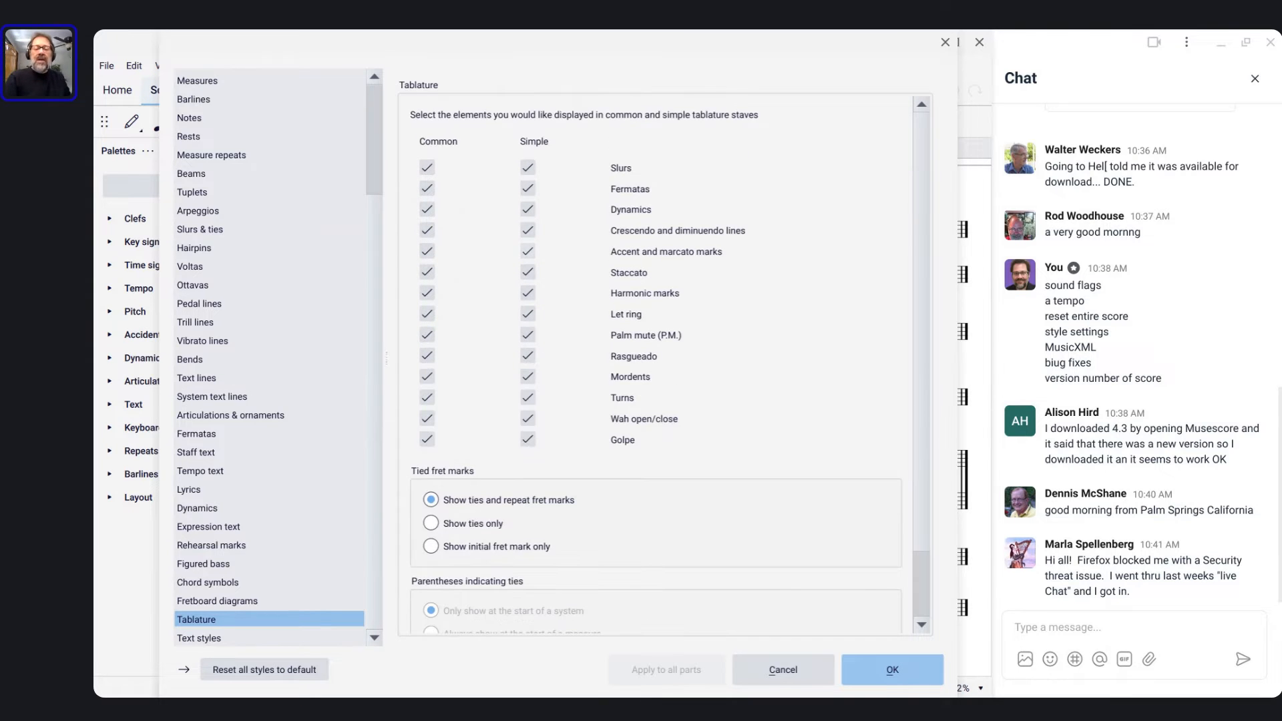
pyautogui.scroll(-2, 454, 441)
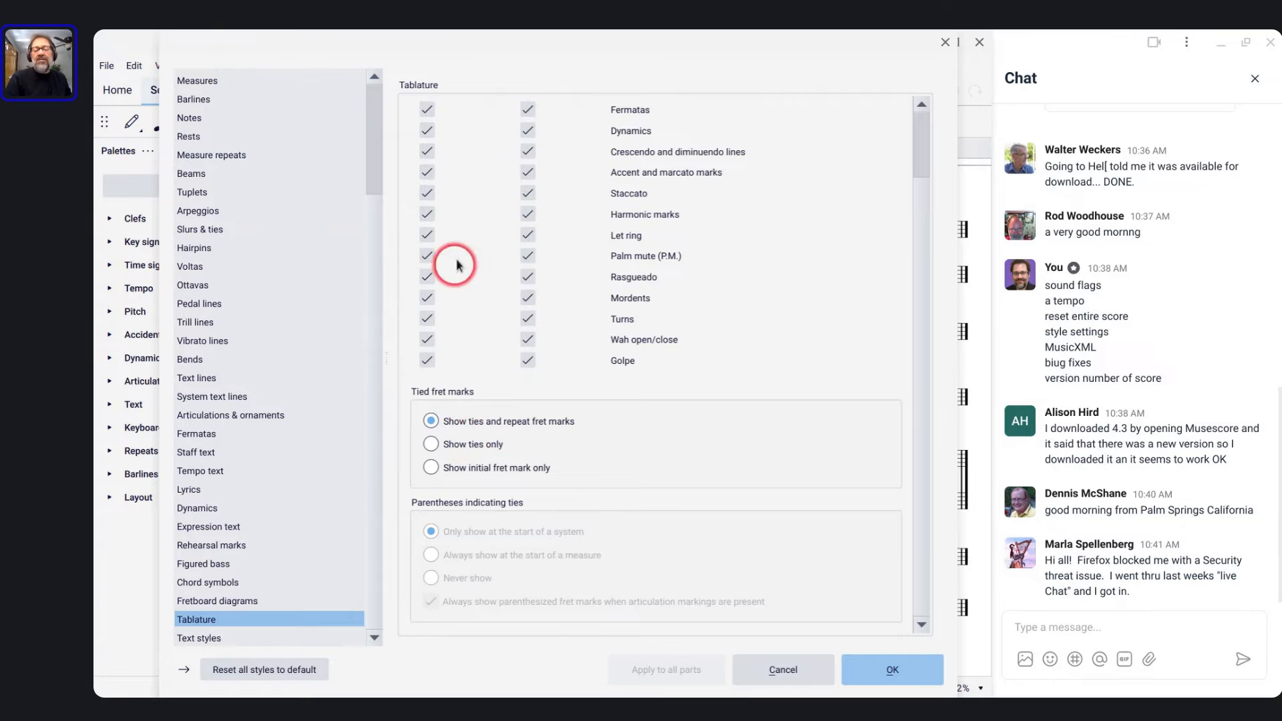
pyautogui.scroll(2, 458, 261)
pyautogui.scroll(-2, 472, 338)
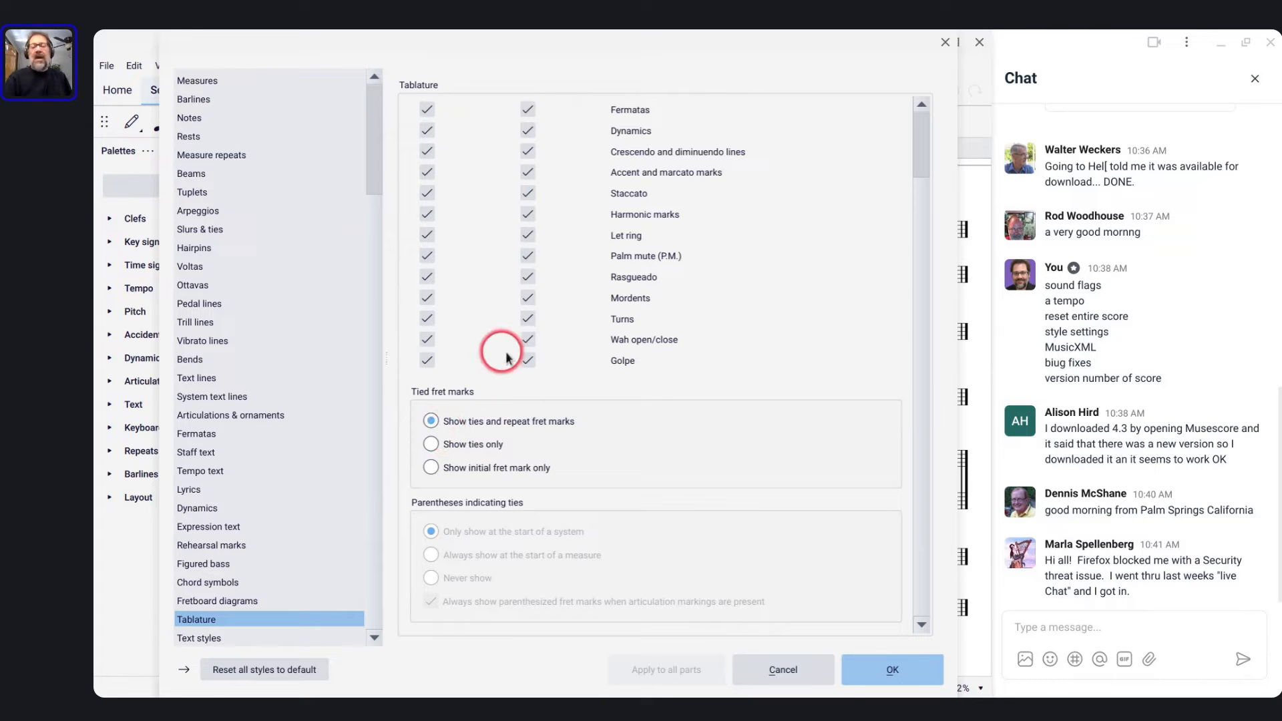
pyautogui.click(779, 670)
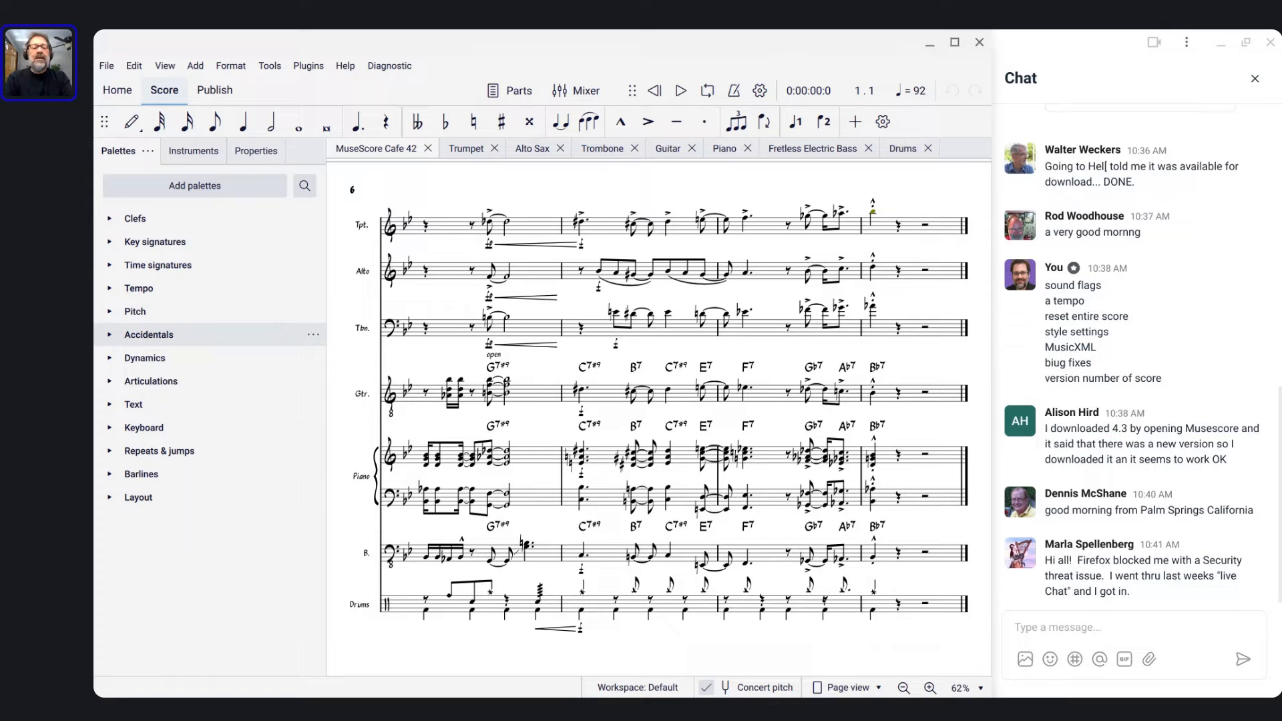
# Start a new score in a separate MuseScore window
pyautogui.click(291, 329)
pyautogui.click(299, 331)
pyautogui.hotkey('ctrl', 'n')
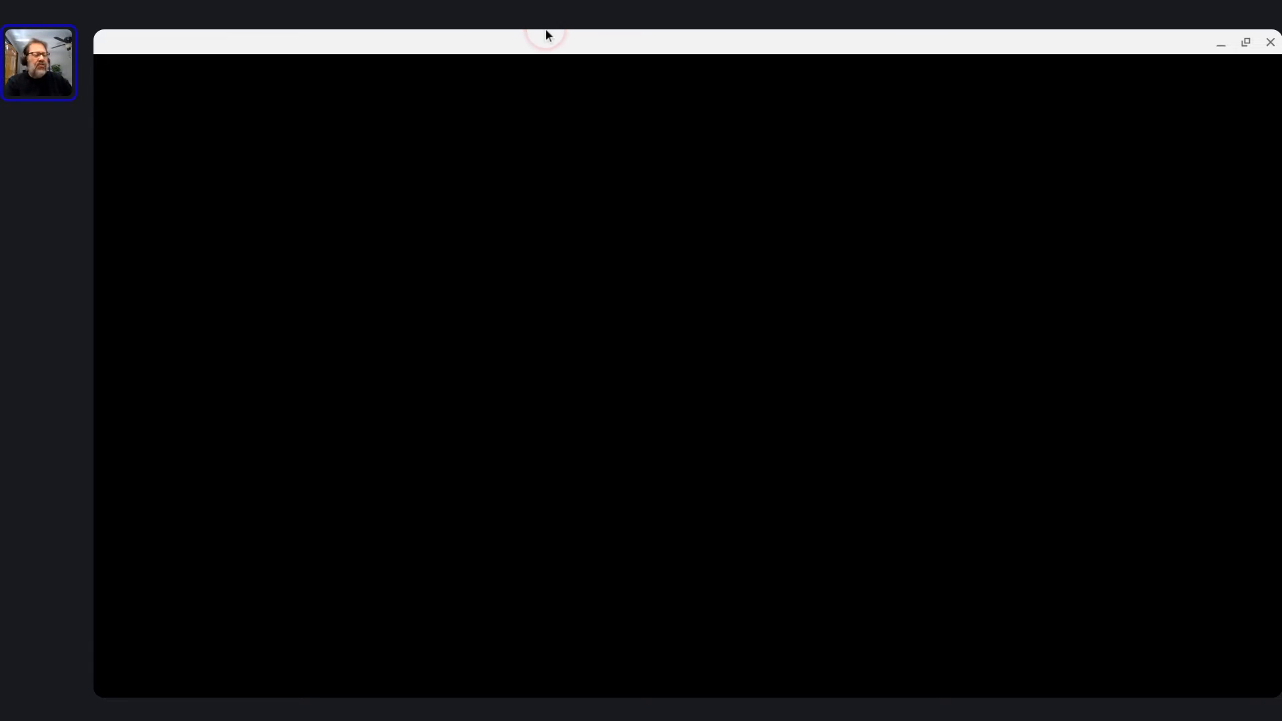
pyautogui.click(531, 141)
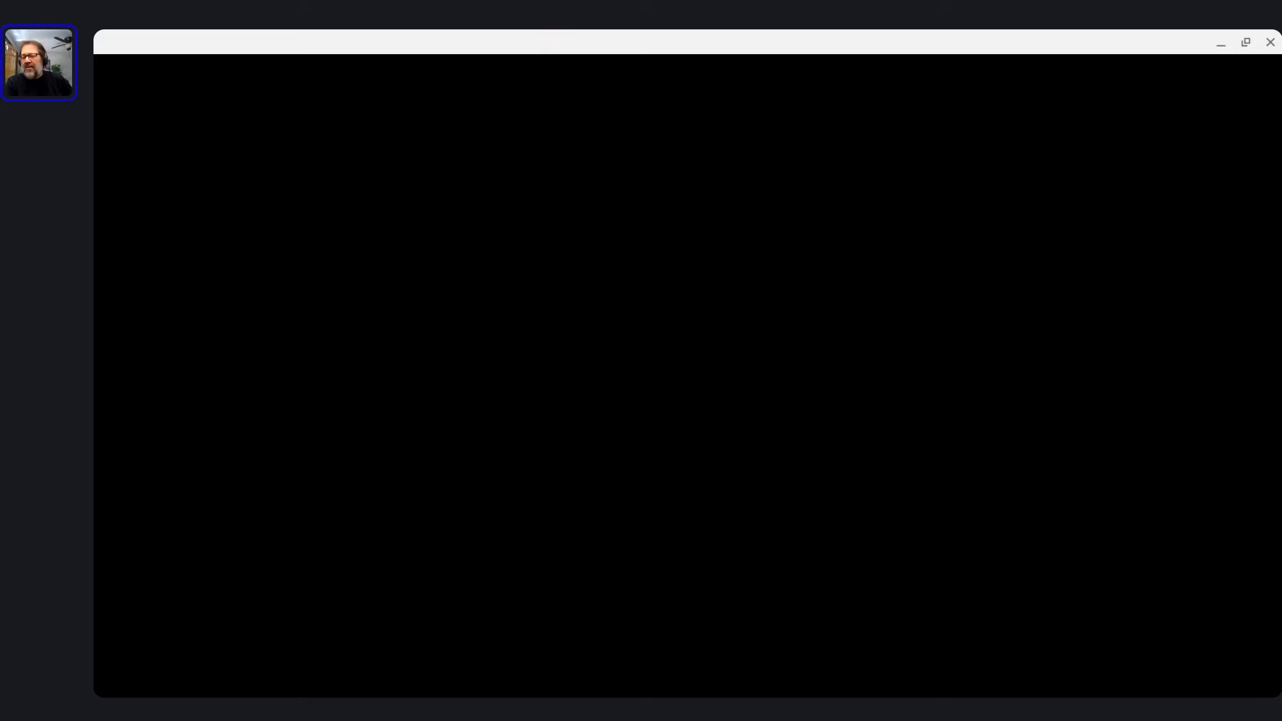
pyautogui.click(486, 32)
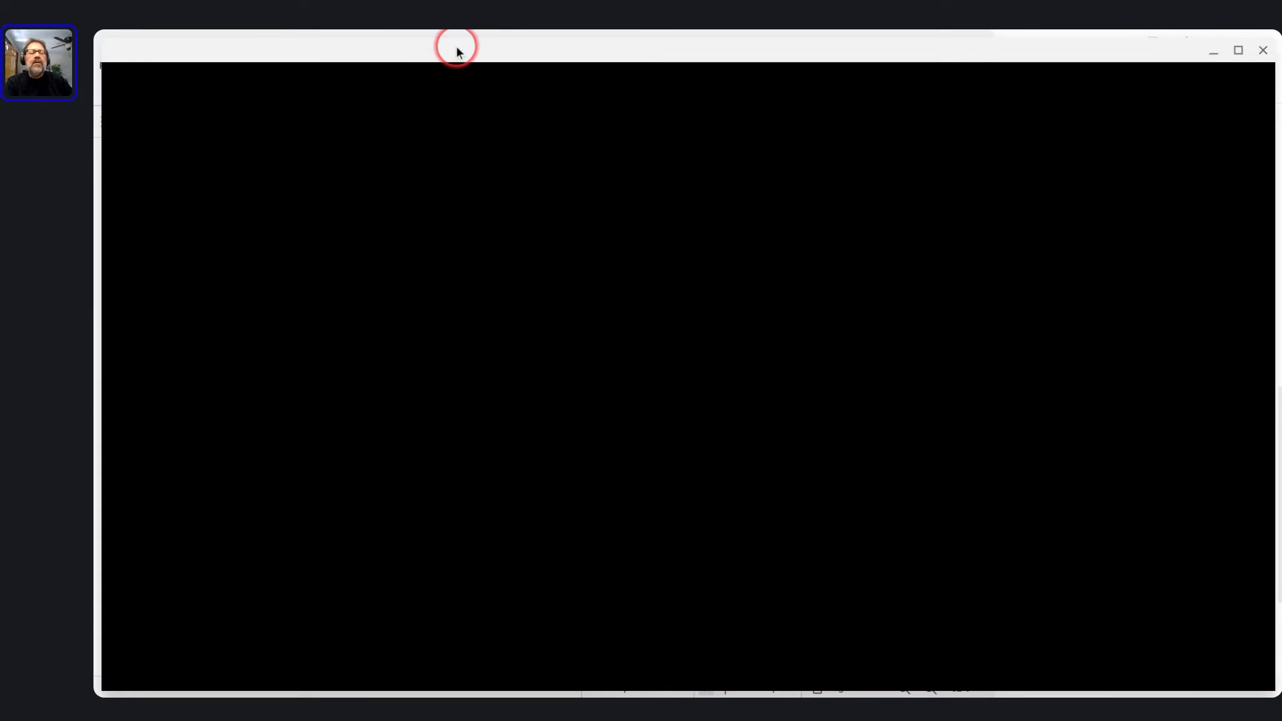
pyautogui.hotkey('alt', 'Tab')
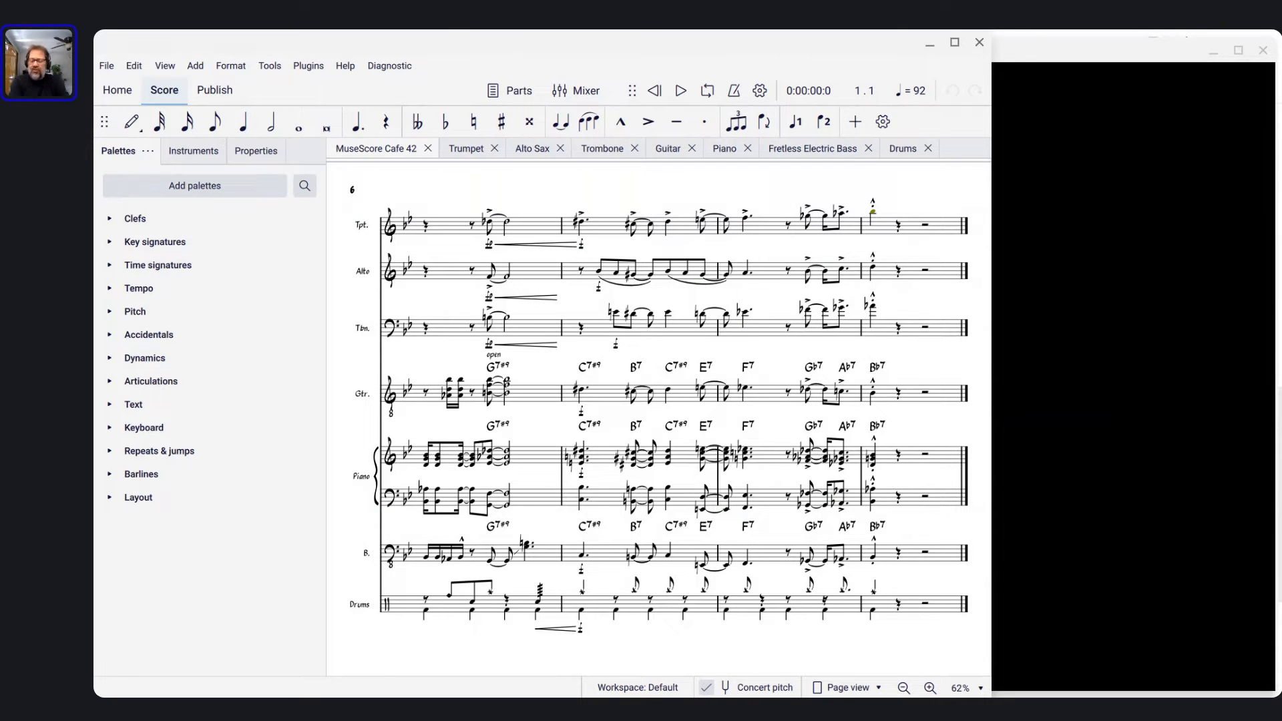
pyautogui.hotkey('ctrl', 'n')
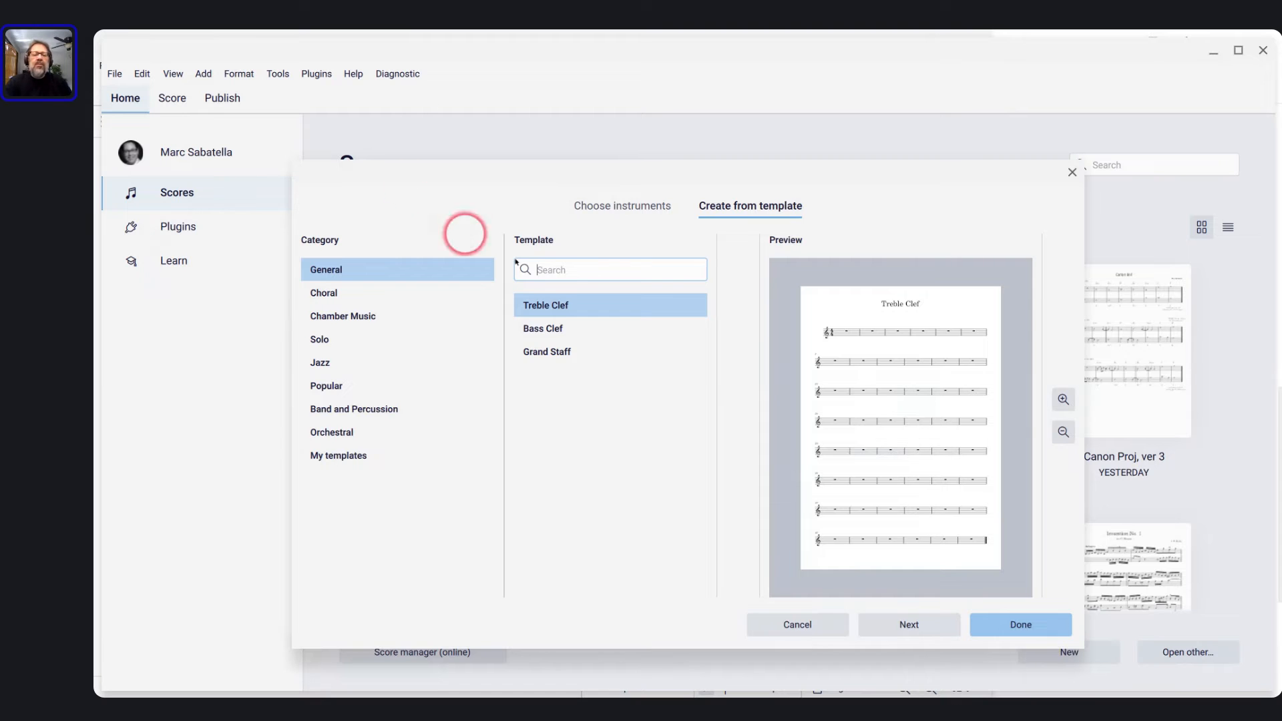
# Create the score from individually chosen instruments: Clarinet in B♭, Trumpet in B♭, Soprano, Piano and Violin
pyautogui.click(632, 212)
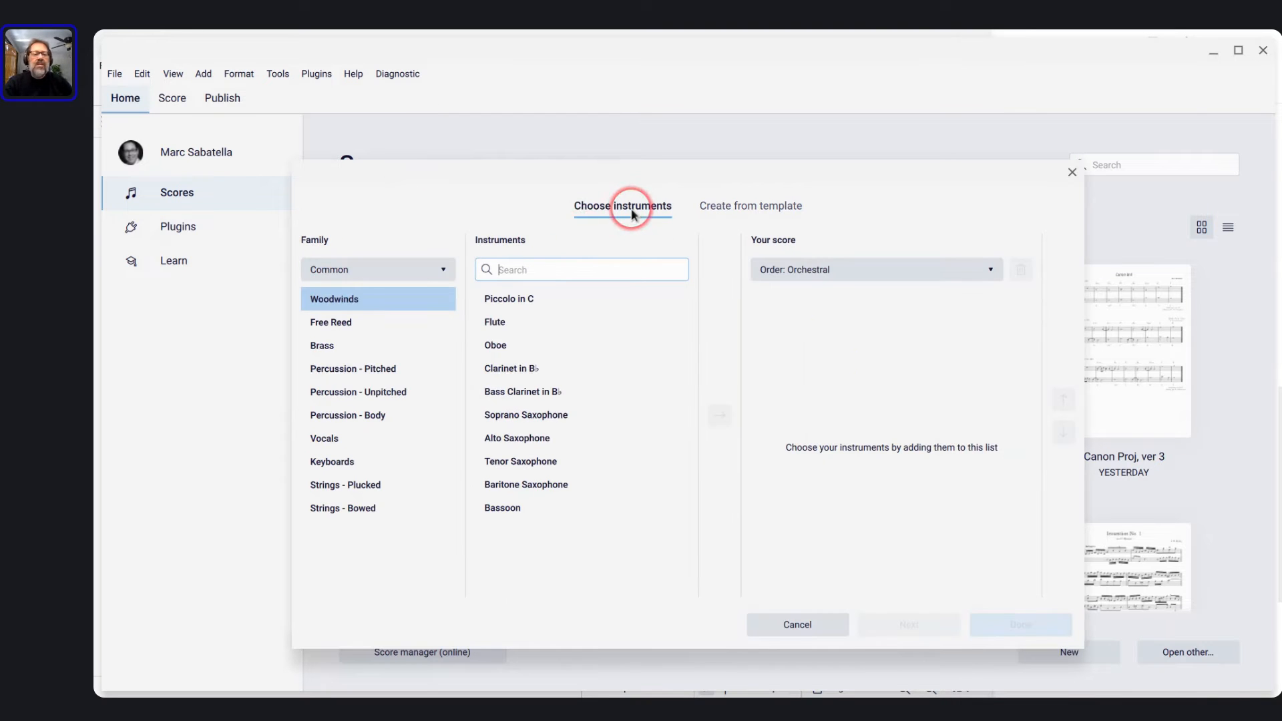
pyautogui.doubleClick(501, 367)
pyautogui.click(405, 350)
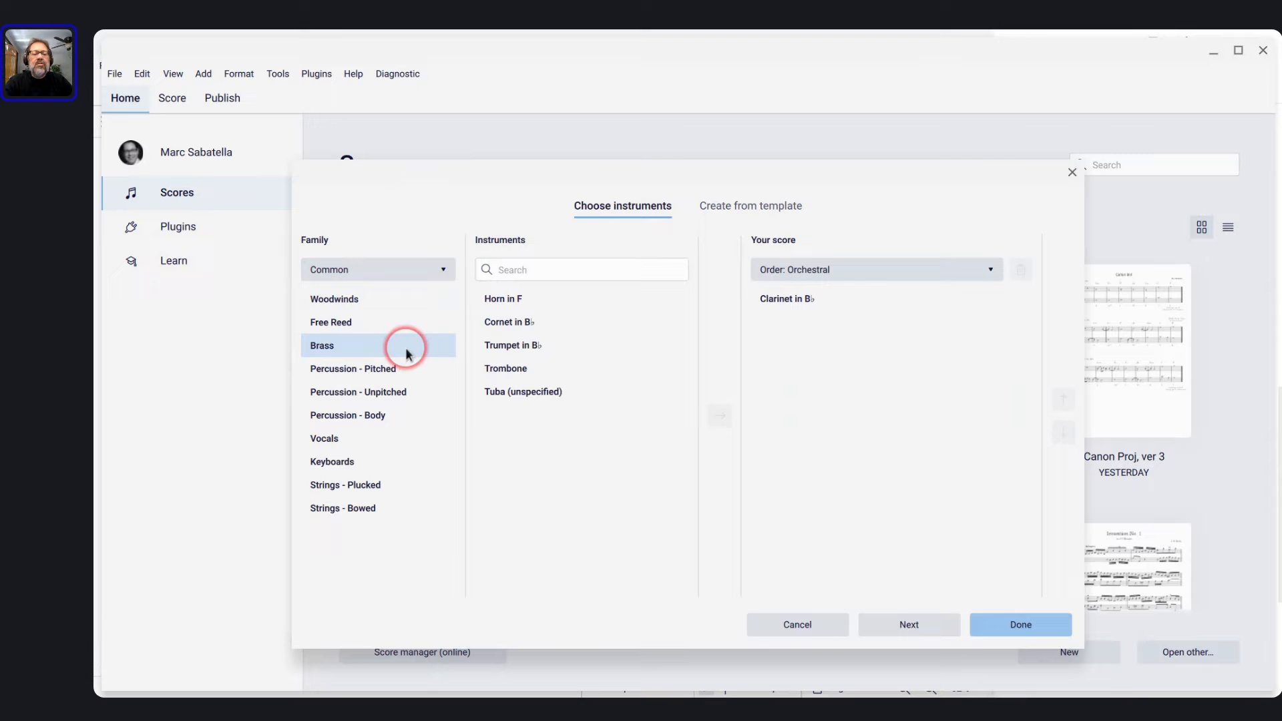
pyautogui.doubleClick(514, 349)
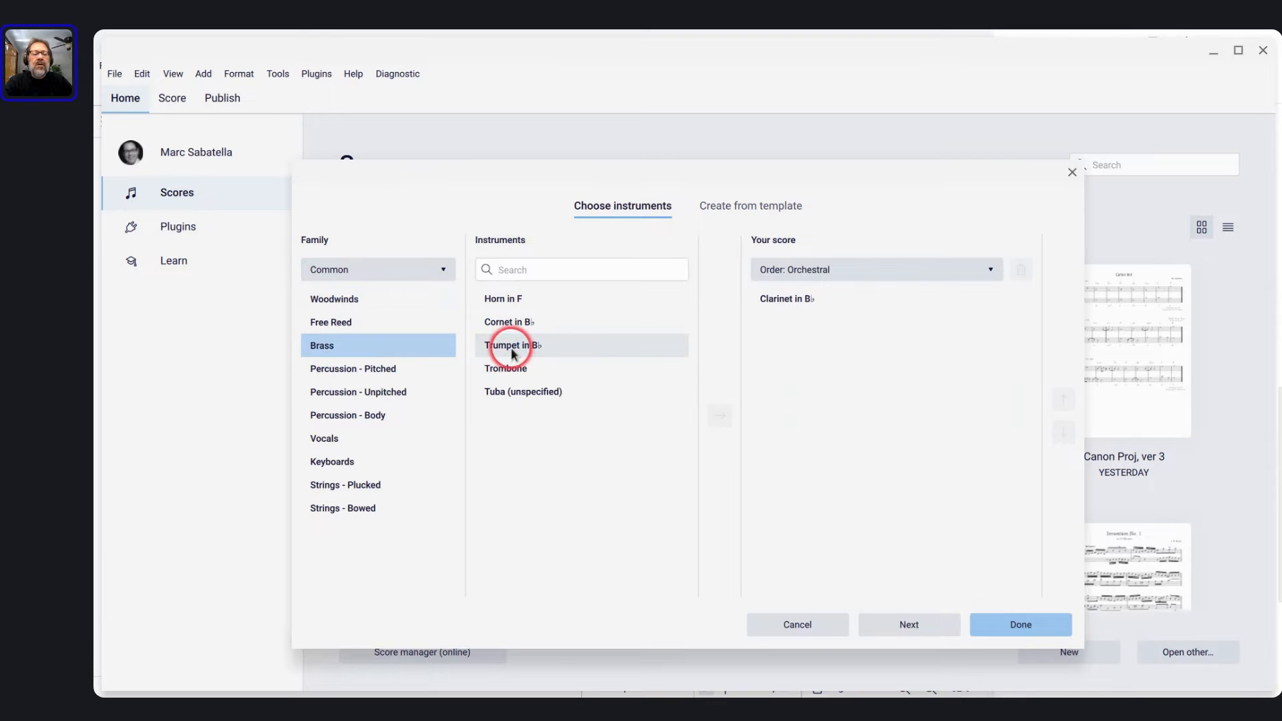
pyautogui.click(323, 438)
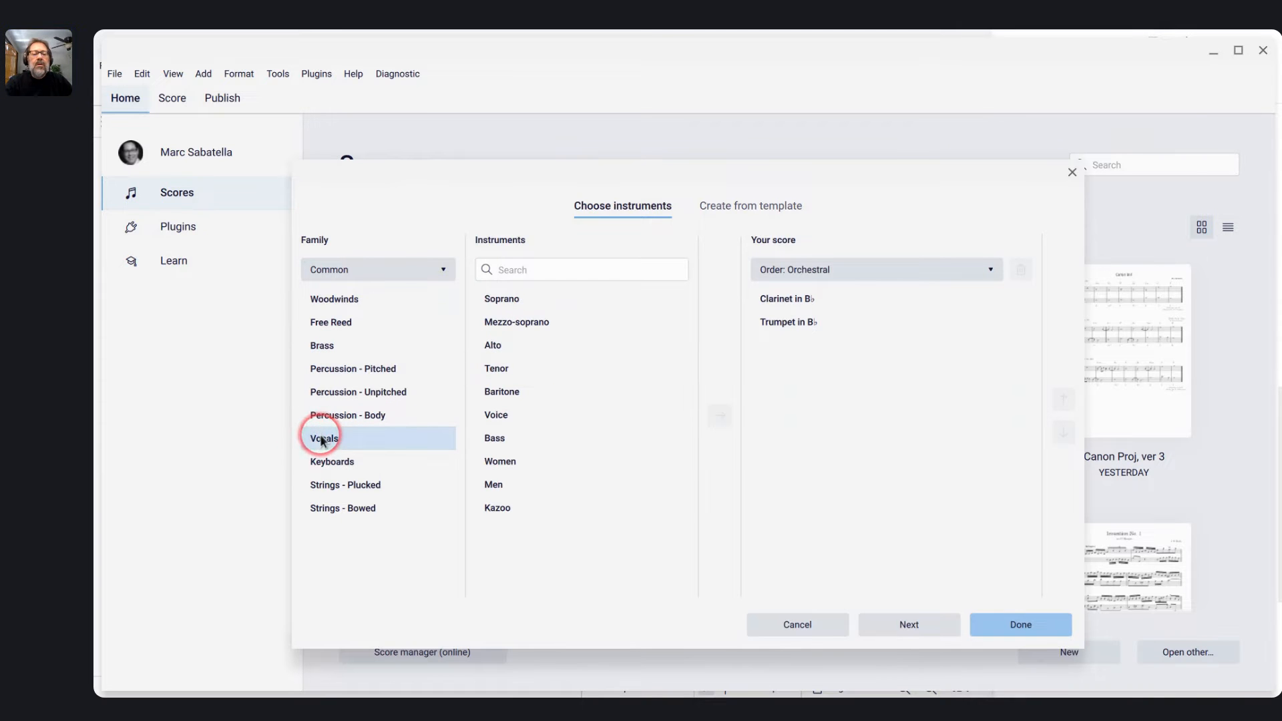
pyautogui.doubleClick(501, 298)
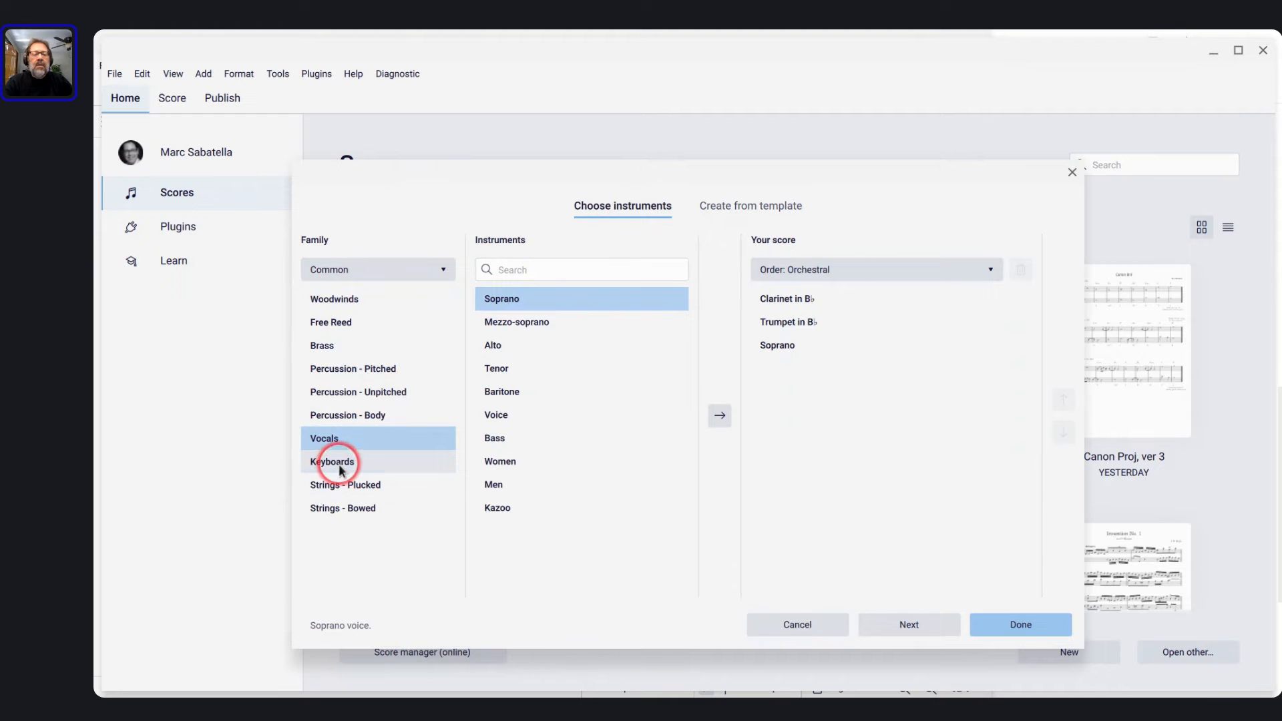
pyautogui.click(334, 464)
pyautogui.doubleClick(519, 323)
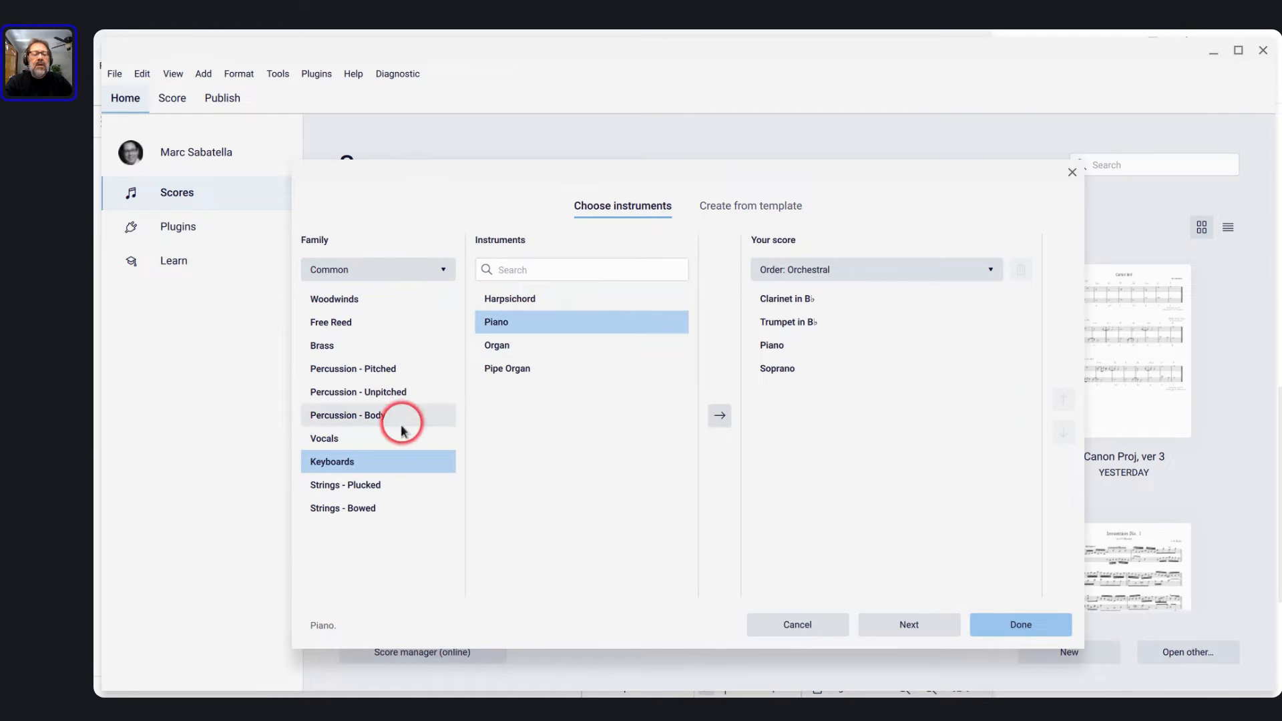
pyautogui.click(359, 510)
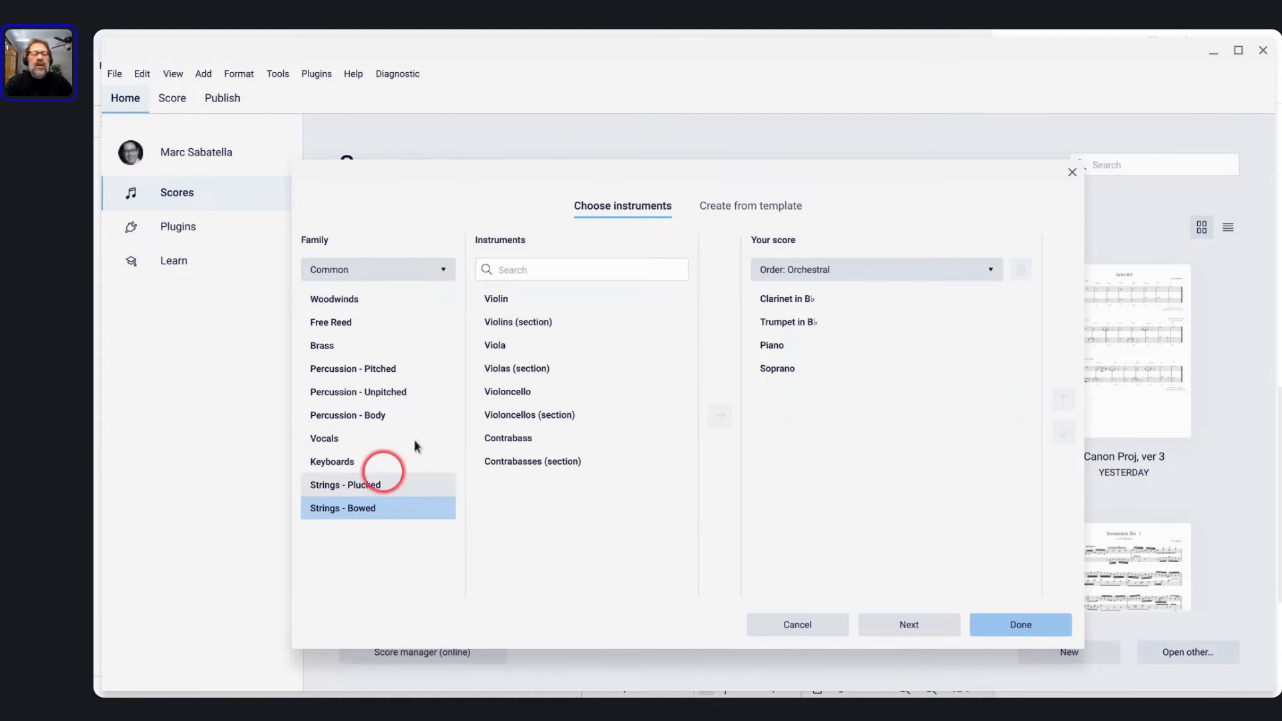
pyautogui.click(495, 304)
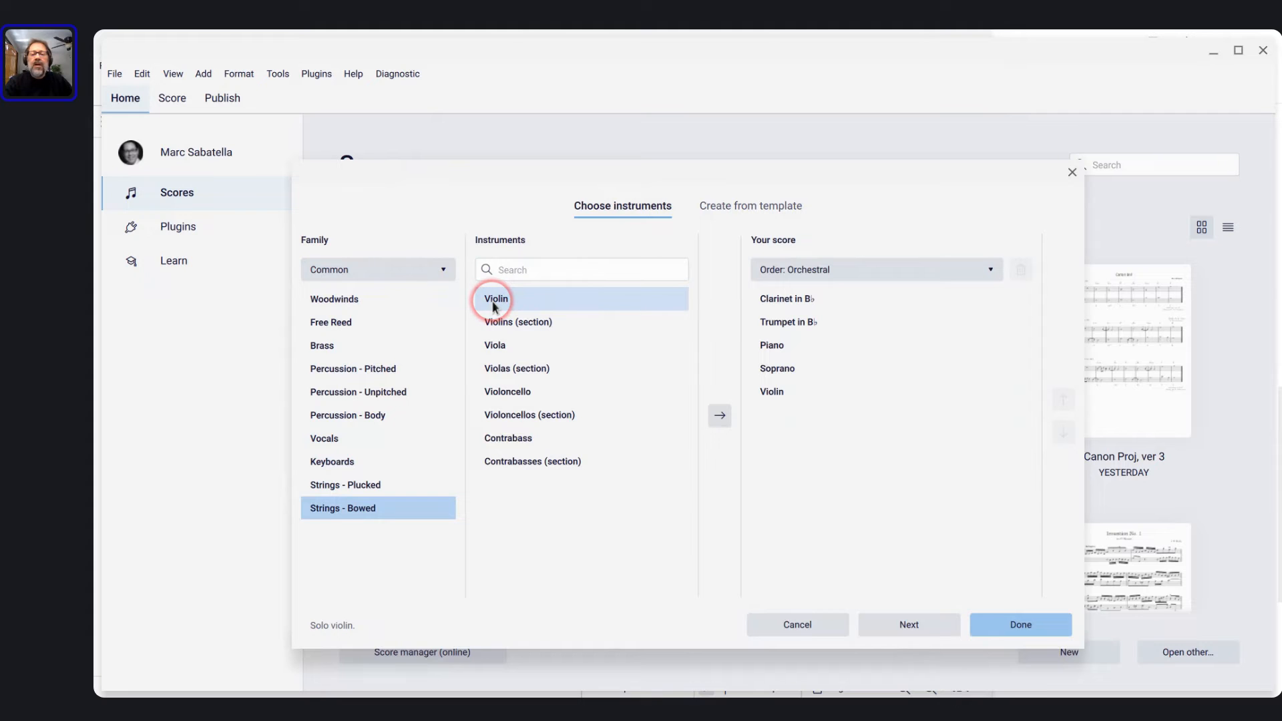
pyautogui.click(997, 625)
# Enter the quarter notes C D E F G F E D C in the piano's treble staff, starting at measure 1
pyautogui.scroll(-1, 996, 628)
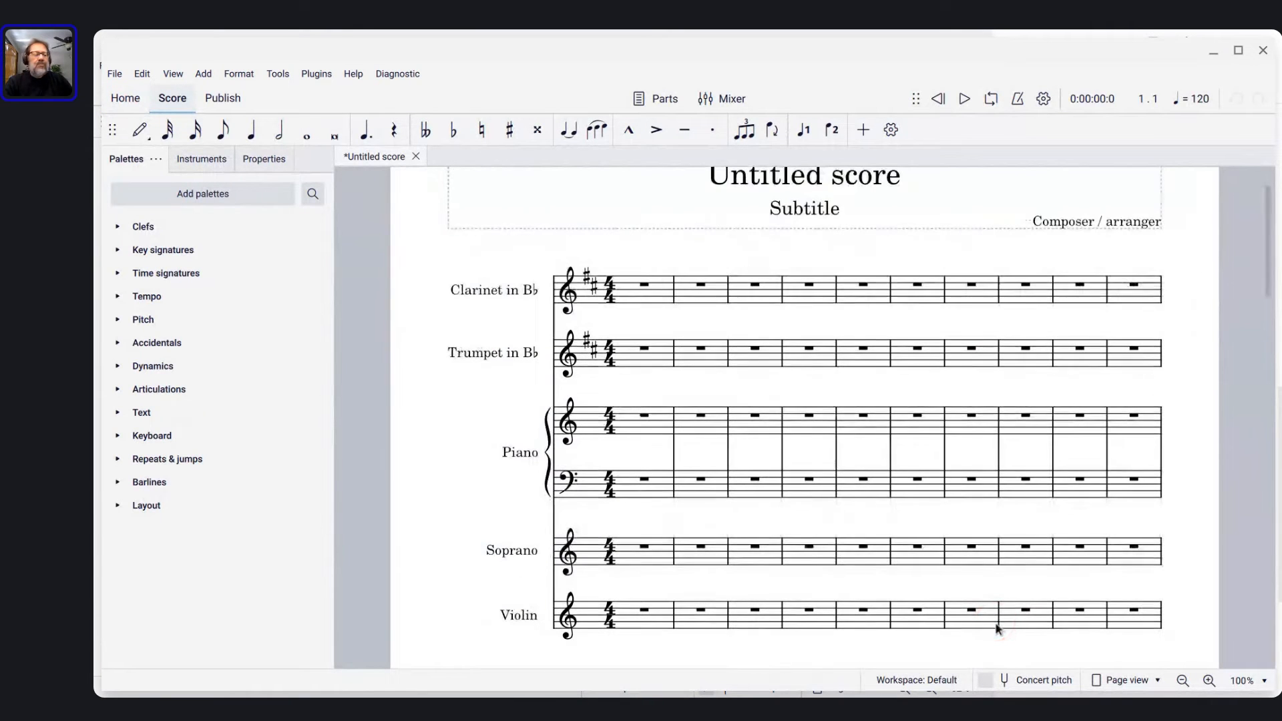
pyautogui.click(659, 431)
pyautogui.press('n')
pyautogui.press('c')
pyautogui.press('d')
pyautogui.press('e')
pyautogui.press('f')
pyautogui.press('g')
pyautogui.press('f')
pyautogui.press('e')
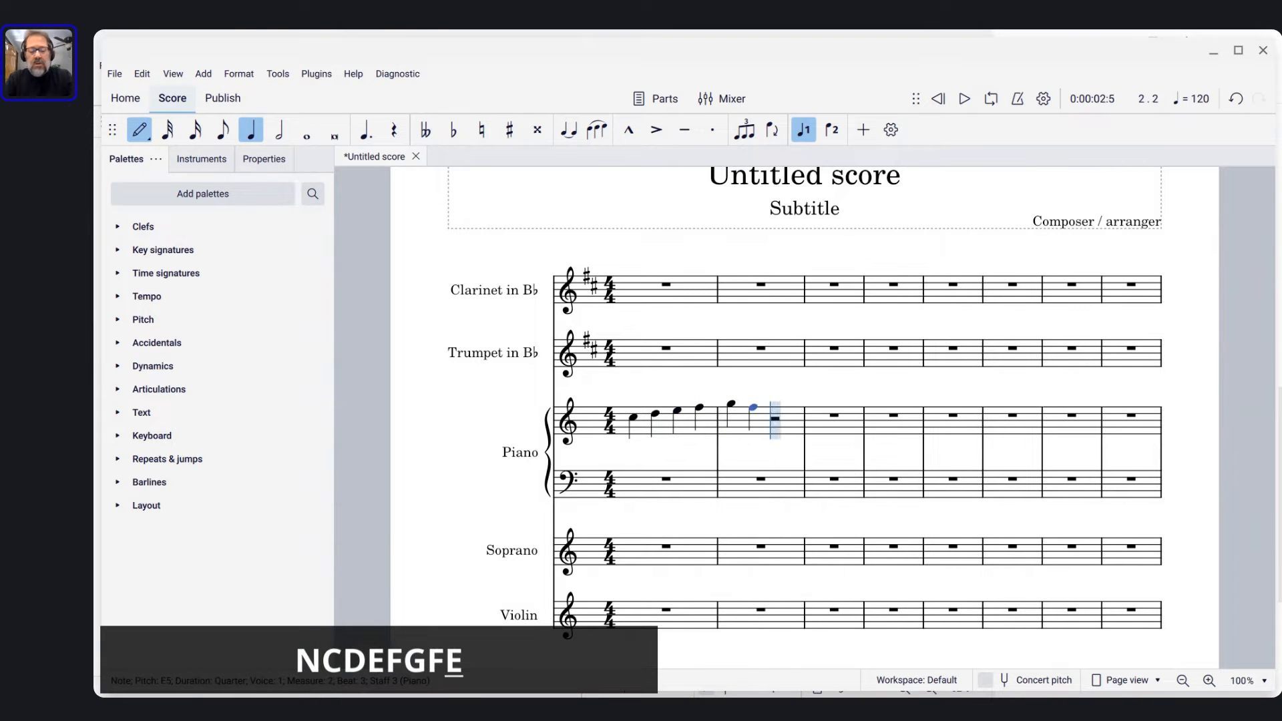
pyautogui.press('d')
pyautogui.press('c')
pyautogui.press('Escape')
# Select the first two measures of the piano's treble staff and repeat them seven times
pyautogui.press('Left')
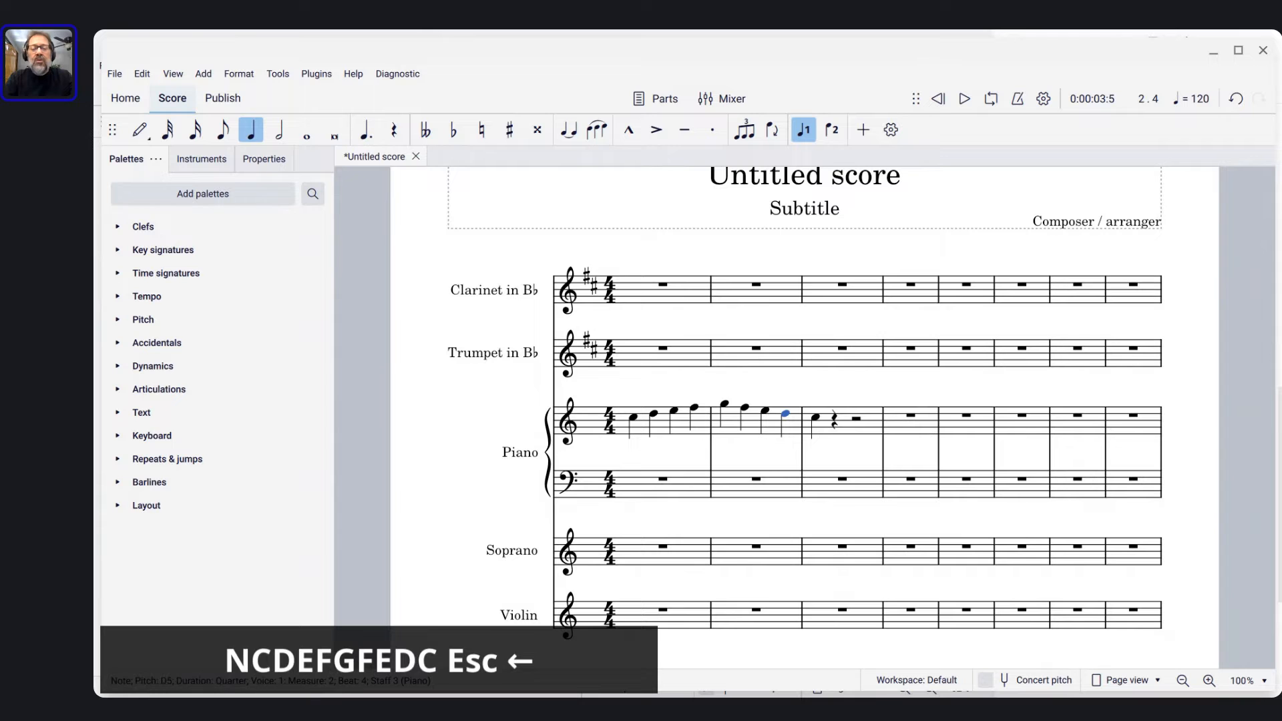
pyautogui.hotkey('ctrl', 'shift', 'Left')
pyautogui.hotkey('ctrl', 'shift', 'Left')
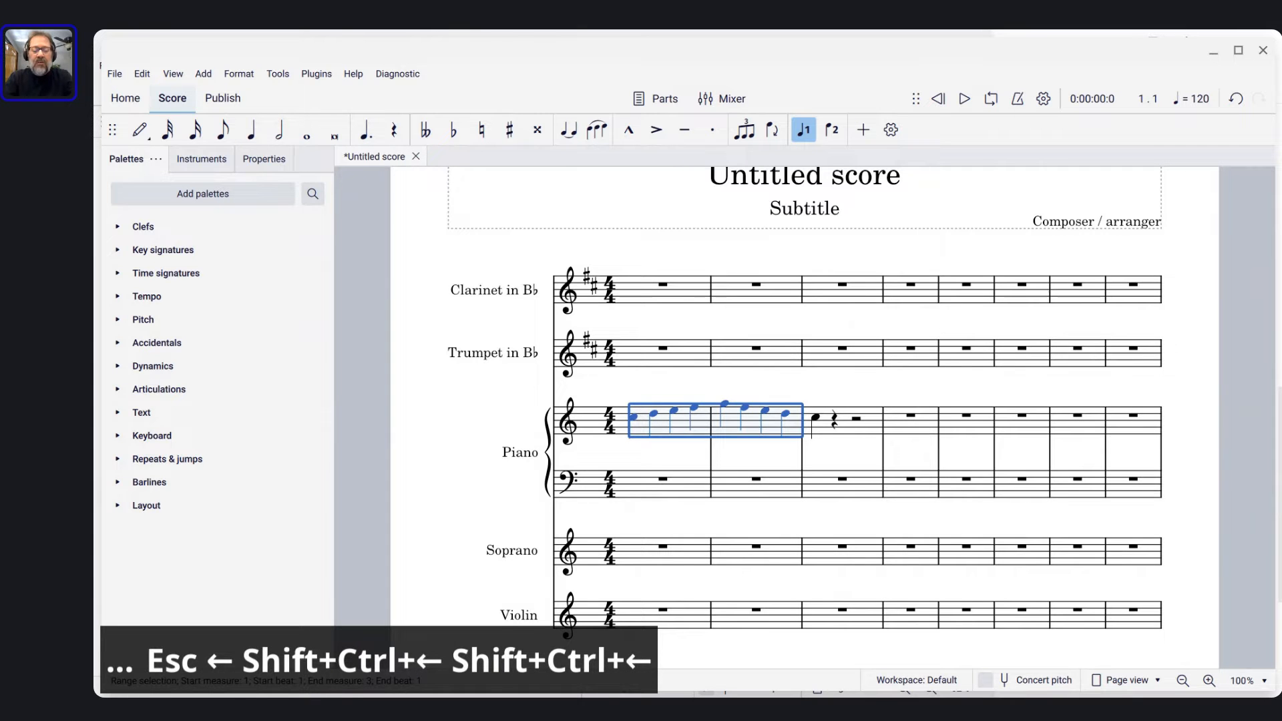
pyautogui.press('r')
pyautogui.press('r')
pyautogui.press('r')
pyautogui.press('r')
pyautogui.press('r')
pyautogui.press('r')
pyautogui.press('r')
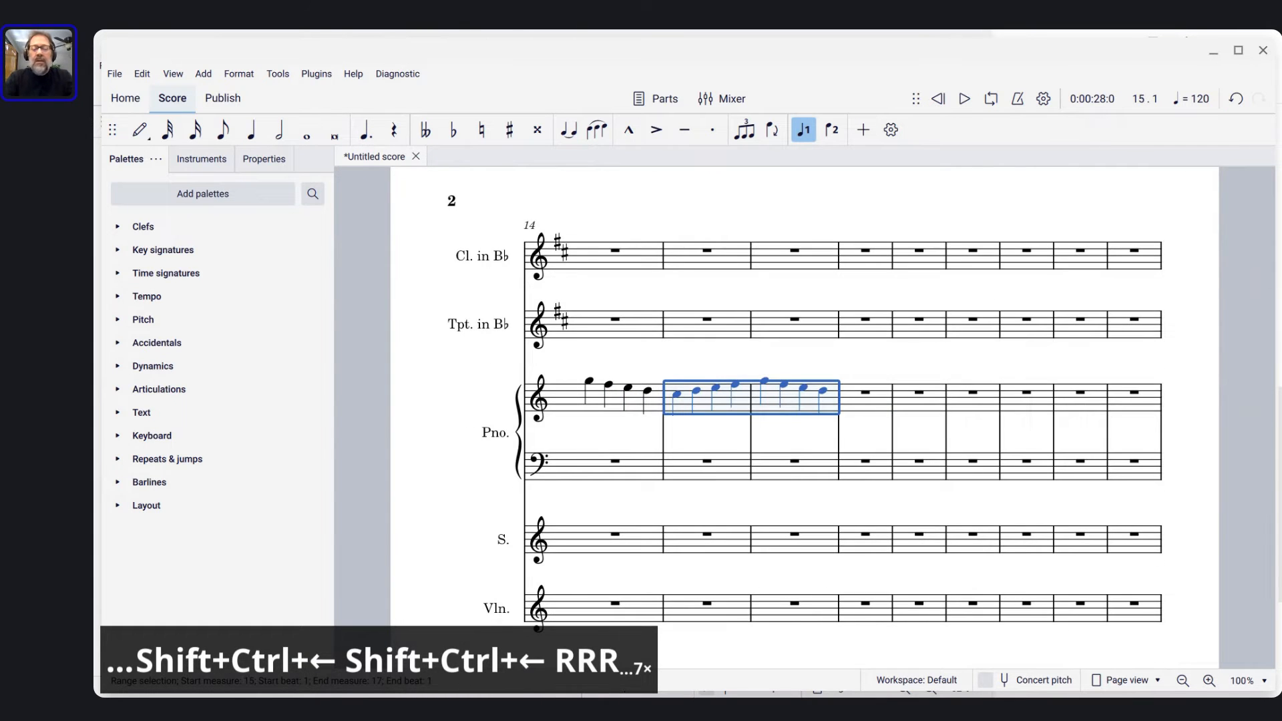
# Select the four notes of measure 2 in the piano's treble staff and dock the score window beside the chat
pyautogui.press('Home')
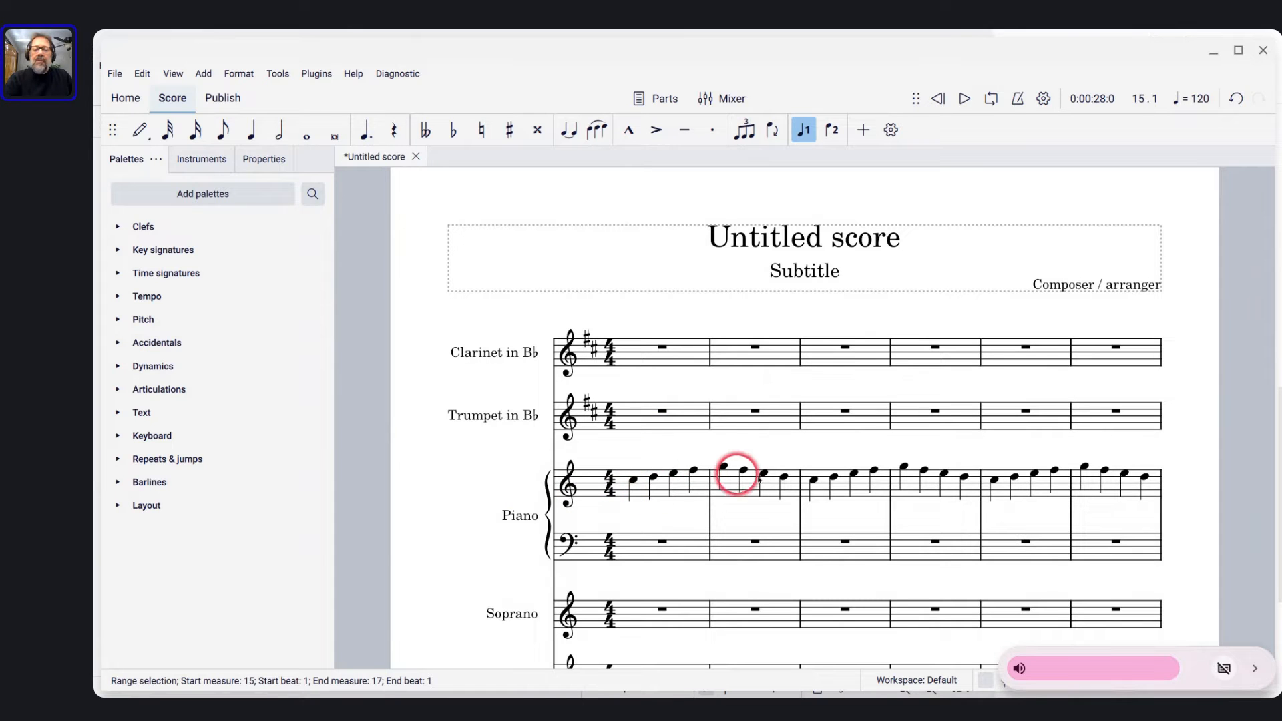
pyautogui.click(724, 471)
pyautogui.hotkey('shift', 'Right')
pyautogui.hotkey('shift', 'Right')
pyautogui.hotkey('shift', 'Right')
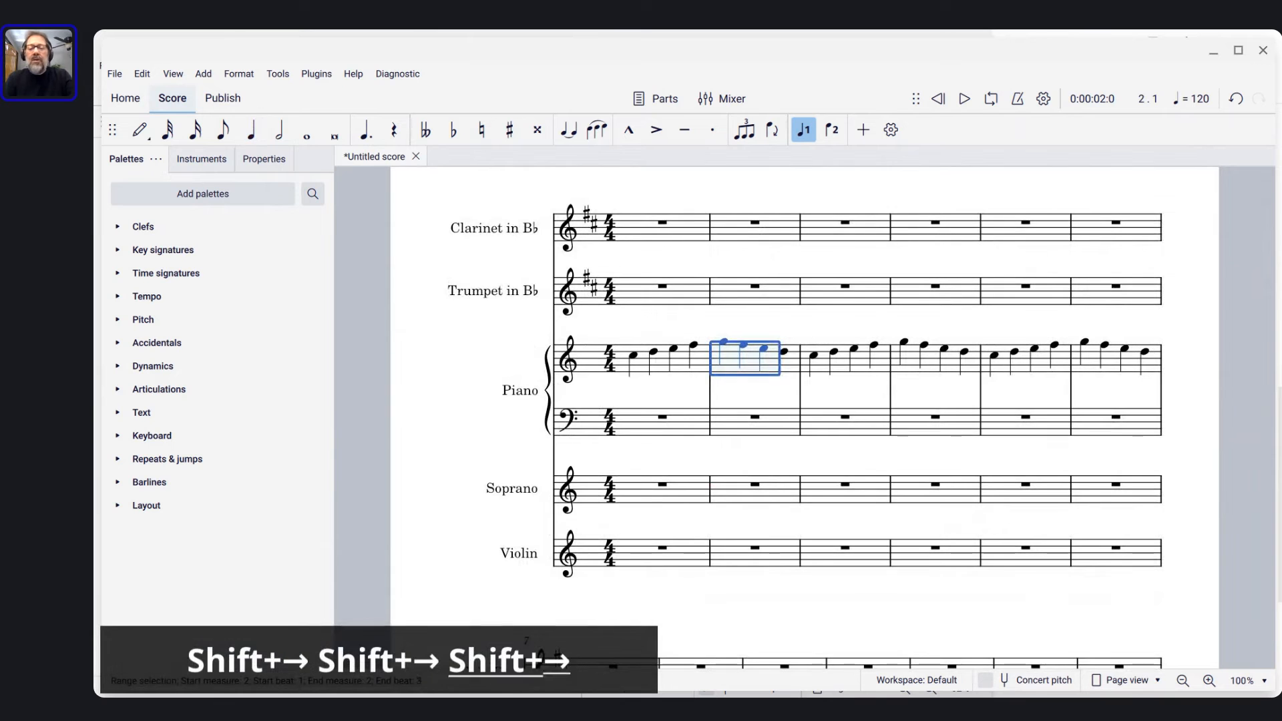
pyautogui.hotkey('alt', '[')
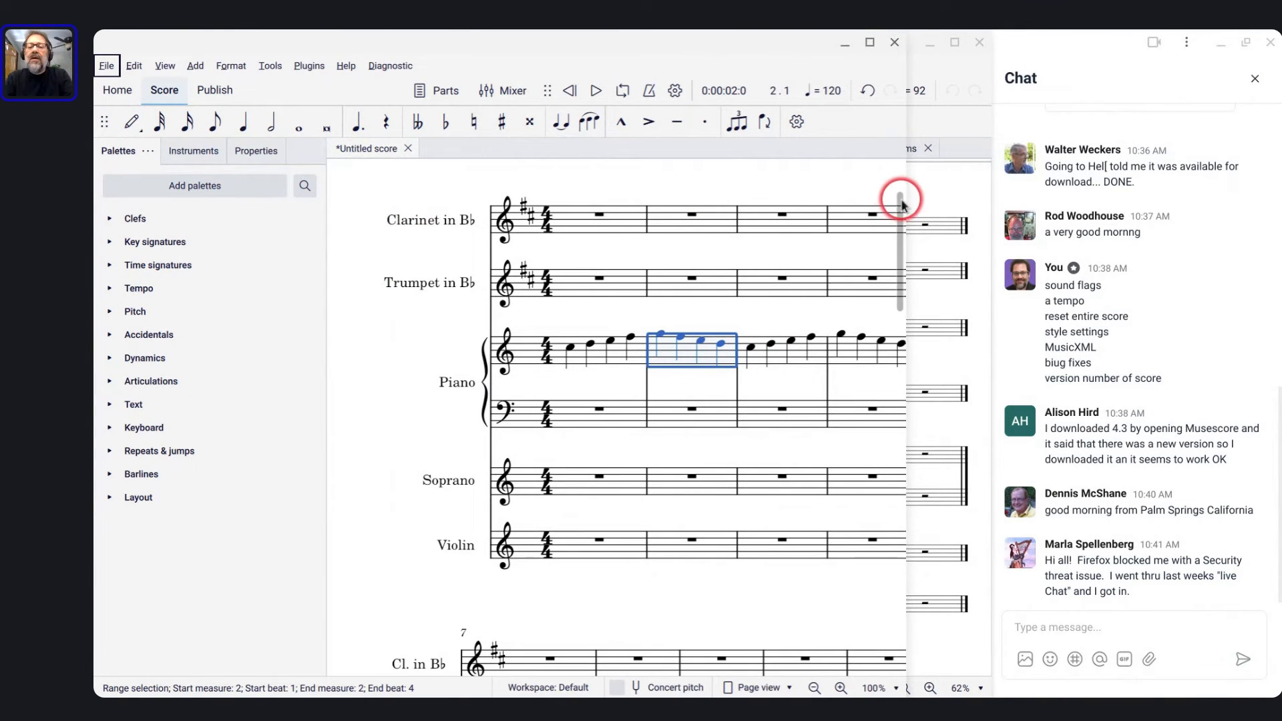
# Widen the score window and add a rit. line over measures 3 and 4 of the piano's treble staff
pyautogui.moveTo(909, 202); pyautogui.dragTo(994, 221)
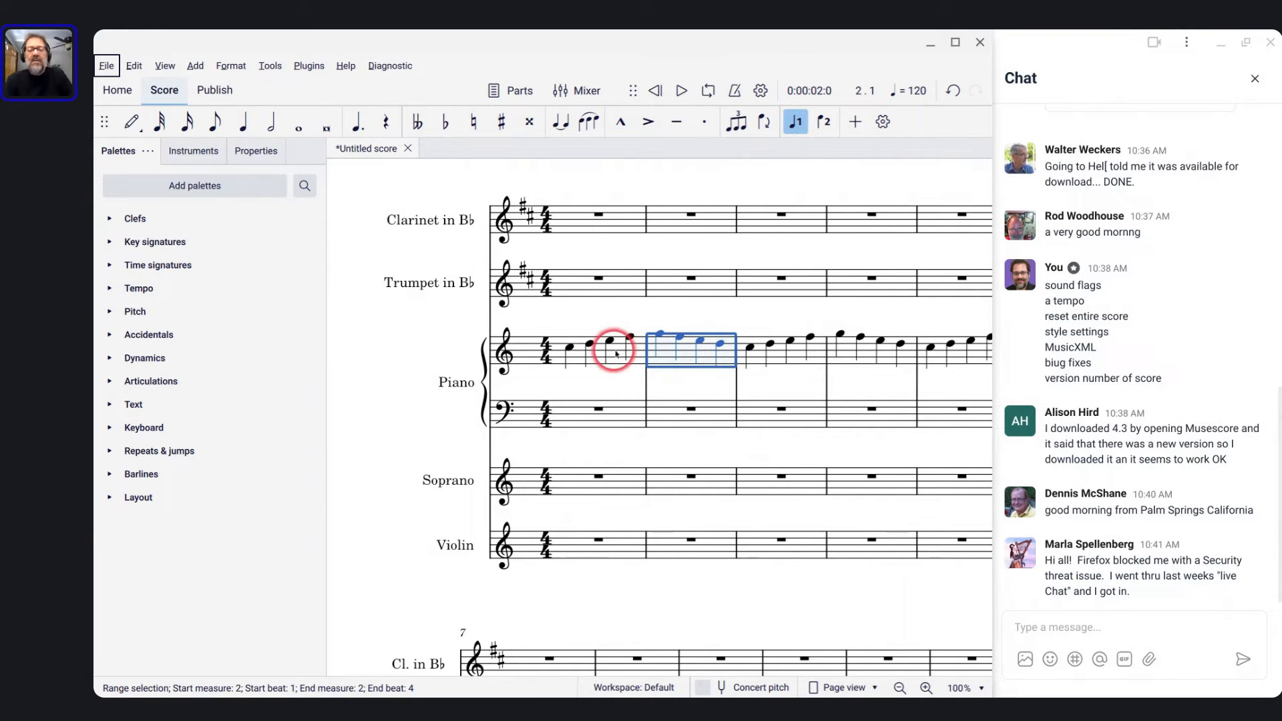
pyautogui.moveTo(777, 359); pyautogui.dragTo(850, 358)
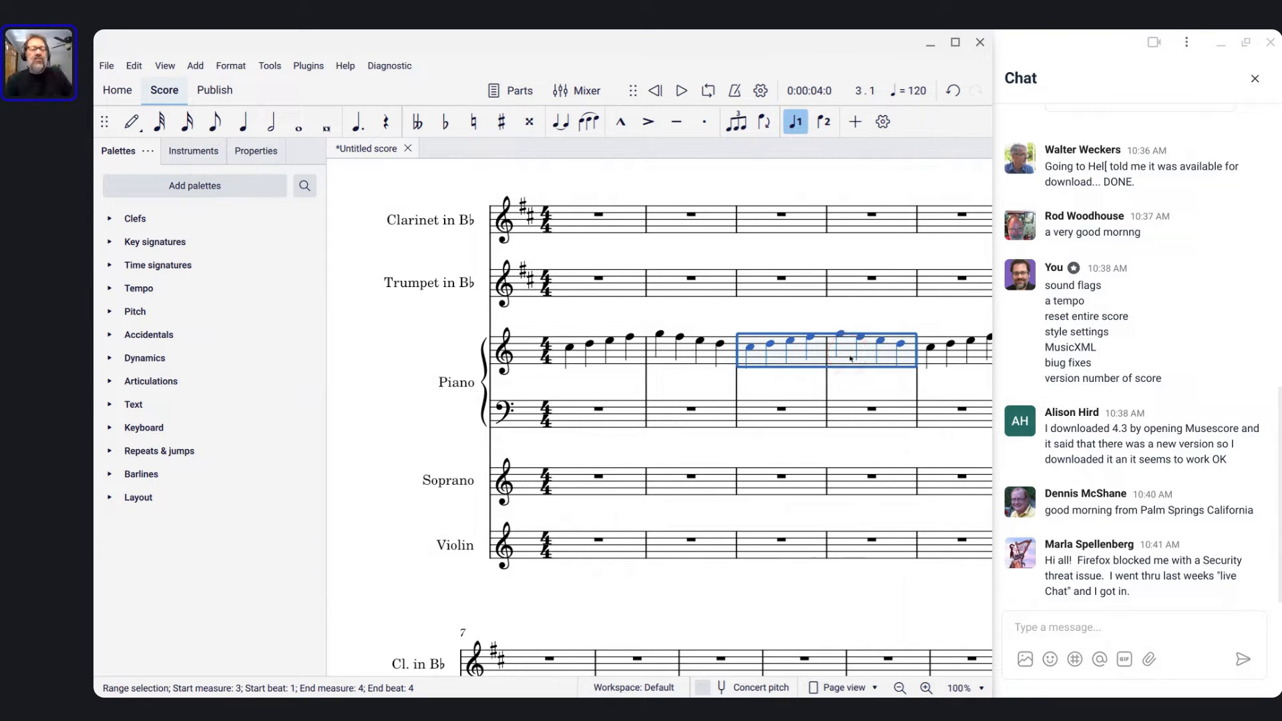
pyautogui.click(105, 291)
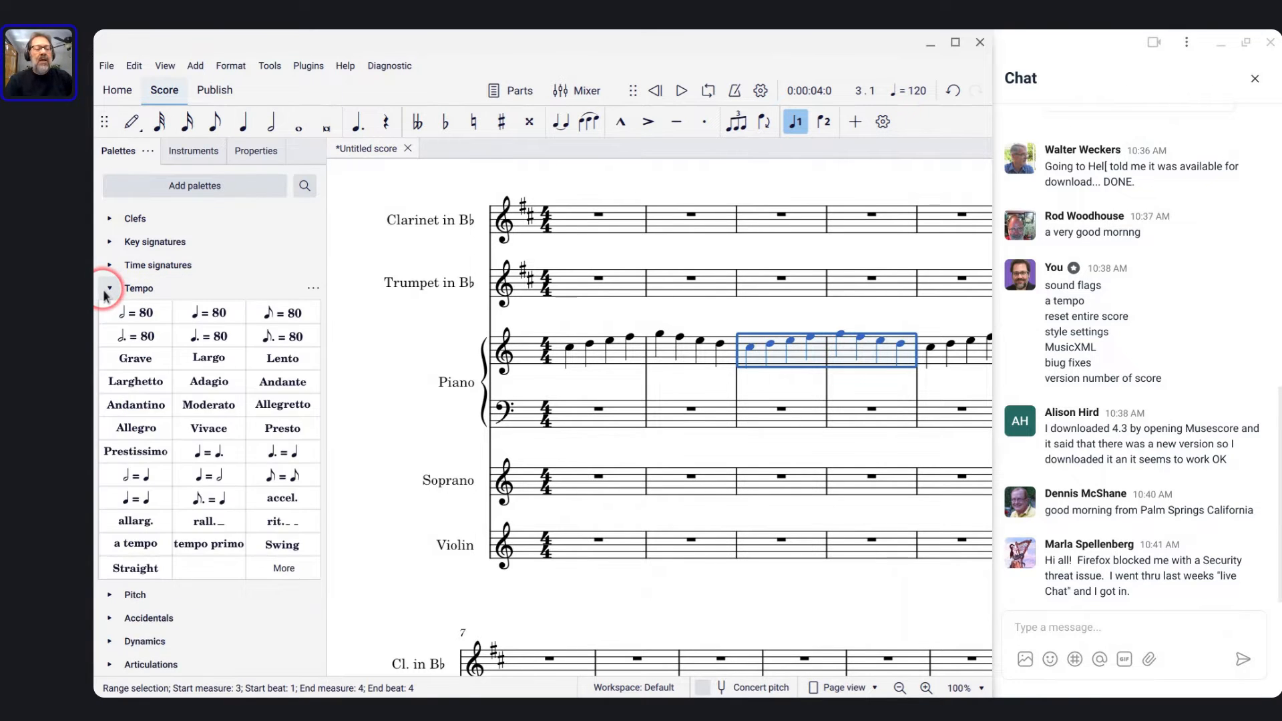
pyautogui.click(265, 522)
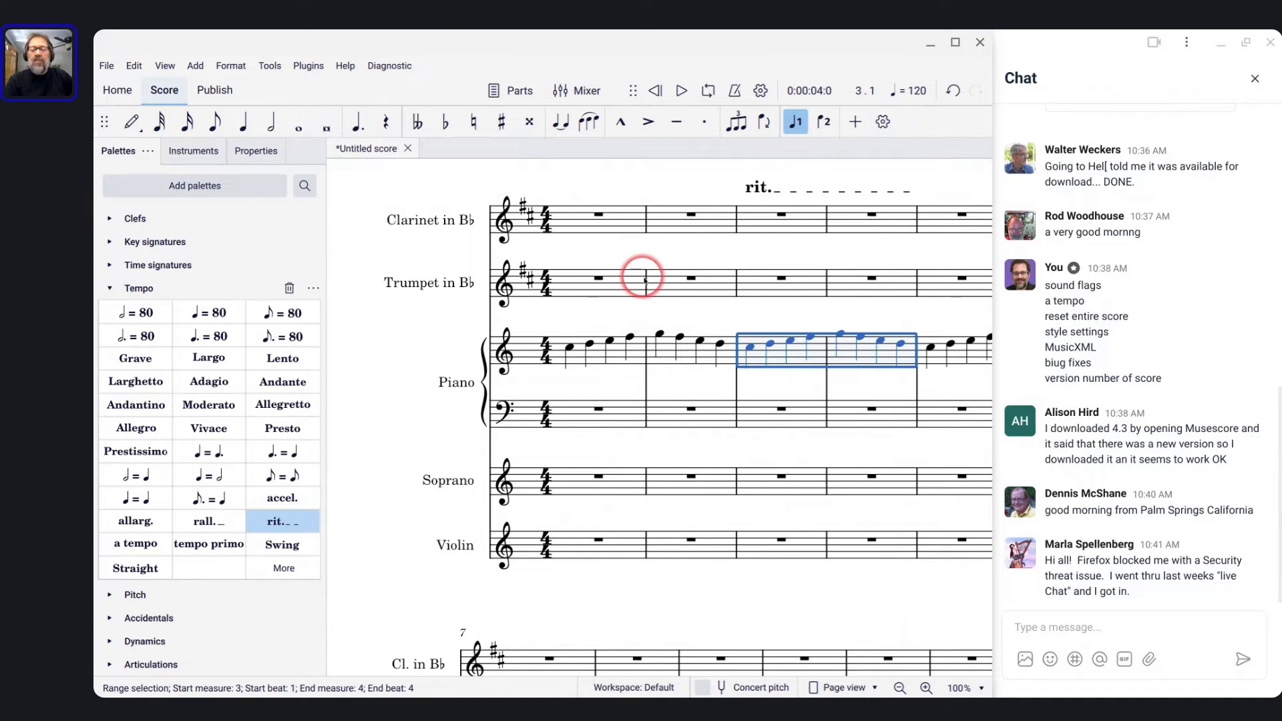
# Play the score from the first note of the piano's treble staff through the ritardando and stop playback
pyautogui.hscroll(3, 642, 278)
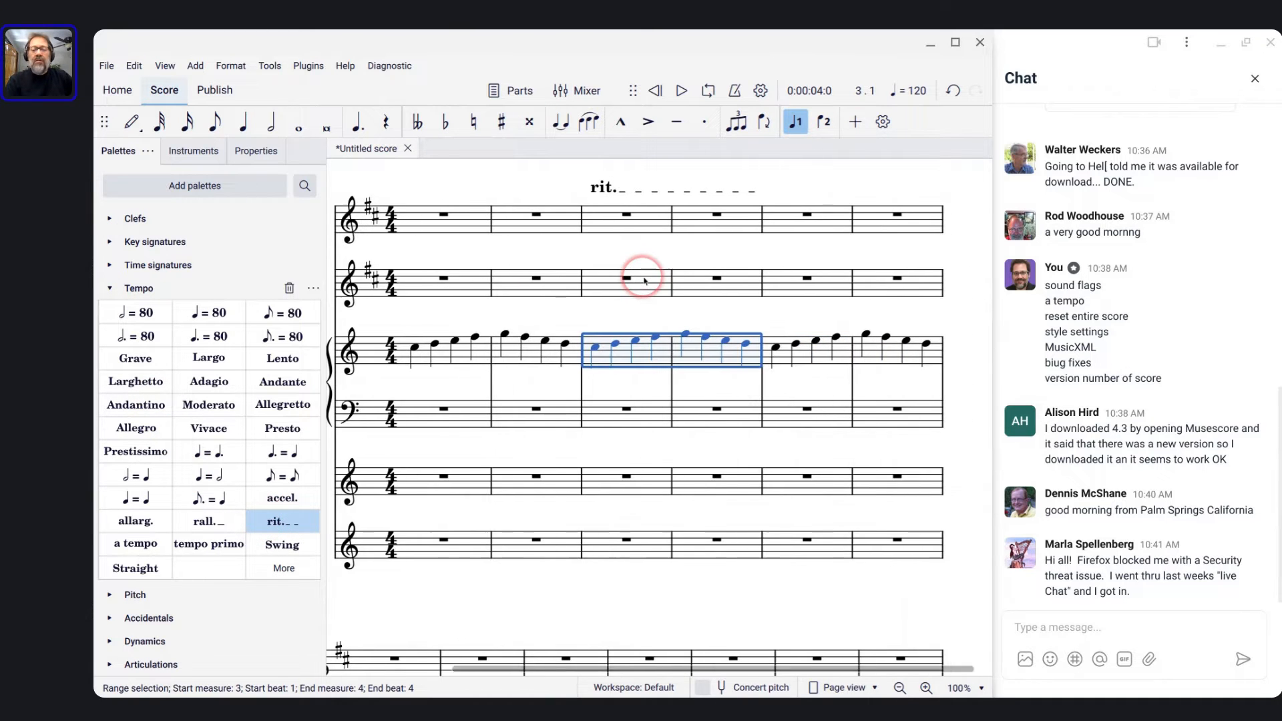
pyautogui.click(415, 347)
pyautogui.press('space')
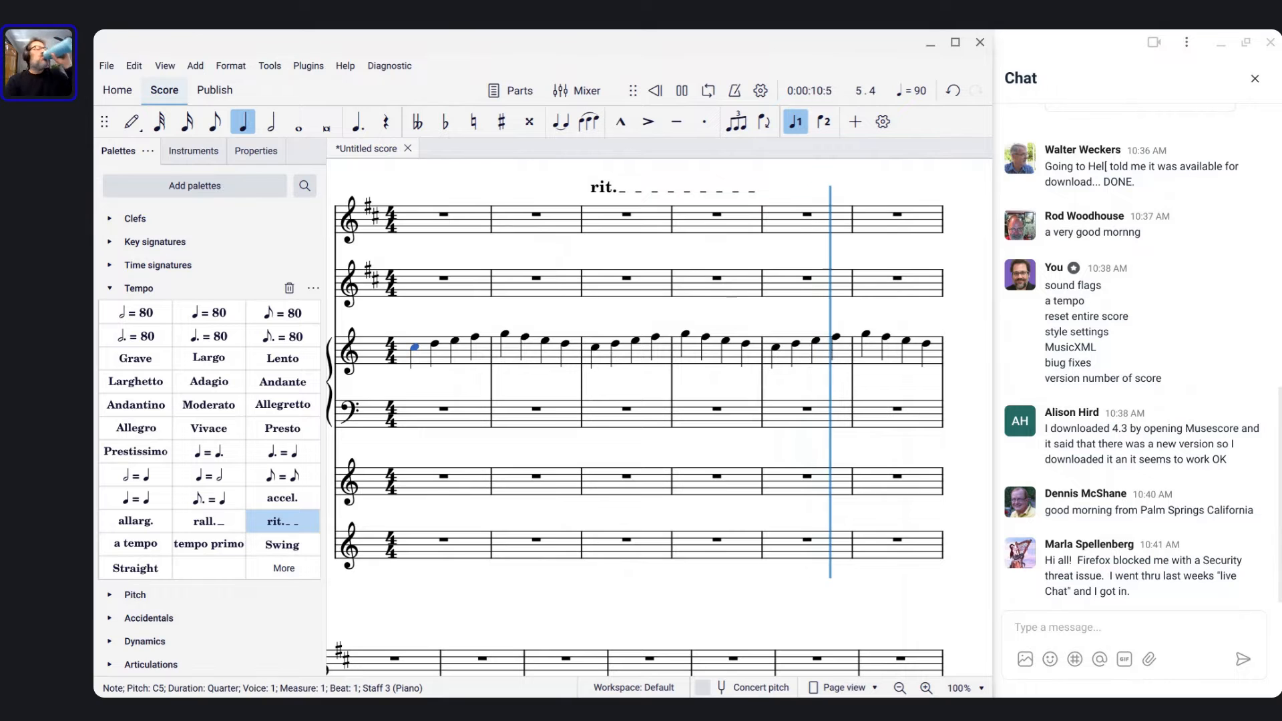
pyautogui.press('space')
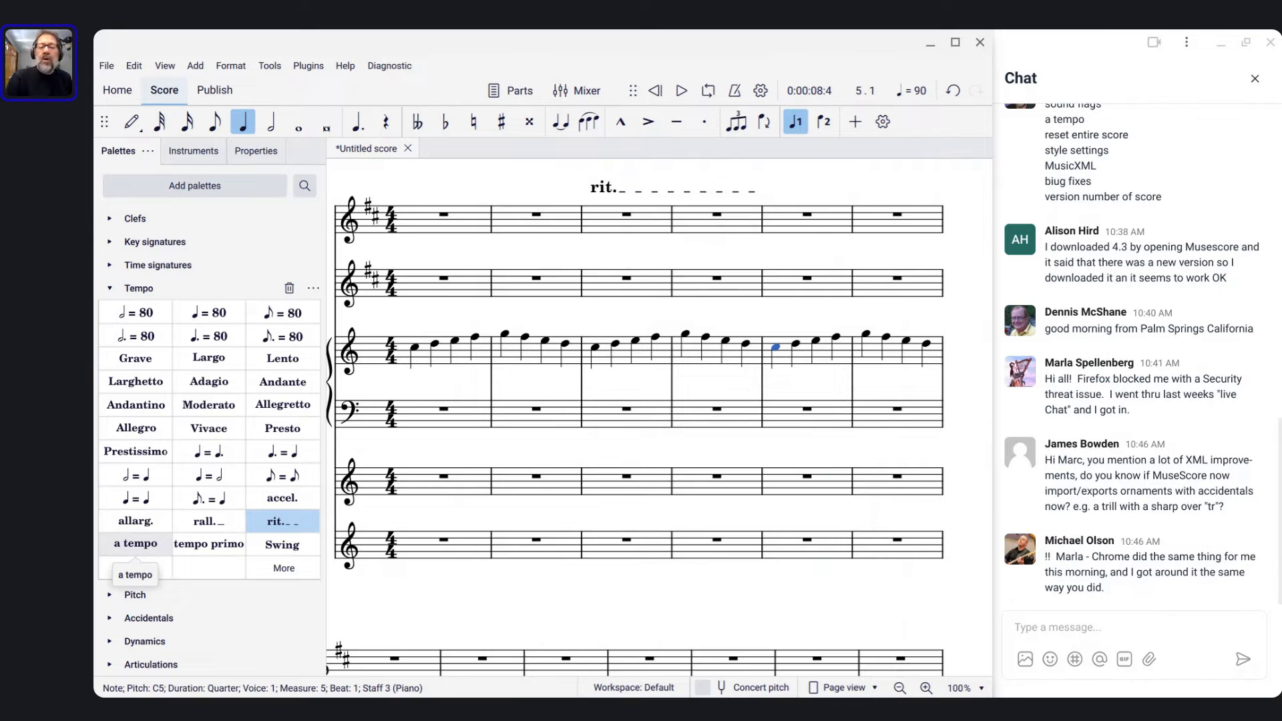
# Add an a tempo marking at the start of measure 5 and view the Tempo palette's additional items and options
pyautogui.click(126, 552)
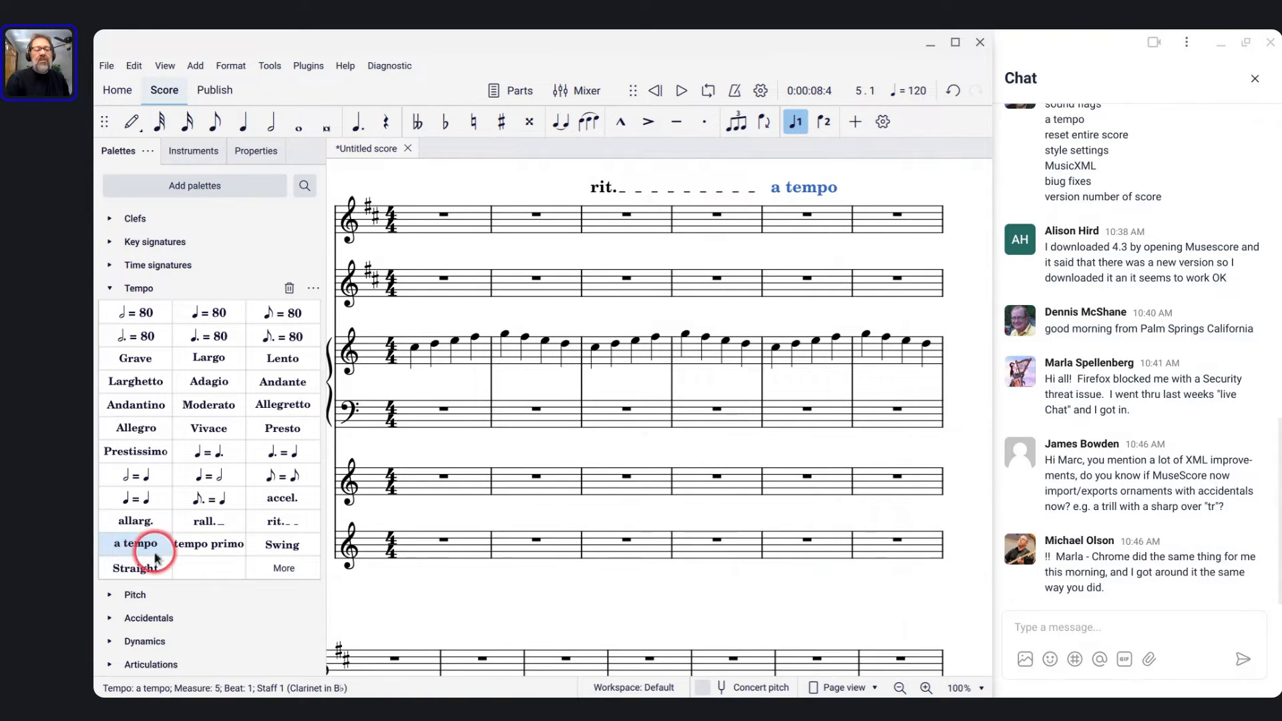
pyautogui.click(283, 567)
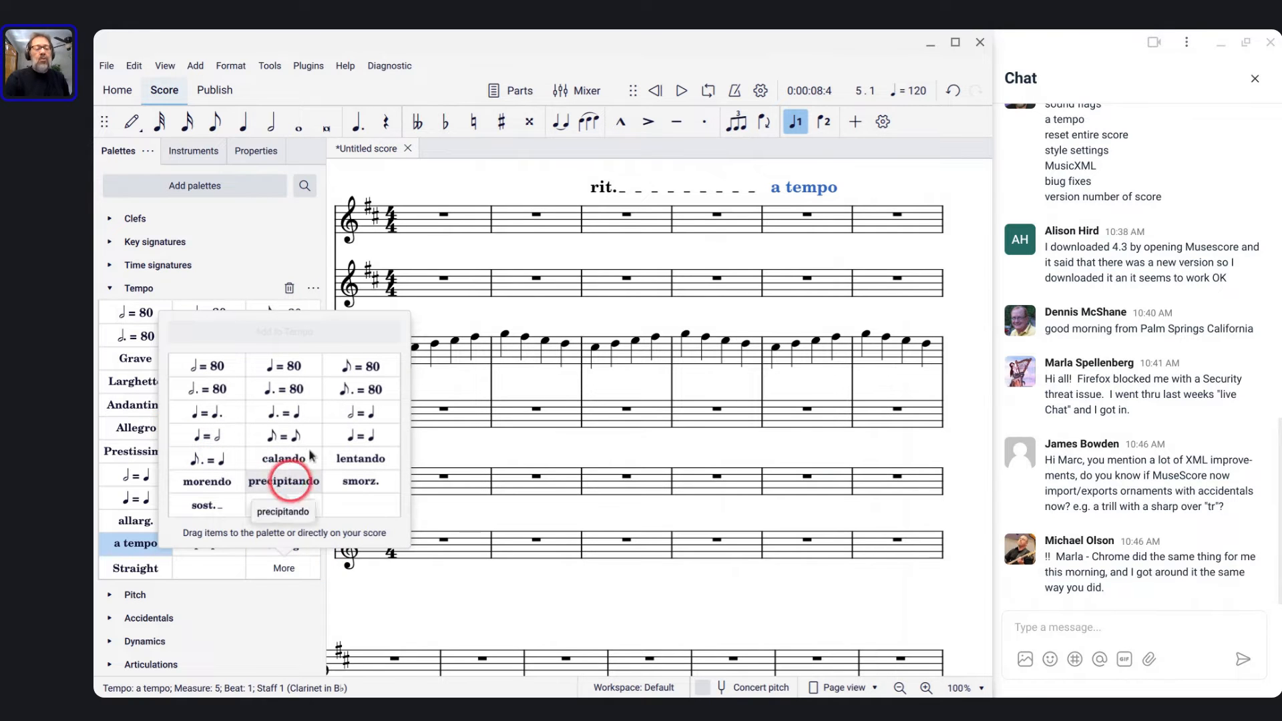
pyautogui.click(360, 251)
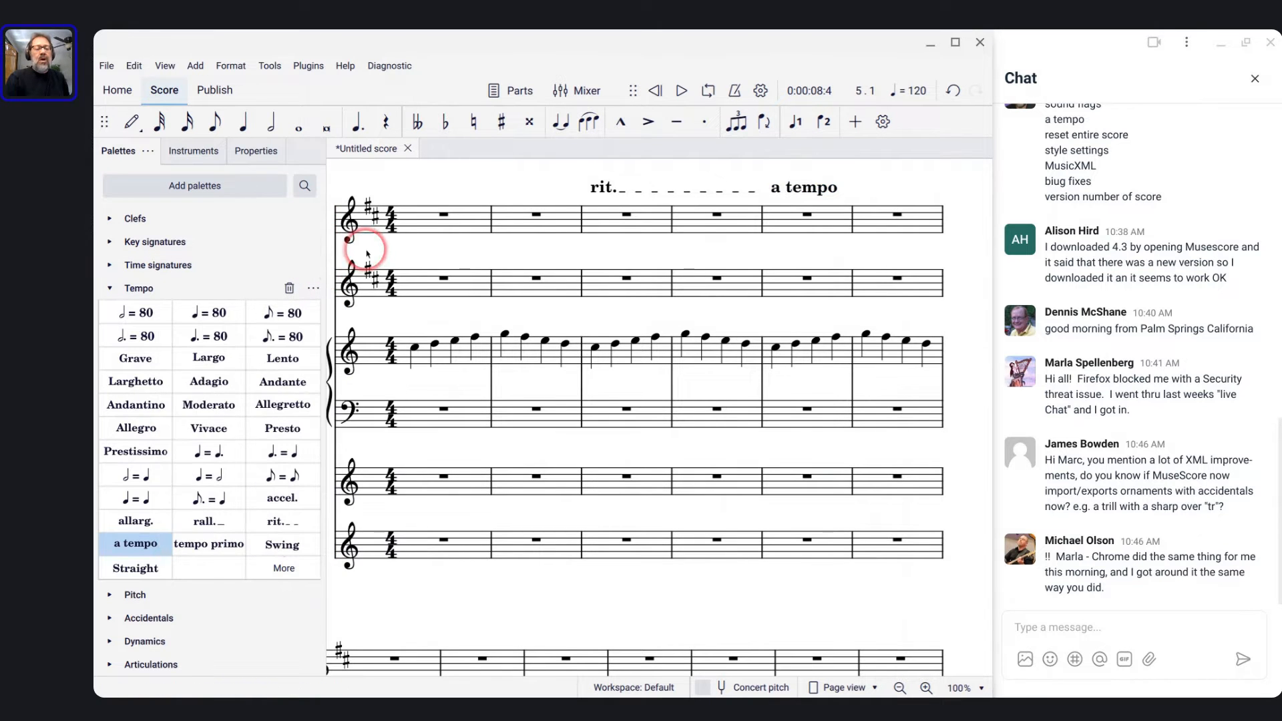
pyautogui.click(311, 291)
pyautogui.click(345, 393)
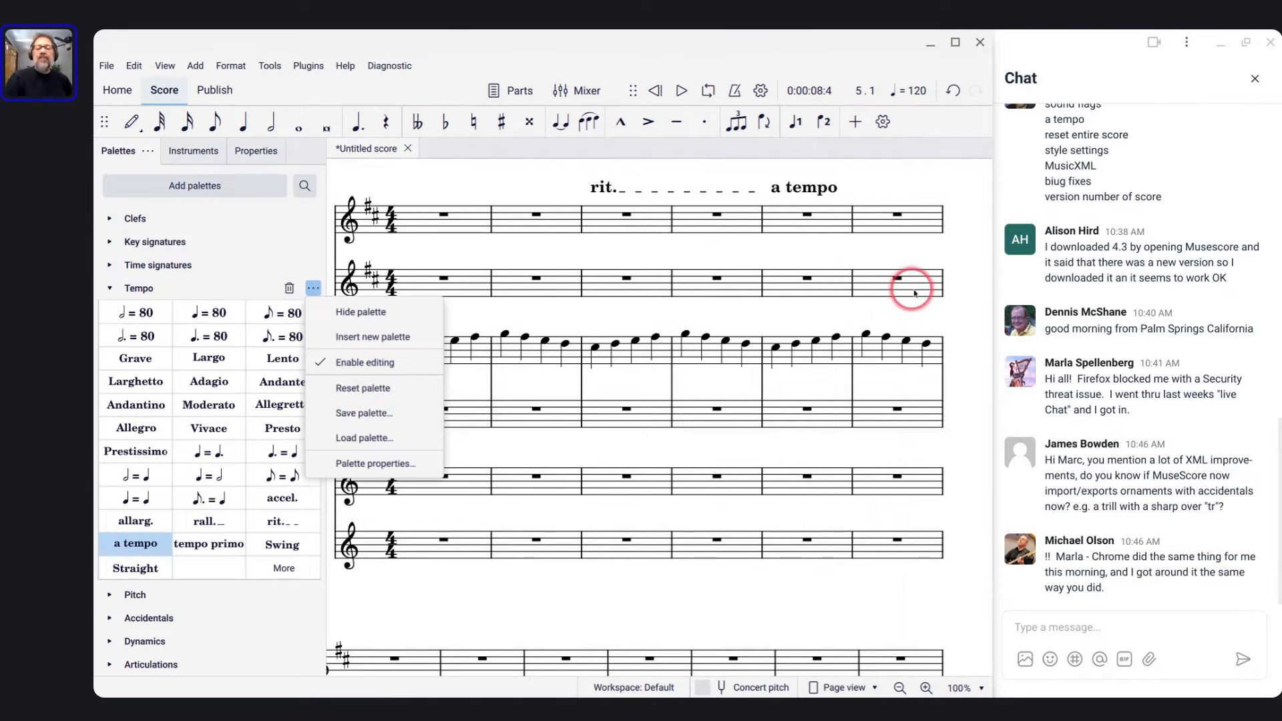
# Play the score from measure 1 past the a tempo marking and stop playback
pyautogui.click(481, 354)
pyautogui.press('space')
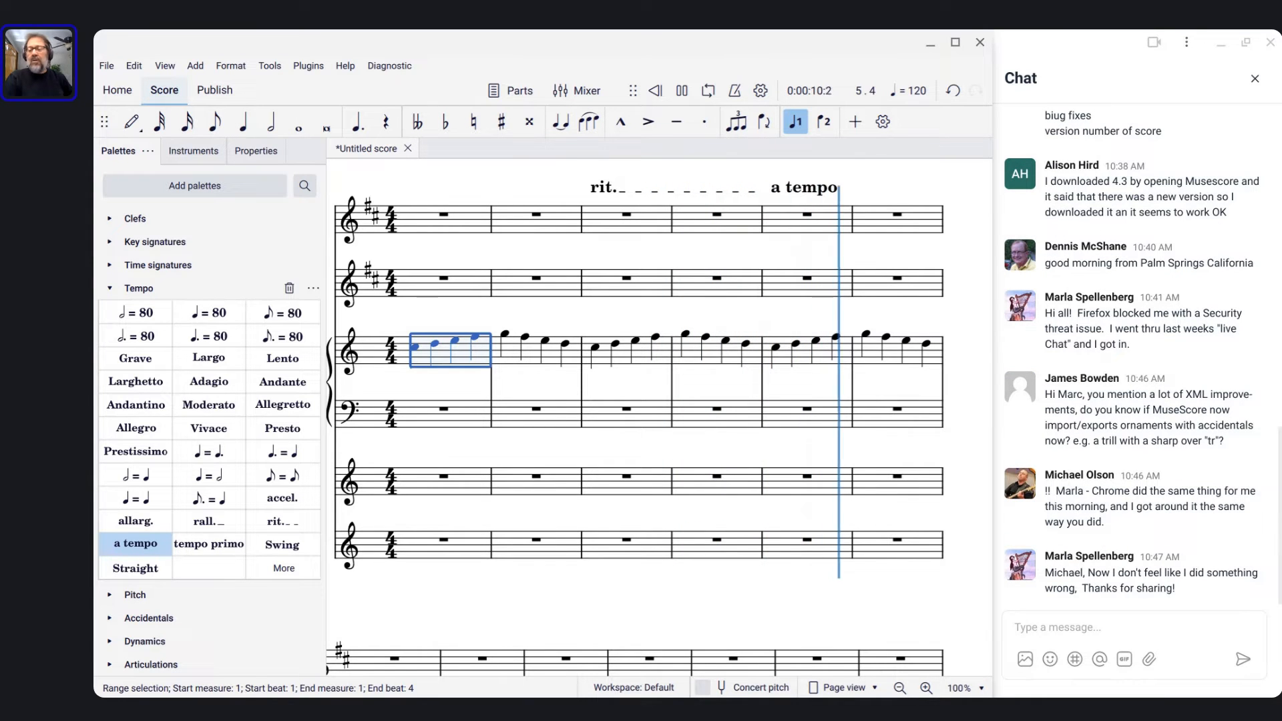
pyautogui.press('space')
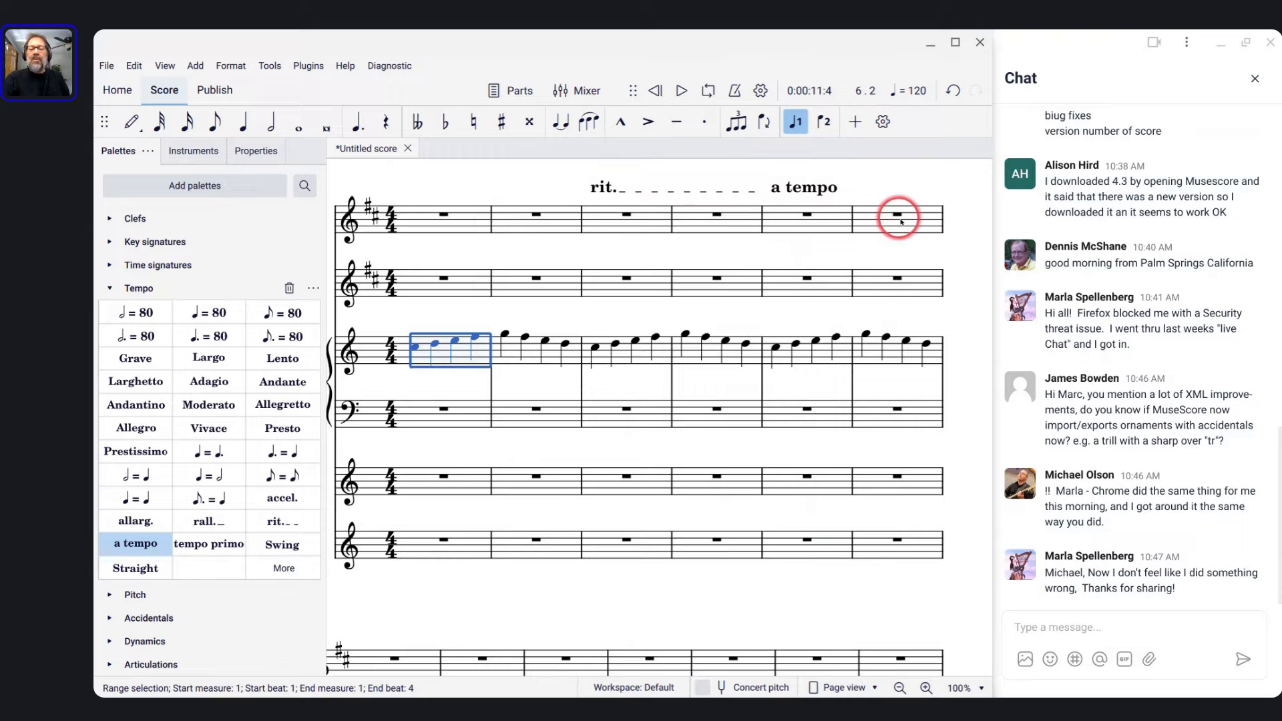
# Replace the a tempo marking at measure 5 with a tempo primo marking
pyautogui.click(825, 189)
pyautogui.press('BackSpace')
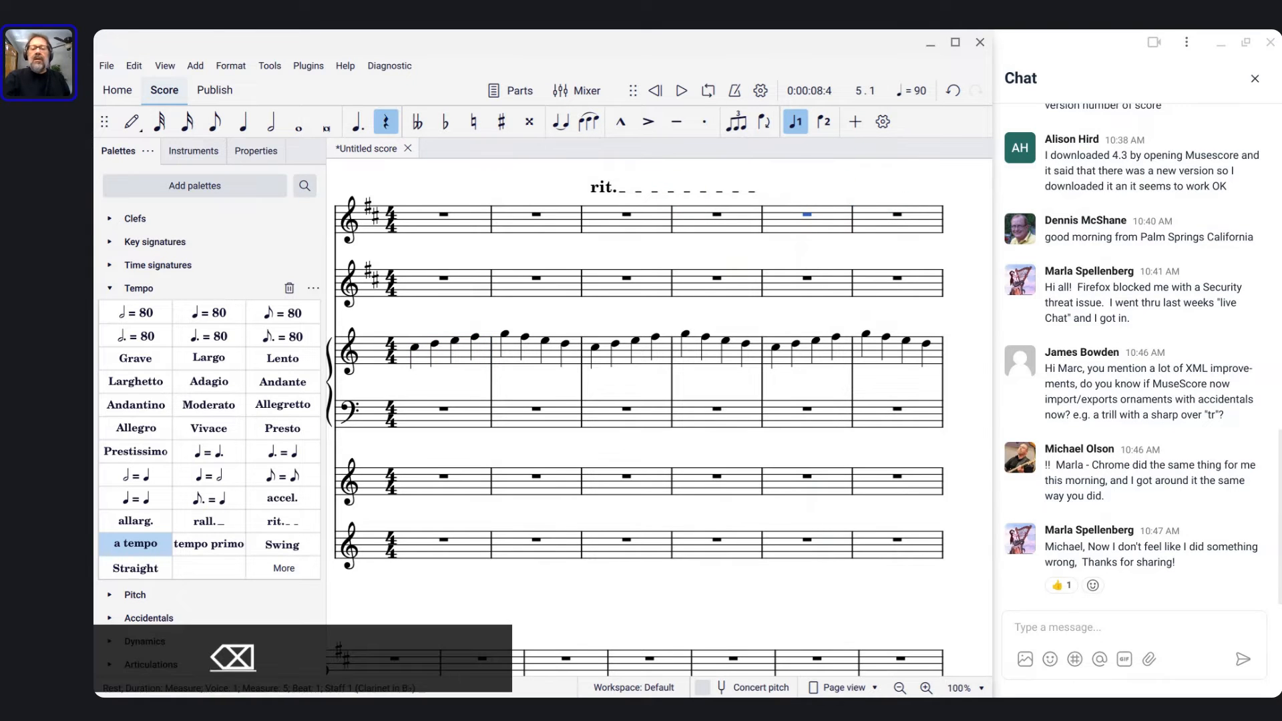
pyautogui.click(227, 549)
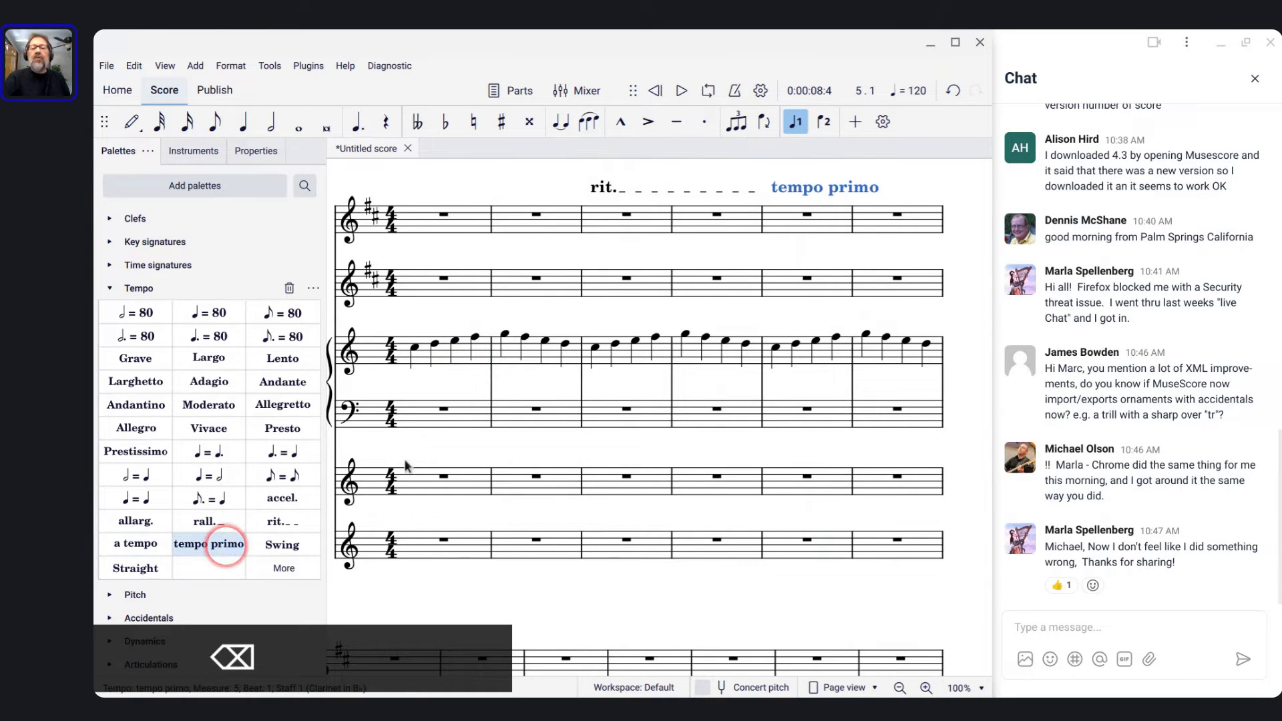
# Change the text of the tempo primo marking to "tempo I" and briefly play the score from measure 2
pyautogui.doubleClick(786, 192)
pyautogui.press('End')
pyautogui.hotkey('ctrl', 'shift', 'Left')
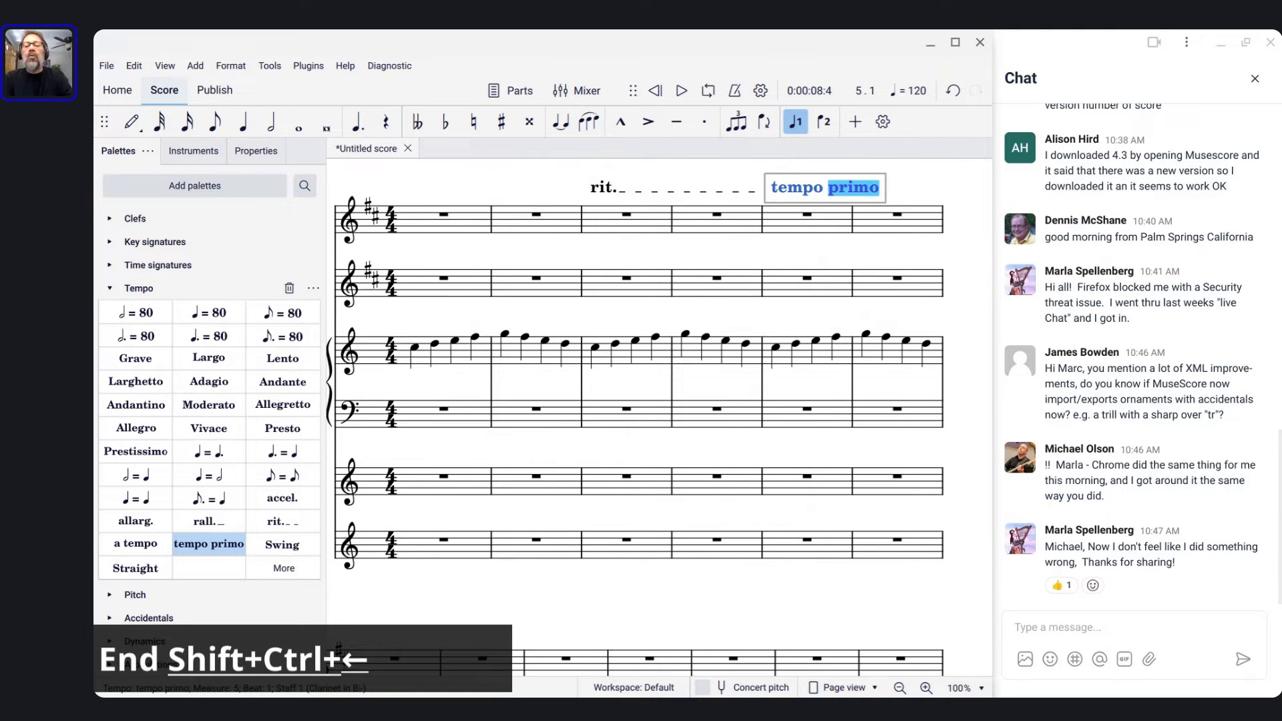
pyautogui.write('I')
pyautogui.press('Escape')
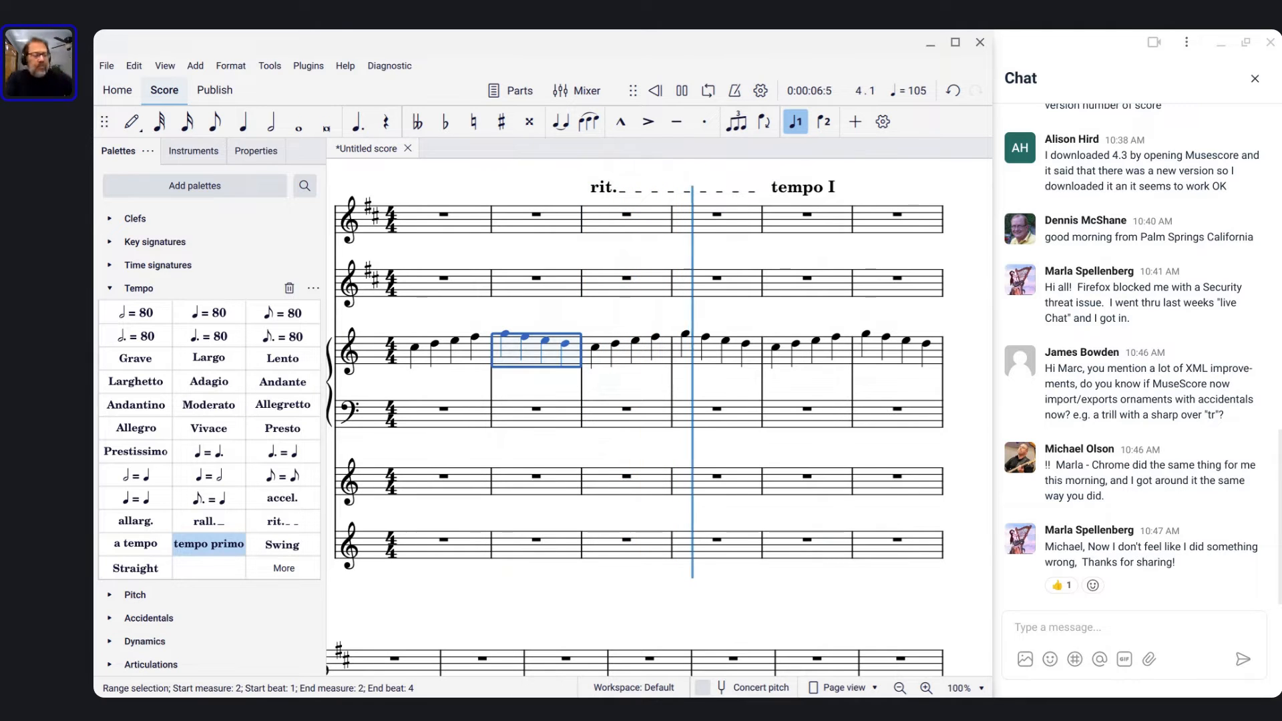
pyautogui.press('space')
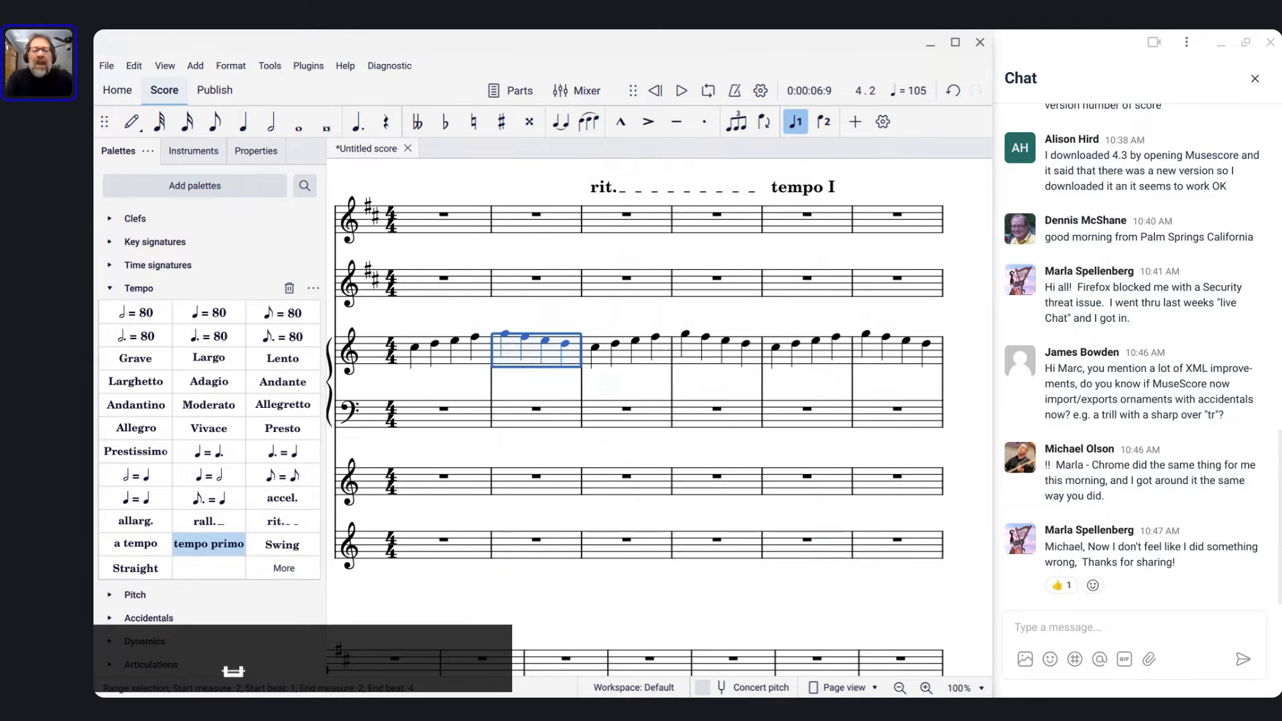
# Add a Presto marking at measure 2 and play the score from the beginning past the tempo I marking
pyautogui.click(541, 221)
pyautogui.click(276, 428)
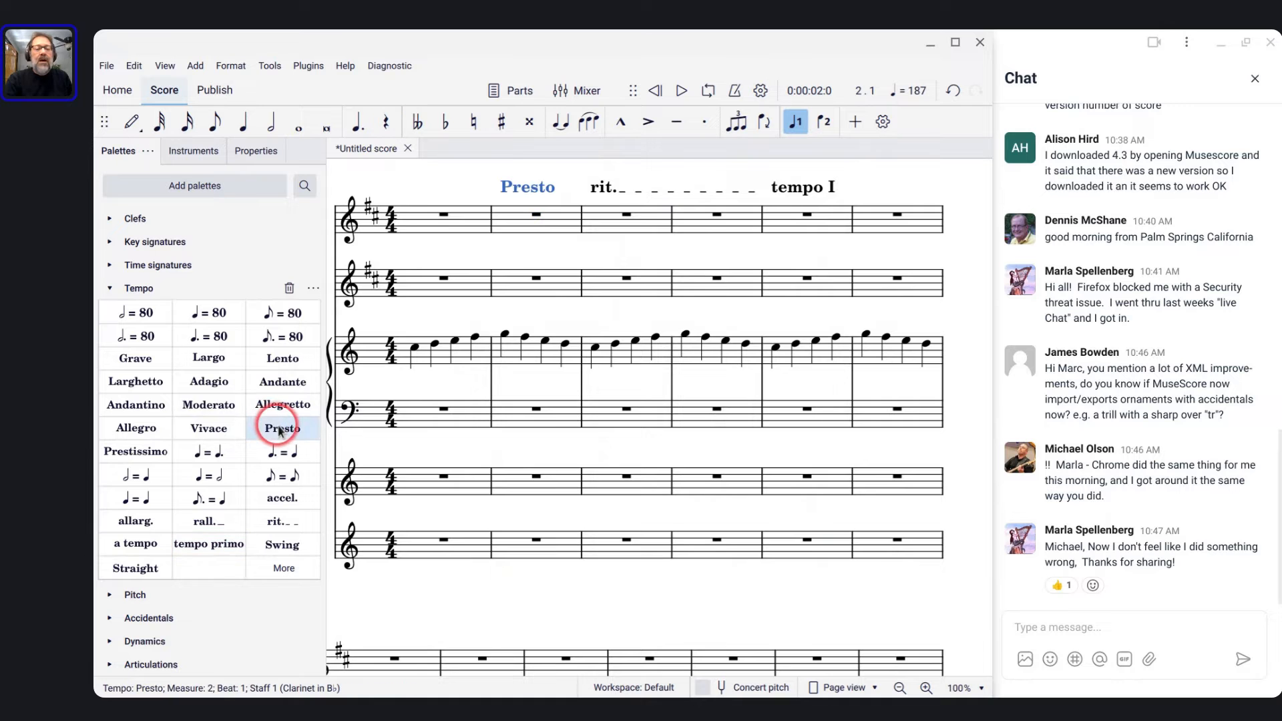
pyautogui.click(391, 221)
pyautogui.press('space')
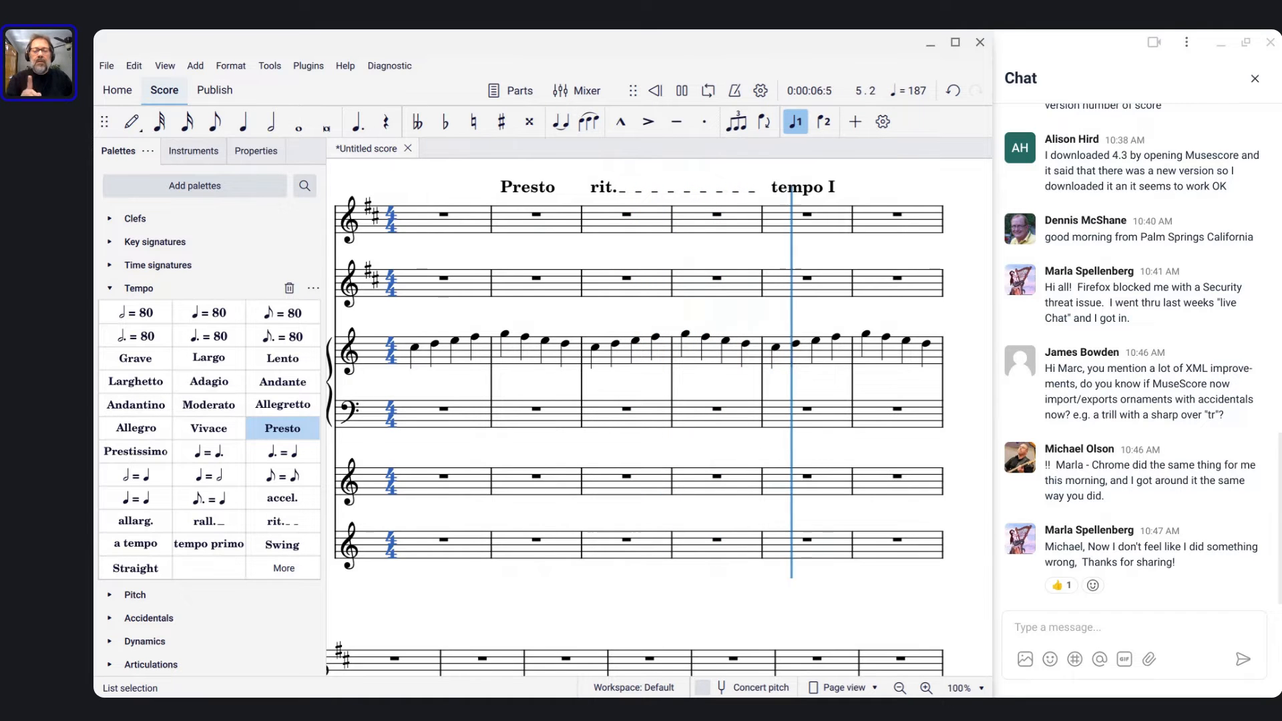
pyautogui.press('space')
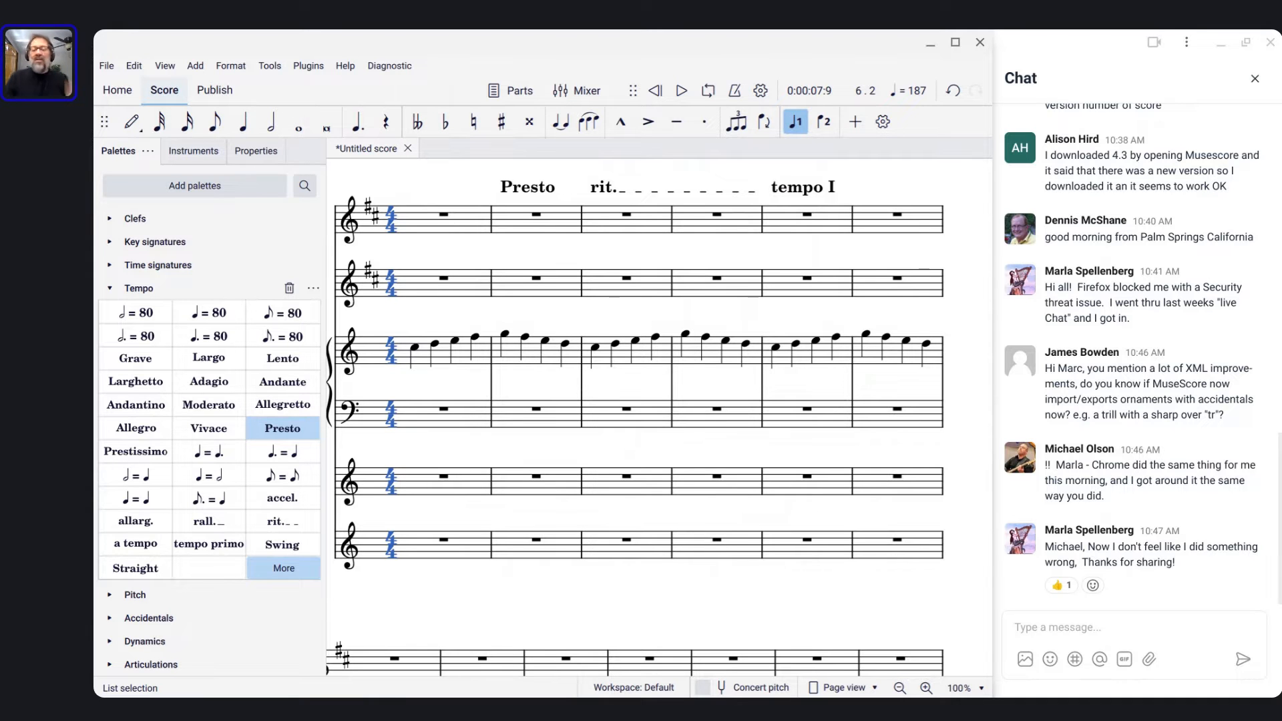
# Enter a whole note on middle C (C4) in measure 18 of the piano's treble staff
pyautogui.scroll(-3, 284, 568)
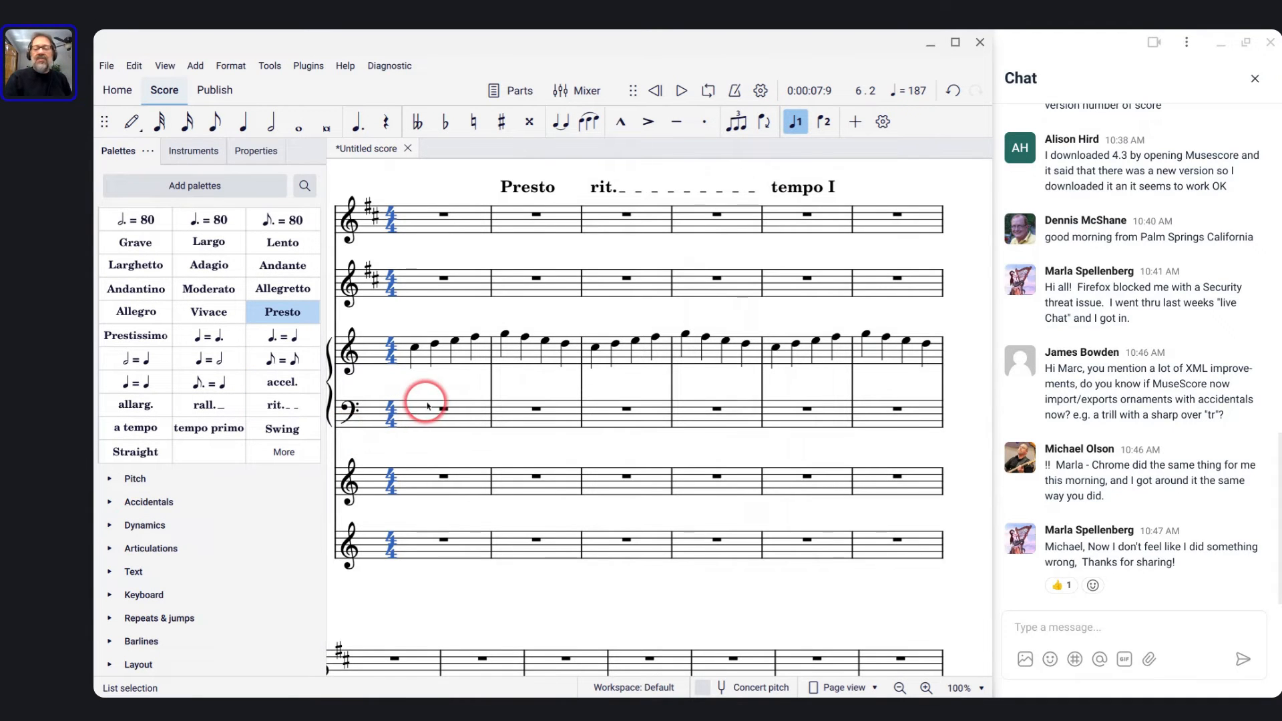
pyautogui.scroll(-9, 428, 406)
pyautogui.scroll(8, 428, 406)
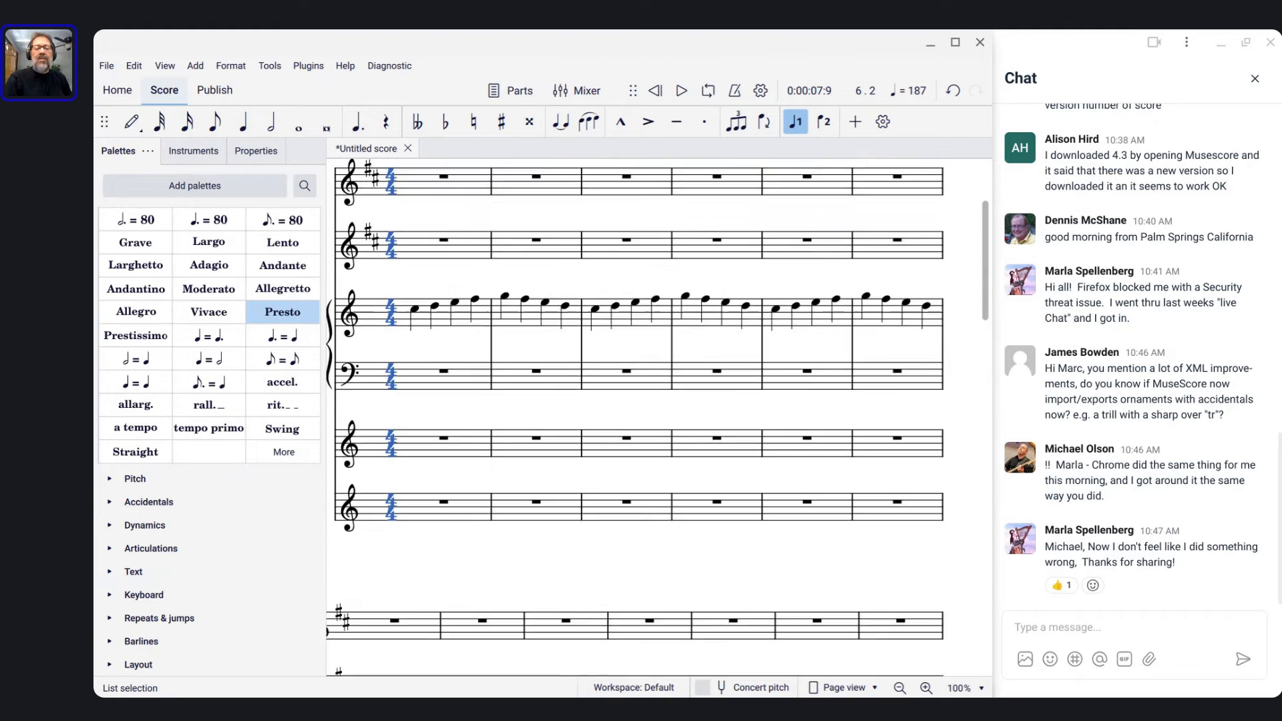
pyautogui.scroll(2, 560, 402)
pyautogui.scroll(-5, 560, 401)
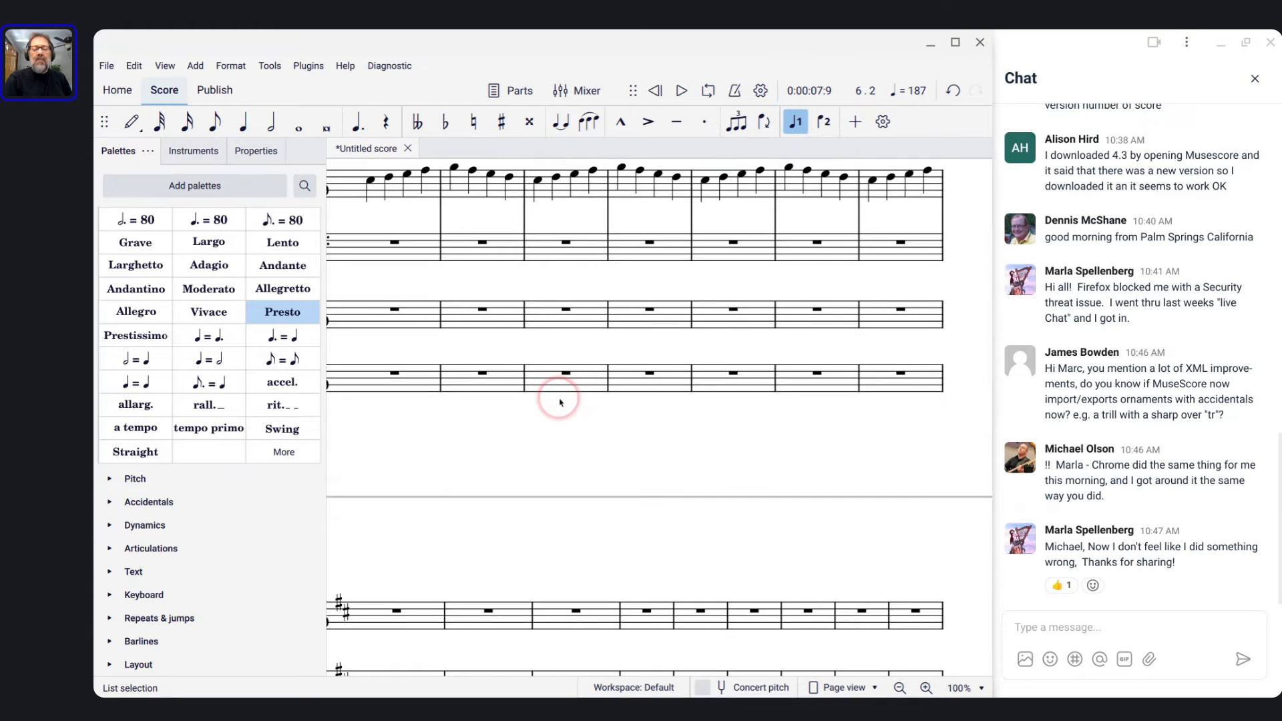
pyautogui.scroll(-14, 560, 402)
pyautogui.scroll(4, 559, 402)
pyautogui.hscroll(-3, 560, 401)
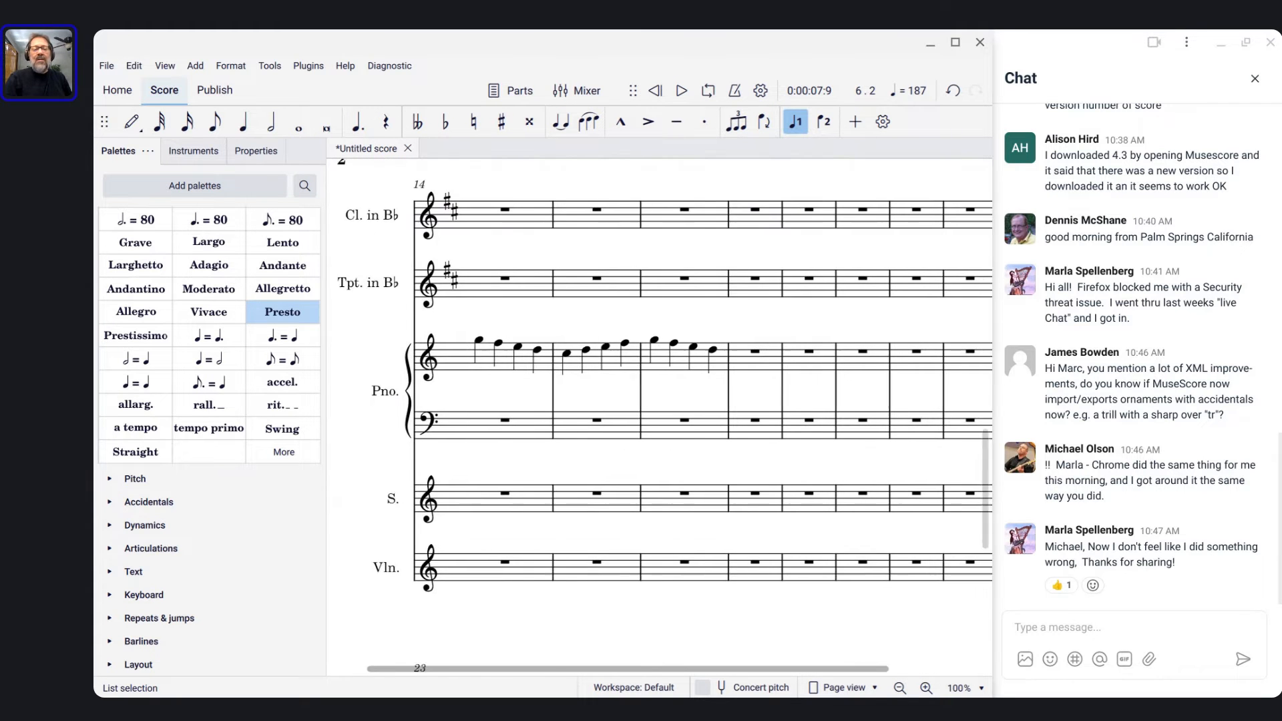
pyautogui.hscroll(4, 546, 382)
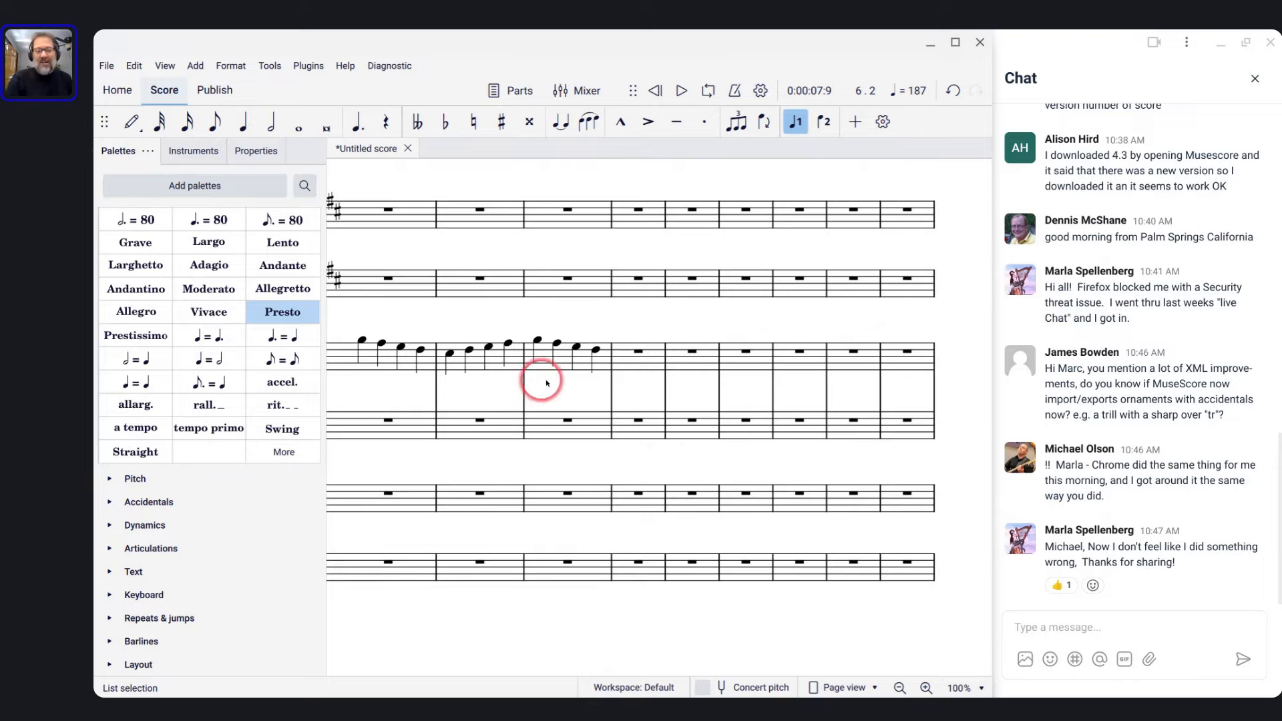
pyautogui.click(688, 361)
pyautogui.press('n')
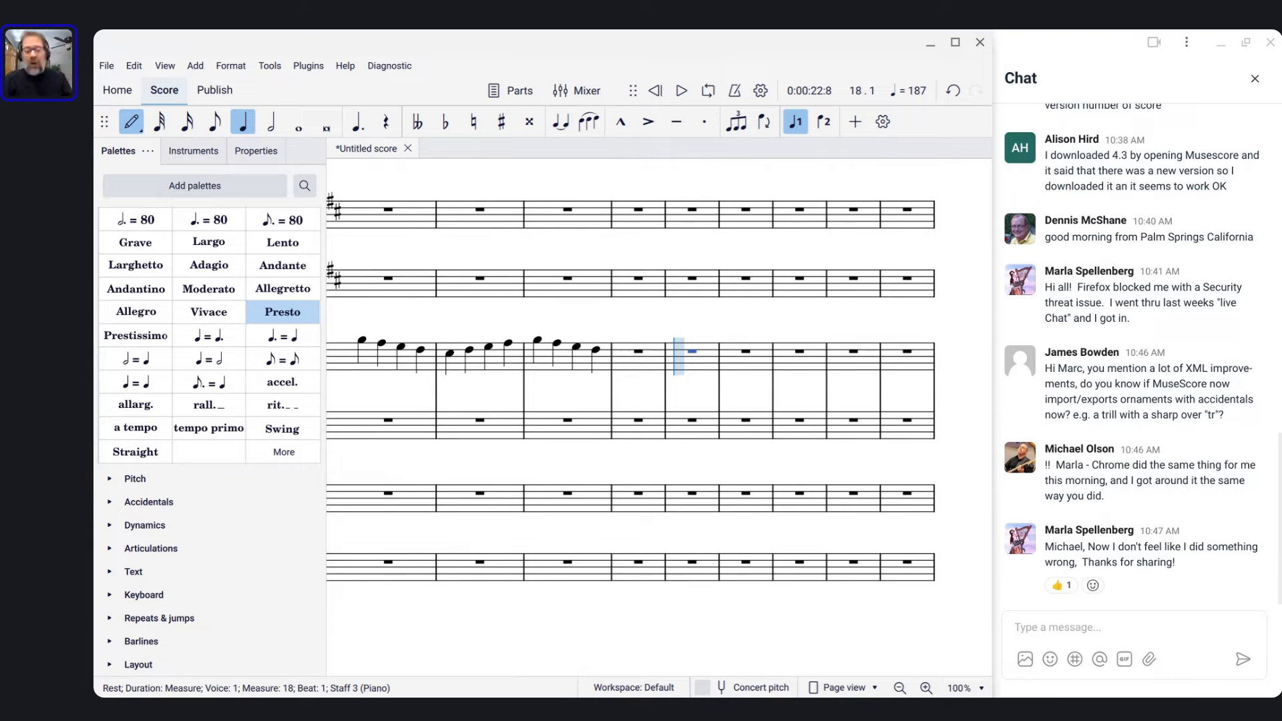
pyautogui.press('7')
pyautogui.press('c')
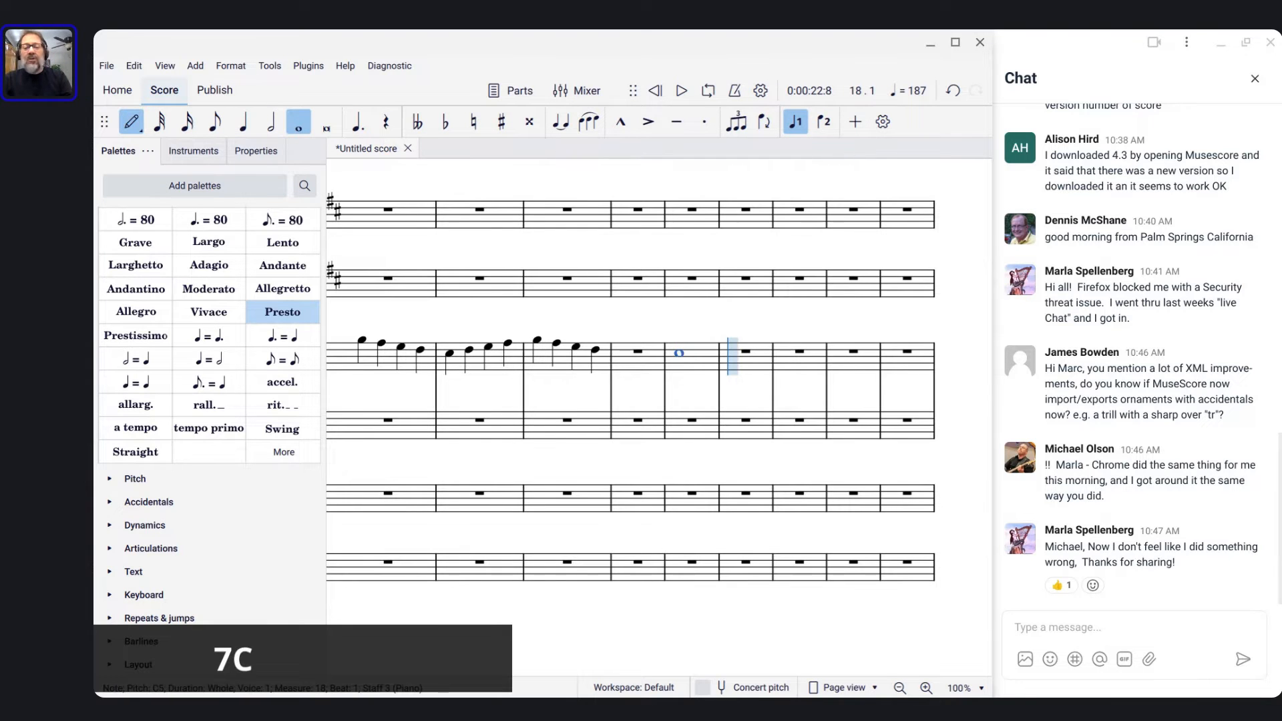
pyautogui.hotkey('ctrl', 'Down')
pyautogui.press('Escape')
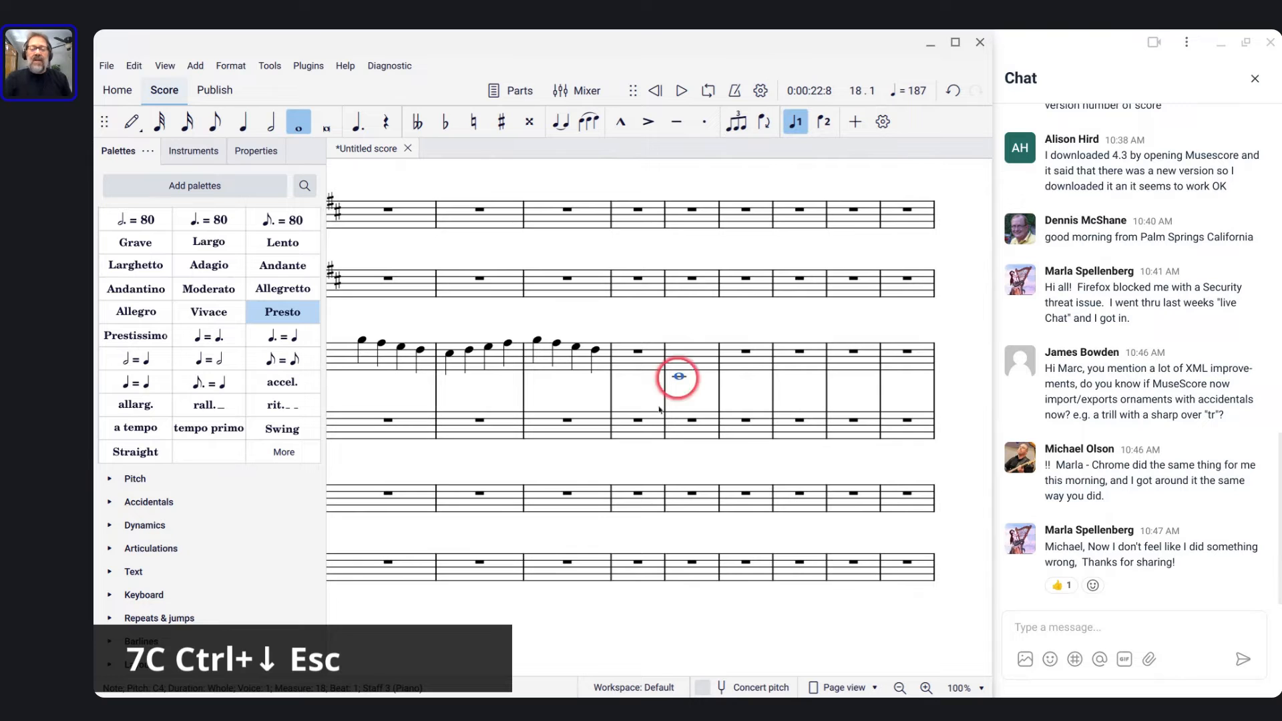
# Enter the quarter notes A3, B3, C4 and B3 in measure 18 of the piano's bass staff and clear the selection
pyautogui.click(676, 428)
pyautogui.press('n')
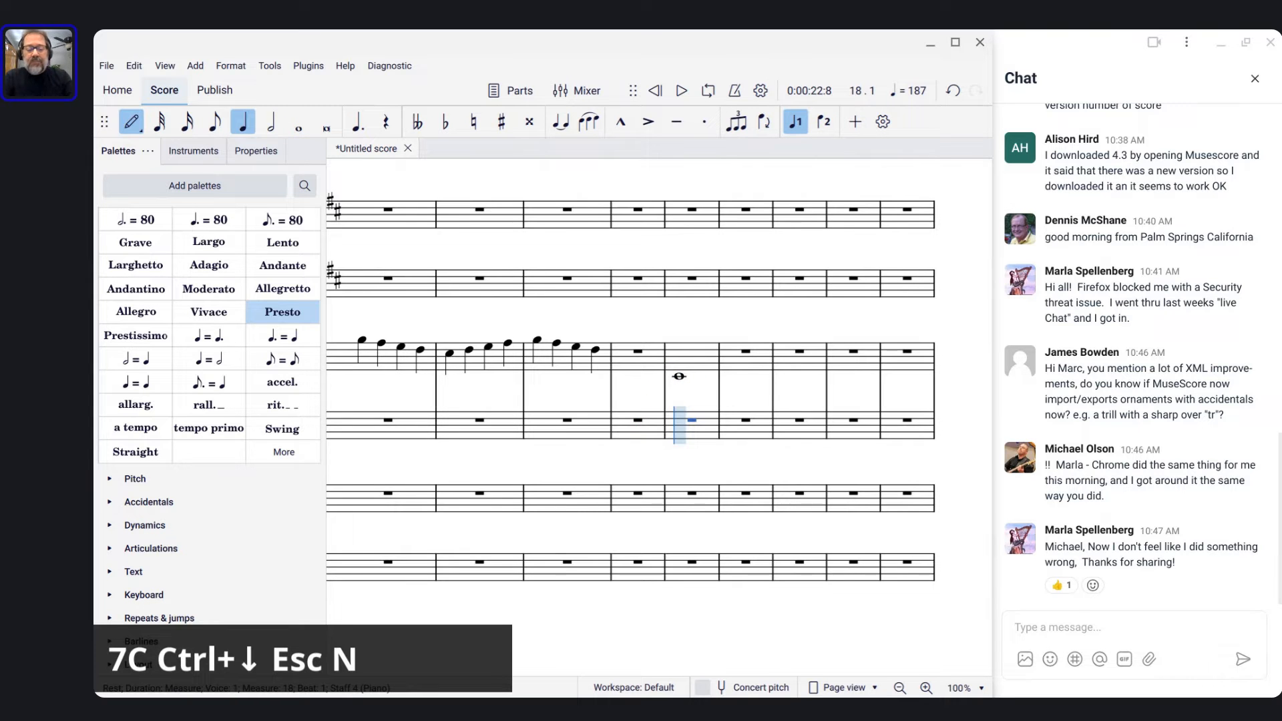
pyautogui.press('5')
pyautogui.press('a')
pyautogui.press('Up')
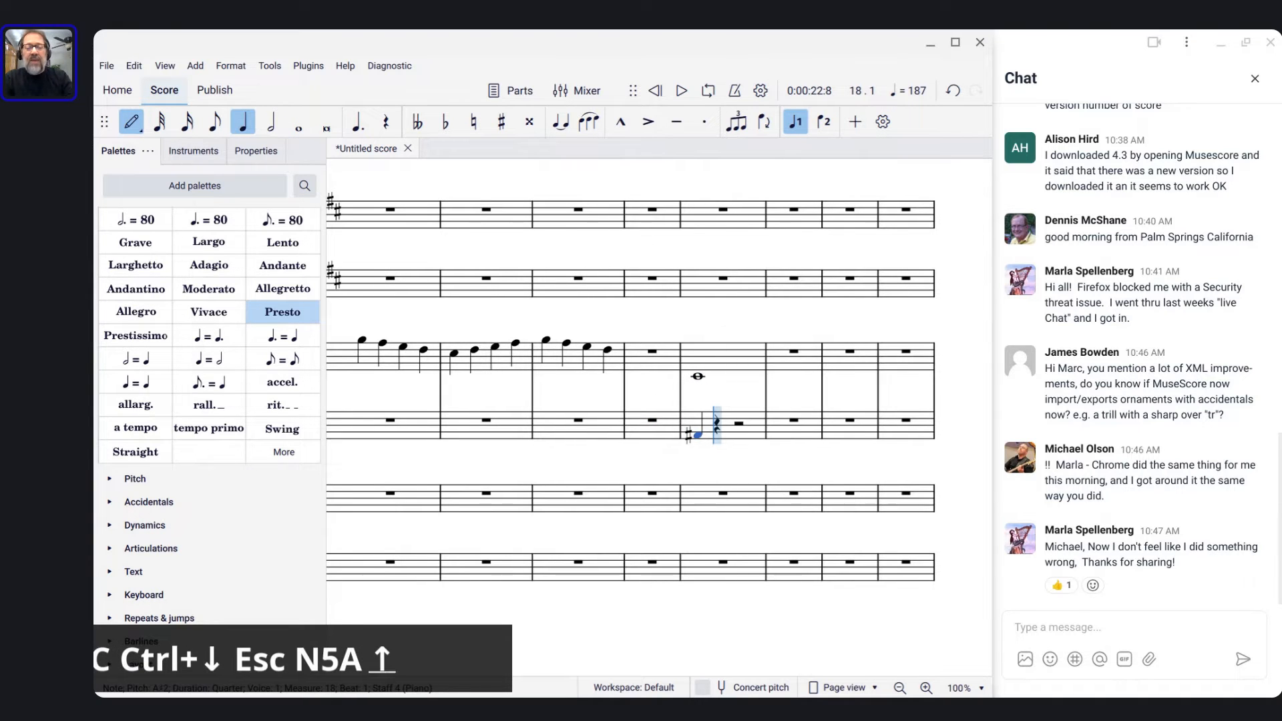
pyautogui.press('Down')
pyautogui.hotkey('ctrl', 'Up')
pyautogui.press('b')
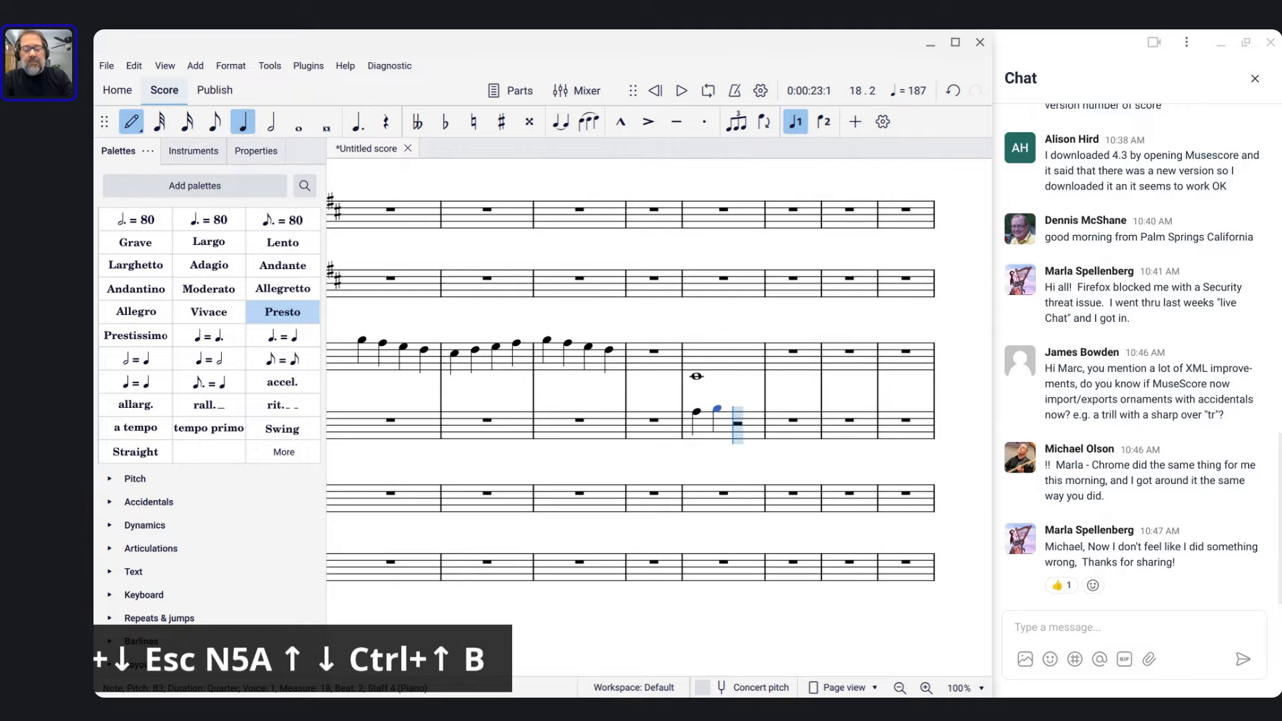
pyautogui.press('c')
pyautogui.press('b')
pyautogui.press('Escape')
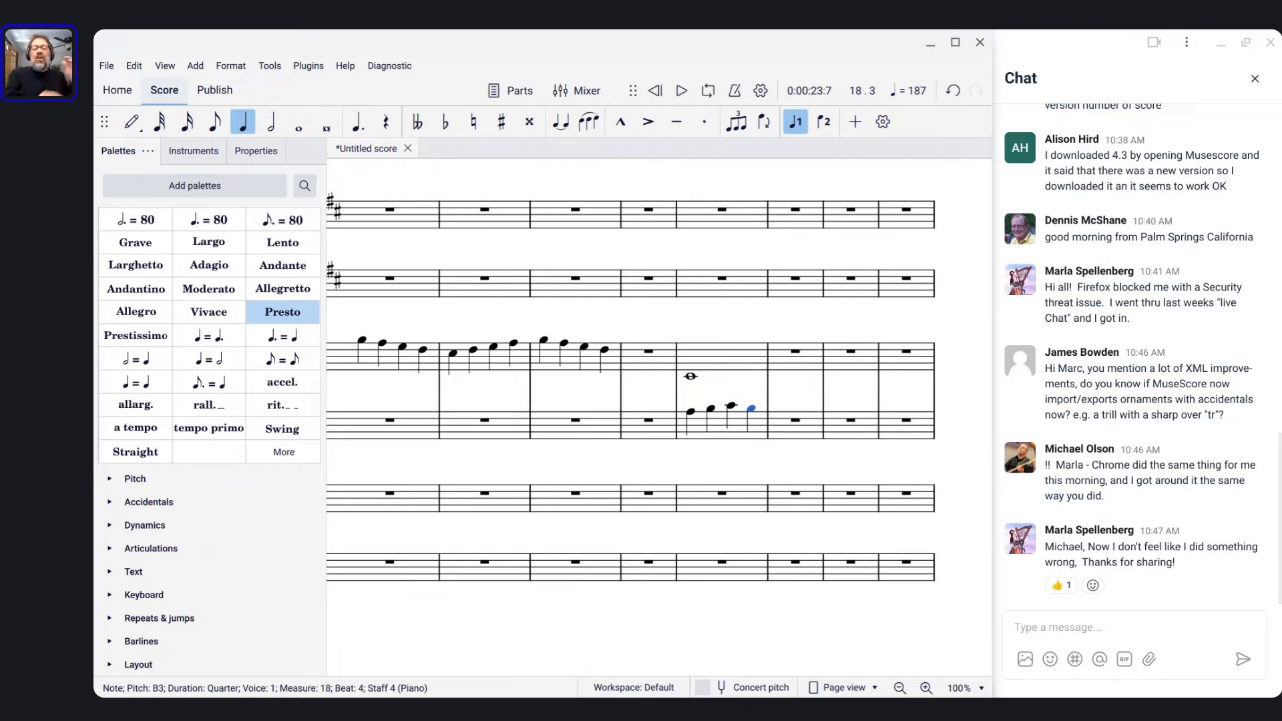
pyautogui.click(697, 358)
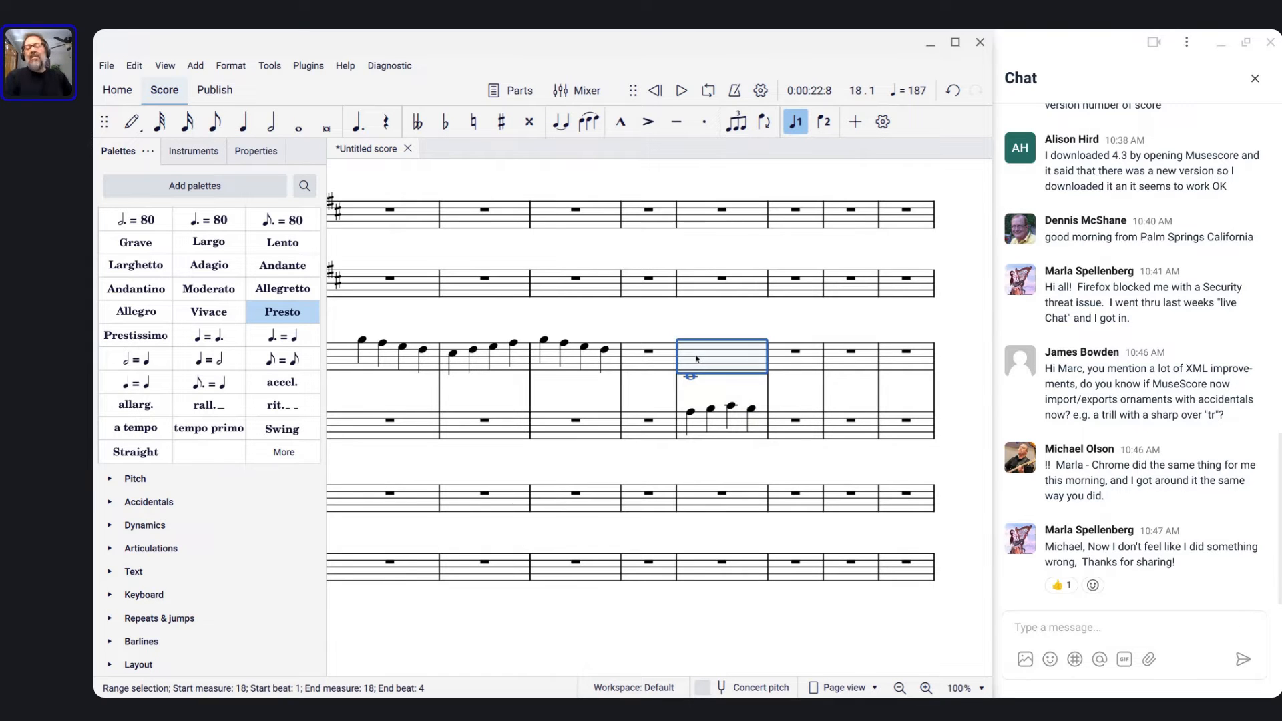
pyautogui.press('Escape')
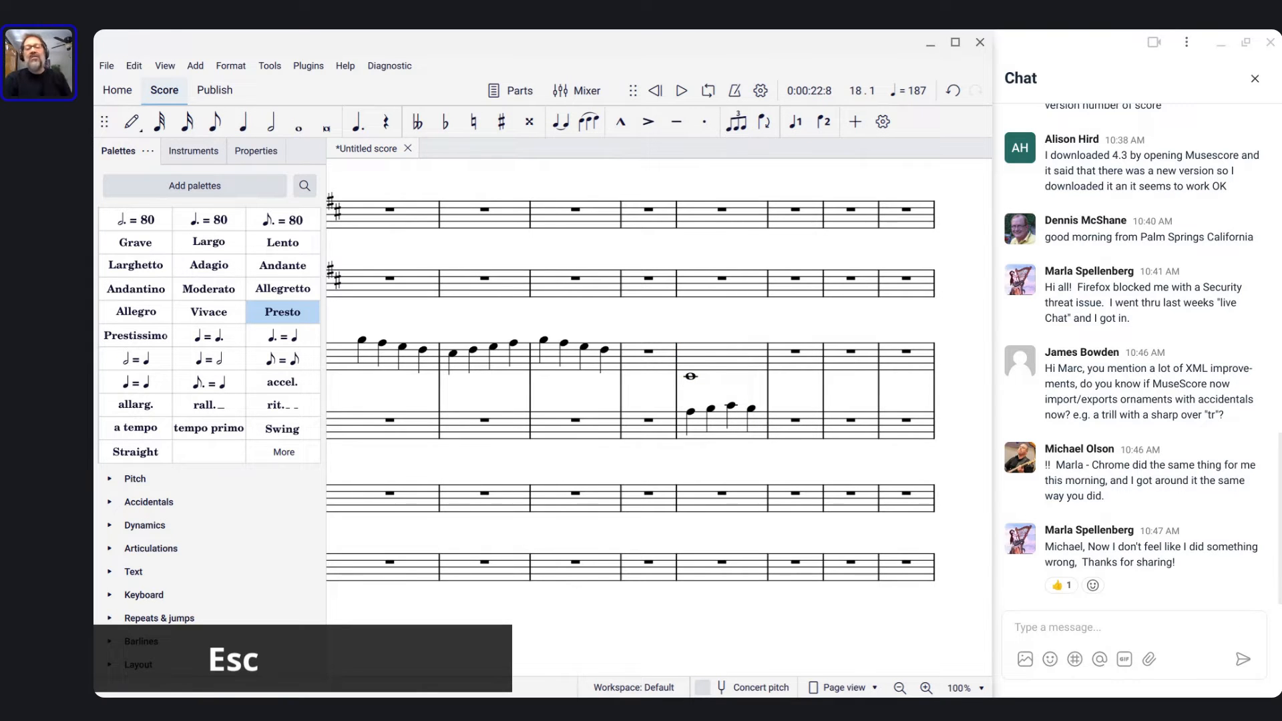
# Play the notes in measure 18 of the piano, then play again starting from measure 17
pyautogui.press('space')
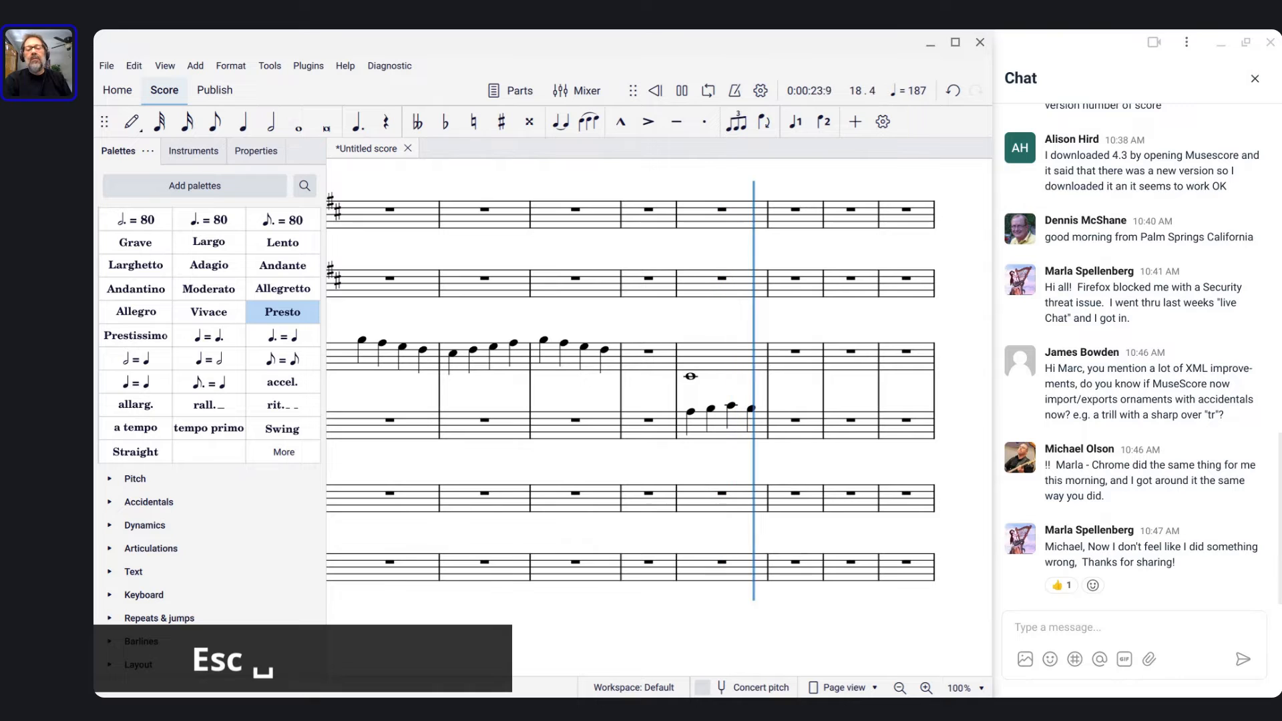
pyautogui.press('space')
pyautogui.click(654, 361)
pyautogui.press('space')
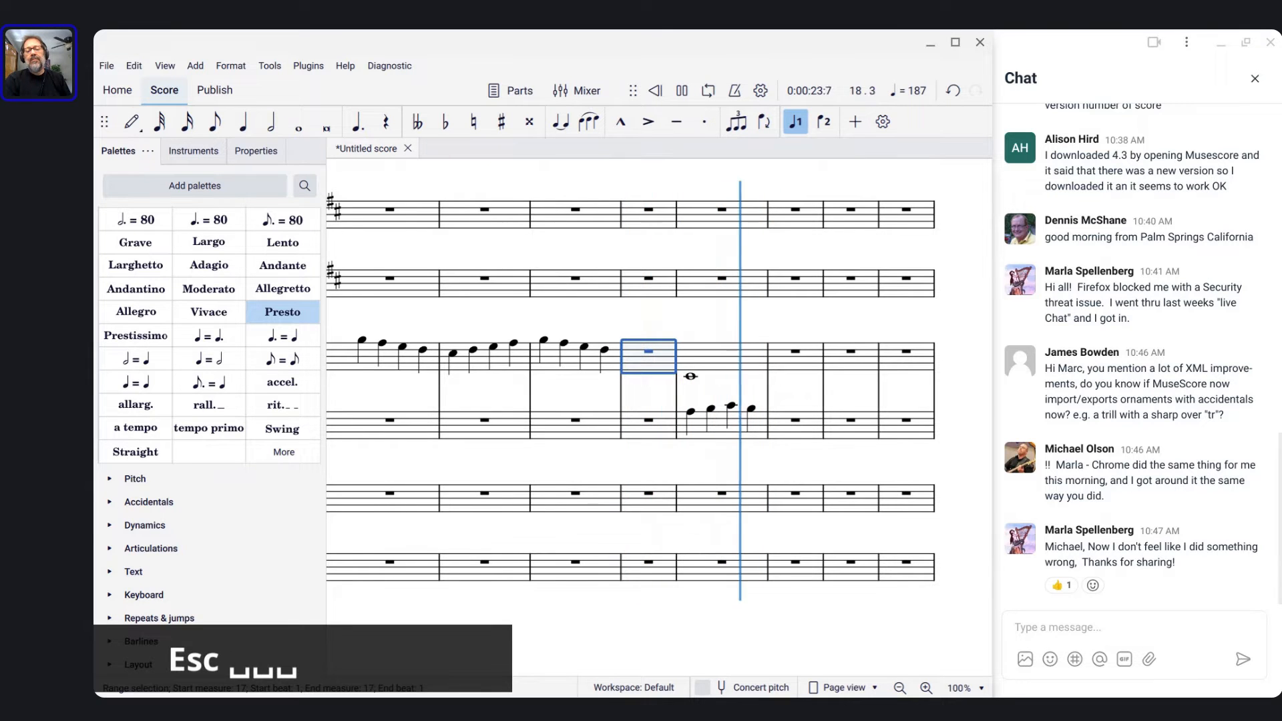
pyautogui.press('space')
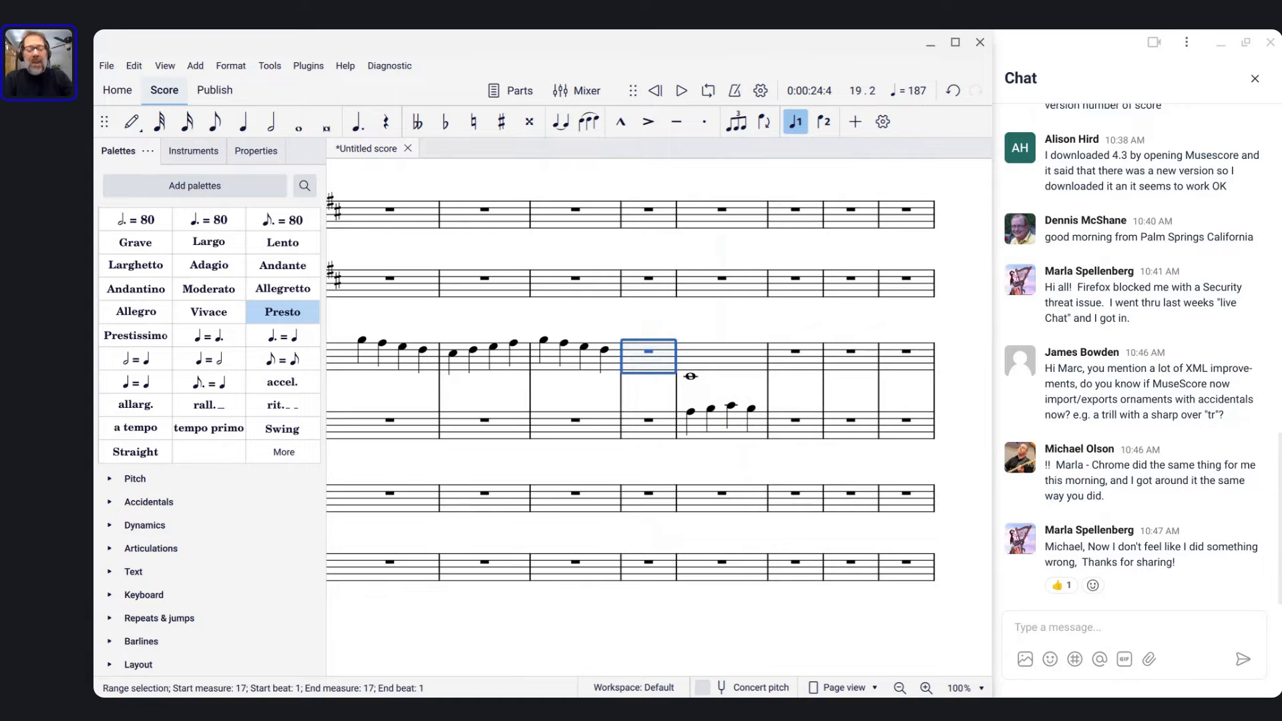
# Open the existing score Reunion-40-scratch from within the Scores folder
pyautogui.hotkey('ctrl', 'o')
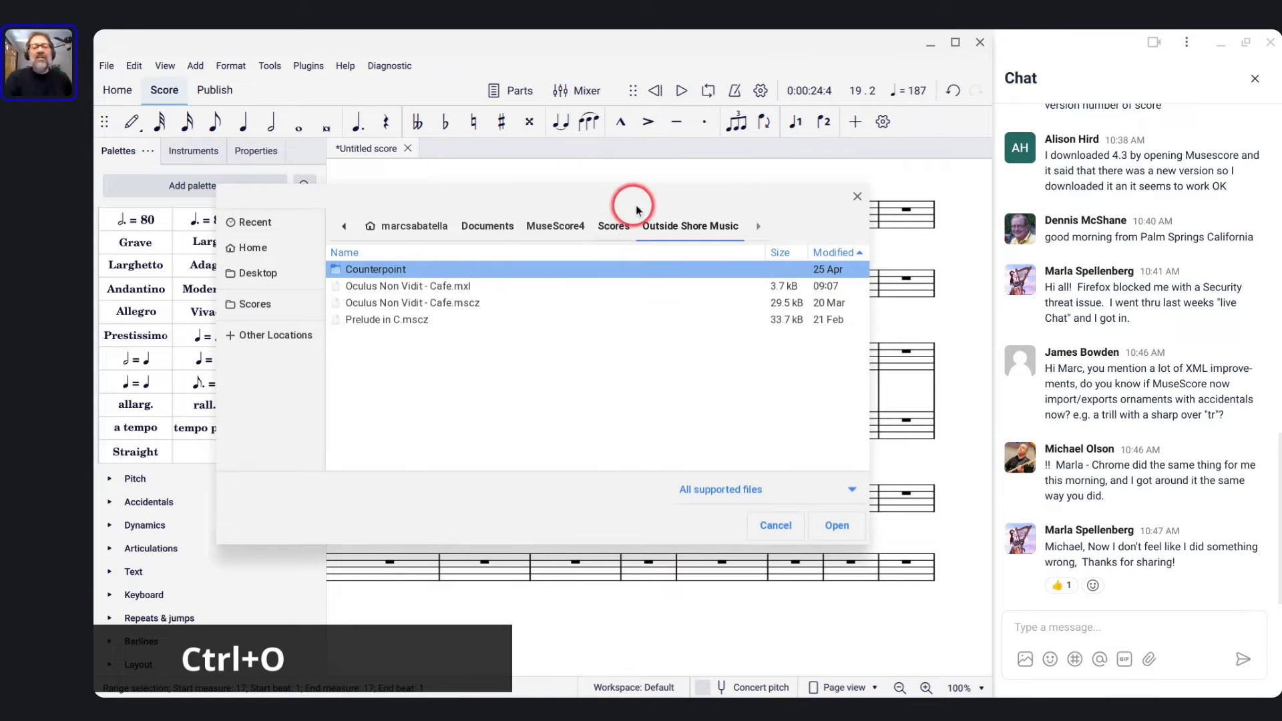
pyautogui.click(611, 220)
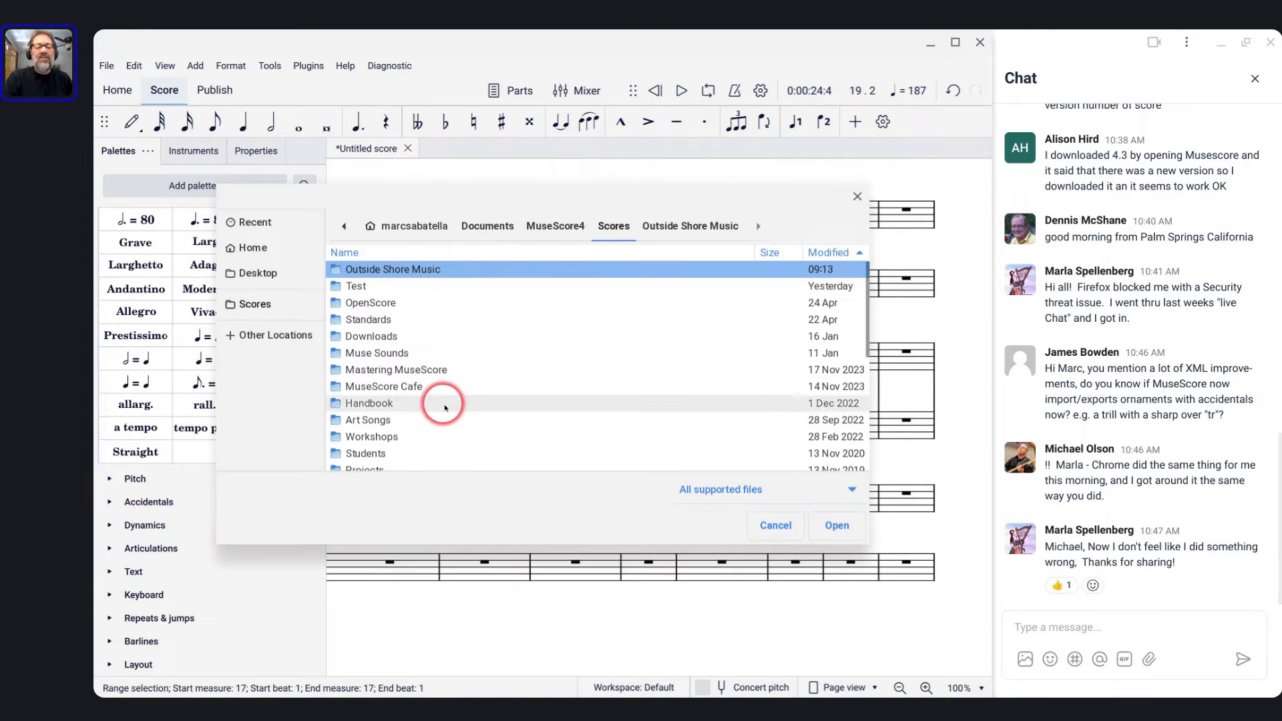
pyautogui.scroll(-5, 445, 407)
pyautogui.doubleClick(409, 427)
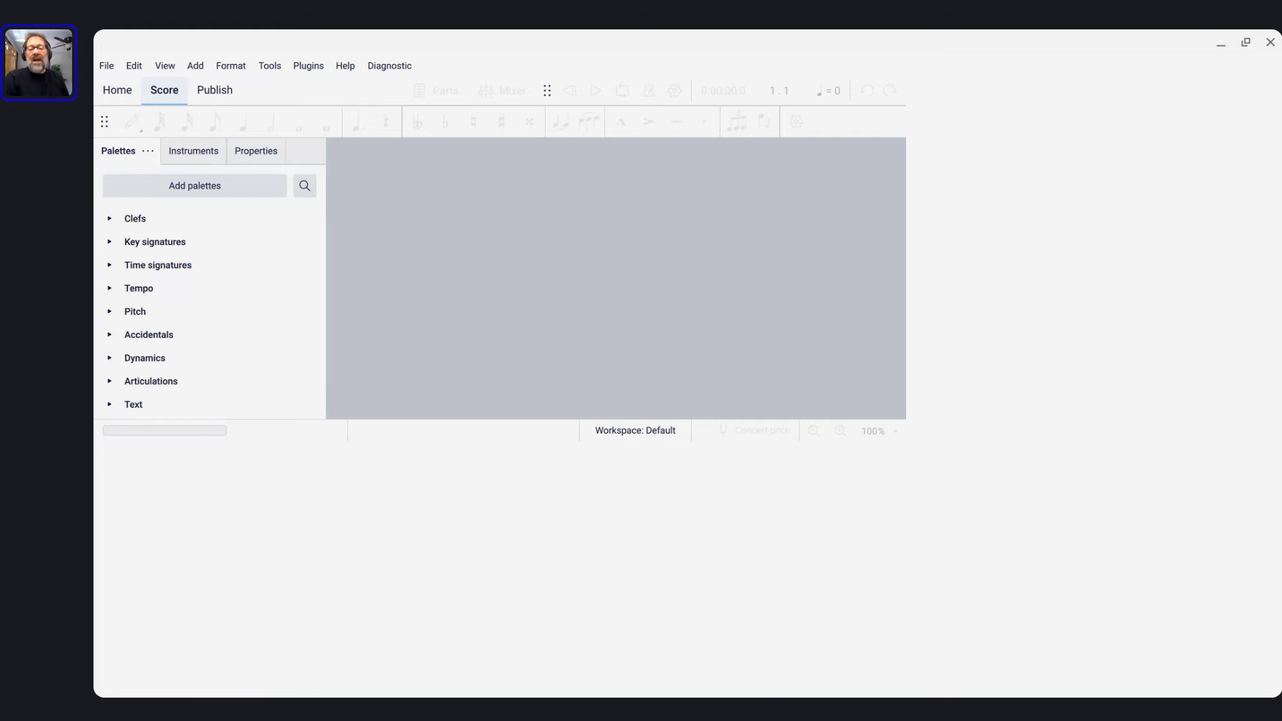
# Play the ending of the Reunion-40-scratch score from the measure marked rall. to the final fermata
pyautogui.scroll(-8, 688, 429)
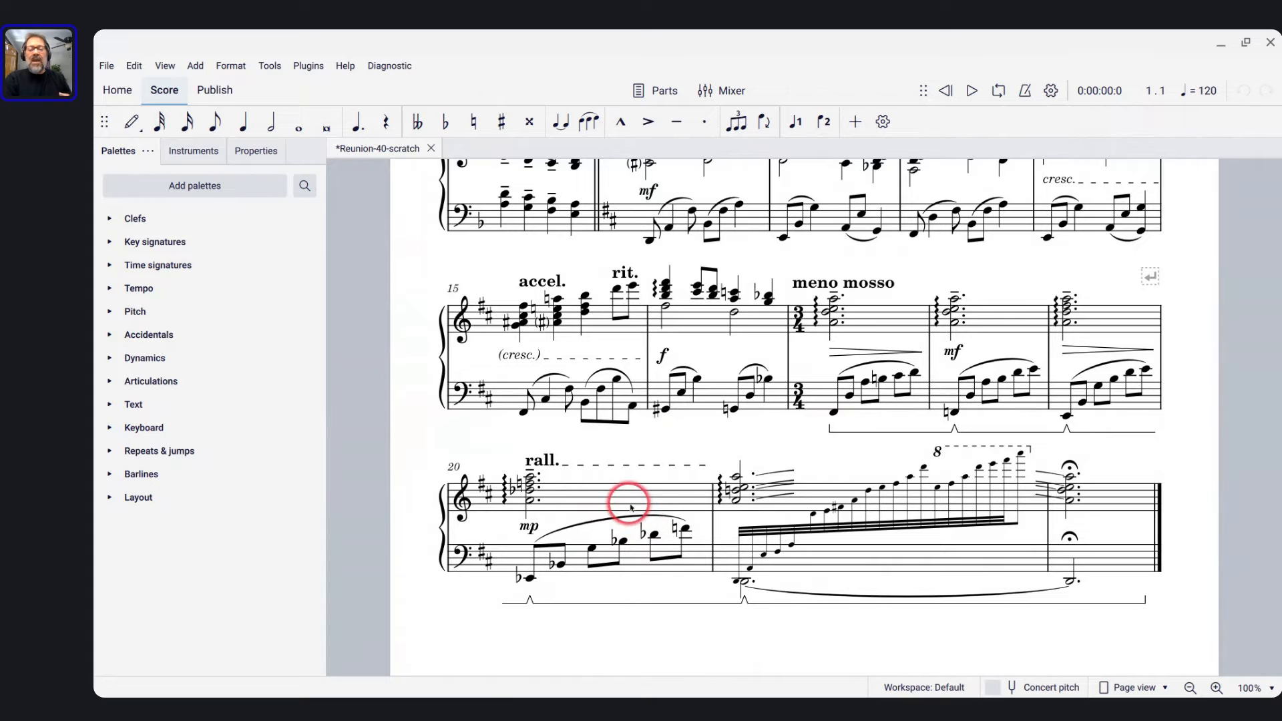
pyautogui.click(631, 504)
pyautogui.press('space')
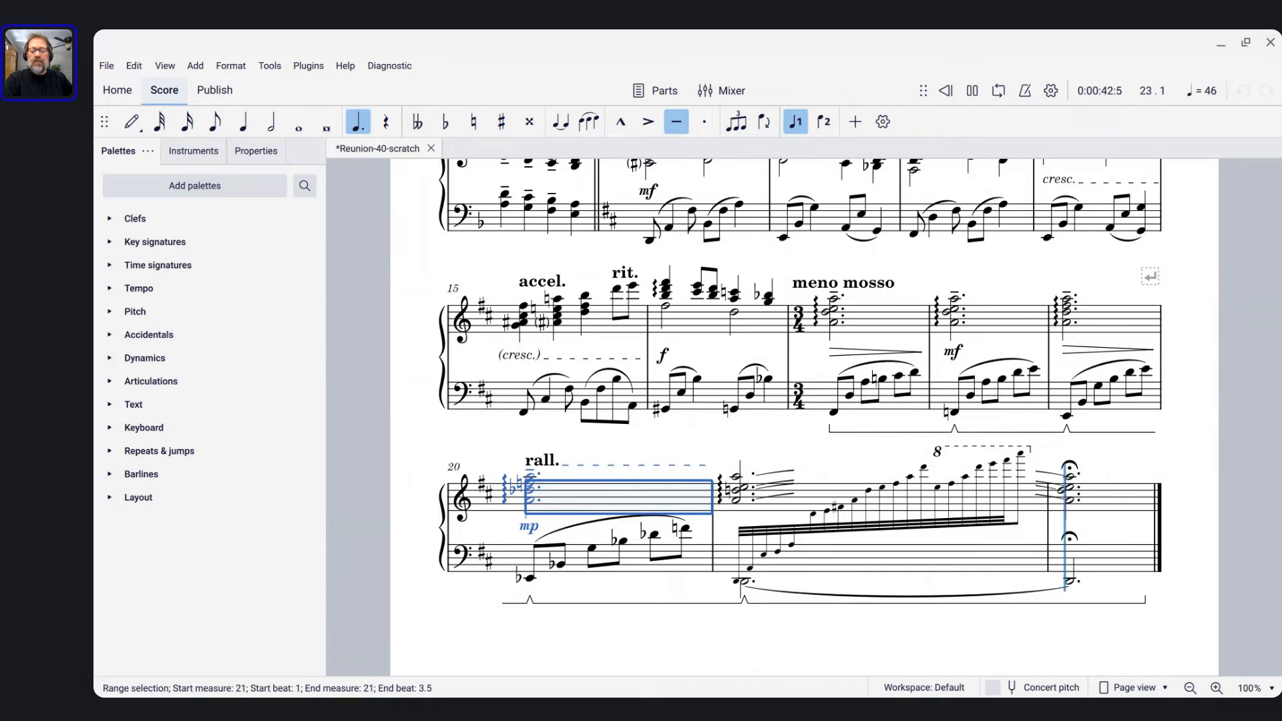
pyautogui.press('space')
pyautogui.click(752, 532)
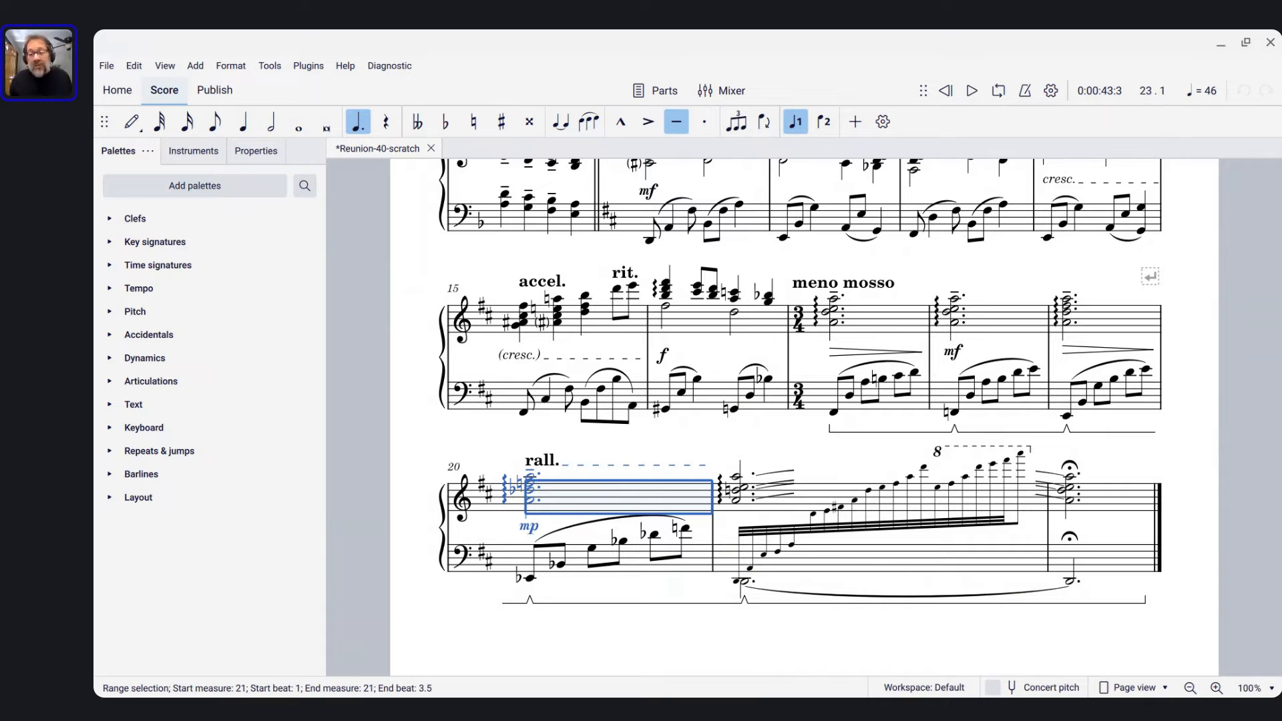
# Minimize the Reunion-40-scratch window and return to the untitled multi-instrument score
pyautogui.hotkey('alt', 'Tab')
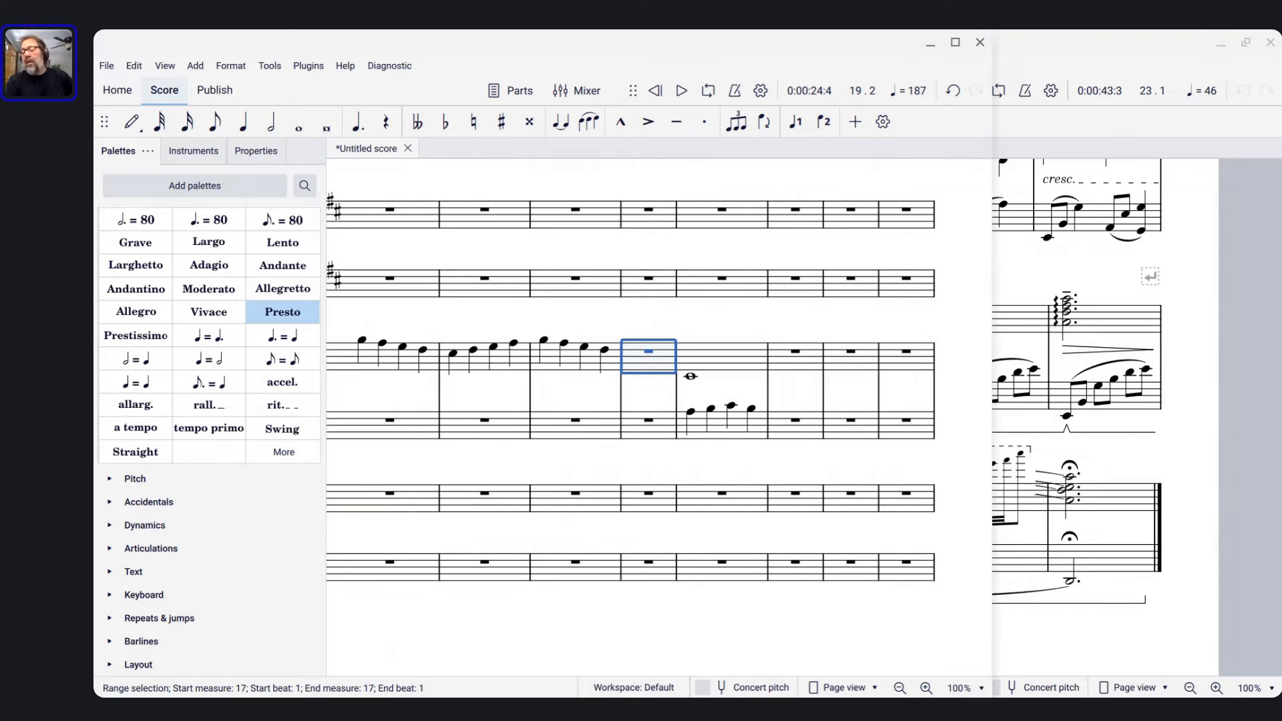
pyautogui.click(1229, 270)
pyautogui.press('super+Down')
pyautogui.press('super+Down')
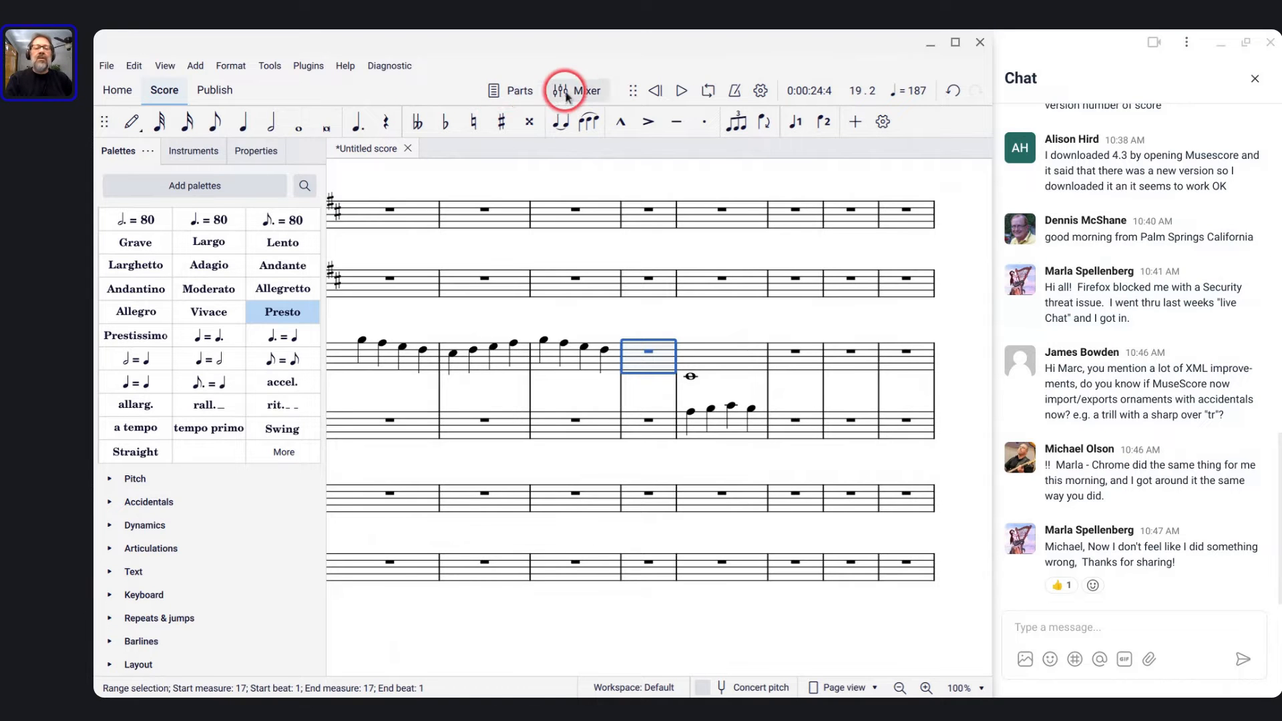
# Open the list of parts, view the available options for the Trumpet in B♭ part and close the list
pyautogui.click(507, 92)
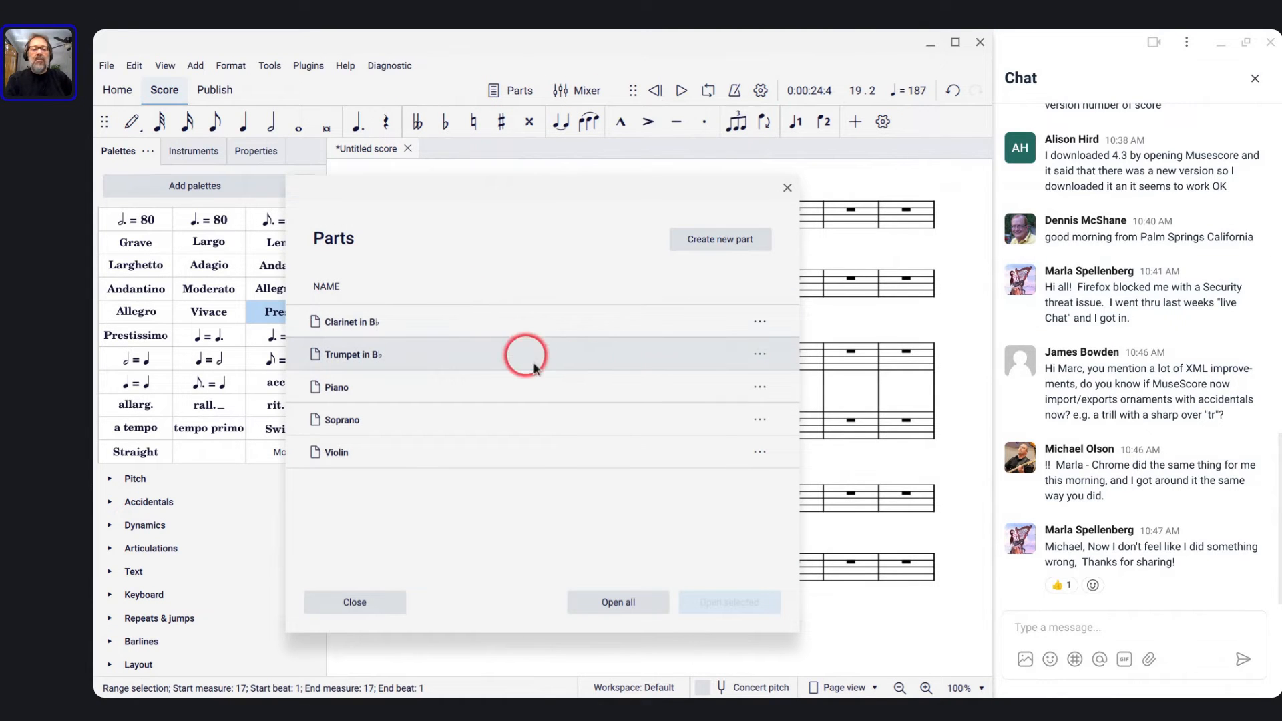
pyautogui.click(759, 355)
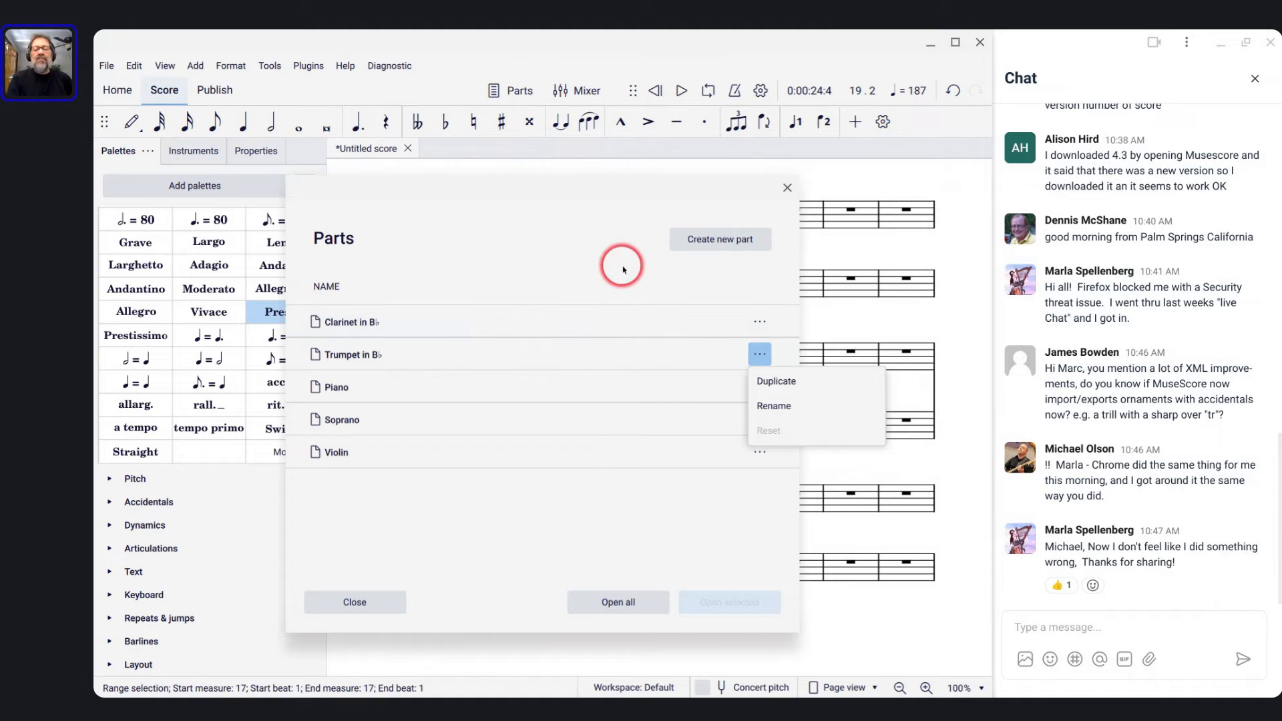
pyautogui.click(787, 188)
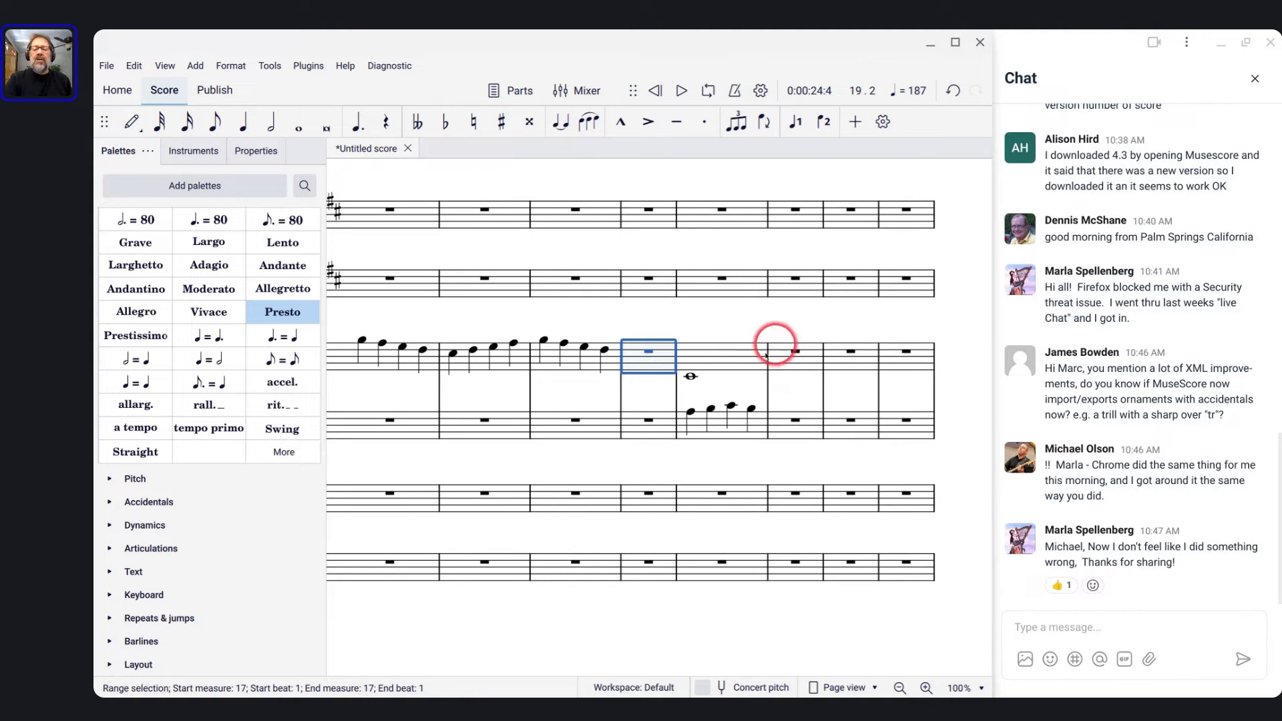
# Enter a whole note C5 in measure 19 of the piano's treble staff
pyautogui.click(792, 354)
pyautogui.press('n')
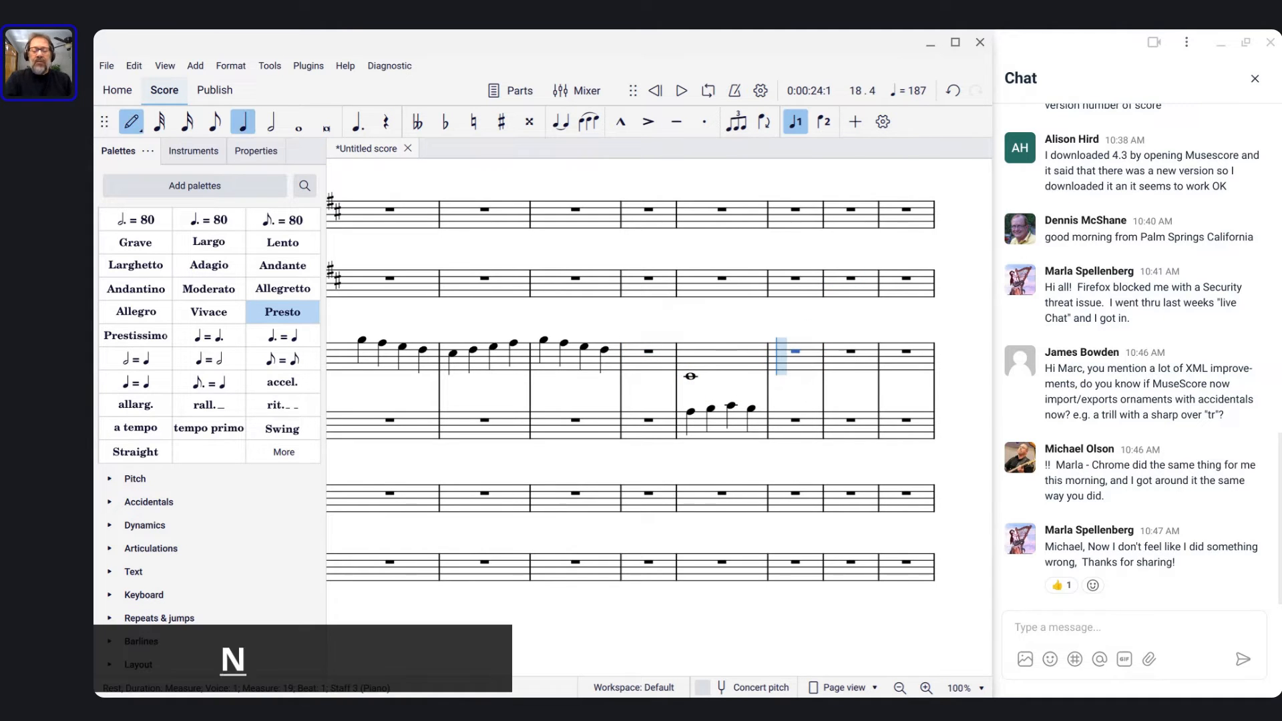
pyautogui.press('7')
pyautogui.press('c')
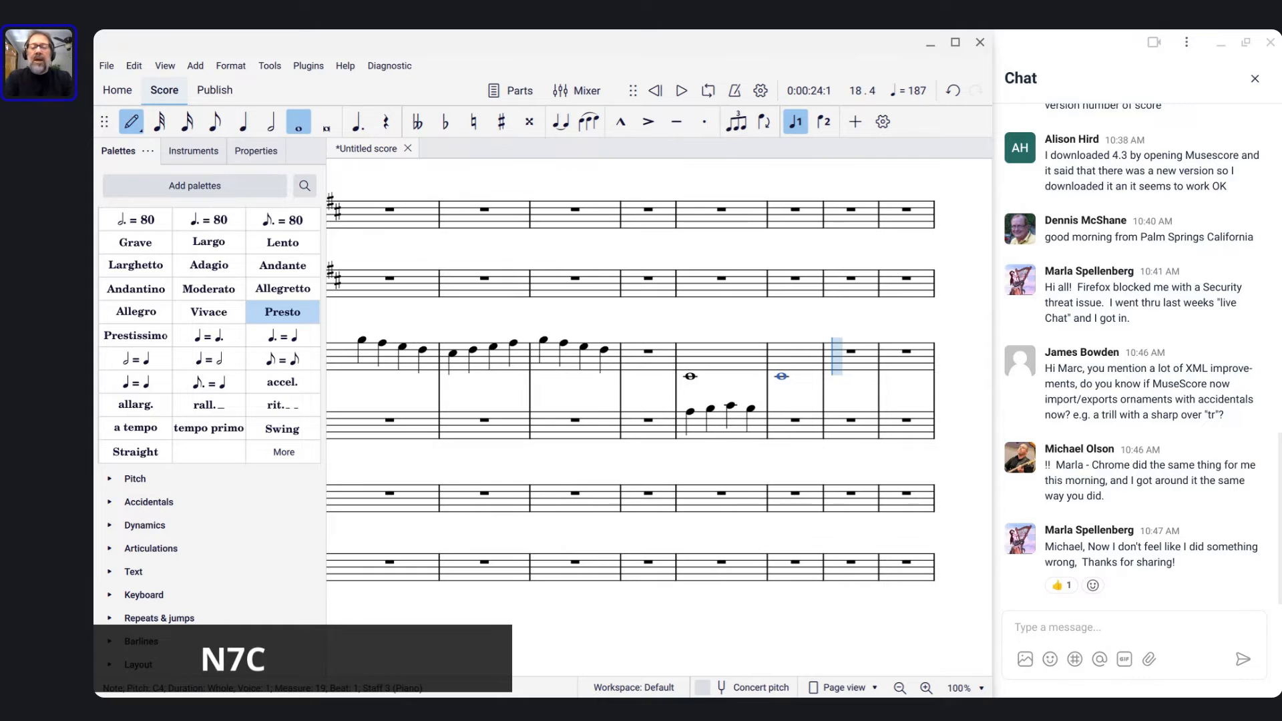
pyautogui.press('Escape')
pyautogui.hotkey('ctrl', 'Up')
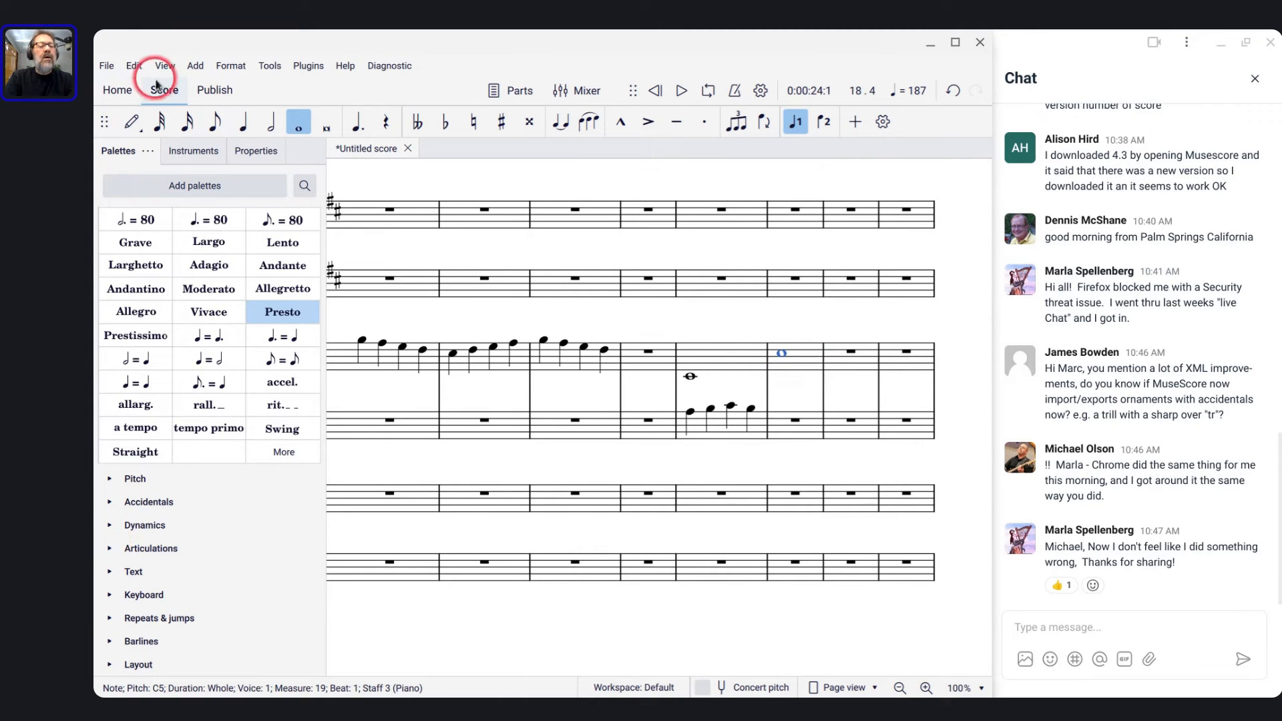
# Switch the workspace from Default to Demo
pyautogui.click(195, 187)
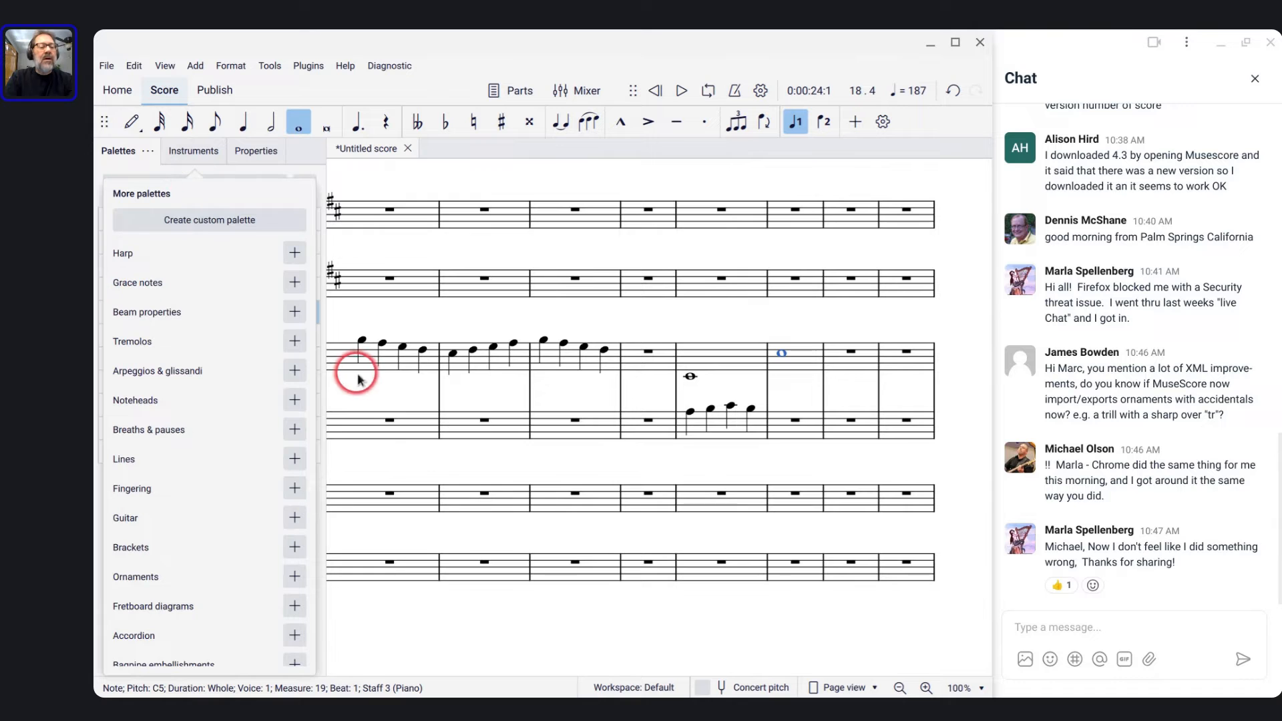
pyautogui.click(428, 571)
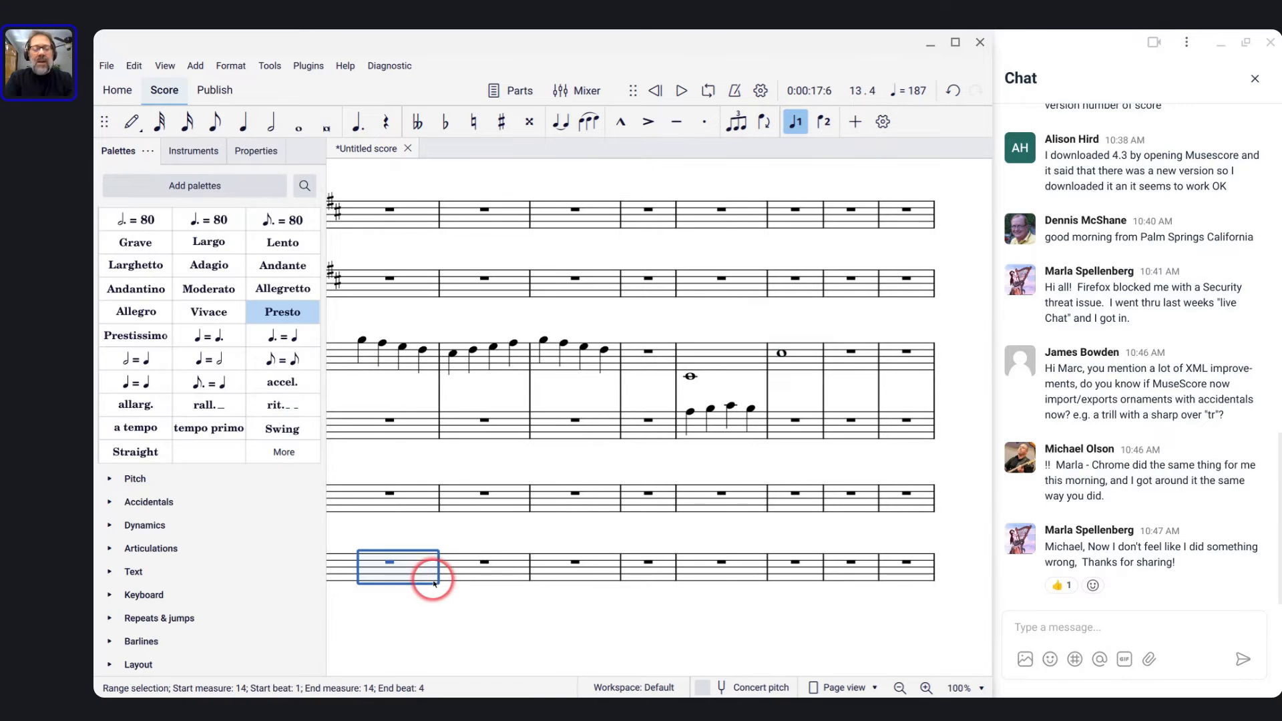
pyautogui.click(632, 688)
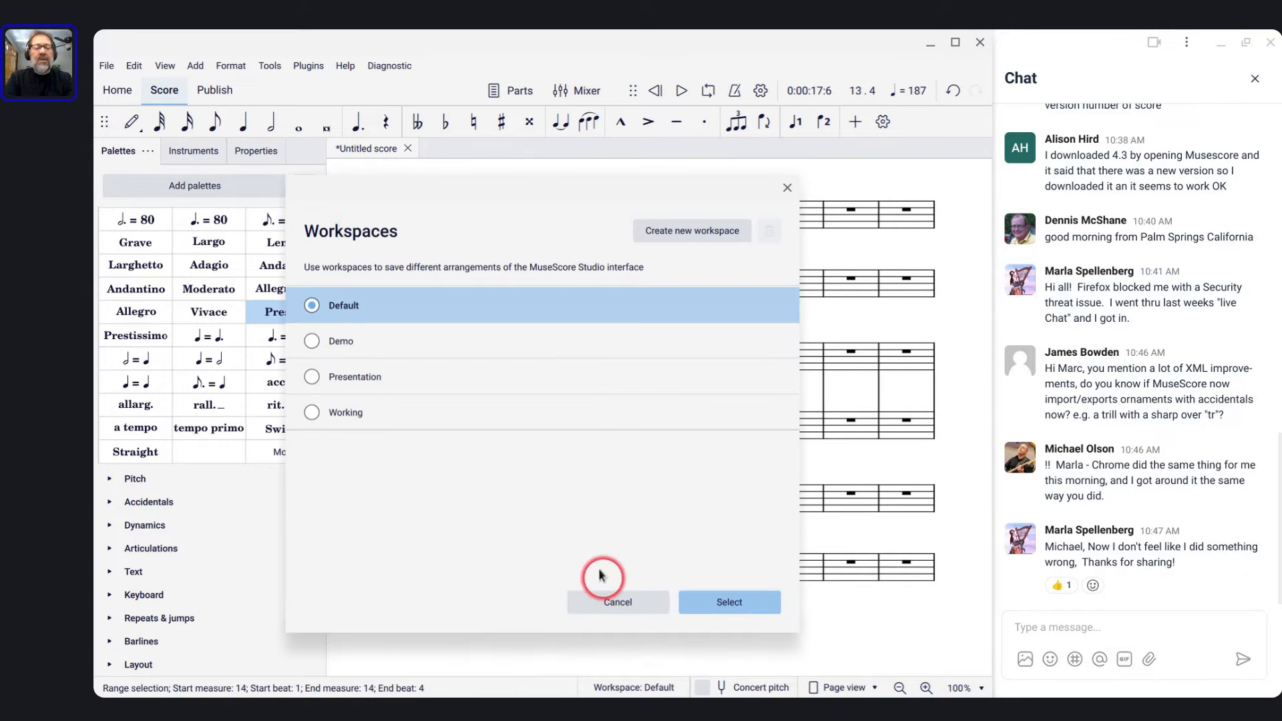
pyautogui.click(311, 410)
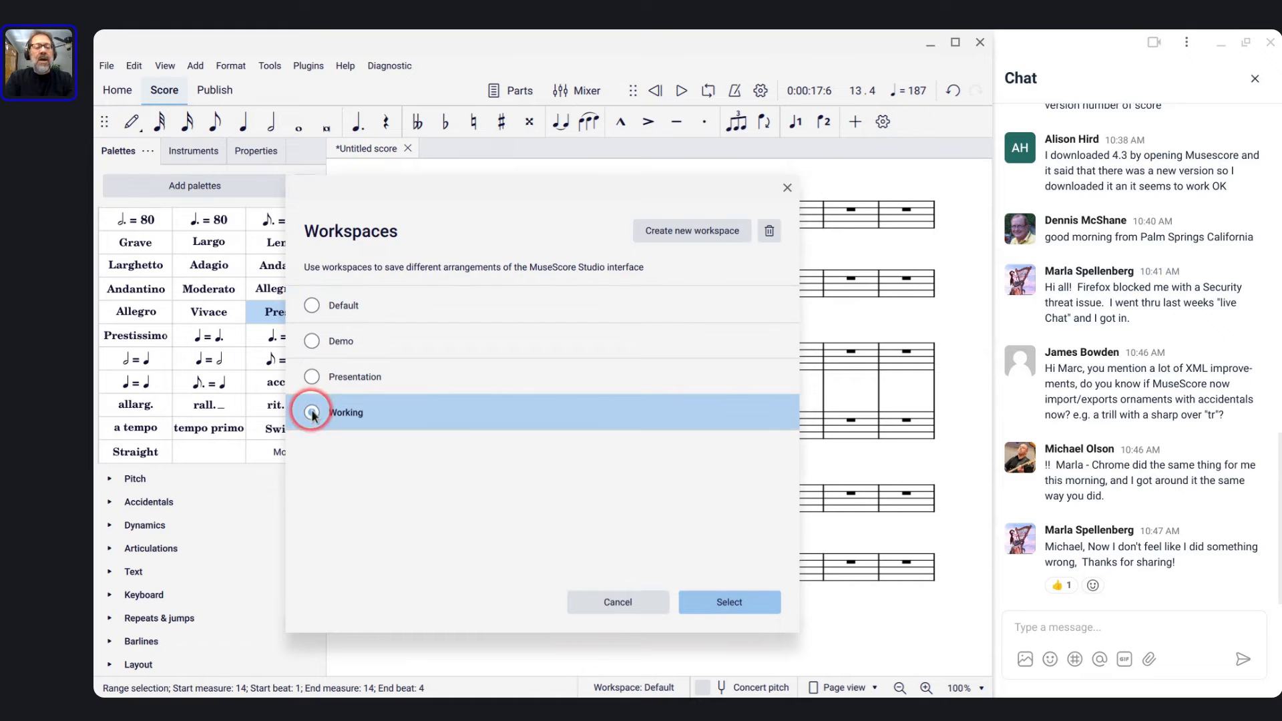
pyautogui.click(311, 341)
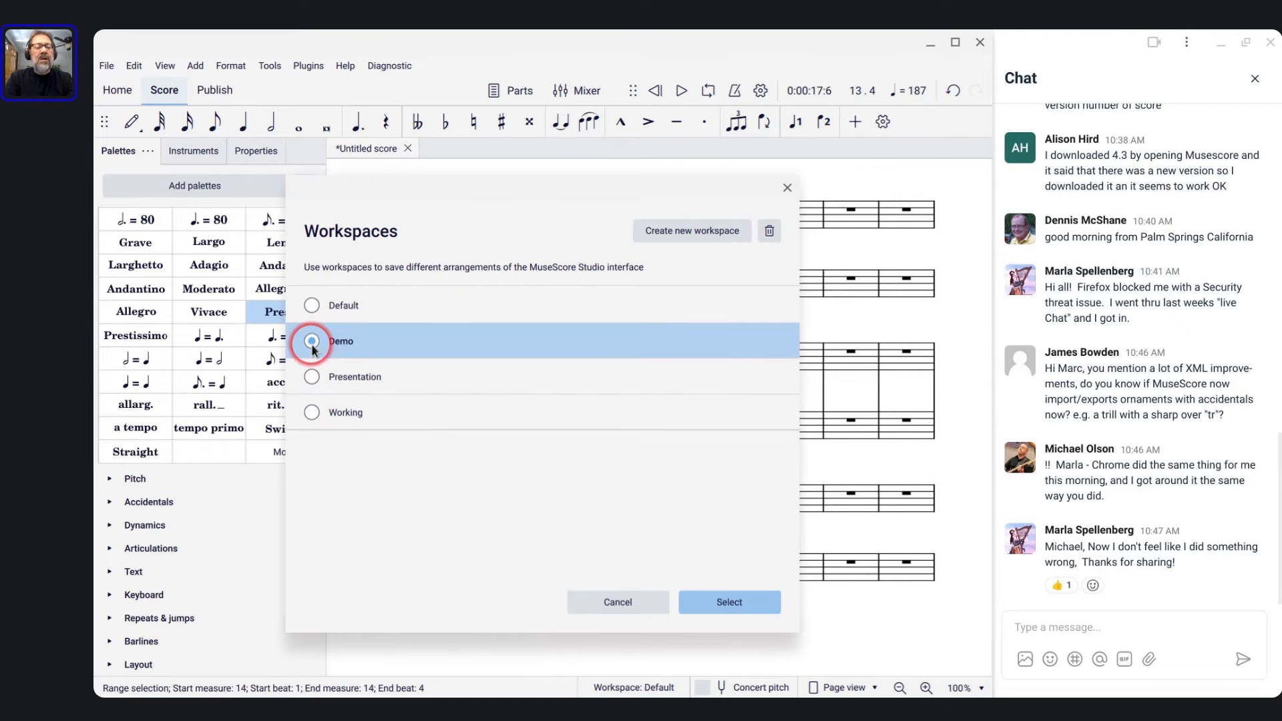
pyautogui.click(712, 618)
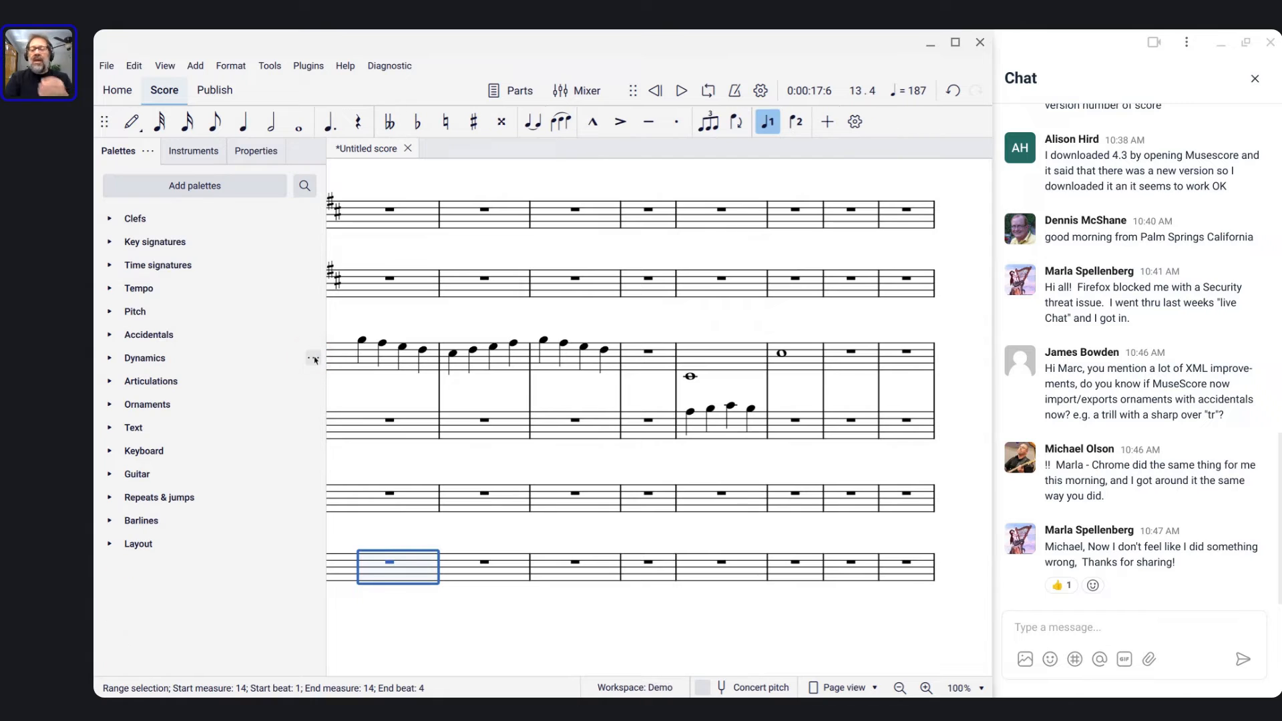
pyautogui.click(198, 187)
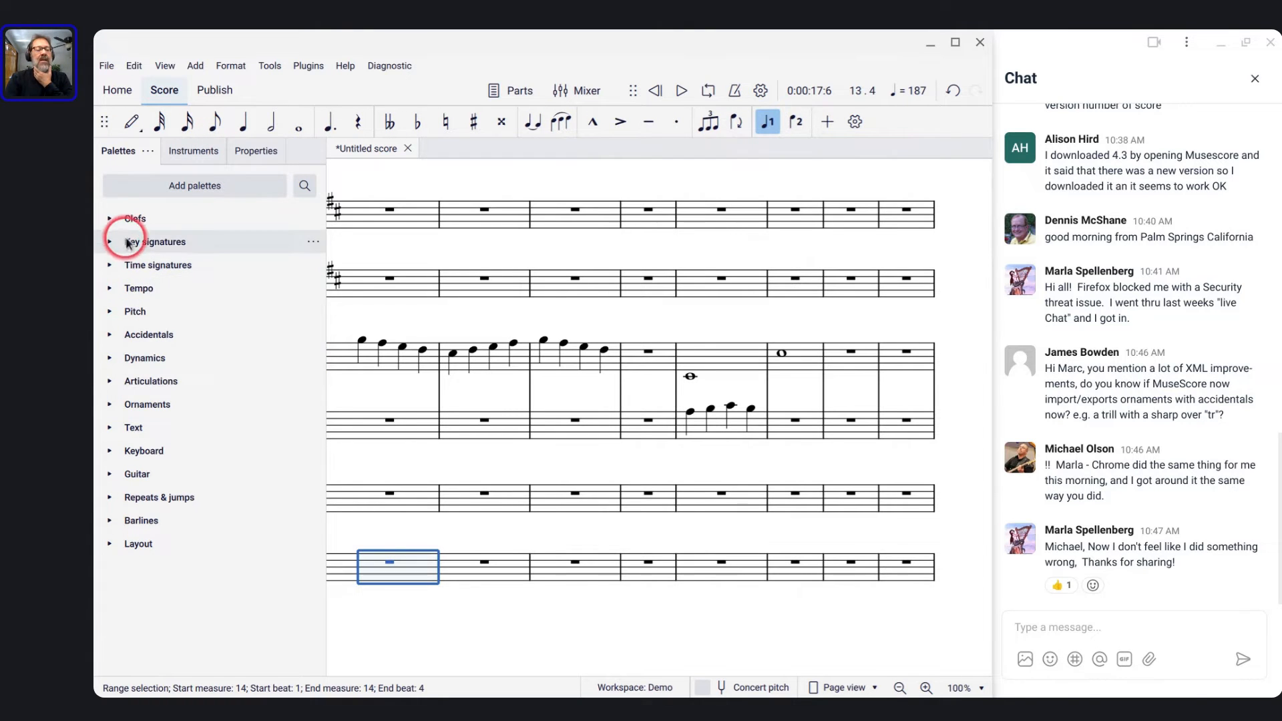
pyautogui.click(145, 188)
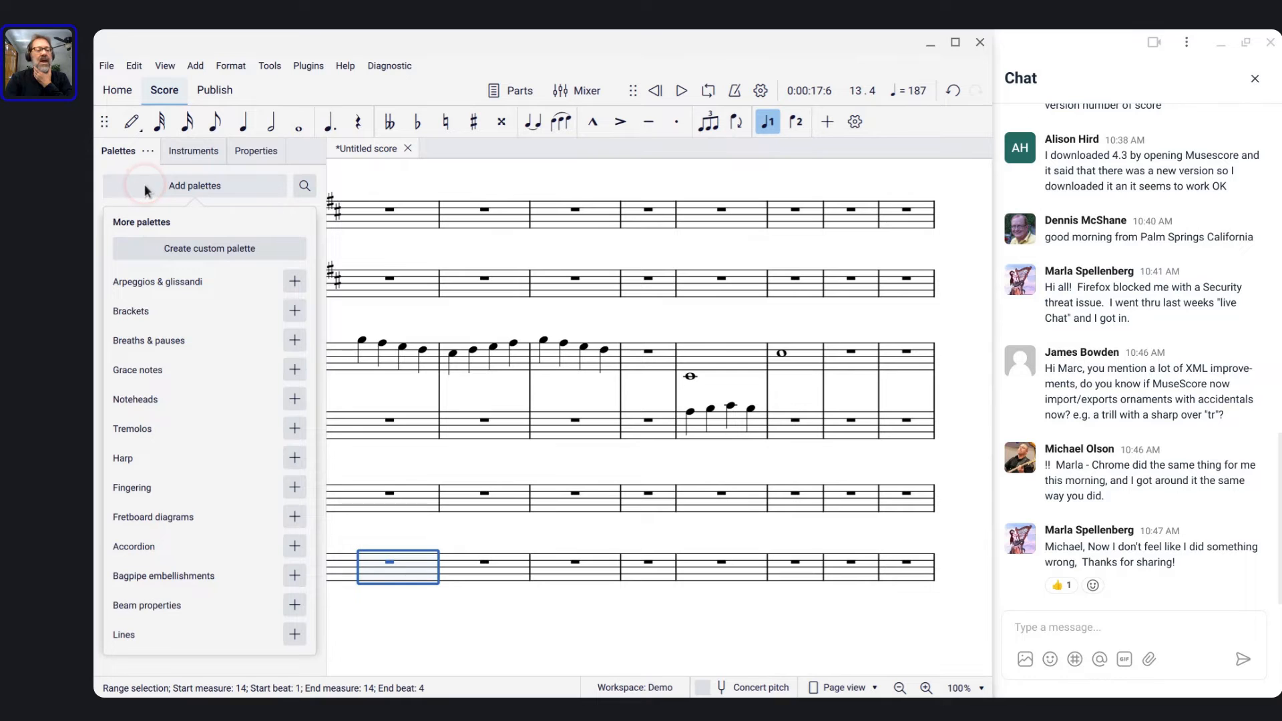
pyautogui.click(172, 251)
pyautogui.click(509, 452)
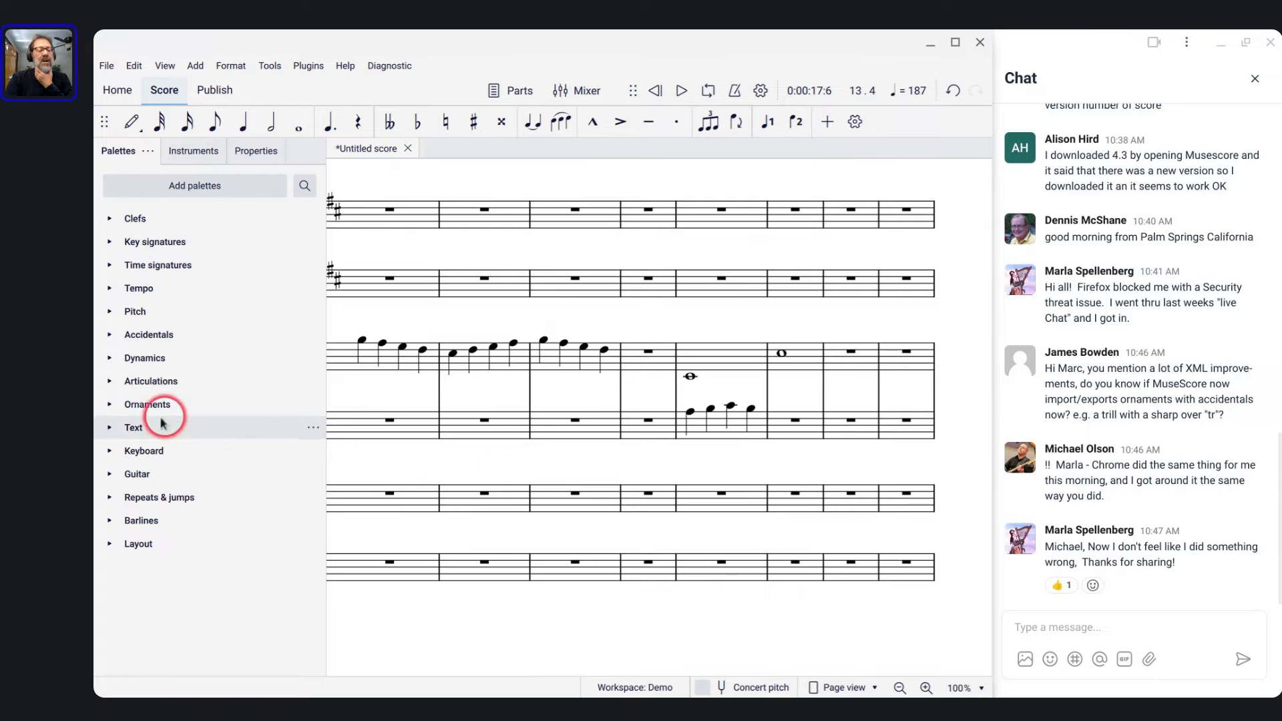
# Add a trill line from the Ornaments palette to the whole note in measure 19 and set its interval to Minor
pyautogui.click(111, 404)
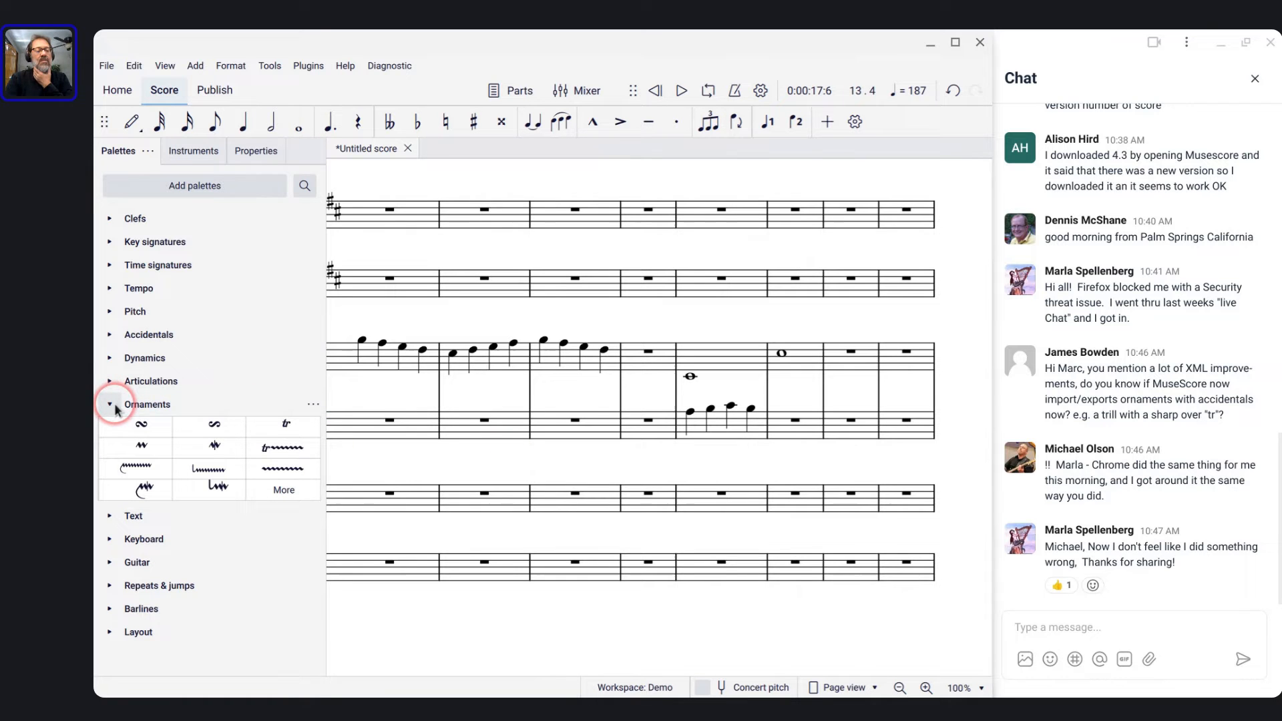
pyautogui.click(263, 456)
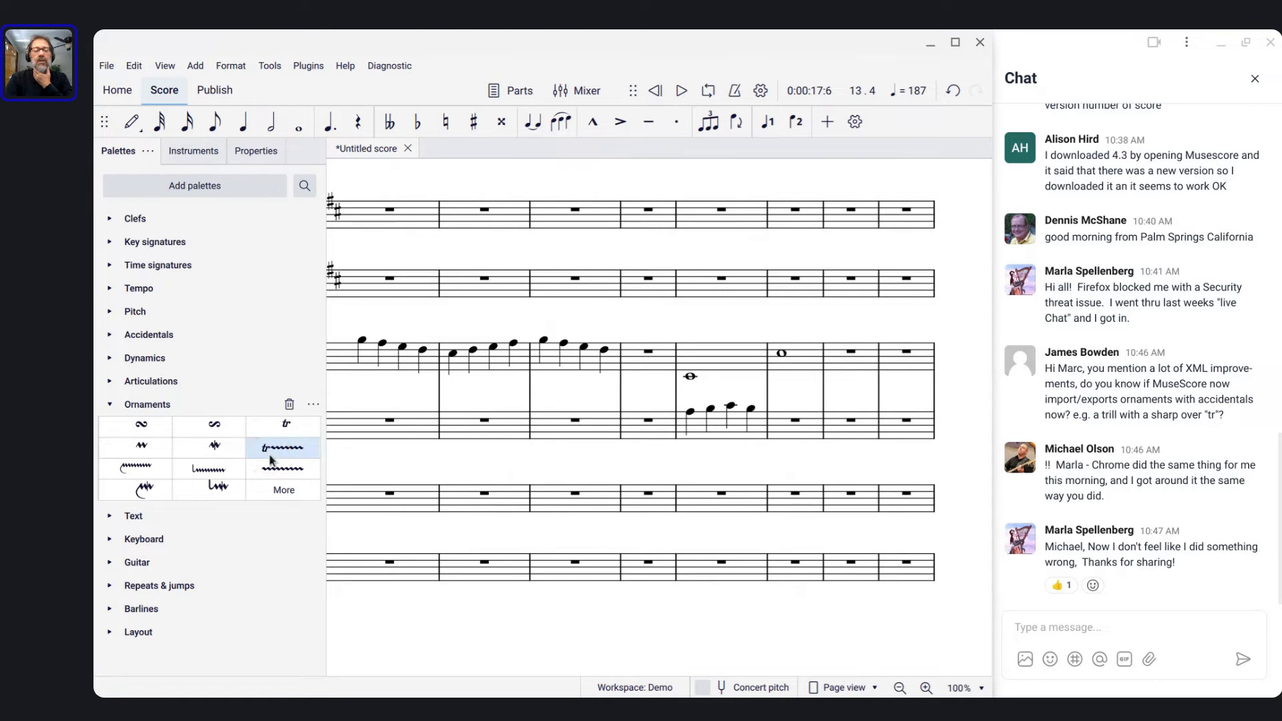
pyautogui.moveTo(270, 459); pyautogui.dragTo(803, 349)
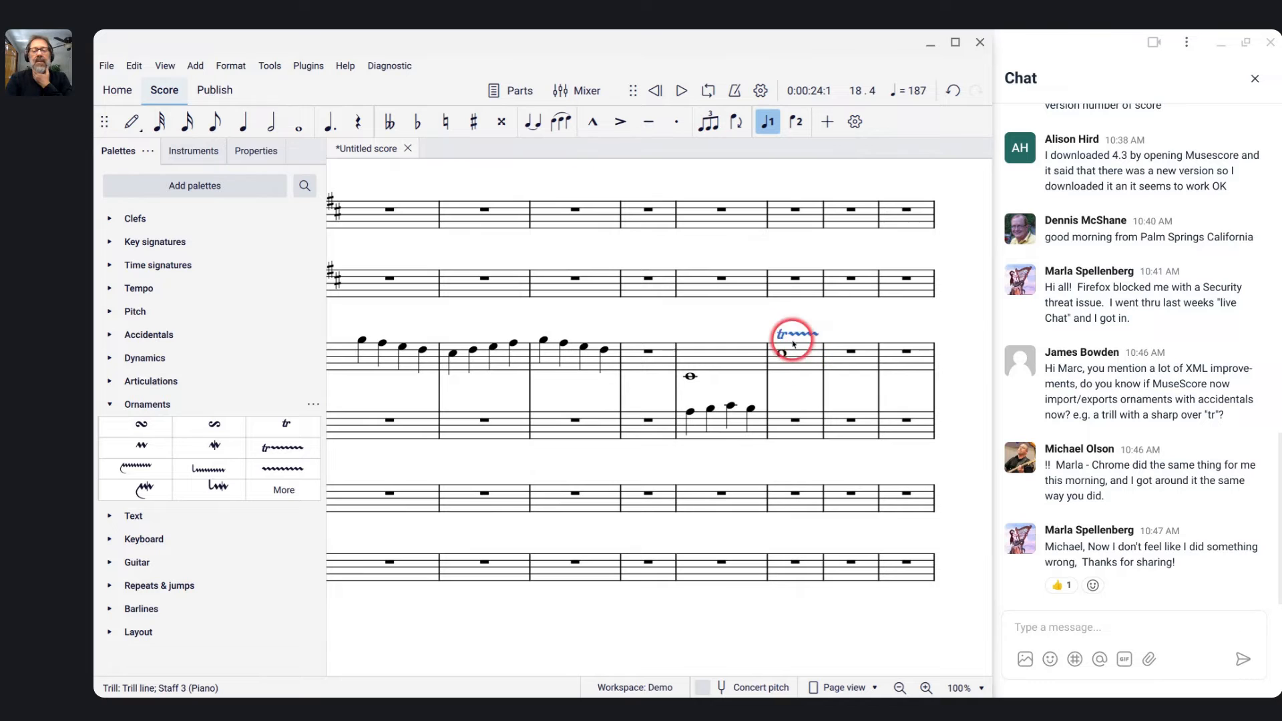
pyautogui.click(243, 148)
pyautogui.click(139, 365)
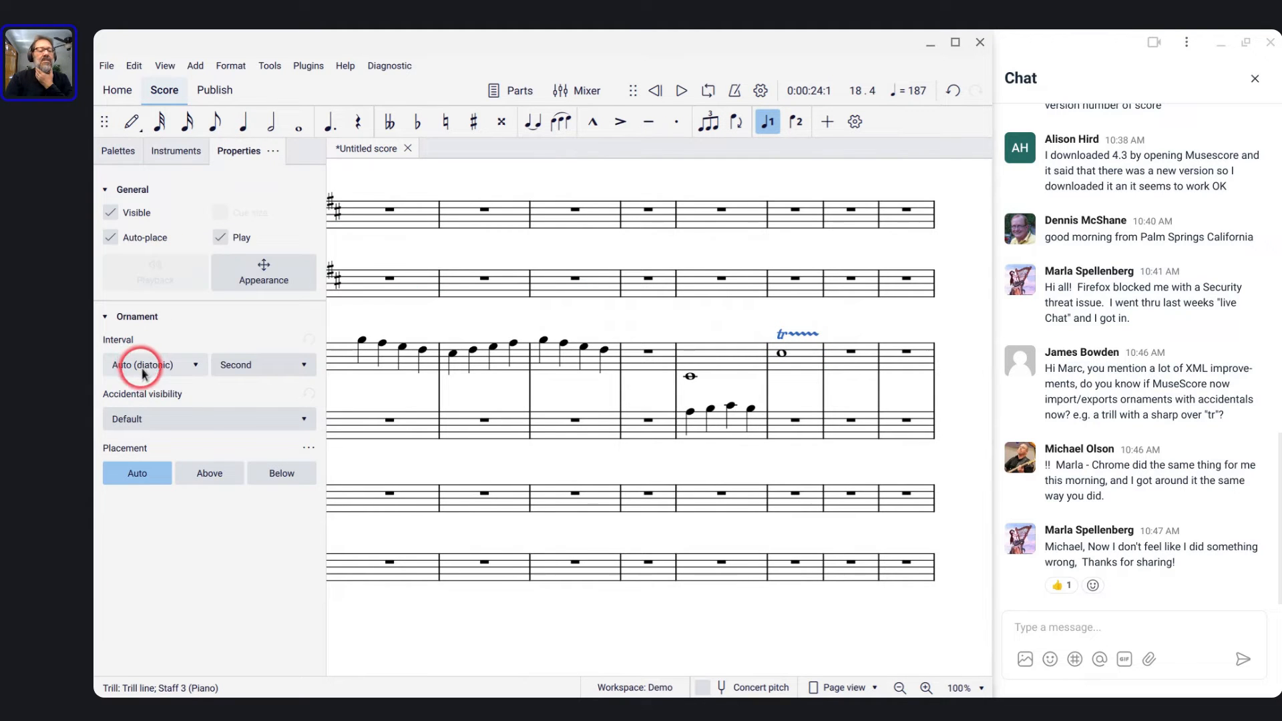
pyautogui.click(133, 439)
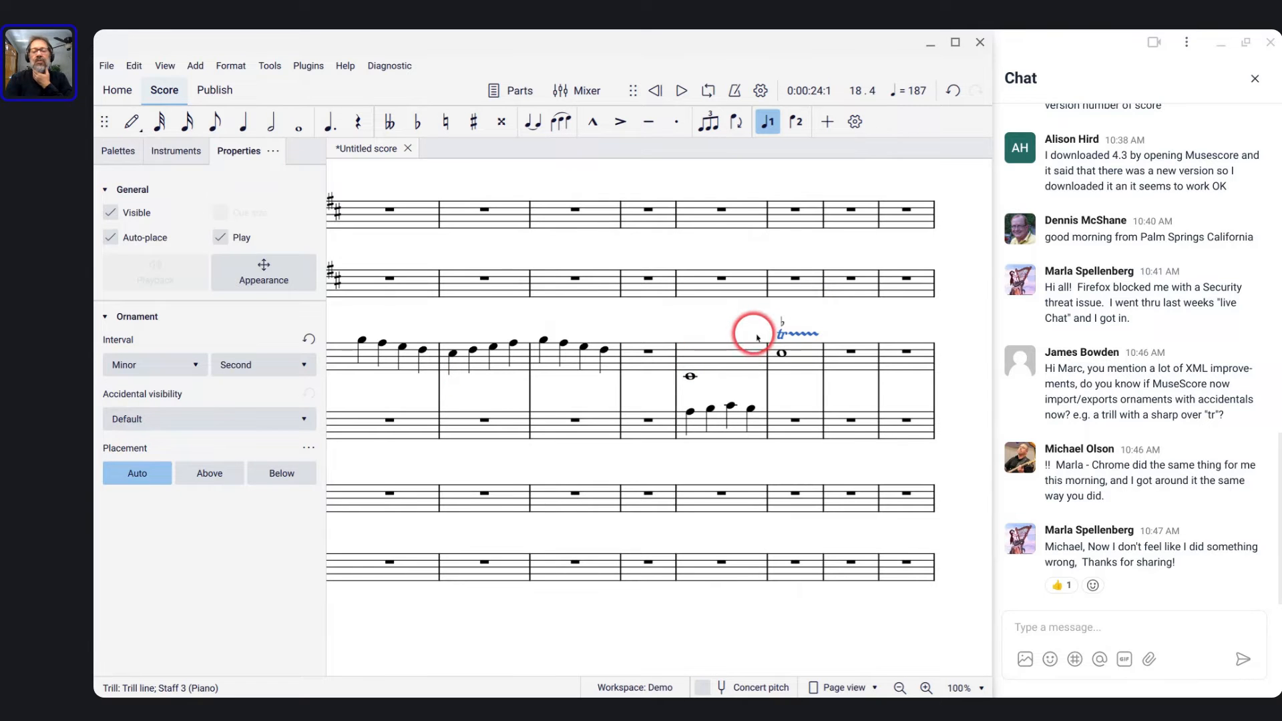
# Enter a quarter note B4 at the start of measure 20 in the piano's treble staff
pyautogui.click(833, 362)
pyautogui.press('n')
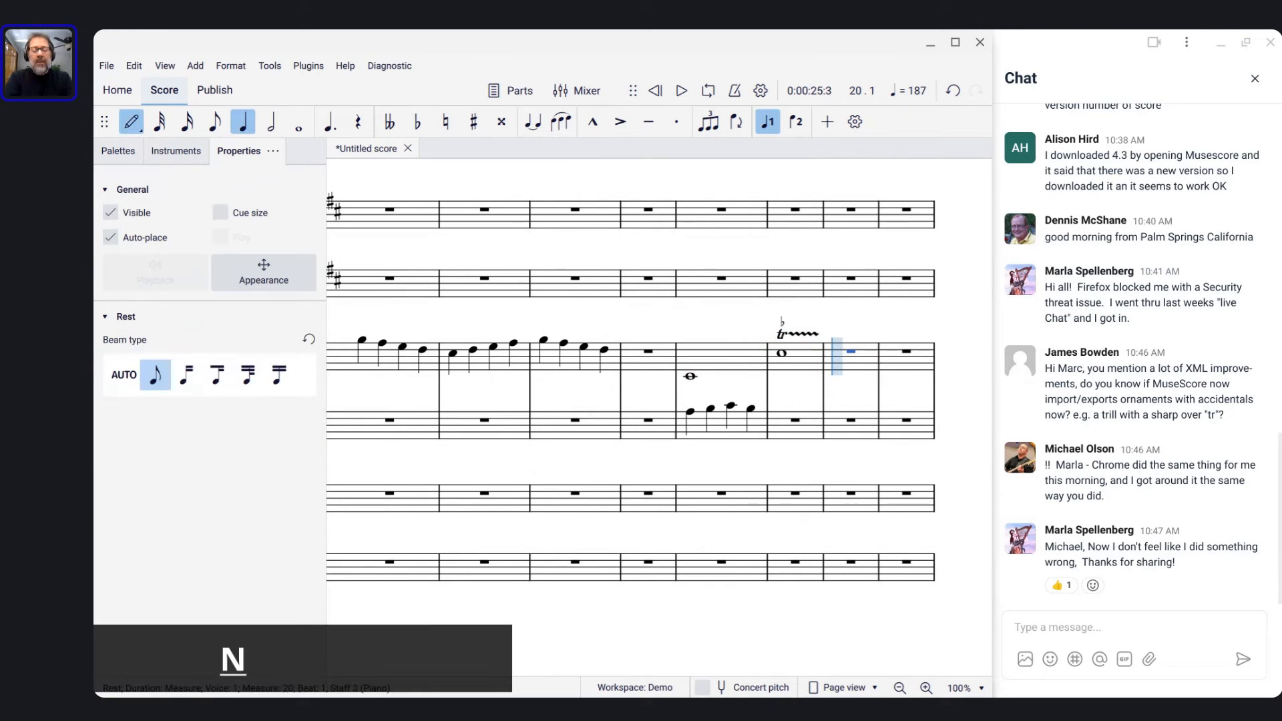
pyautogui.press('b')
pyautogui.press('Escape')
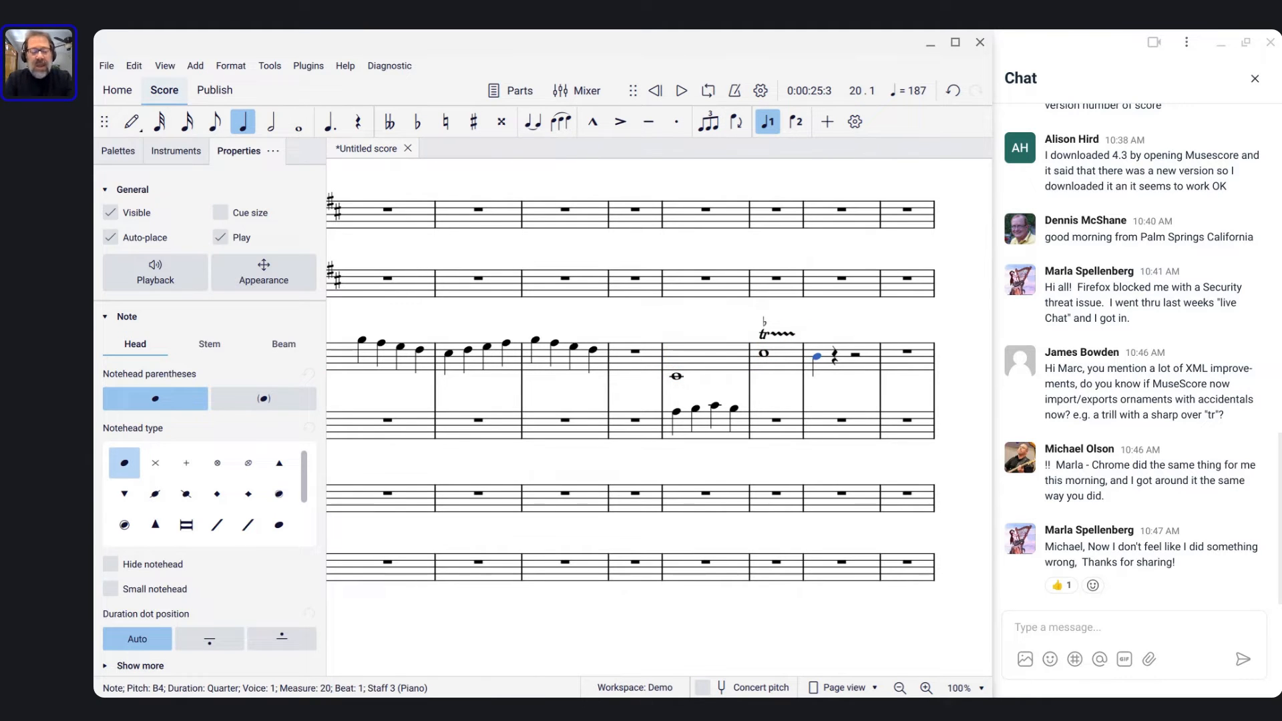
# Export the main score in MusicXML format as a compressed .mxl file with all layout included
pyautogui.click(109, 66)
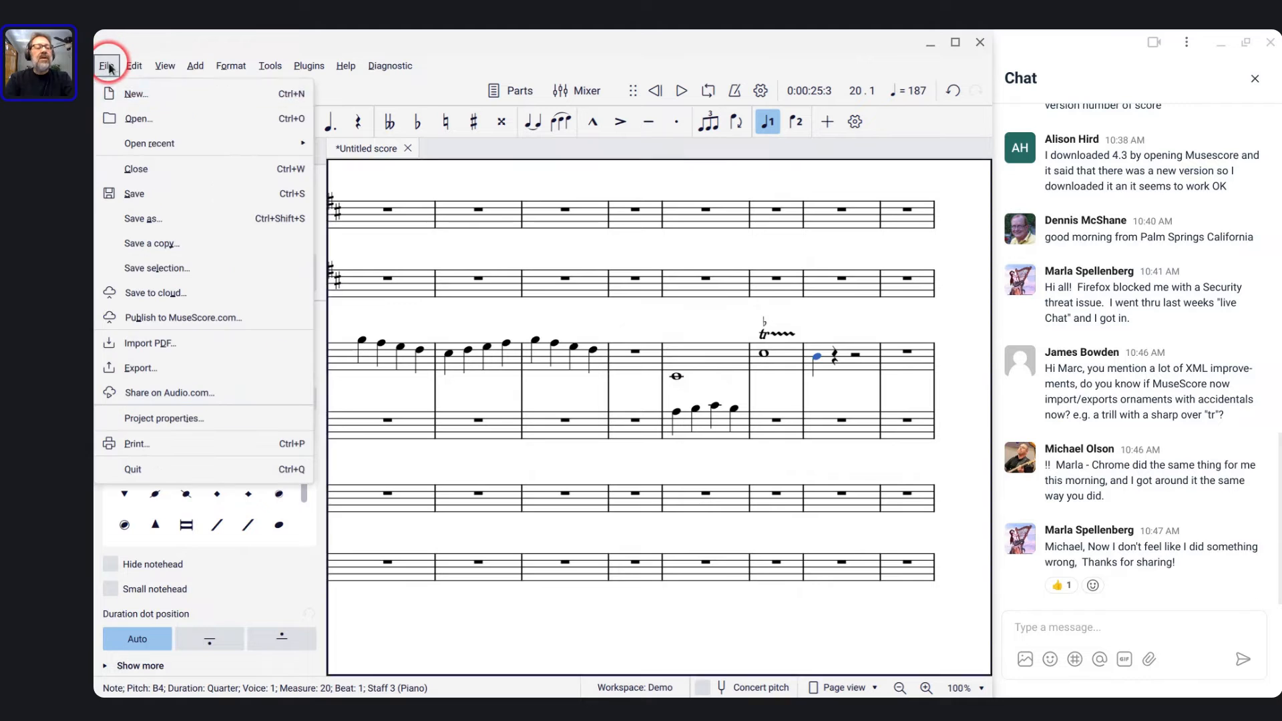
pyautogui.click(131, 367)
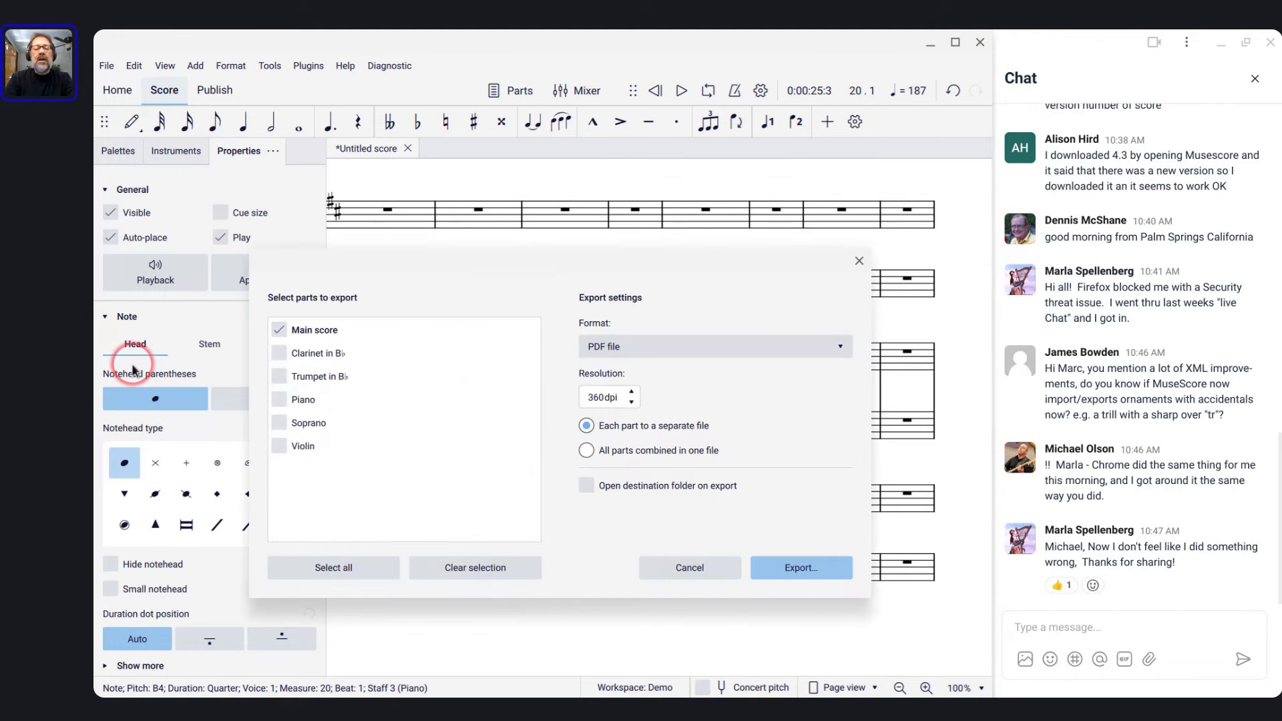
pyautogui.click(666, 351)
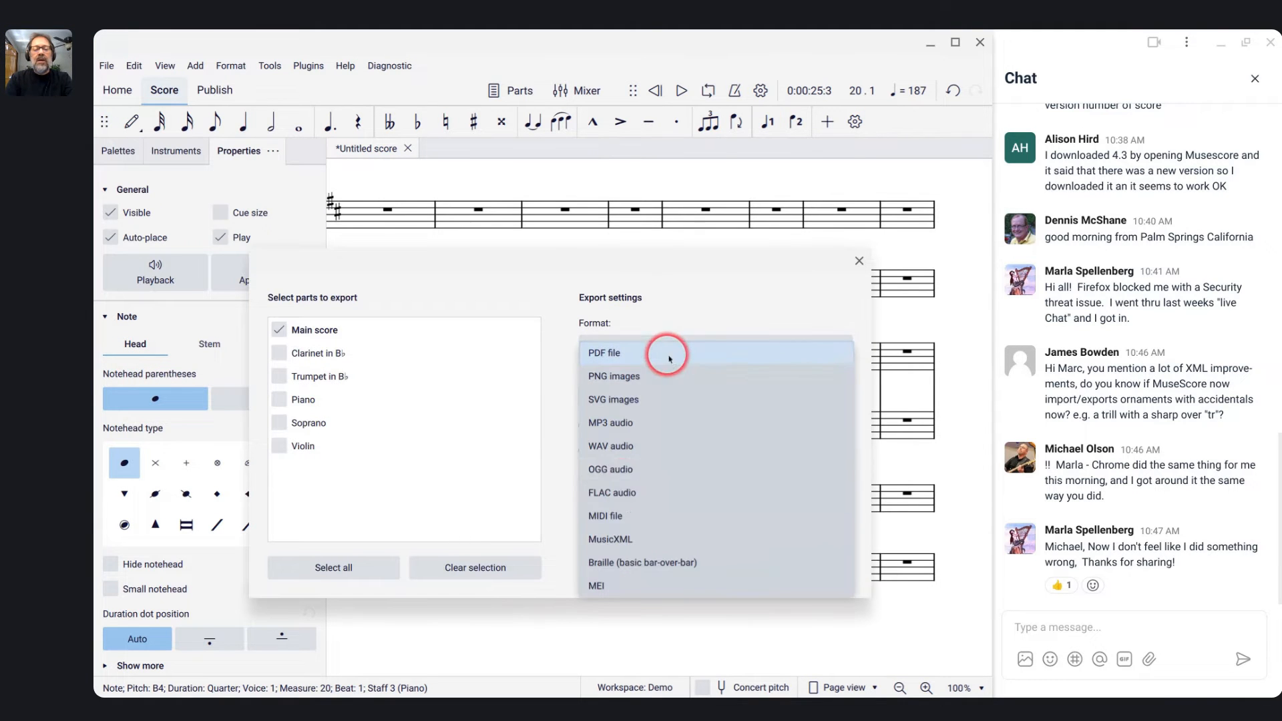
pyautogui.click(599, 538)
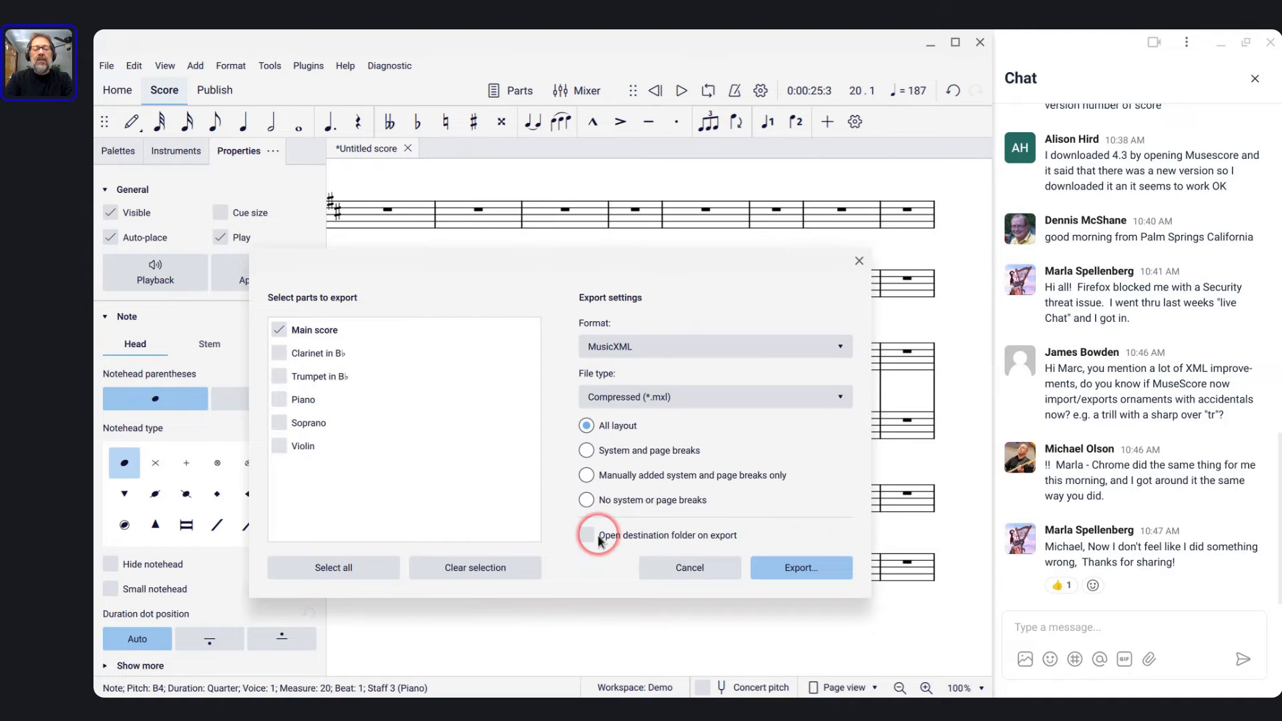
pyautogui.click(787, 570)
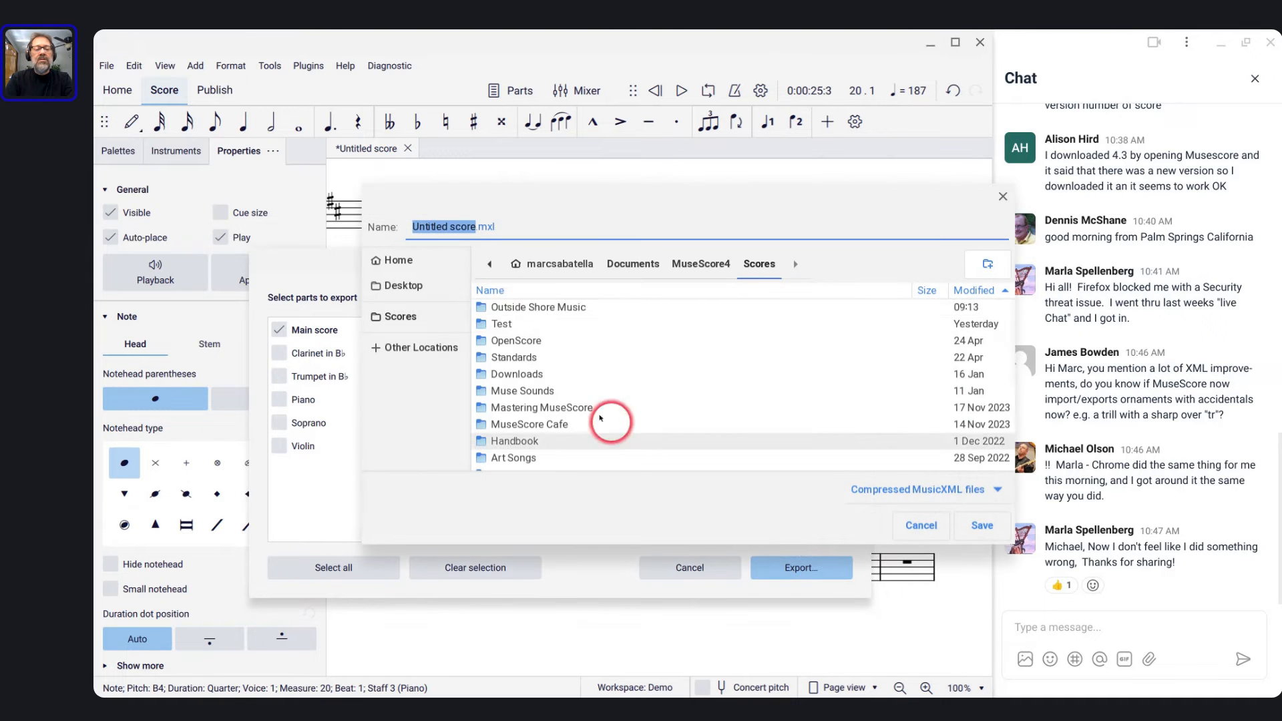
# Save the exported MusicXML file as trill.mxl in the Test folder
pyautogui.doubleClick(509, 323)
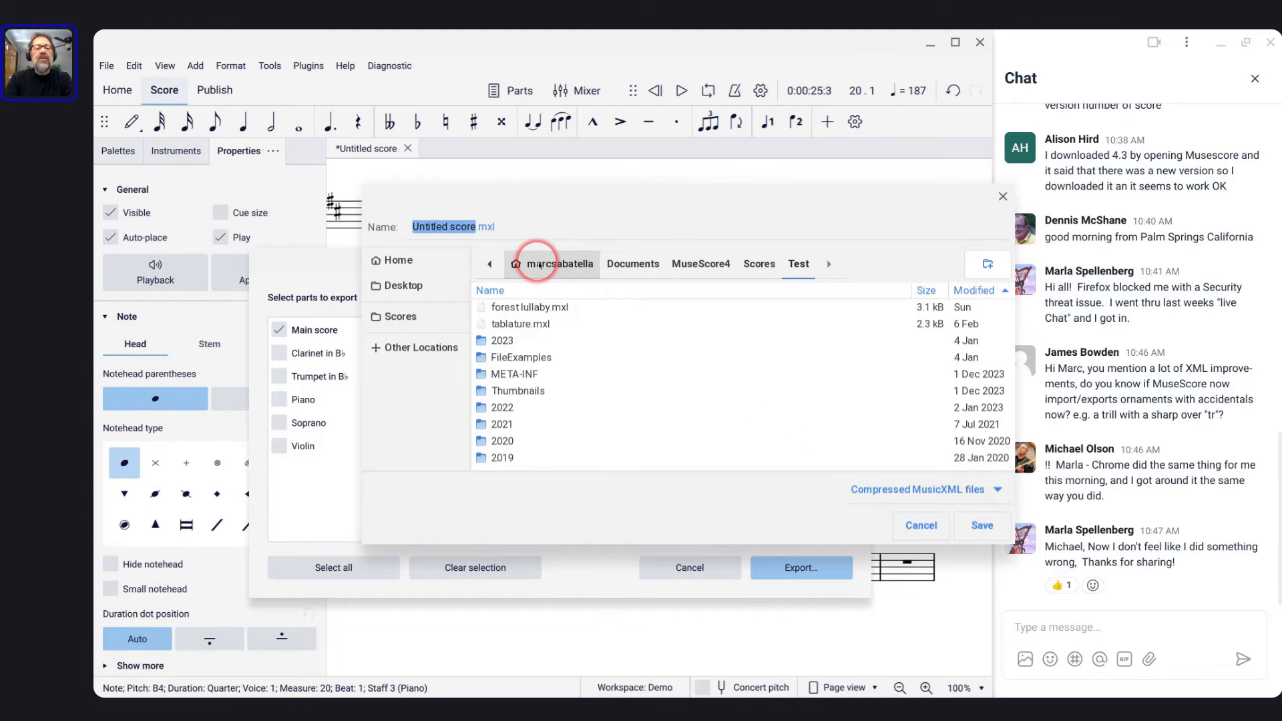
pyautogui.write('tri')
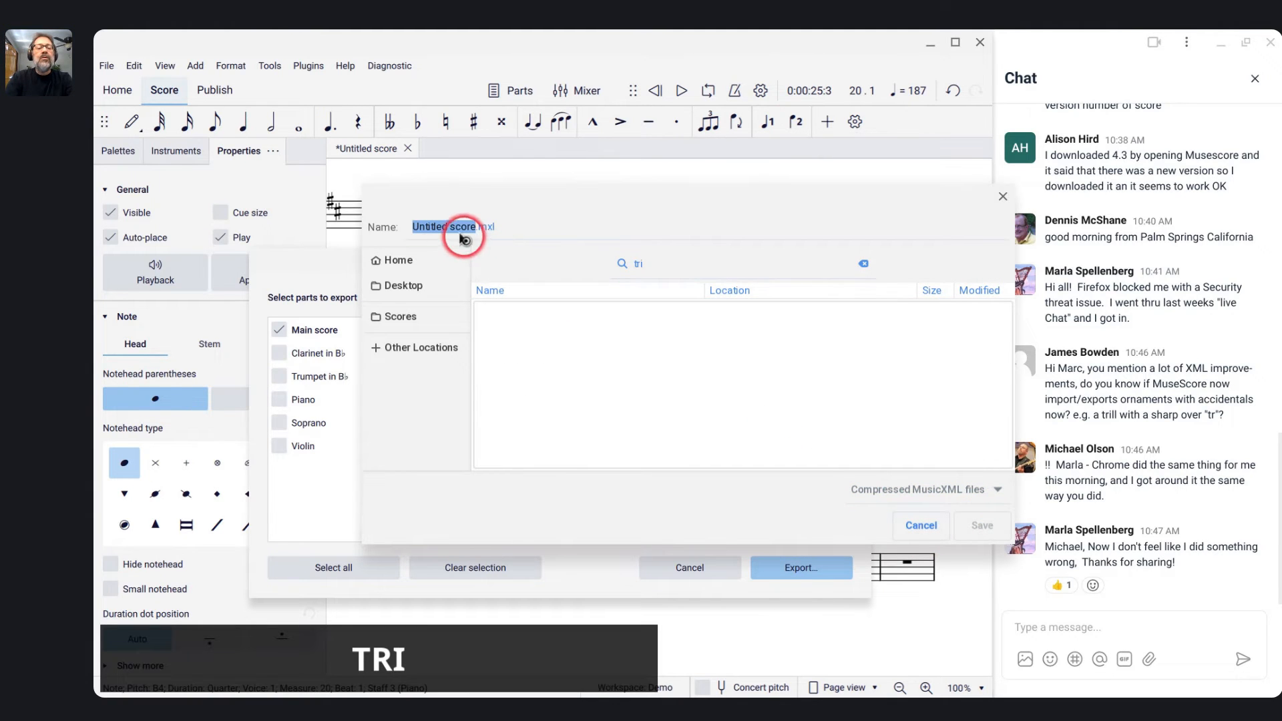
pyautogui.click(462, 235)
pyautogui.press('Right')
pyautogui.press('Right')
pyautogui.press('Right')
pyautogui.press('Right')
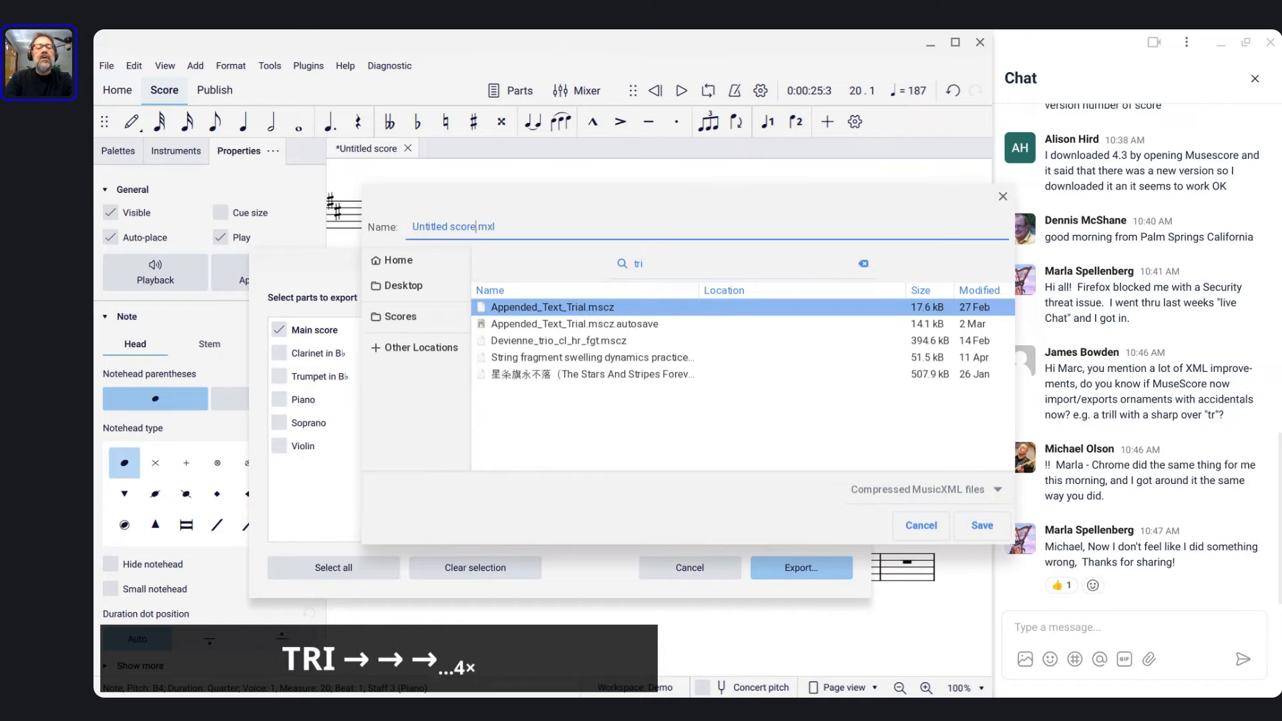
pyautogui.hotkey('shift', 'Home')
pyautogui.write('trill')
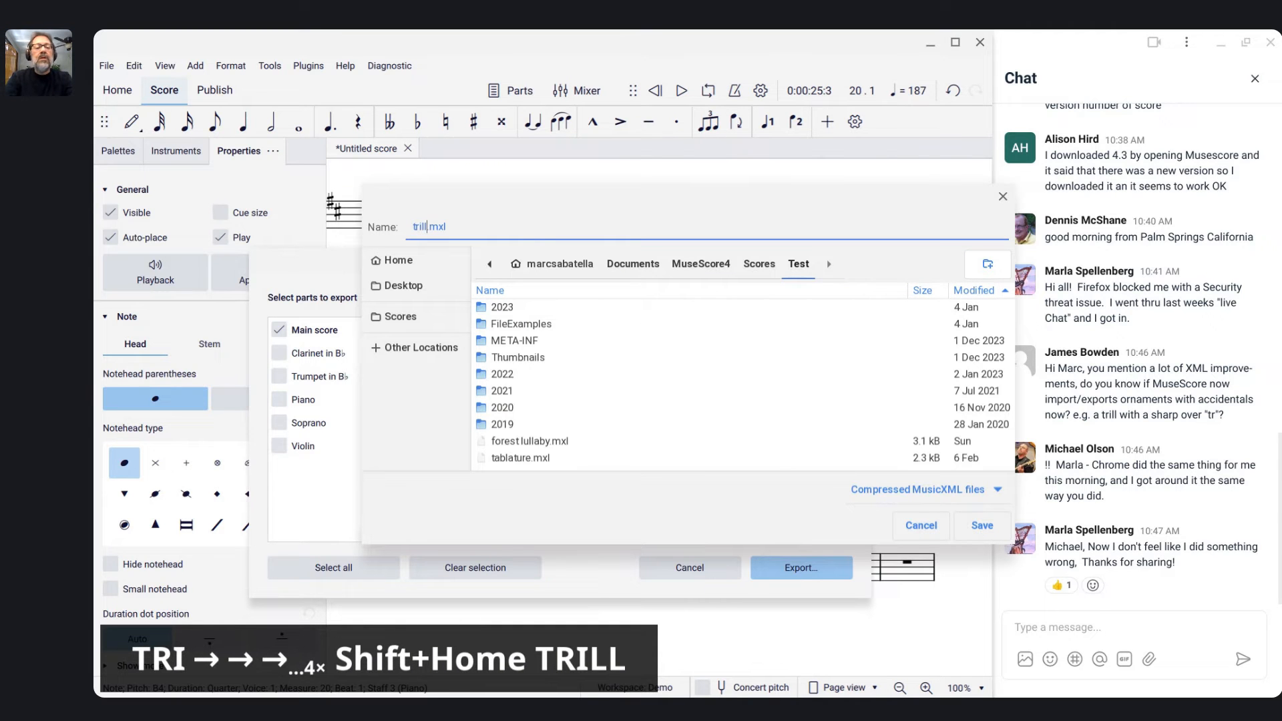
pyautogui.press('Return')
pyautogui.click(649, 264)
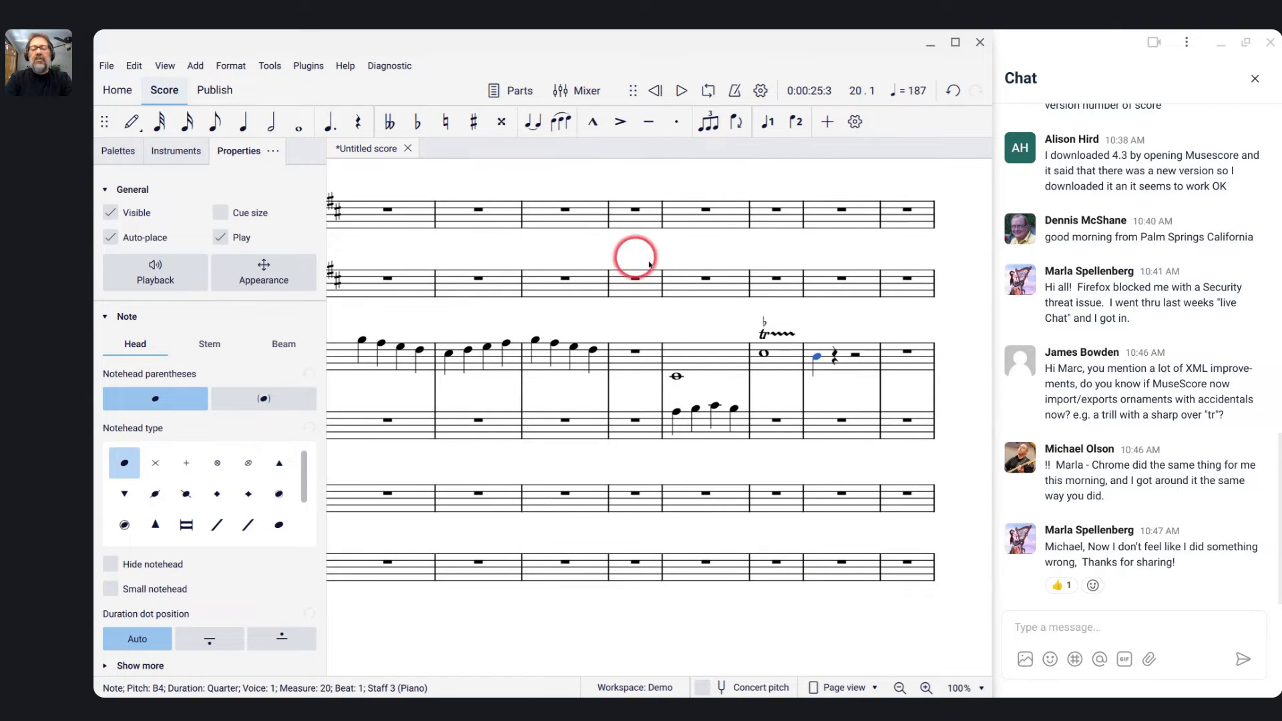
# Open the exported trill.mxl file from the Test folder
pyautogui.hotkey('ctrl', 'o')
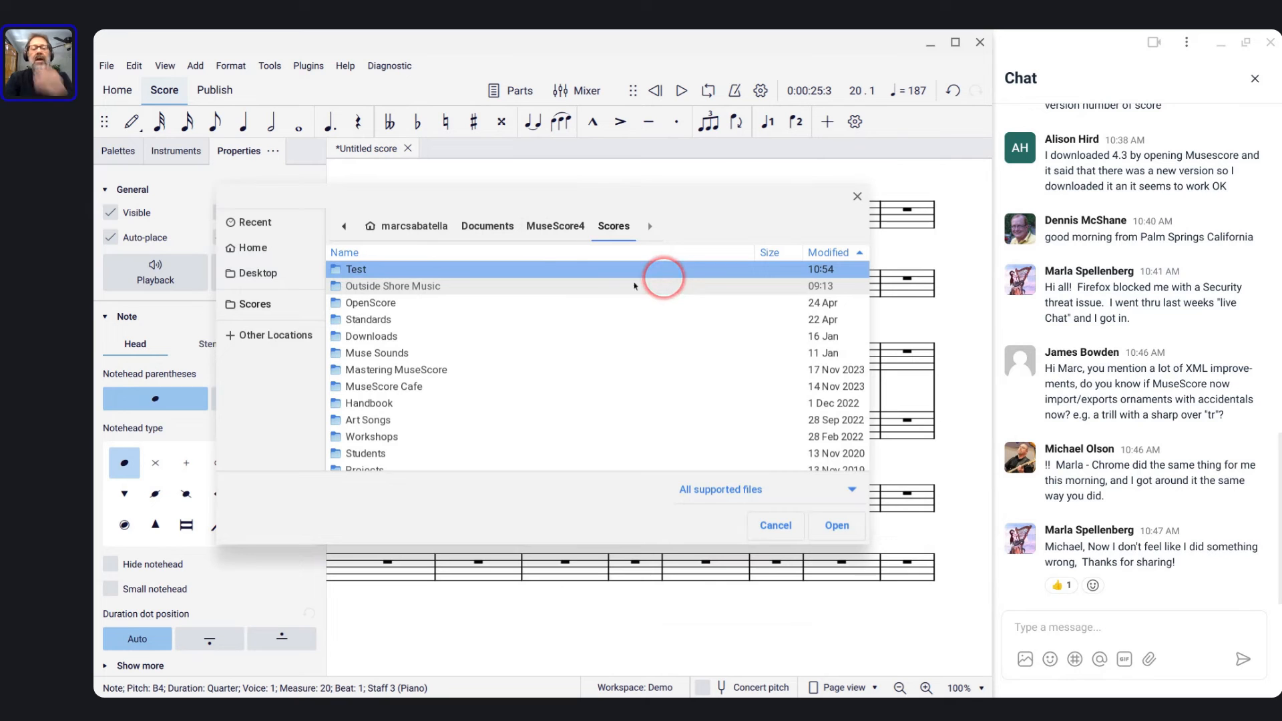
pyautogui.doubleClick(444, 269)
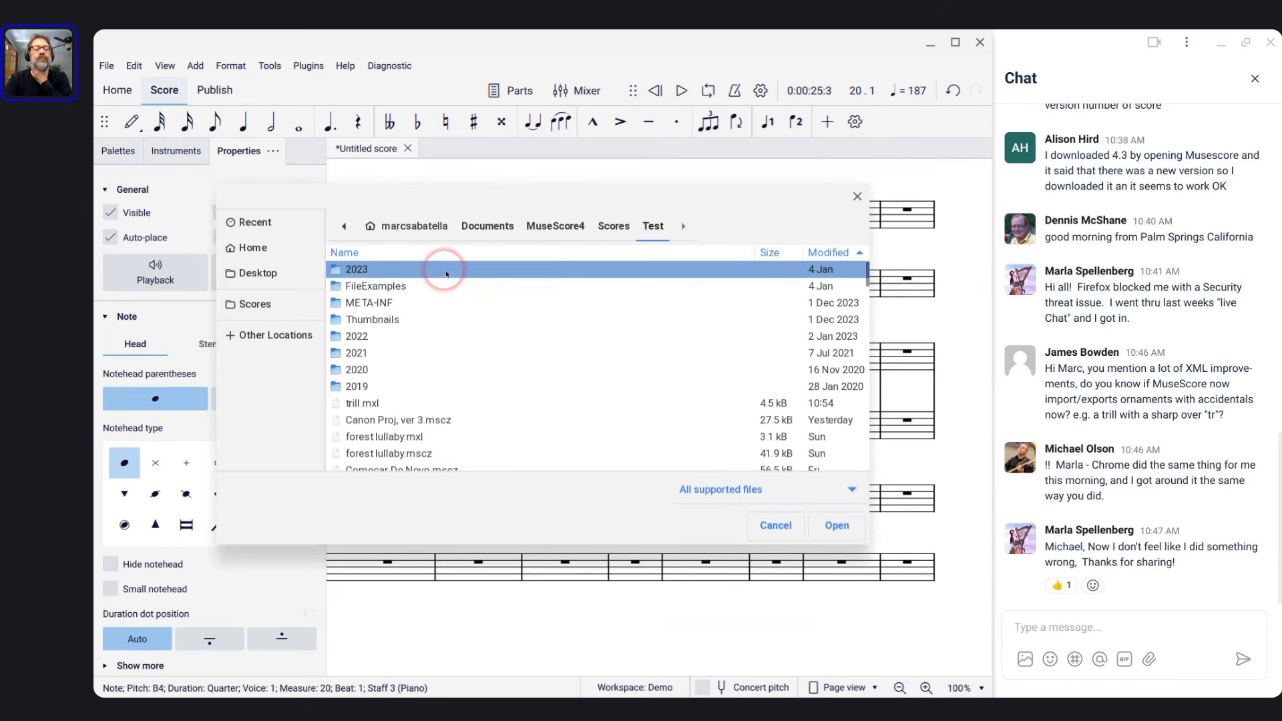
pyautogui.click(380, 404)
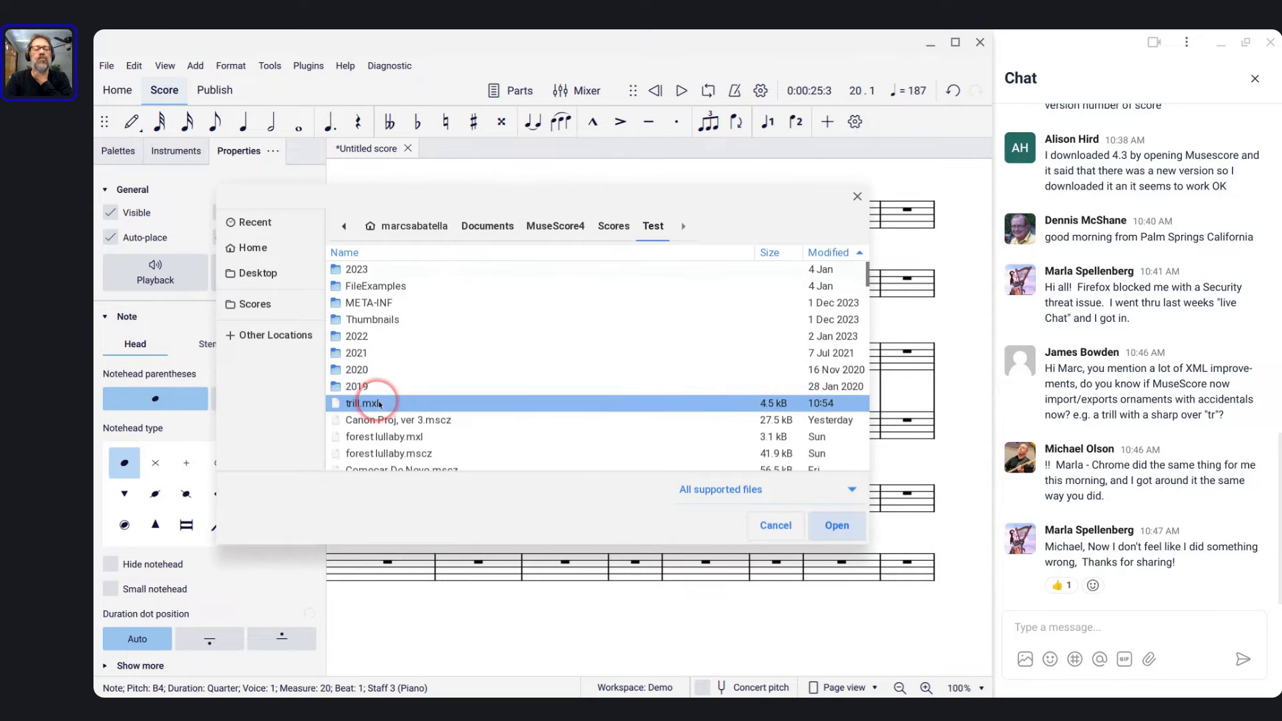
pyautogui.doubleClick(379, 404)
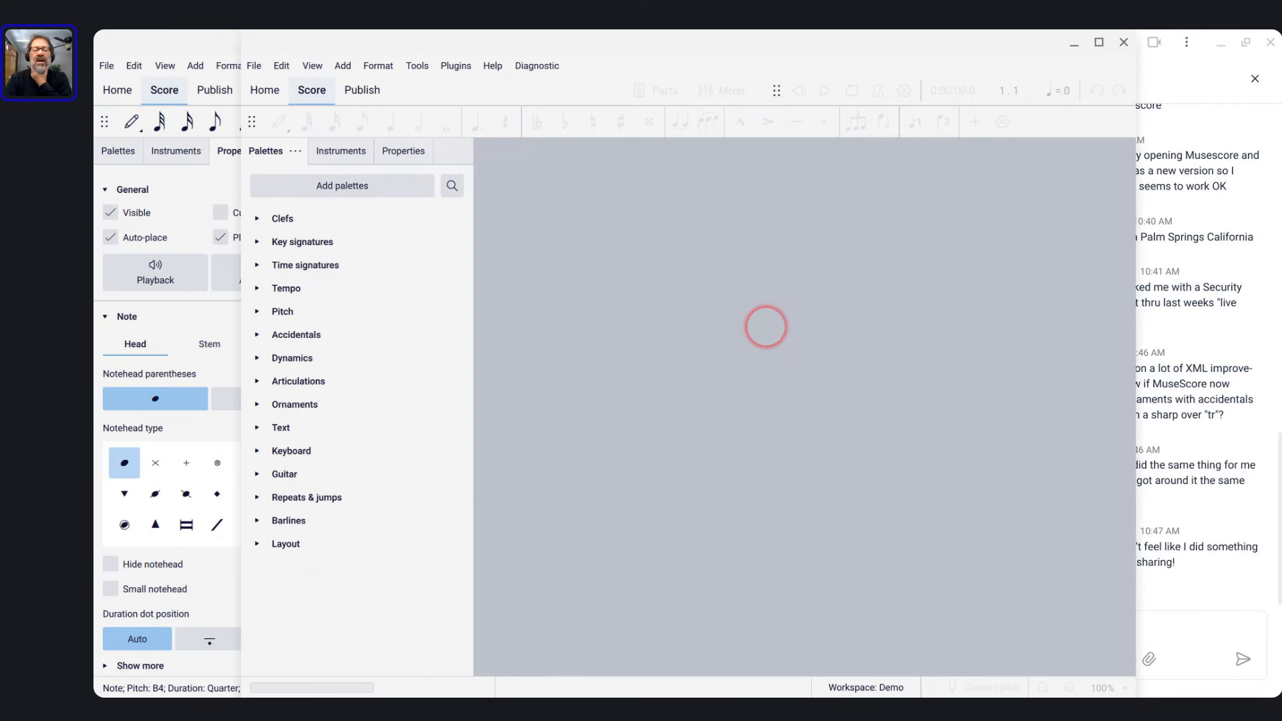
# Examine the imported trill line in measure 19 of the piano for its accidental, and return to the original score
pyautogui.scroll(-5, 775, 363)
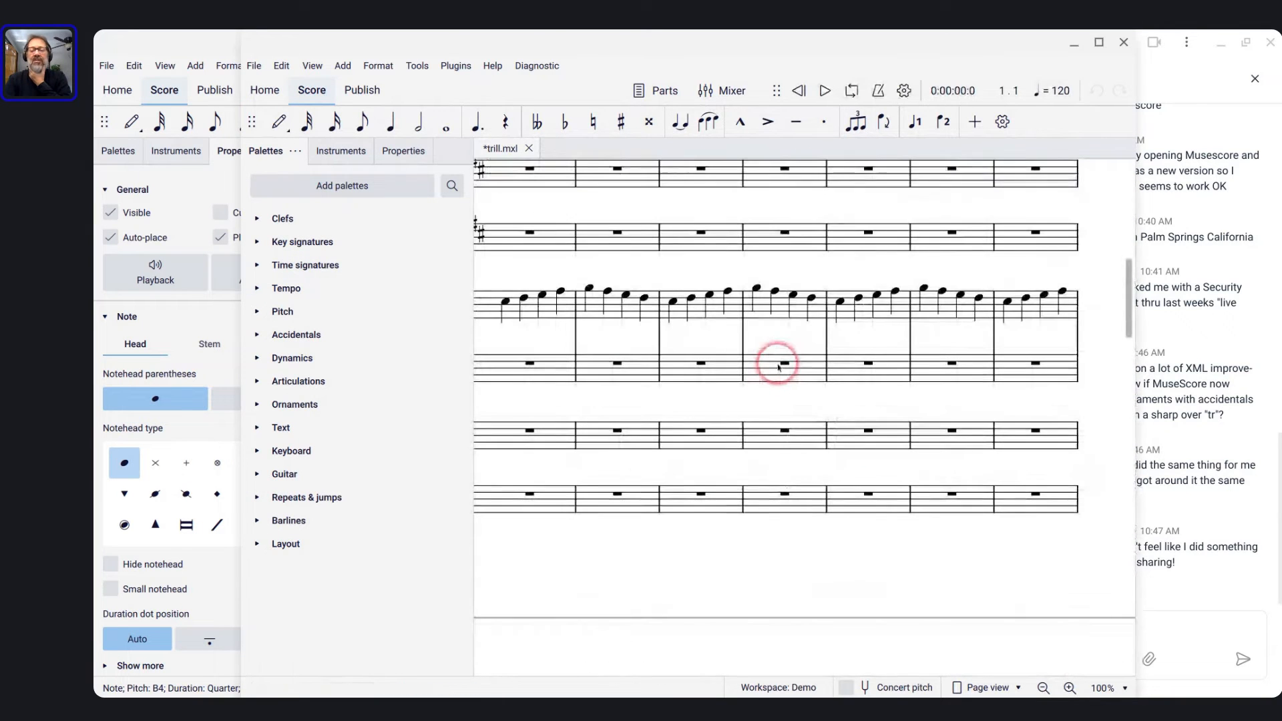
pyautogui.scroll(2, 778, 367)
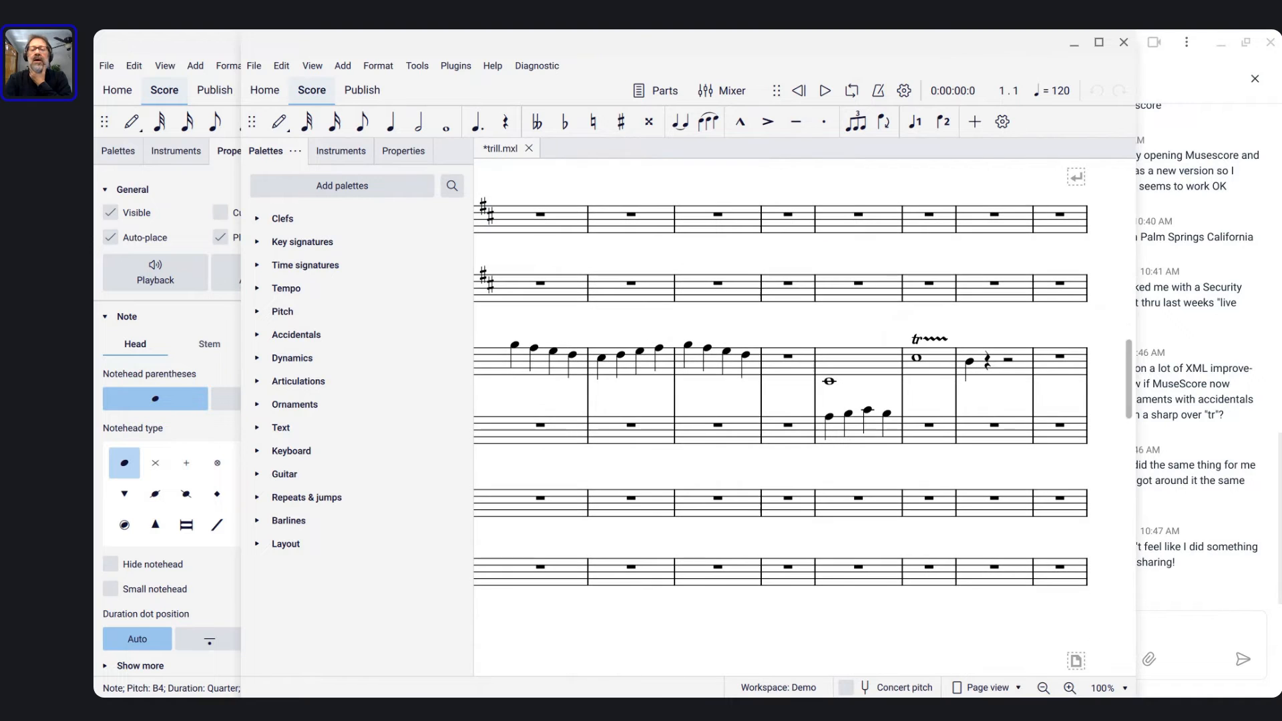
pyautogui.click(942, 340)
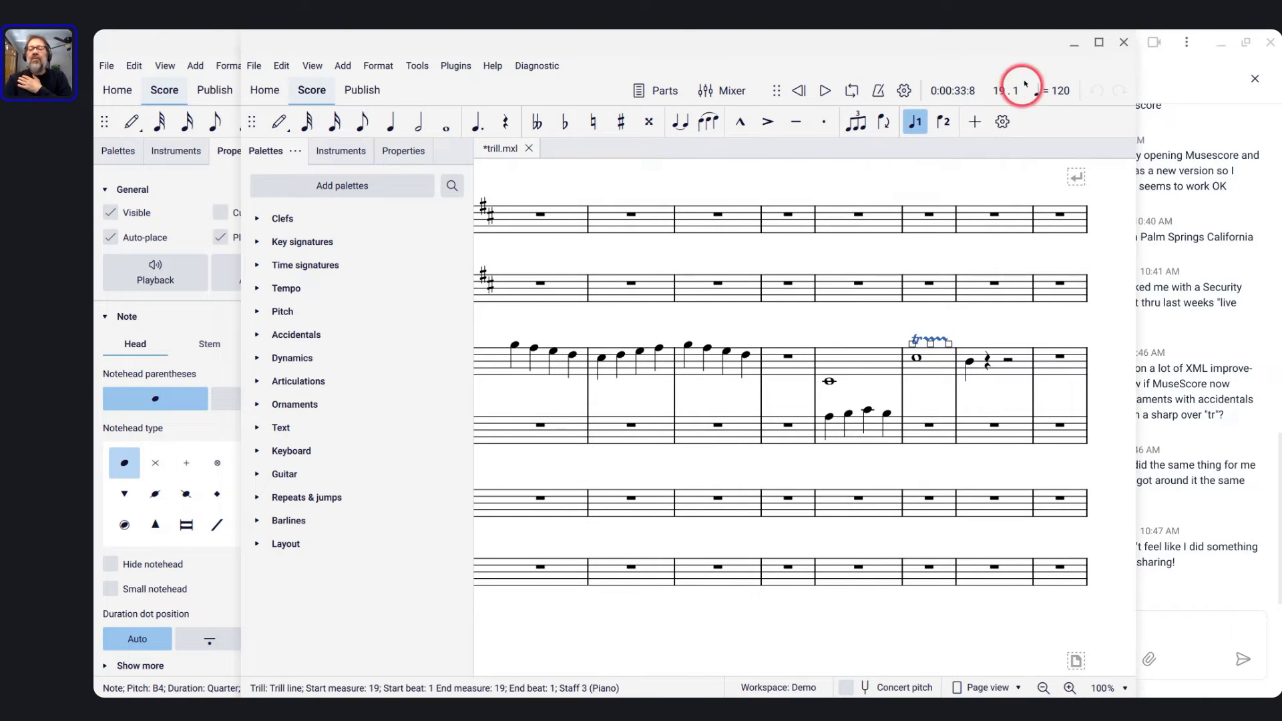
pyautogui.click(1071, 50)
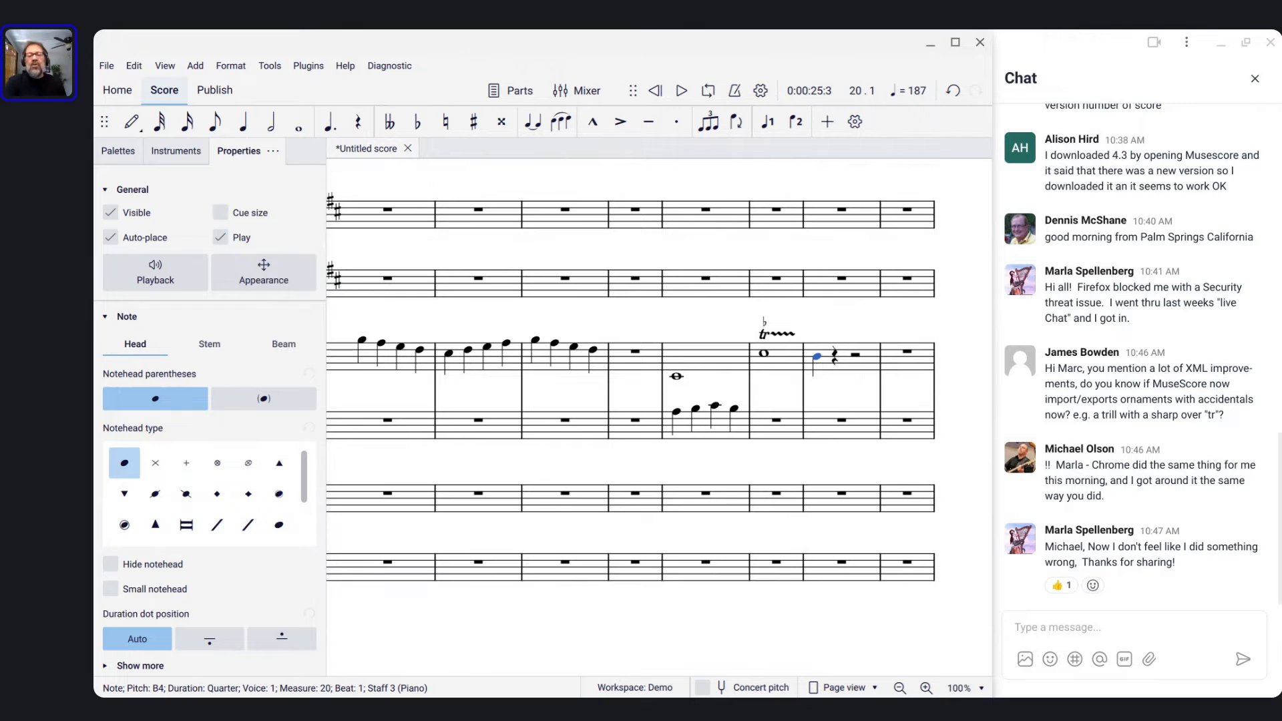
pyautogui.click(830, 42)
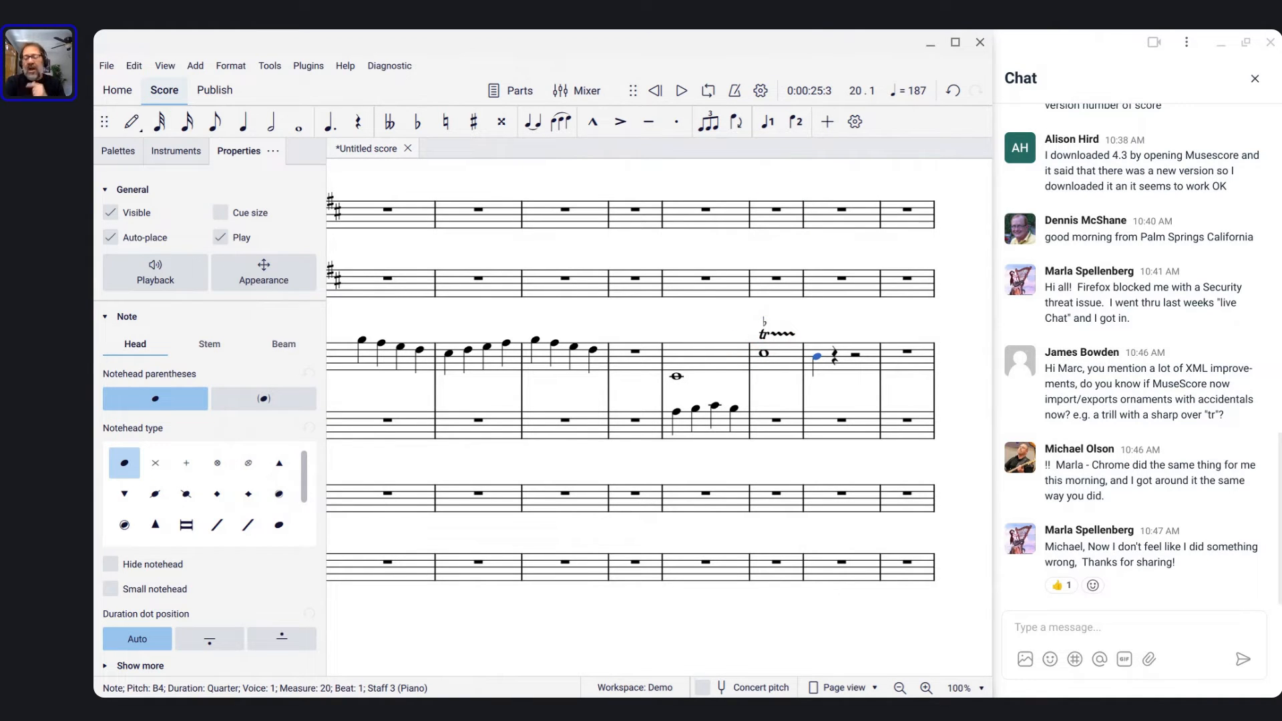
pyautogui.click(703, 321)
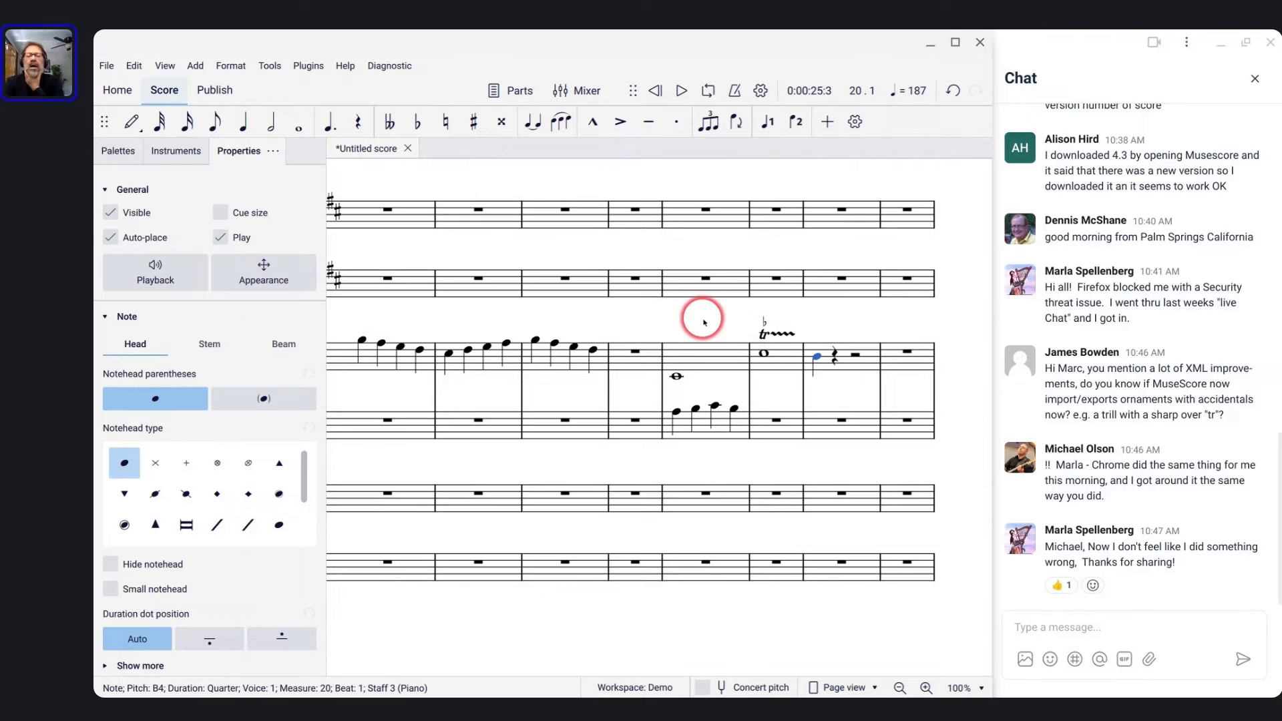
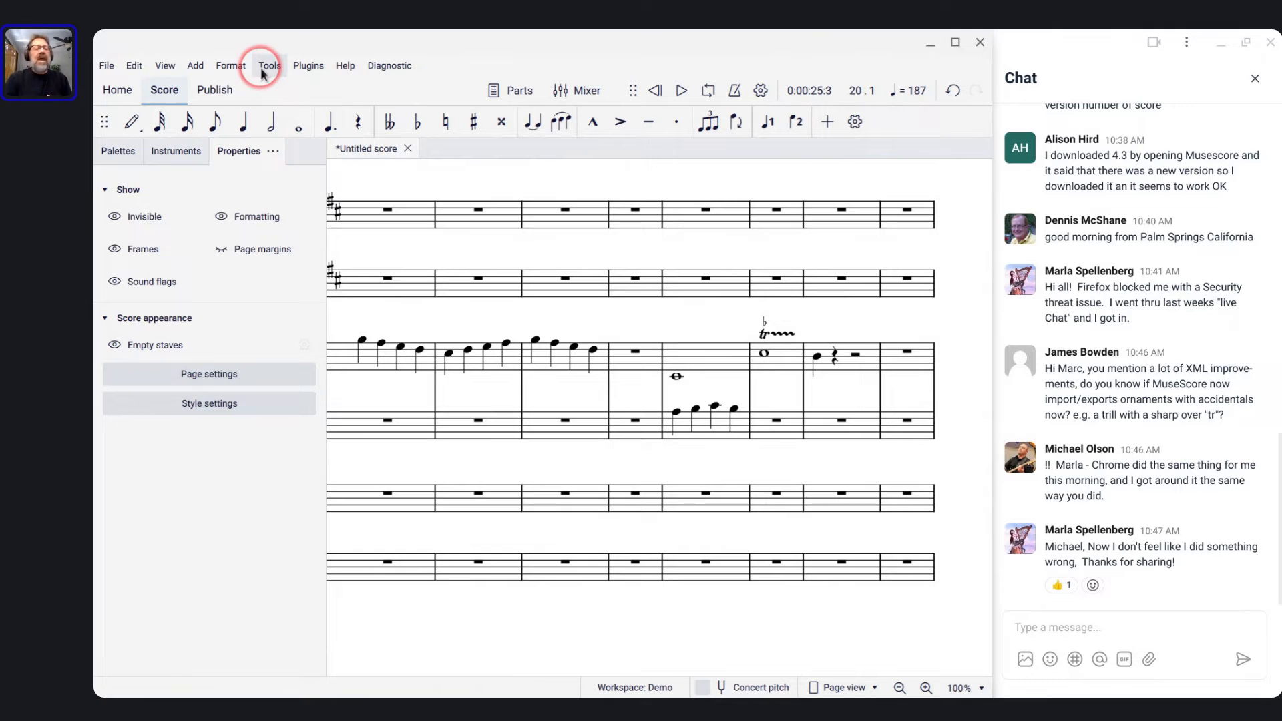
# Review the MusicXML, MIDI and MEI import options in the preferences and close them without saving changes
pyautogui.click(235, 66)
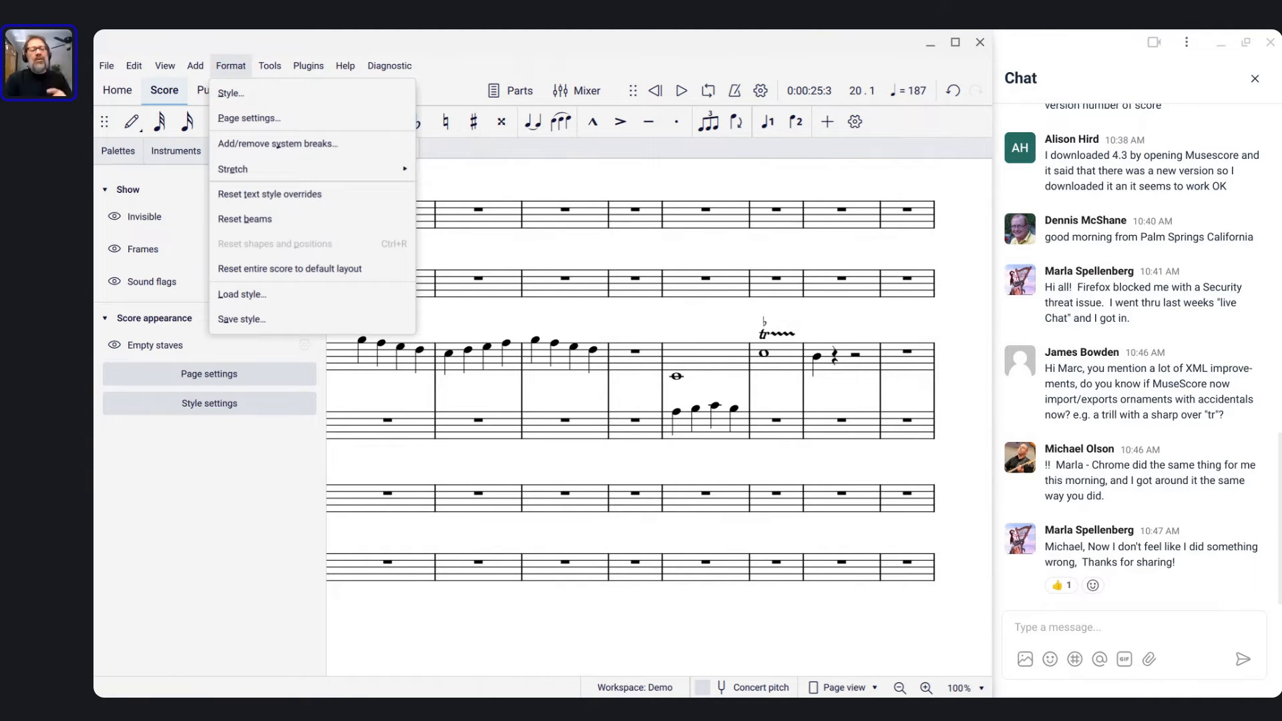
pyautogui.moveTo(134, 66)
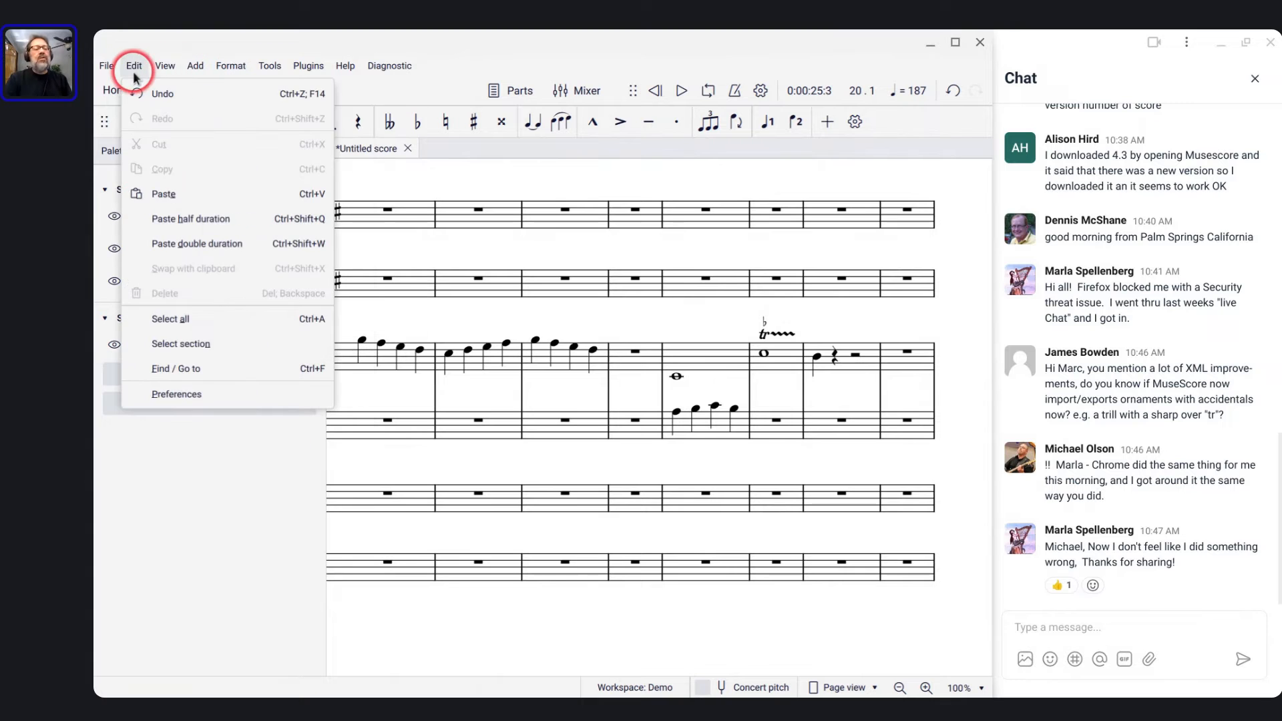
pyautogui.click(183, 395)
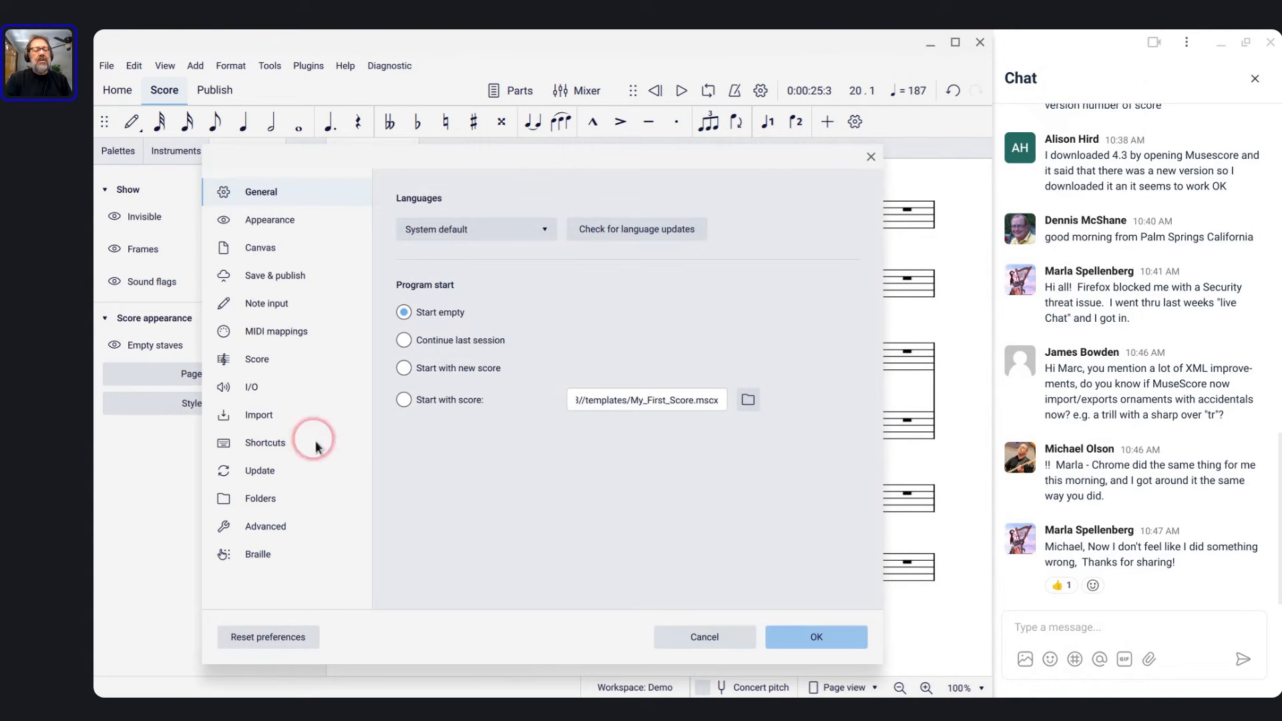
pyautogui.click(297, 418)
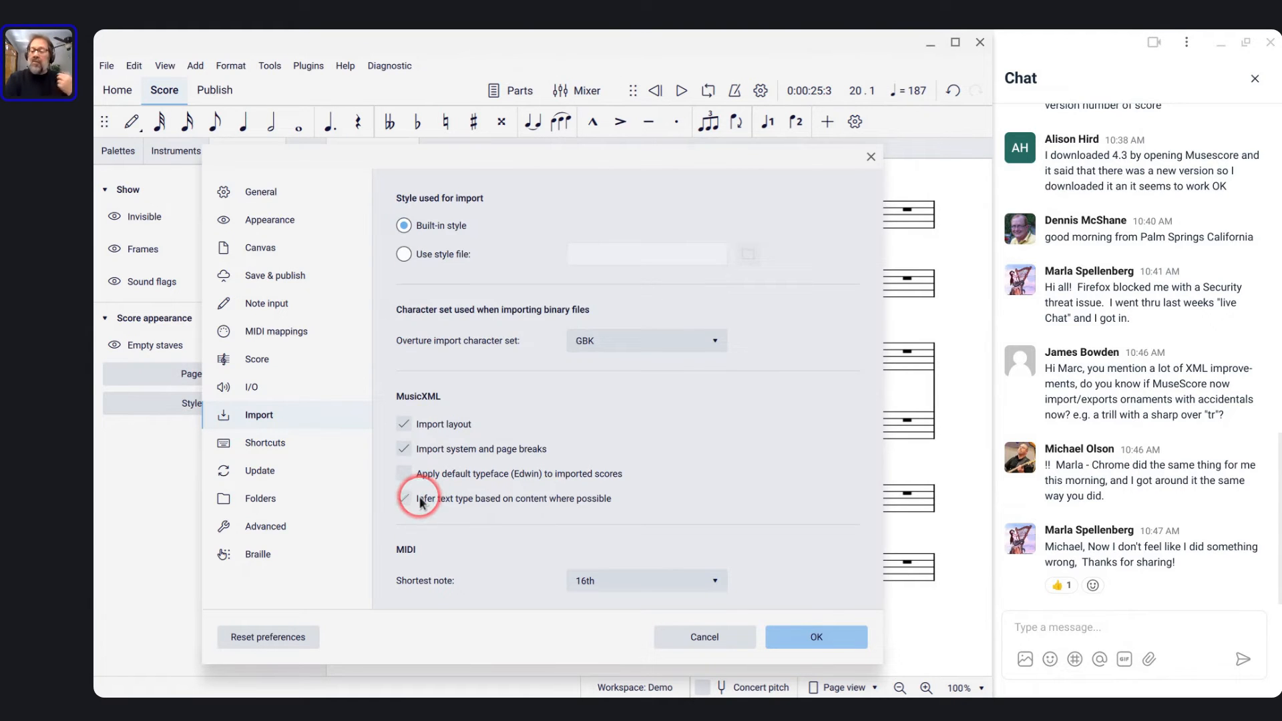
pyautogui.scroll(-2, 421, 502)
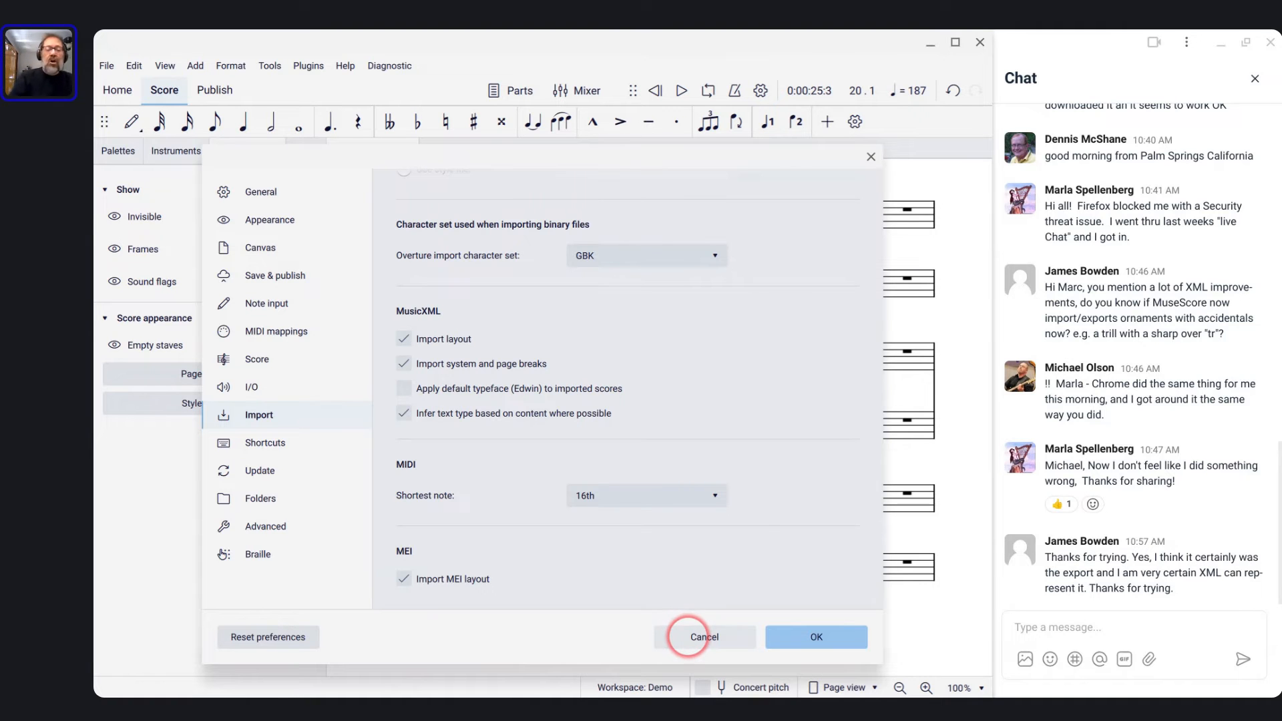
pyautogui.click(687, 635)
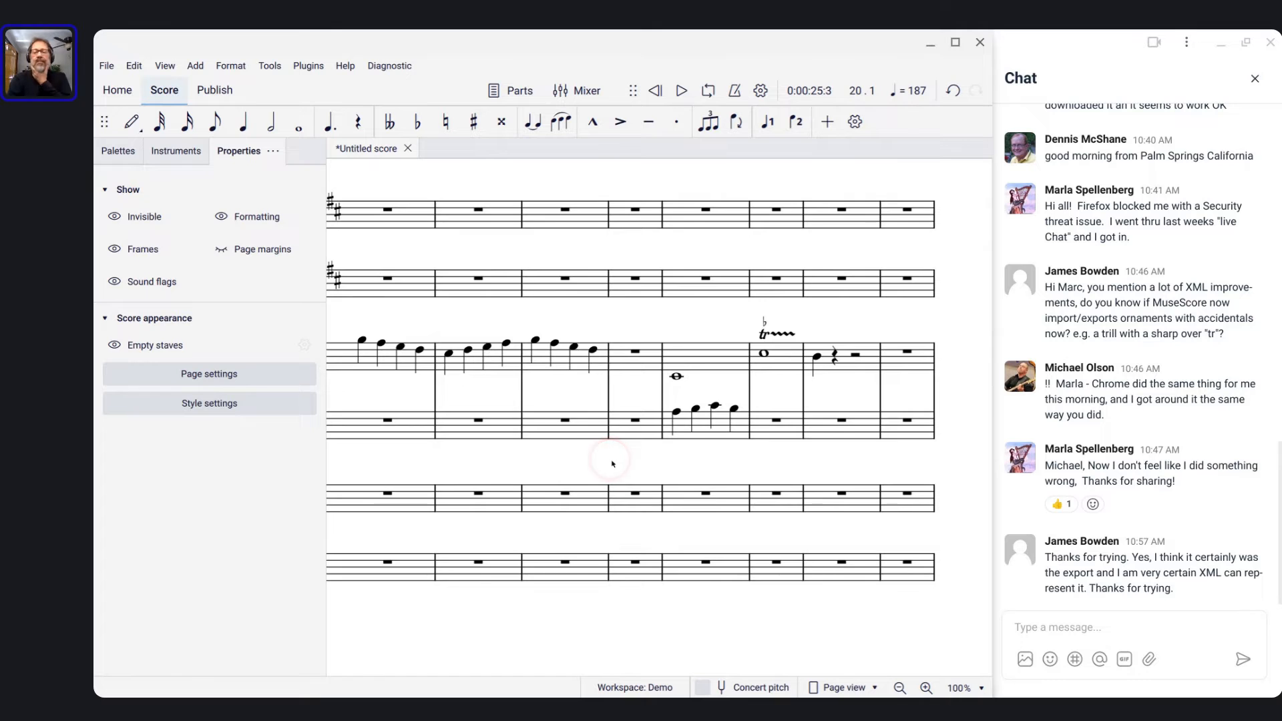
# Switch to the imported trill.mxl score, examine the engraving of its opening measures and align its window over the original
pyautogui.scroll(1, 612, 464)
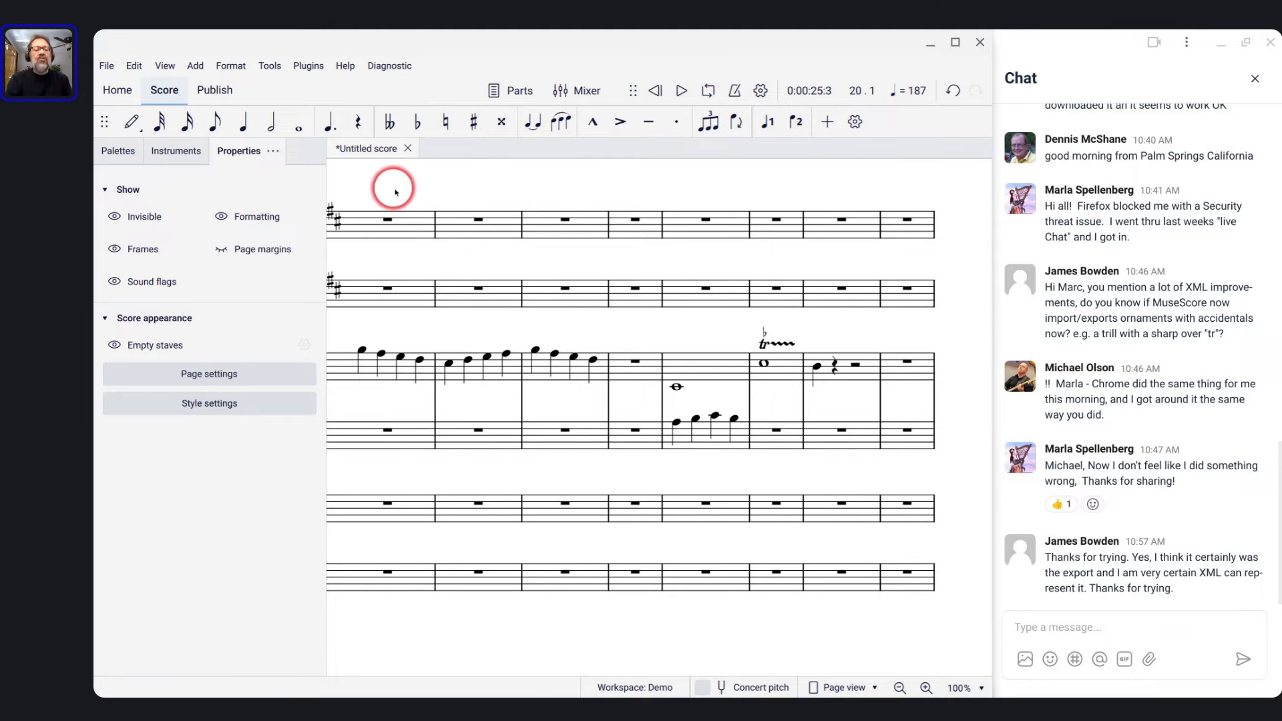
pyautogui.hotkey('alt', 'Tab')
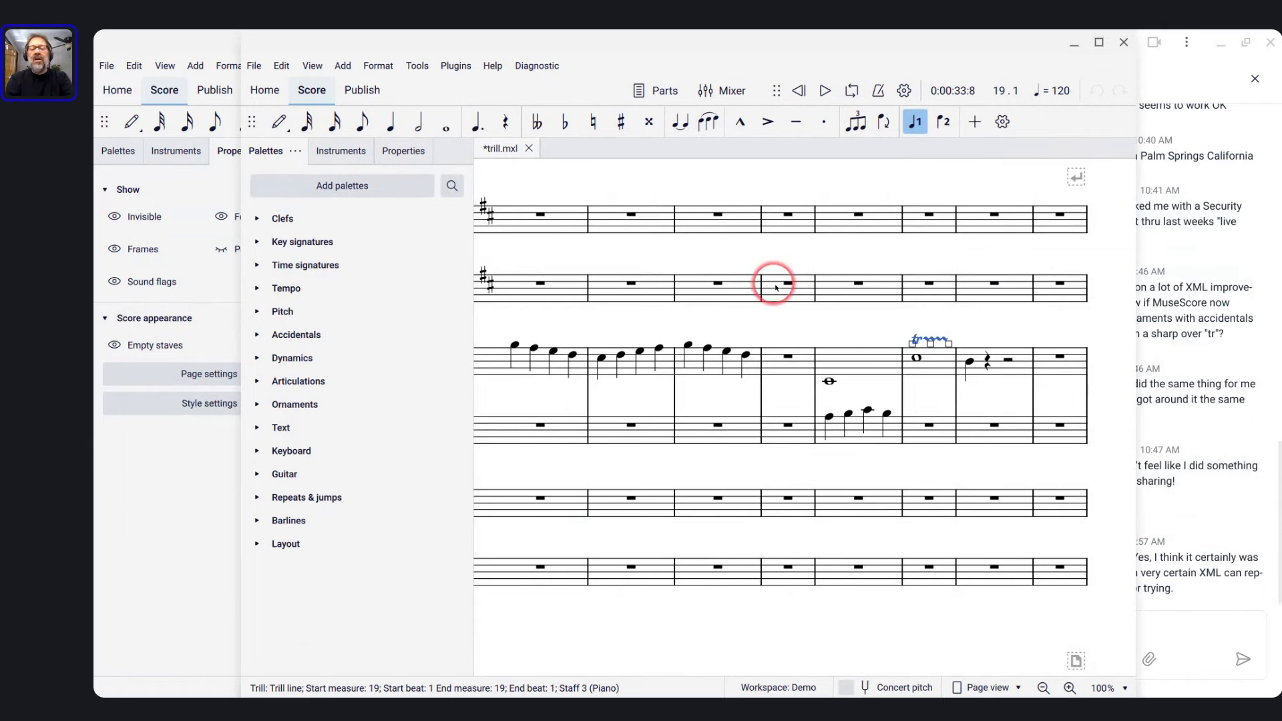
pyautogui.scroll(5, 776, 288)
pyautogui.scroll(-6, 775, 288)
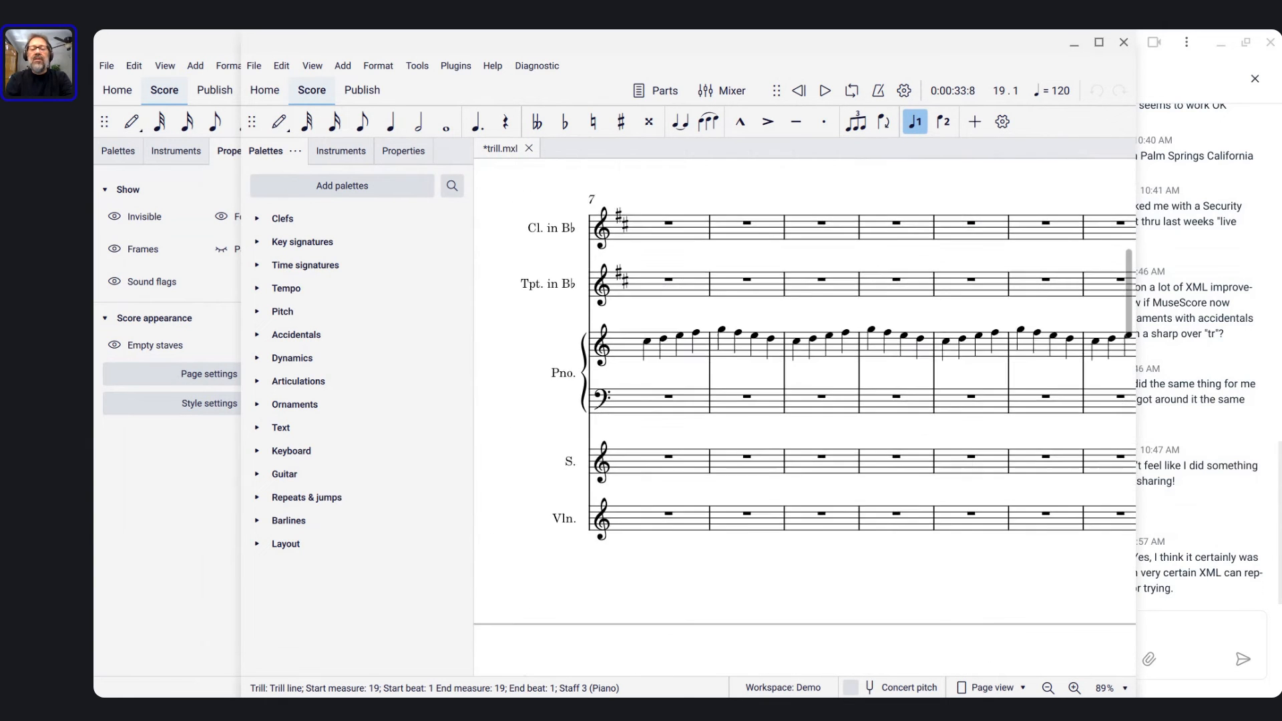
pyautogui.scroll(5, 776, 288)
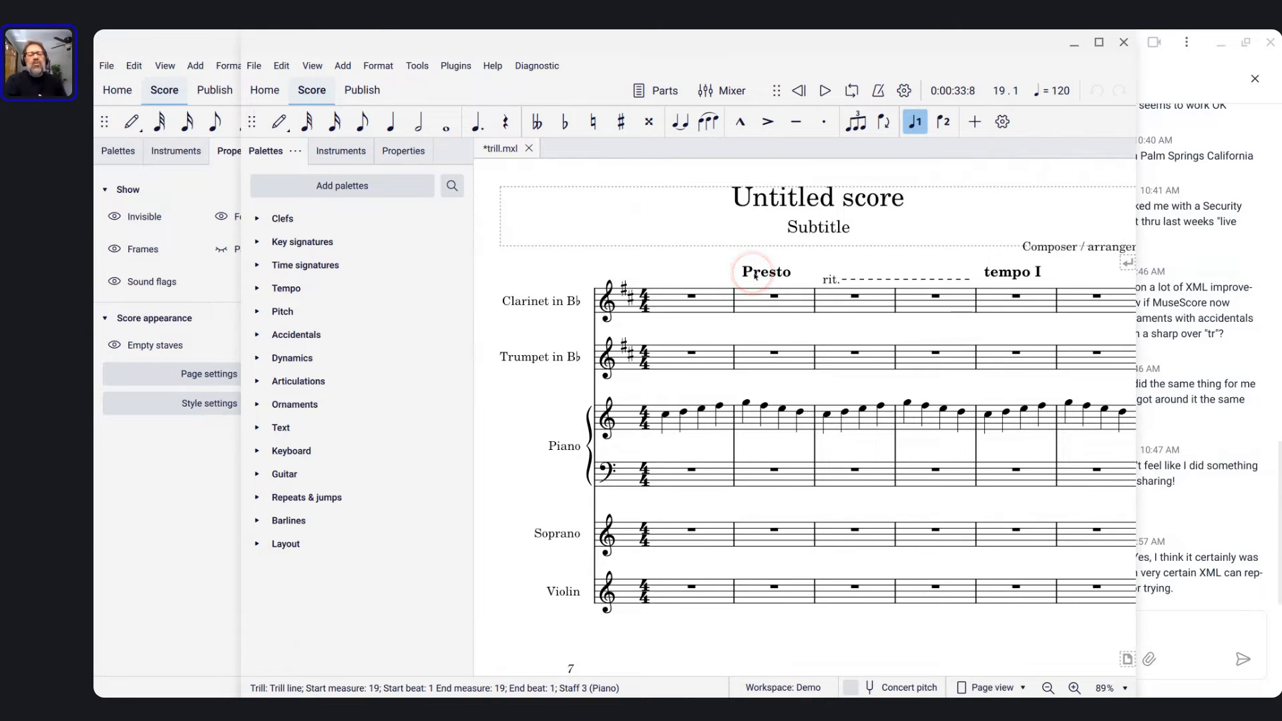
pyautogui.scroll(-1, 729, 292)
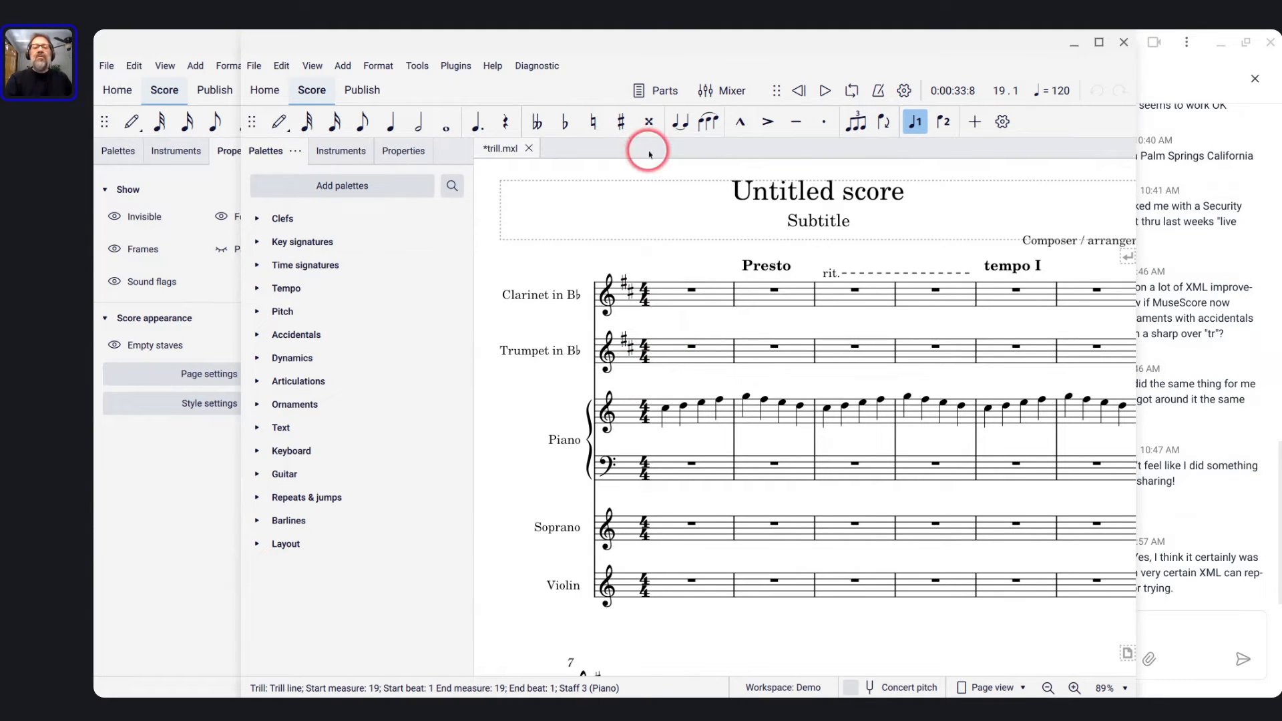
pyautogui.moveTo(593, 48); pyautogui.dragTo(445, 38)
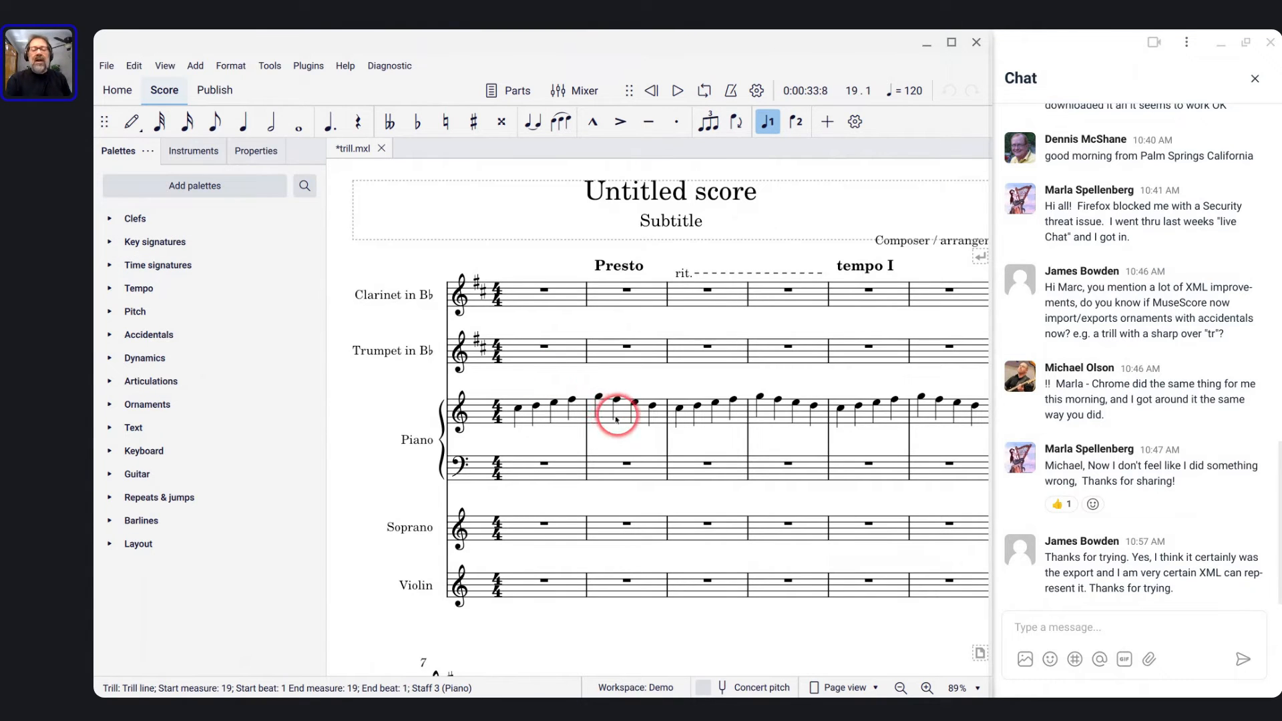
# Transpose the notes in measure 1 of the piano's treble staff down an octave
pyautogui.click(559, 420)
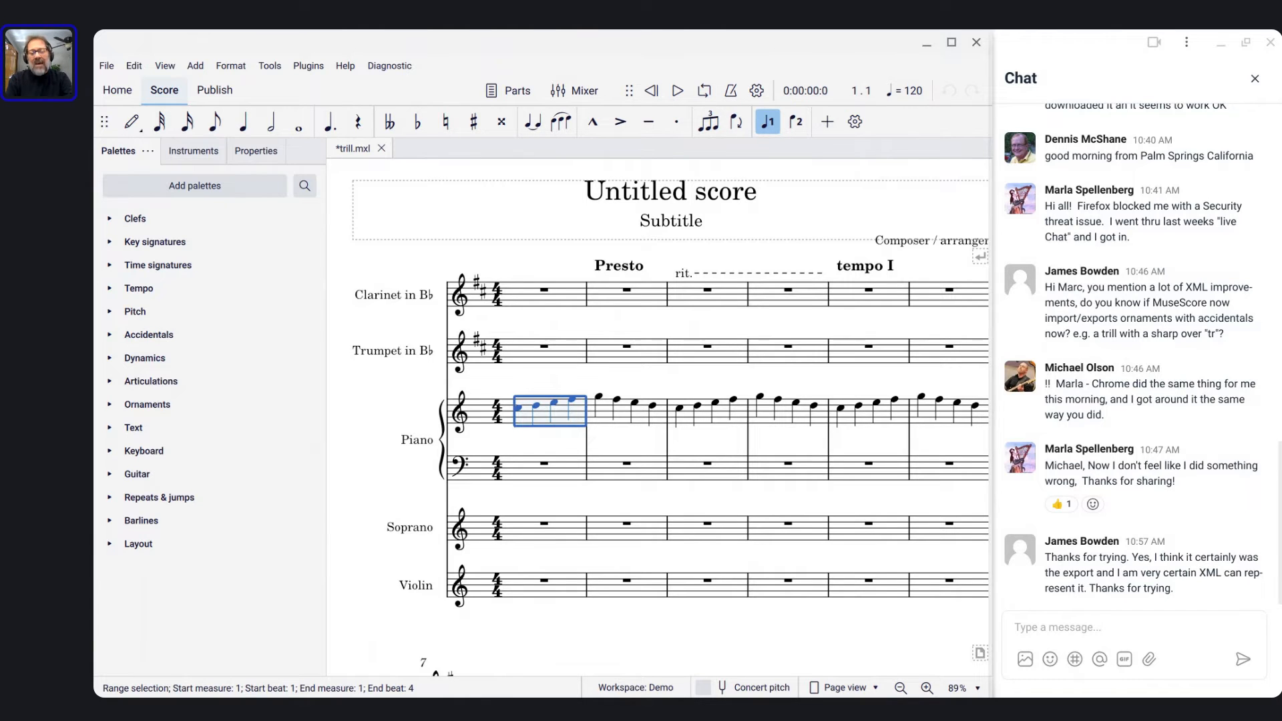
pyautogui.hotkey('ctrl', 'Down')
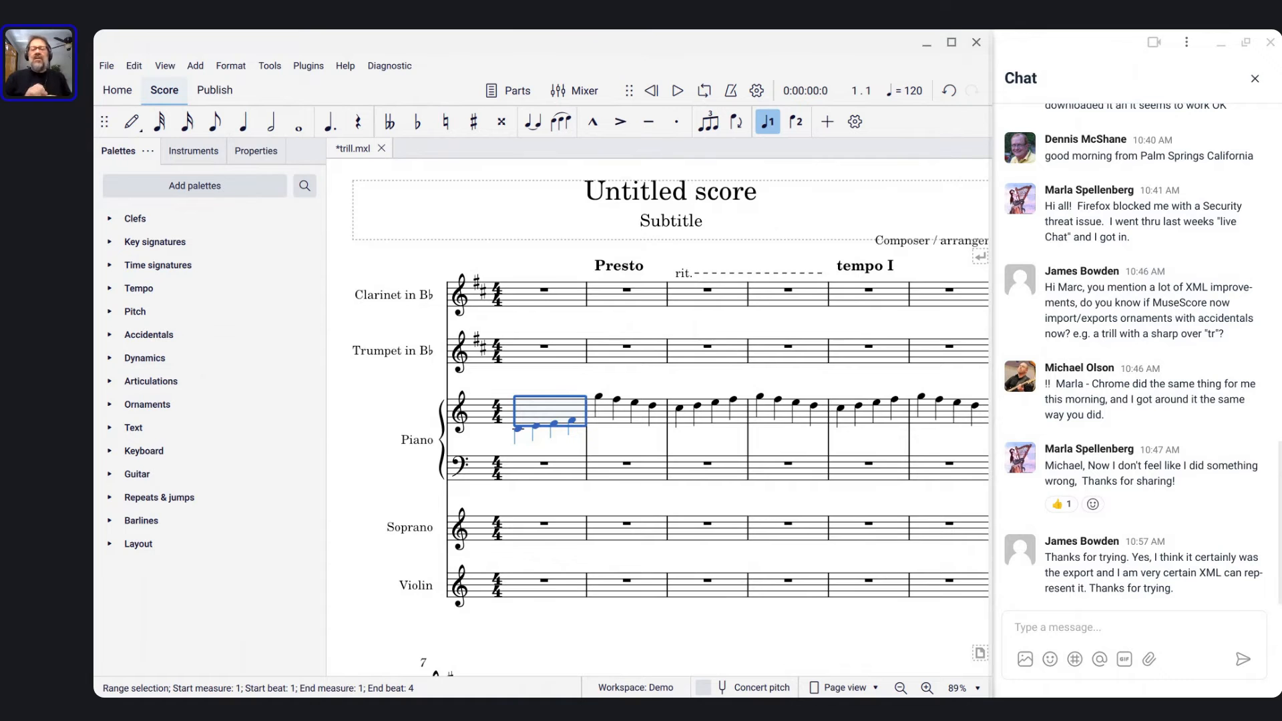
# Reset the entire trill.mxl score to the default layout
pyautogui.scroll(-2, 575, 428)
pyautogui.scroll(3, 574, 428)
pyautogui.scroll(-4, 574, 428)
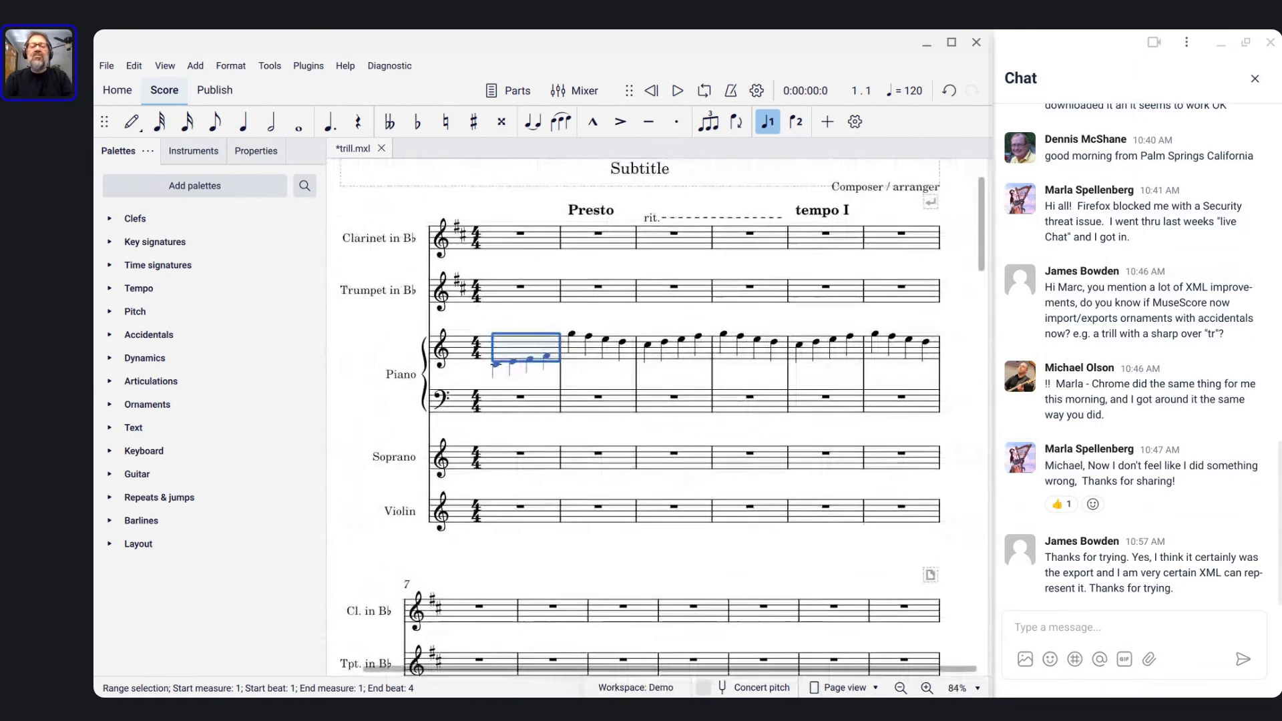
pyautogui.scroll(2, 574, 428)
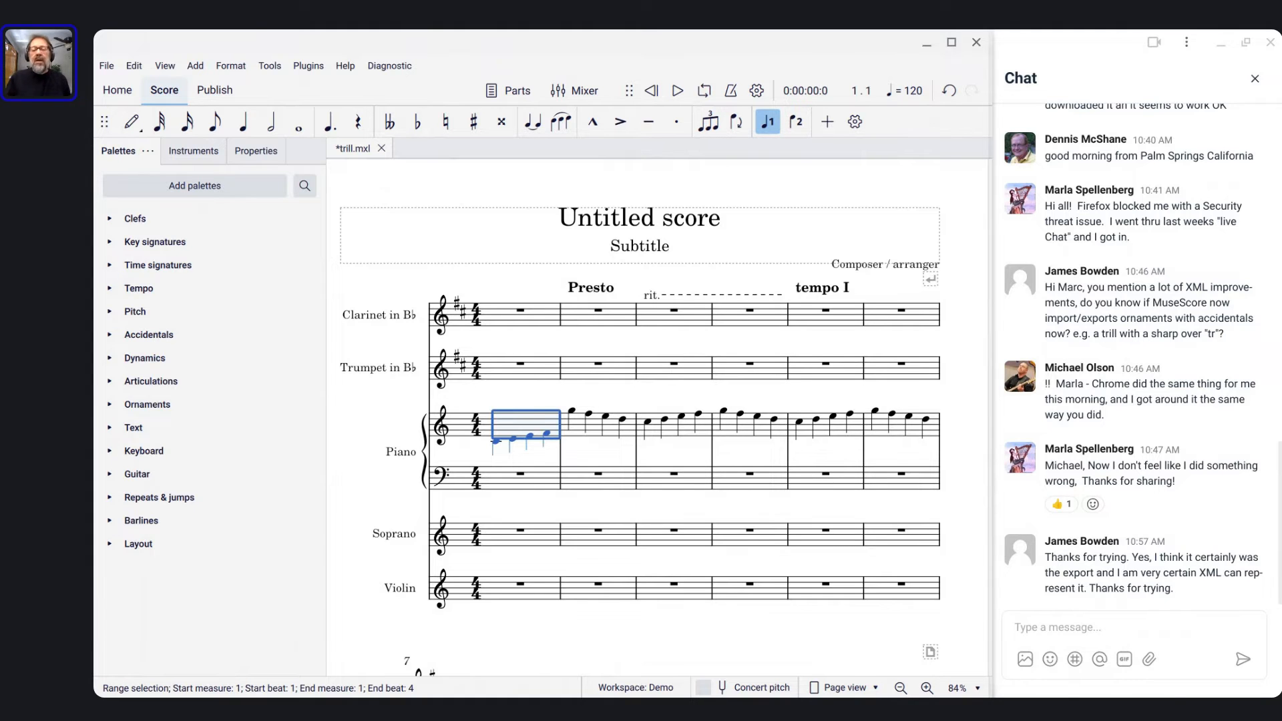
pyautogui.click(228, 67)
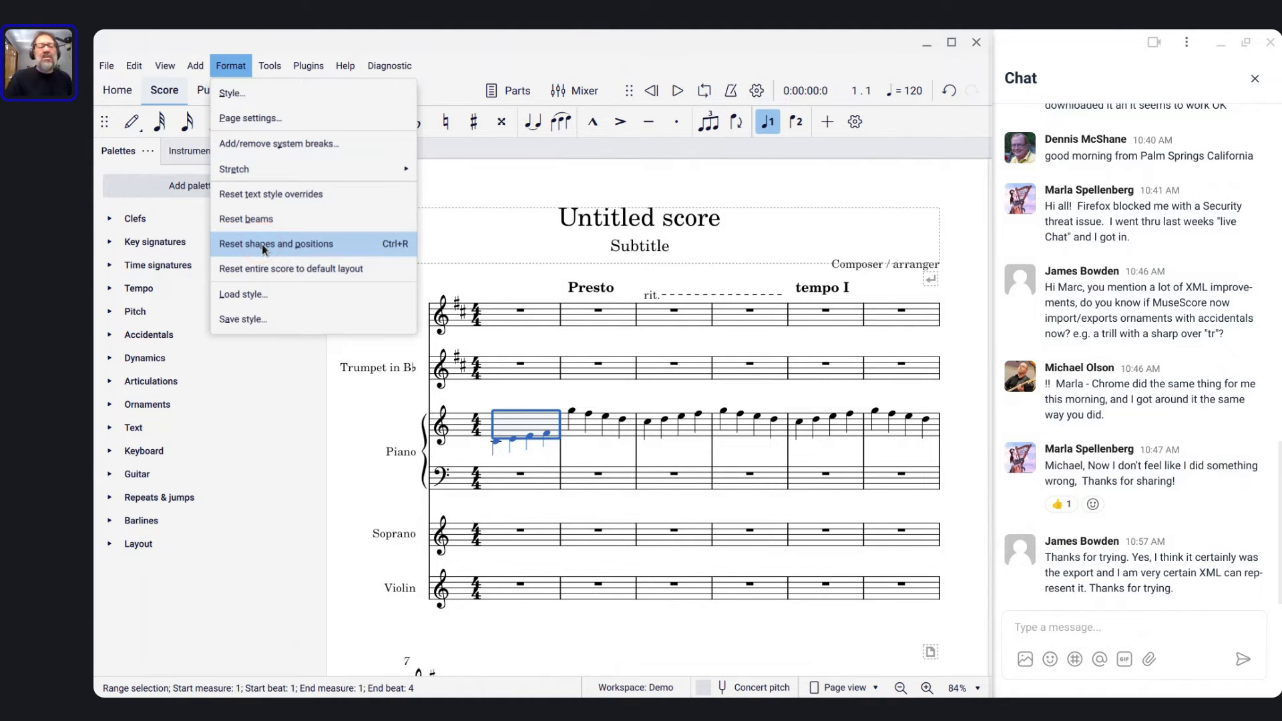
pyautogui.click(259, 269)
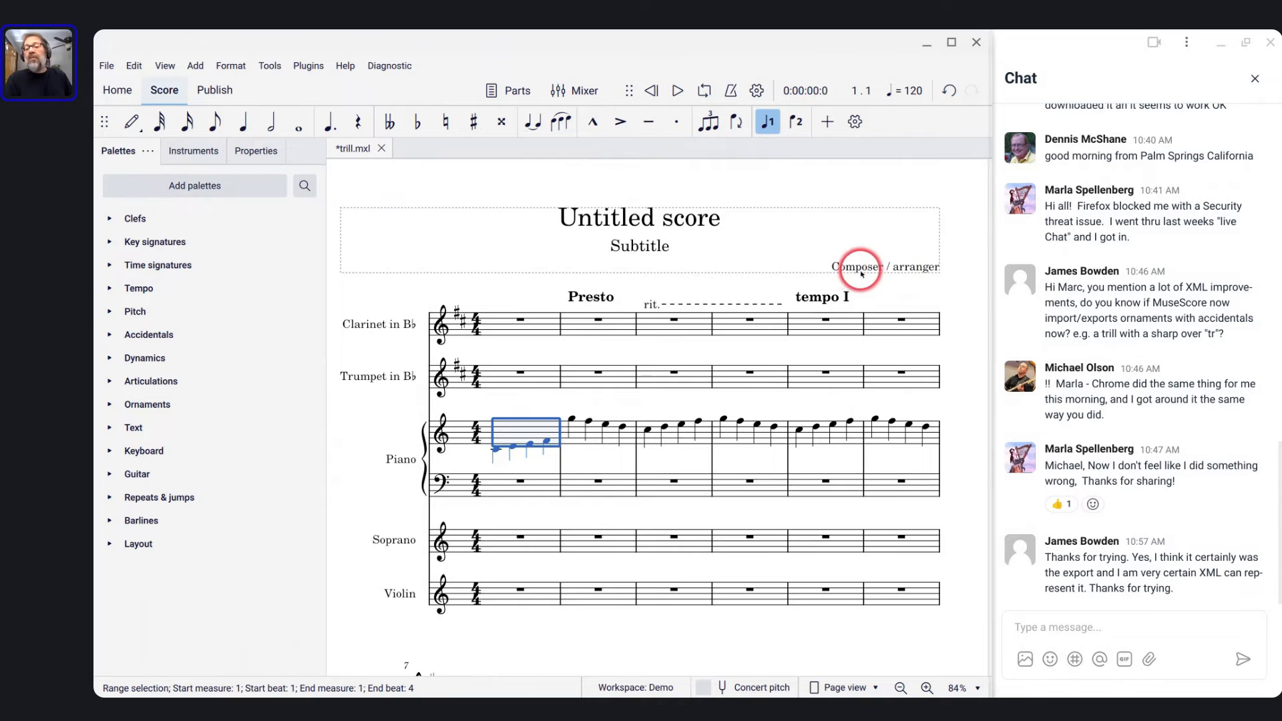
# Try moving the Composer / arranger text down onto the first system, and undo the move
pyautogui.moveTo(855, 273); pyautogui.dragTo(865, 321)
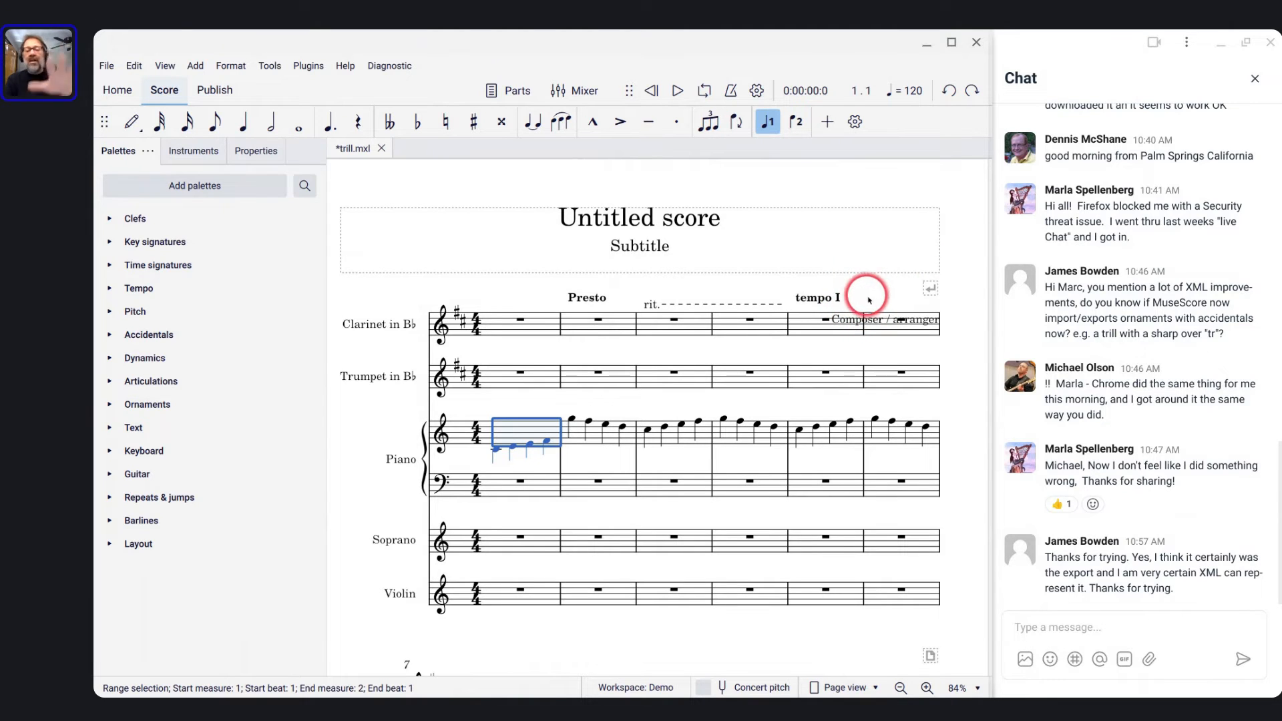
pyautogui.hotkey('ctrl', 'z')
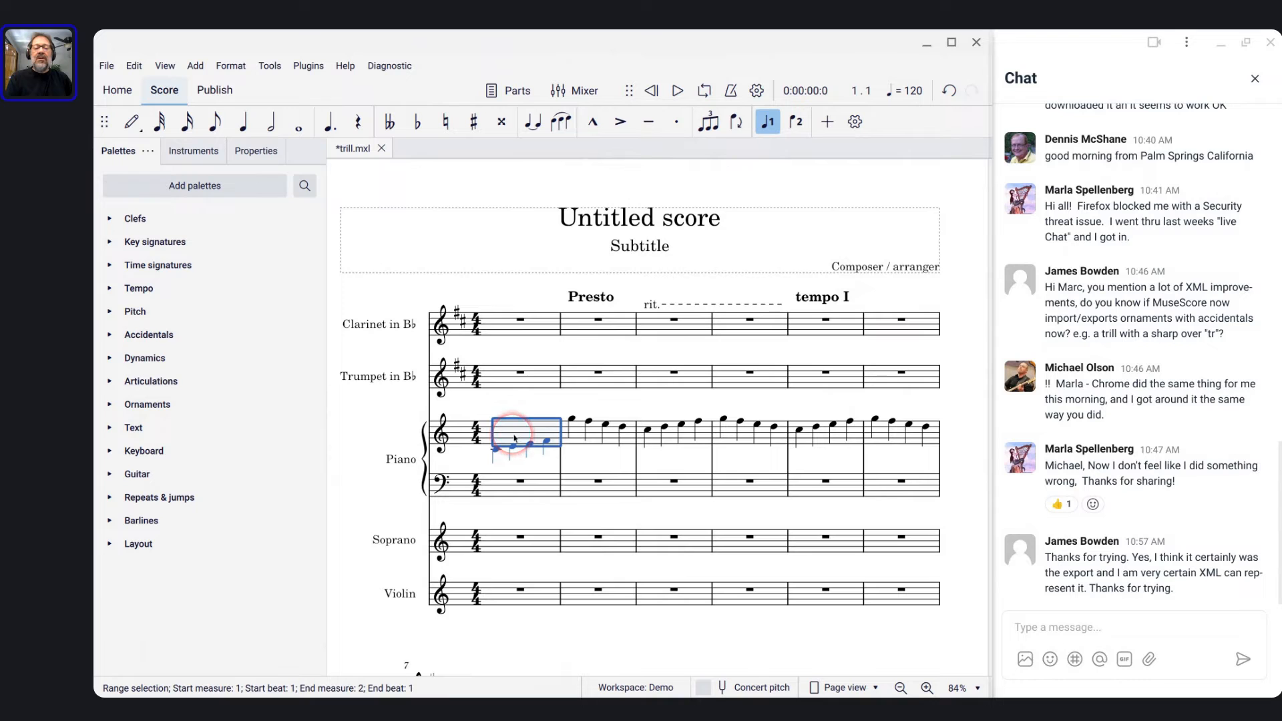
# Transpose measure 3 of the piano's treble staff down an octave, and reset shapes and positions for the whole score
pyautogui.click(672, 438)
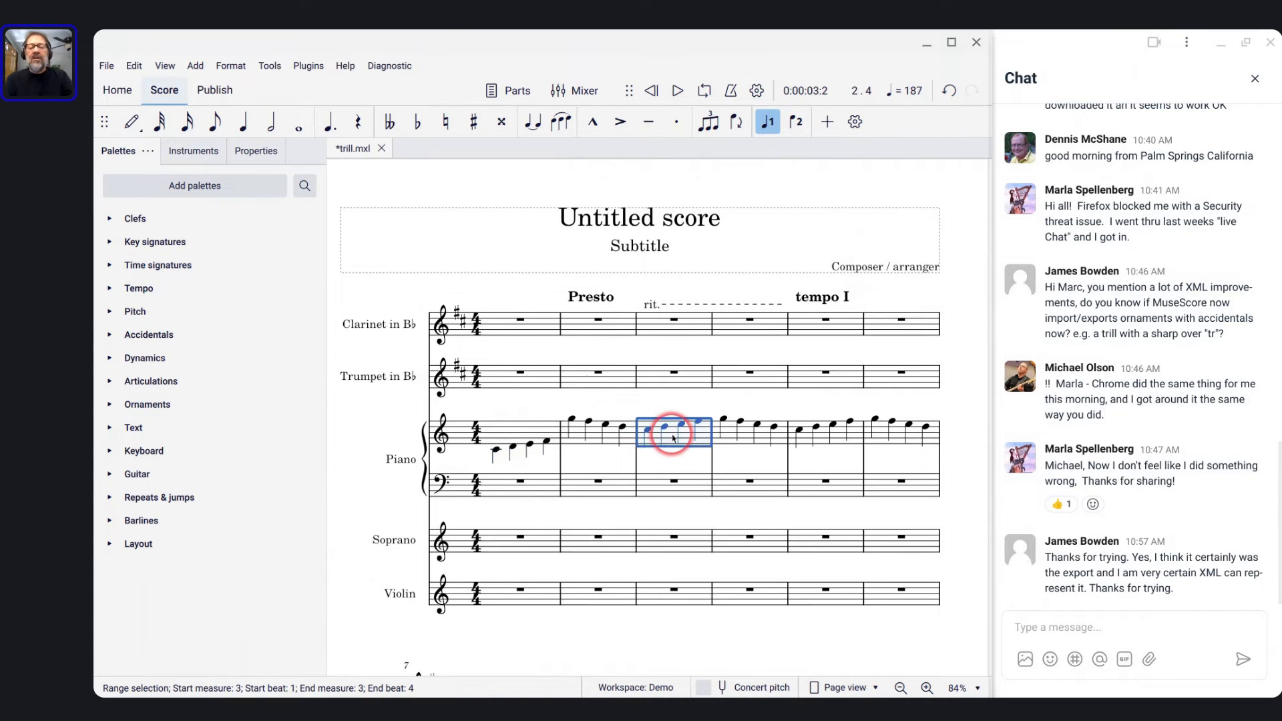
pyautogui.hotkey('ctrl', 'Down')
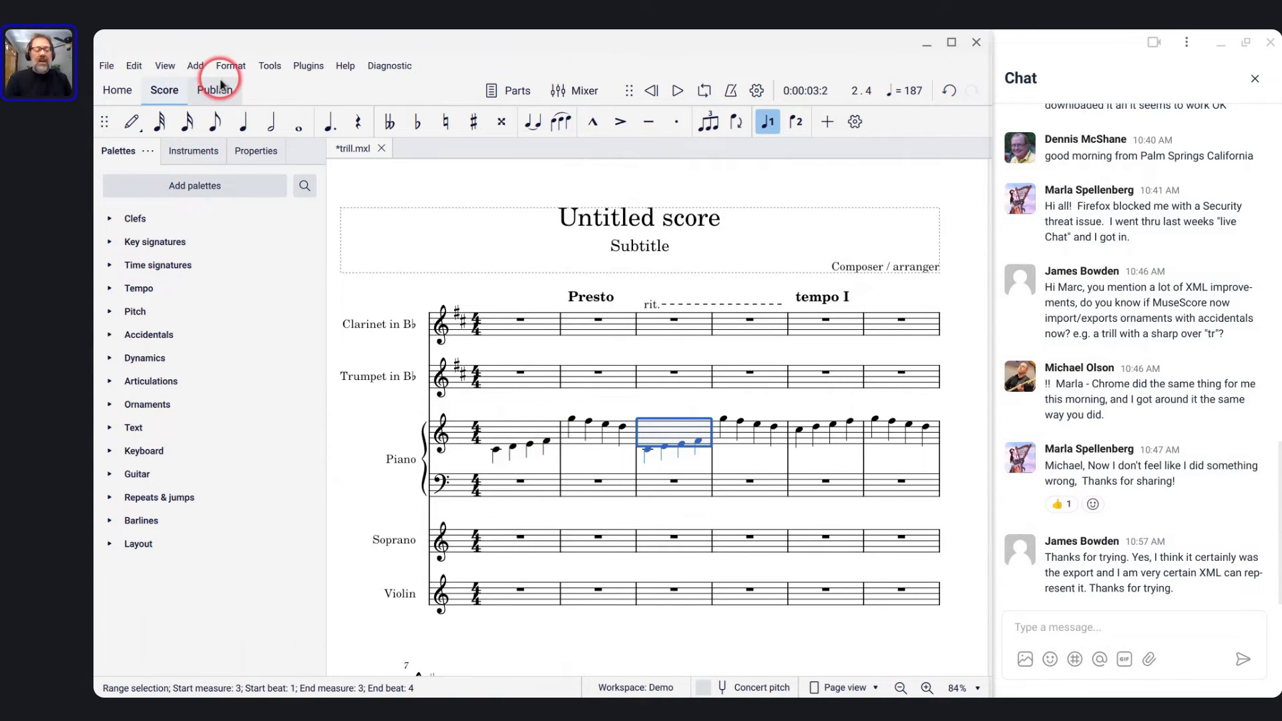
pyautogui.hotkey('ctrl', 'a')
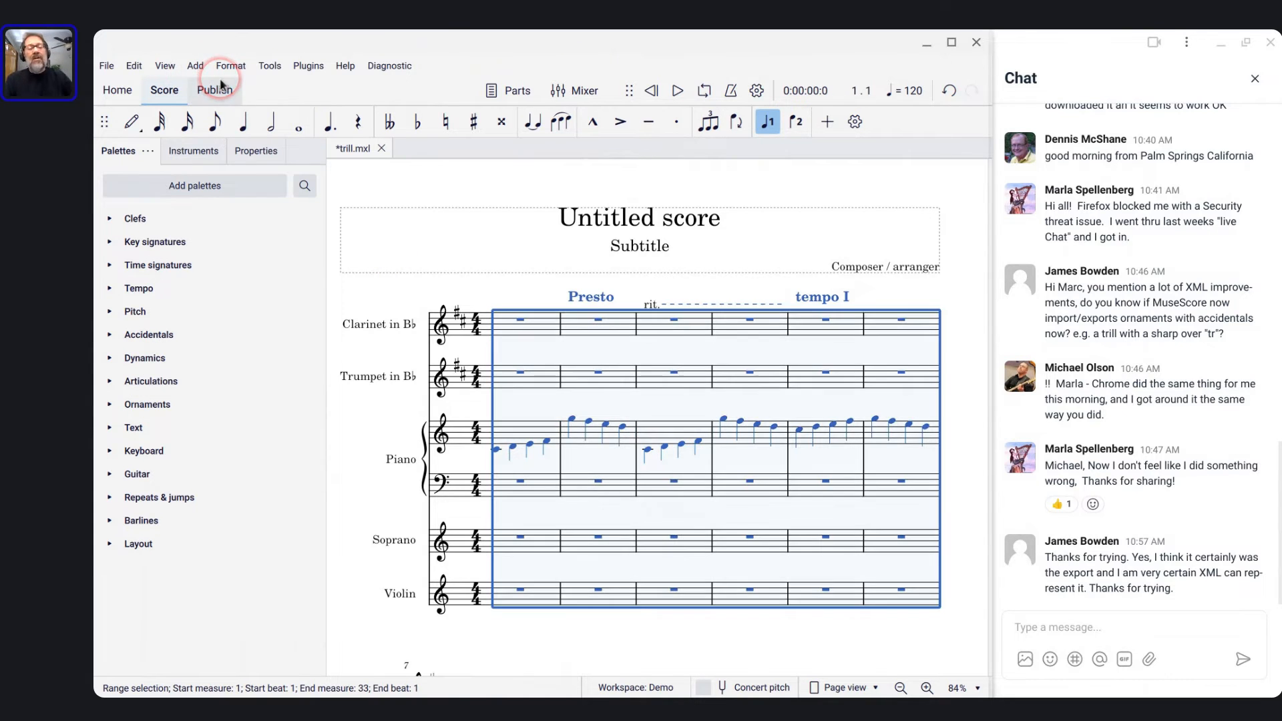
pyautogui.click(264, 72)
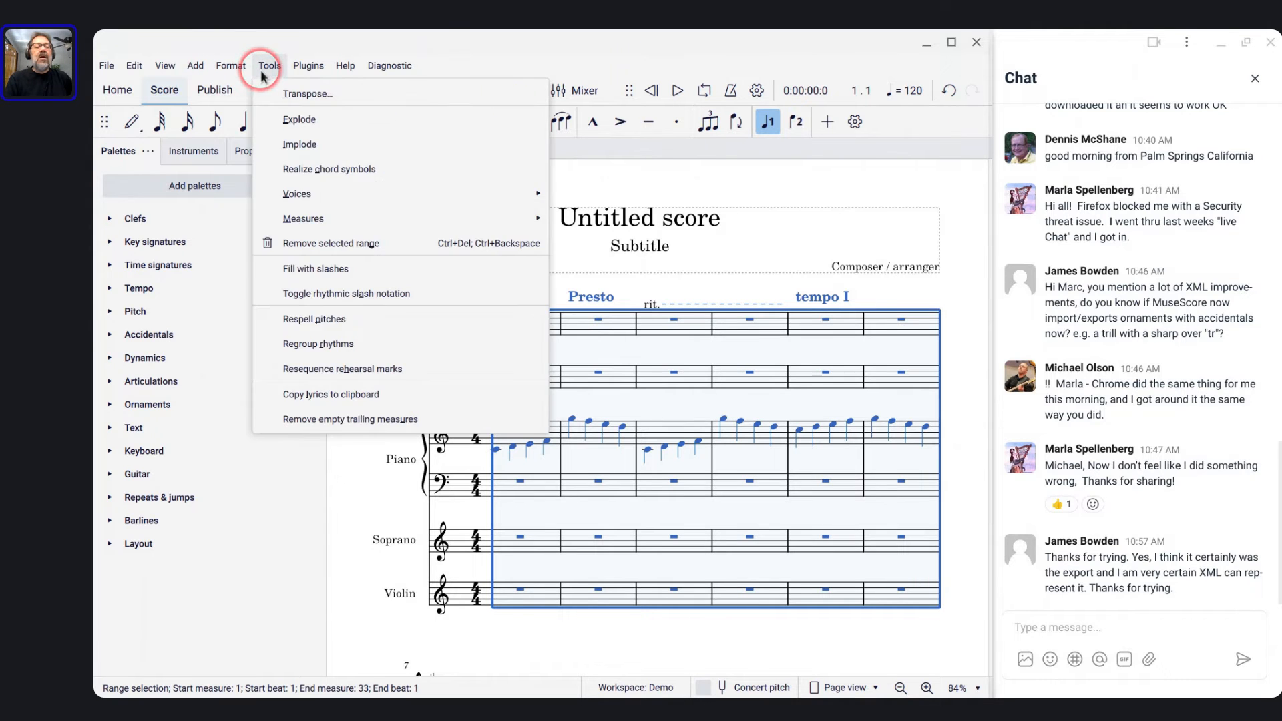
pyautogui.click(230, 65)
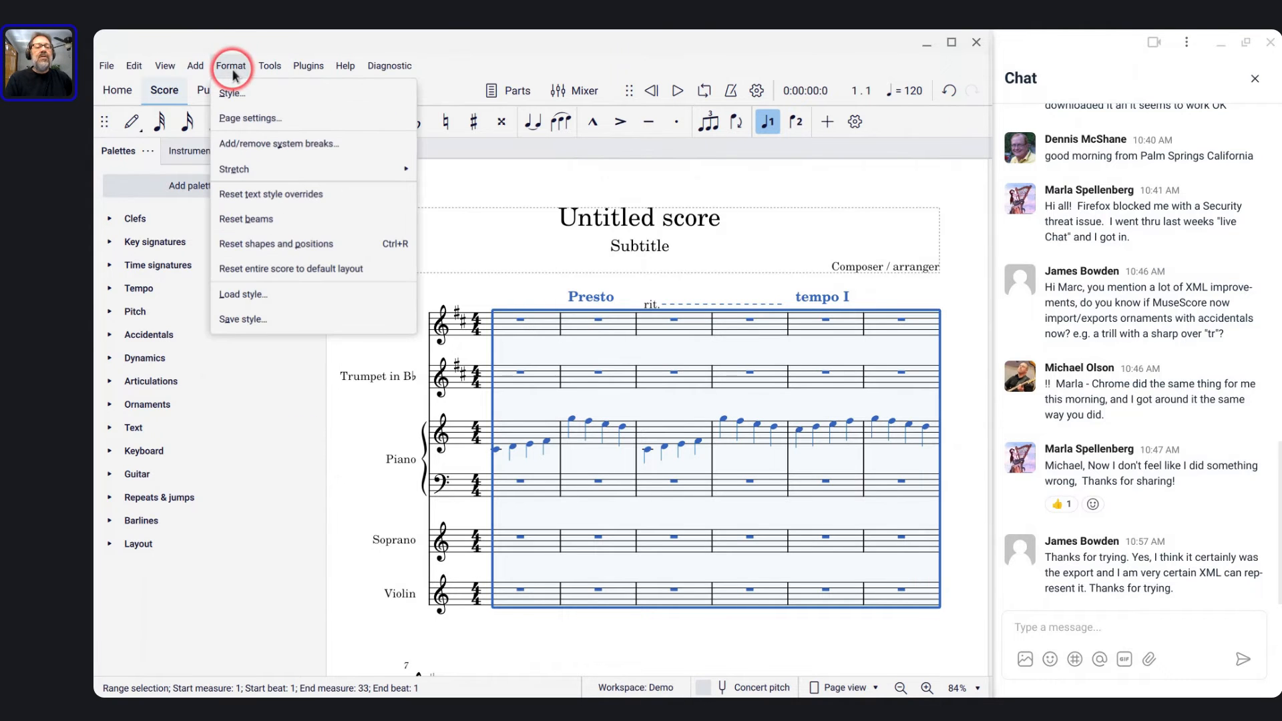
pyautogui.click(257, 247)
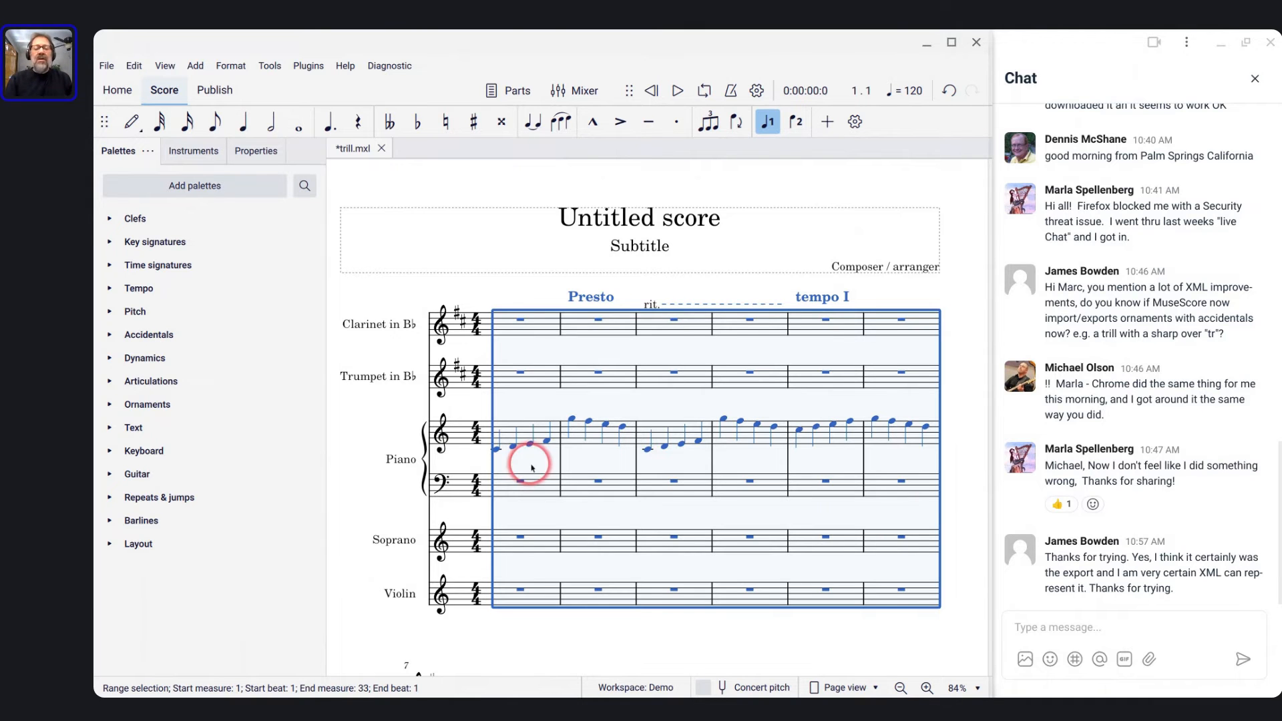
# Enter violin quarter notes from measure 1: C D E F, G F E D, C D E F, G F E D, ending on C in measure 5
pyautogui.scroll(-5, 528, 460)
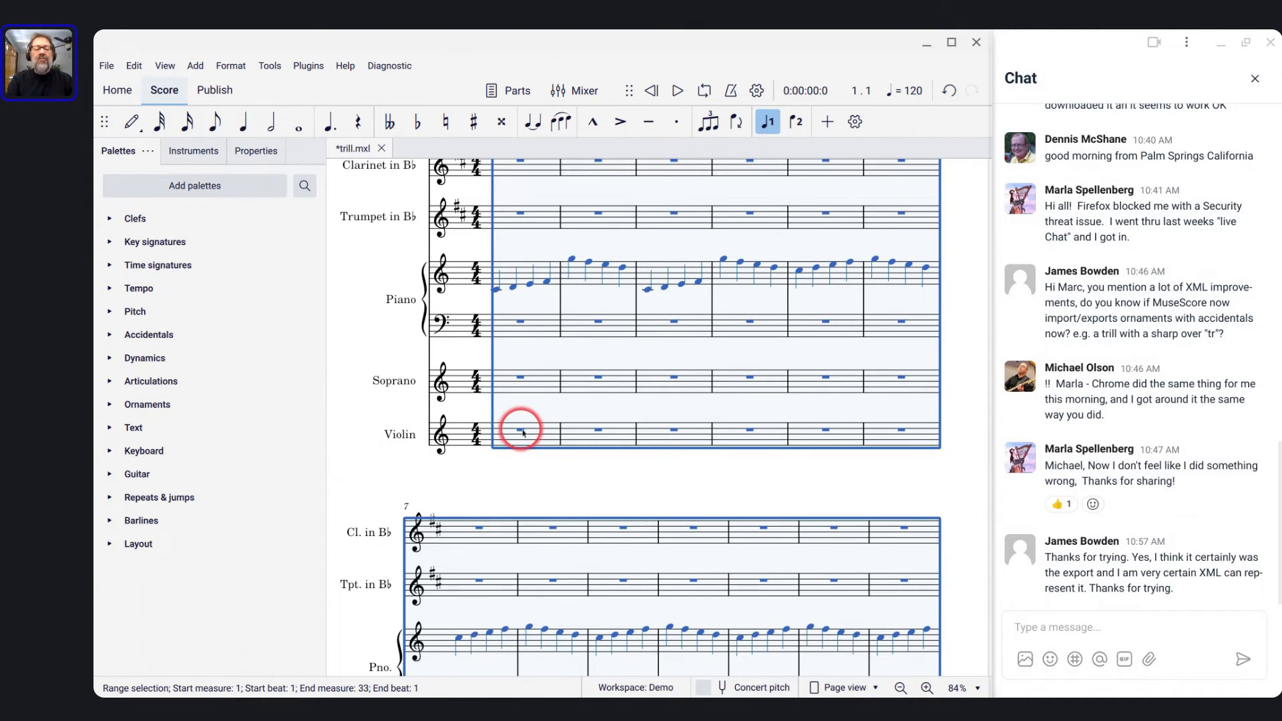
pyautogui.click(521, 430)
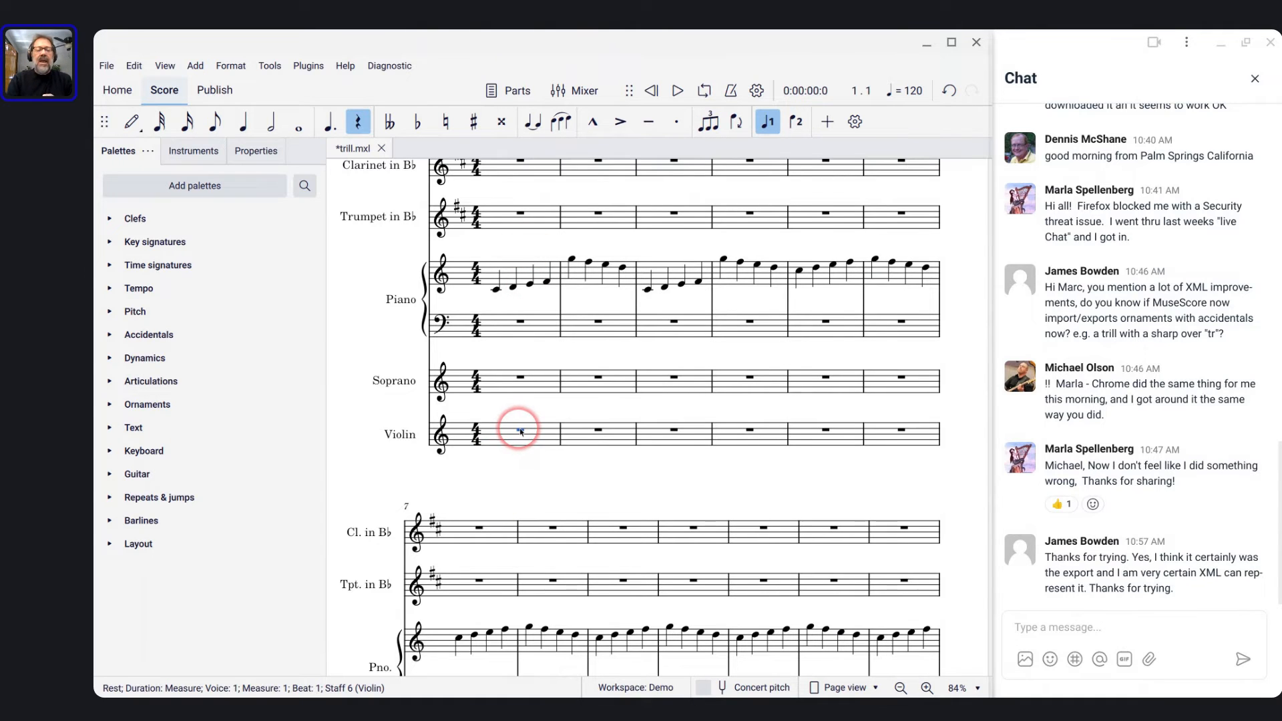
pyautogui.scroll(1, 520, 432)
pyautogui.press('n')
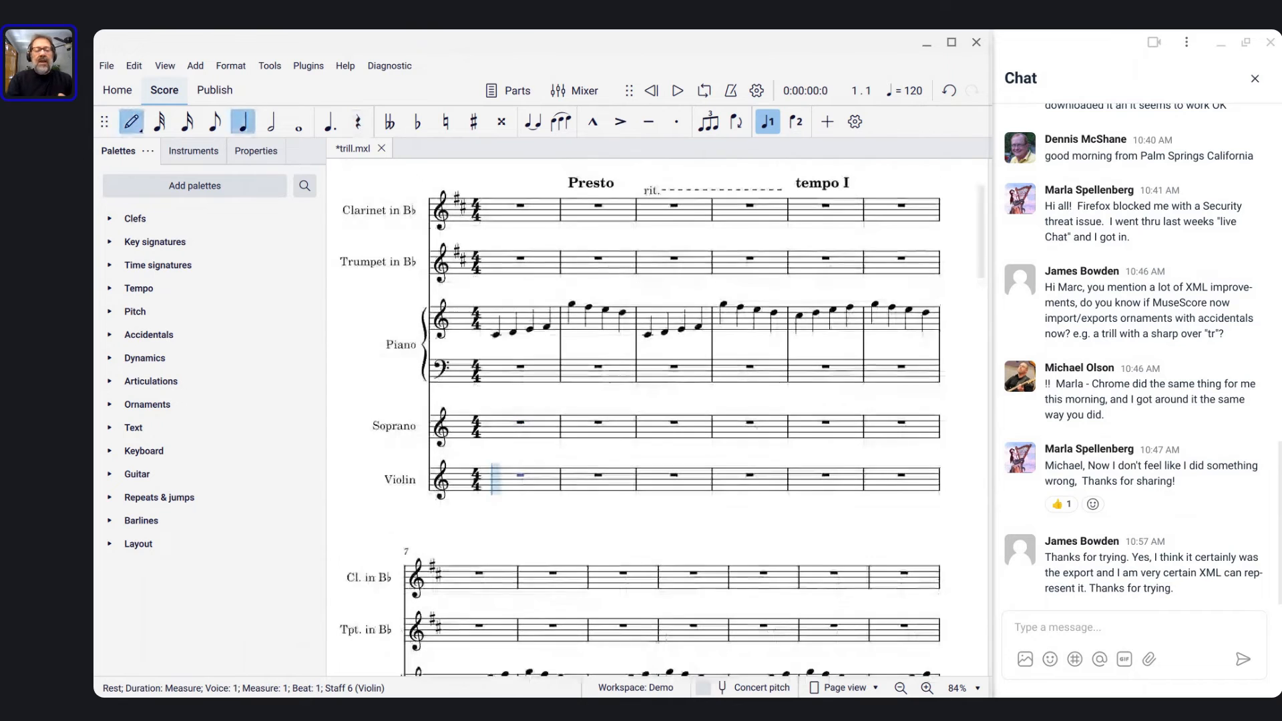
pyautogui.press('c')
pyautogui.press('d')
pyautogui.press('e')
pyautogui.press('f')
pyautogui.press('g')
pyautogui.press('f')
pyautogui.press('e')
pyautogui.press('d')
pyautogui.press('c')
pyautogui.press('d')
pyautogui.press('e')
pyautogui.press('f')
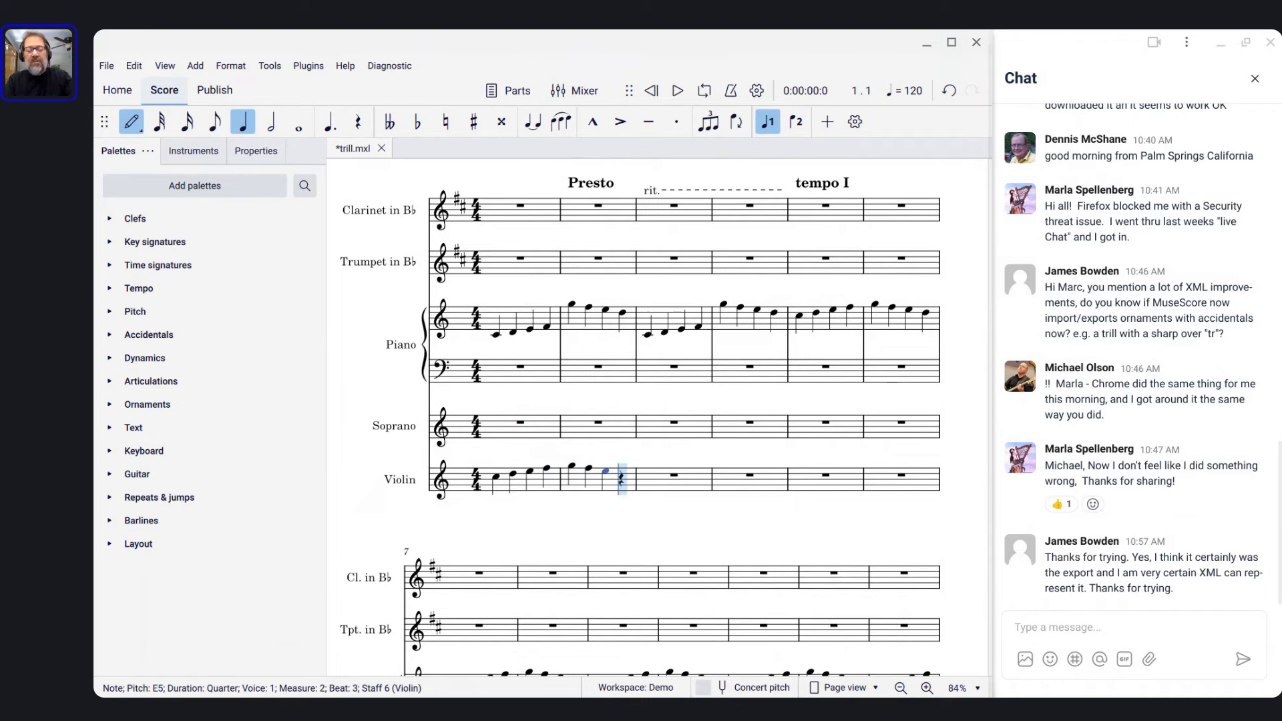
pyautogui.press('g')
pyautogui.press('f')
pyautogui.press('e')
pyautogui.press('d')
pyautogui.press('c')
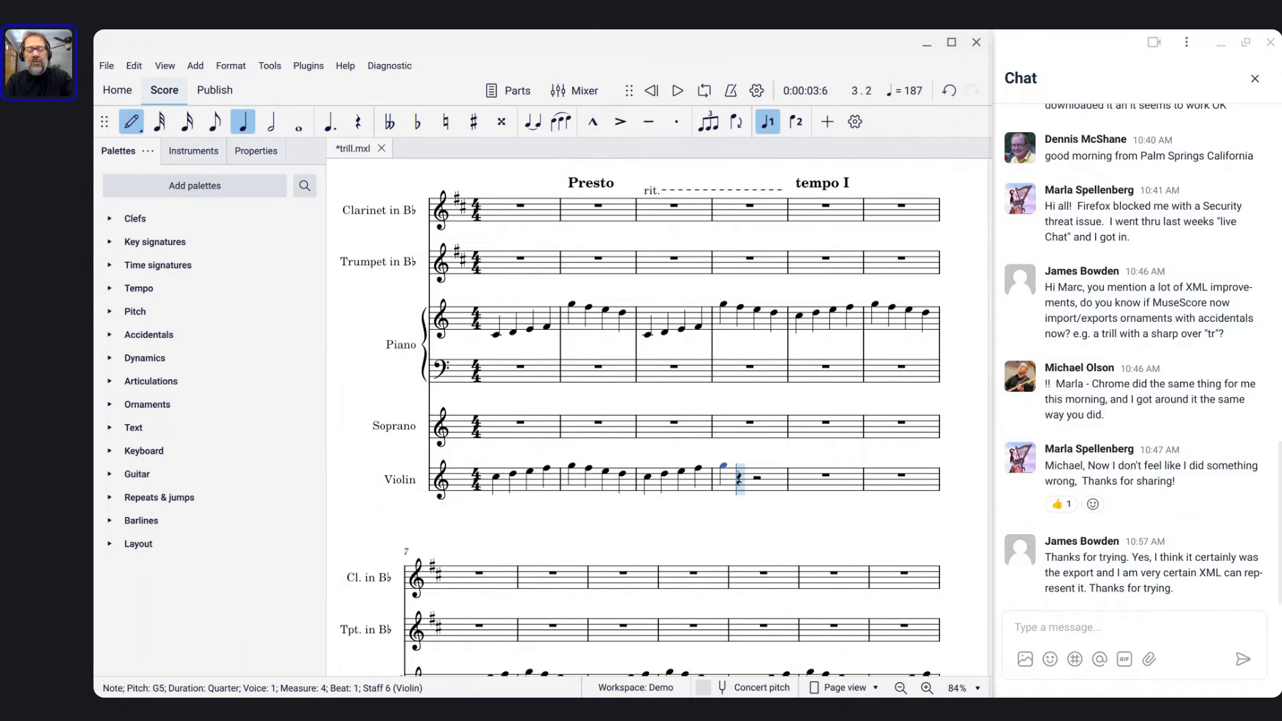
pyautogui.press('Escape')
# Play the imported score from the violin's first measure, stop in measure 5, and select the Presto marking
pyautogui.click(498, 432)
pyautogui.click(496, 479)
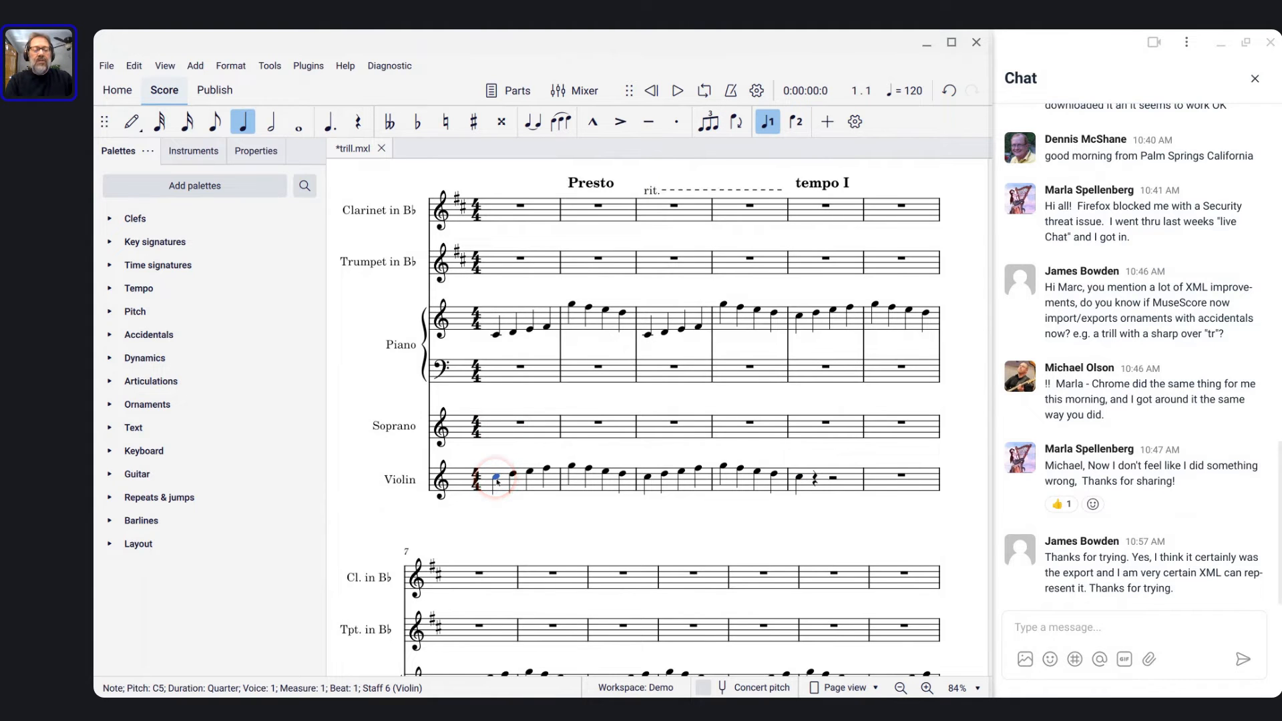
pyautogui.click(497, 484)
pyautogui.press('space')
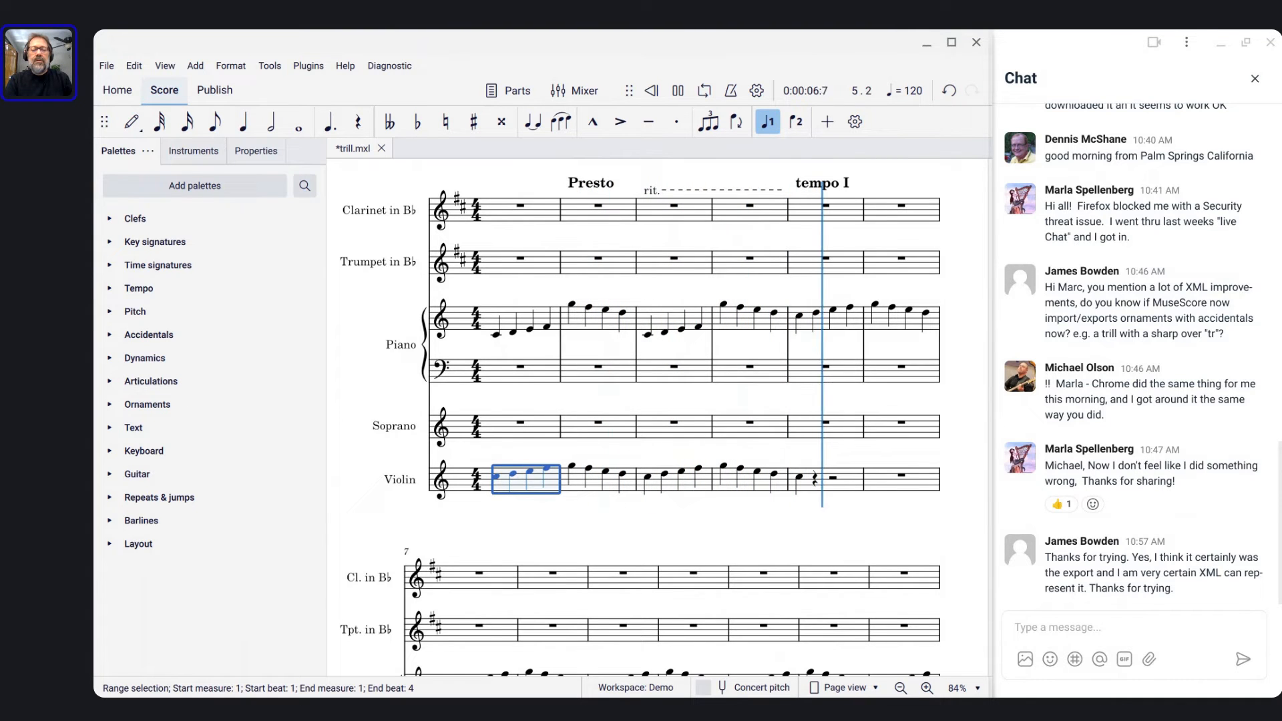
pyautogui.press('space')
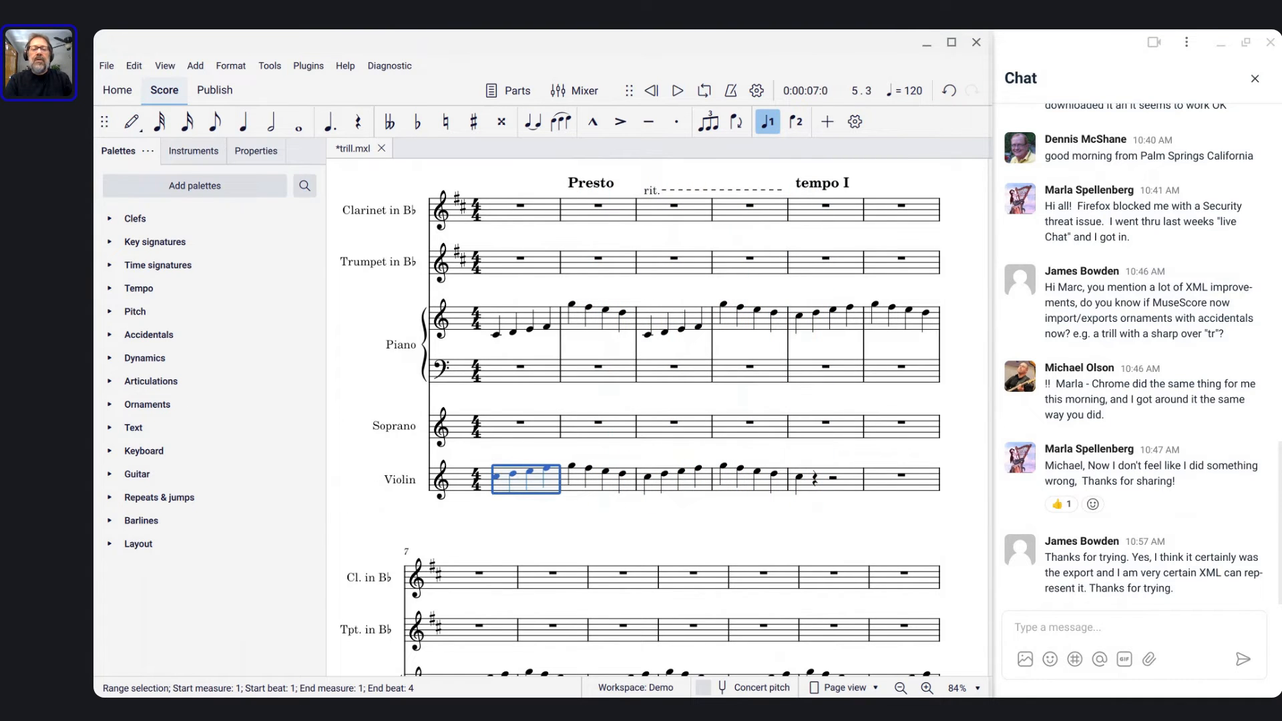
pyautogui.click(588, 191)
pyautogui.click(588, 190)
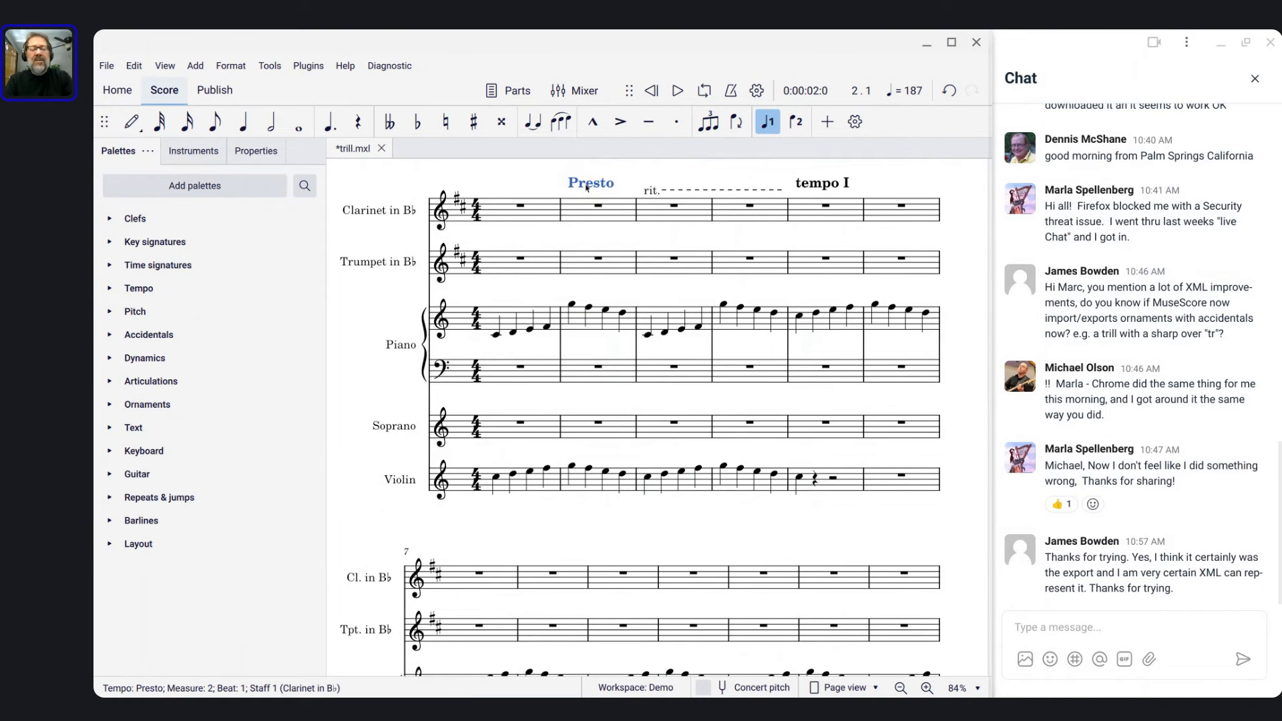
# Switch to the original Untitled score and delete its Presto, rit. and tempo I markings
pyautogui.hotkey('ctrl', 'Tab')
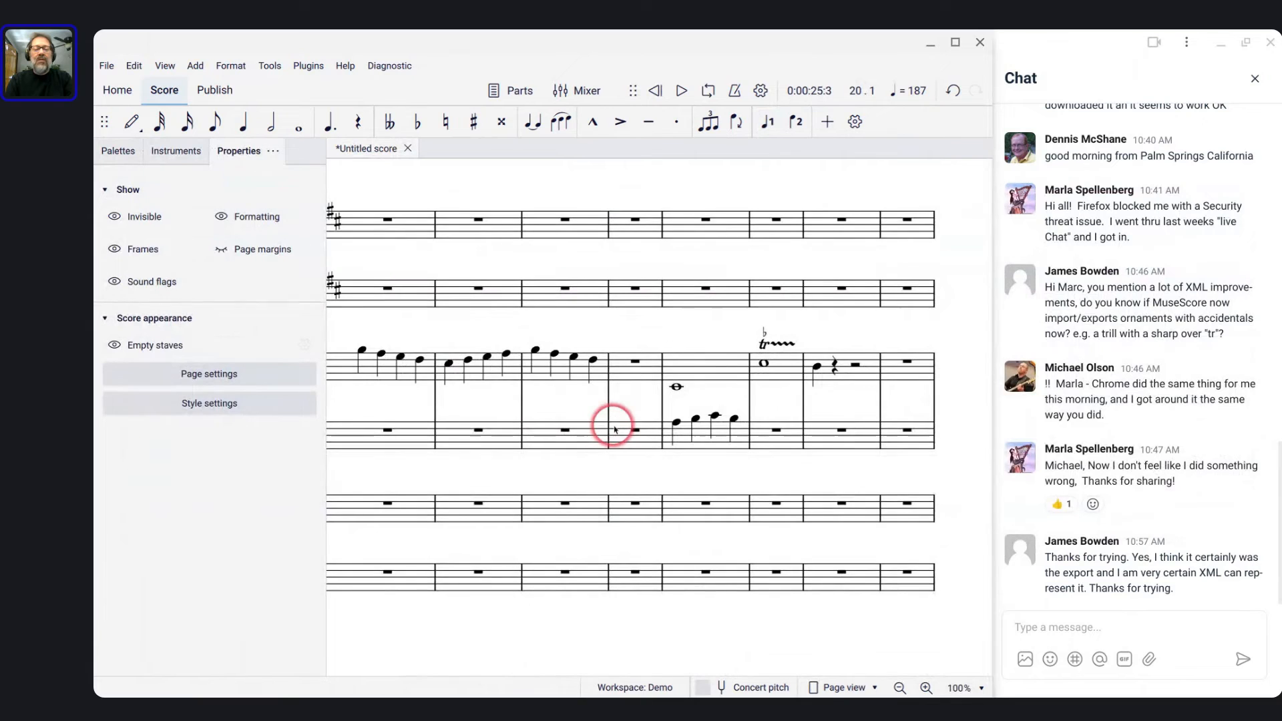
pyautogui.scroll(-3, 614, 429)
pyautogui.scroll(3, 614, 429)
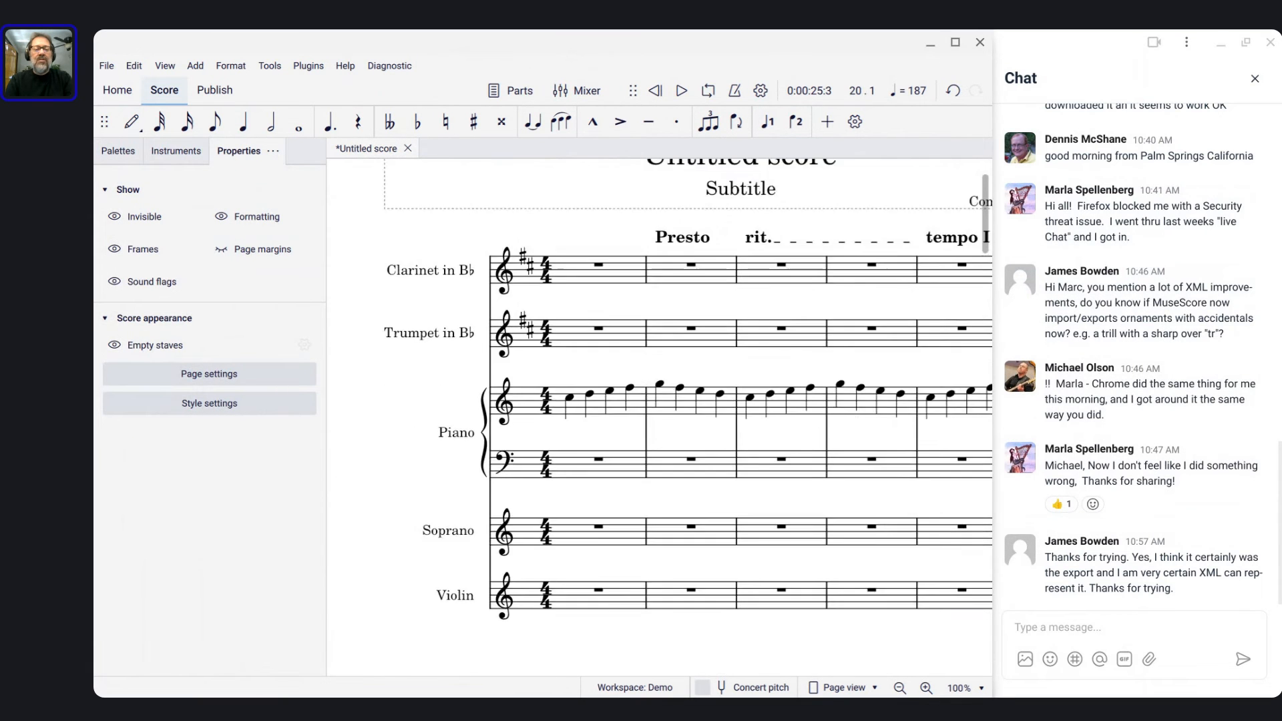
pyautogui.scroll(2, 659, 417)
pyautogui.hscroll(1, 659, 417)
pyautogui.scroll(-3, 659, 417)
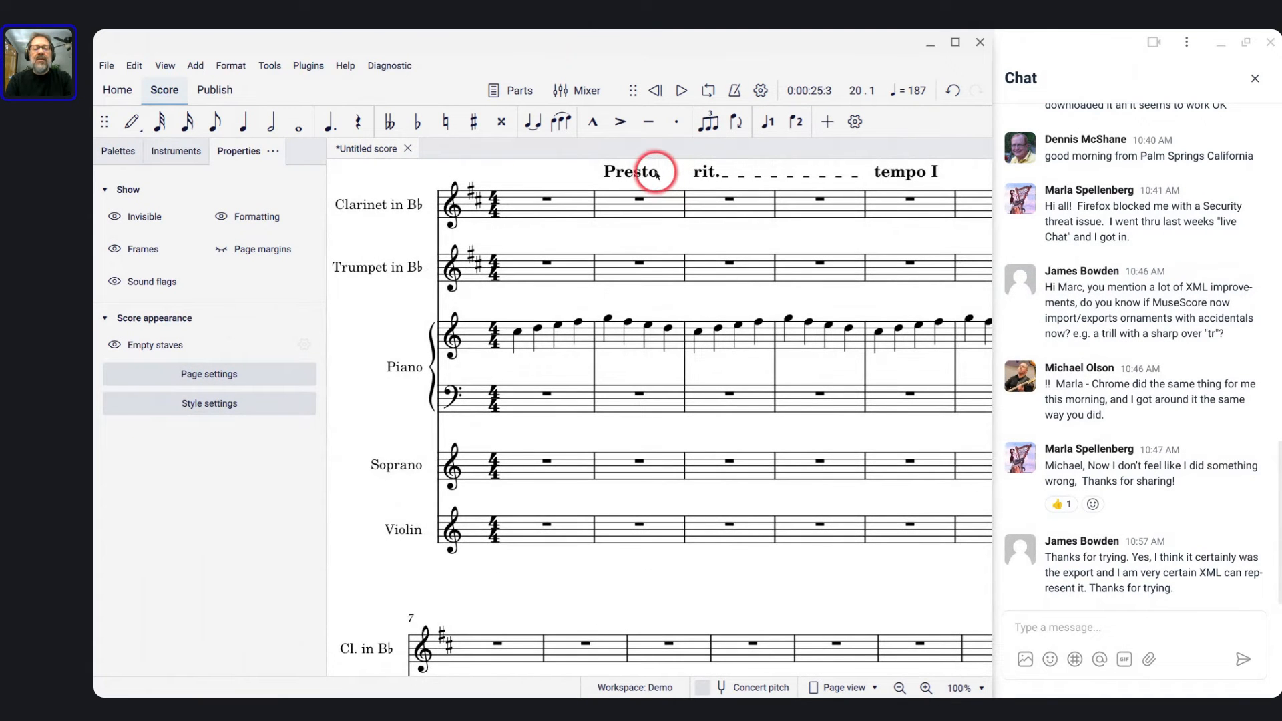
pyautogui.click(656, 175)
pyautogui.keyDown('ctrl'); pyautogui.click(705, 178); pyautogui.keyUp('ctrl')
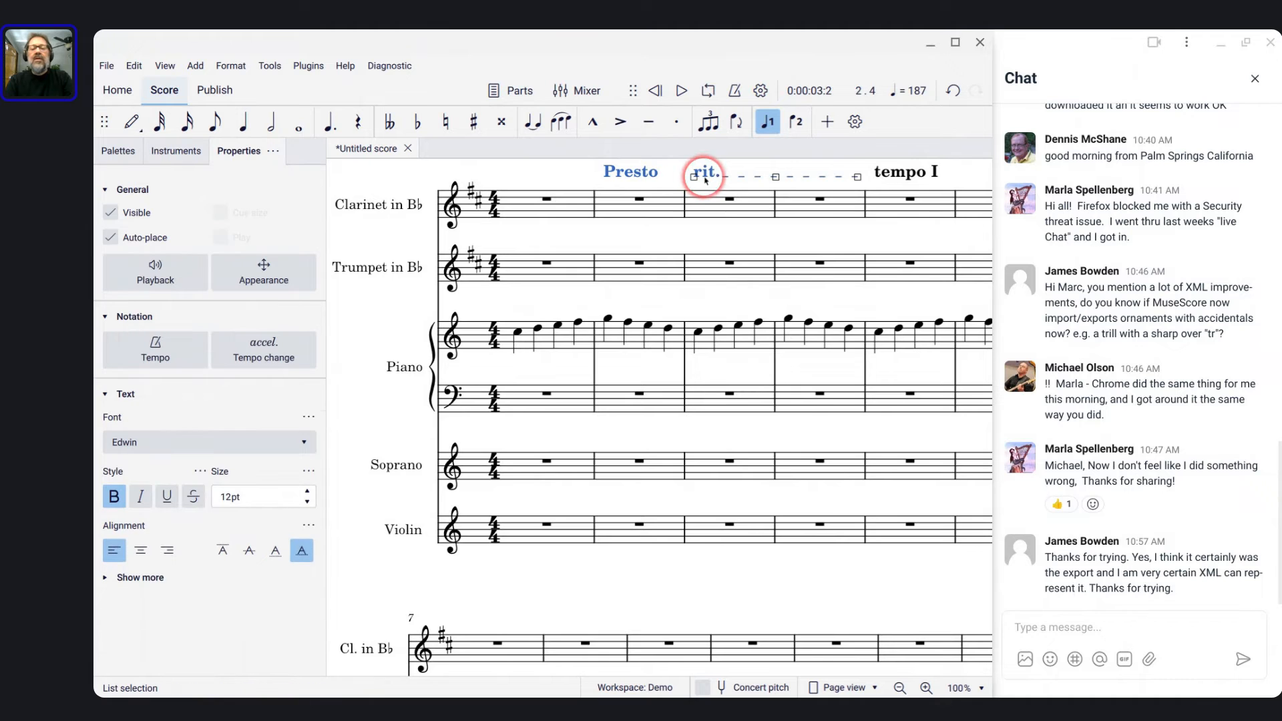
pyautogui.keyDown('ctrl'); pyautogui.click(888, 172); pyautogui.keyUp('ctrl')
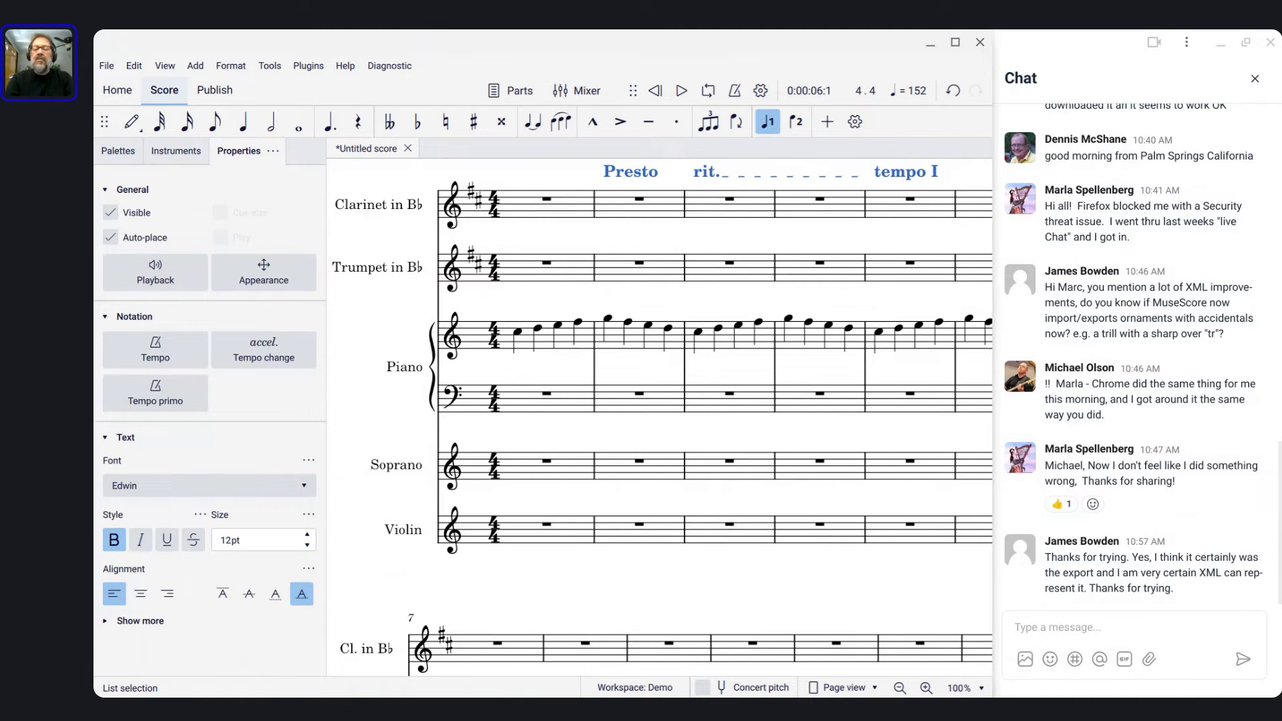
pyautogui.press('Delete')
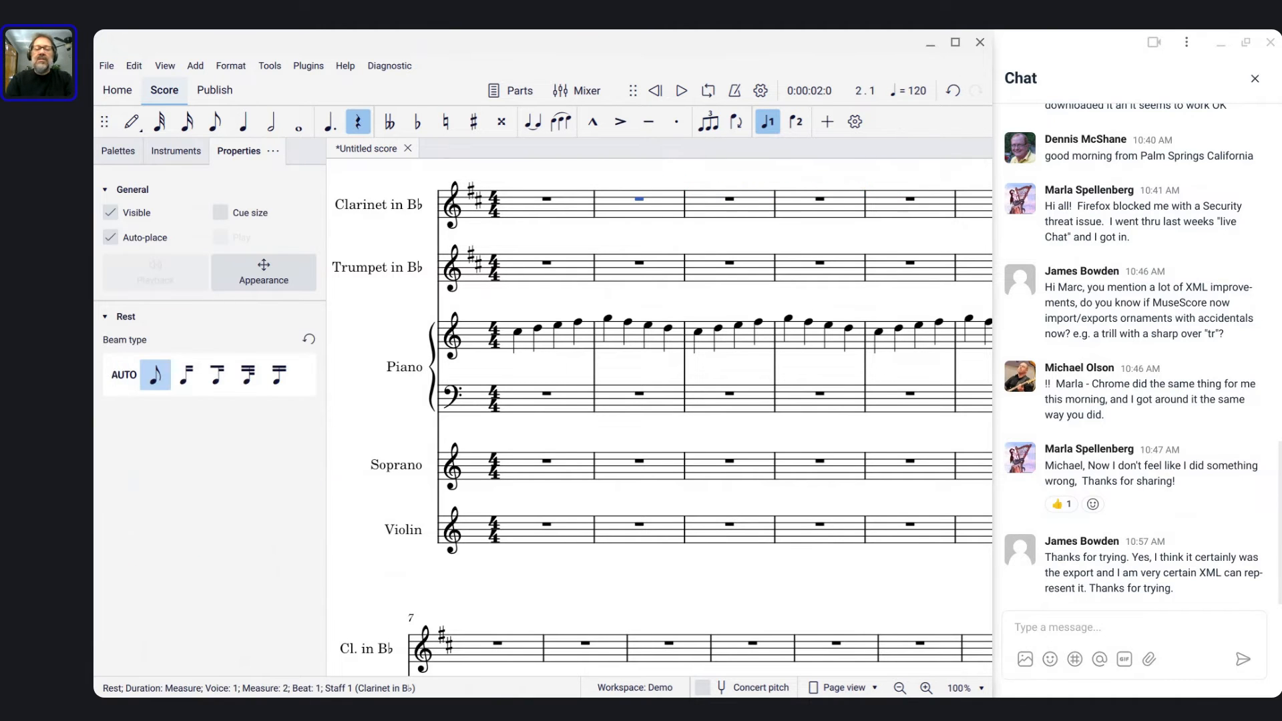
# Enter quarter notes C D E F, G F E D, C D E F, G F E D, C in the Untitled score's violin staff from measure 1
pyautogui.click(524, 531)
pyautogui.press('n')
pyautogui.press('c')
pyautogui.press('d')
pyautogui.press('e')
pyautogui.press('f')
pyautogui.press('g')
pyautogui.press('f')
pyautogui.press('e')
pyautogui.press('d')
pyautogui.press('c')
pyautogui.press('d')
pyautogui.press('e')
pyautogui.press('f')
pyautogui.press('g')
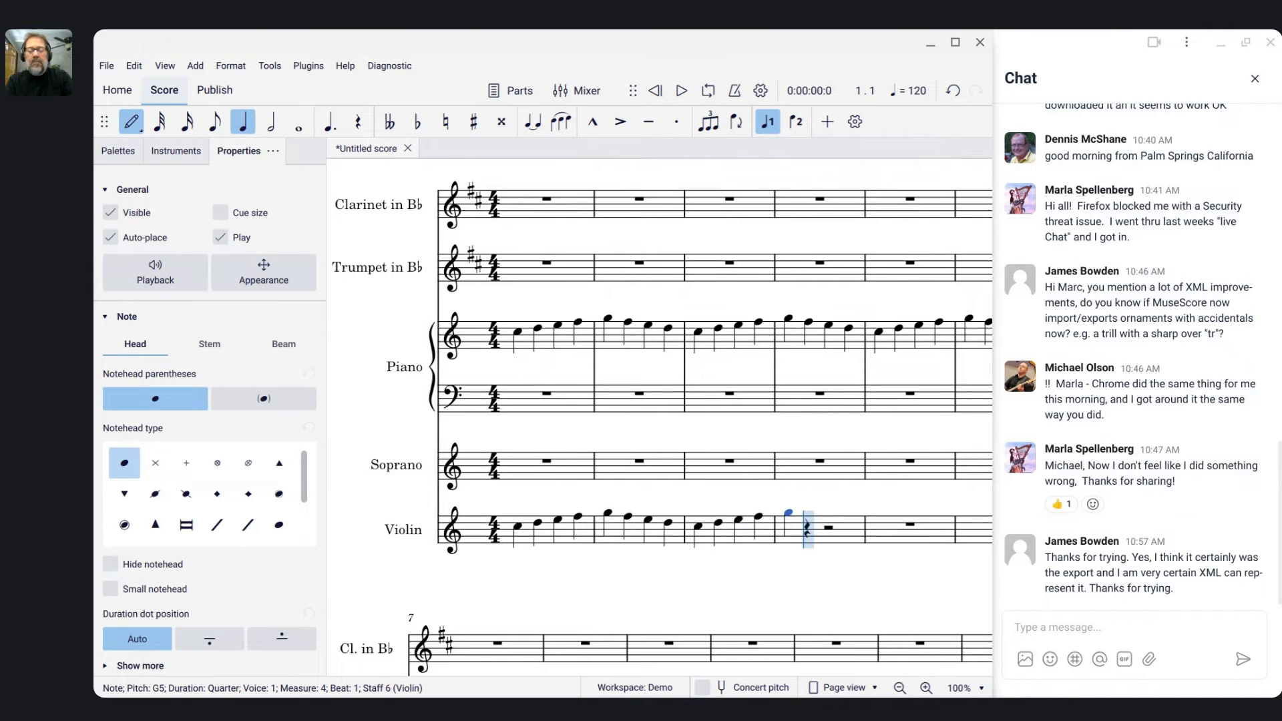
pyautogui.press('f')
pyautogui.press('e')
pyautogui.press('d')
pyautogui.press('c')
# Play the Untitled score from the violin's first measure and stop playback in measure 5
pyautogui.click(488, 545)
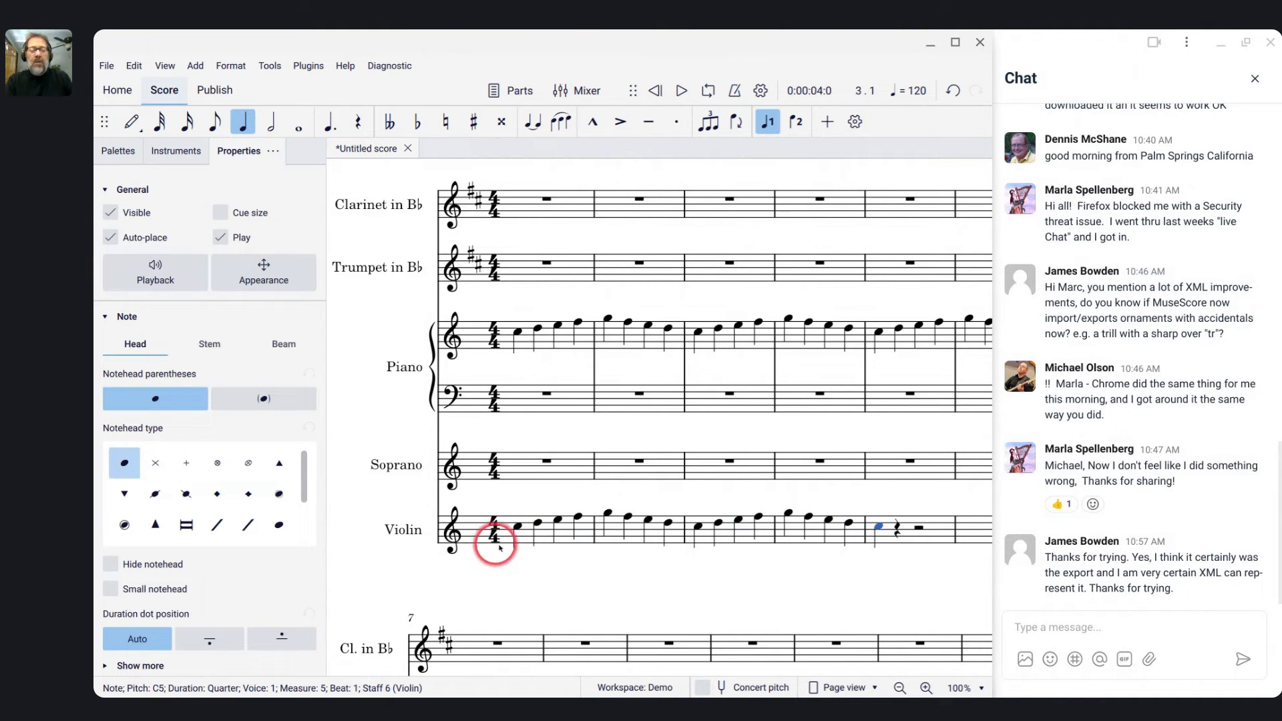
pyautogui.click(518, 527)
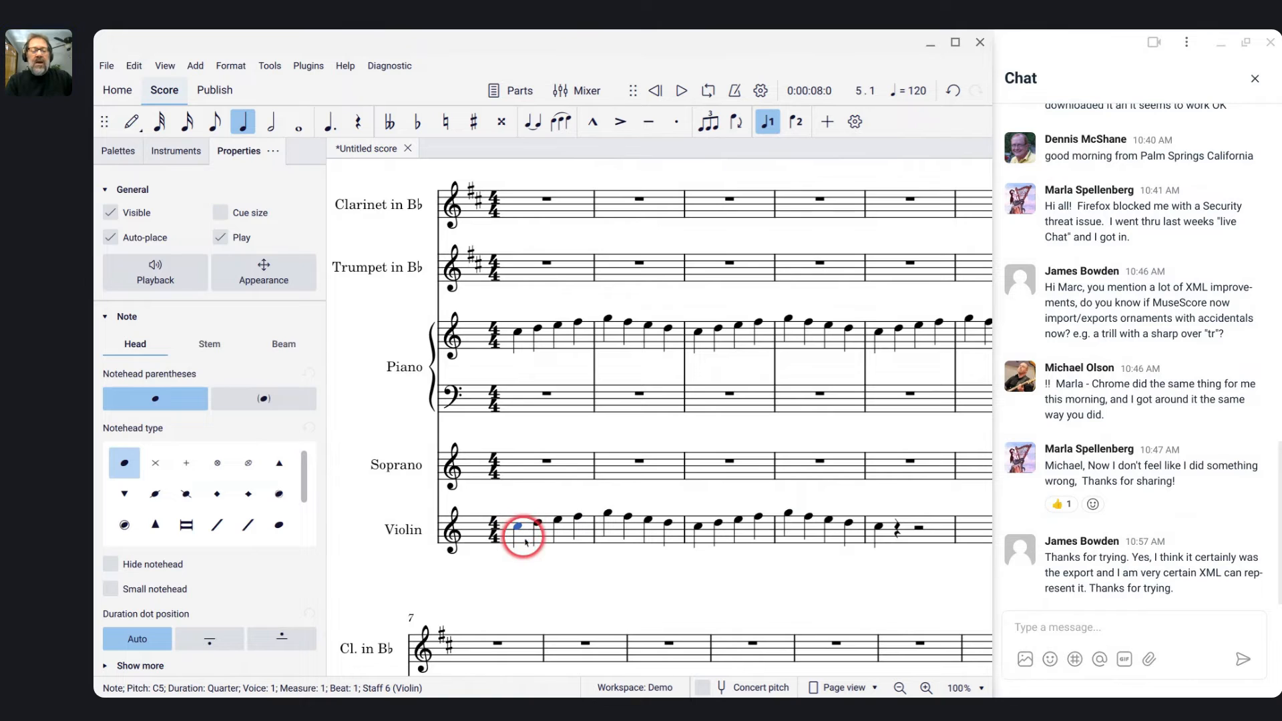
pyautogui.click(525, 539)
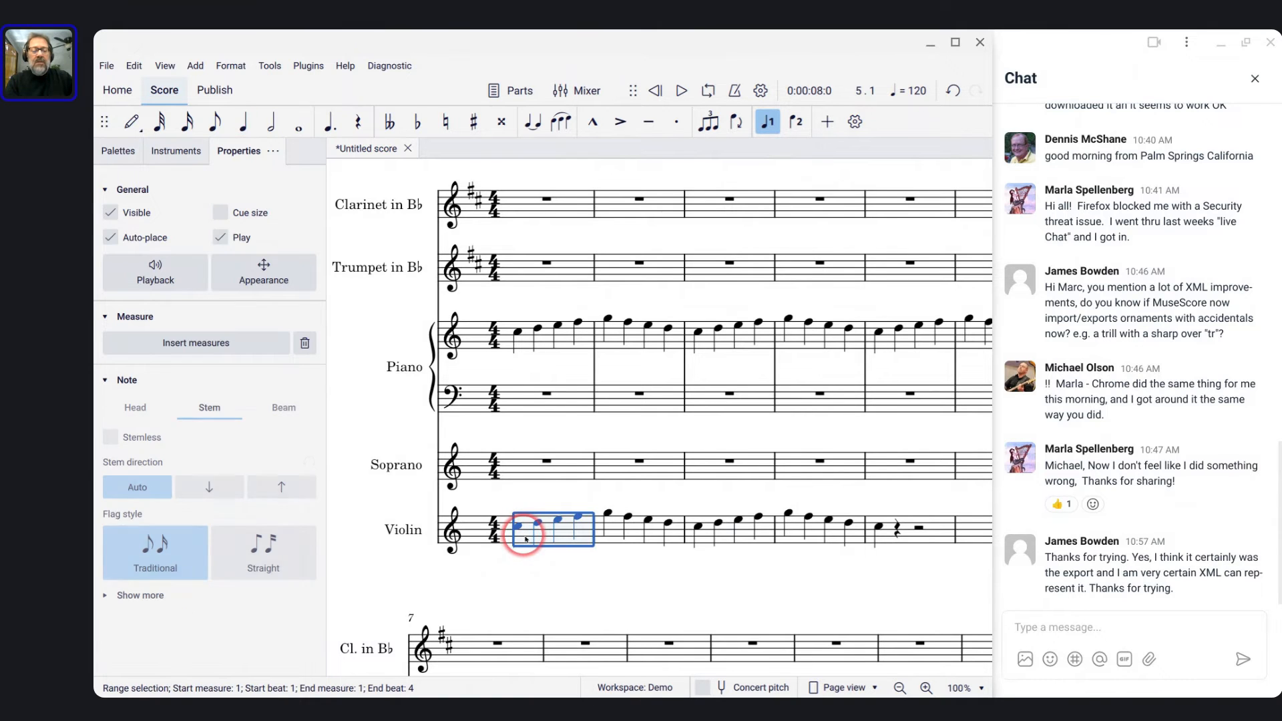
pyautogui.press('space')
pyautogui.press('space')
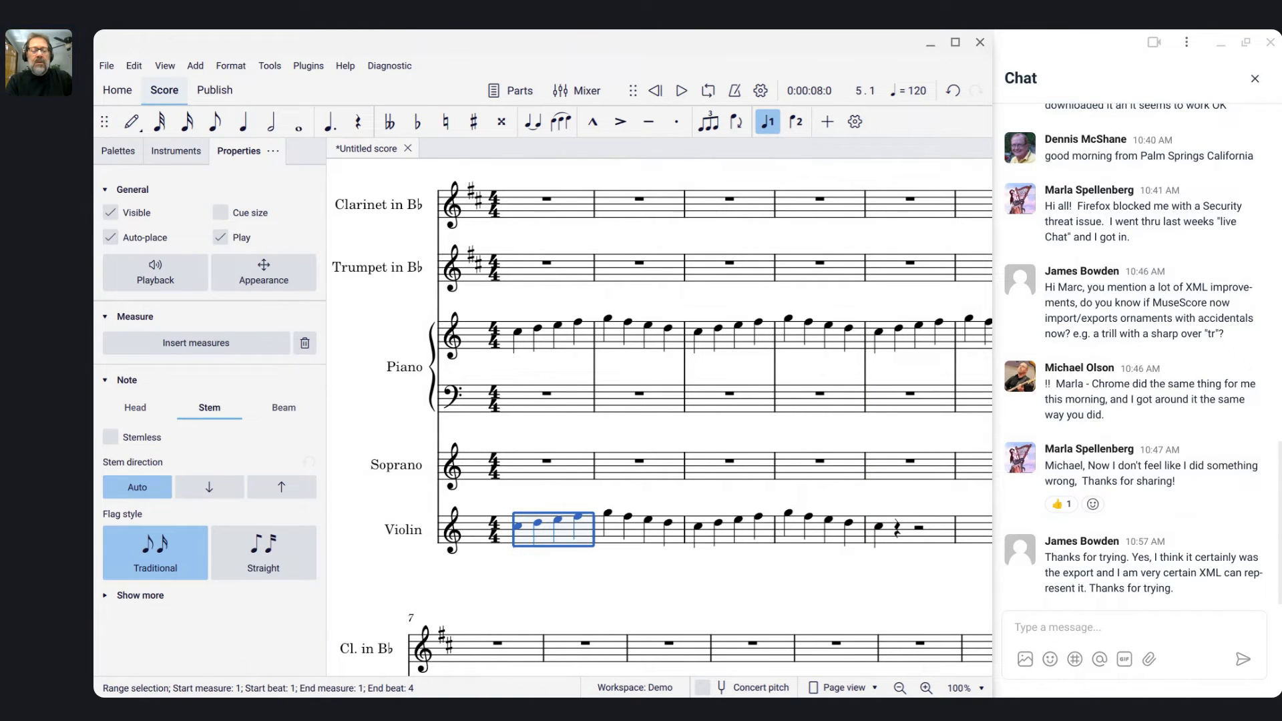
pyautogui.press('space')
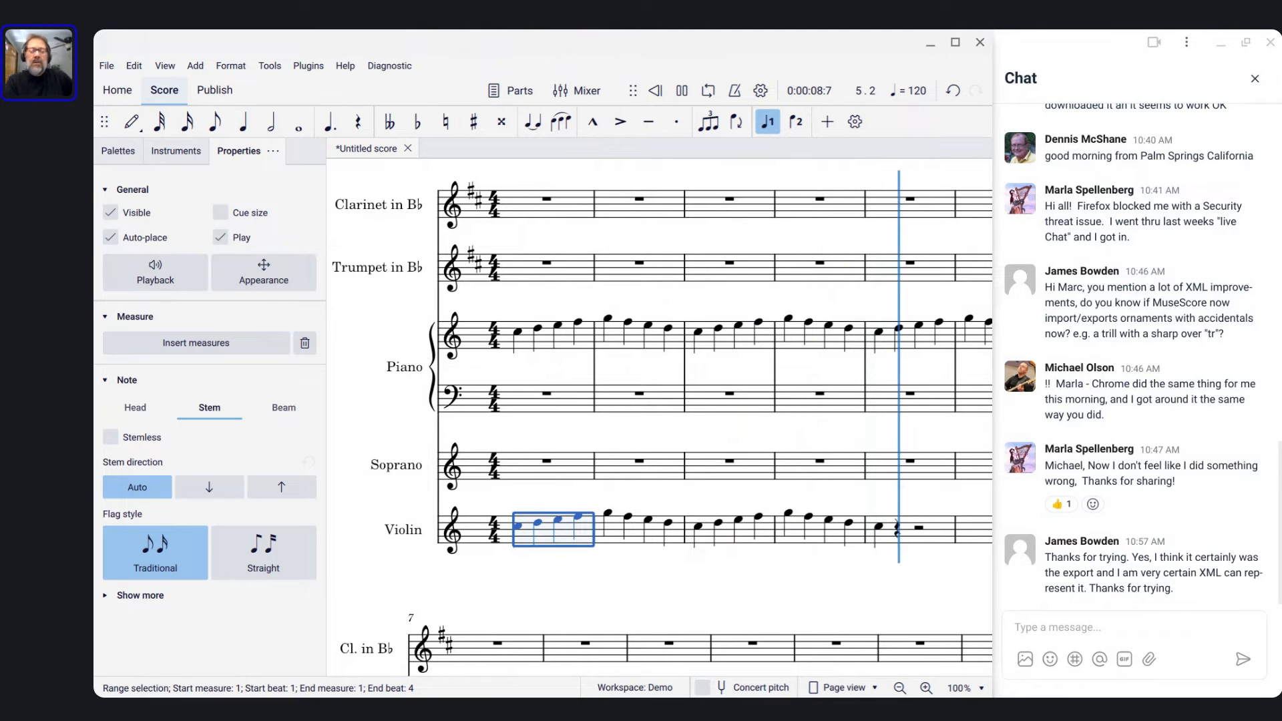
pyautogui.press('space')
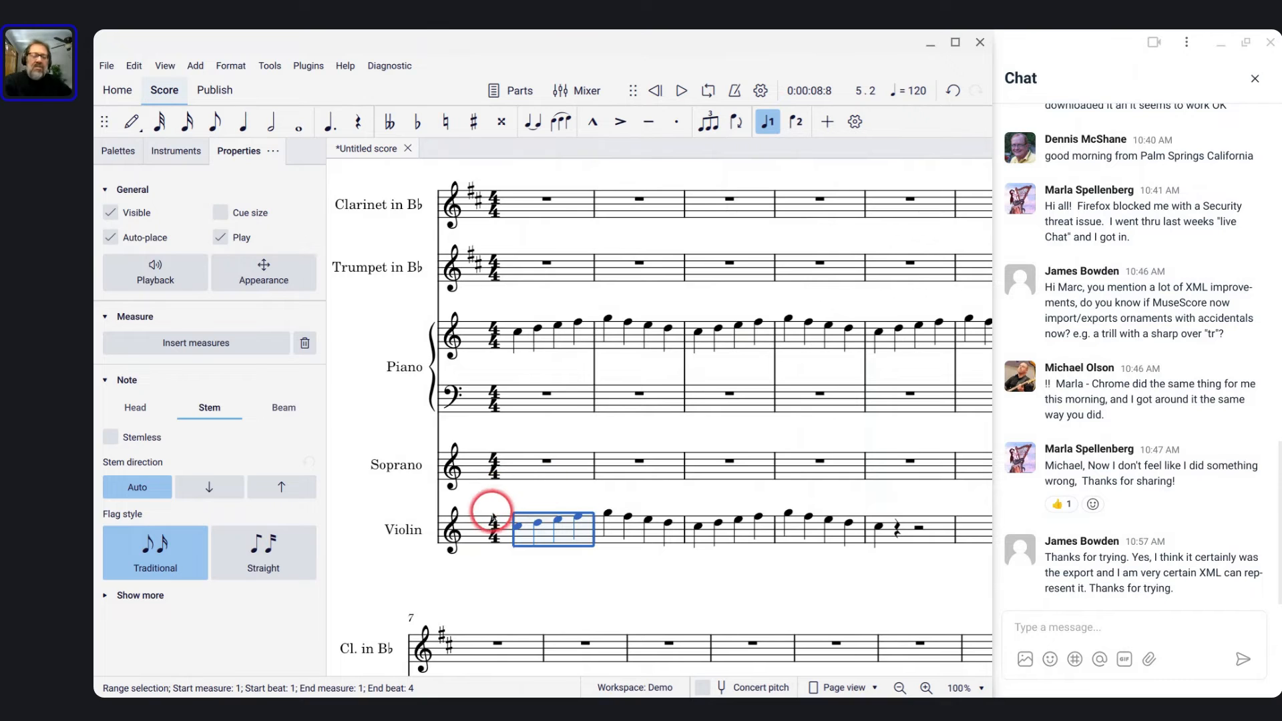
pyautogui.click(495, 527)
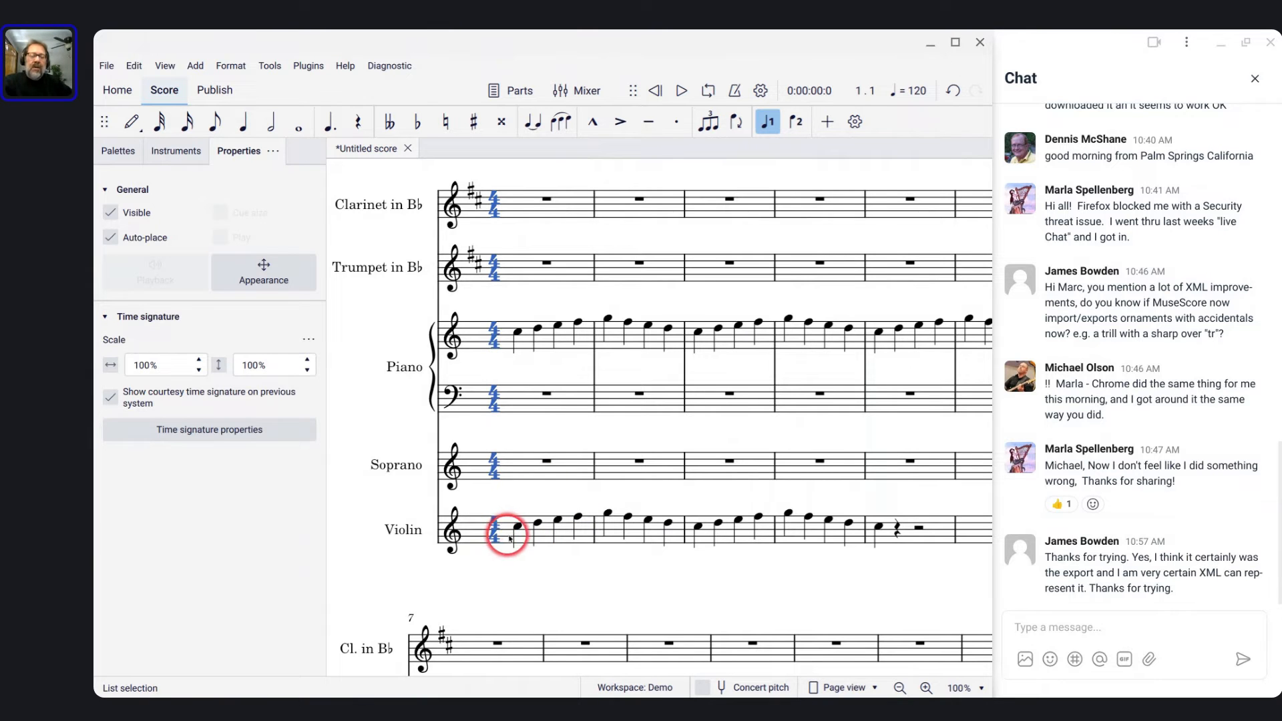
pyautogui.click(518, 528)
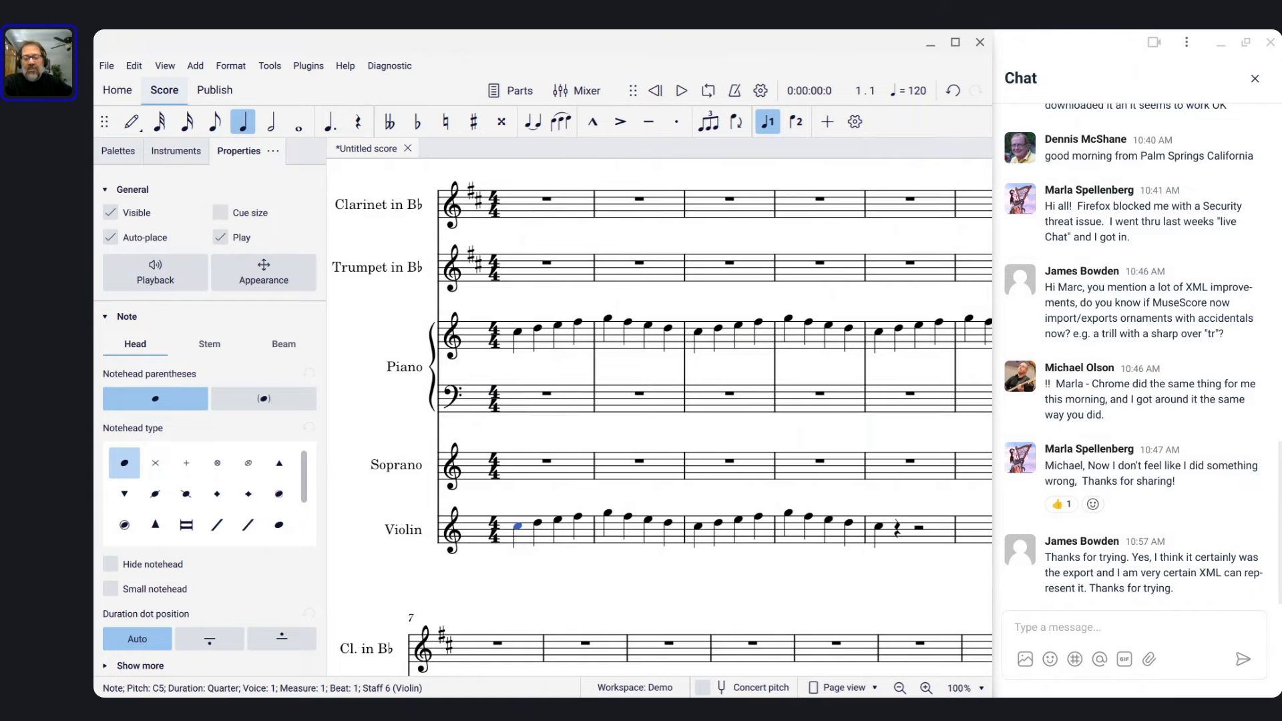
pyautogui.scroll(-2, 520, 488)
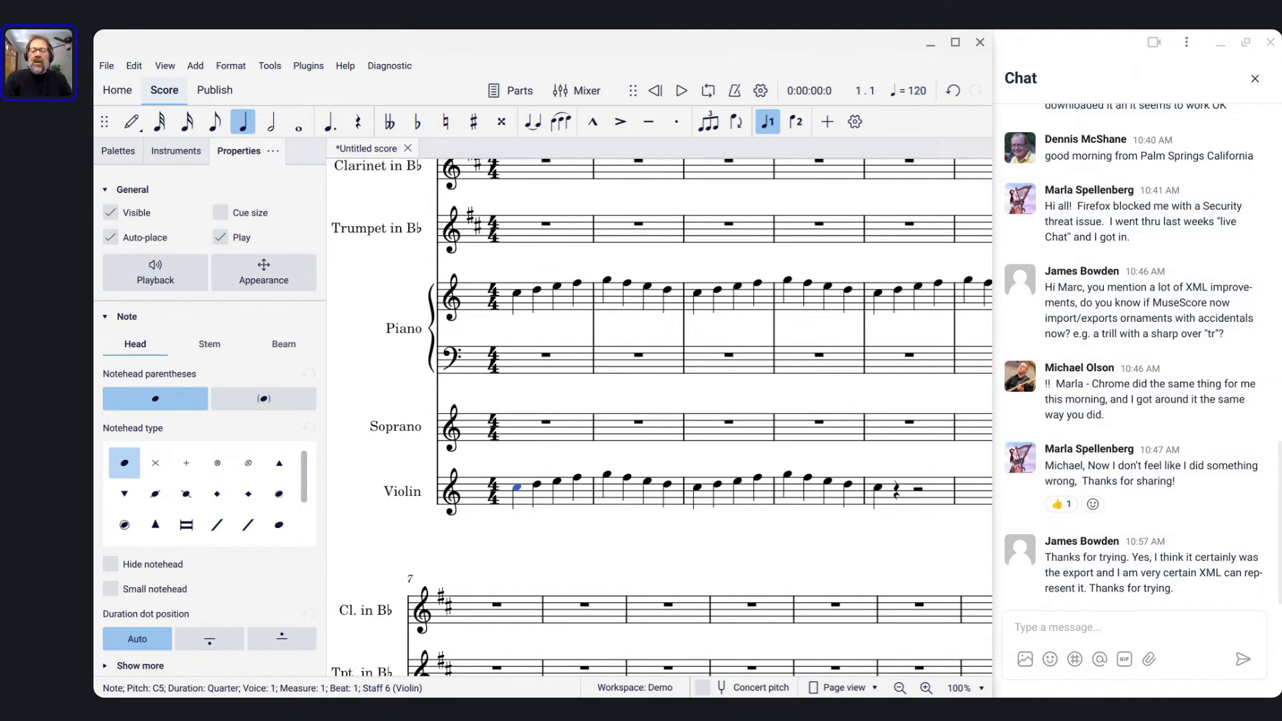
pyautogui.scroll(5, 518, 486)
pyautogui.hscroll(-3, 518, 486)
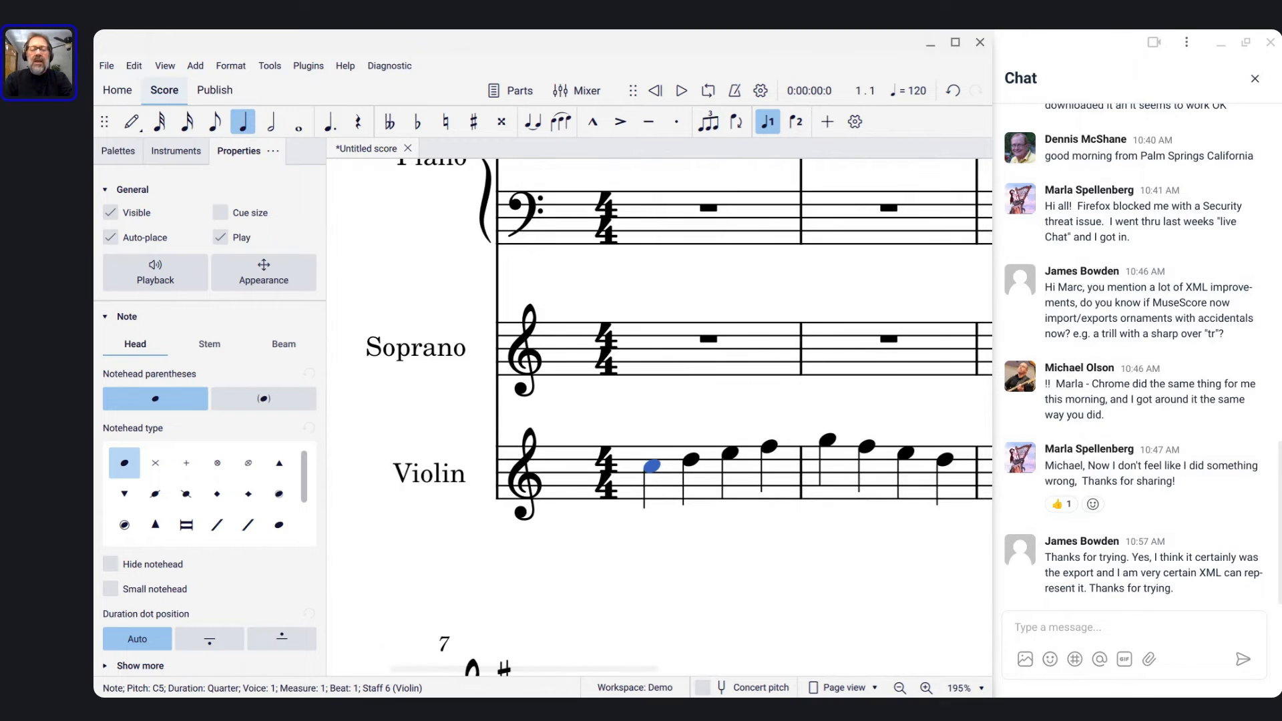
pyautogui.scroll(-2, 518, 490)
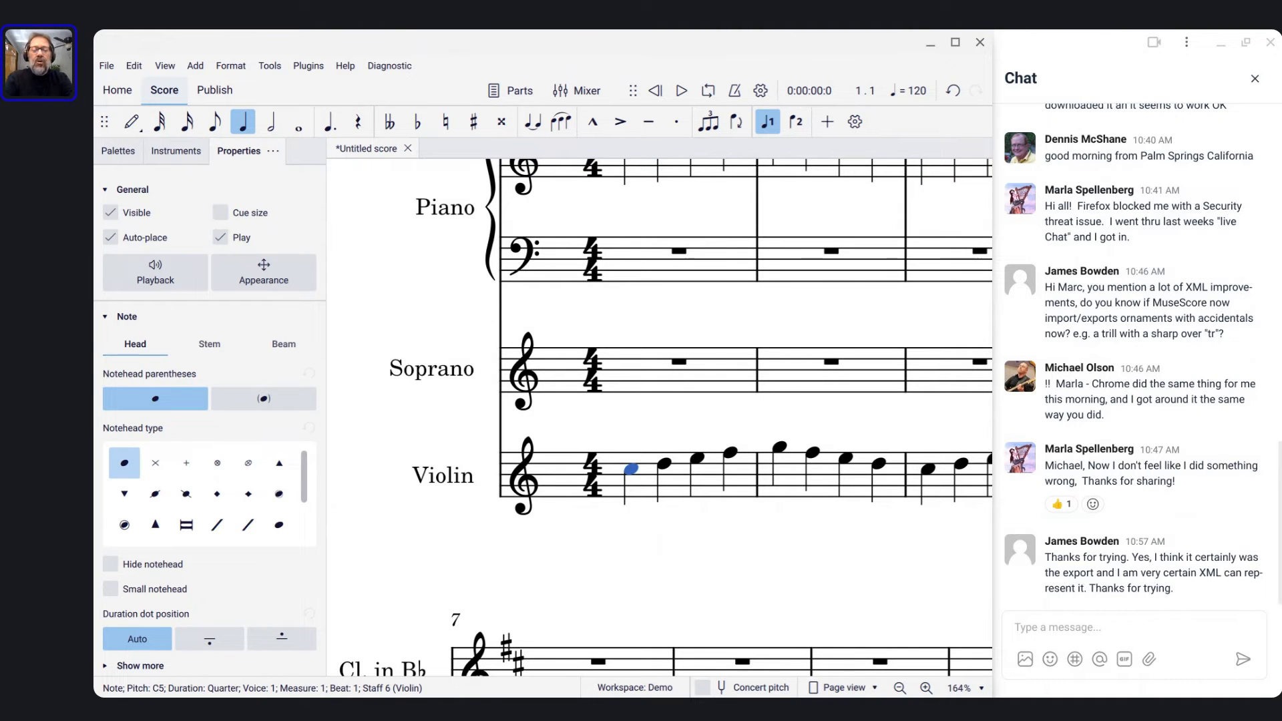
pyautogui.hotkey('ctrl', 't')
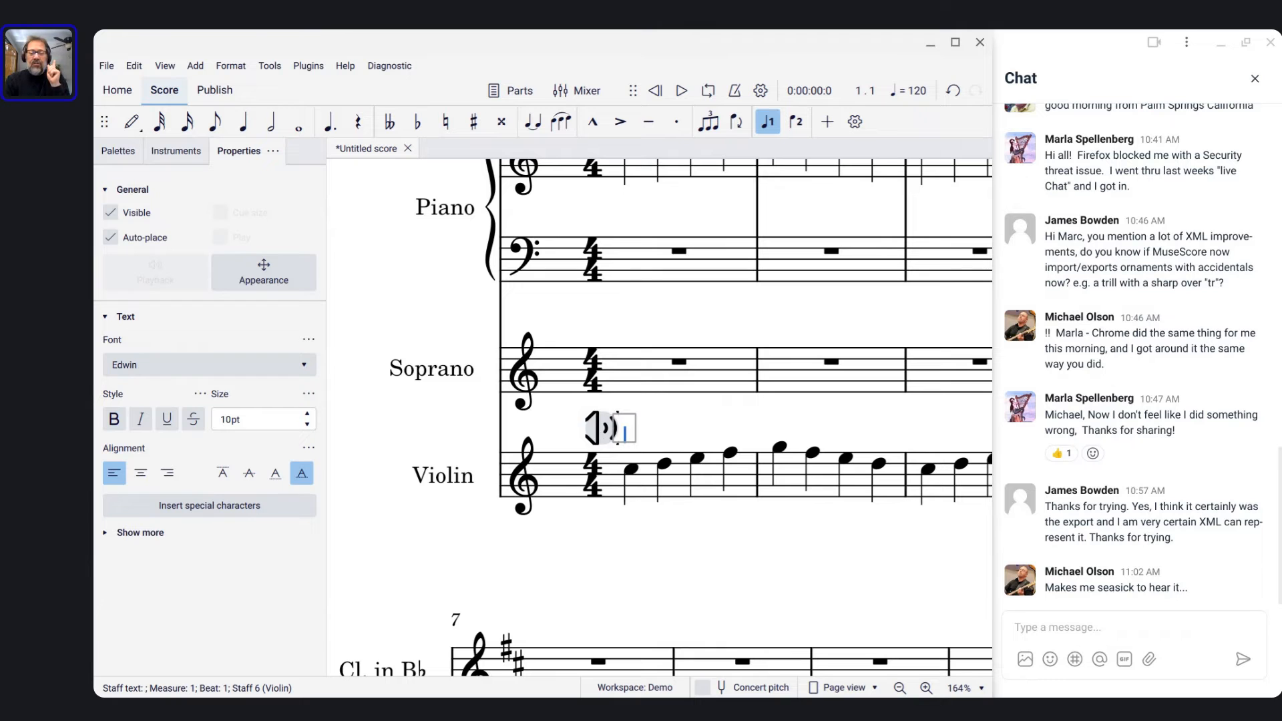
pyautogui.click(603, 429)
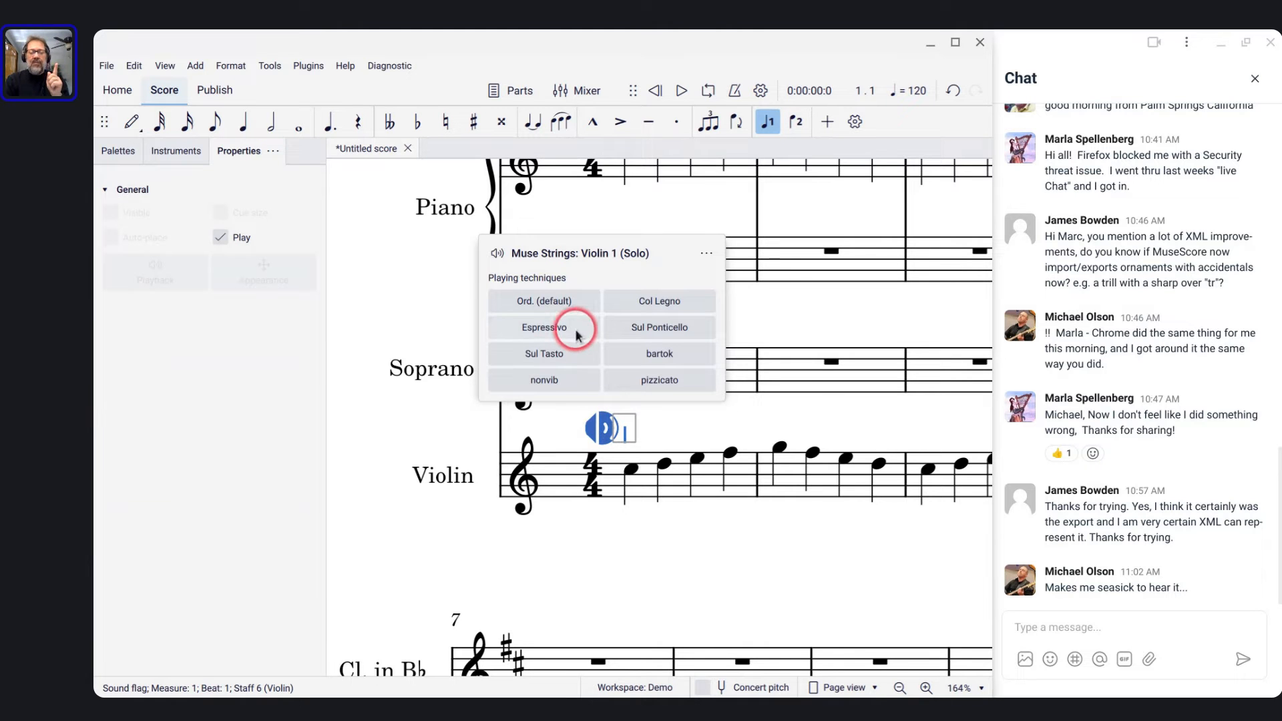
pyautogui.click(826, 421)
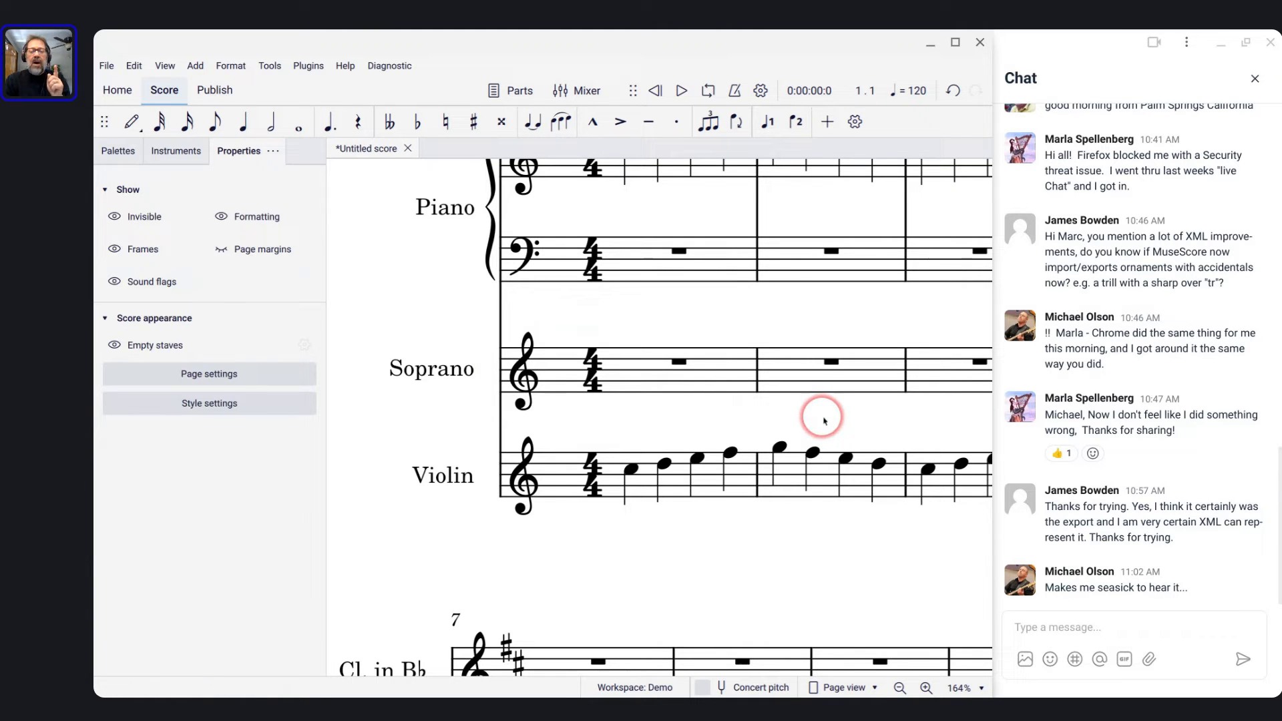
# Add the staff text "a" above the violin's first note in measure 1
pyautogui.click(631, 476)
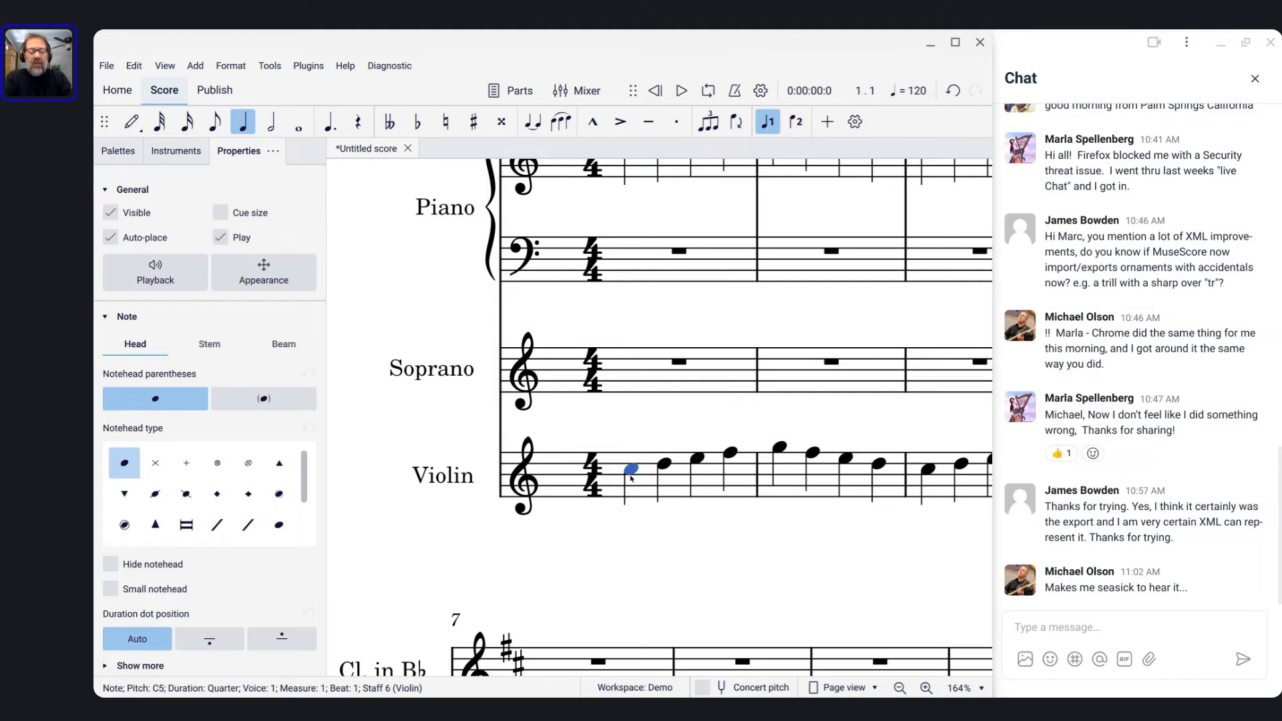
pyautogui.hotkey('ctrl', 't')
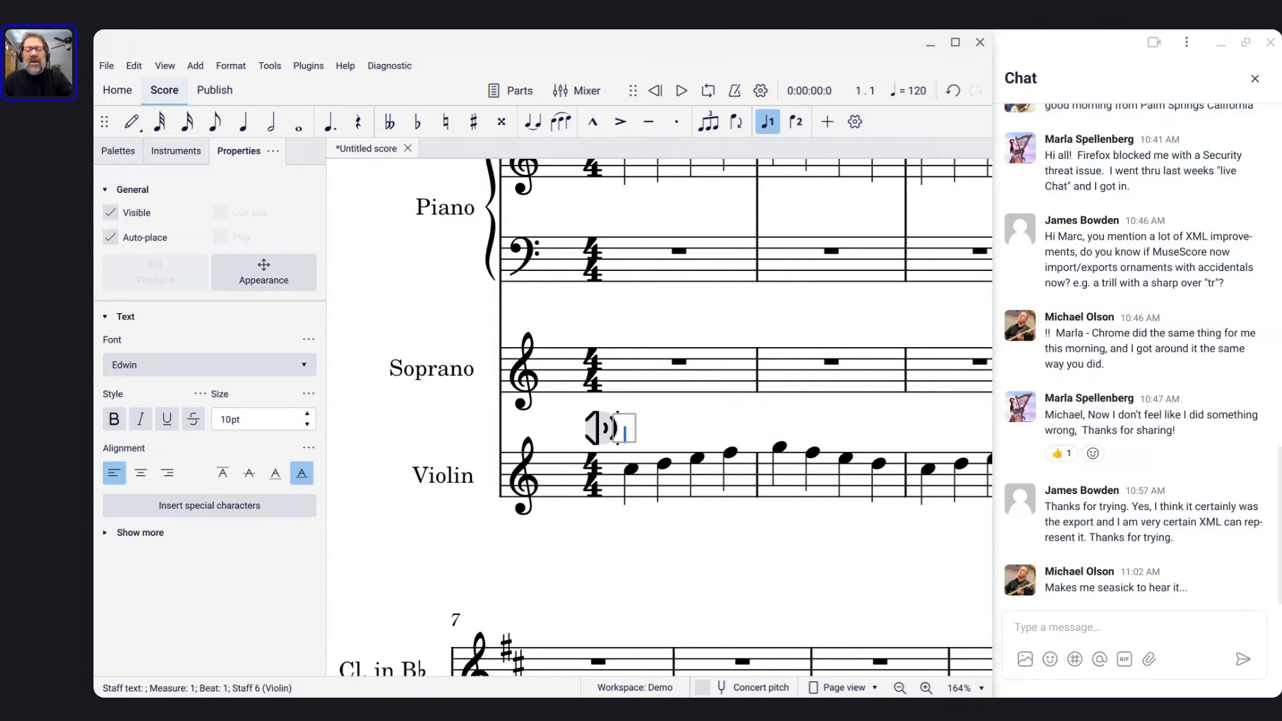
pyautogui.write('a')
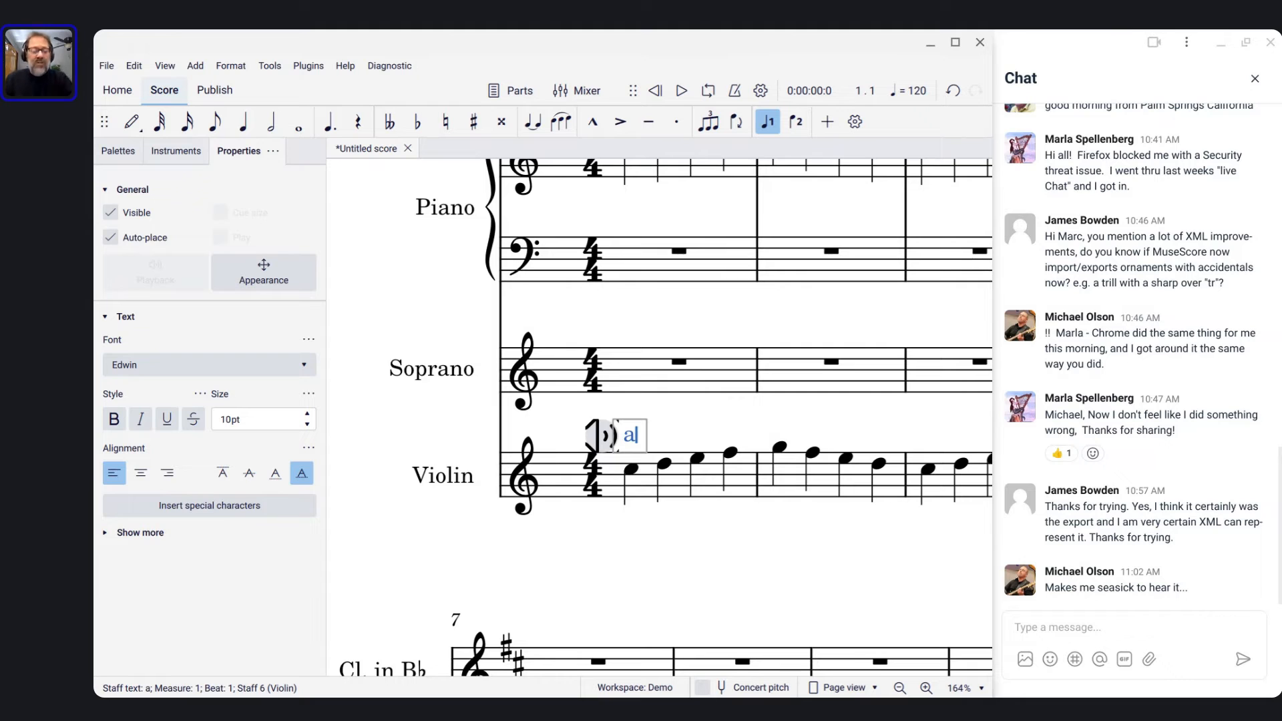
pyautogui.press('Escape')
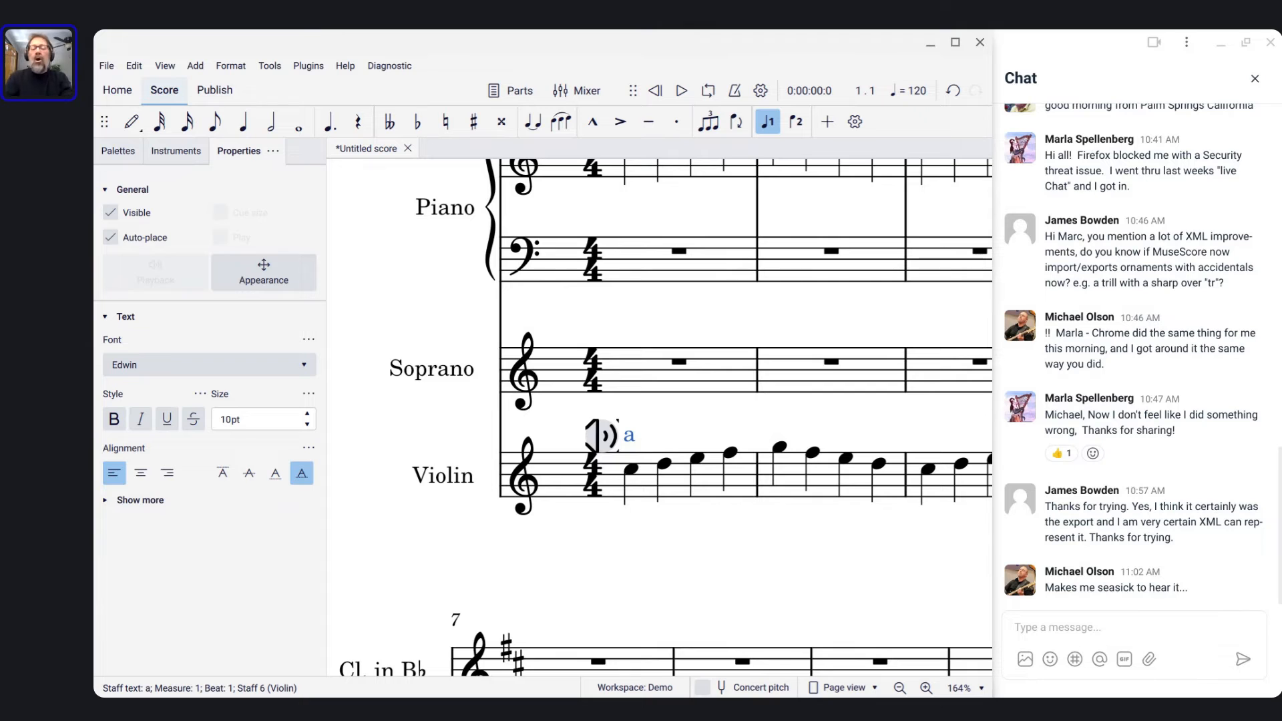
pyautogui.press('alt')
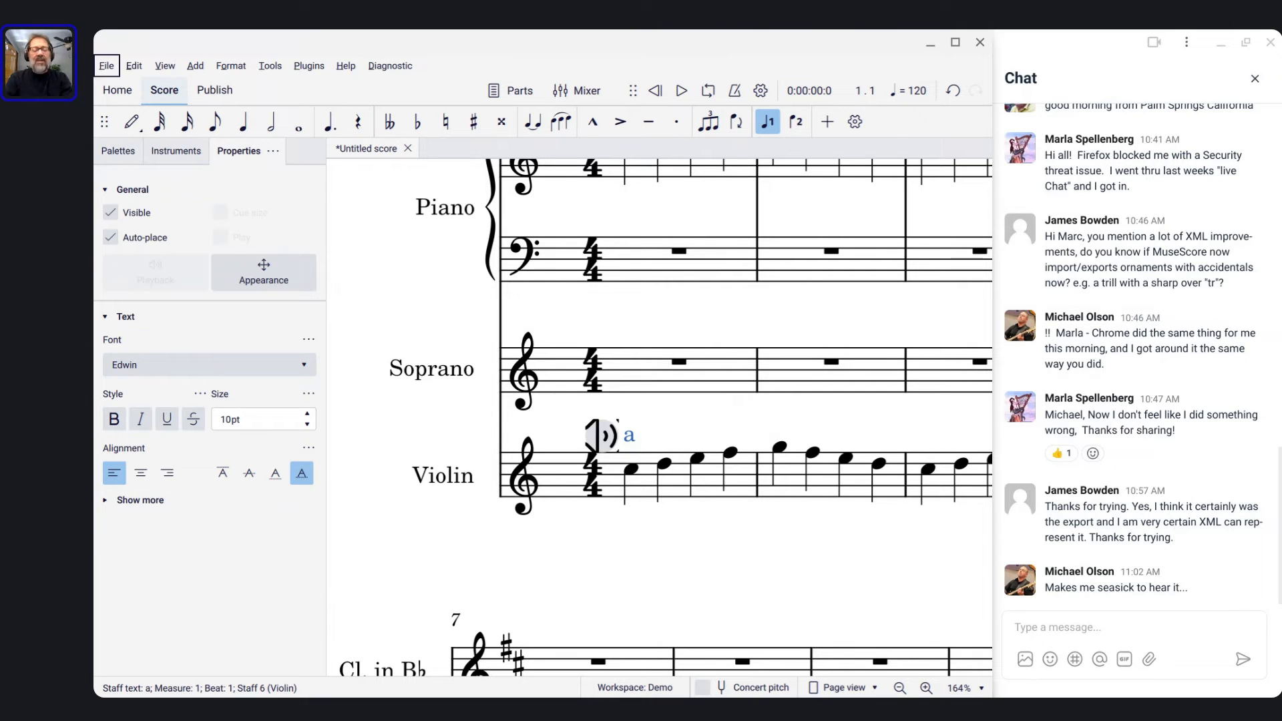
pyautogui.press('Left')
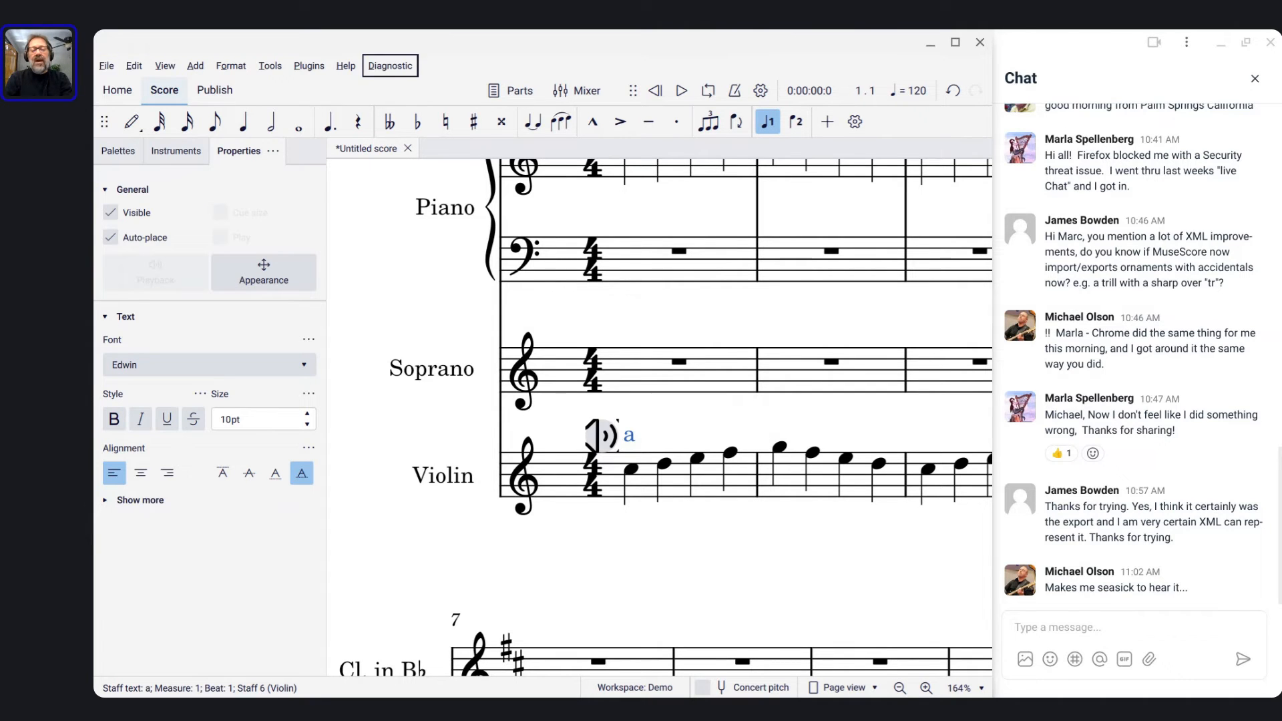
pyautogui.press('Escape')
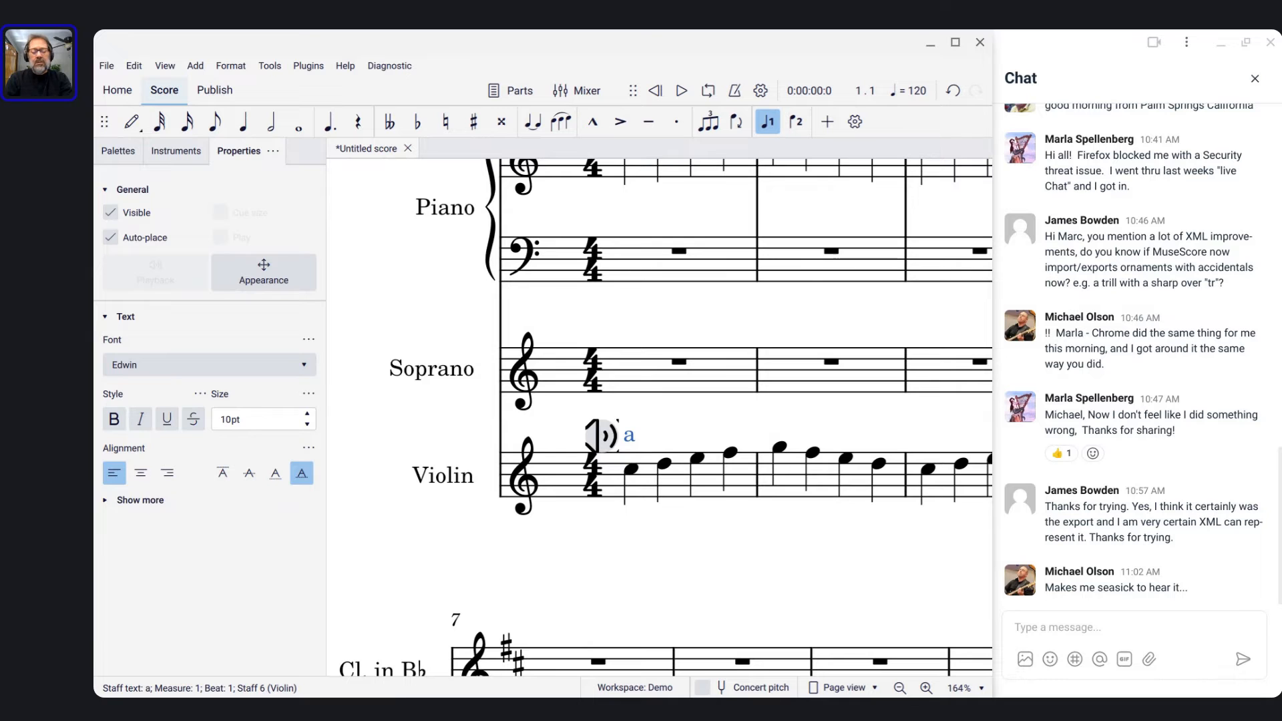
# Step back and forth through the elements of the violin's measure 1, including the staff text's sound flag and its playing techniques
pyautogui.press('Right')
pyautogui.hotkey('alt', 'Left')
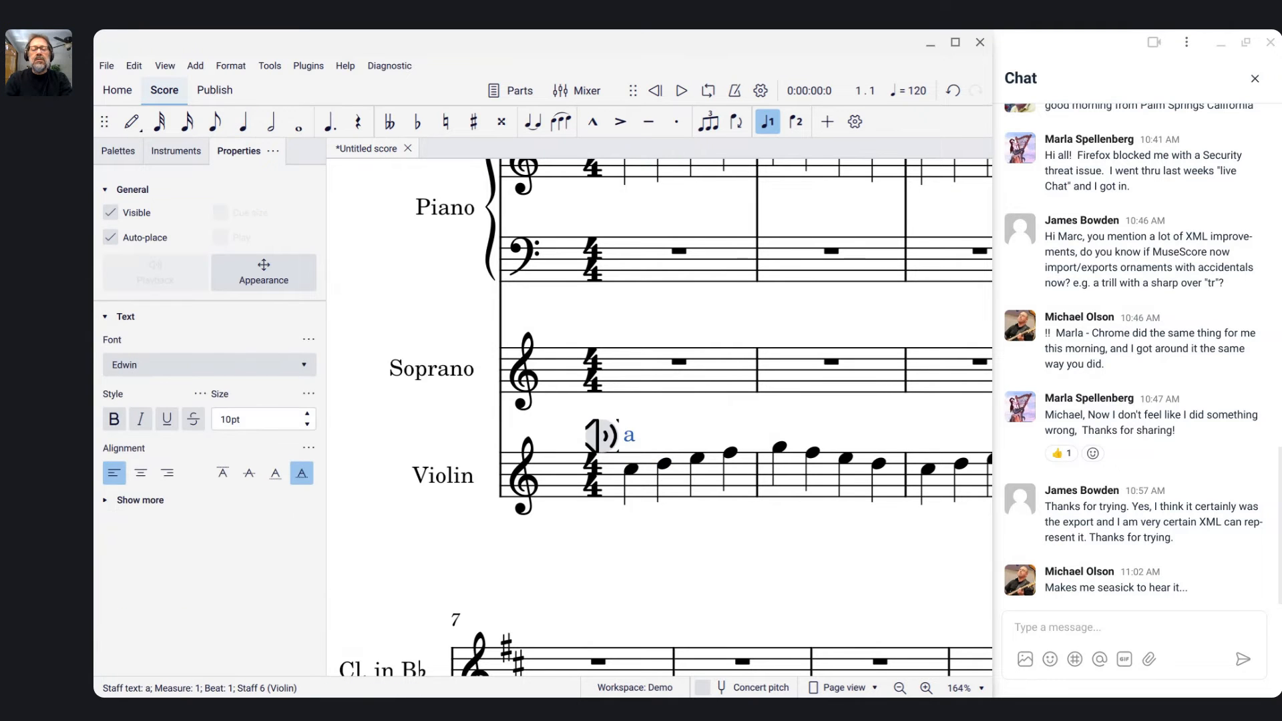
pyautogui.click(601, 436)
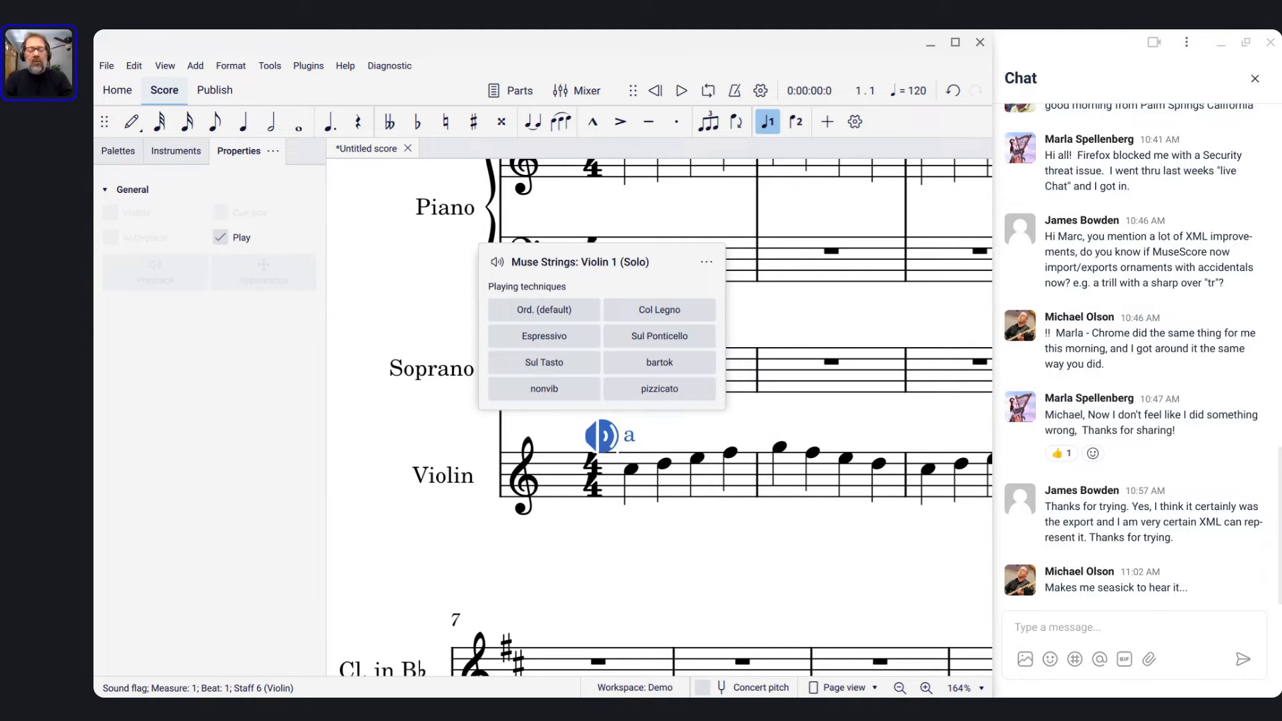
pyautogui.press('Escape')
pyautogui.hotkey('alt', 'Right')
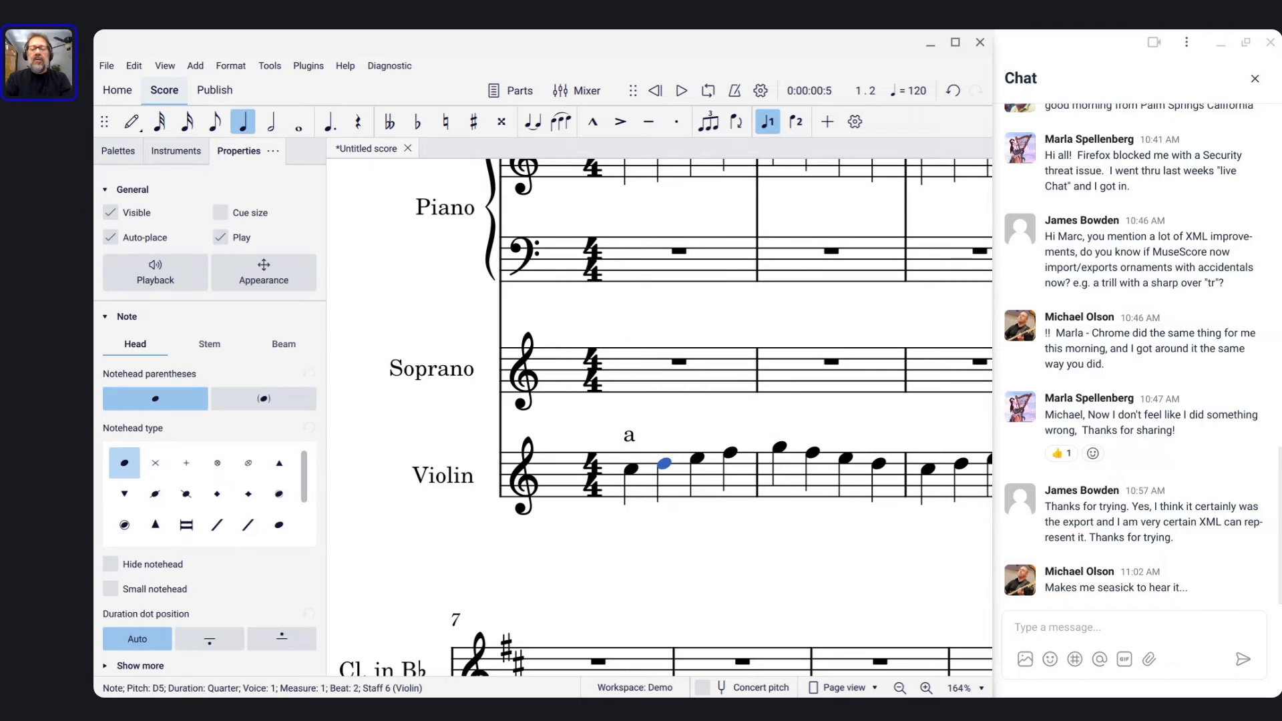
pyautogui.press('Right')
pyautogui.press('Right')
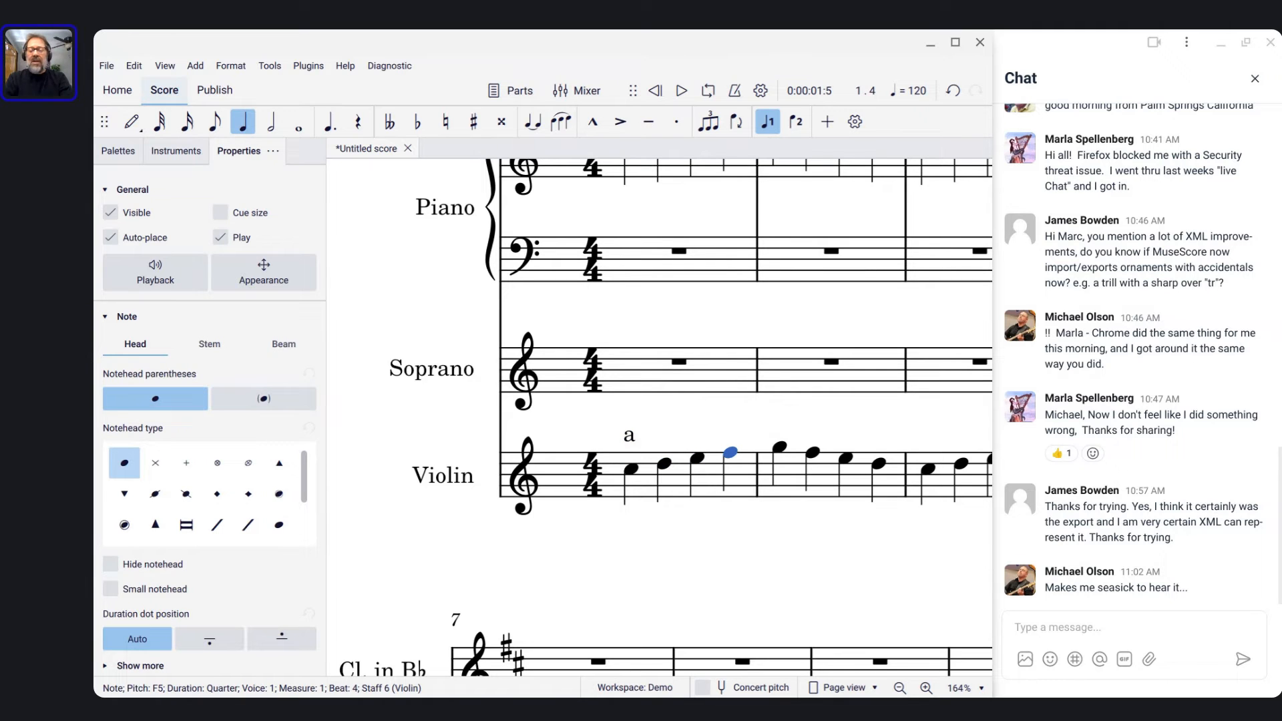
pyautogui.press('Left')
pyautogui.press('Left')
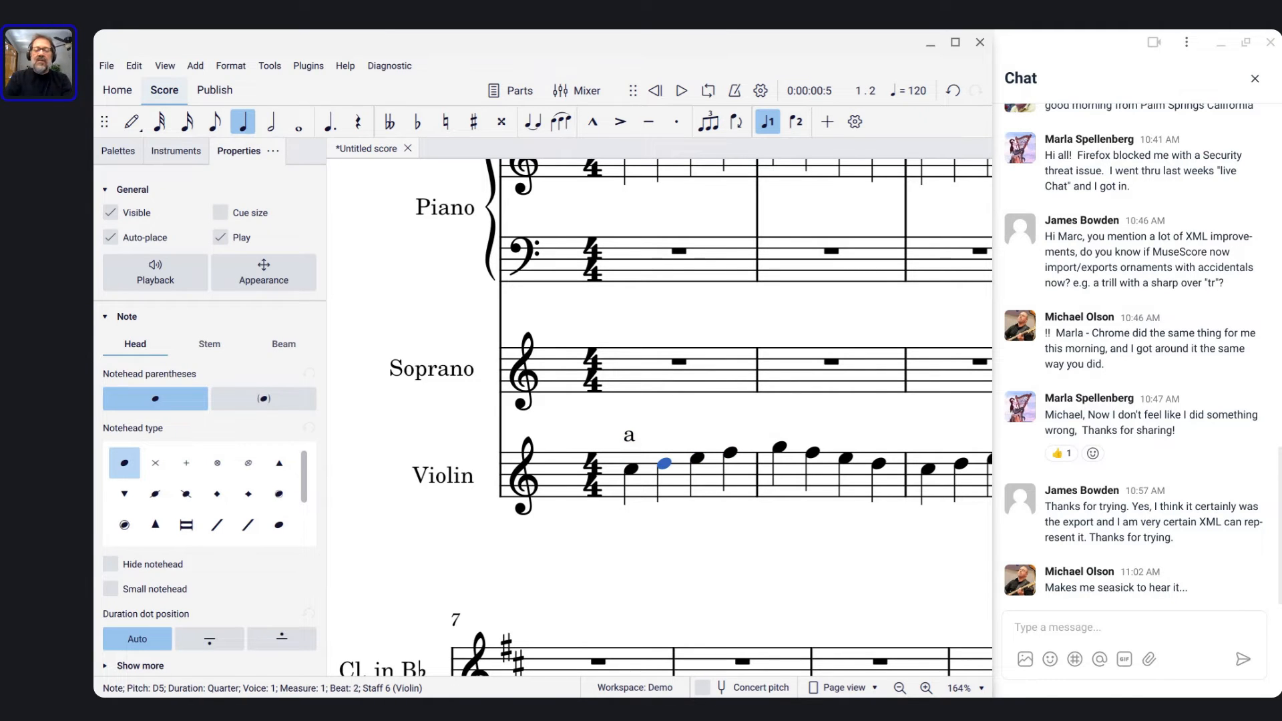
pyautogui.hotkey('alt', 'Left')
pyautogui.hotkey('alt', 'Left')
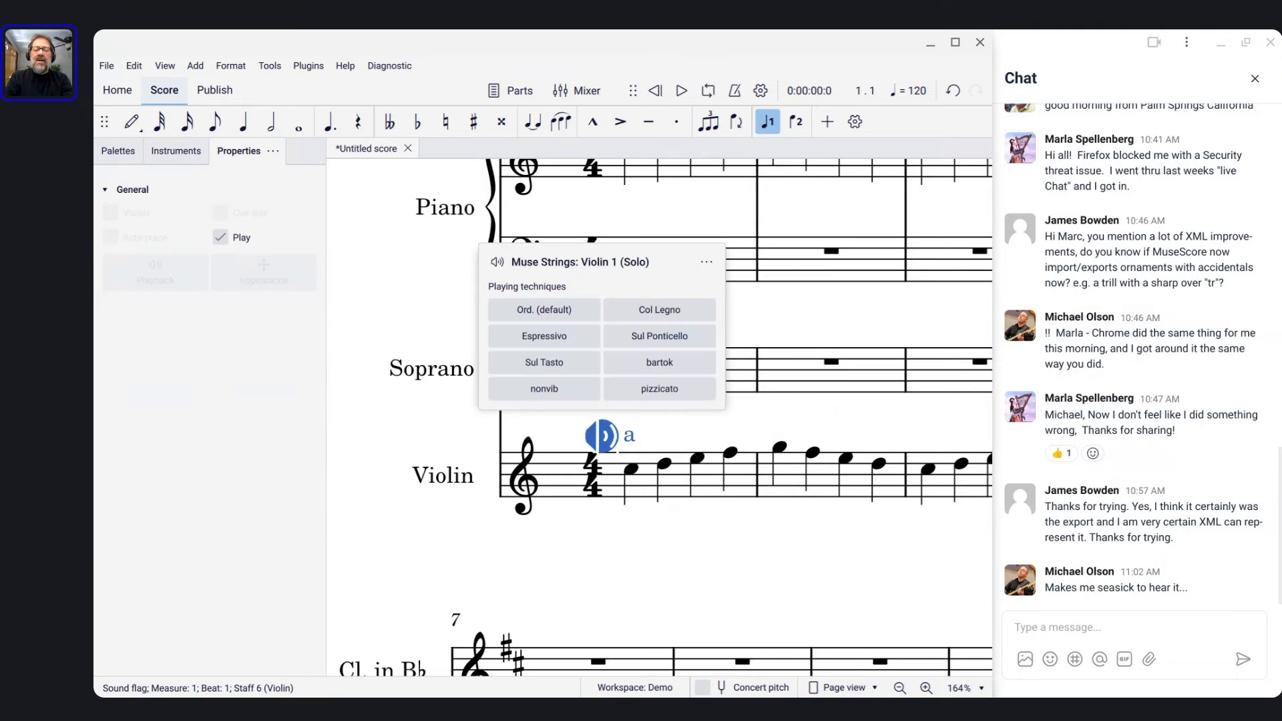
pyautogui.hotkey('alt', 'Right')
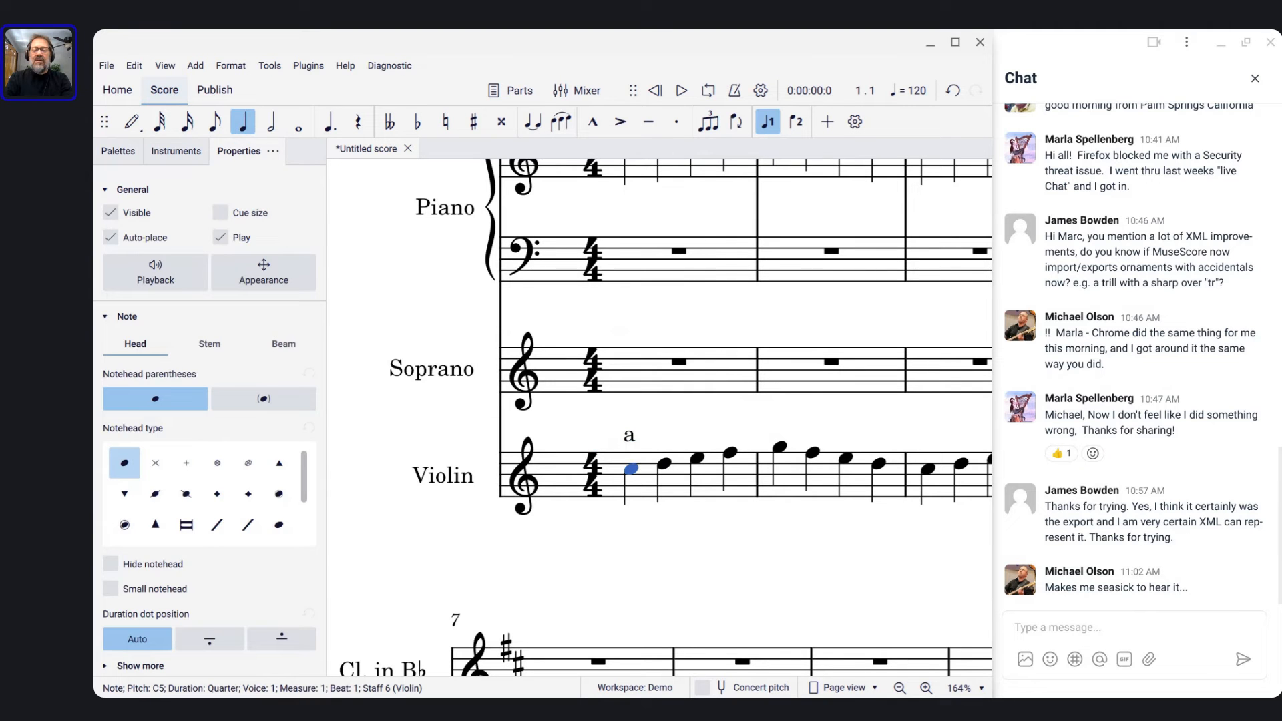
pyautogui.hotkey('alt', 'Left')
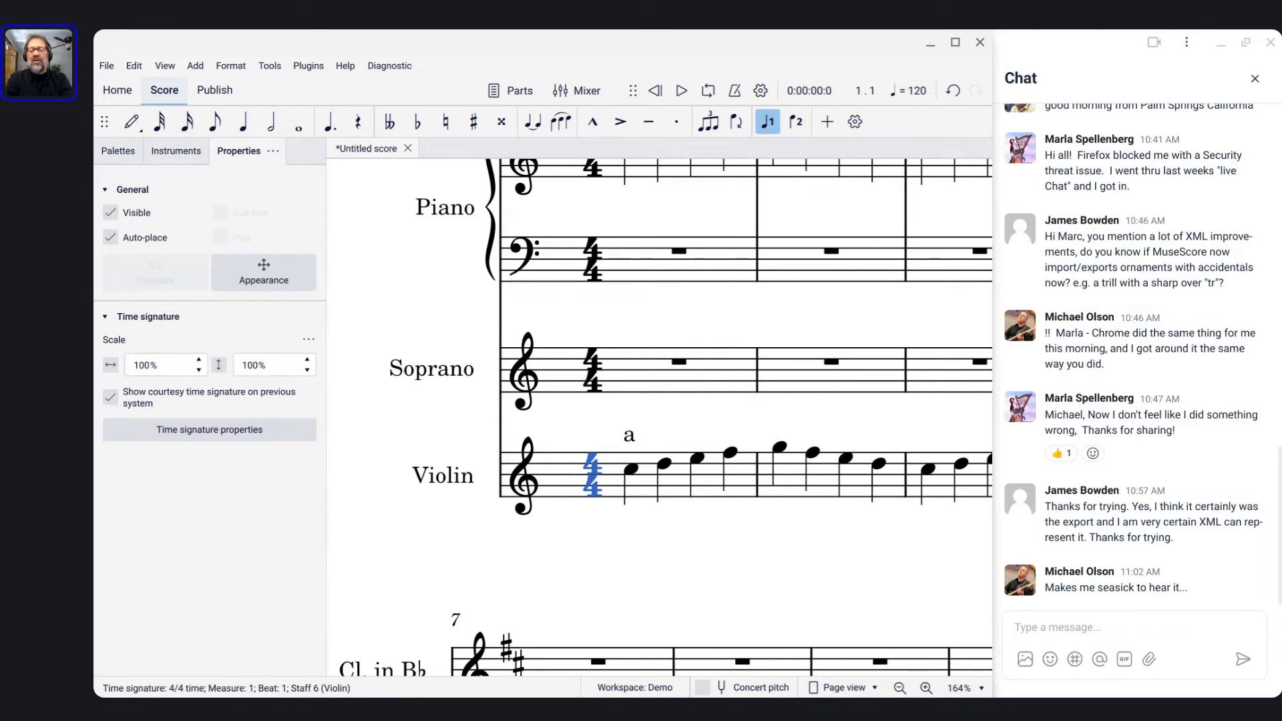
# Return to the sound flag of the violin's staff text and choose the Col Legno playing technique
pyautogui.hotkey('alt', 'Right')
pyautogui.hotkey('alt', 'Right')
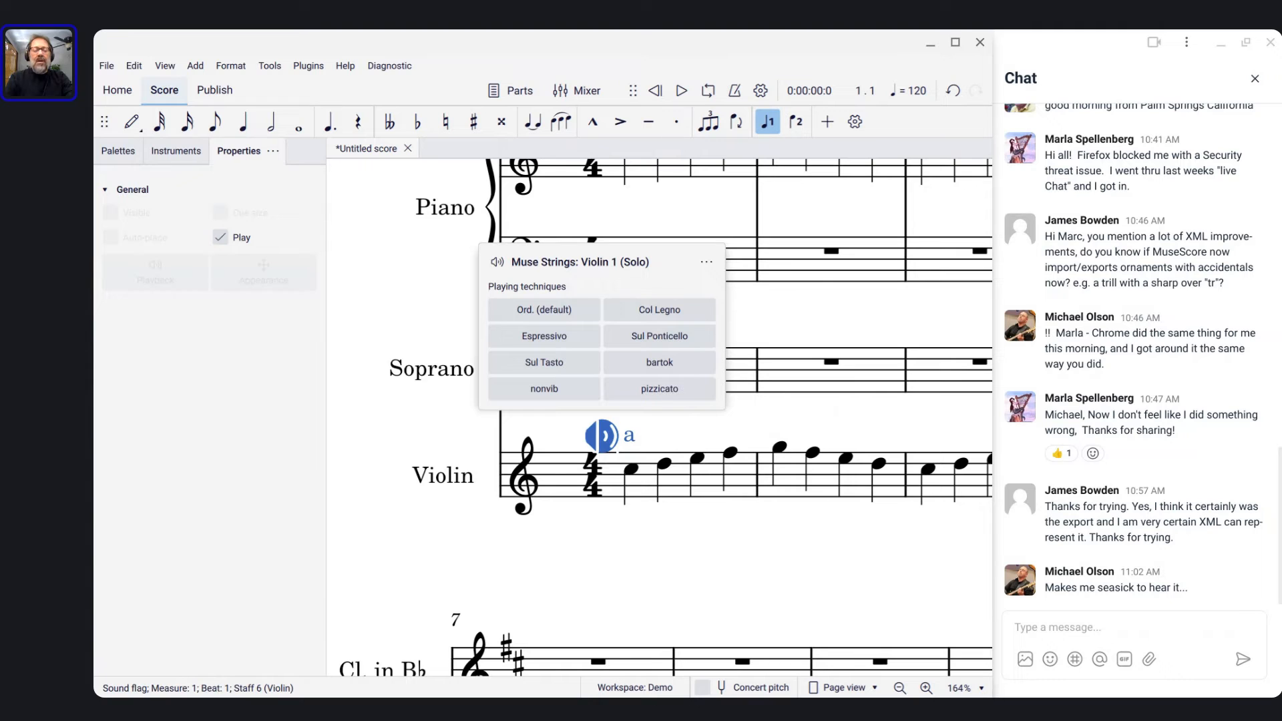
pyautogui.press('Tab')
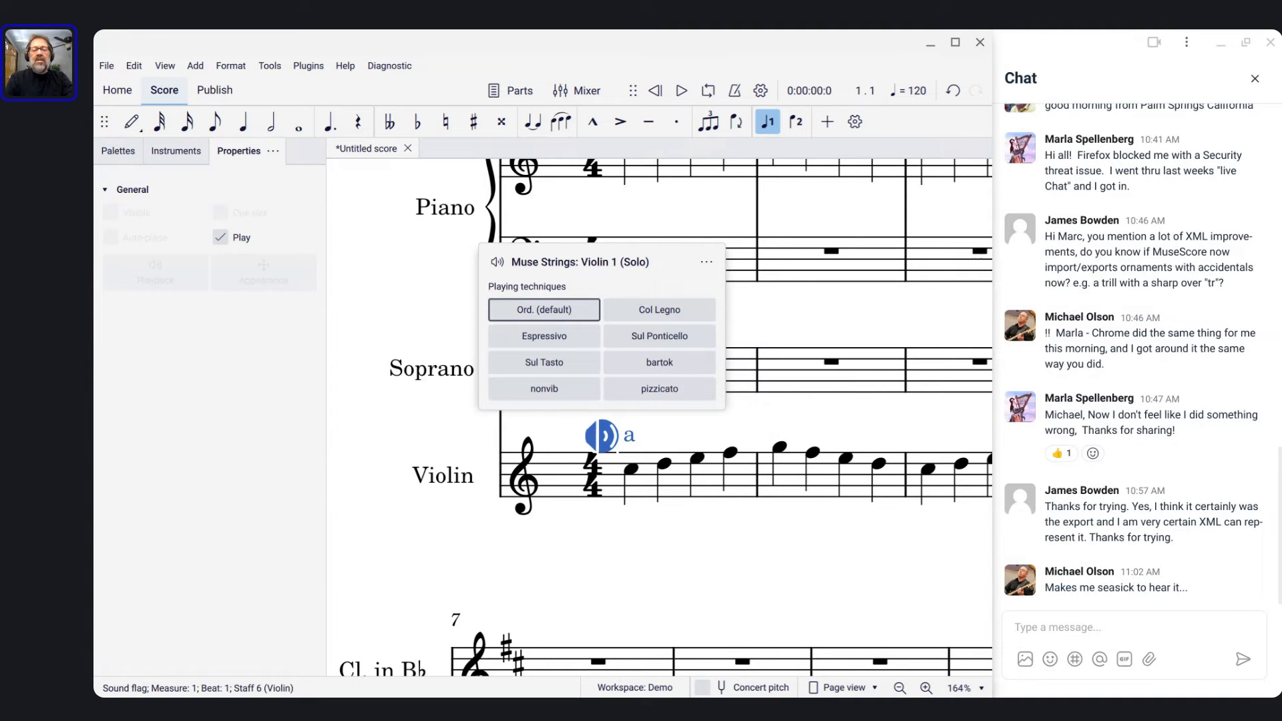
pyautogui.press('Tab')
pyautogui.press('Tab')
pyautogui.press('Tab')
pyautogui.press('Tab')
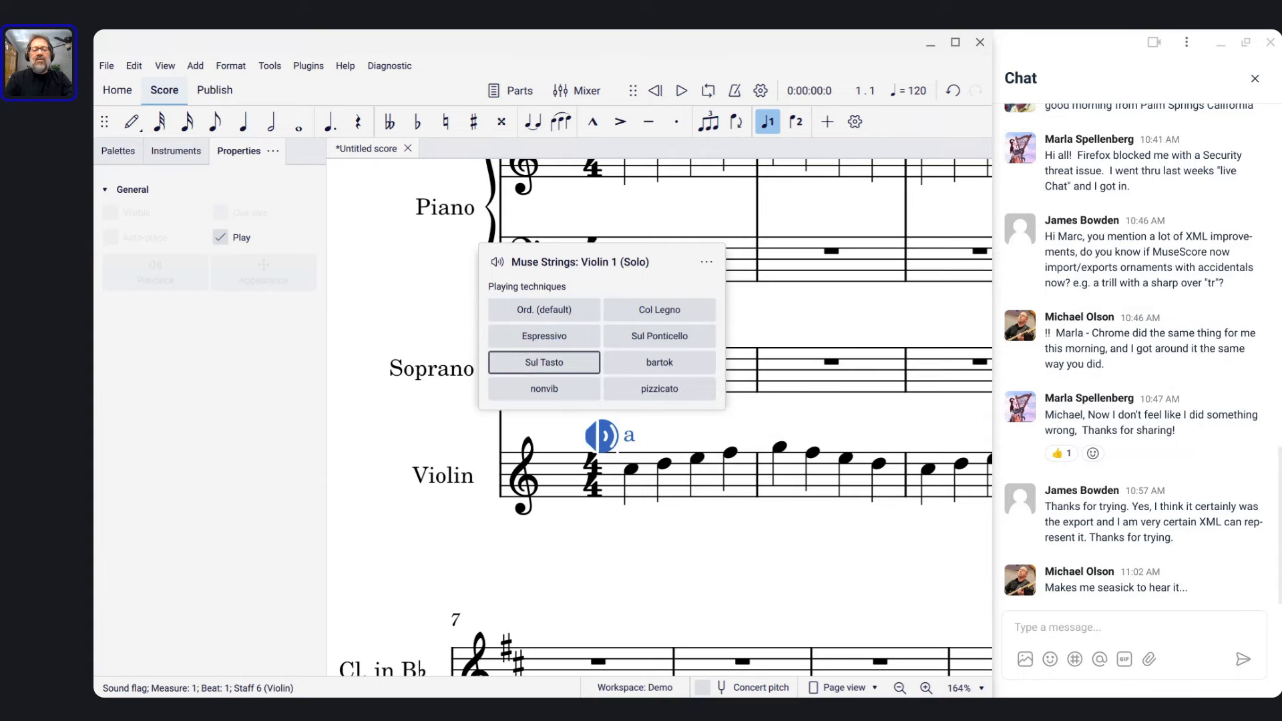
pyautogui.hotkey('shift', 'Tab')
pyautogui.hotkey('shift', 'Tab')
pyautogui.hotkey('shift', 'Tab')
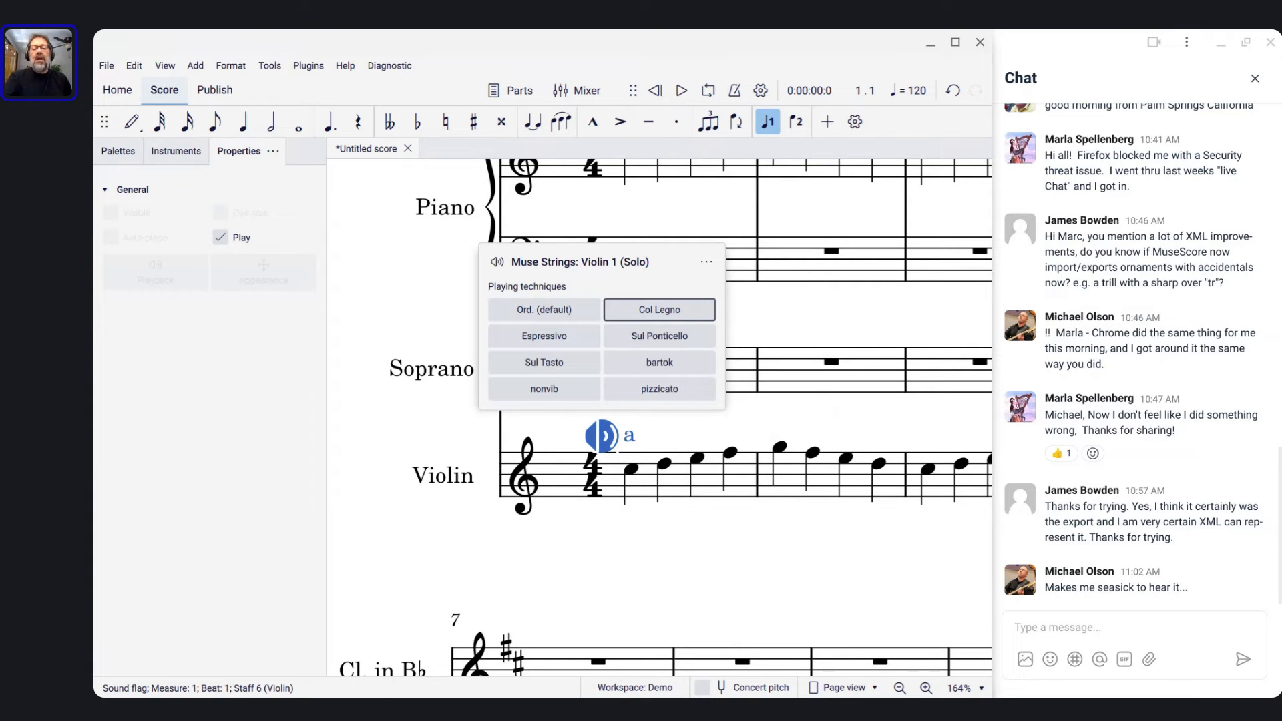
pyautogui.press('Return')
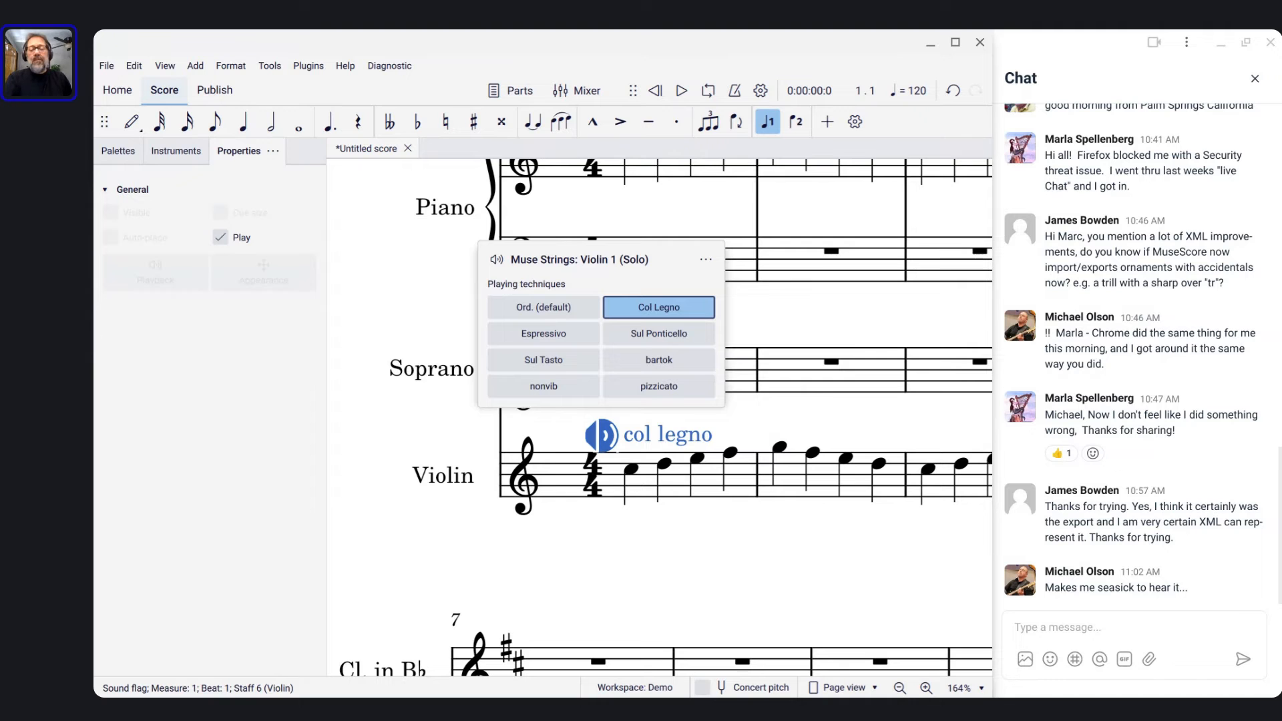
# Play the score from the violin's col legno measure and stop playback in measure 5
pyautogui.click(571, 484)
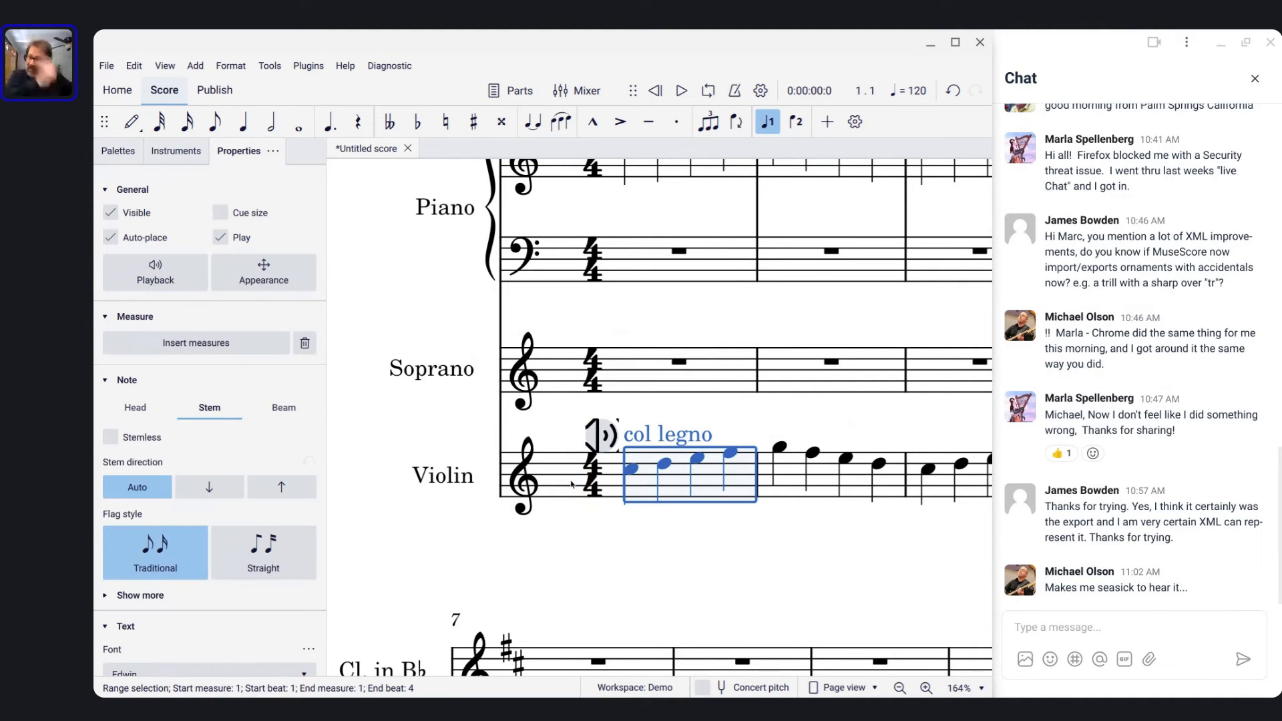
pyautogui.press('space')
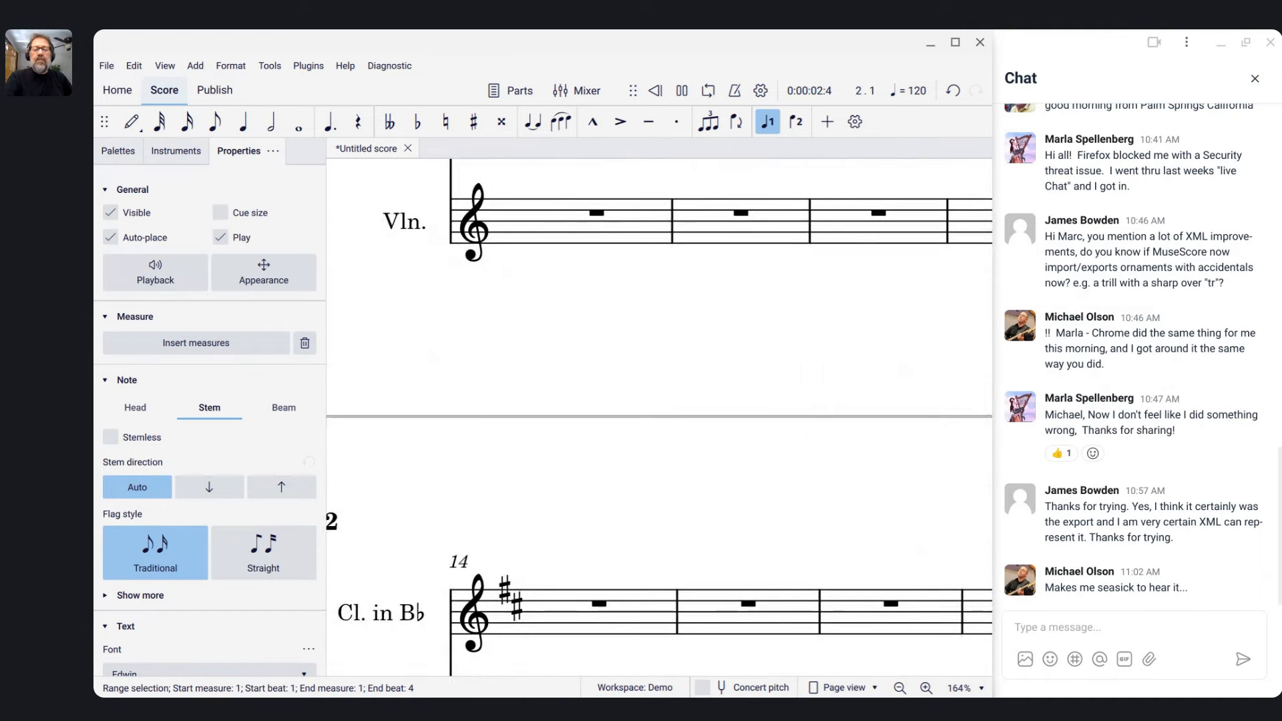
pyautogui.scroll(-5, 659, 418)
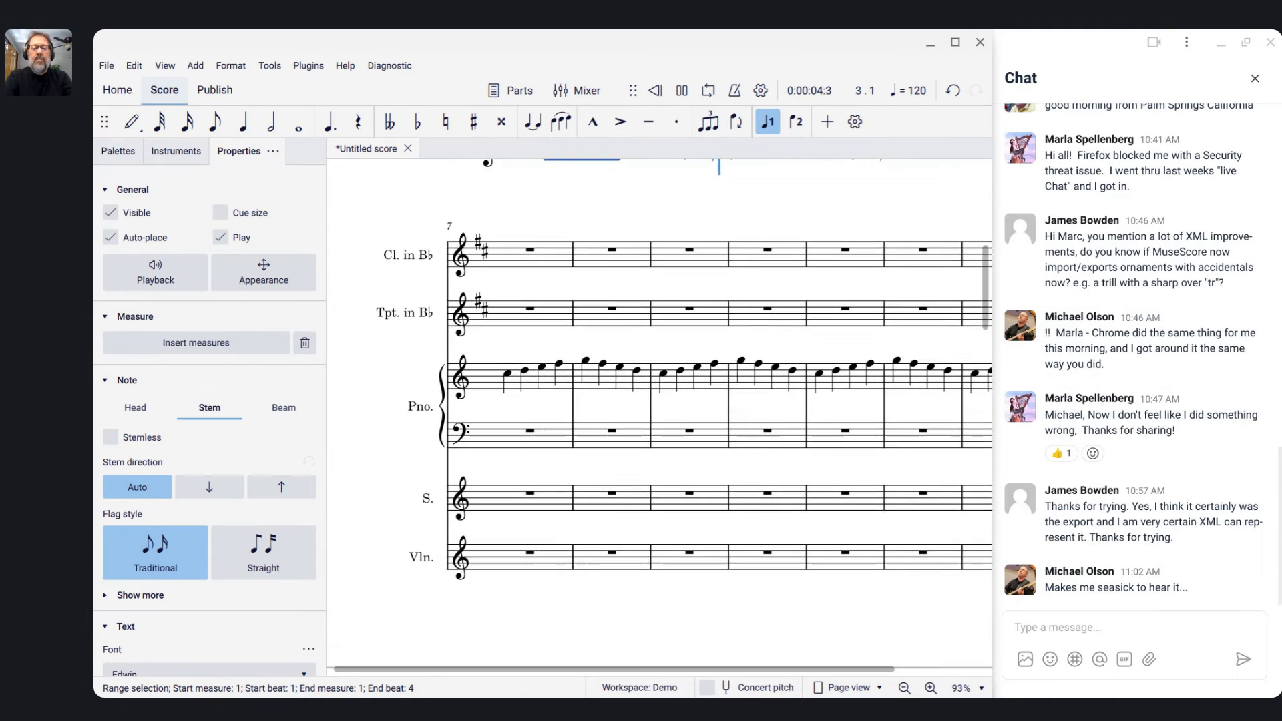
pyautogui.scroll(3, 659, 418)
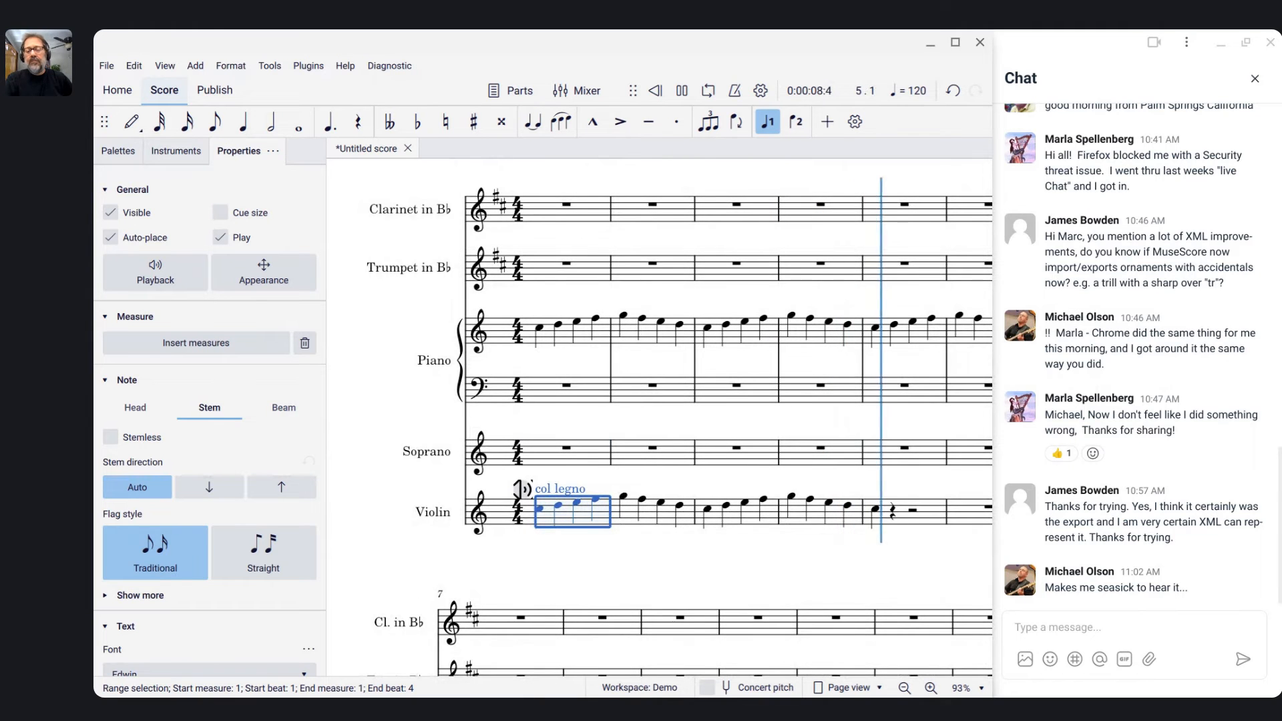
pyautogui.press('space')
pyautogui.click(528, 491)
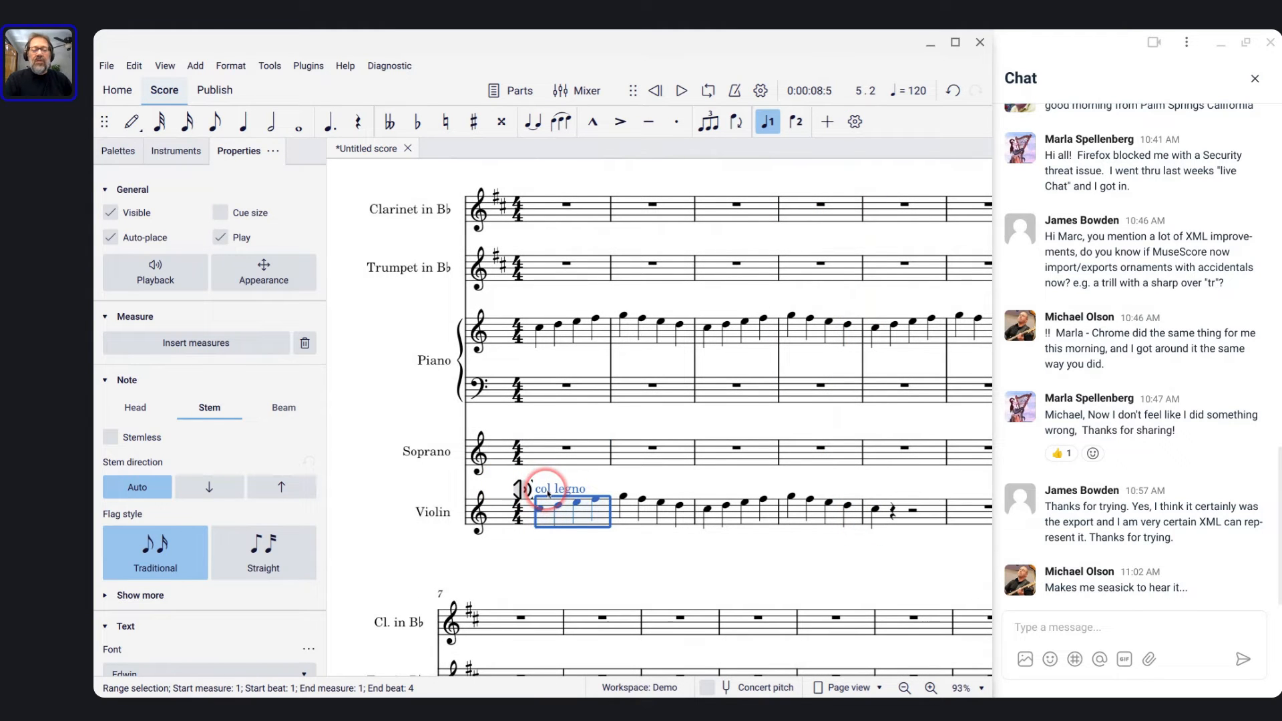
# Set the sound flag at the violin's first measure to Espressivo and play the violin passage back from measure 1
pyautogui.click(520, 494)
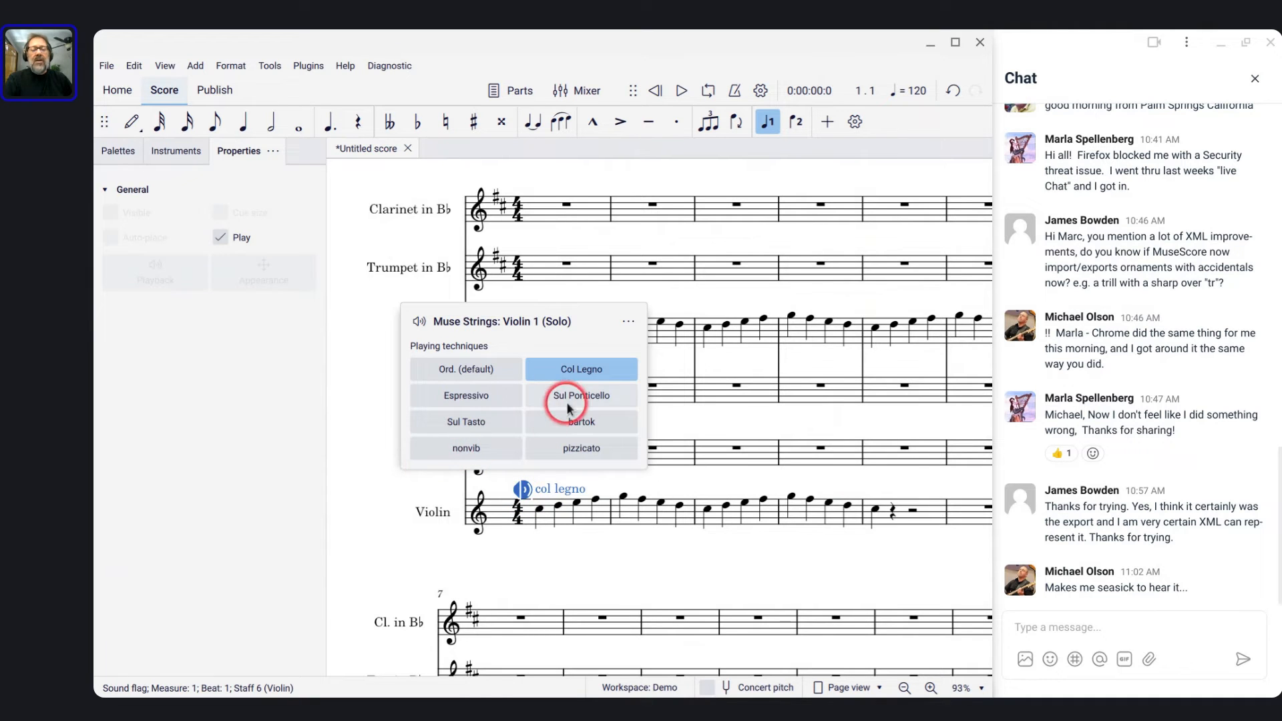
pyautogui.click(490, 404)
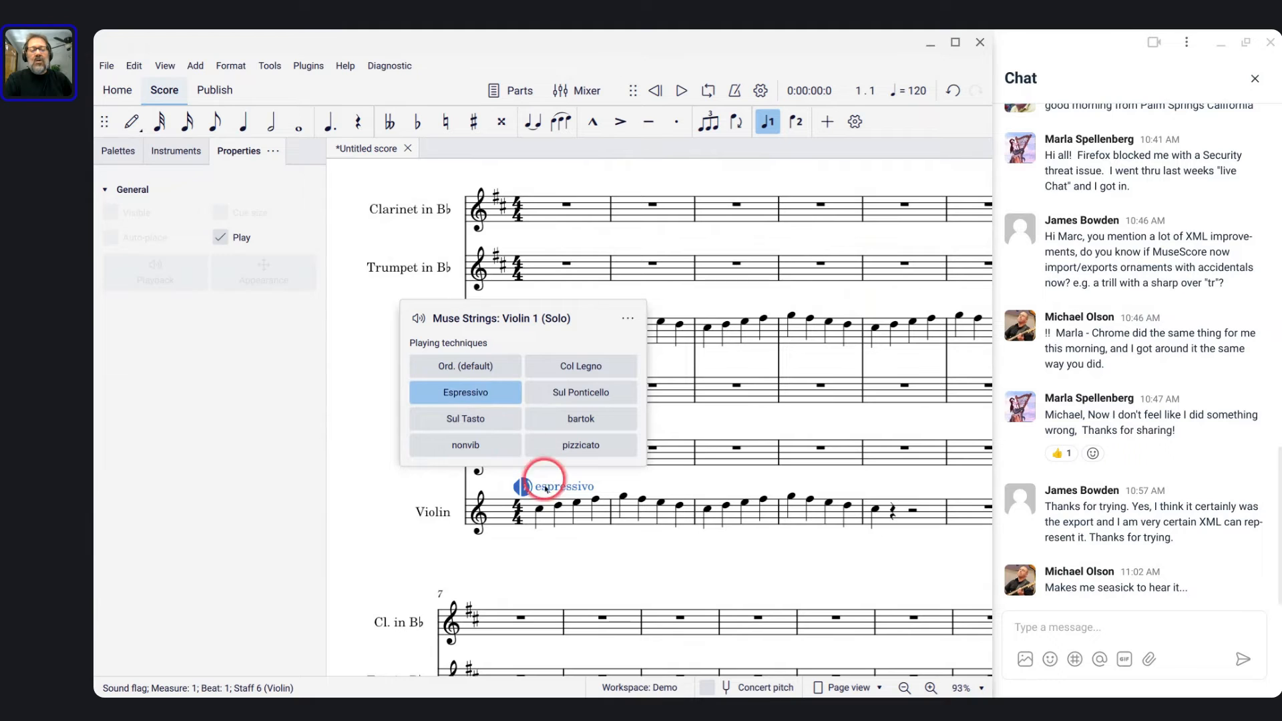
pyautogui.click(523, 519)
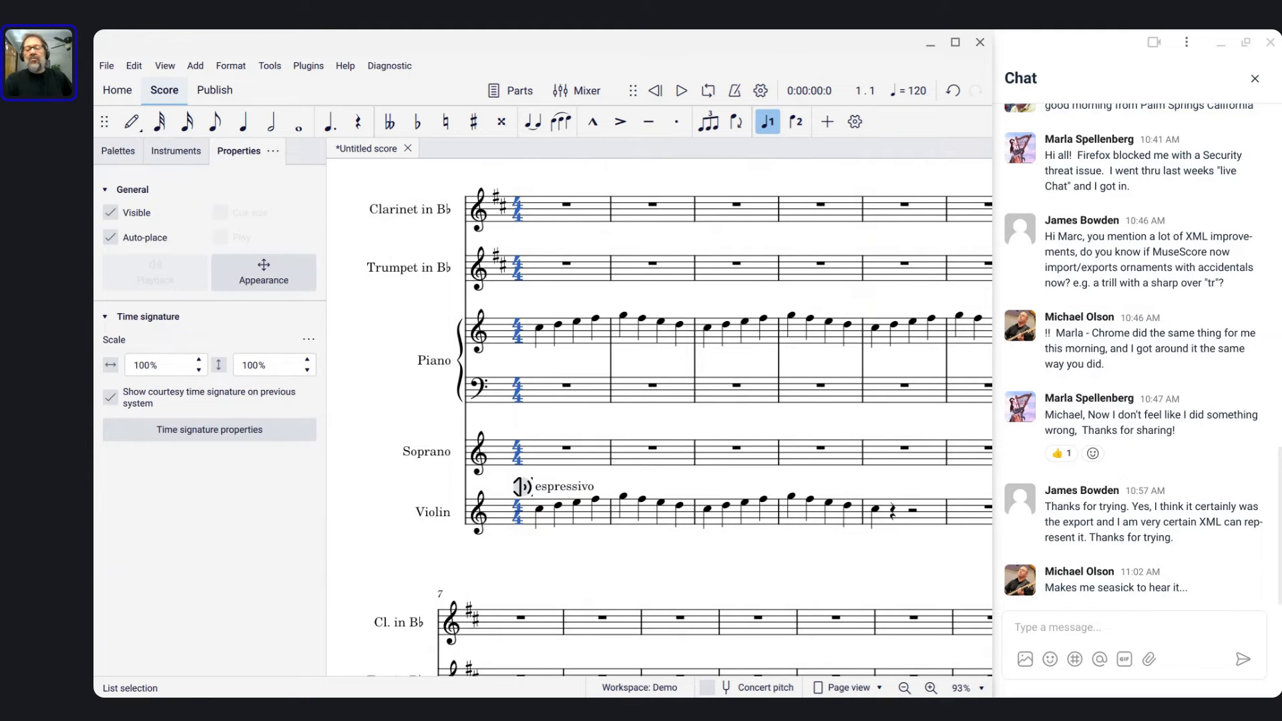
pyautogui.press('space')
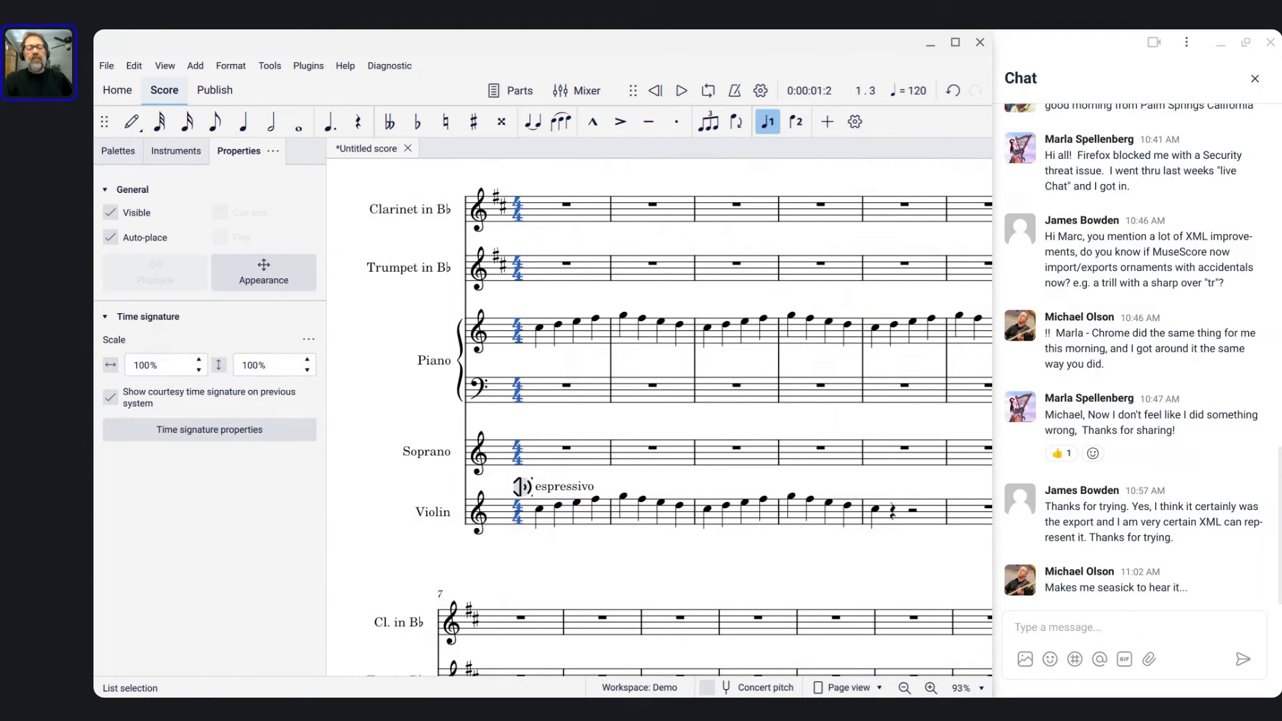
pyautogui.click(544, 572)
pyautogui.click(545, 515)
pyautogui.press('space')
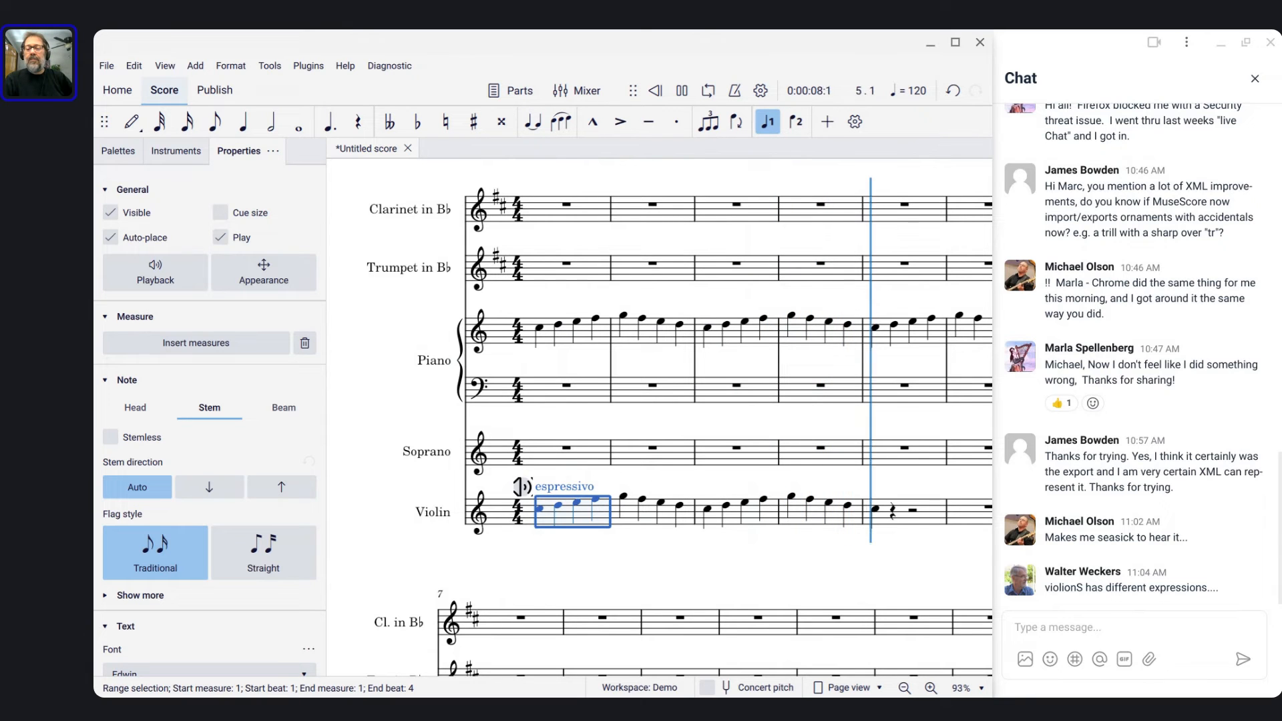
pyautogui.press('space')
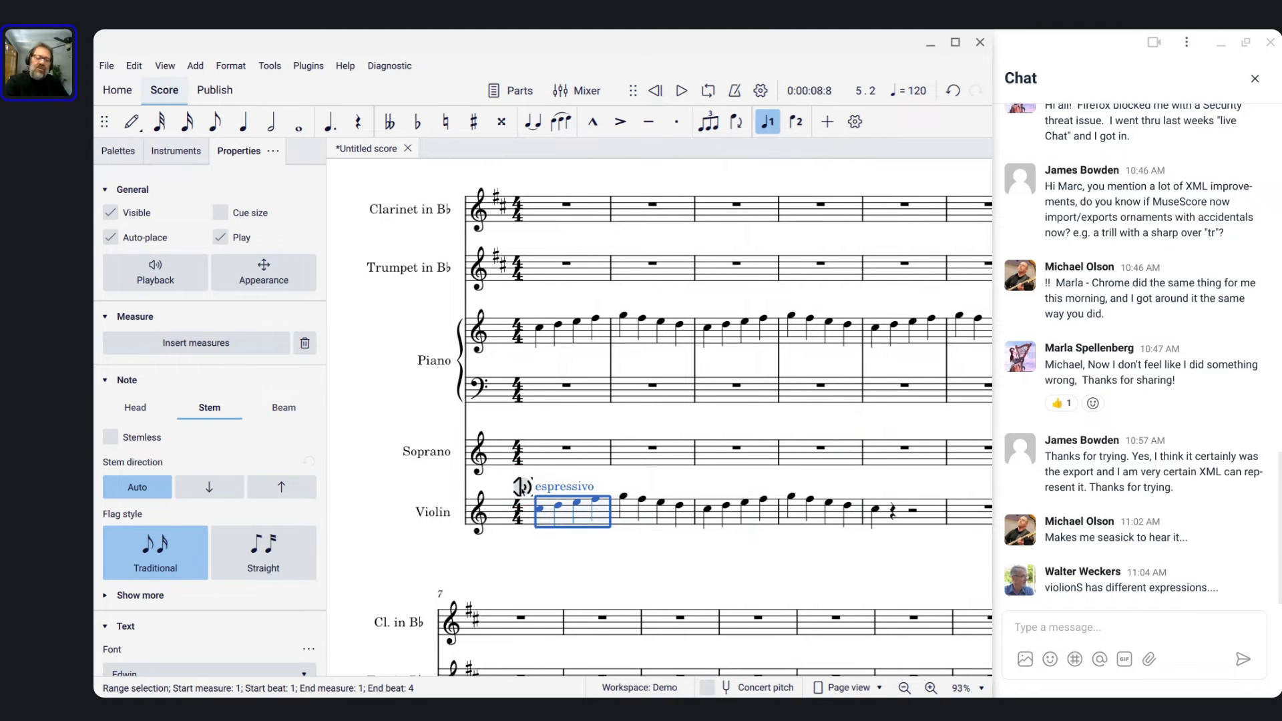
# Change the violin's sound flag in measure 1 to Sul Ponticello and play the passage back from the start
pyautogui.click(522, 486)
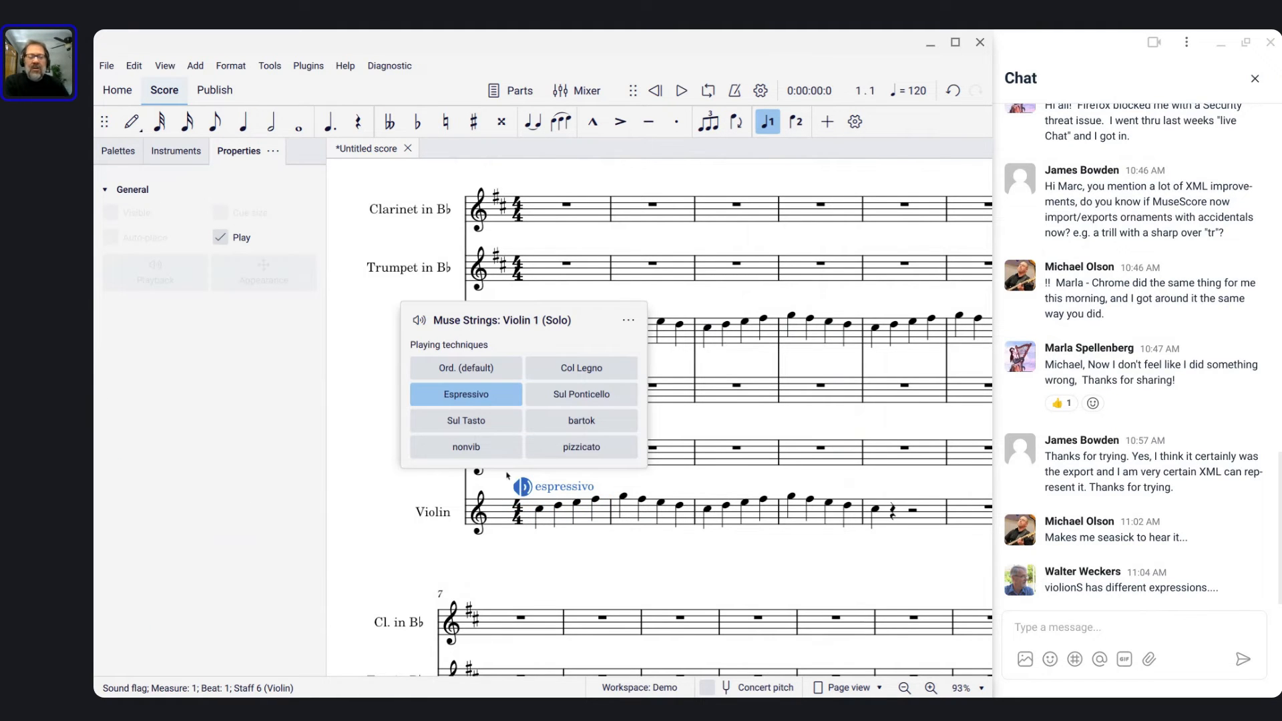
pyautogui.click(565, 396)
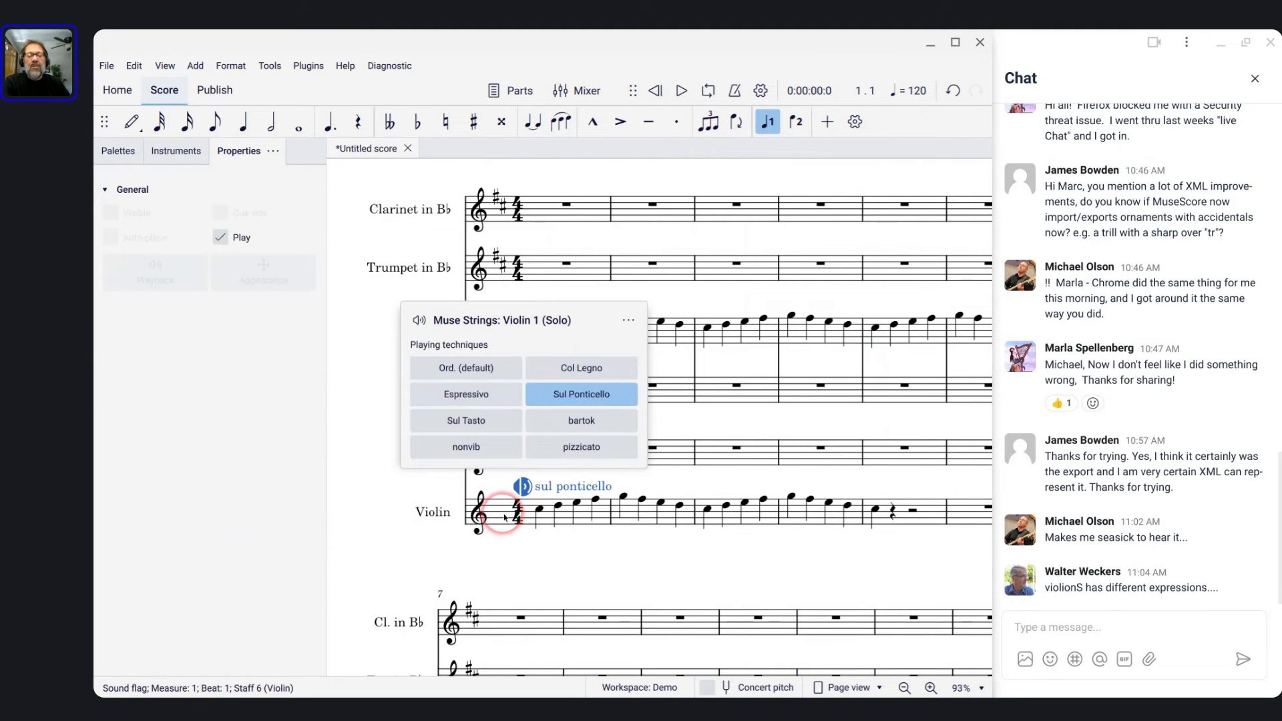
pyautogui.click(538, 515)
pyautogui.press('space')
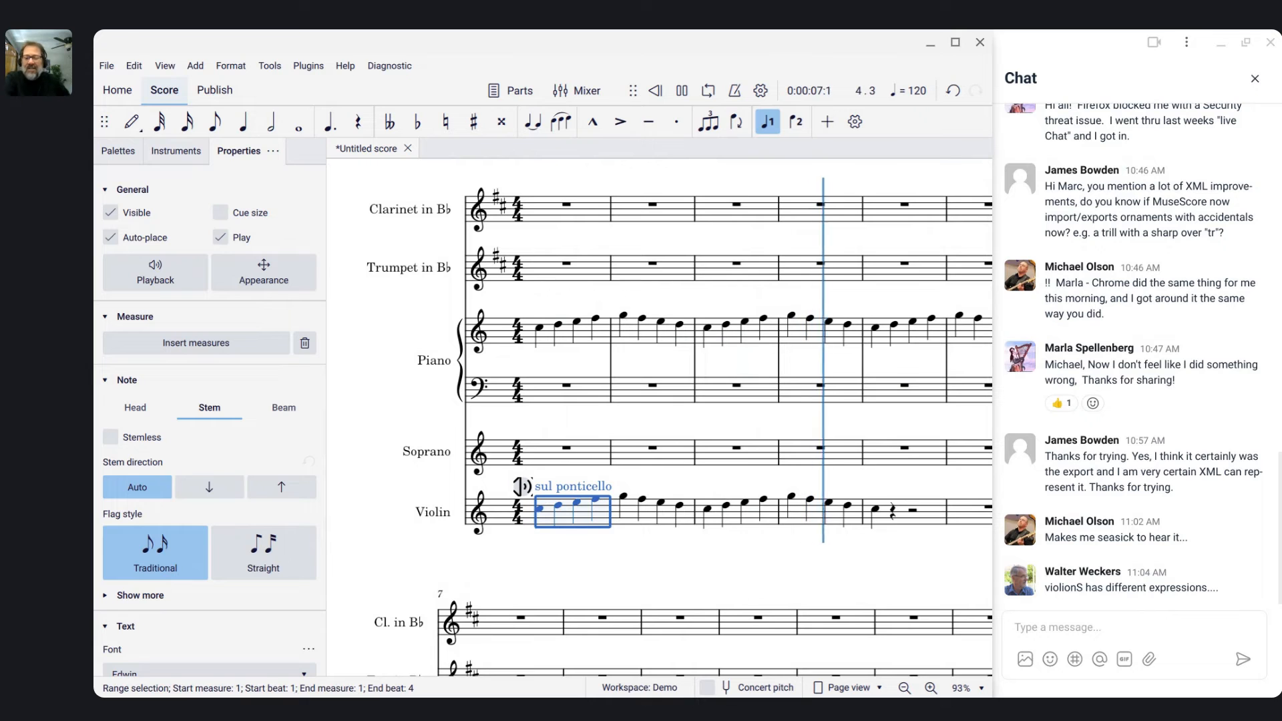
pyautogui.press('space')
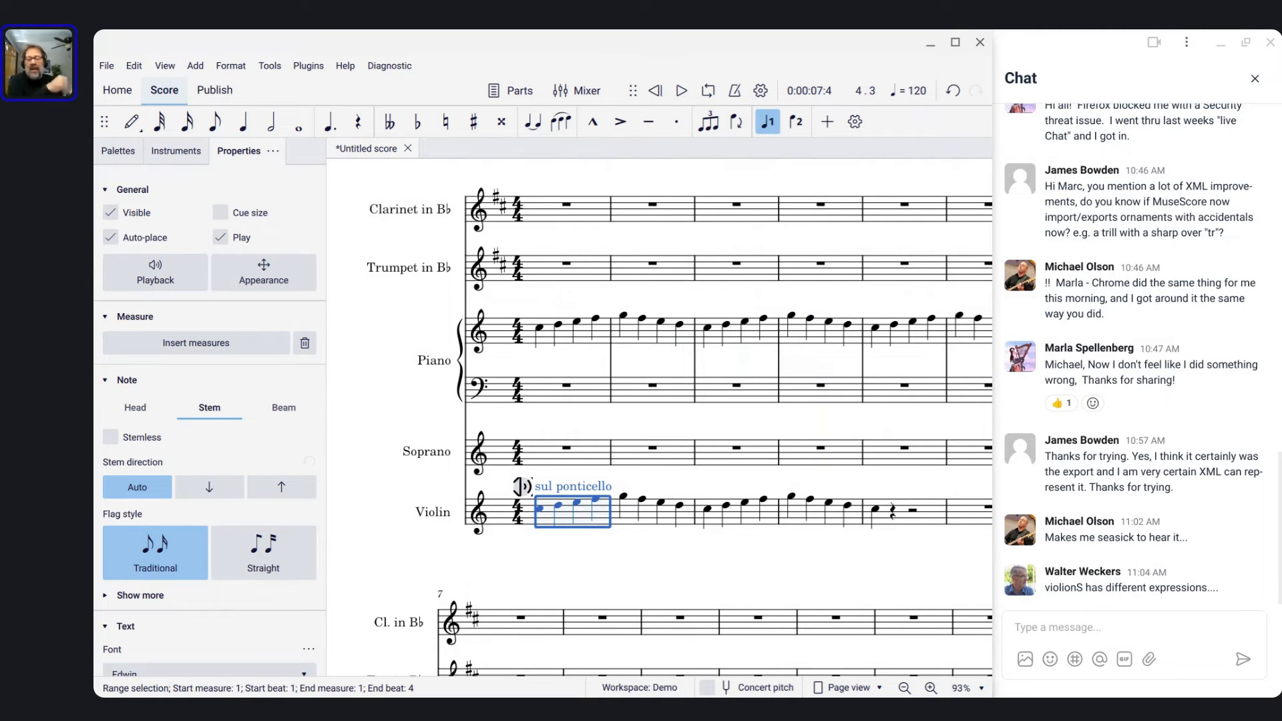
# Examine the playing techniques offered by the violin's sound flag in measure 1
pyautogui.click(523, 486)
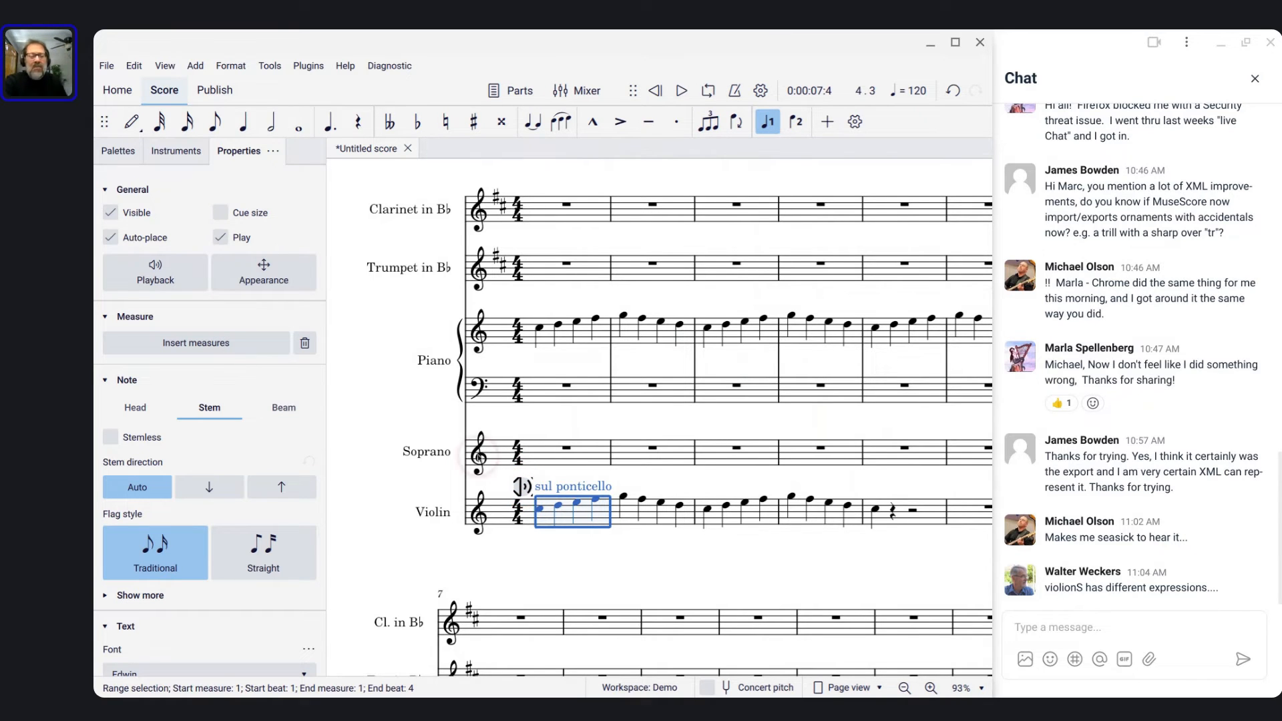
pyautogui.click(522, 487)
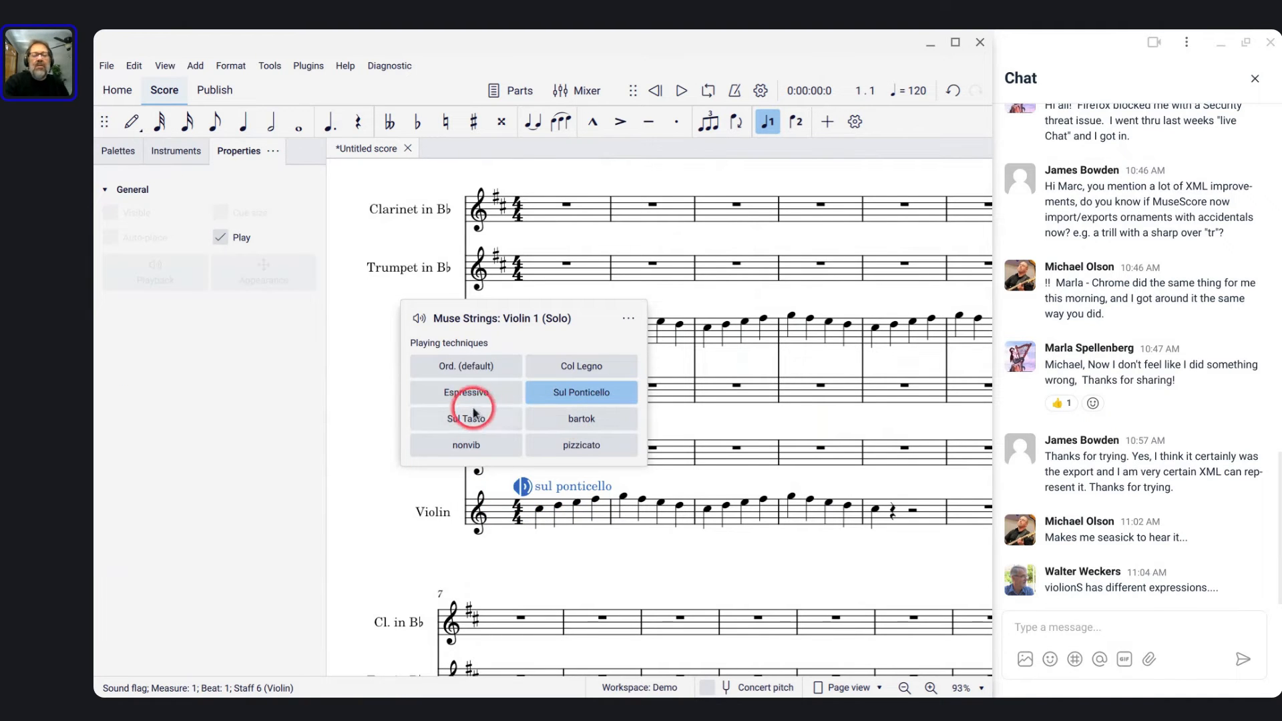
pyautogui.click(652, 614)
# Enter quarter notes D, E, F, G, A, G, F, E in measures 1 and 2 of the trumpet staff
pyautogui.scroll(3, 658, 625)
pyautogui.scroll(-2, 655, 621)
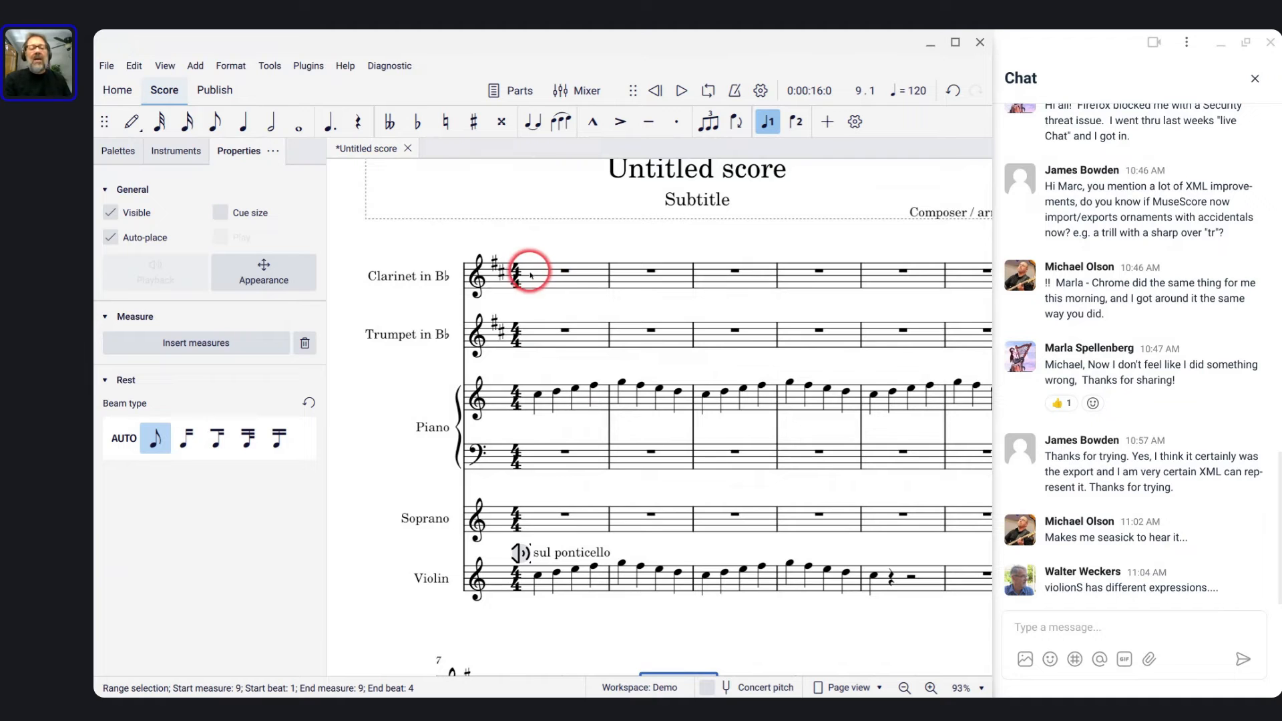
pyautogui.click(539, 334)
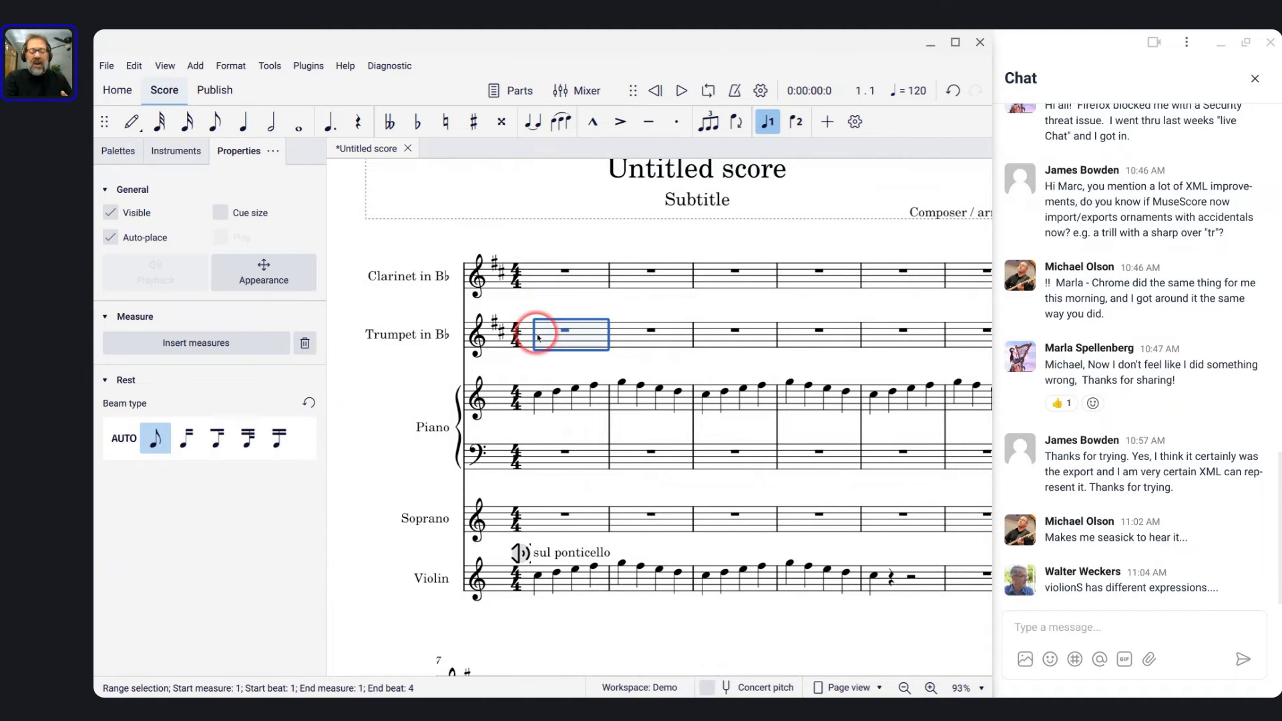
pyautogui.press('n')
pyautogui.press('d')
pyautogui.press('e')
pyautogui.press('f')
pyautogui.press('g')
pyautogui.press('a')
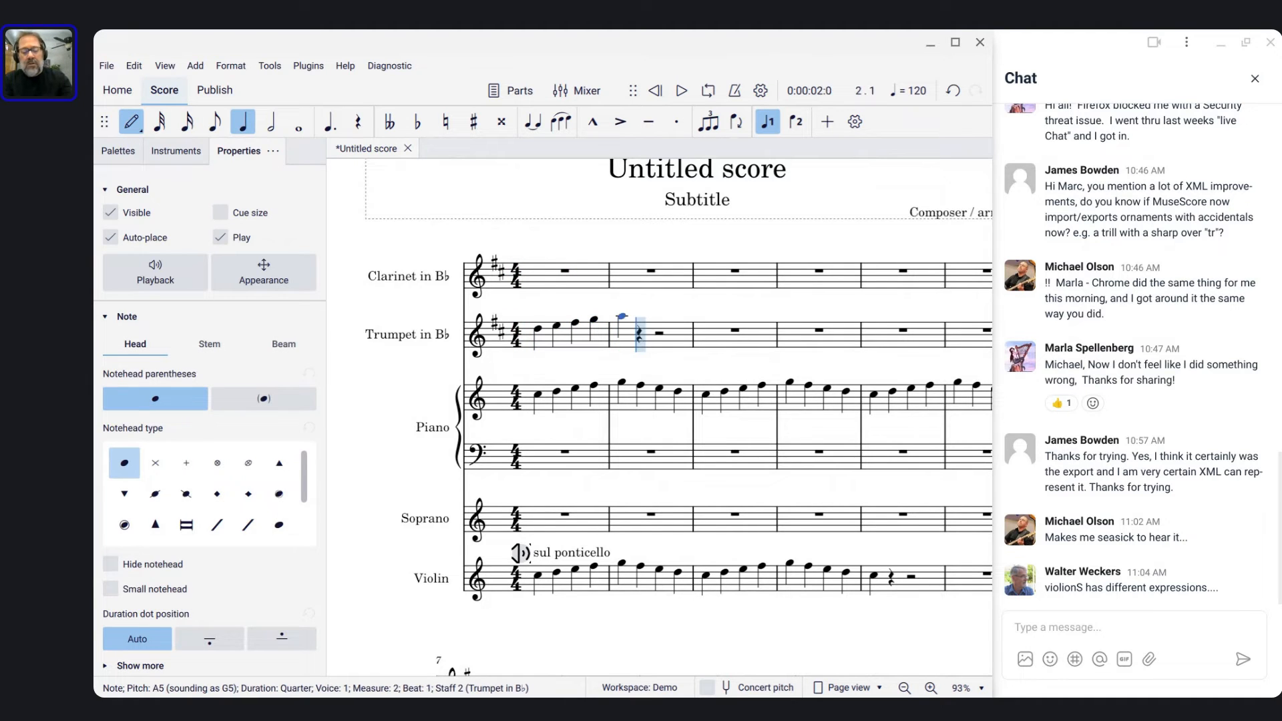
pyautogui.press('g')
pyautogui.press('f')
pyautogui.press('e')
pyautogui.press('Escape')
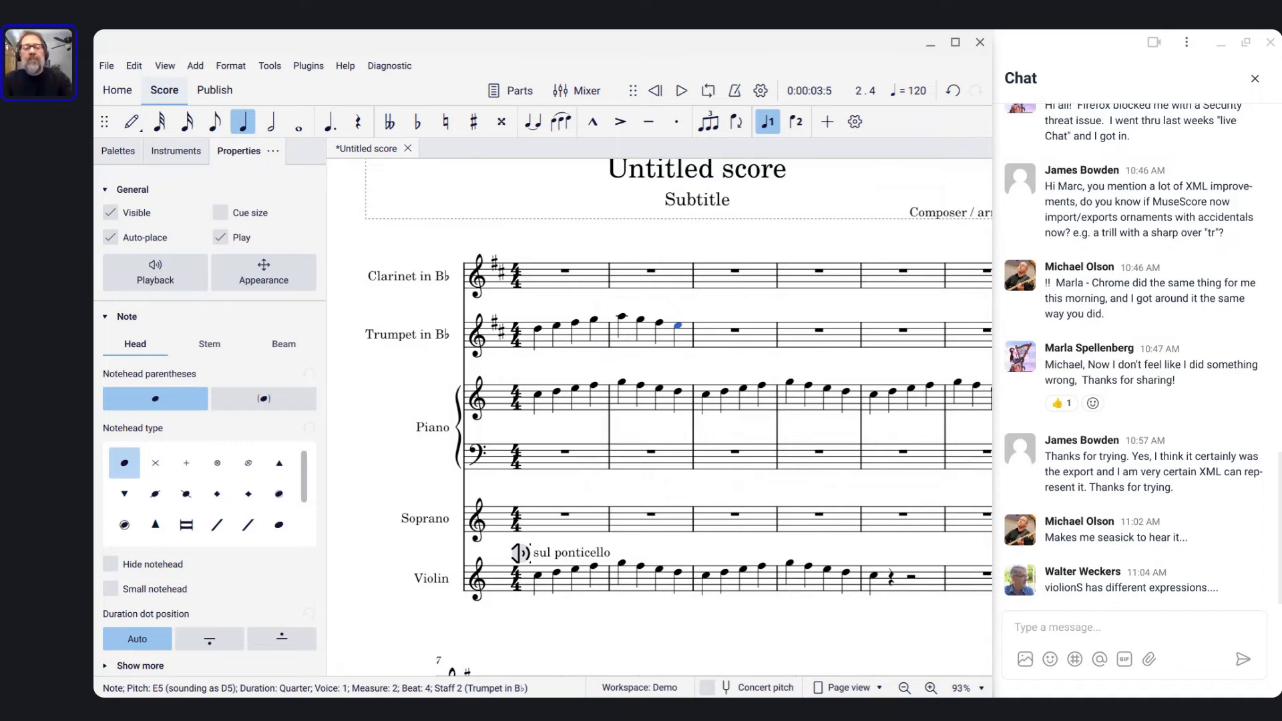
# Repeat the trumpet's first two measures into measures 3 and 4, and play the staff back from measure 1
pyautogui.hotkey('ctrl', 'shift', 'Left')
pyautogui.hotkey('ctrl', 'shift', 'Left')
pyautogui.press('r')
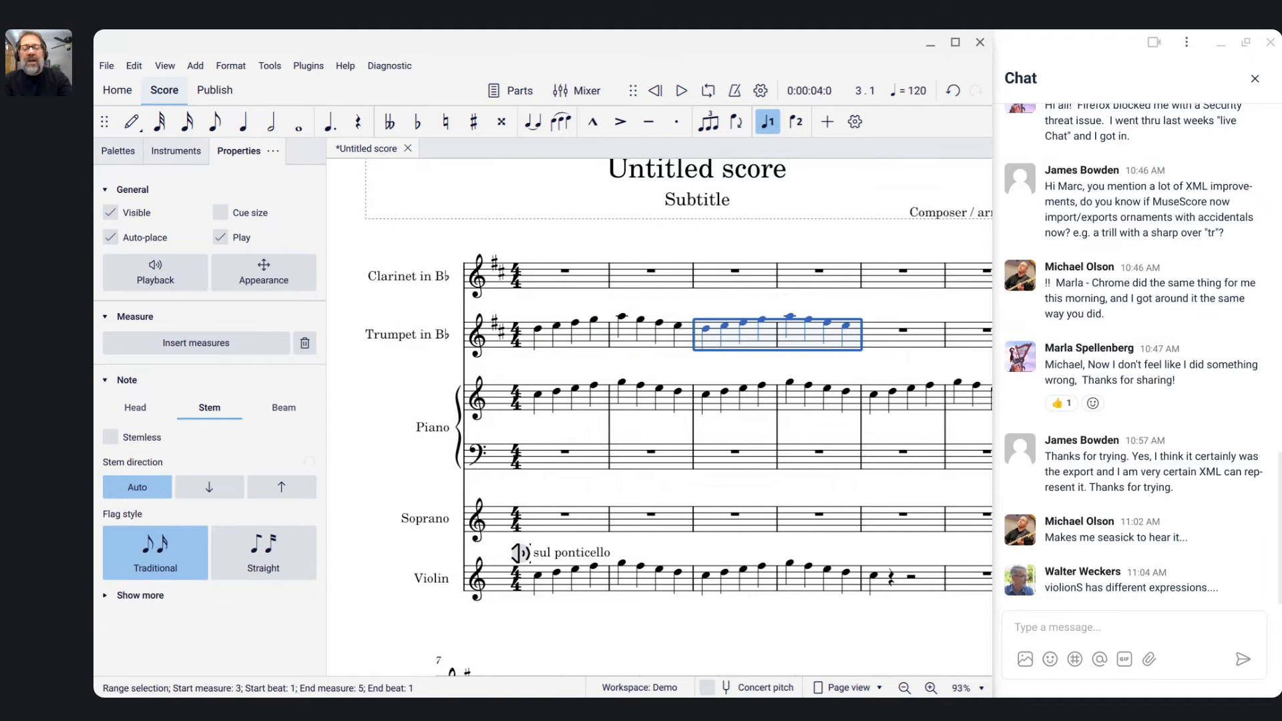
pyautogui.press('Escape')
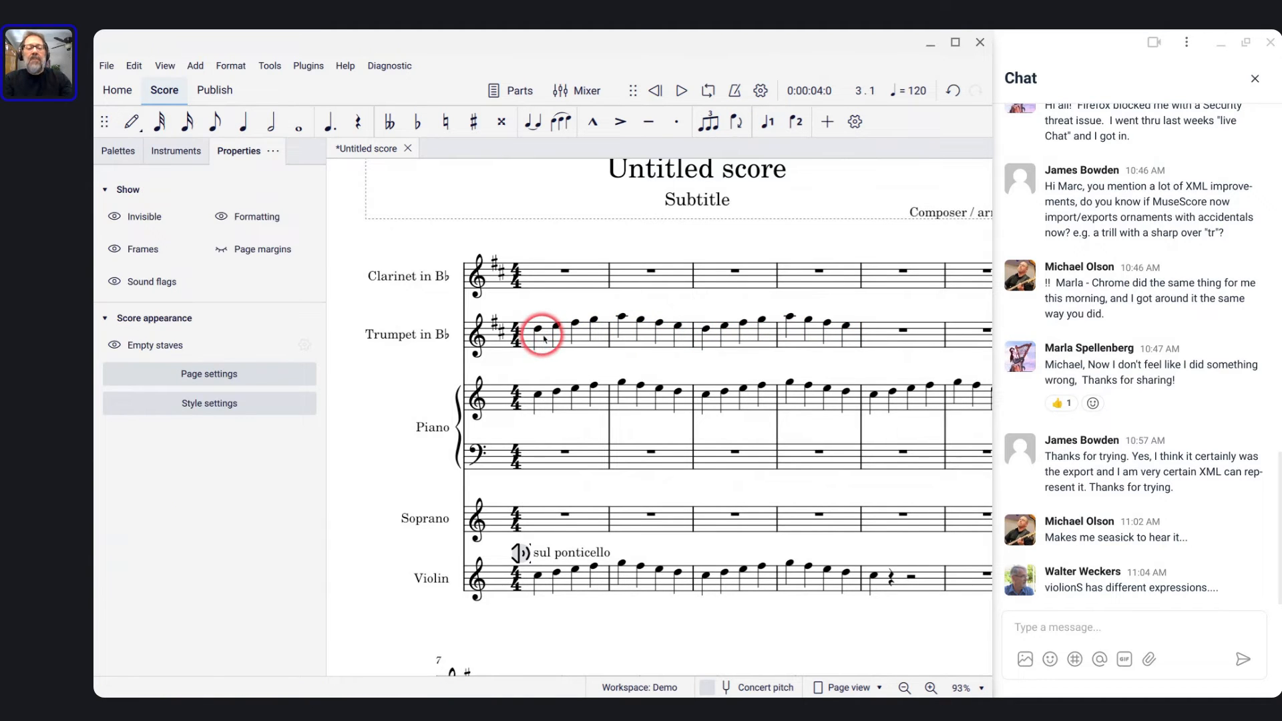
pyautogui.click(544, 339)
pyautogui.press('space')
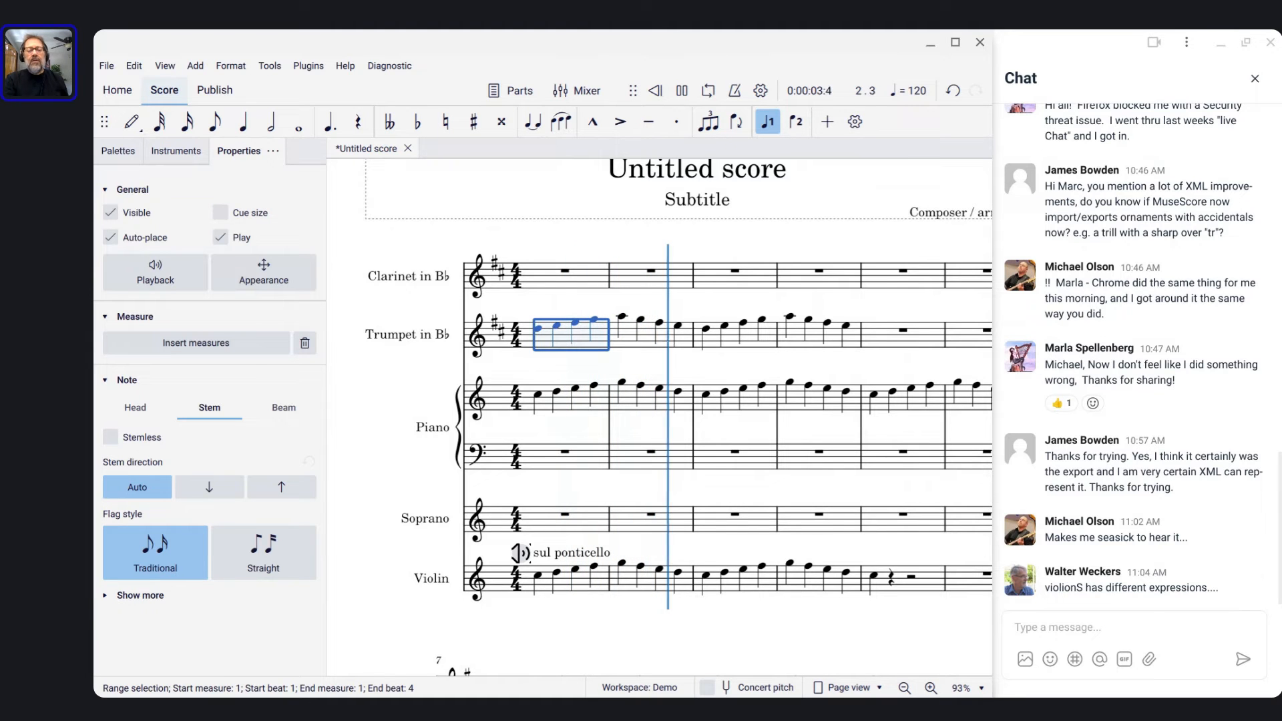
# Examine the sound flag options for the trumpet through a new staff text on its first note
pyautogui.click(538, 329)
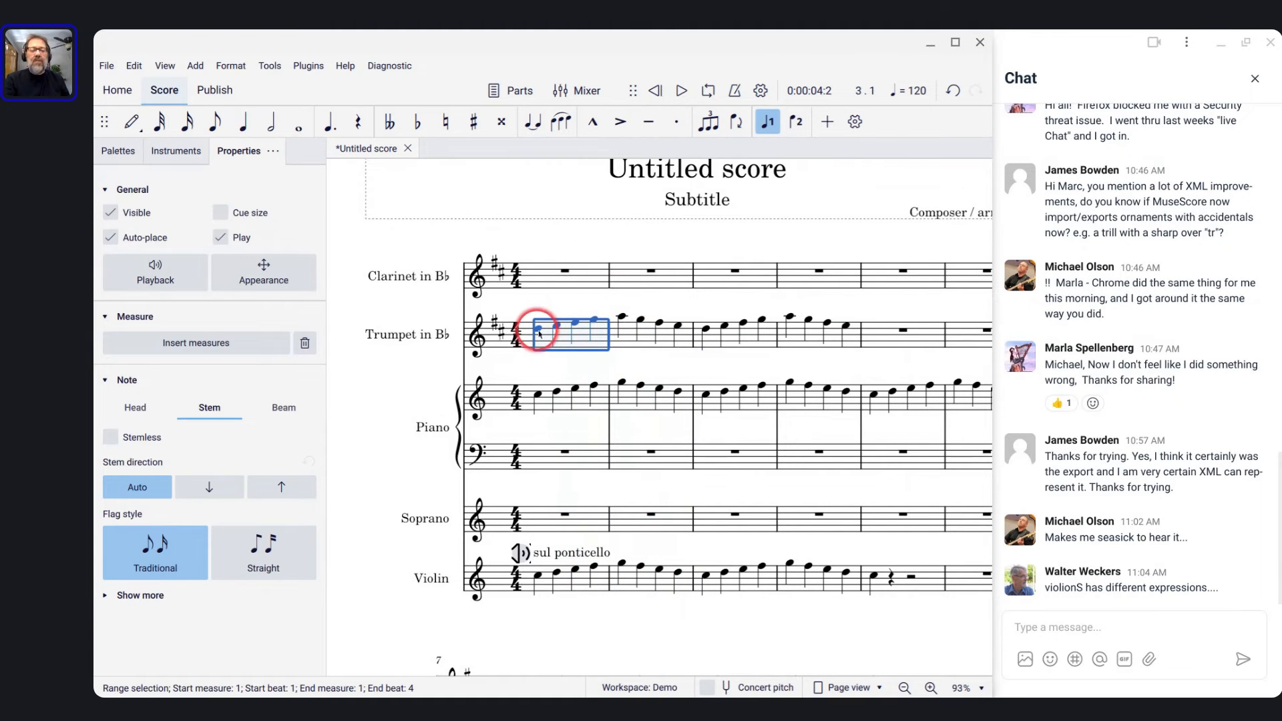
pyautogui.hotkey('ctrl', 't')
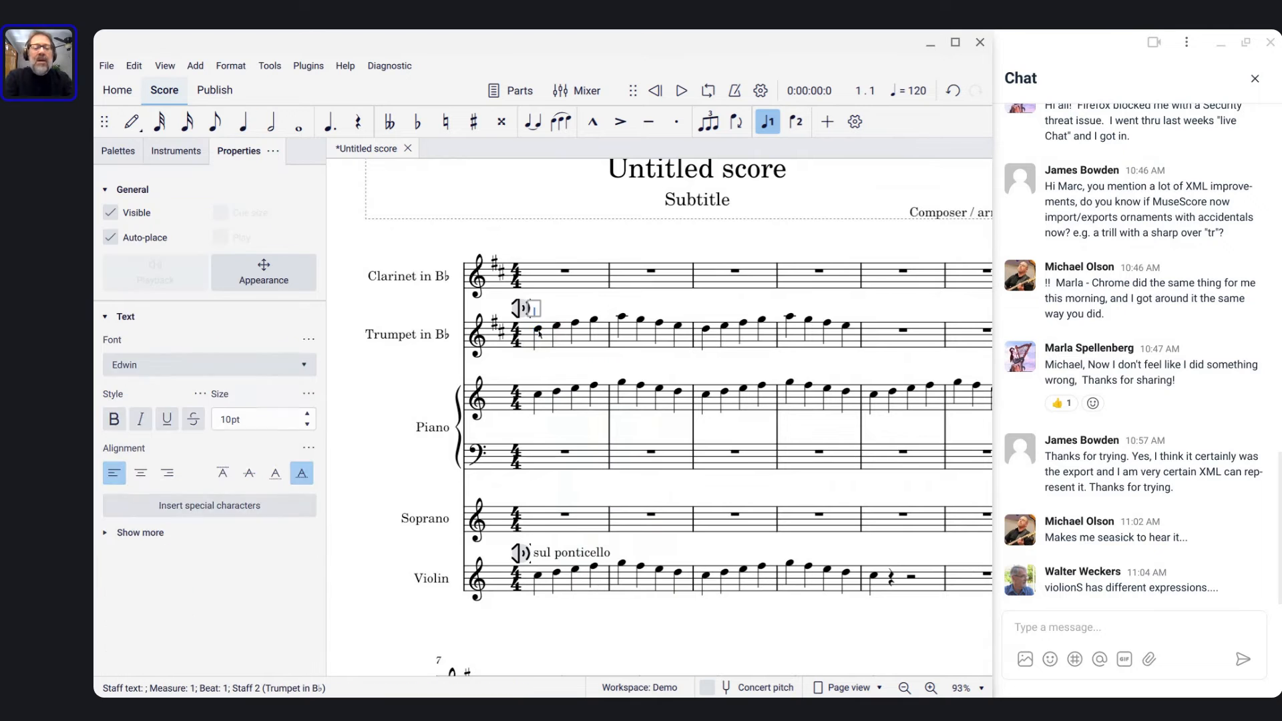
pyautogui.click(519, 311)
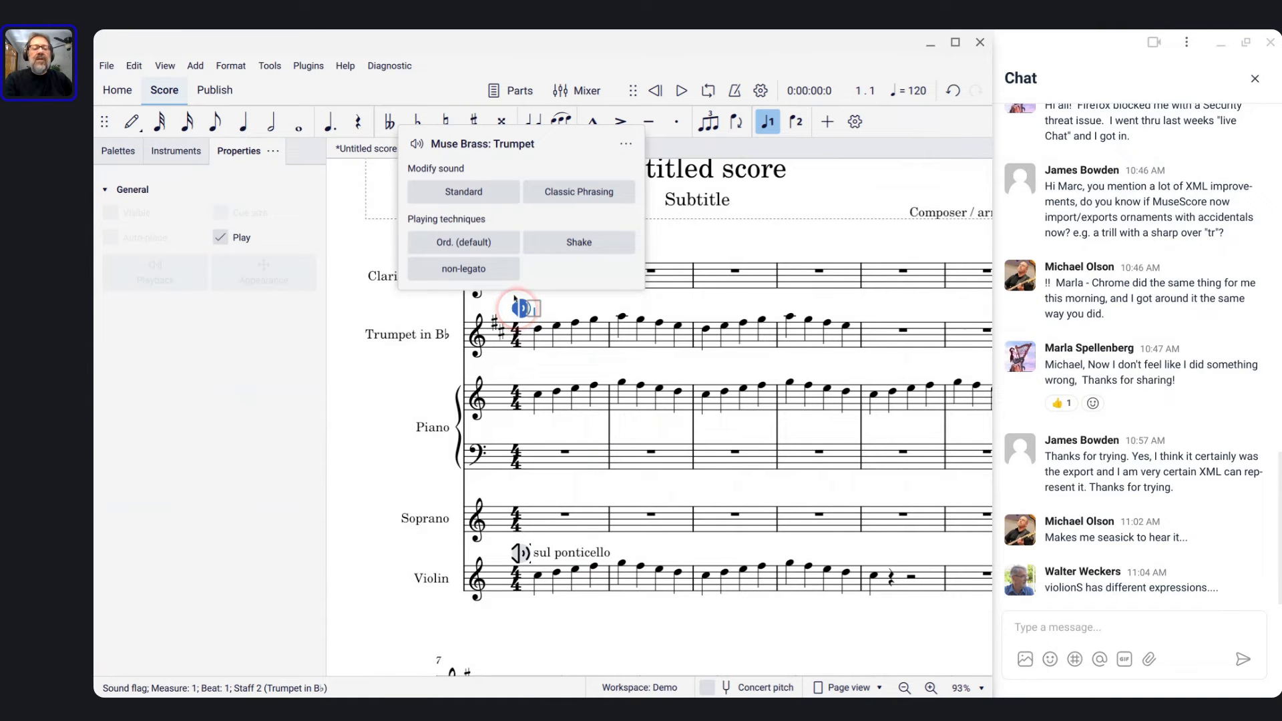
pyautogui.click(464, 195)
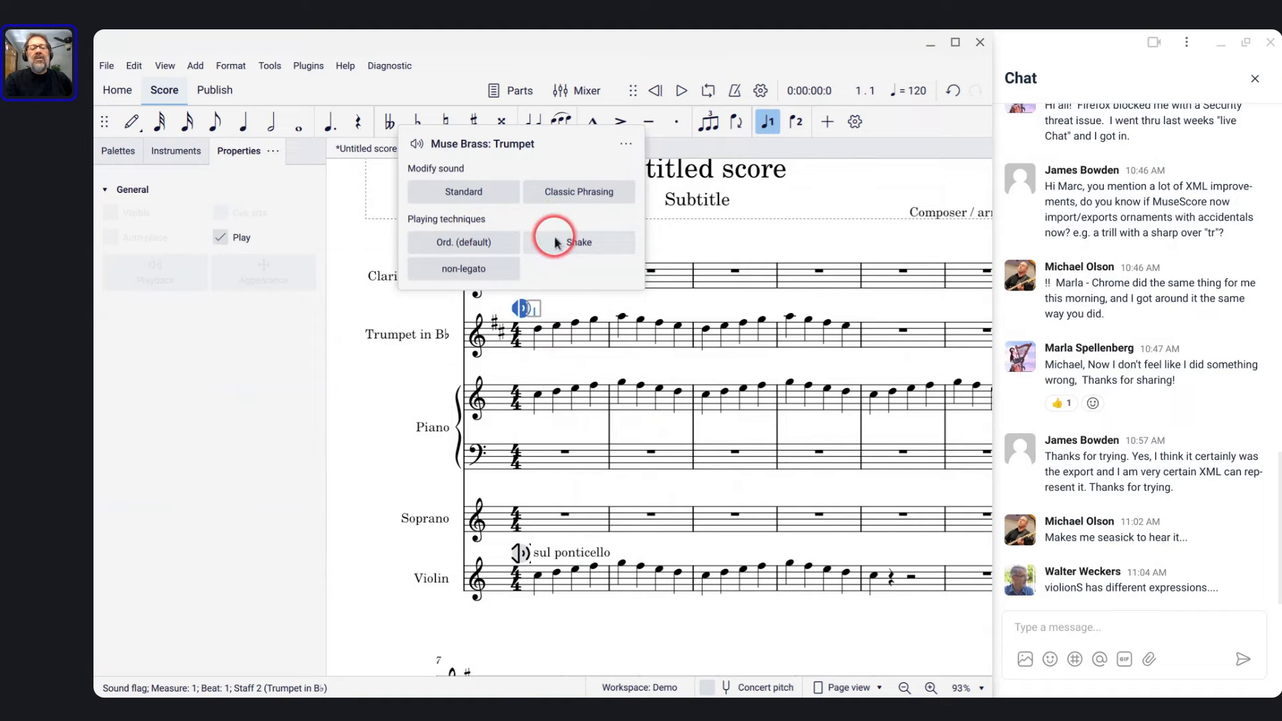
# Enter a whole note D in measure 5 of the trumpet staff
pyautogui.click(885, 329)
pyautogui.press('n')
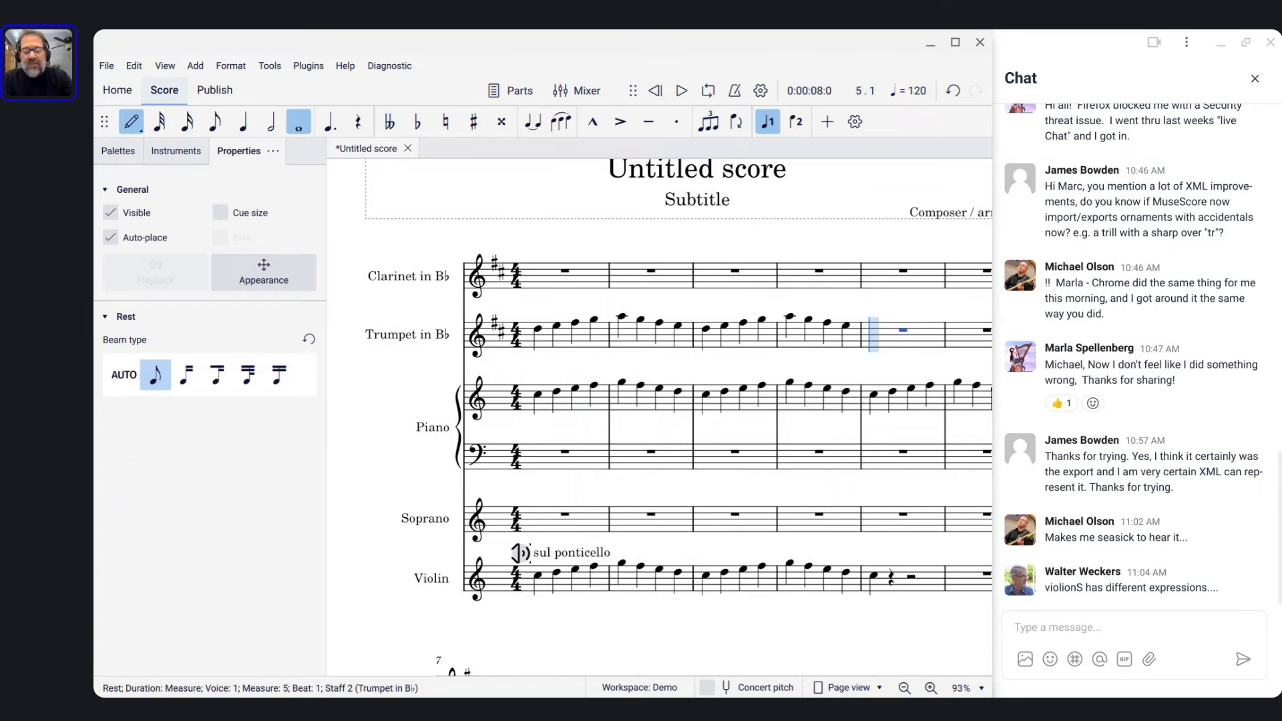
pyautogui.press('d')
pyautogui.press('Escape')
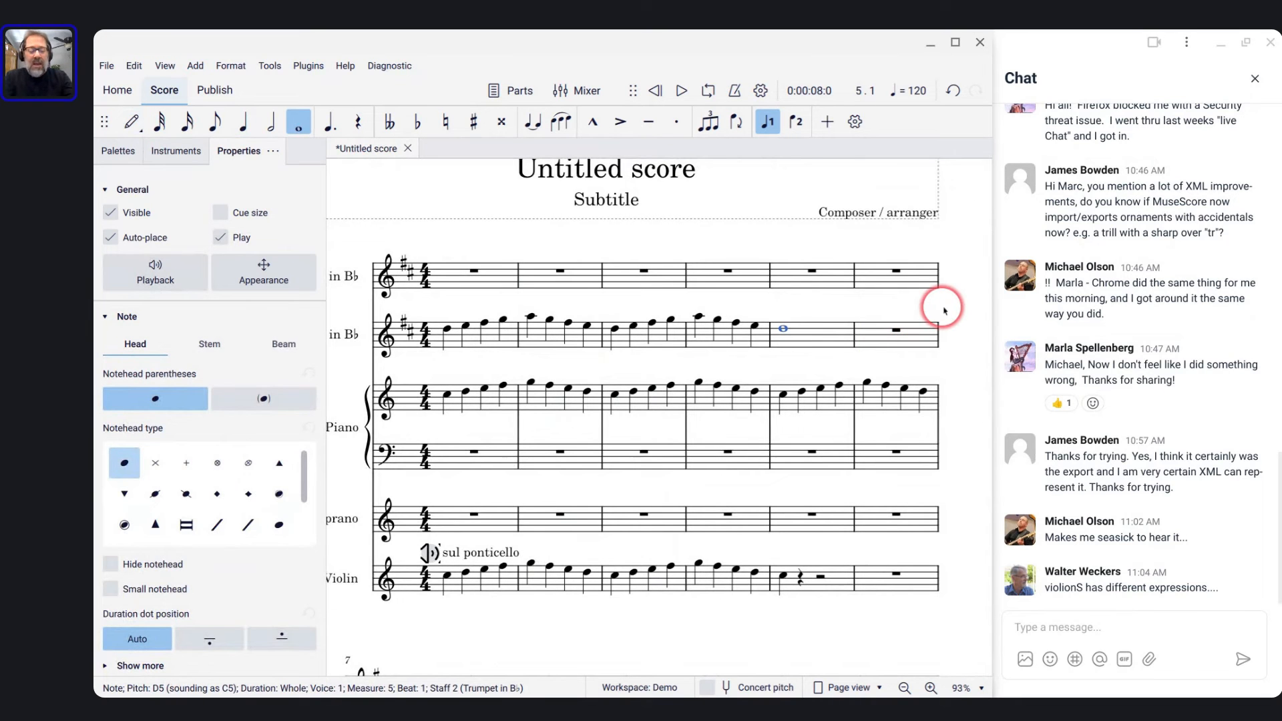
# Add staff text to the trumpet's whole note in measure 5 and set its sound flag to Shake
pyautogui.hotkey('ctrl', 't')
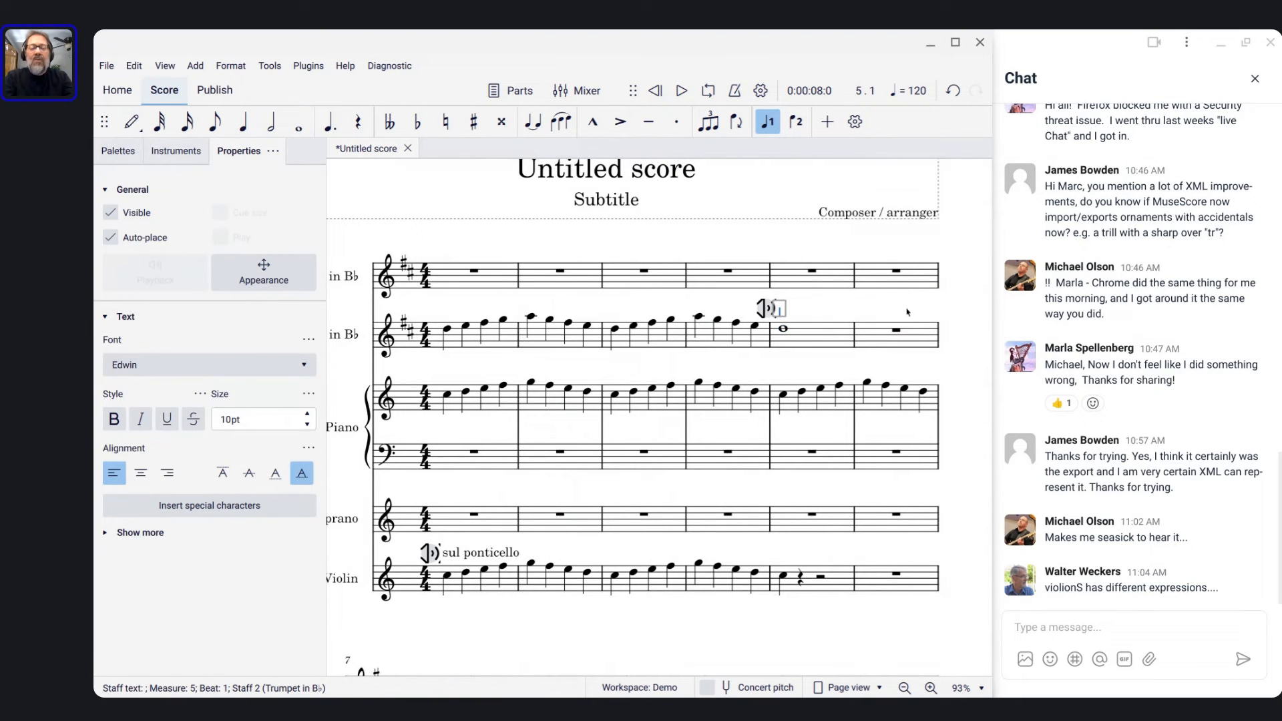
pyautogui.click(766, 308)
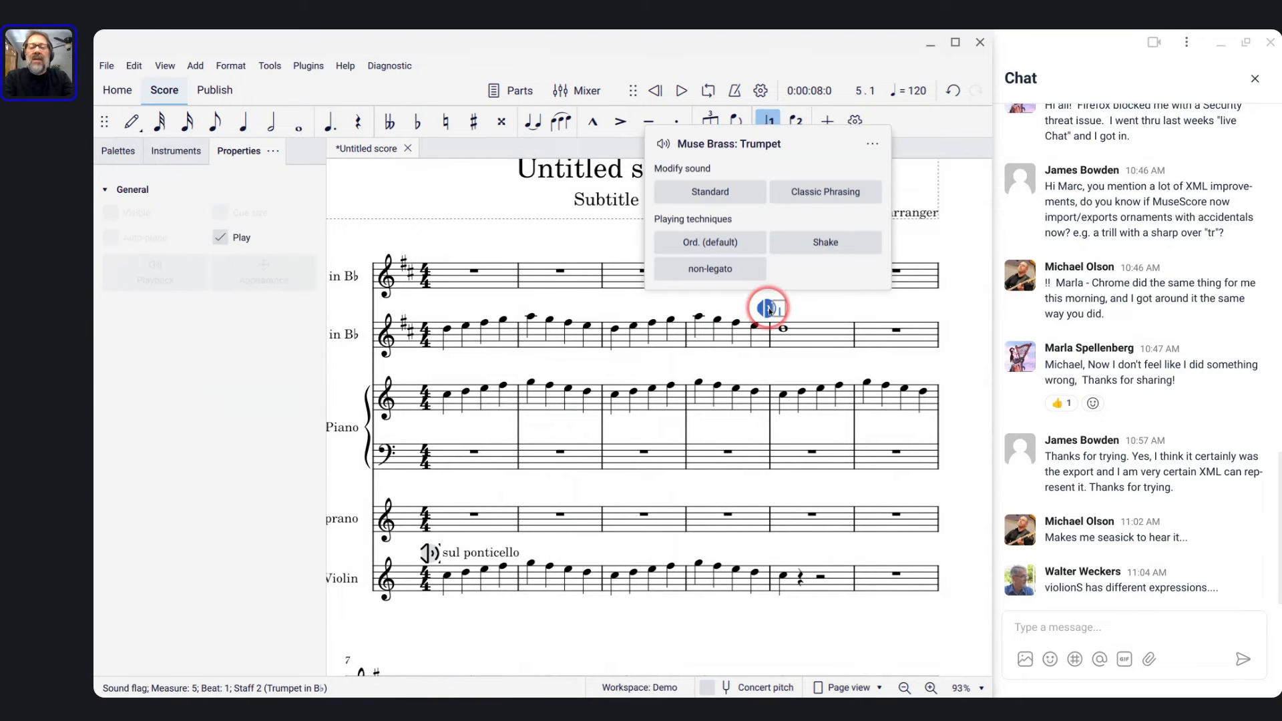
pyautogui.click(798, 243)
# Play back the trumpet part from measure 4 through the shake in measure 5
pyautogui.click(702, 335)
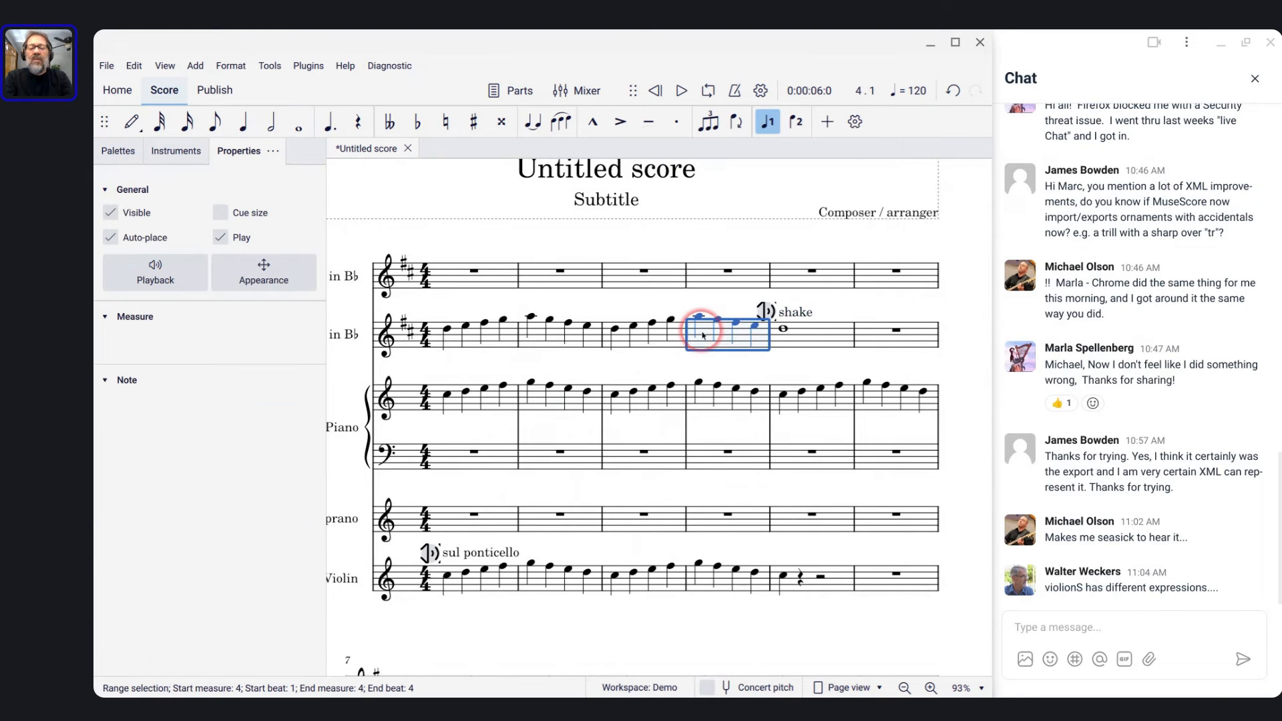
pyautogui.scroll(3, 702, 335)
pyautogui.press('space')
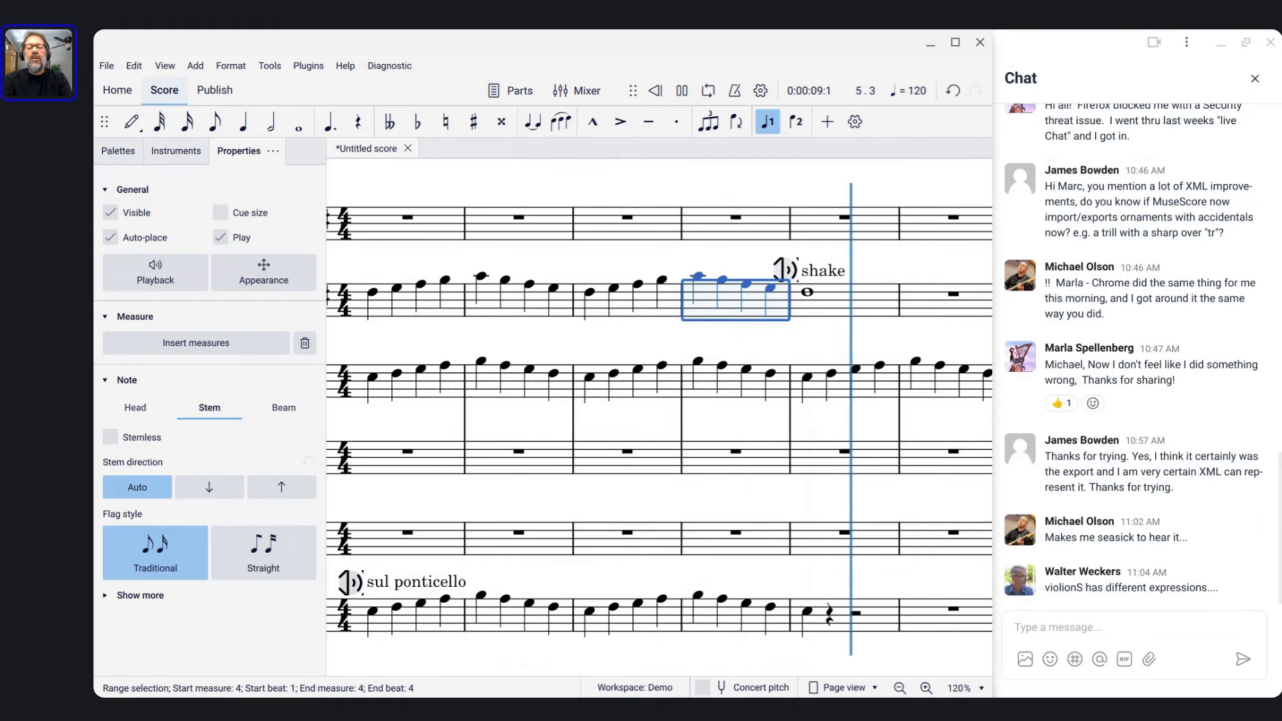
pyautogui.press('space')
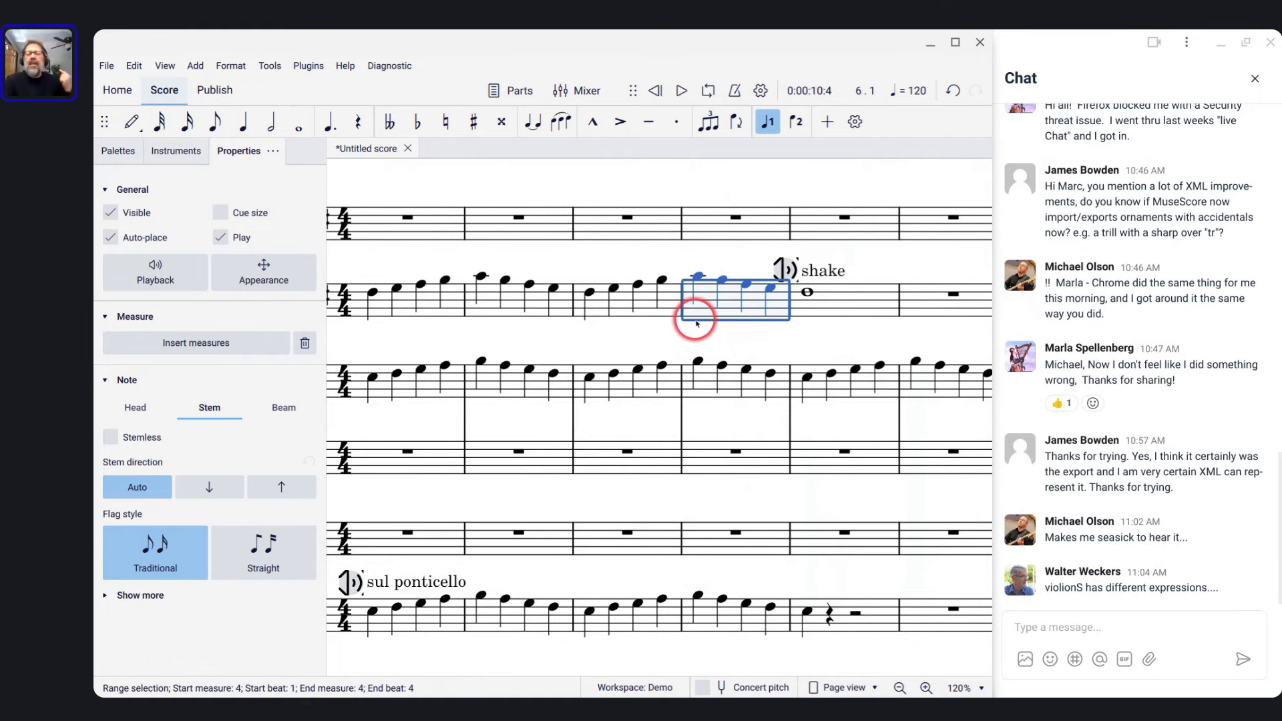
# Shorten the trumpet's whole note under the shake marking in measure 5 to an eighth note
pyautogui.hscroll(2, 701, 324)
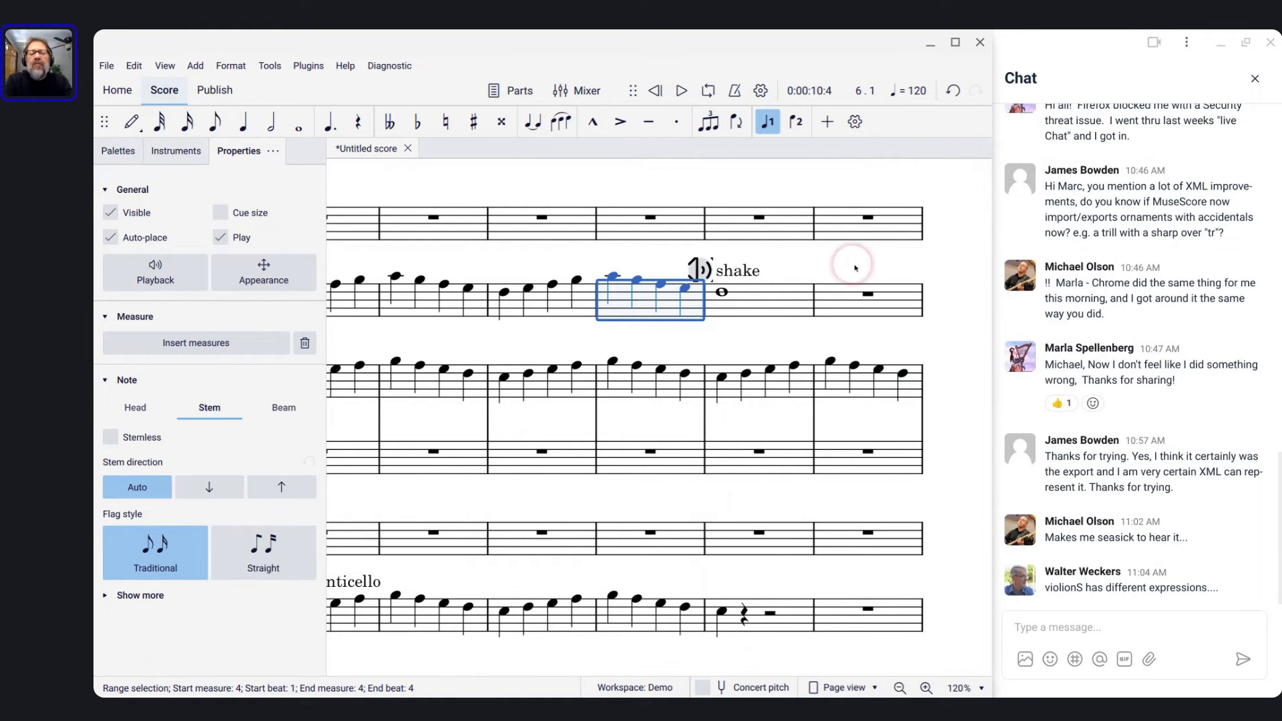
pyautogui.click(842, 300)
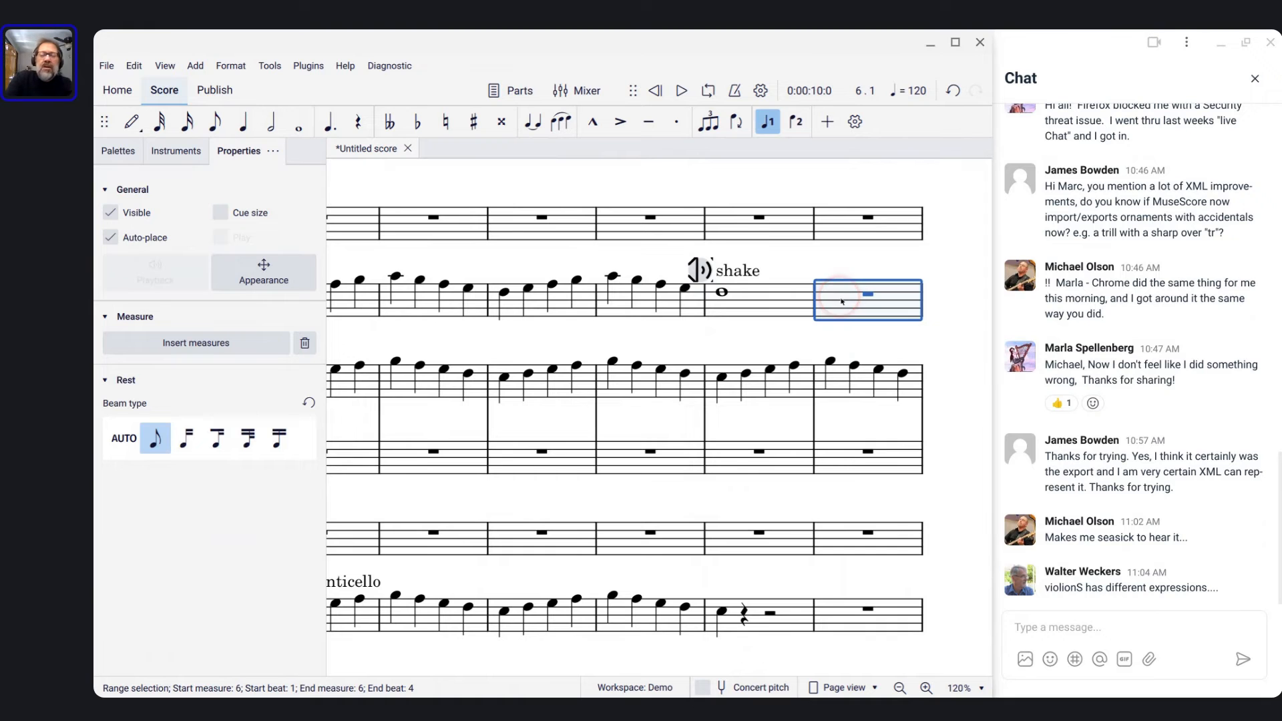
pyautogui.click(721, 294)
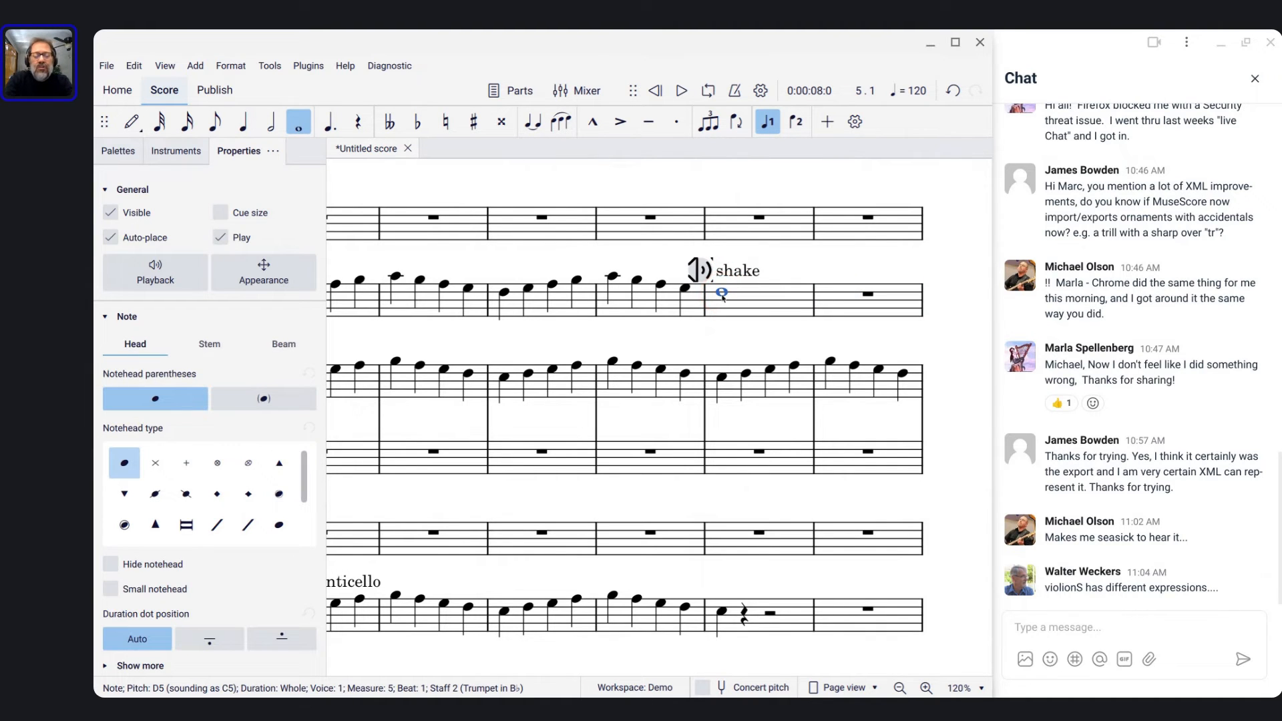
pyautogui.press('4')
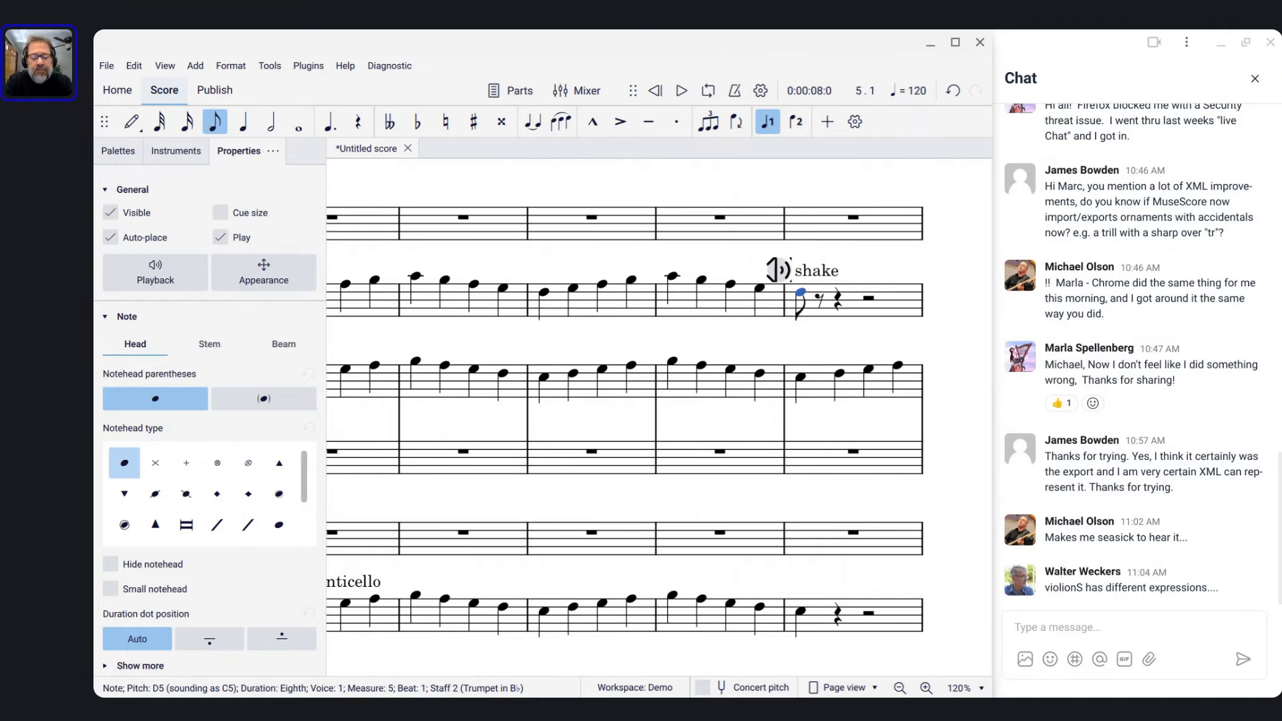
# Fill measure 5 of the trumpet staff with the eighth notes D, E, F, G, A, G, F, E
pyautogui.press('n')
pyautogui.press('d')
pyautogui.press('e')
pyautogui.press('f')
pyautogui.press('g')
pyautogui.press('f')
pyautogui.press('e')
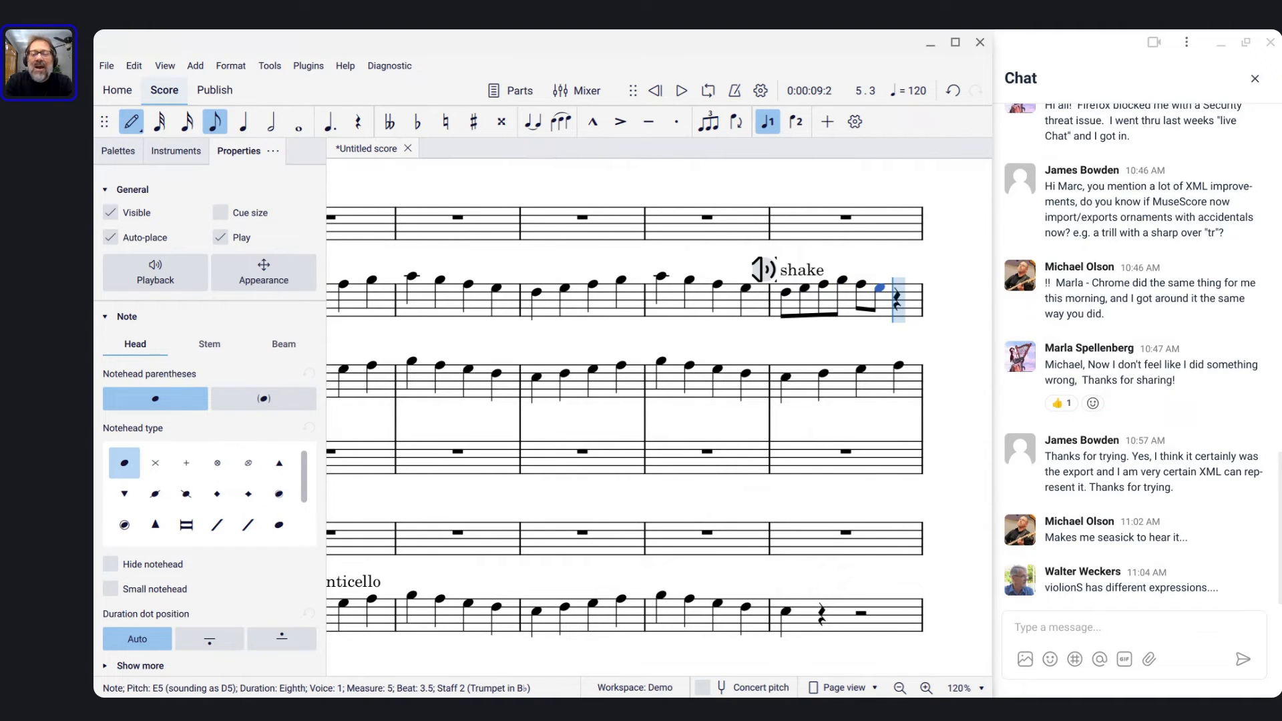
pyautogui.press('Left')
pyautogui.press('a')
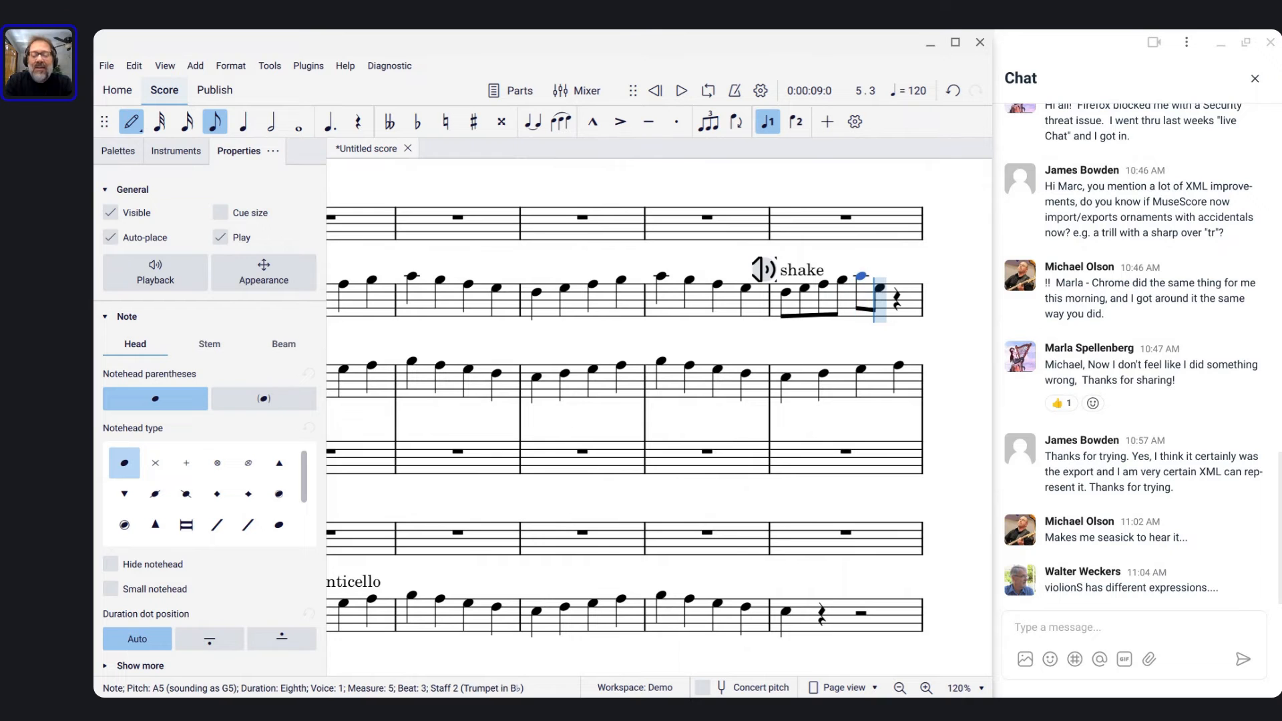
pyautogui.press('g')
pyautogui.press('f')
pyautogui.press('e')
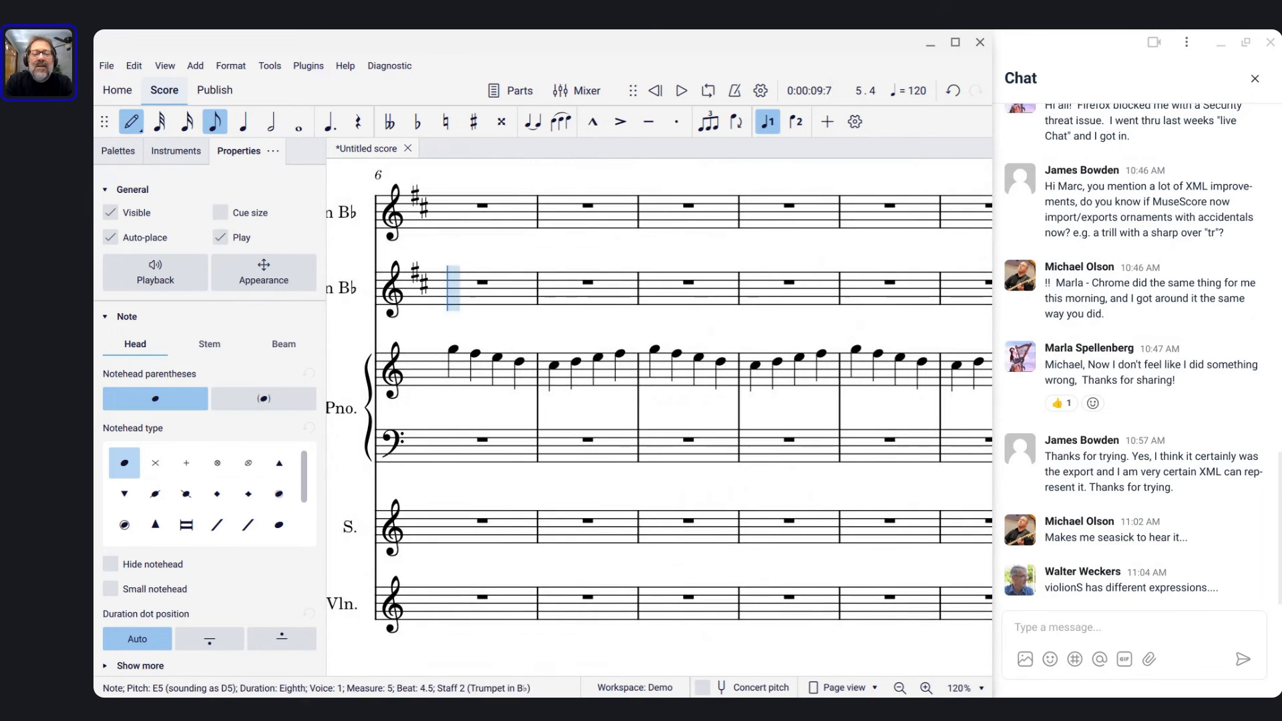
pyautogui.press('Escape')
# Add a system break at the end of measure 4
pyautogui.scroll(-4, 660, 401)
pyautogui.scroll(6, 659, 400)
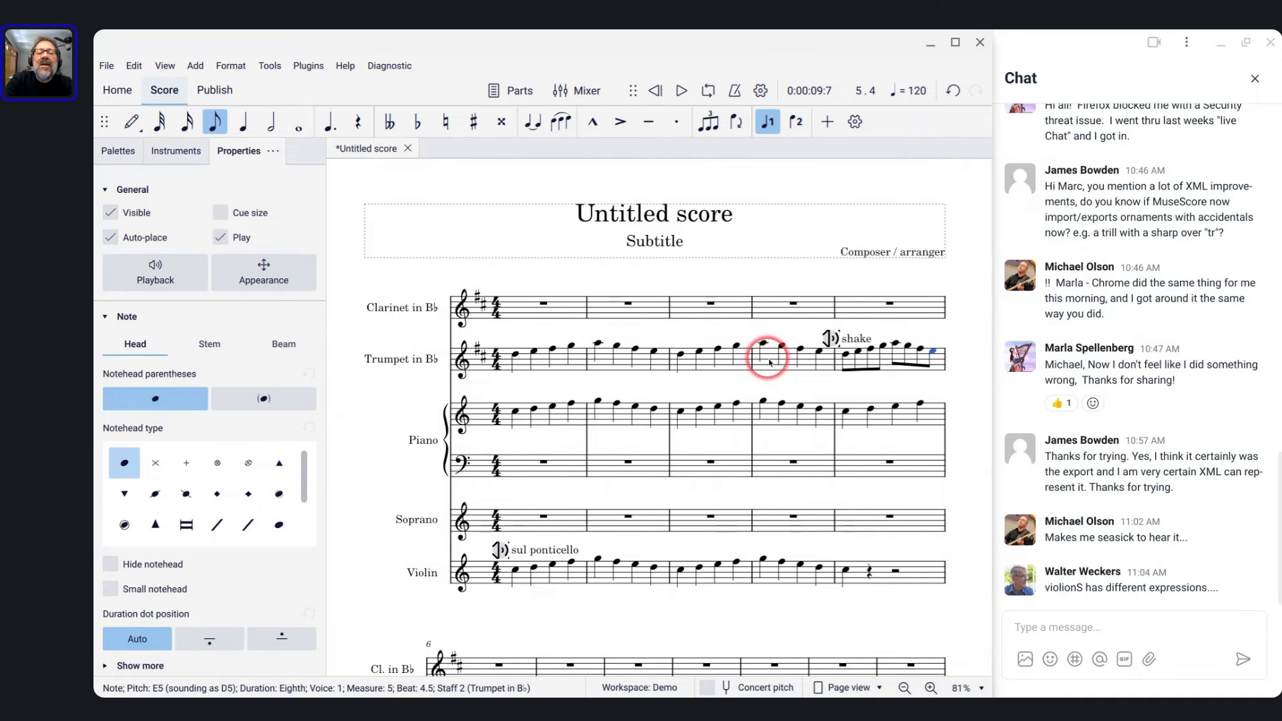
pyautogui.click(766, 369)
pyautogui.press('Return')
# Repeat the trumpet's measure 5 twice to fill measures 6 and 7
pyautogui.scroll(-5, 508, 481)
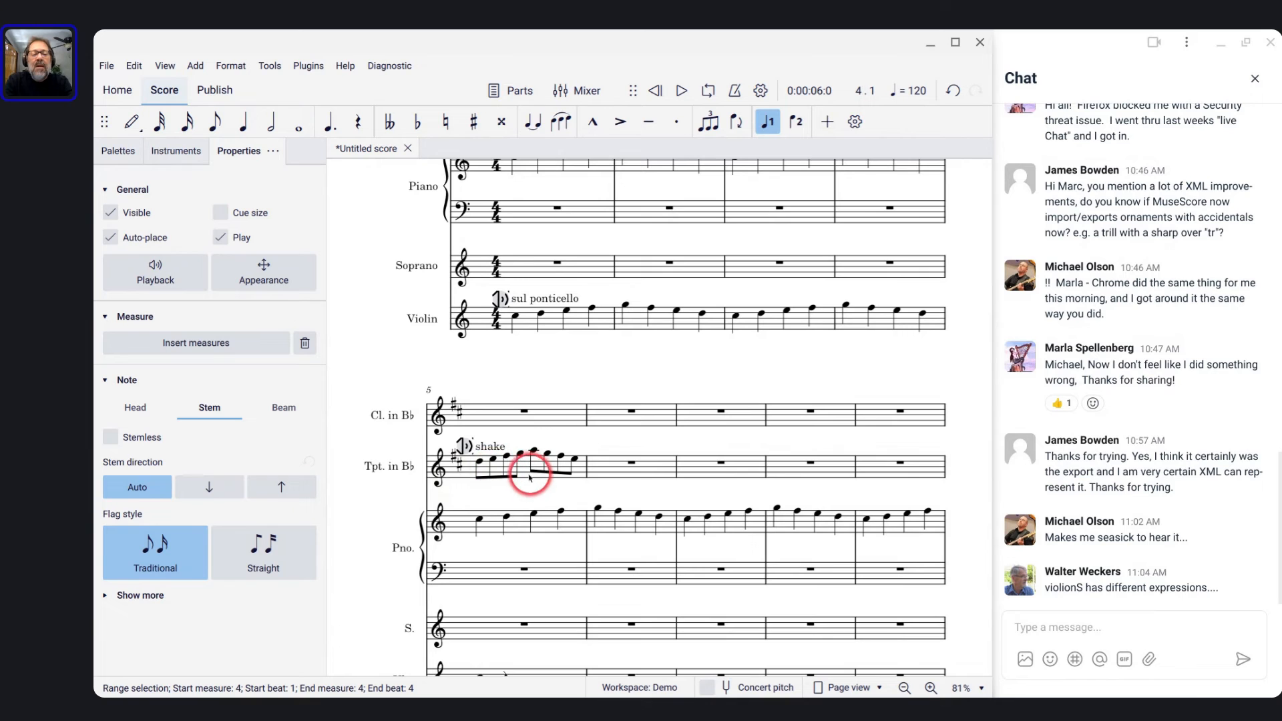
pyautogui.click(525, 478)
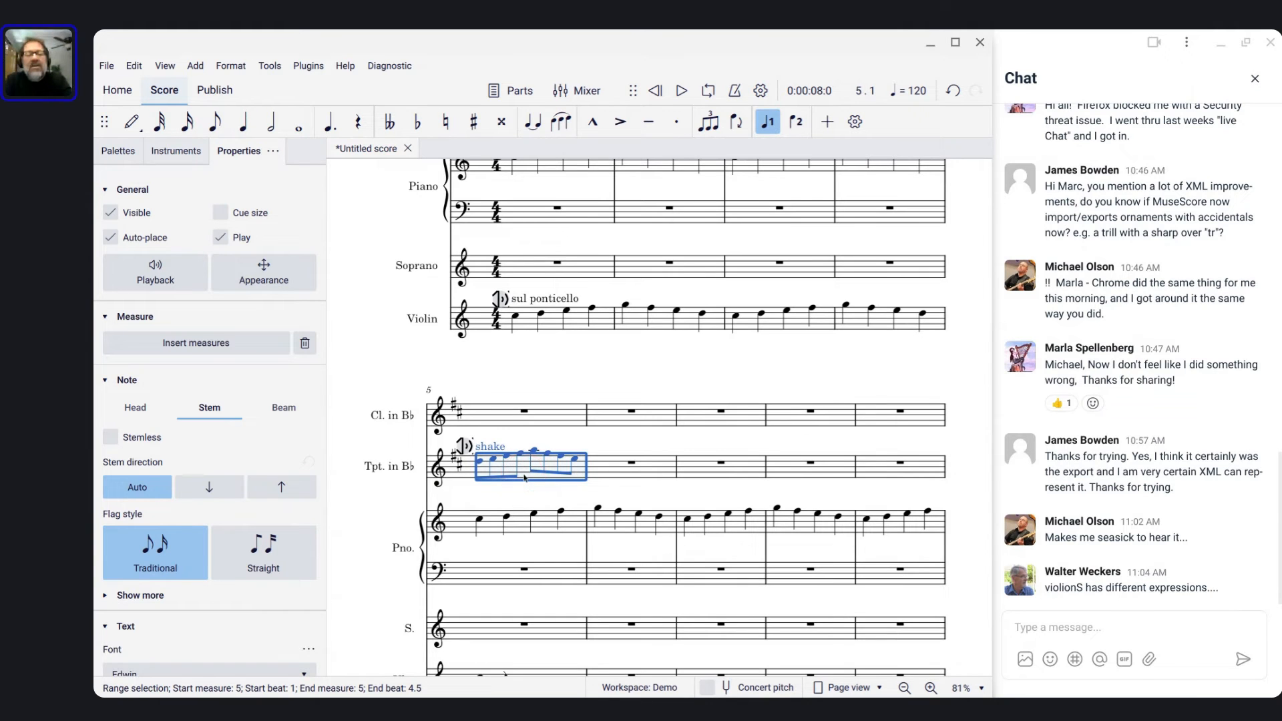
pyautogui.press('r')
pyautogui.press('r')
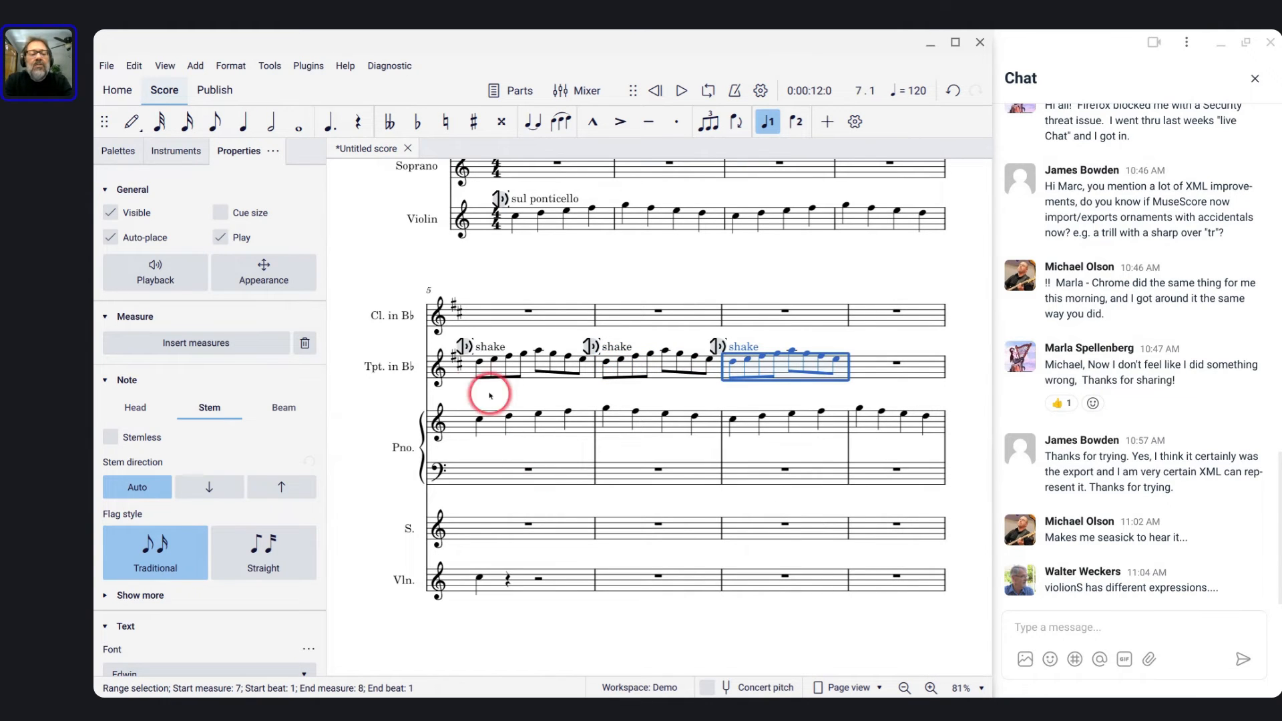
# Delete the three shake texts above the trumpet staff in measures 5 to 7
pyautogui.click(478, 353)
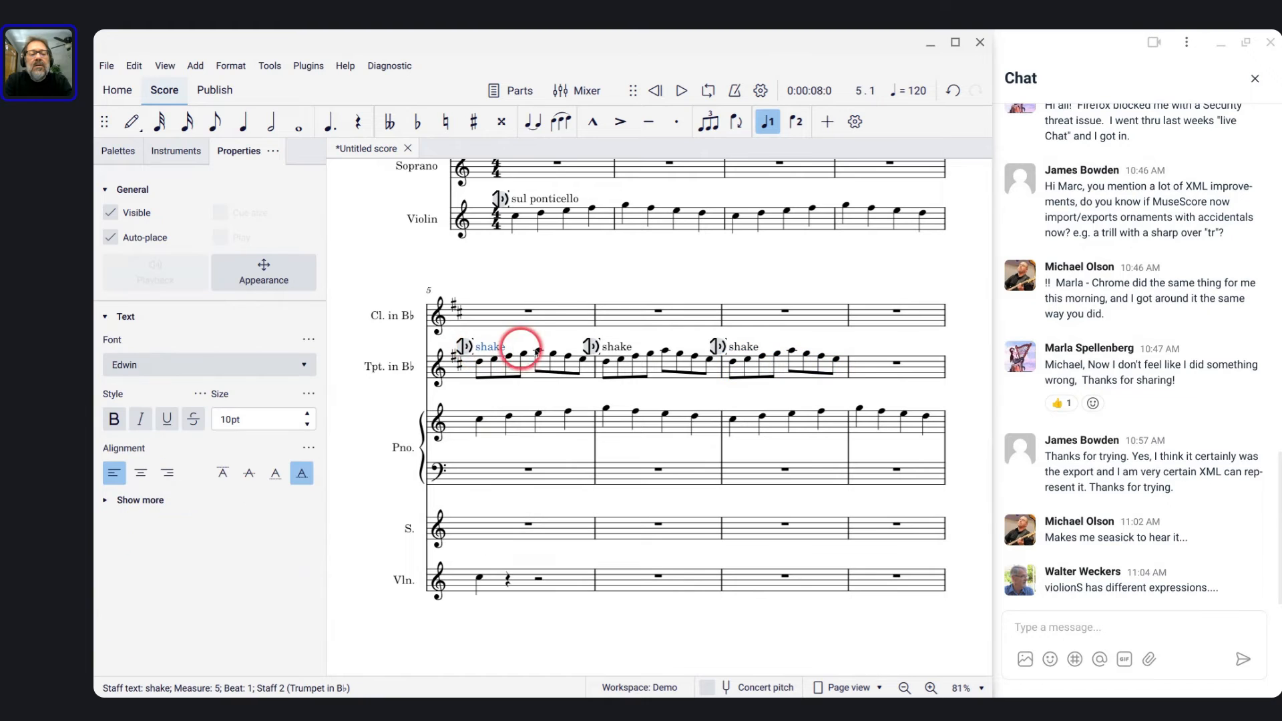
pyautogui.keyDown('ctrl'); pyautogui.click(612, 348); pyautogui.keyUp('ctrl')
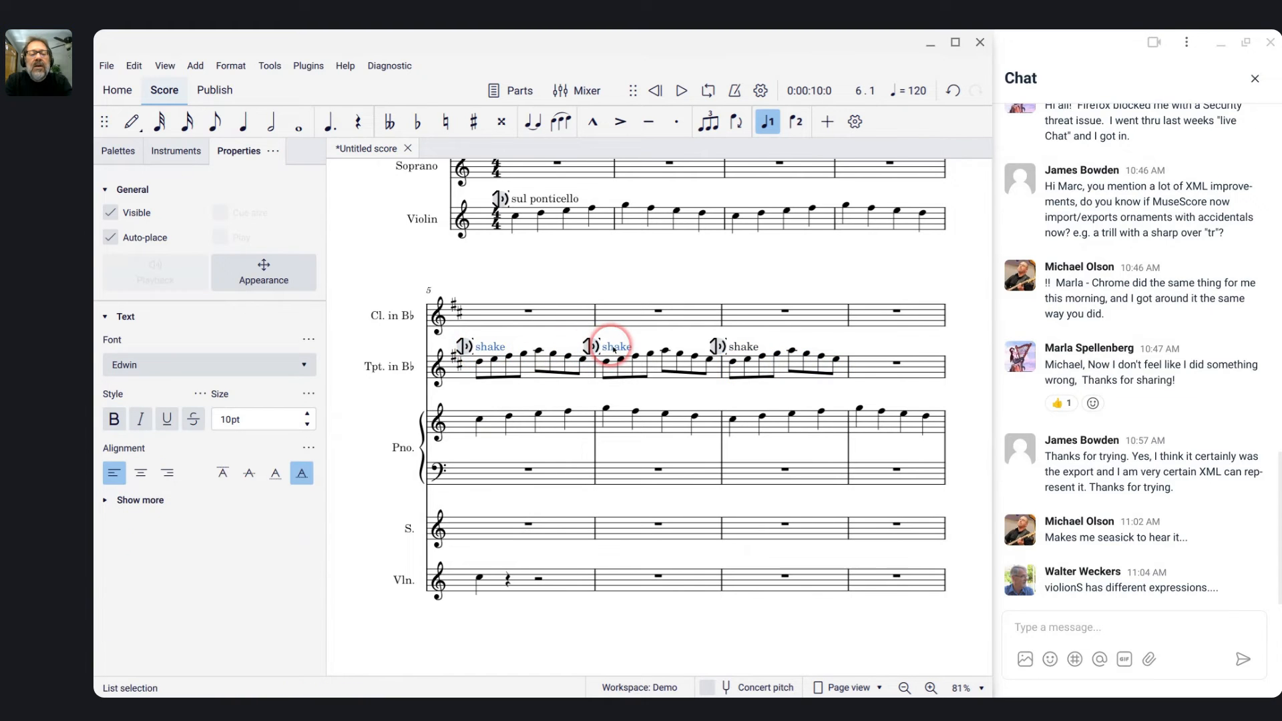
pyautogui.keyDown('ctrl'); pyautogui.click(743, 347); pyautogui.keyUp('ctrl')
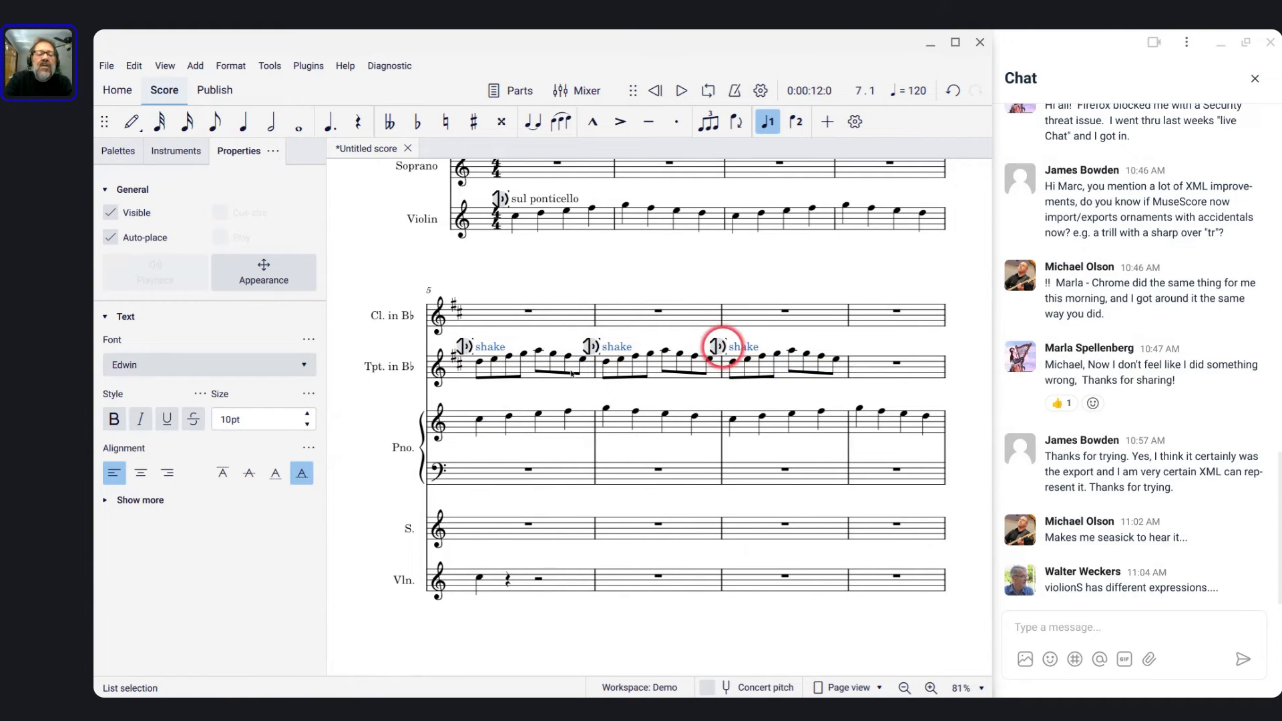
pyautogui.press('Delete')
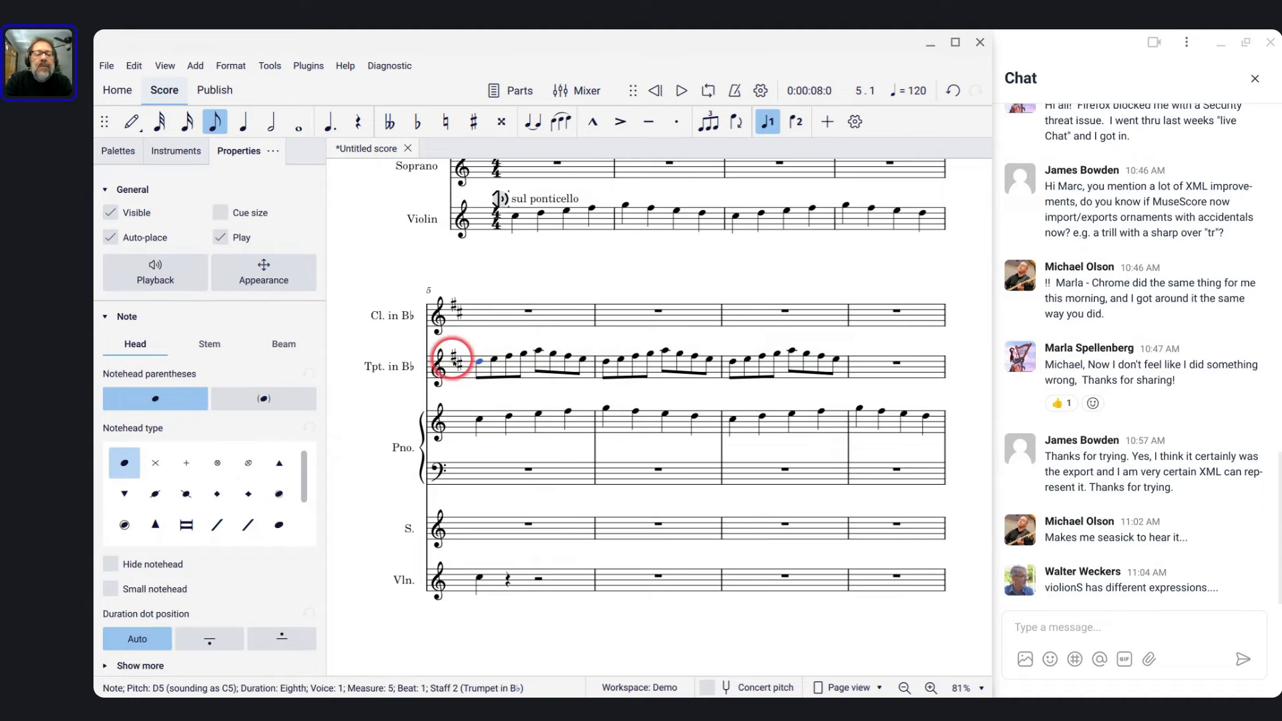
# Play back the trumpet's eighth-note passage from measure 5 through measure 7 without any sound flag
pyautogui.click(452, 364)
pyautogui.click(466, 373)
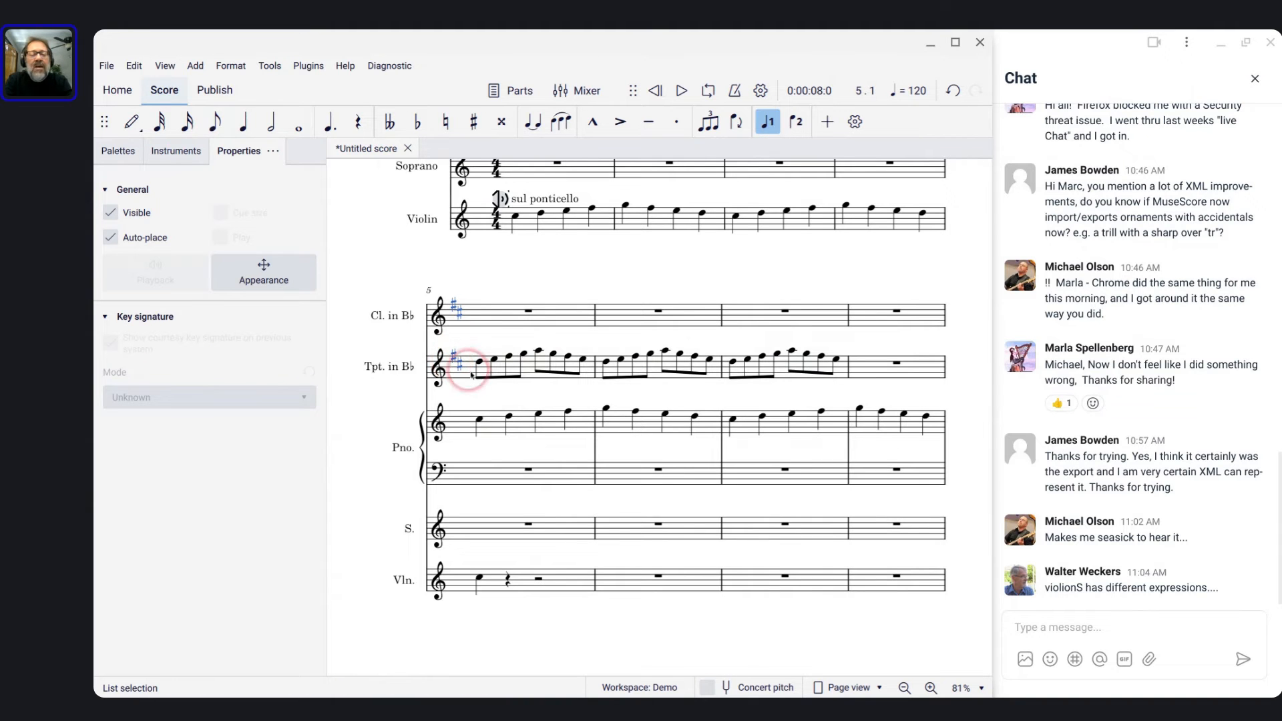
pyautogui.click(466, 376)
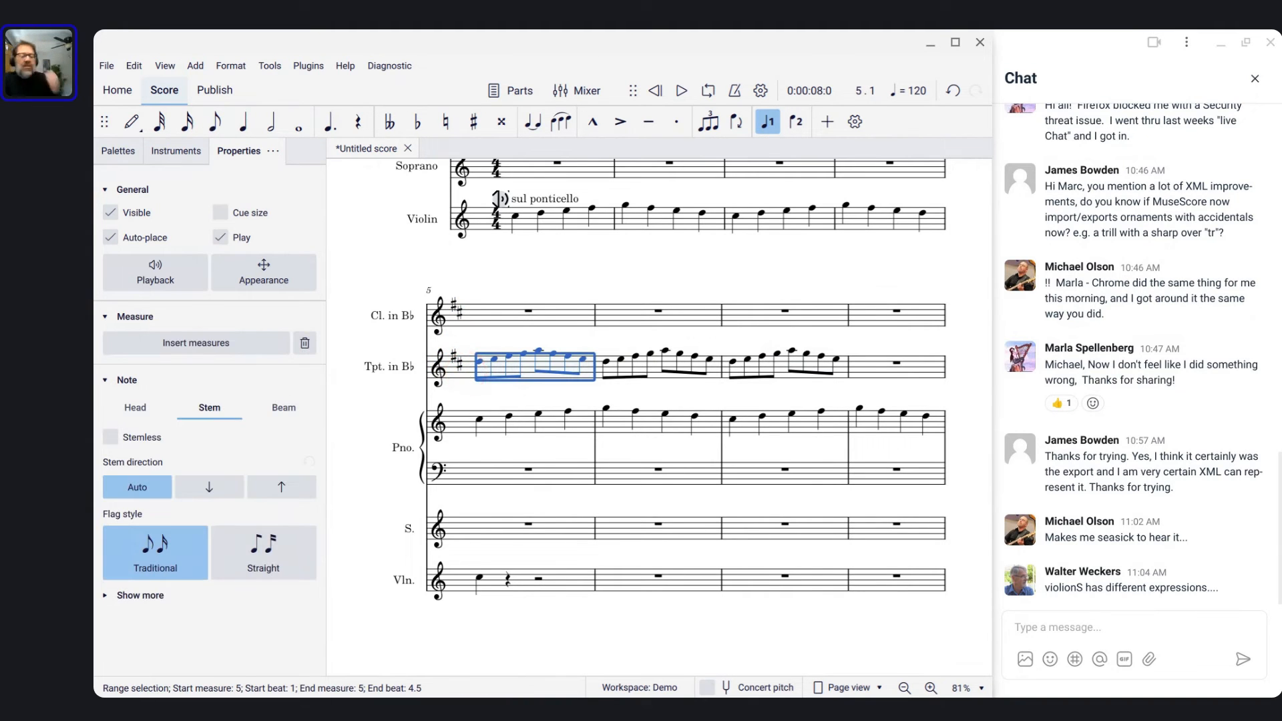
pyautogui.press('space')
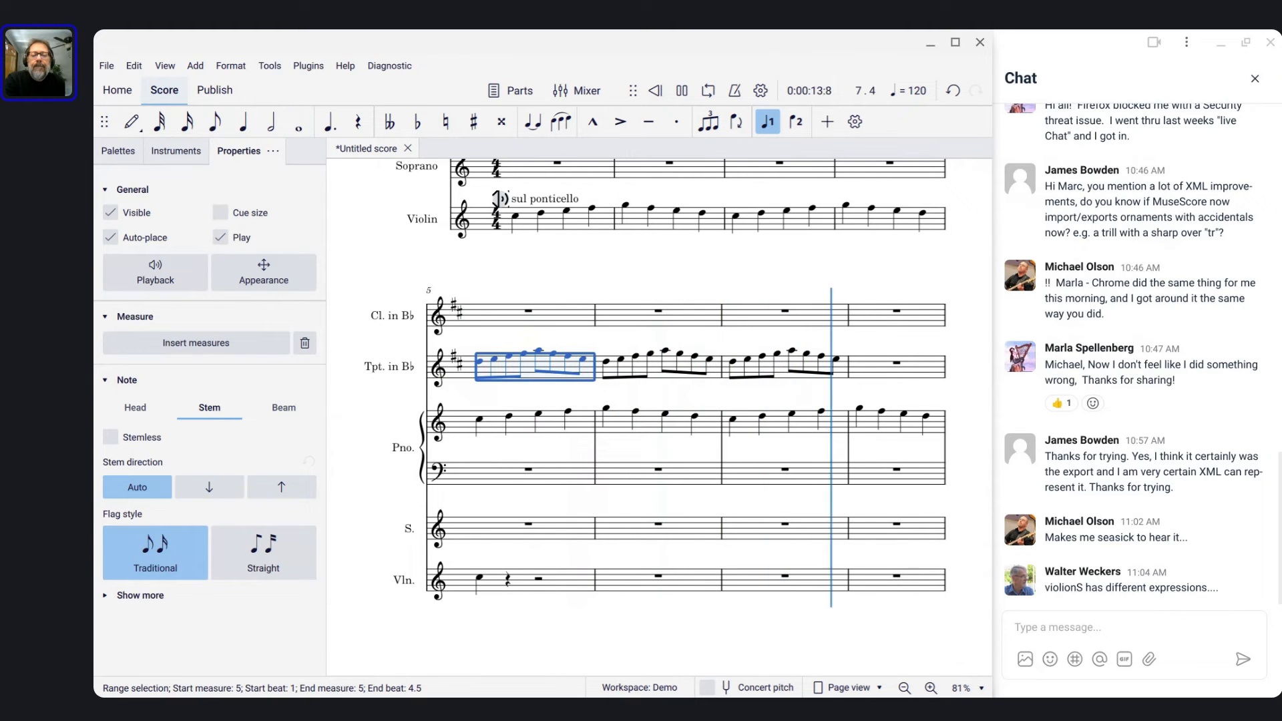
pyautogui.press('space')
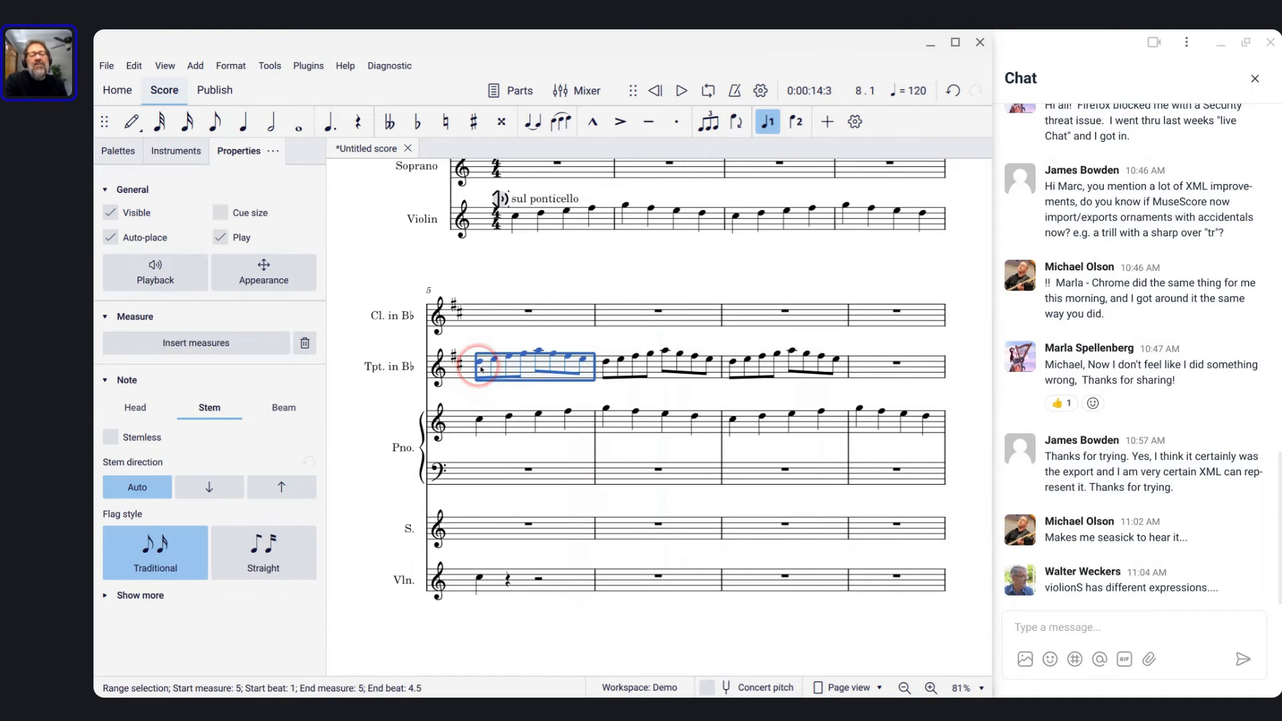
# Add staff text to the trumpet's first note in measure 5 and set its sound flag to non-legato
pyautogui.scroll(-1, 482, 368)
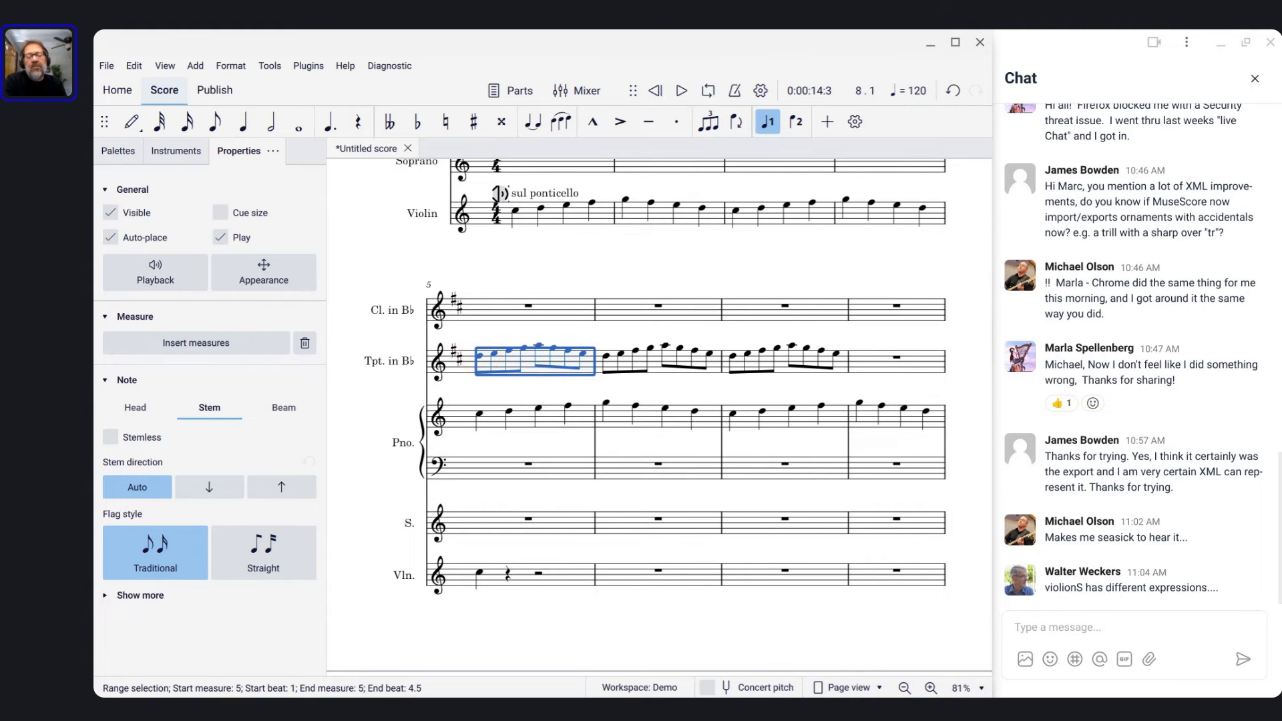
pyautogui.scroll(-1, 659, 415)
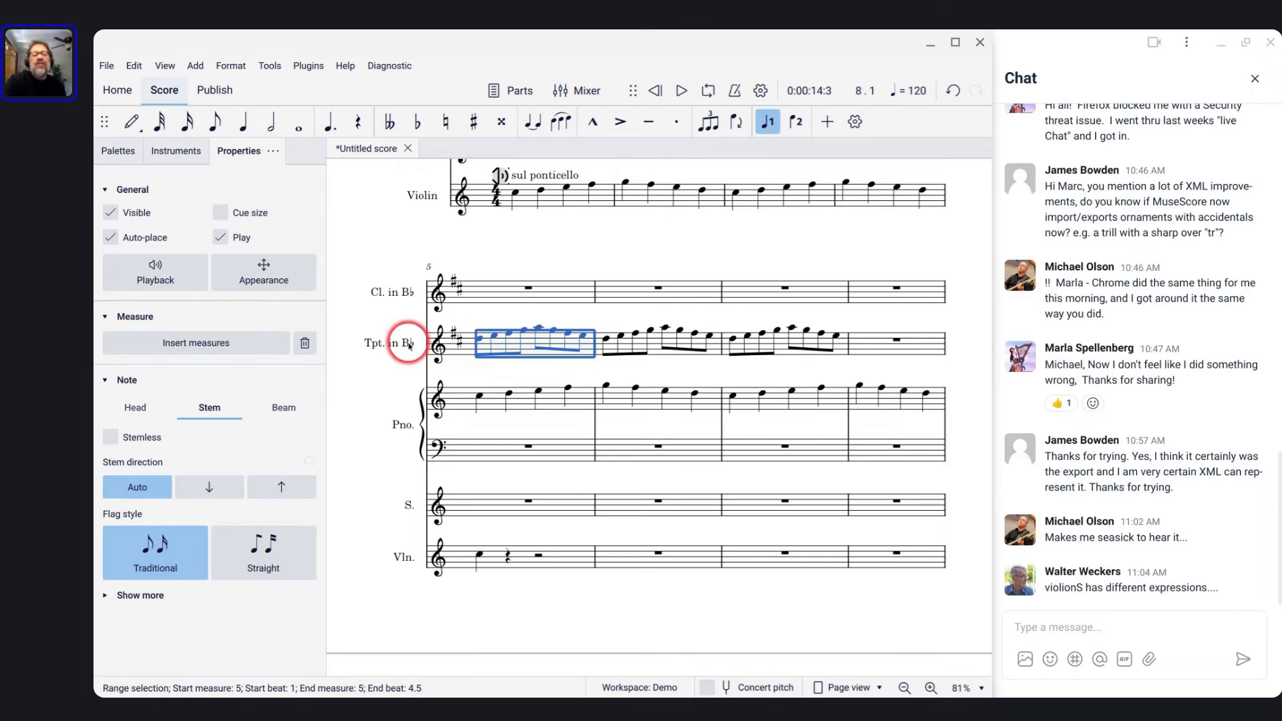
pyautogui.click(480, 339)
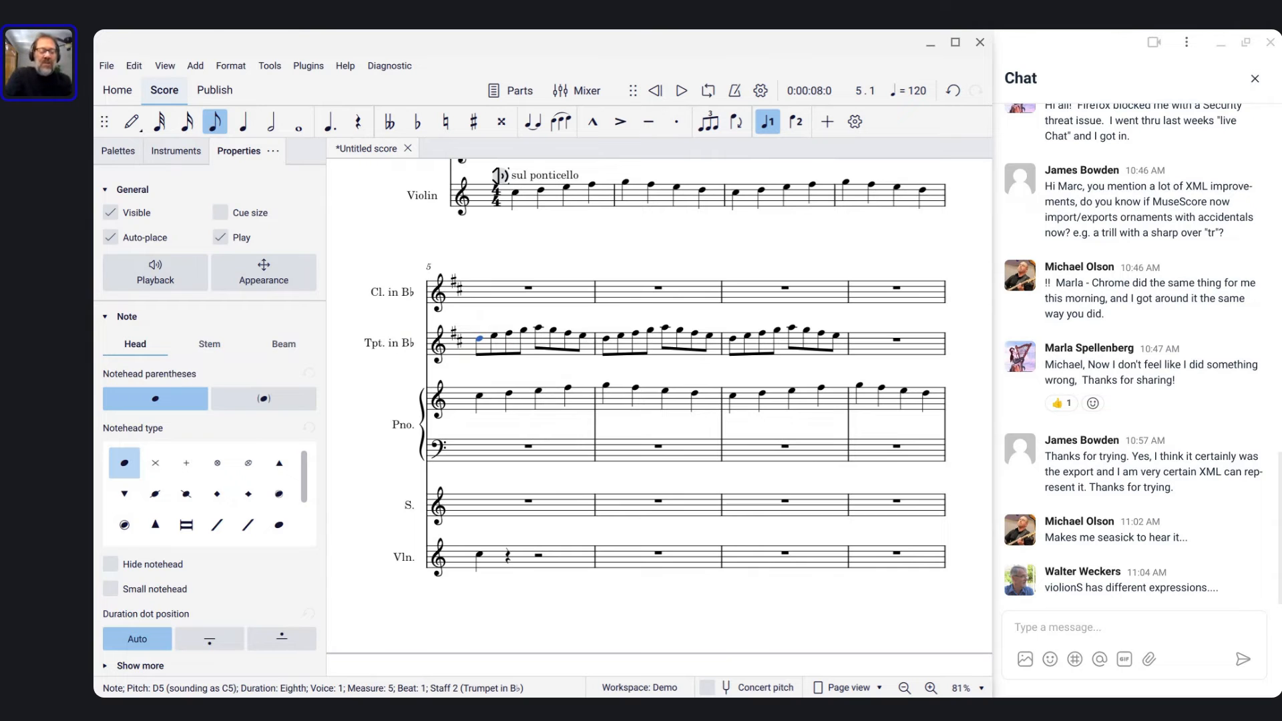
pyautogui.hotkey('ctrl', 't')
pyautogui.hotkey('ctrl', '+')
pyautogui.hotkey('ctrl', '+')
pyautogui.hotkey('ctrl', '+')
pyautogui.hotkey('ctrl', '+')
pyautogui.hotkey('ctrl', '+')
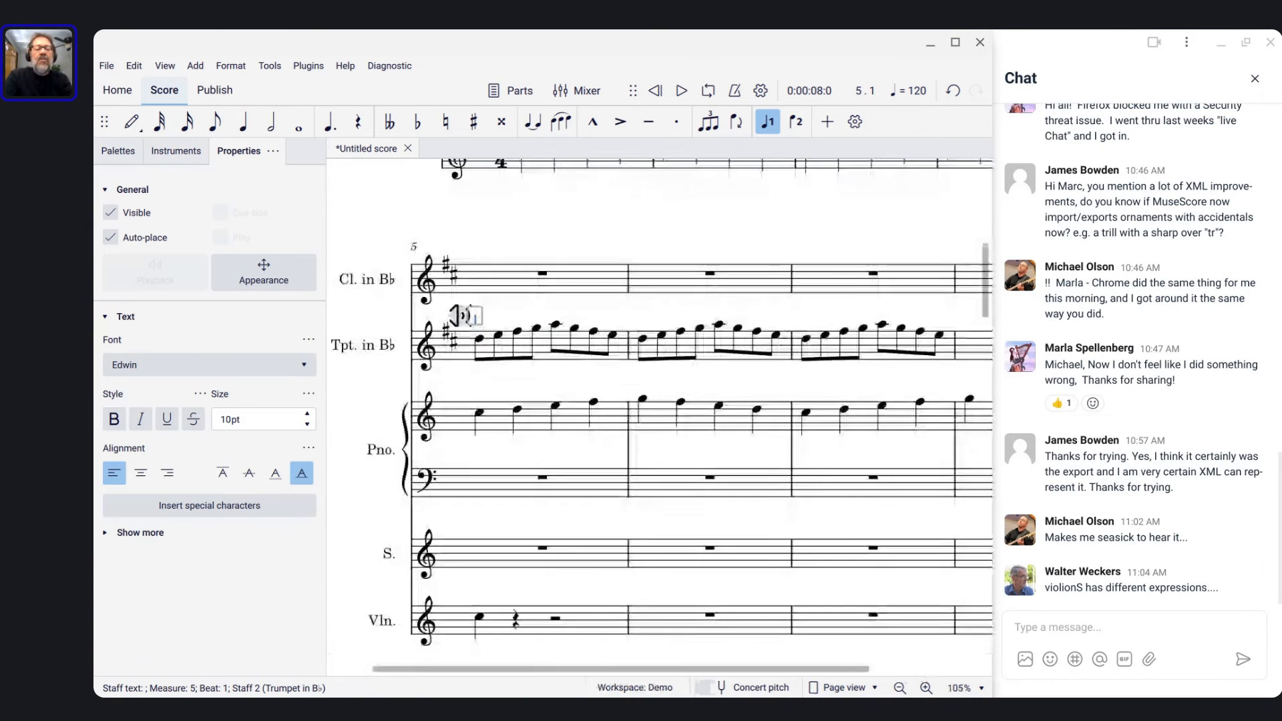
pyautogui.click(454, 309)
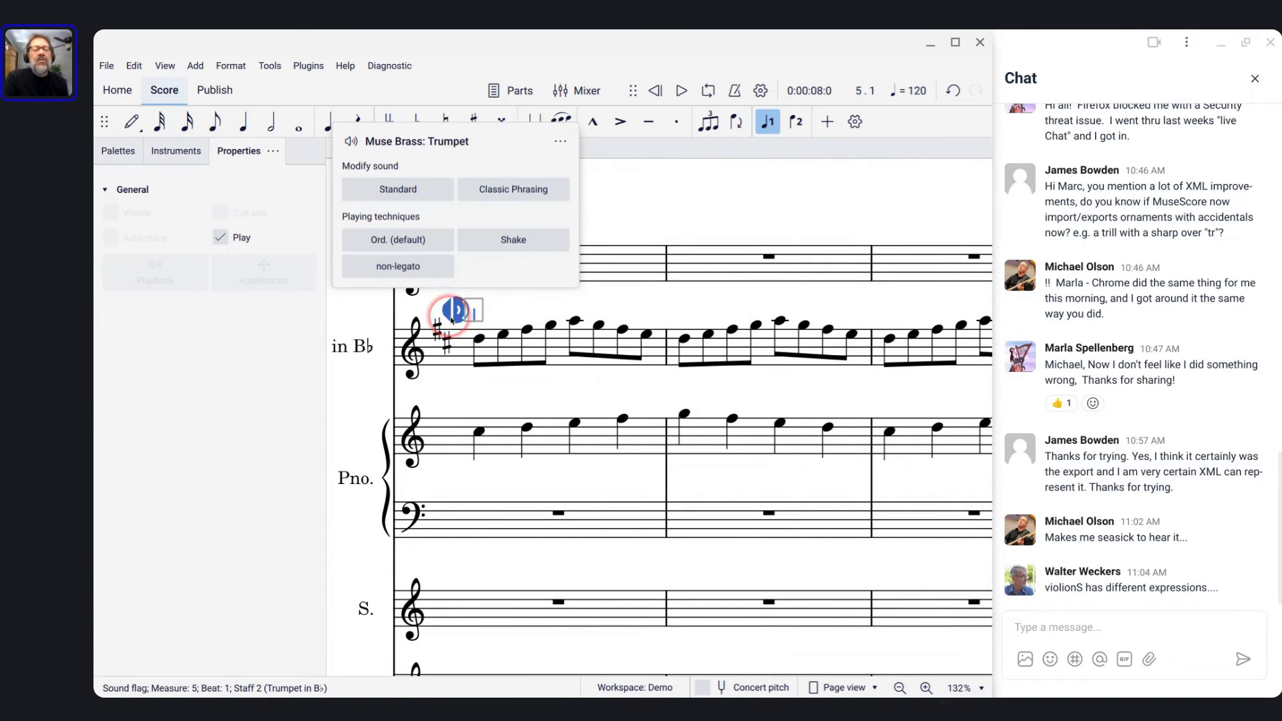
pyautogui.click(398, 264)
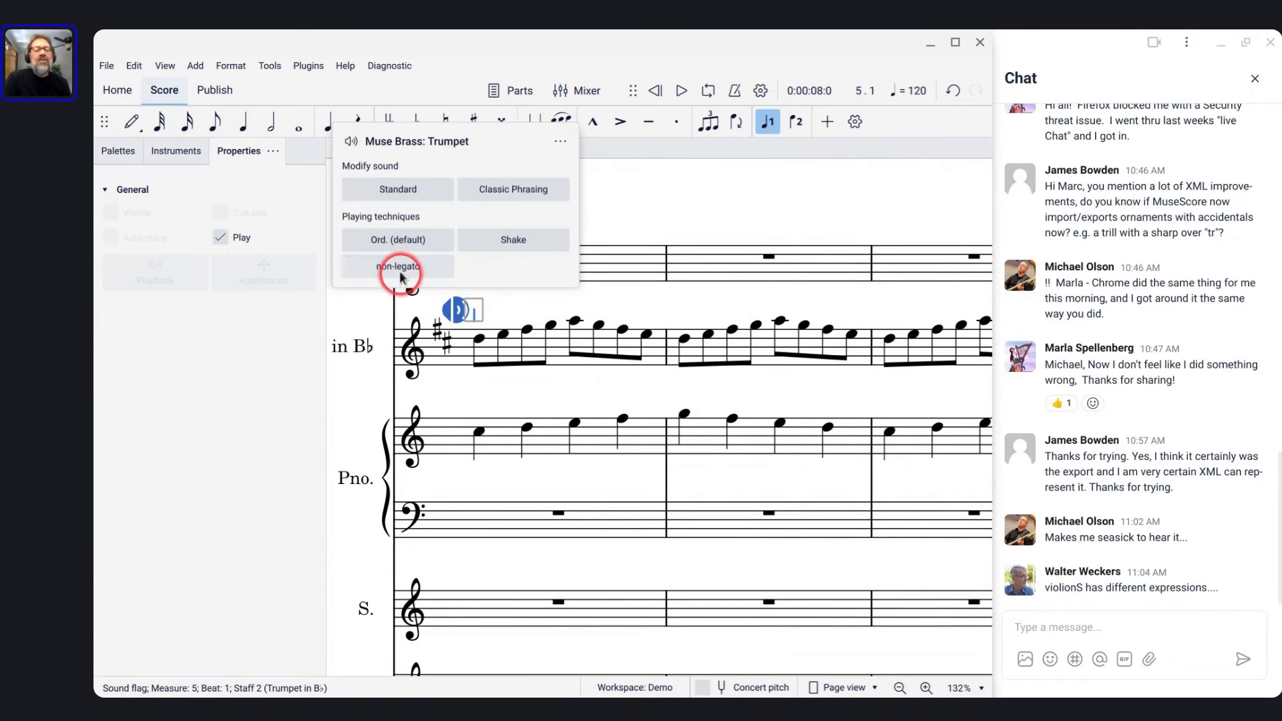
# Play back the non-legato trumpet passage from measure 5 into measure 7
pyautogui.click(464, 346)
pyautogui.press('space')
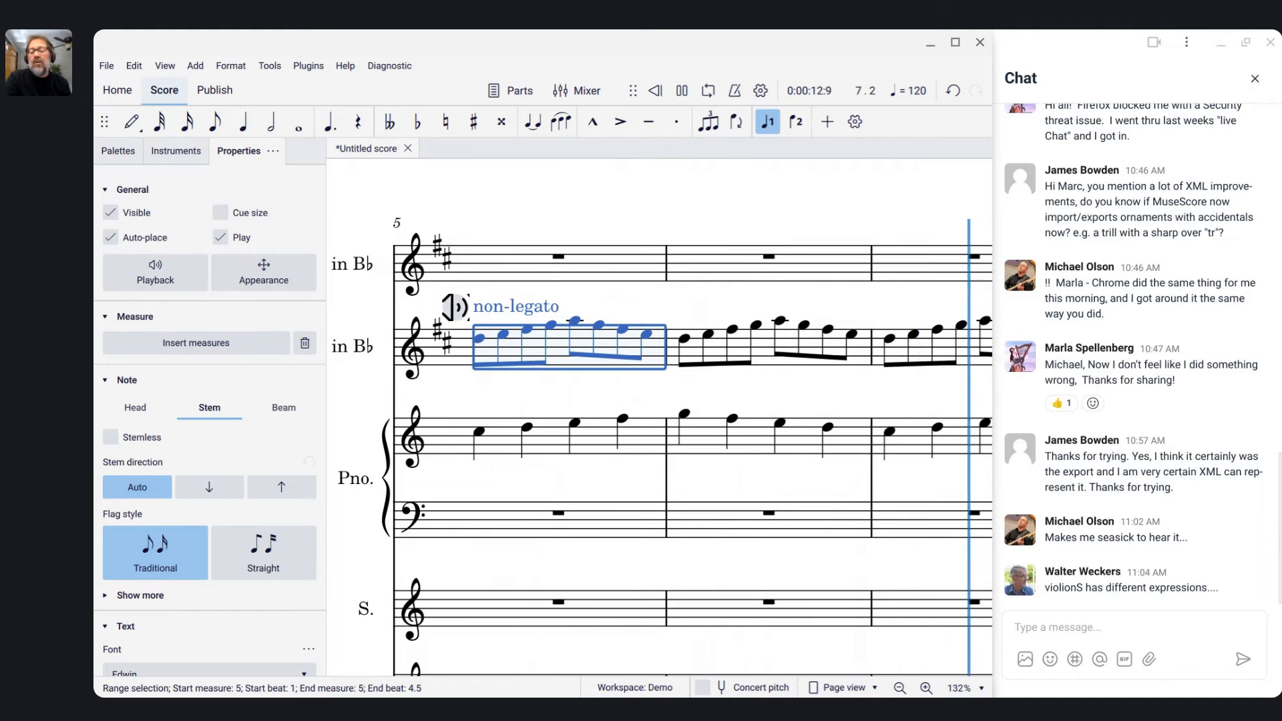
pyautogui.press('space')
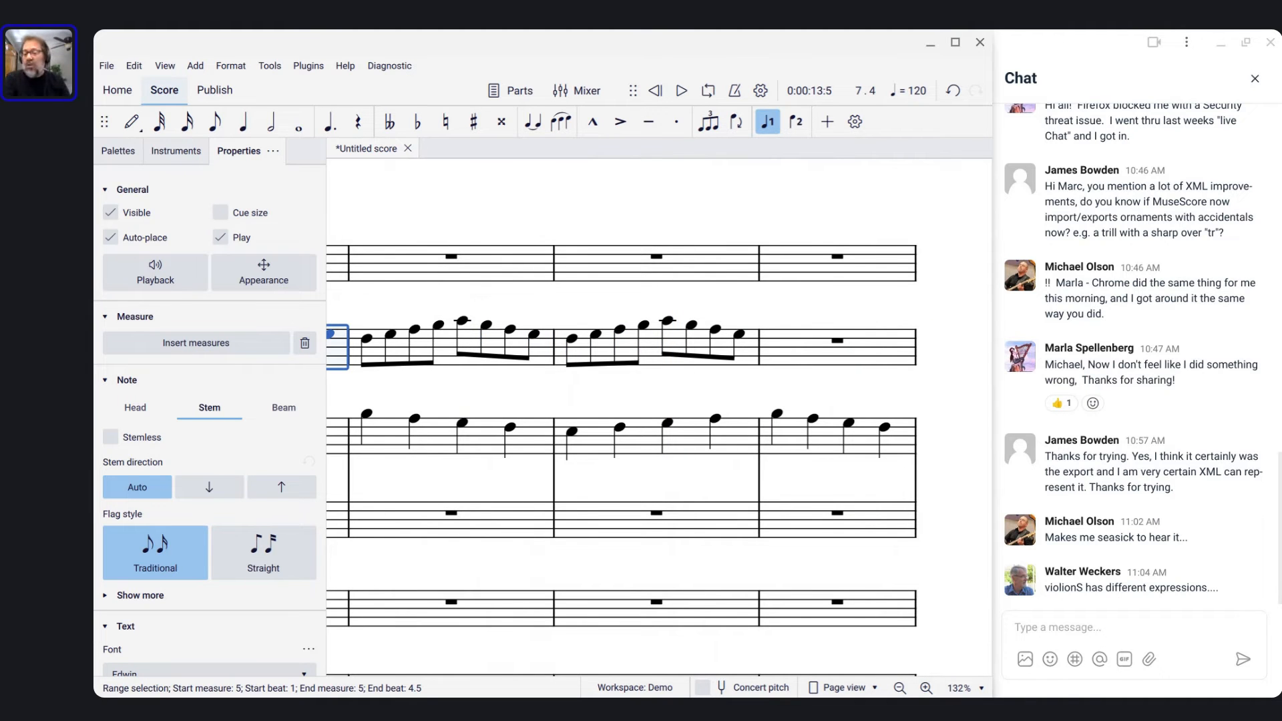
# Apply Classic Phrasing to the trumpet's non-legato sound flag in measure 5
pyautogui.hscroll(-3, 659, 418)
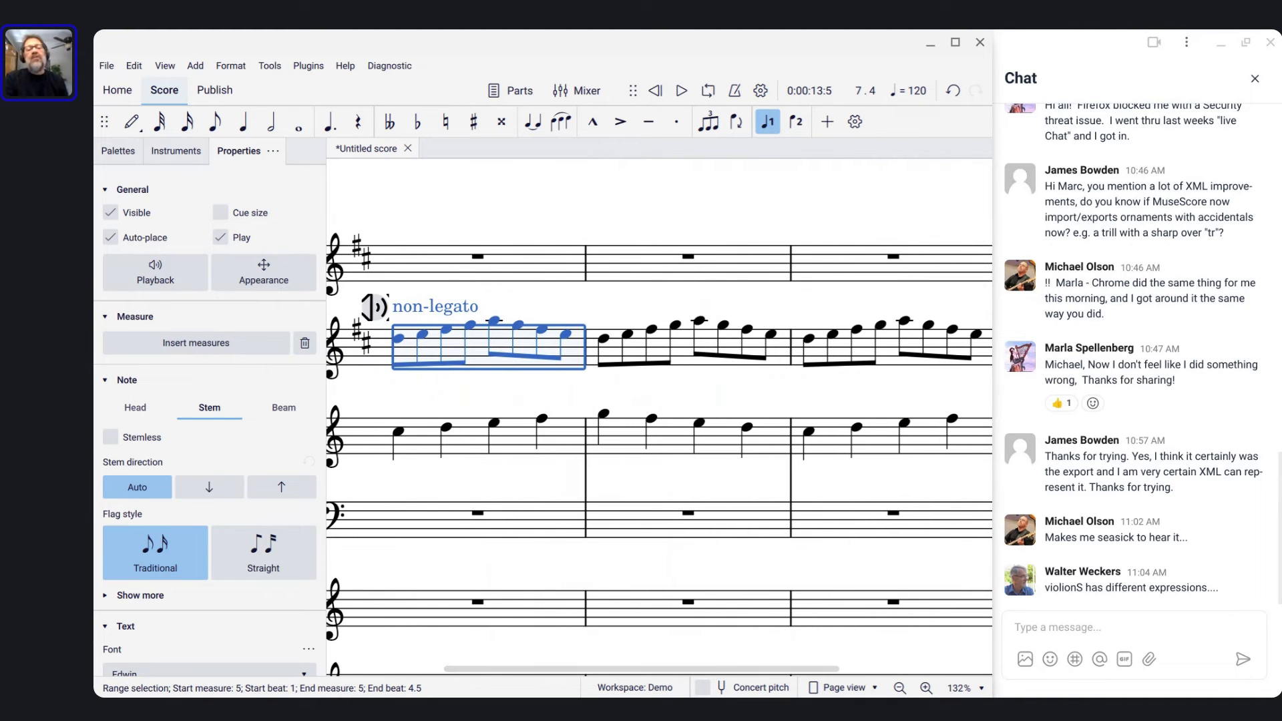
pyautogui.scroll(1, 438, 335)
pyautogui.hscroll(-2, 437, 335)
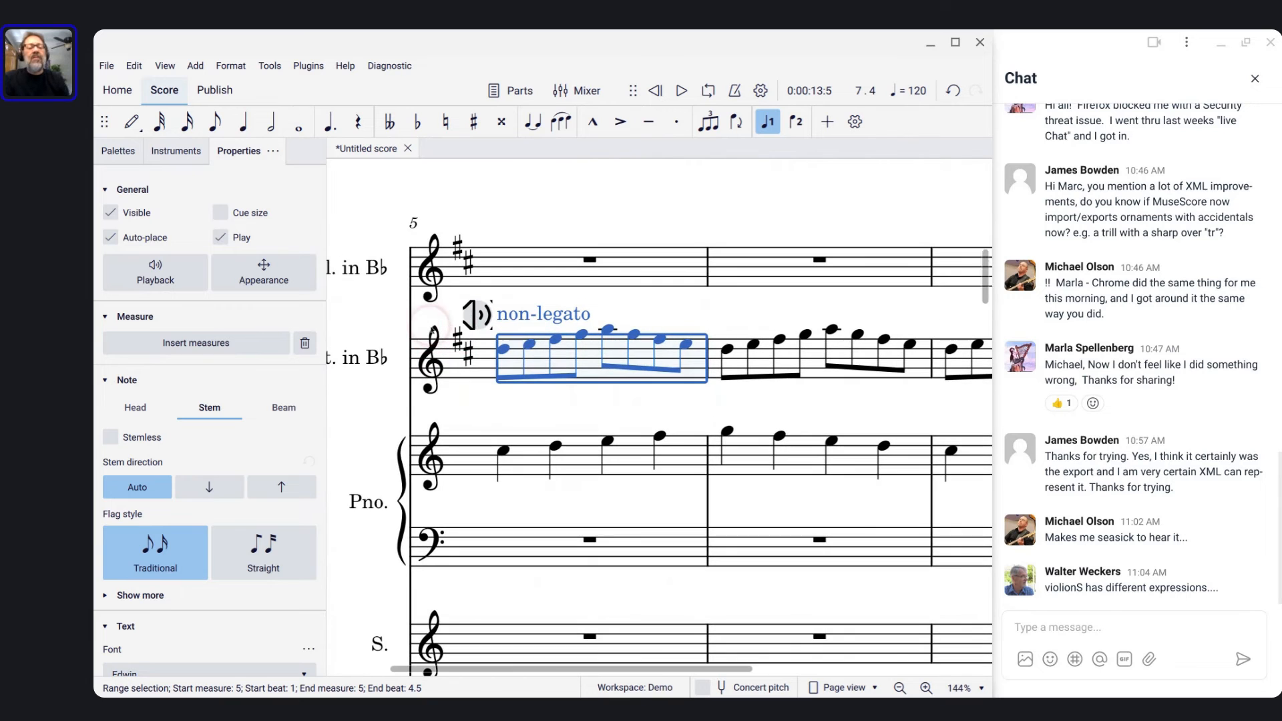
pyautogui.click(476, 314)
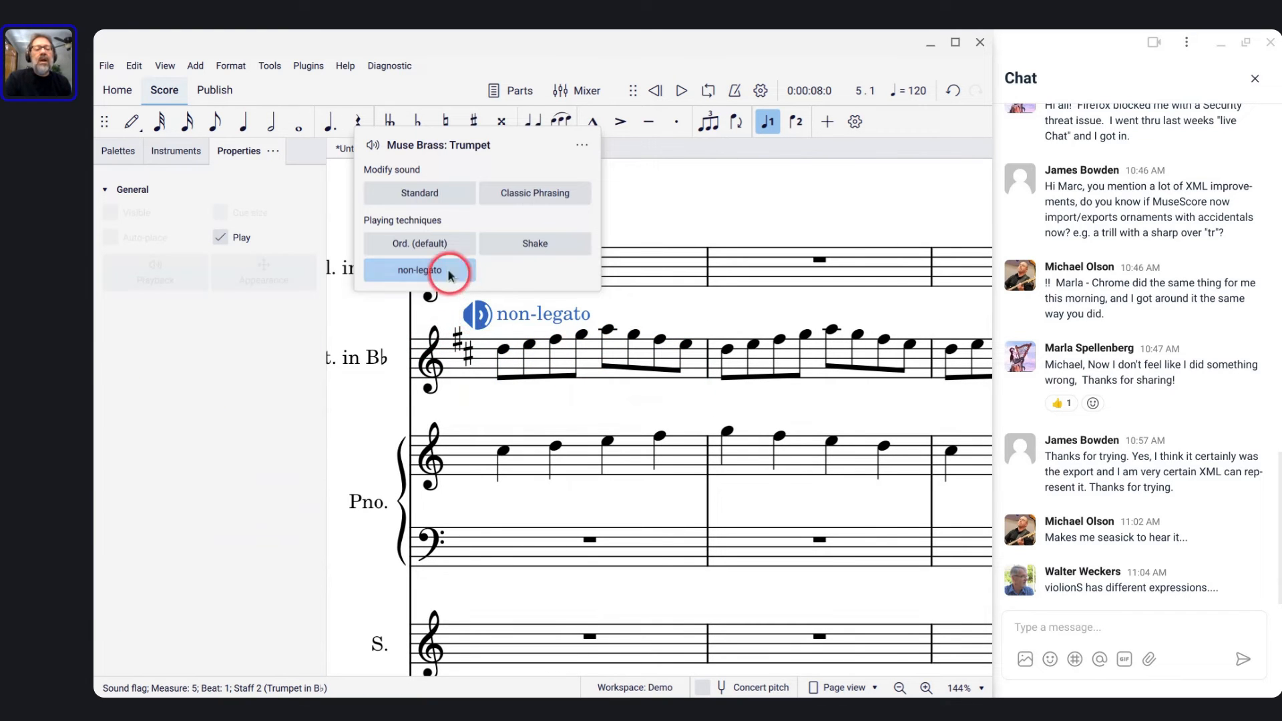
pyautogui.click(540, 195)
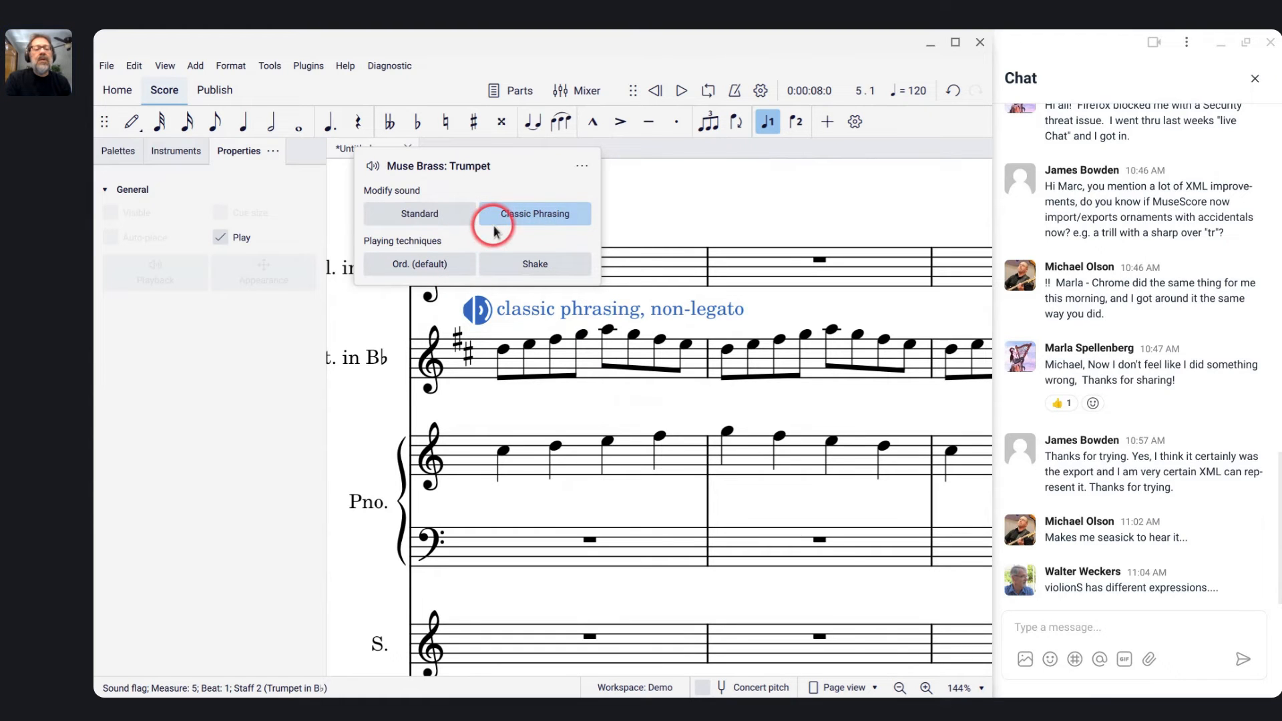
# Set the trumpet sound flag in measure 5 to the Ord. (default) playing technique and the Standard sound
pyautogui.click(477, 319)
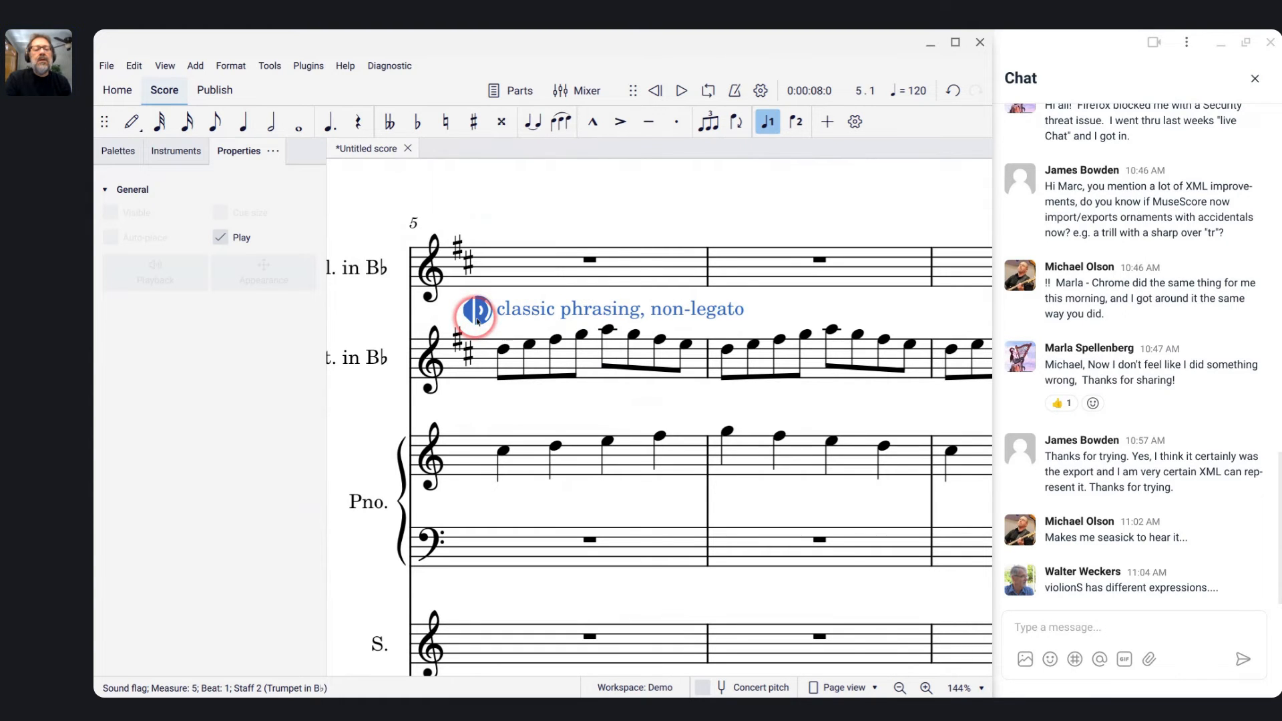
pyautogui.click(477, 319)
pyautogui.click(403, 273)
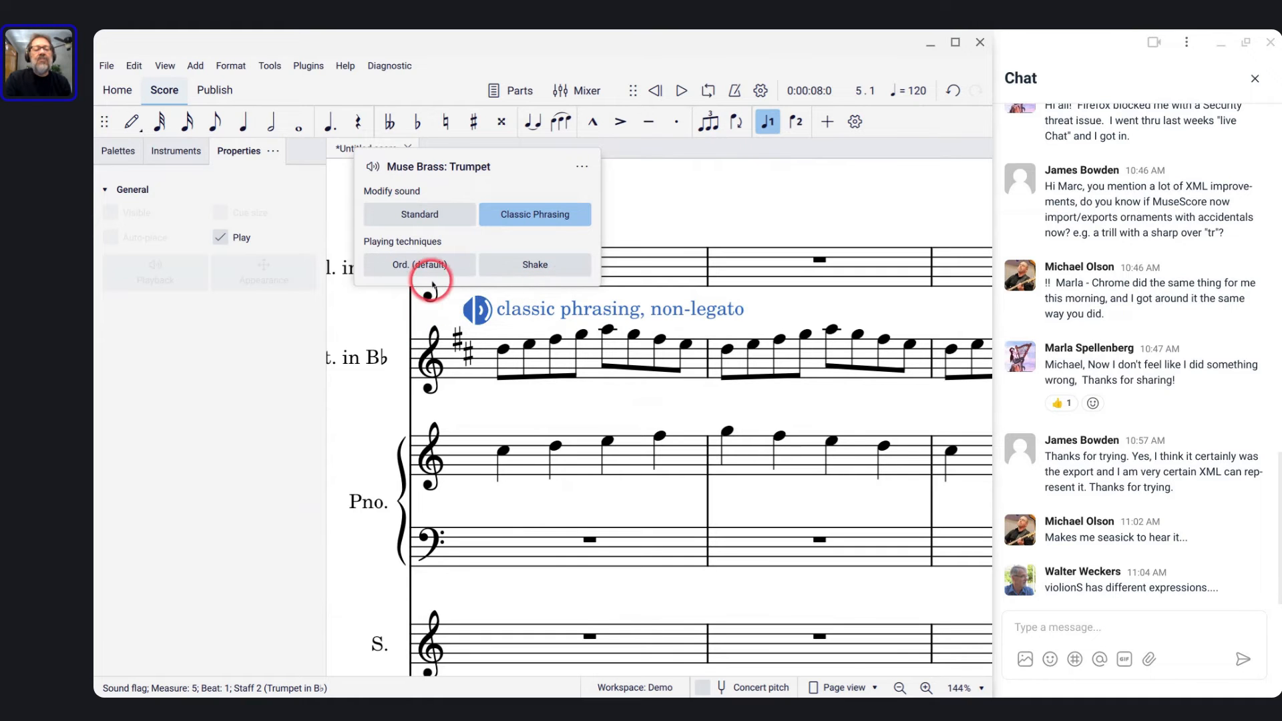
pyautogui.click(417, 267)
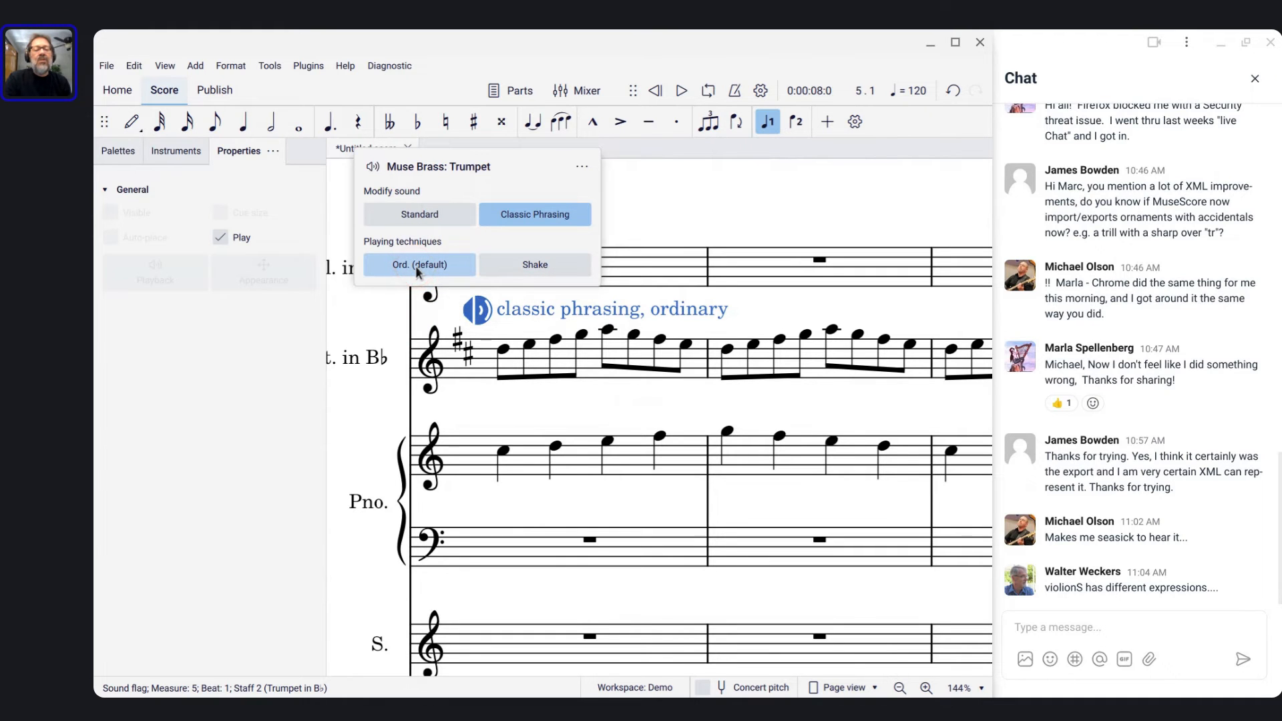
pyautogui.click(414, 214)
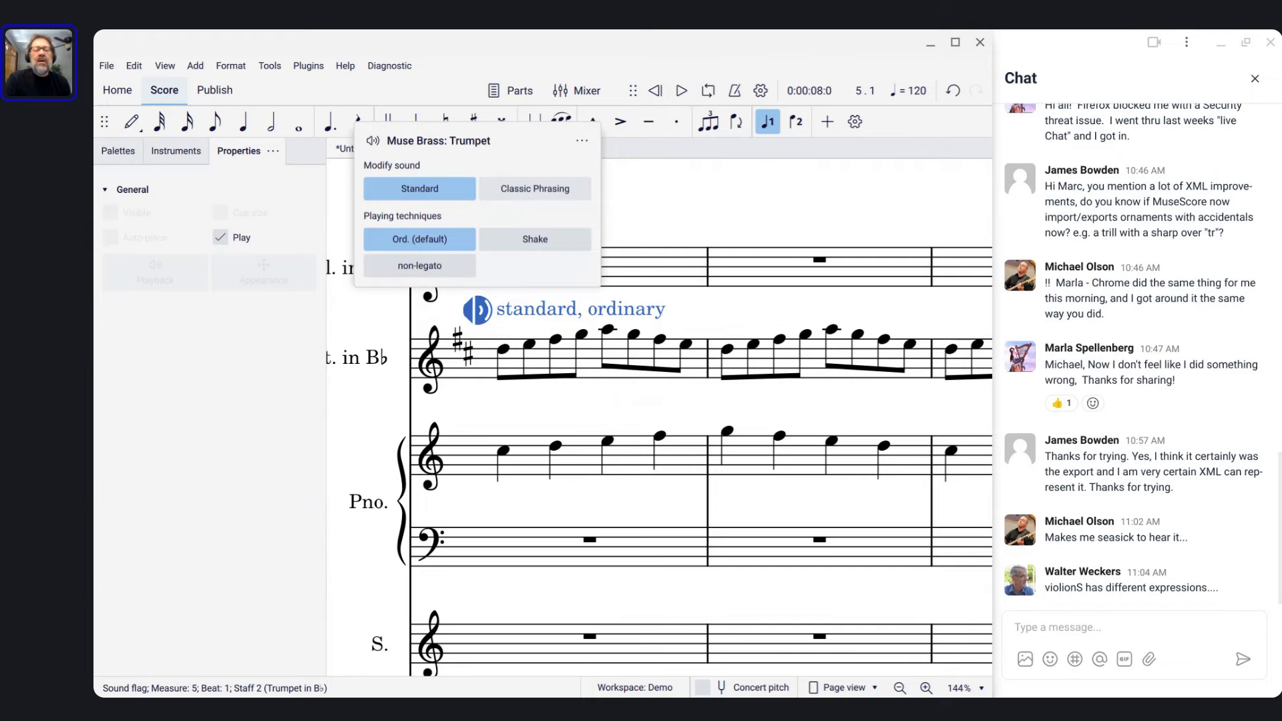
# Play back the trumpet passage from measure 5 into measure 7 with the standard, ordinary flag
pyautogui.click(486, 366)
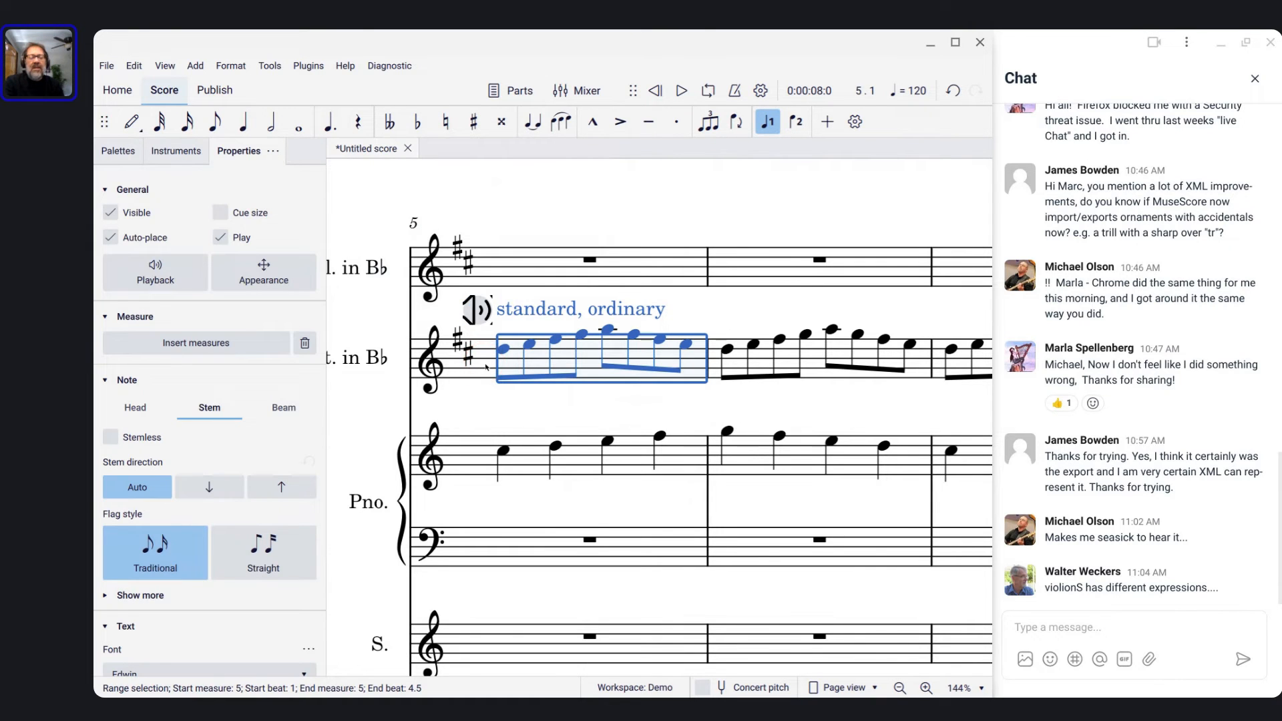
pyautogui.press('space')
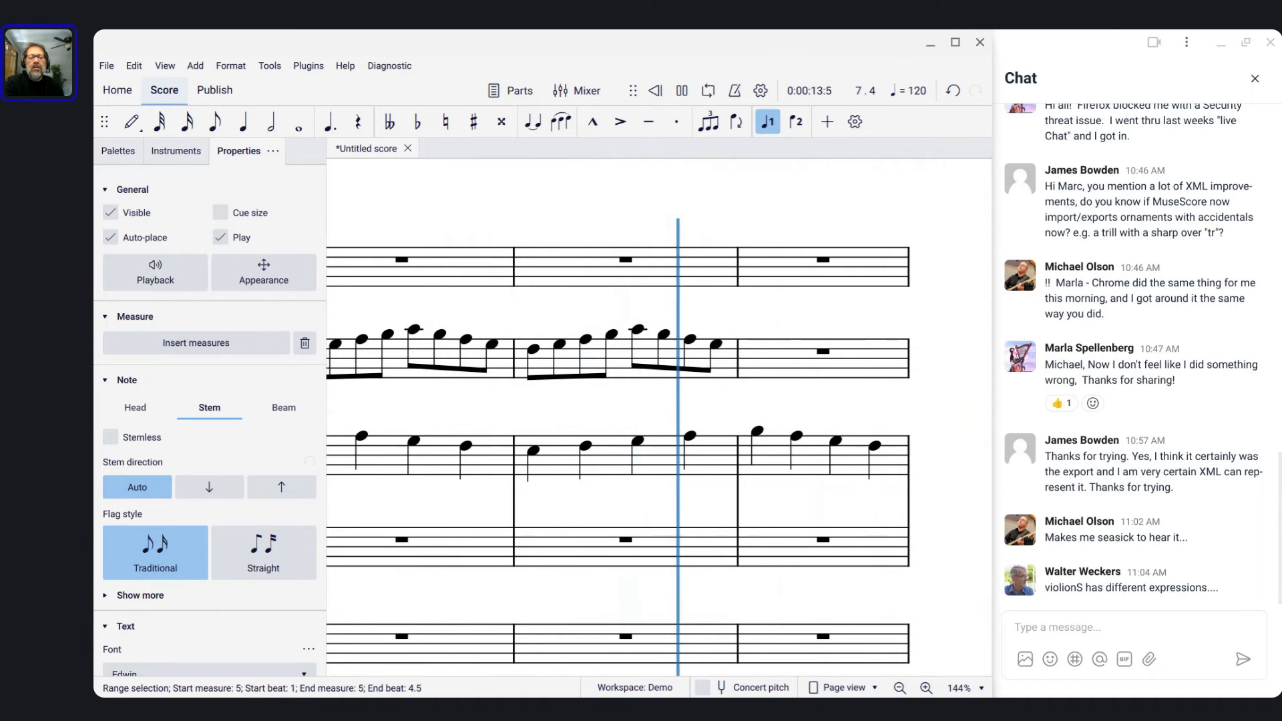
pyautogui.press('space')
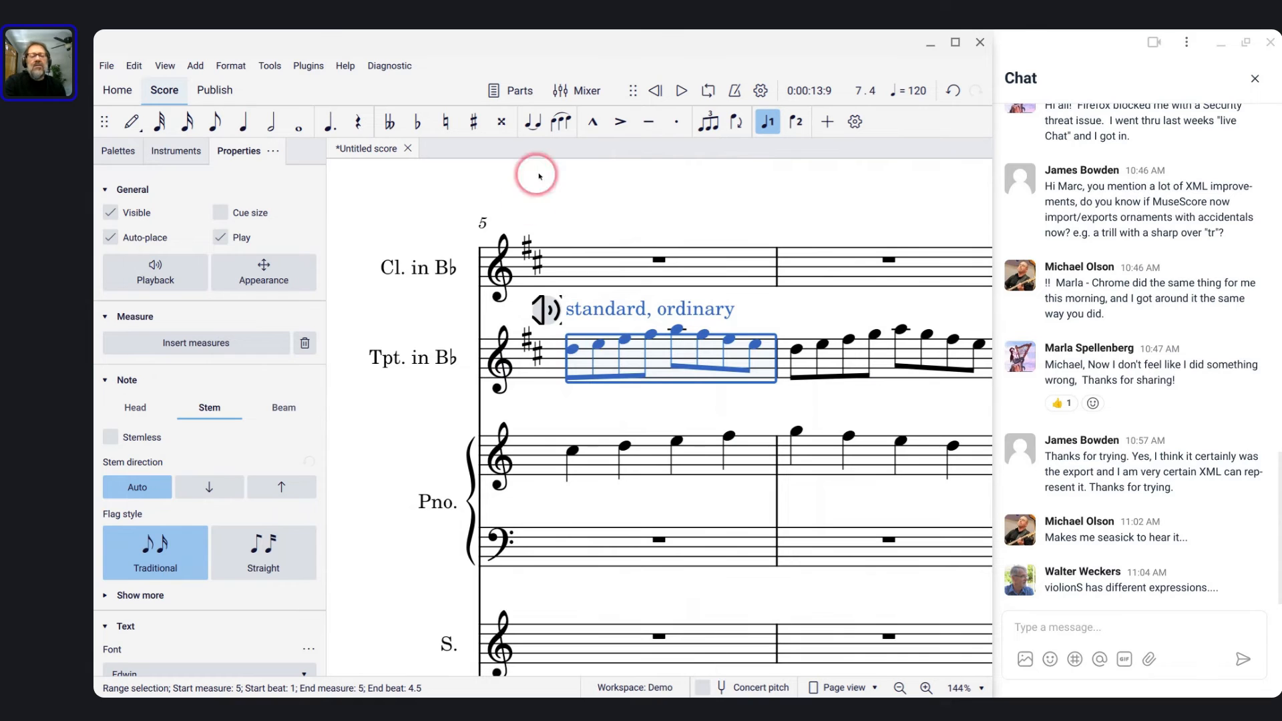
# Apply Classic Phrasing to the trumpet's sound flag in measure 5 and play the passage back from there
pyautogui.click(543, 309)
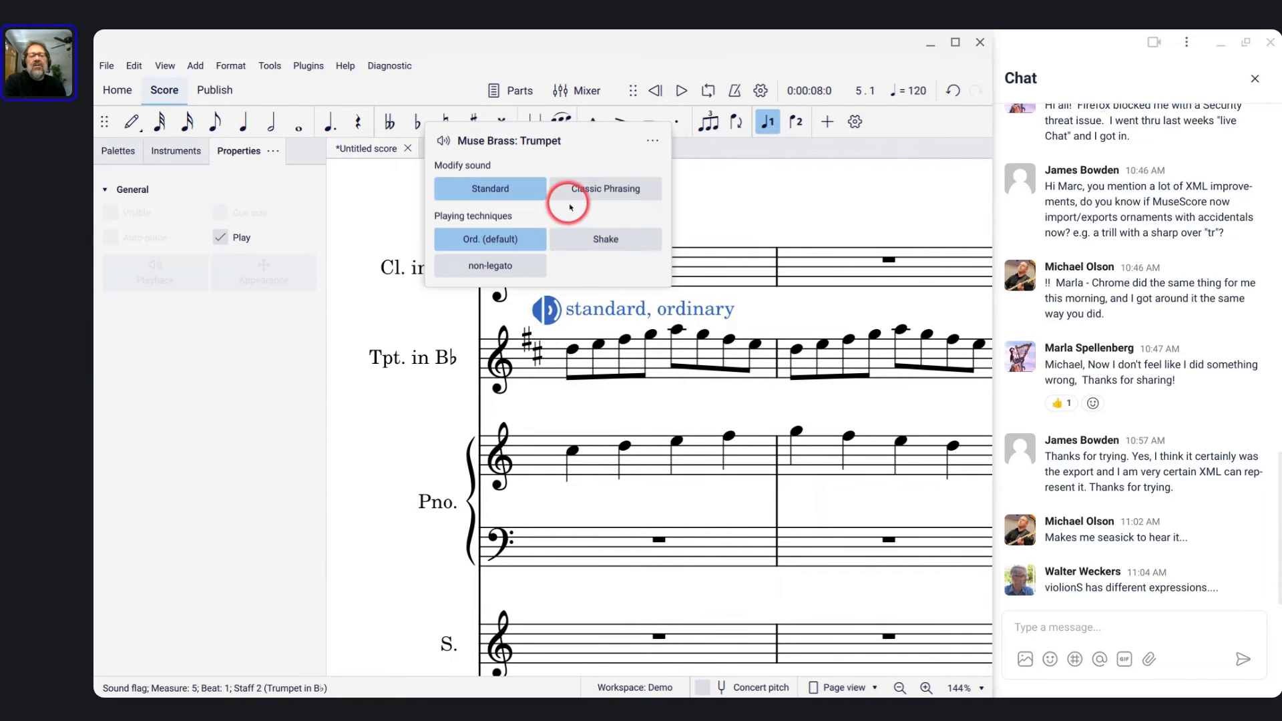
pyautogui.click(572, 194)
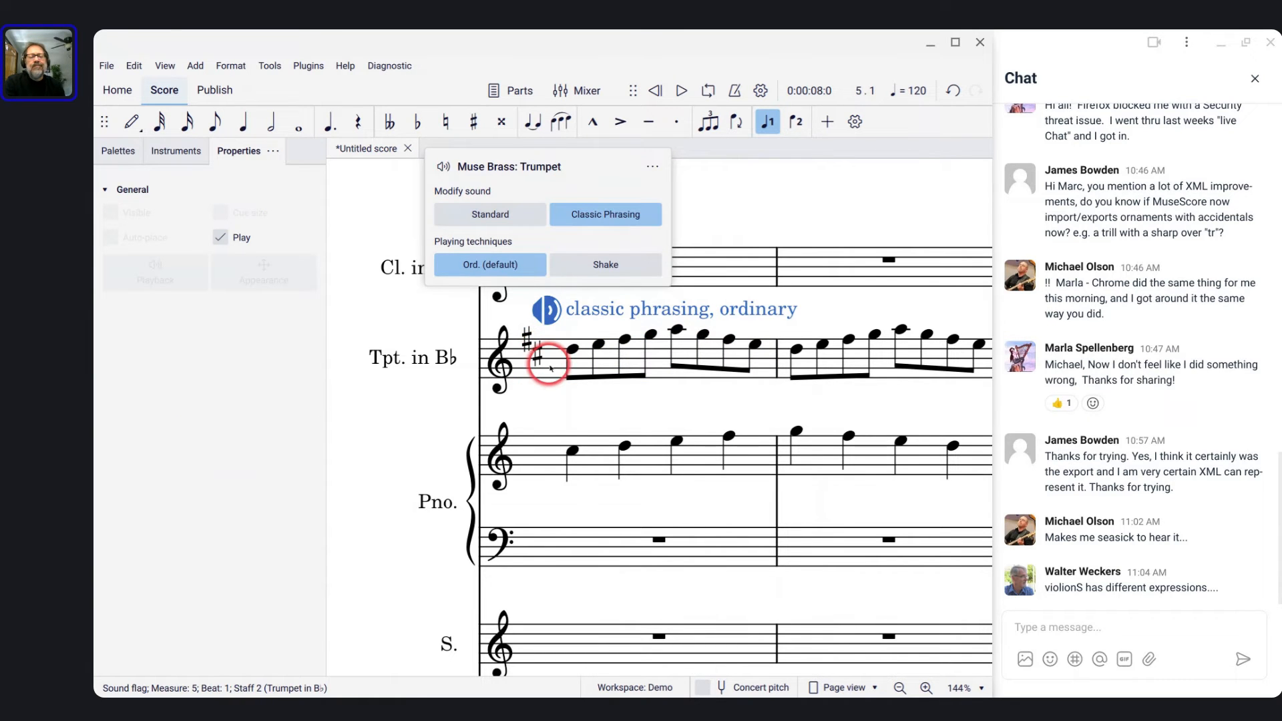
pyautogui.click(551, 368)
pyautogui.press('space')
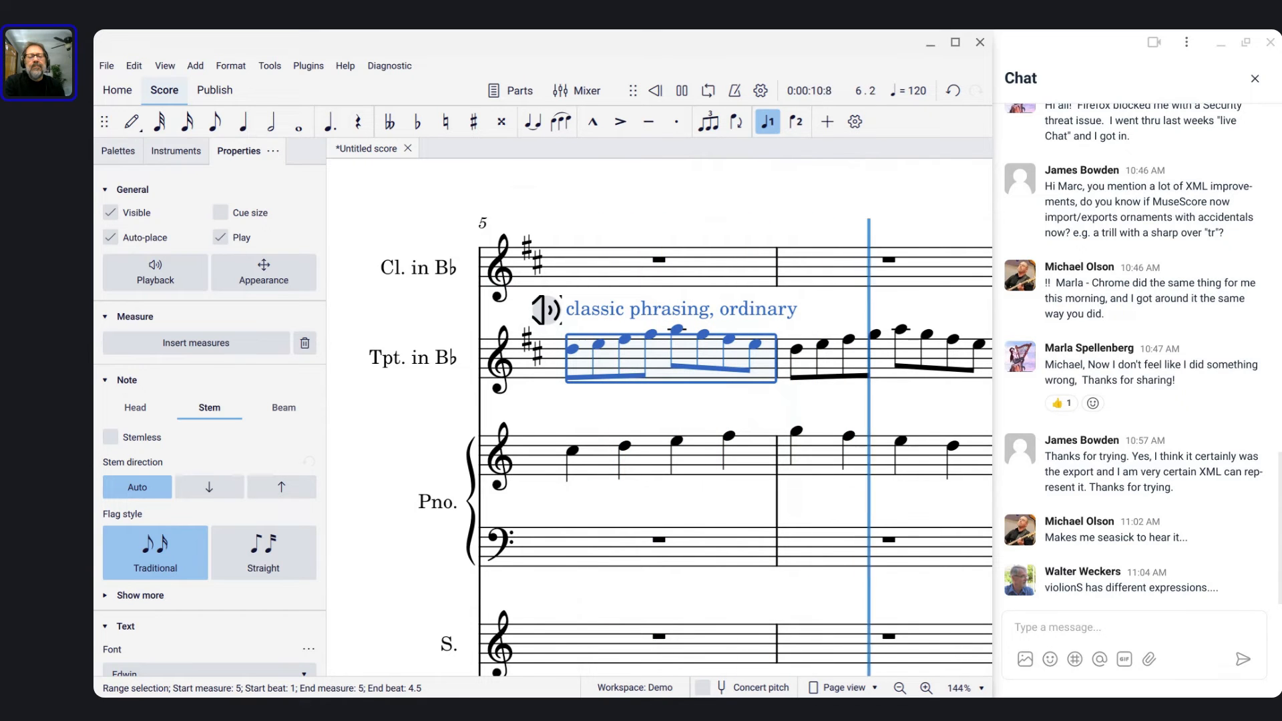
pyautogui.press('space')
# Add slurs to the trumpet's measure 6: one over the first four eighth notes and one over each of the last two pairs
pyautogui.hscroll(2, 551, 367)
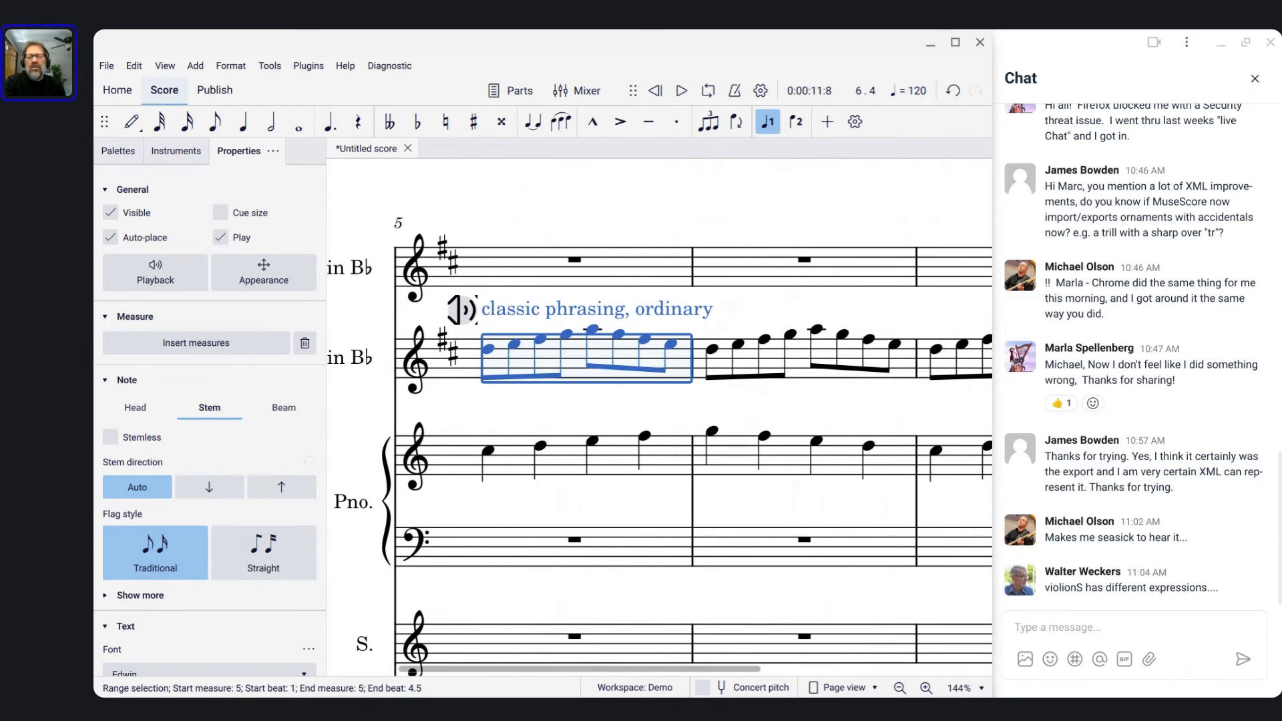
pyautogui.click(817, 329)
pyautogui.press('s')
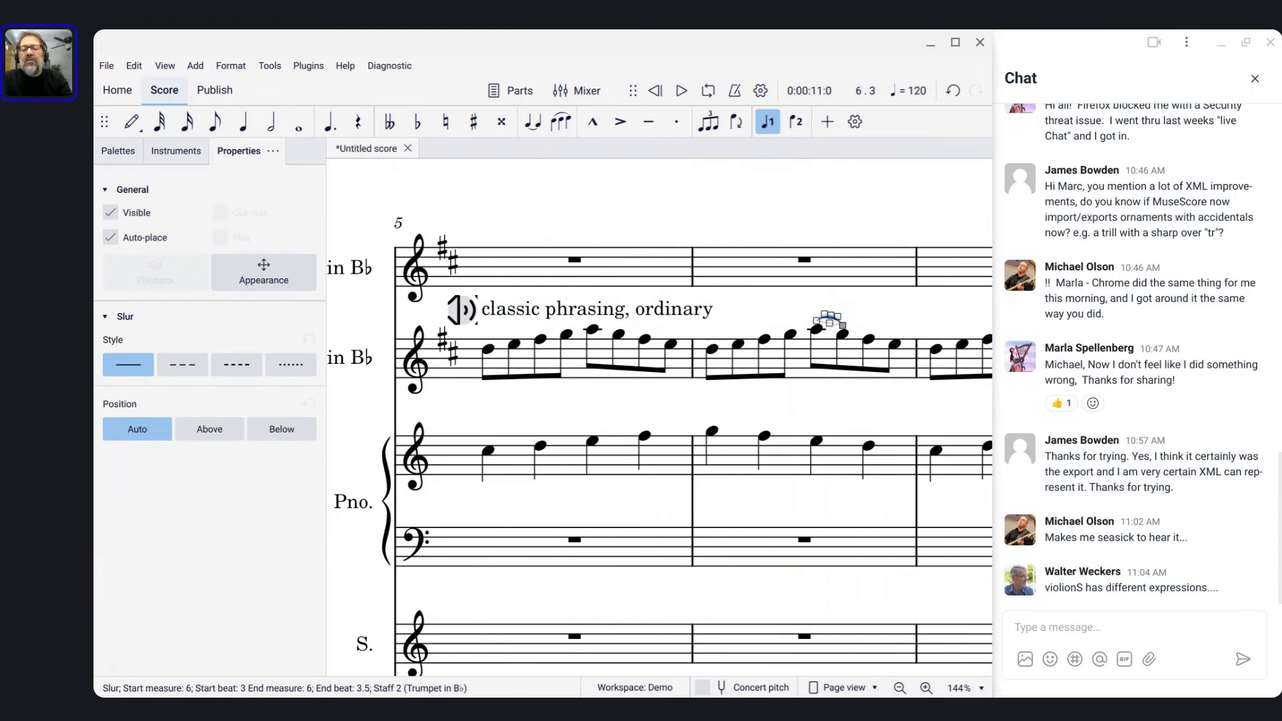
pyautogui.click(866, 340)
pyautogui.press('s')
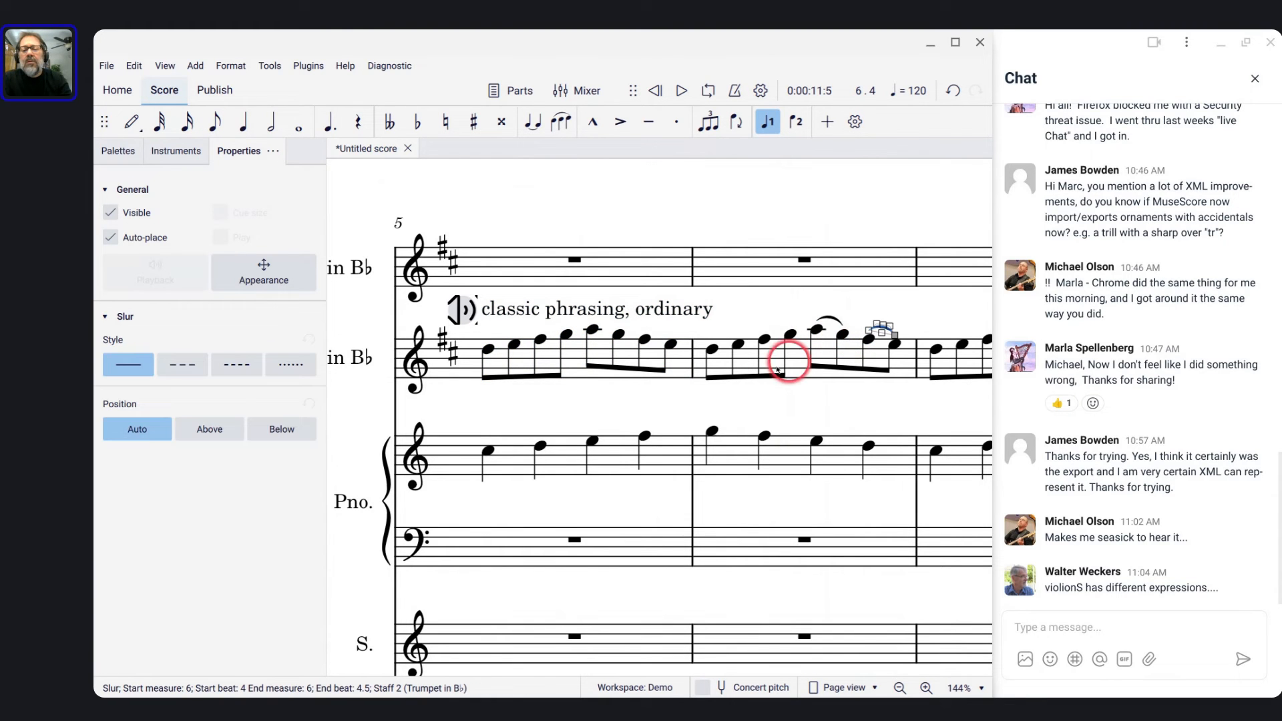
pyautogui.click(712, 350)
pyautogui.hotkey('shift', 'Right')
pyautogui.hotkey('shift', 'Right')
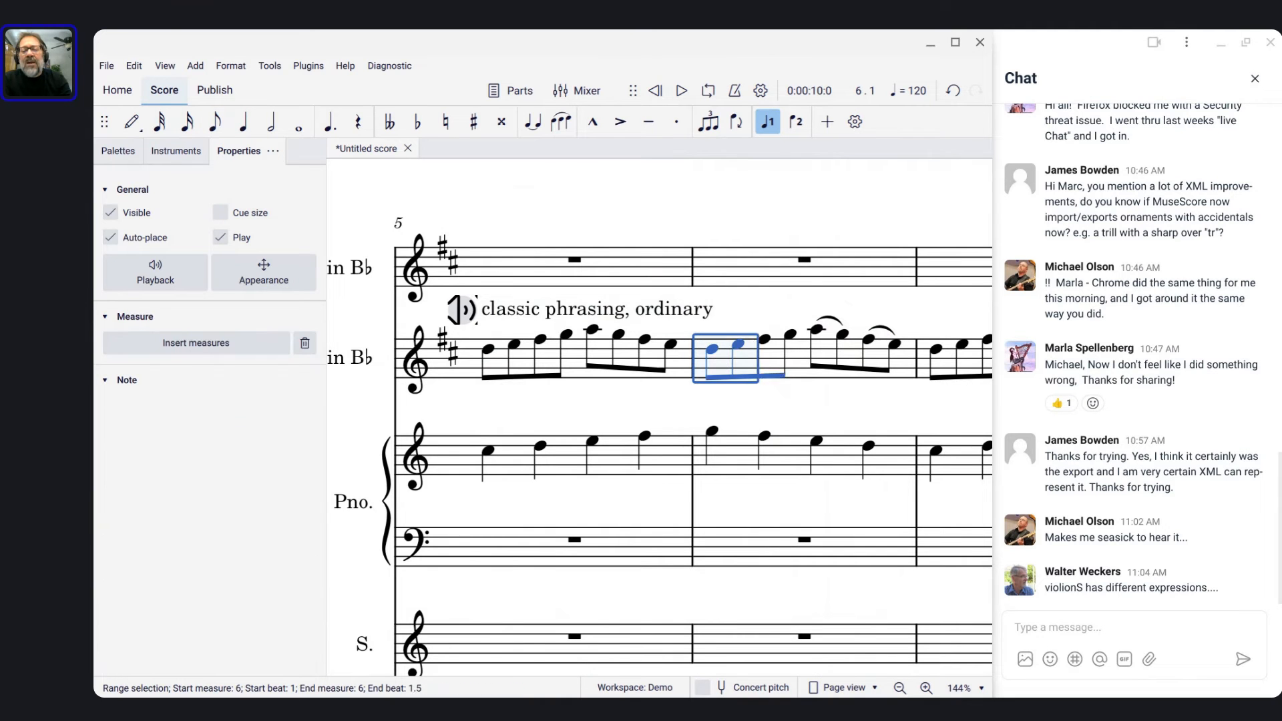
pyautogui.press('s')
pyautogui.press('Escape')
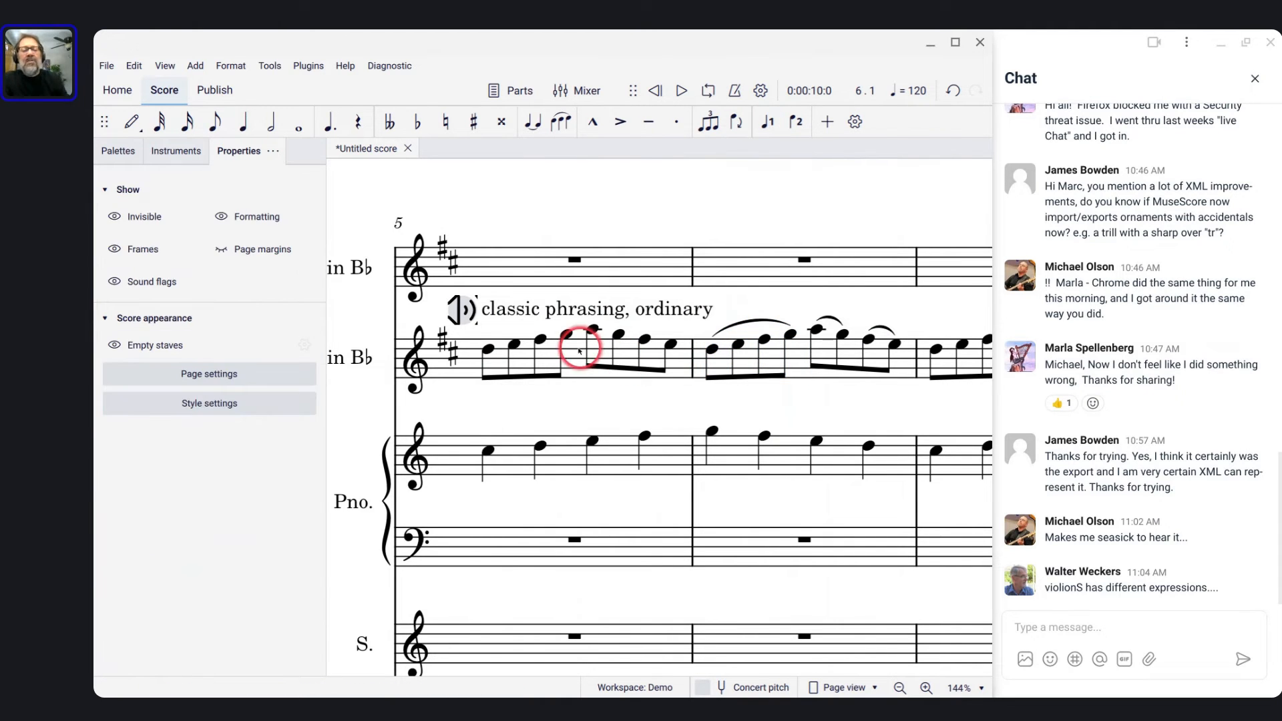
# Play back the slurred trumpet passage with classic phrasing from measure 5 to the start of measure 7
pyautogui.click(452, 354)
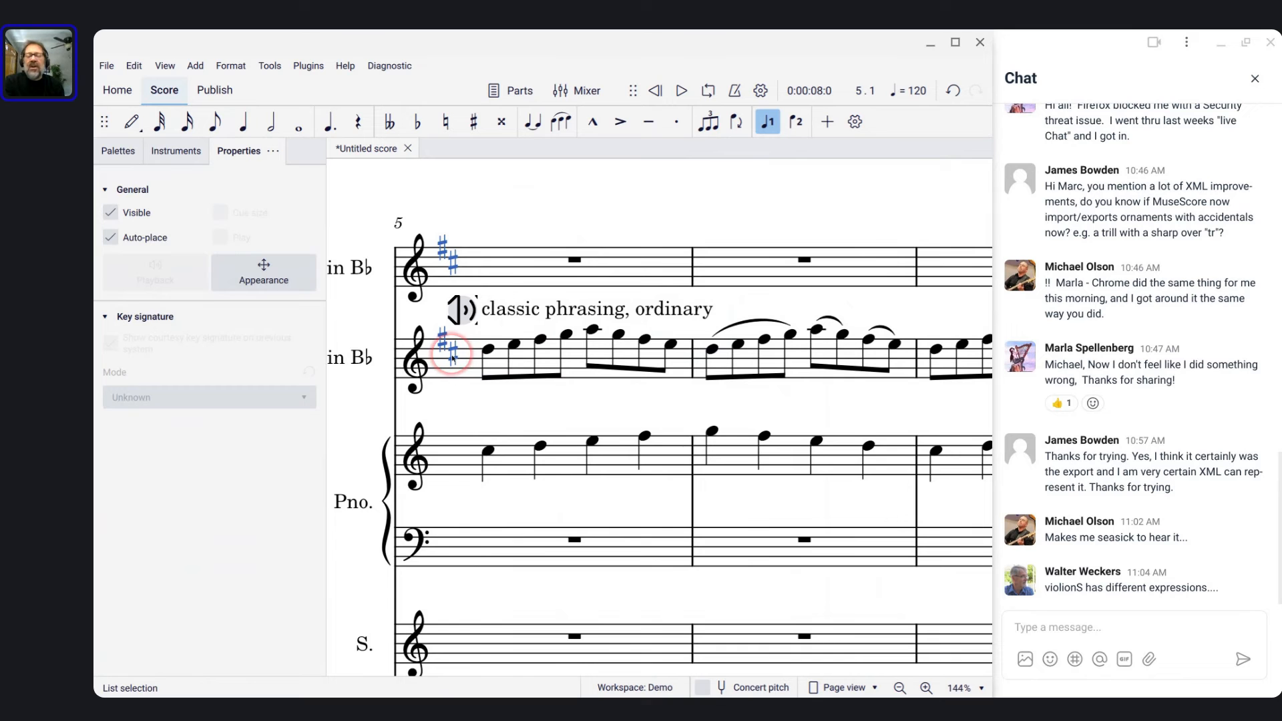
pyautogui.press('space')
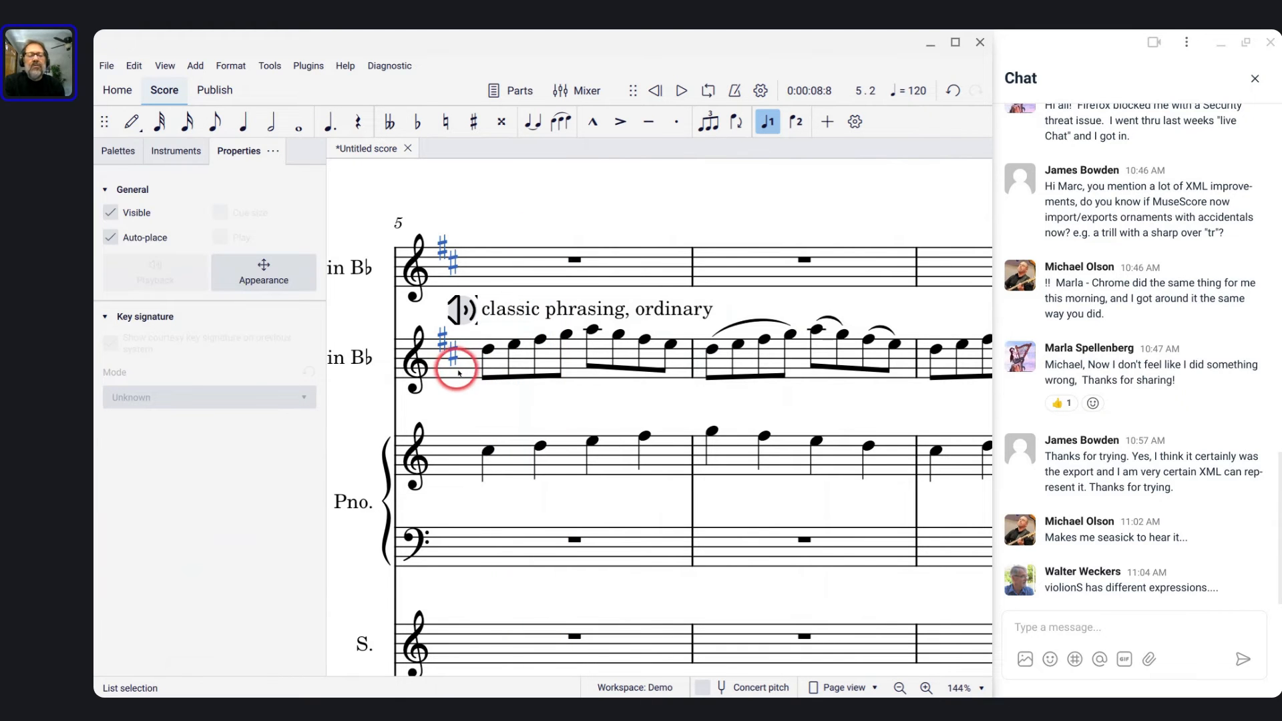
pyautogui.click(587, 362)
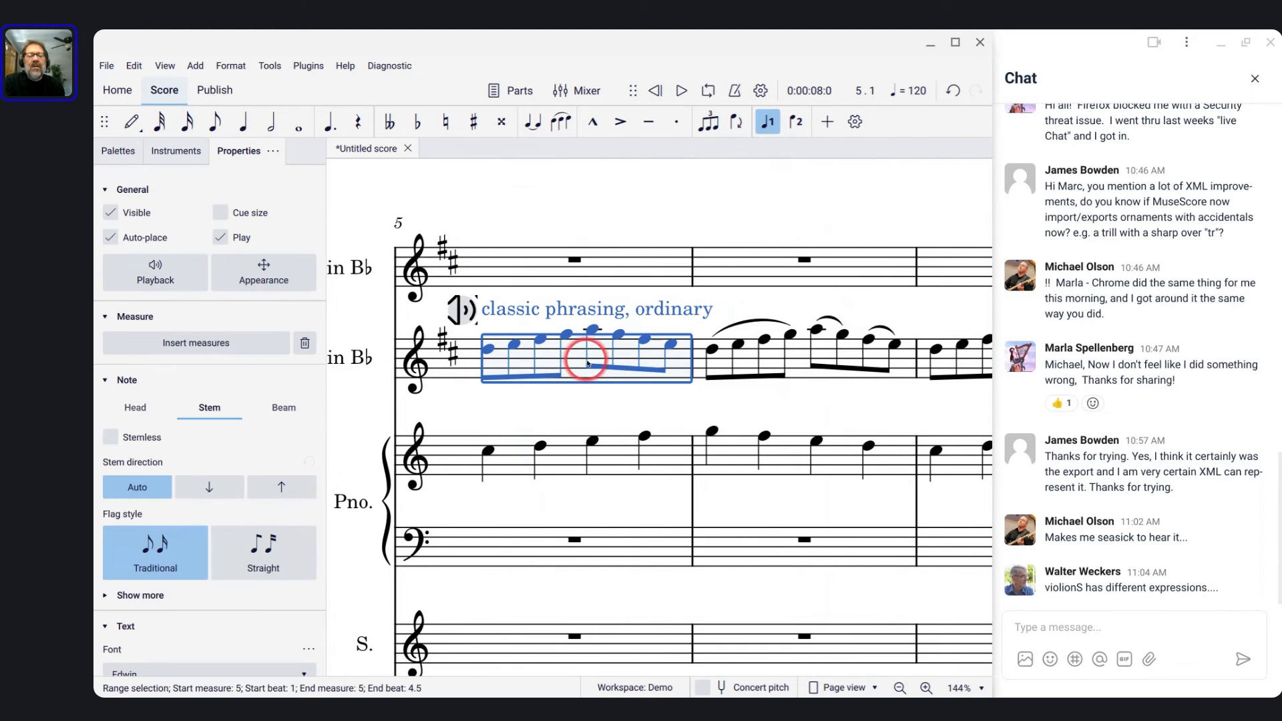
pyautogui.press('space')
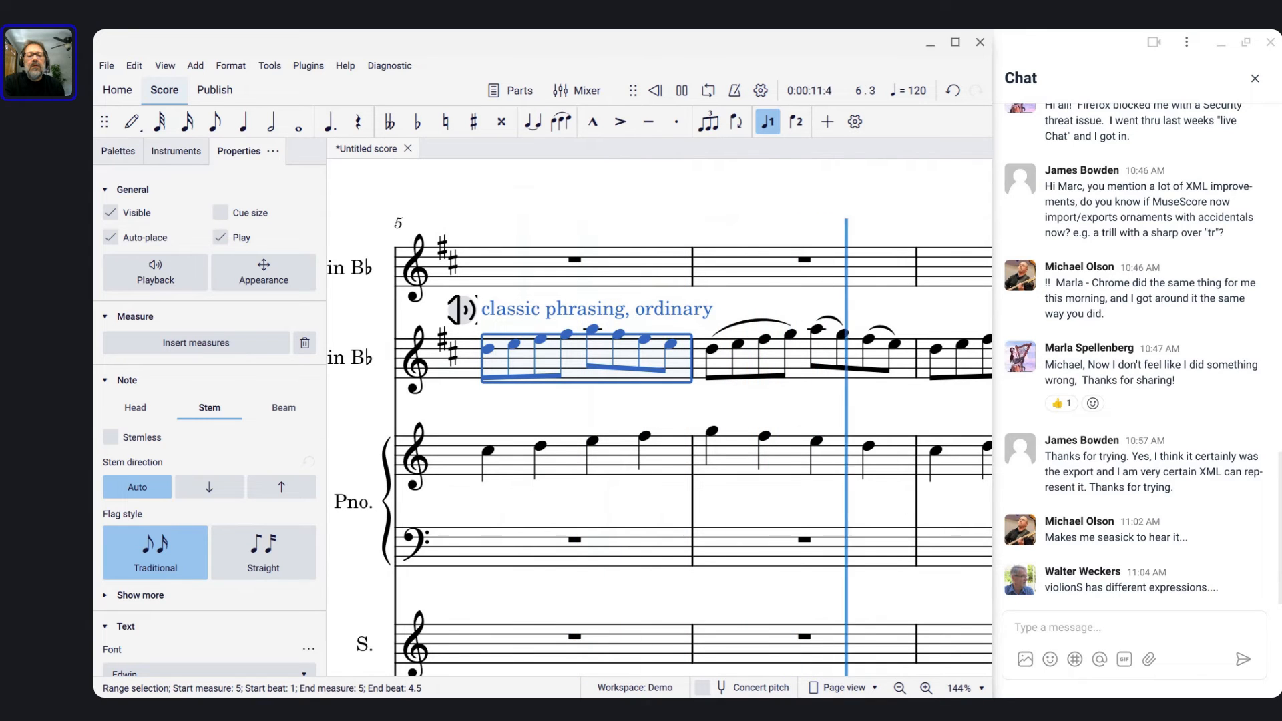
pyautogui.press('space')
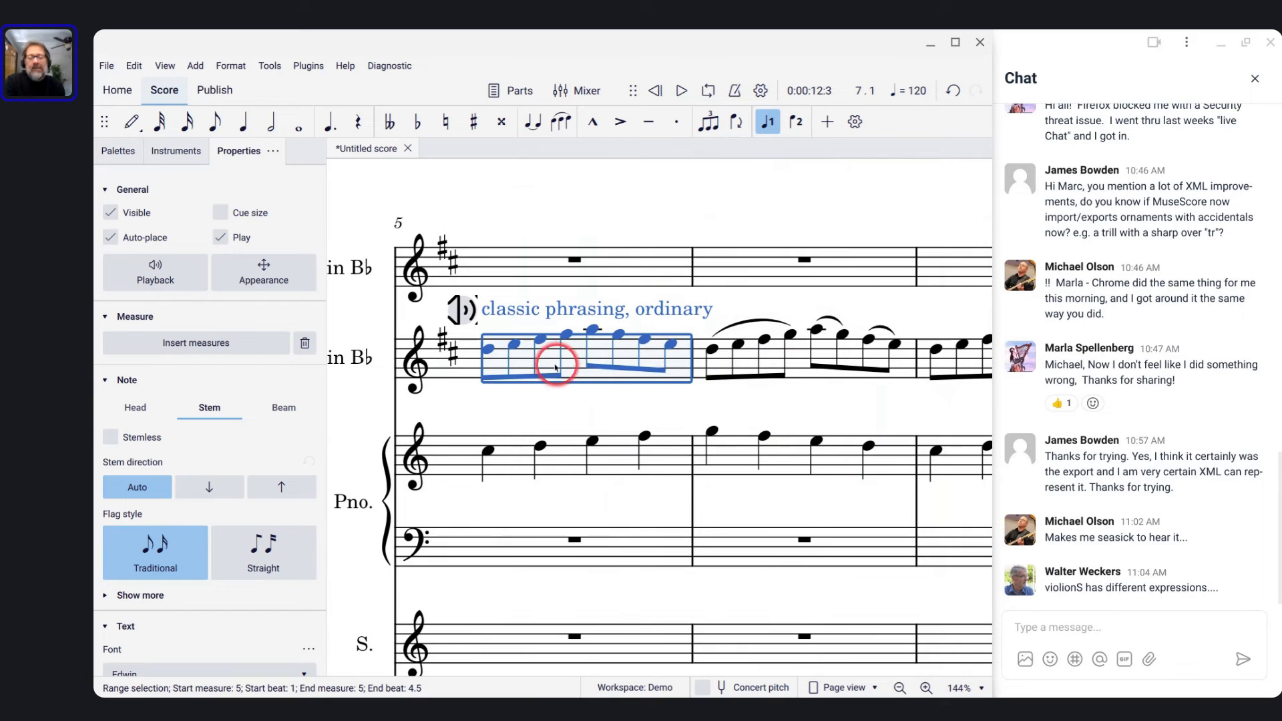
# Add a tempo marking of quarter note = 60 at the start of measure 5 above the clarinet staff
pyautogui.click(542, 452)
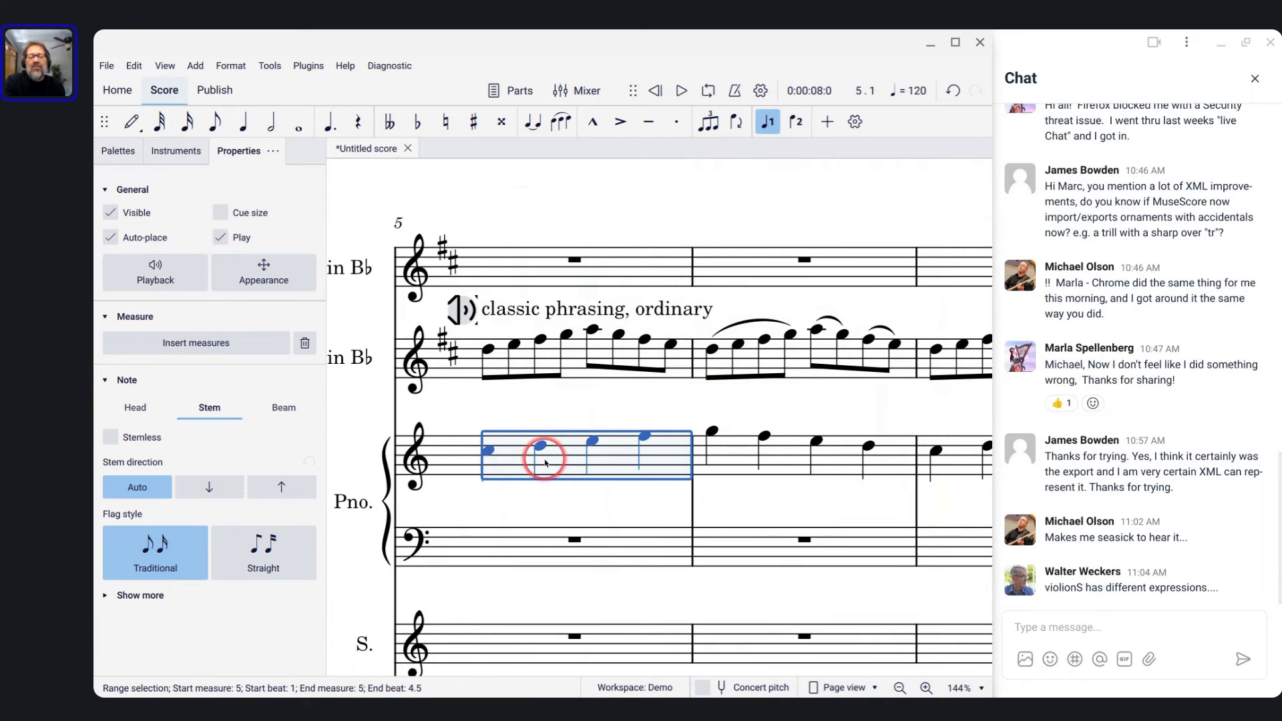
pyautogui.click(572, 372)
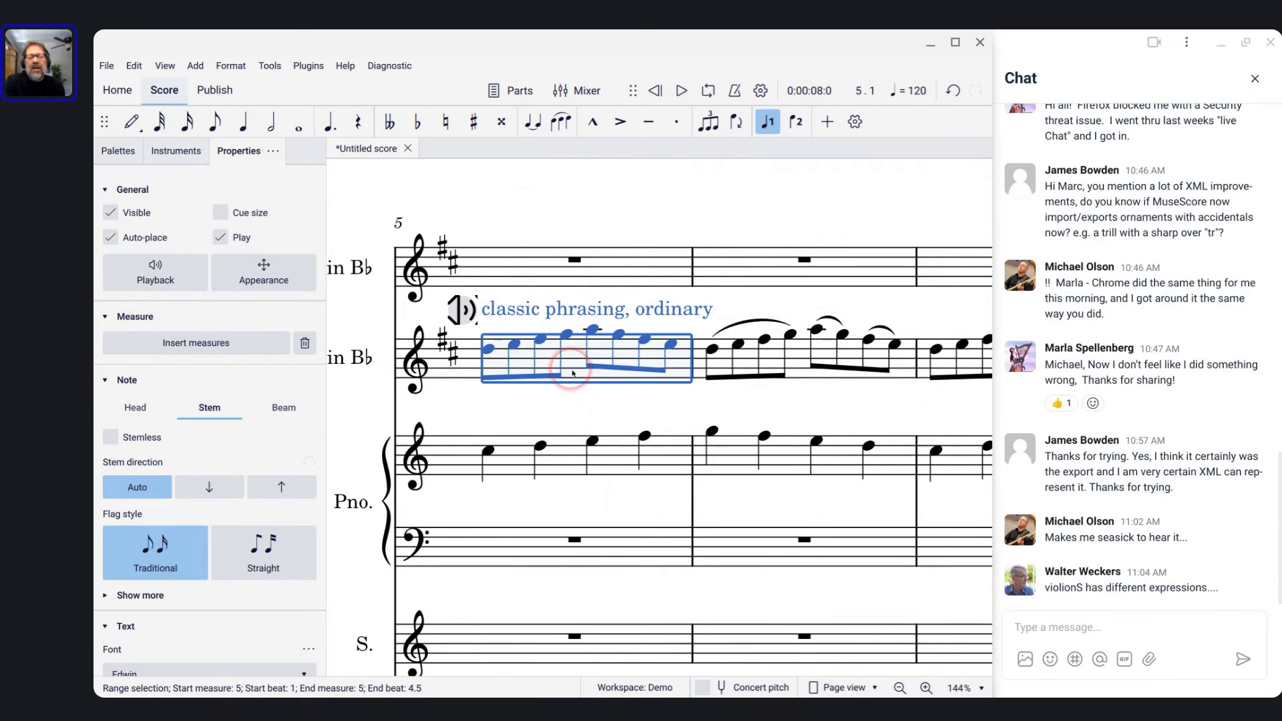
pyautogui.click(575, 260)
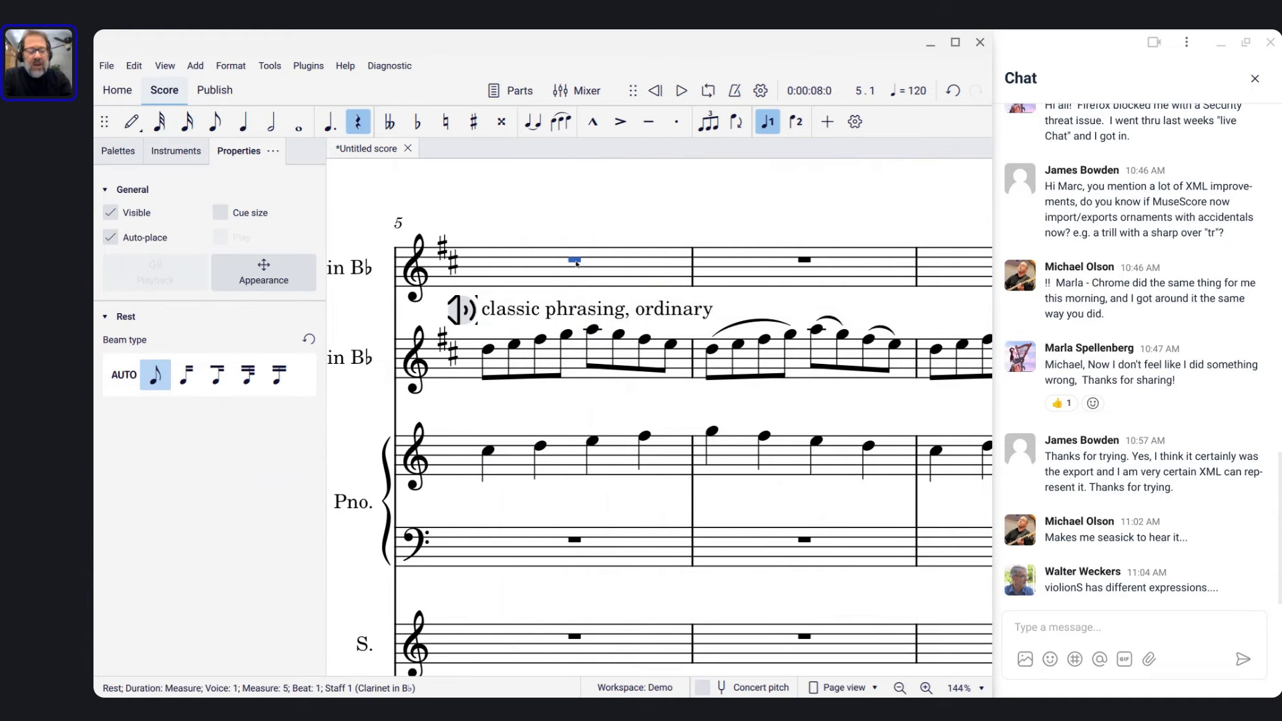
pyautogui.hotkey('alt', 't')
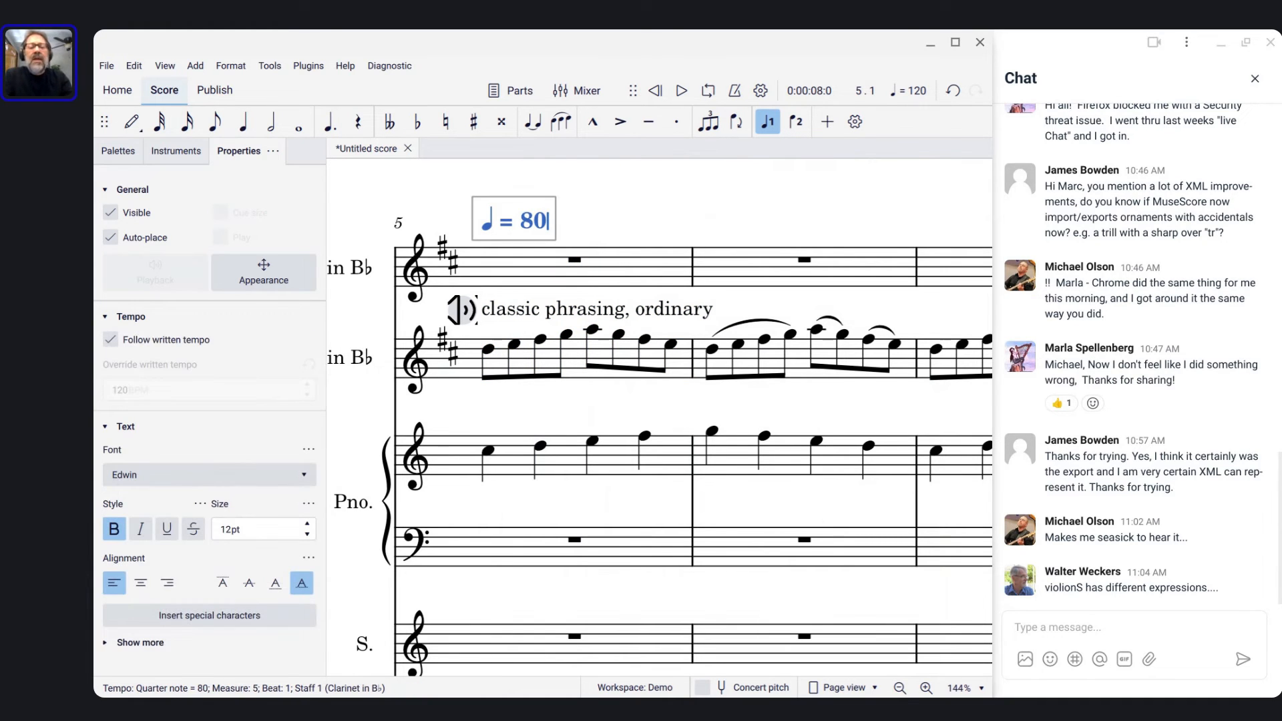
pyautogui.press('BackSpace')
pyautogui.write('6')
pyautogui.press('Escape')
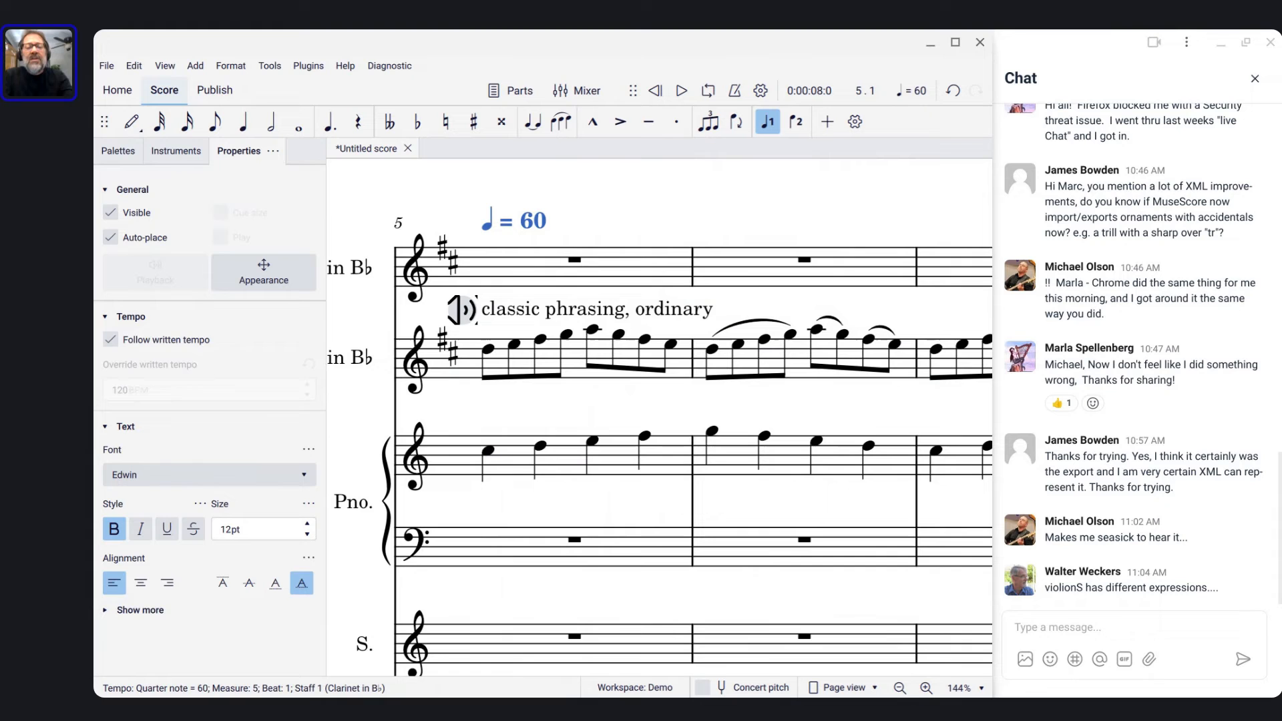
# Play back the classic-phrasing trumpet passage at the slower tempo from measure 5 into measure 7
pyautogui.click(567, 283)
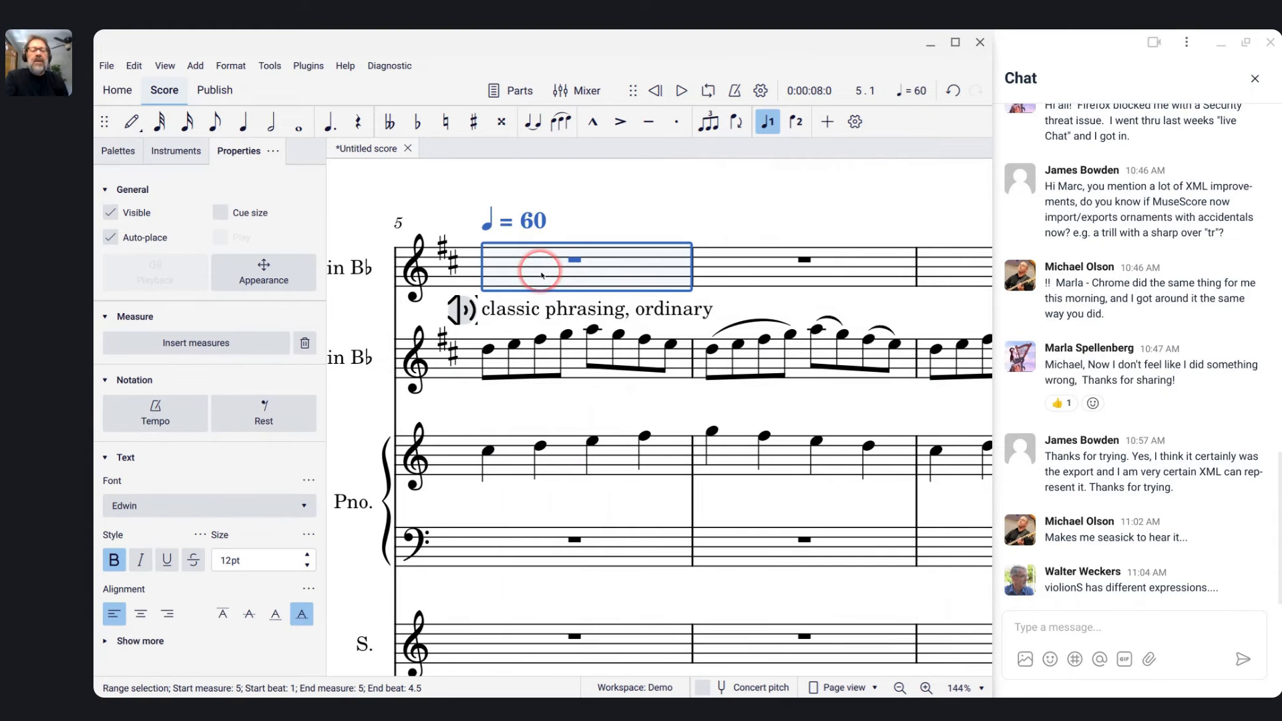
pyautogui.click(574, 364)
pyautogui.press('space')
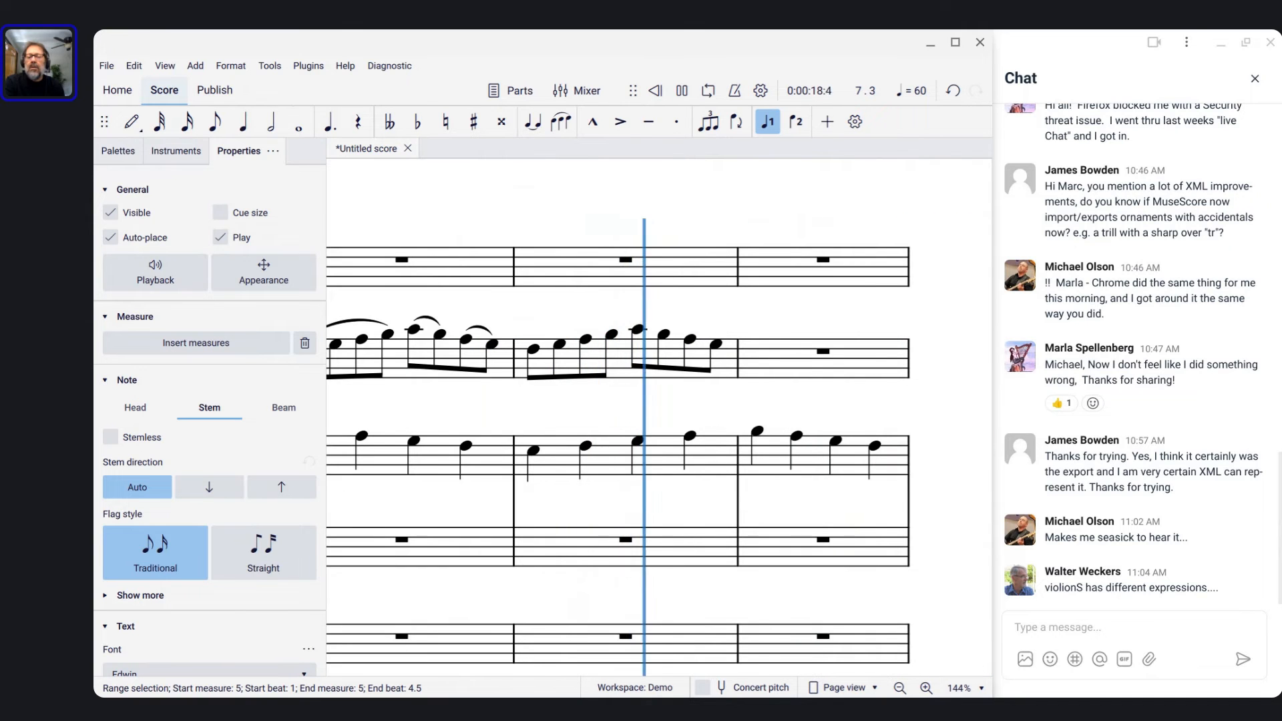
pyautogui.press('space')
pyautogui.hscroll(-2, 687, 315)
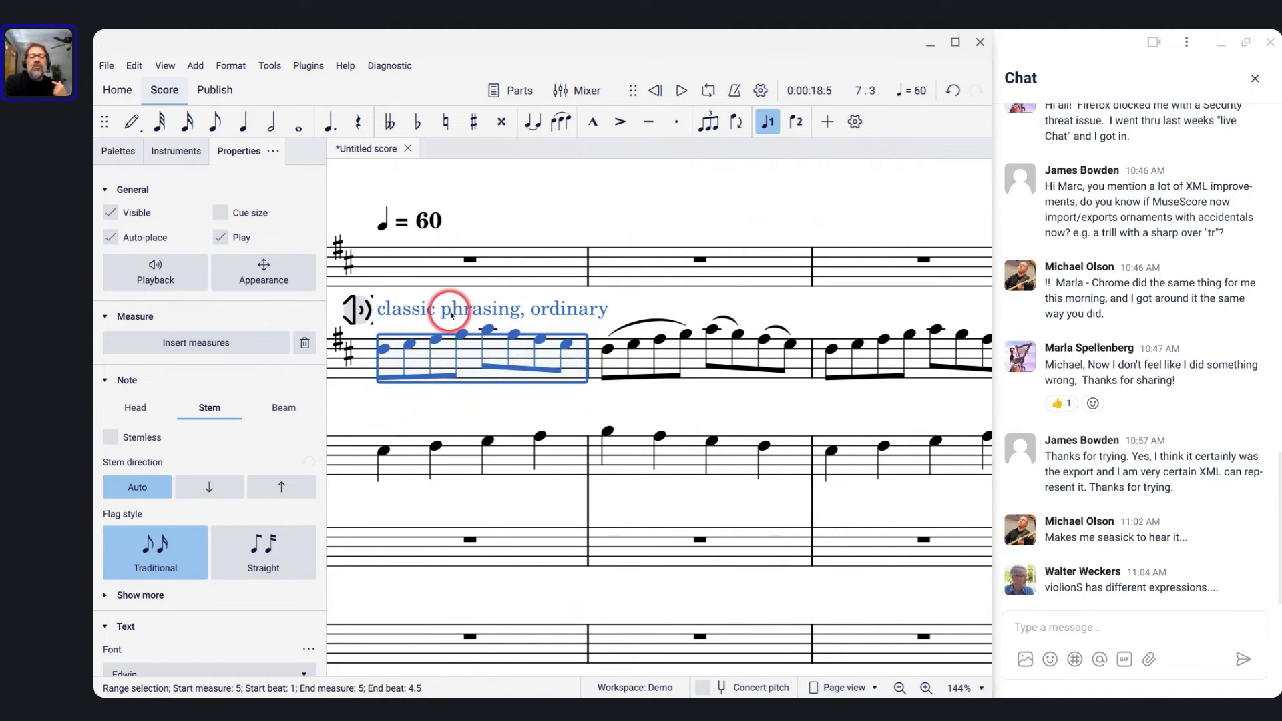
# Copy the trumpet passage in measures 5 to 7 to the clarinet staff, starting at measure 5
pyautogui.hscroll(-1, 448, 314)
pyautogui.scroll(1, 449, 314)
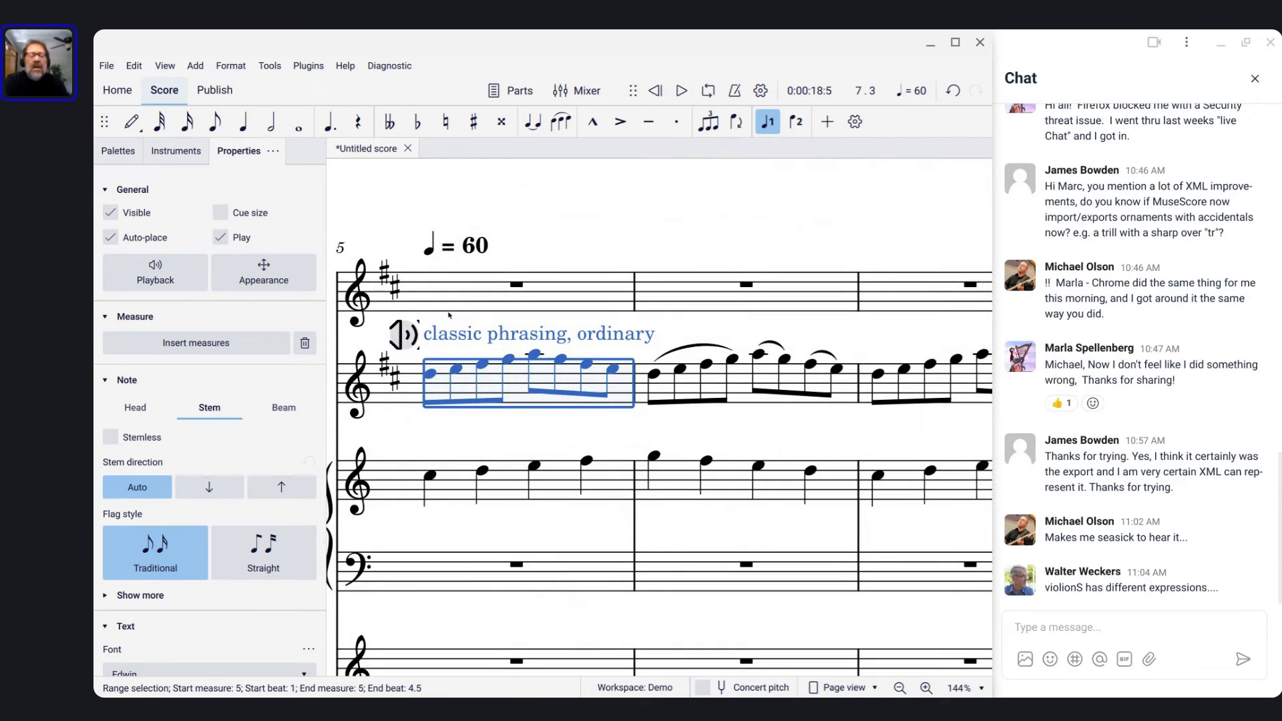
pyautogui.scroll(-2, 444, 313)
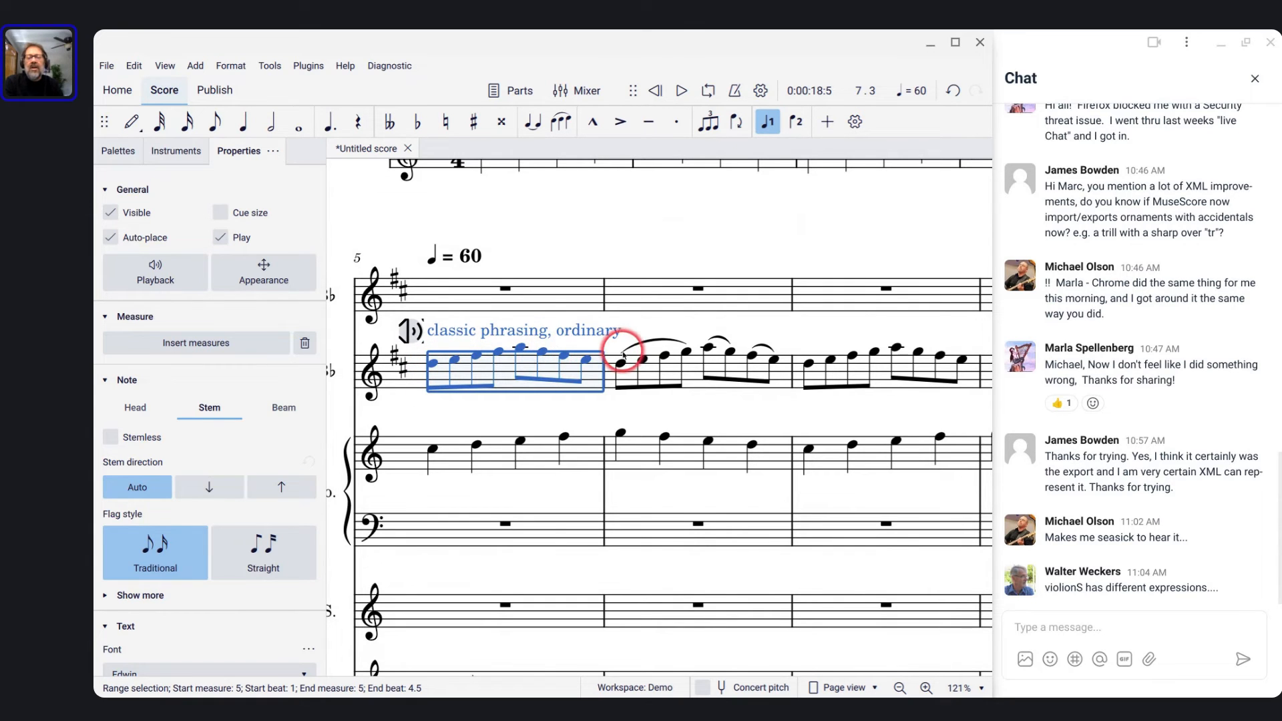
pyautogui.scroll(1, 689, 338)
pyautogui.hscroll(-1, 688, 337)
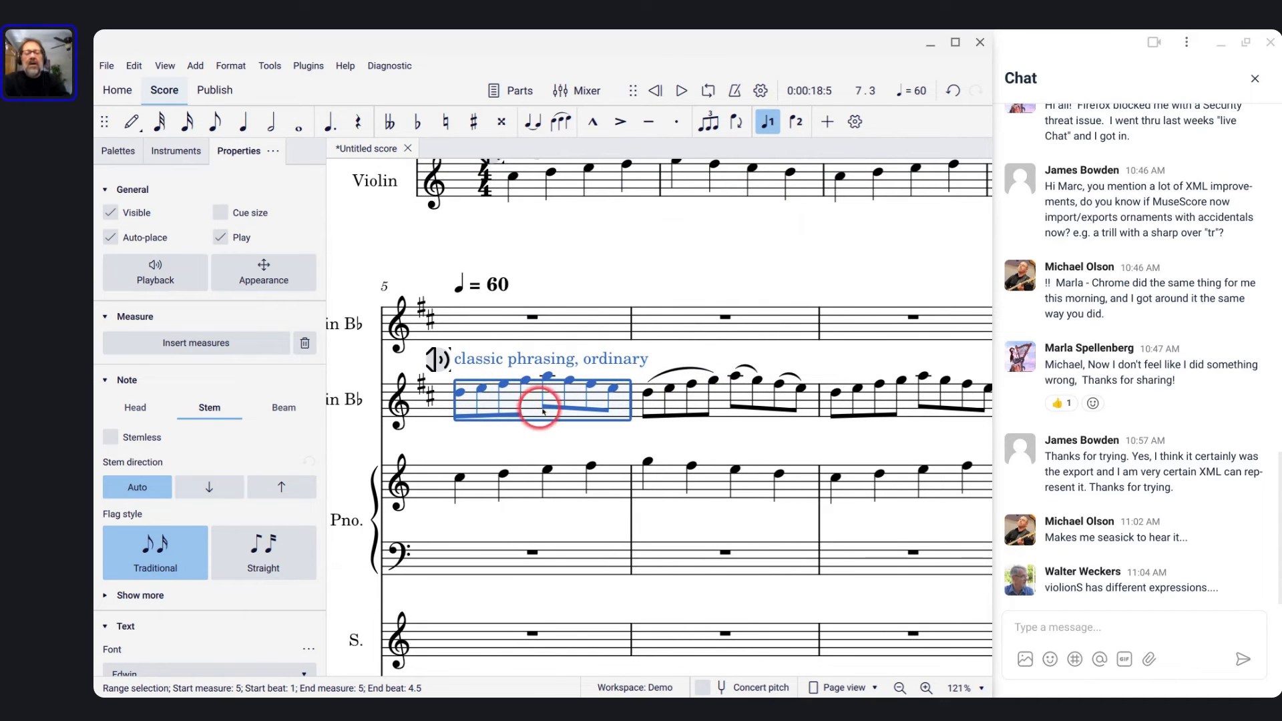
pyautogui.hscroll(3, 875, 411)
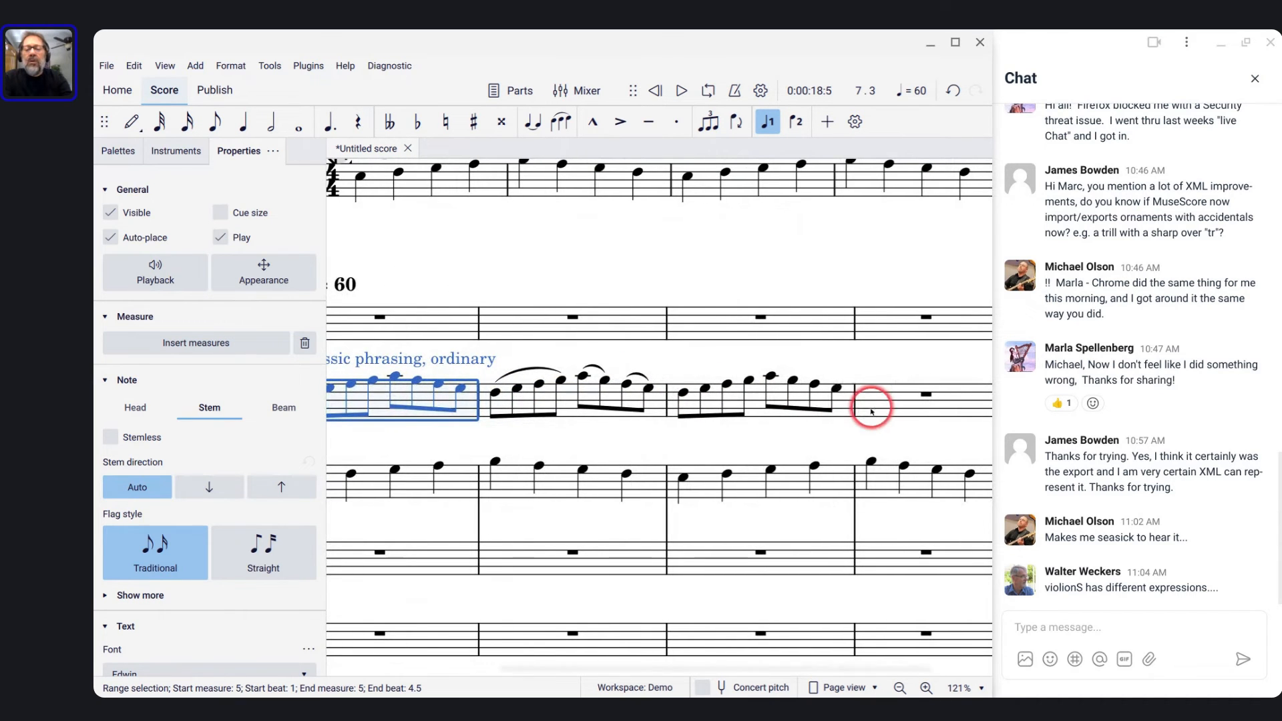
pyautogui.keyDown('shift'); pyautogui.click(846, 409); pyautogui.keyUp('shift')
pyautogui.hscroll(-4, 846, 408)
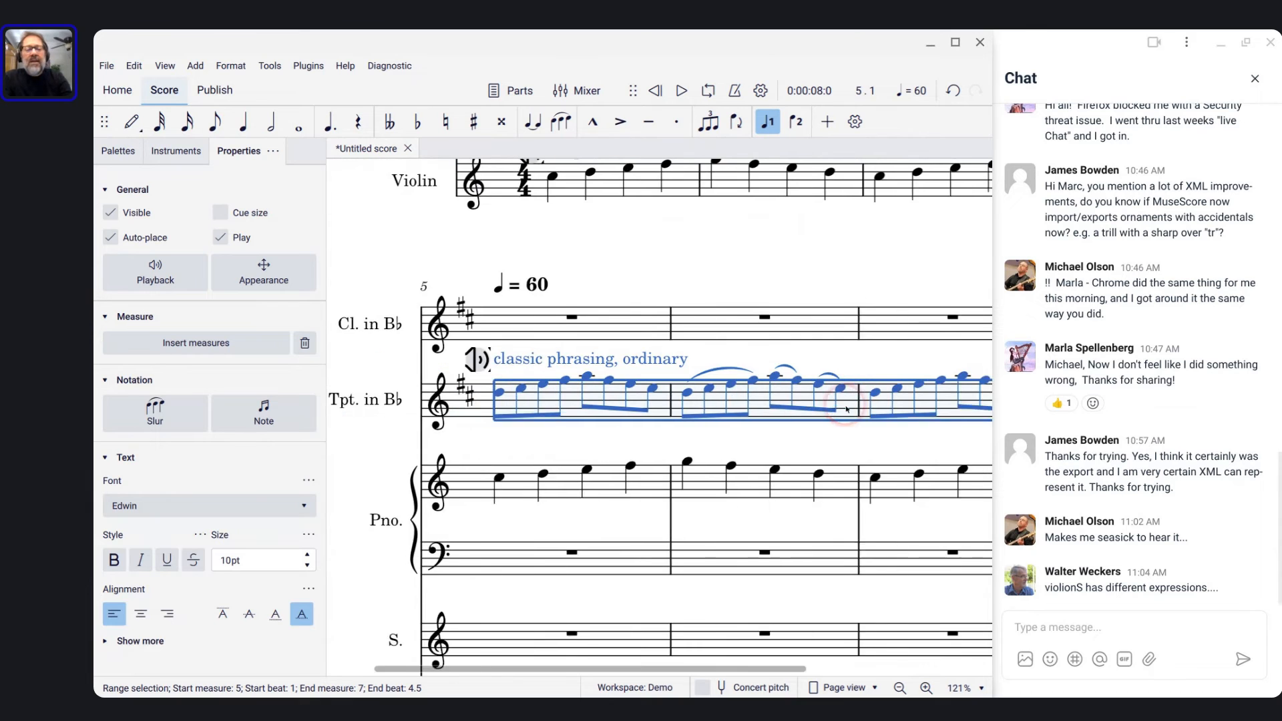
pyautogui.scroll(1, 735, 374)
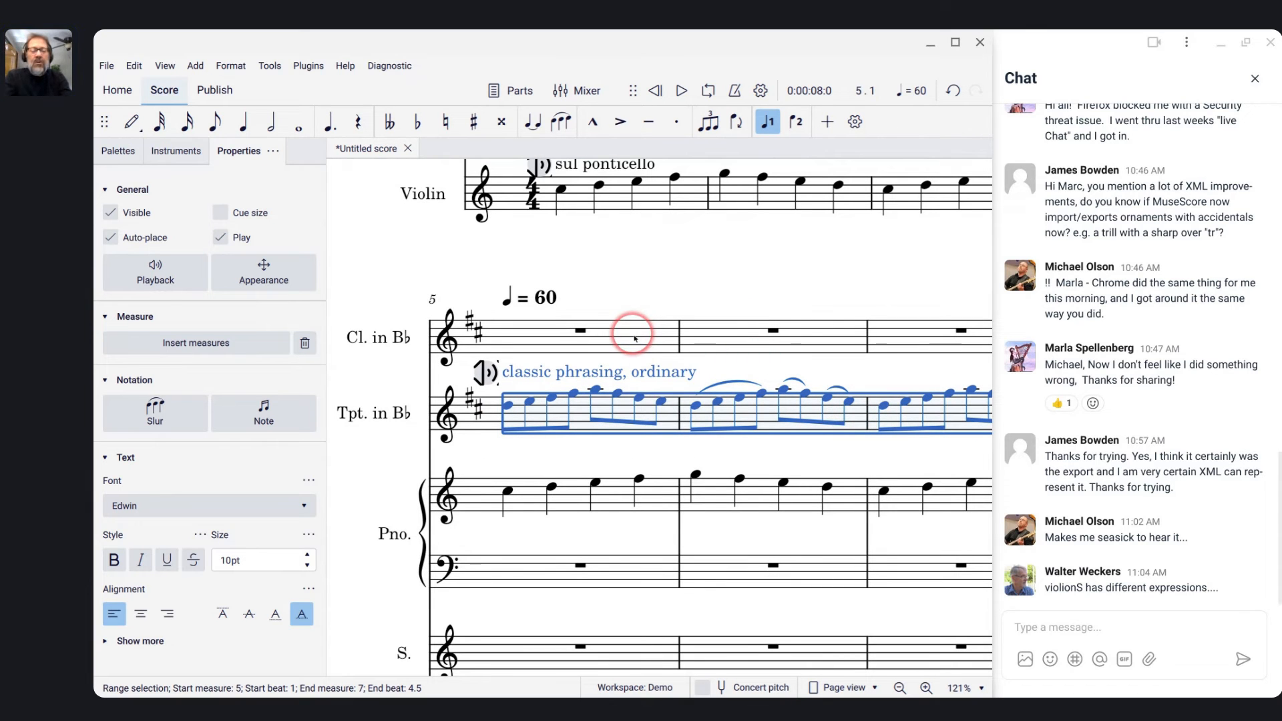
pyautogui.click(611, 340)
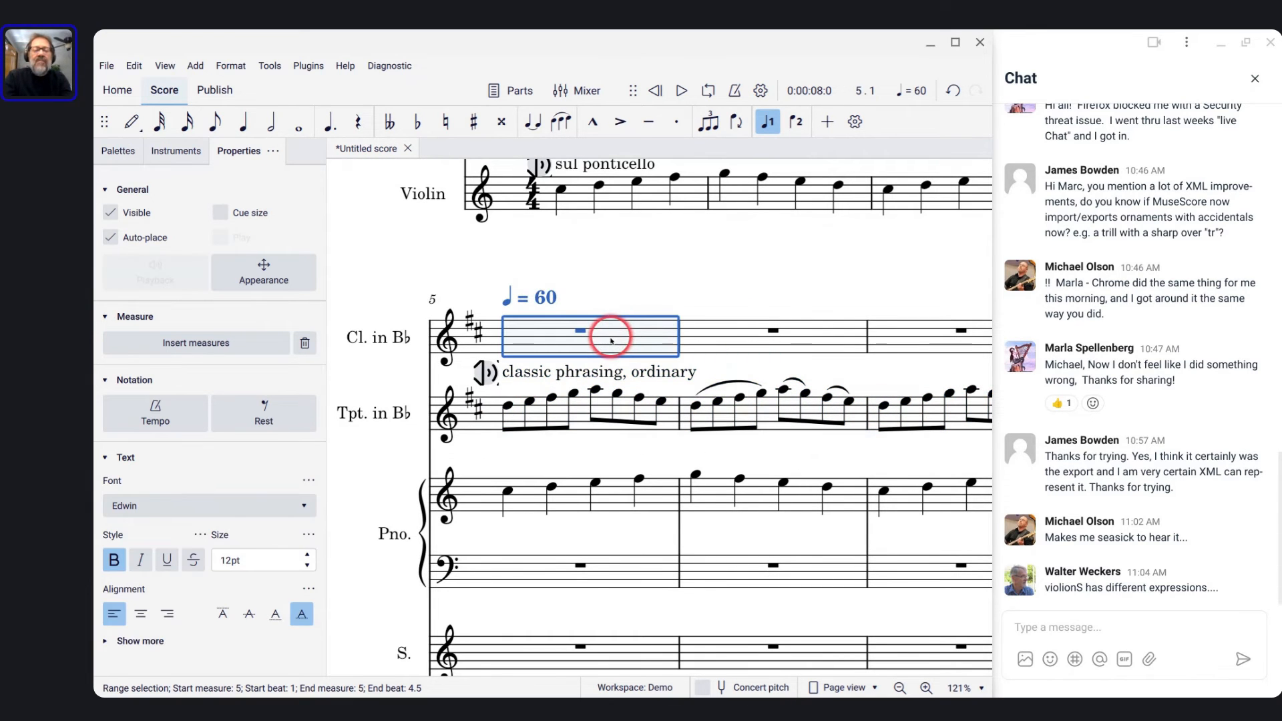
pyautogui.hotkey('ctrl', 'v')
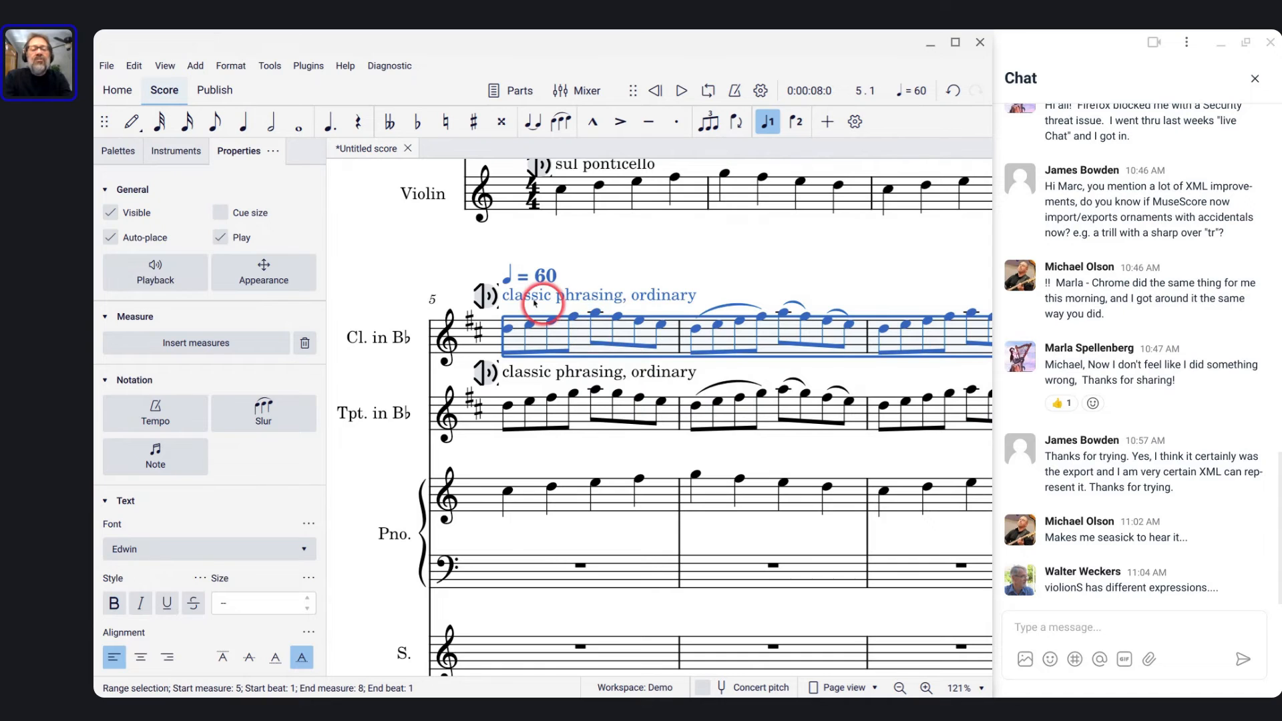
# Check the options of the clarinet's sound flag in measure 5 and delete that flag
pyautogui.click(487, 294)
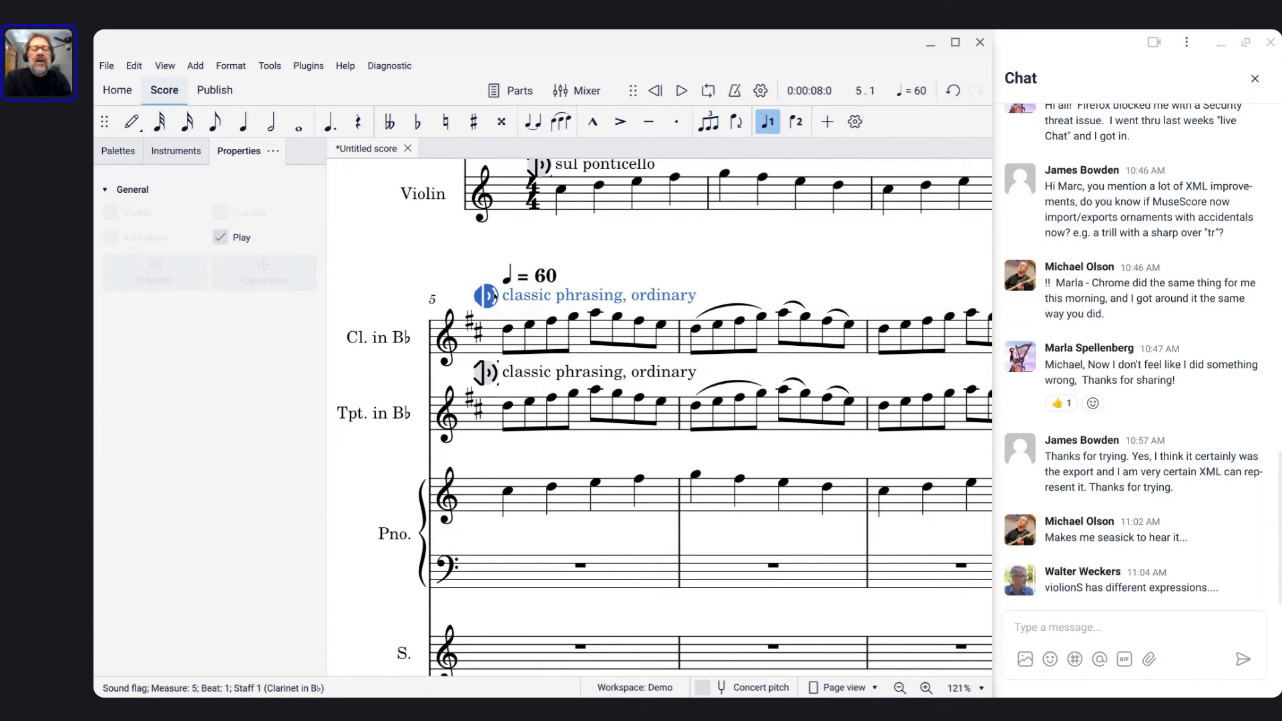
pyautogui.click(557, 304)
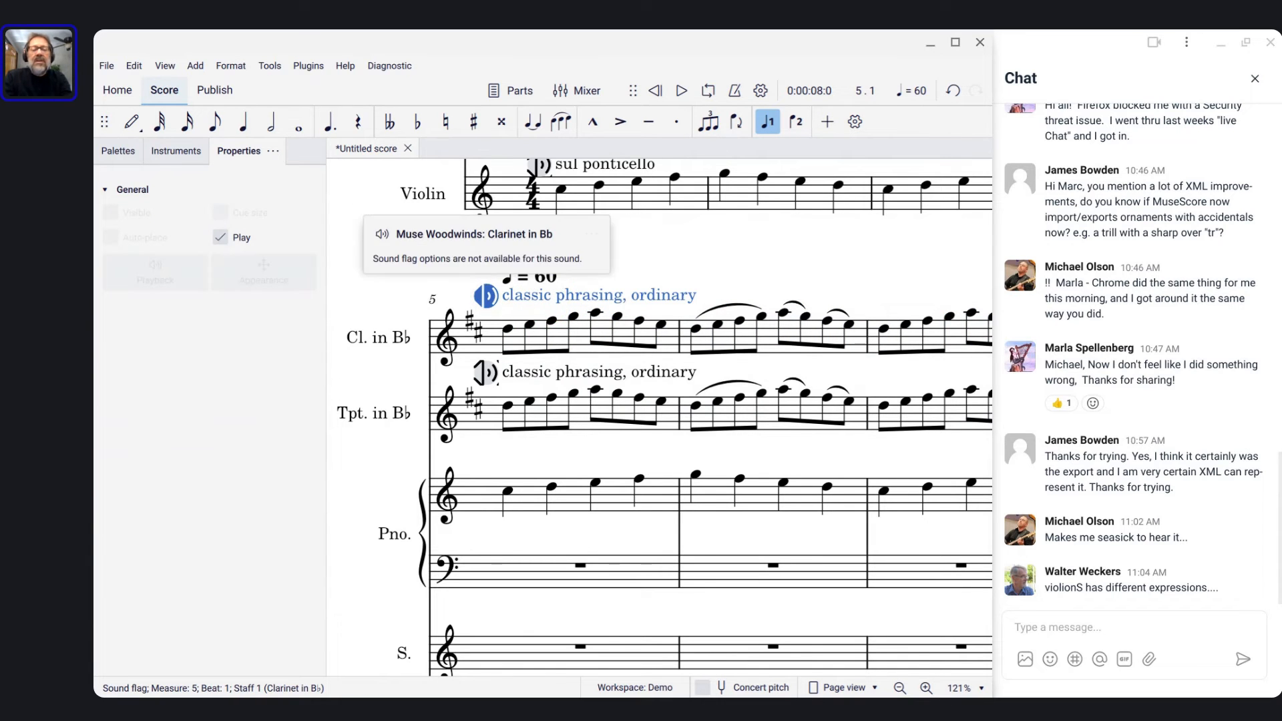
pyautogui.press('Delete')
pyautogui.click(532, 301)
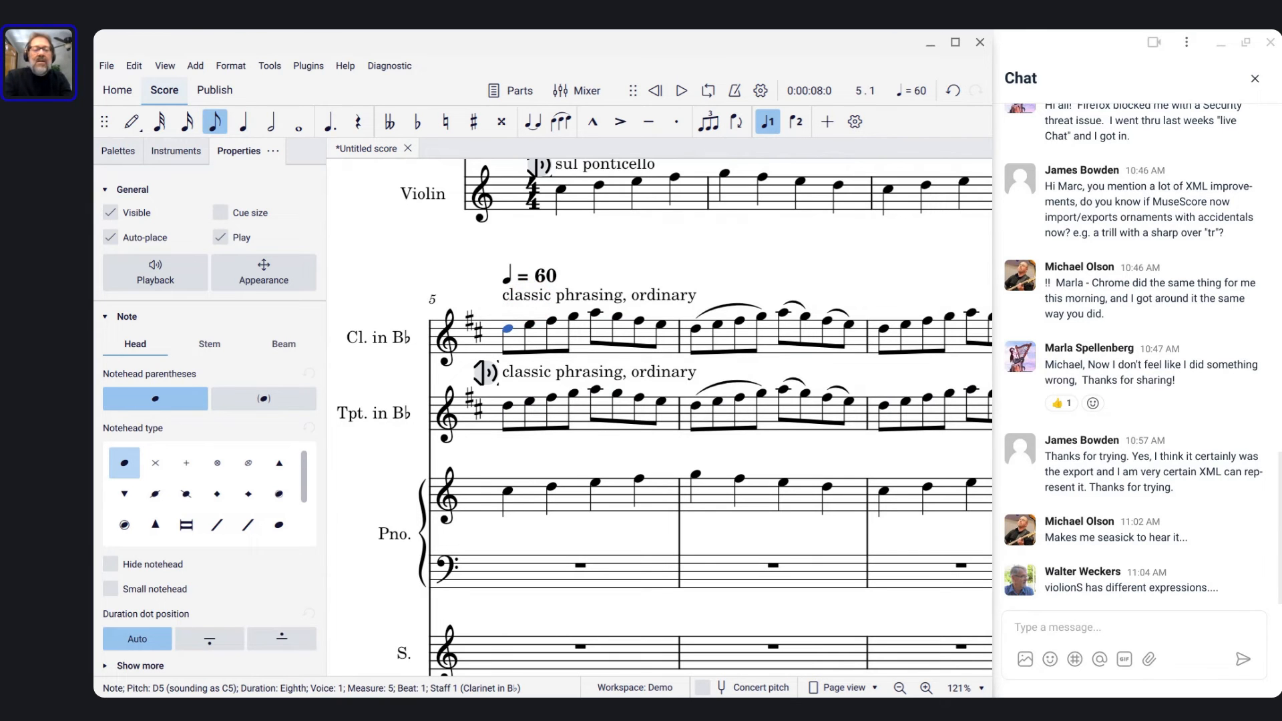
pyautogui.hotkey('ctrl', 't')
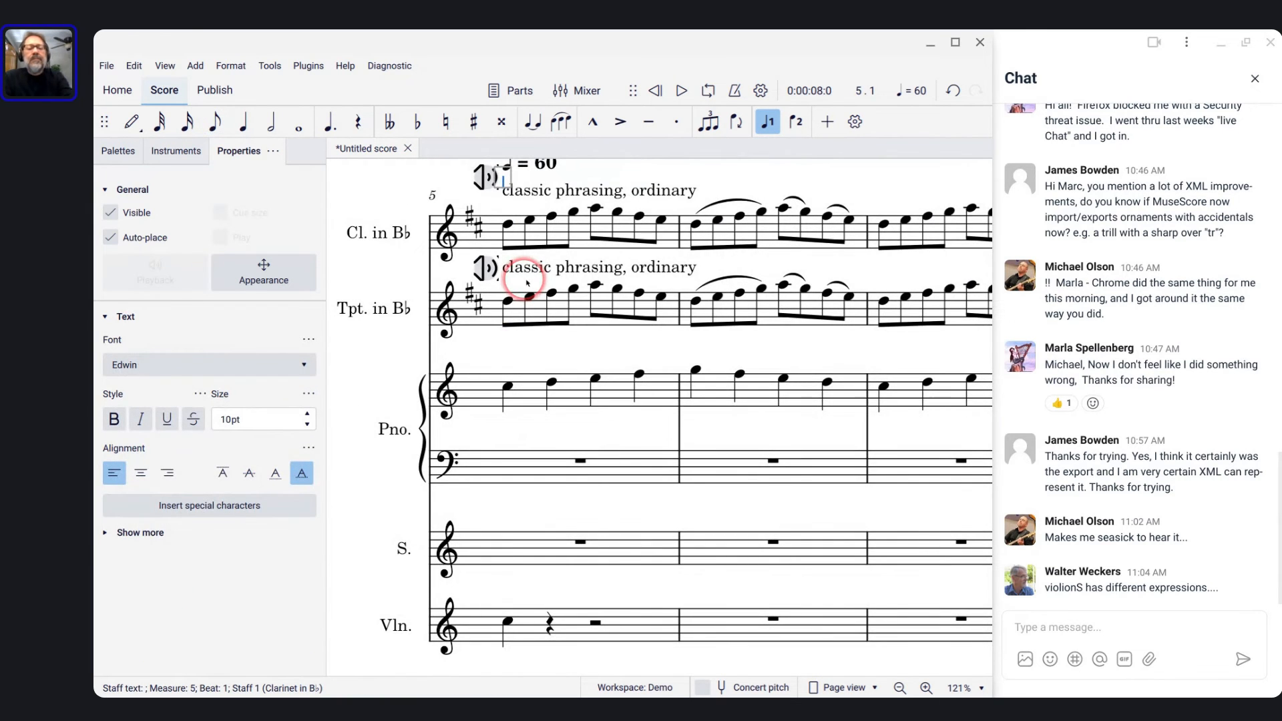
pyautogui.scroll(3, 526, 284)
pyautogui.press('Escape')
# Delete the "classic phrasing, ordinary" staff text above the clarinet's measure 5
pyautogui.click(550, 337)
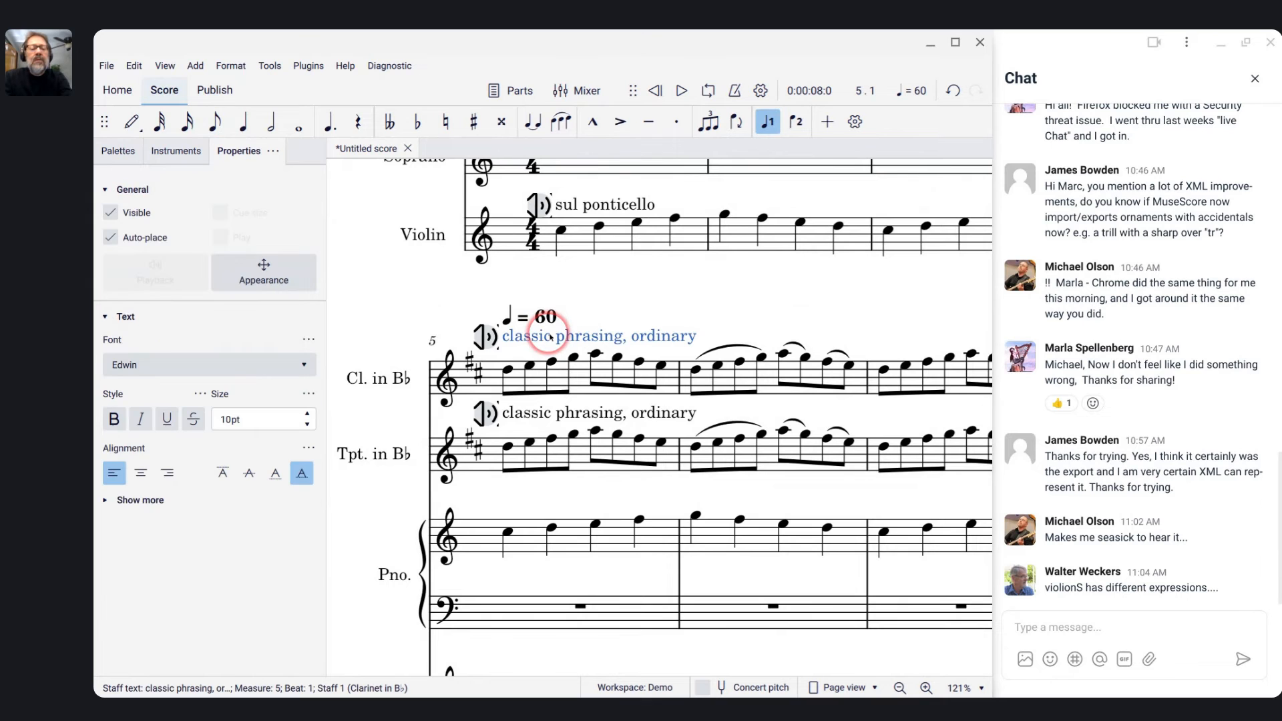
pyautogui.press('Delete')
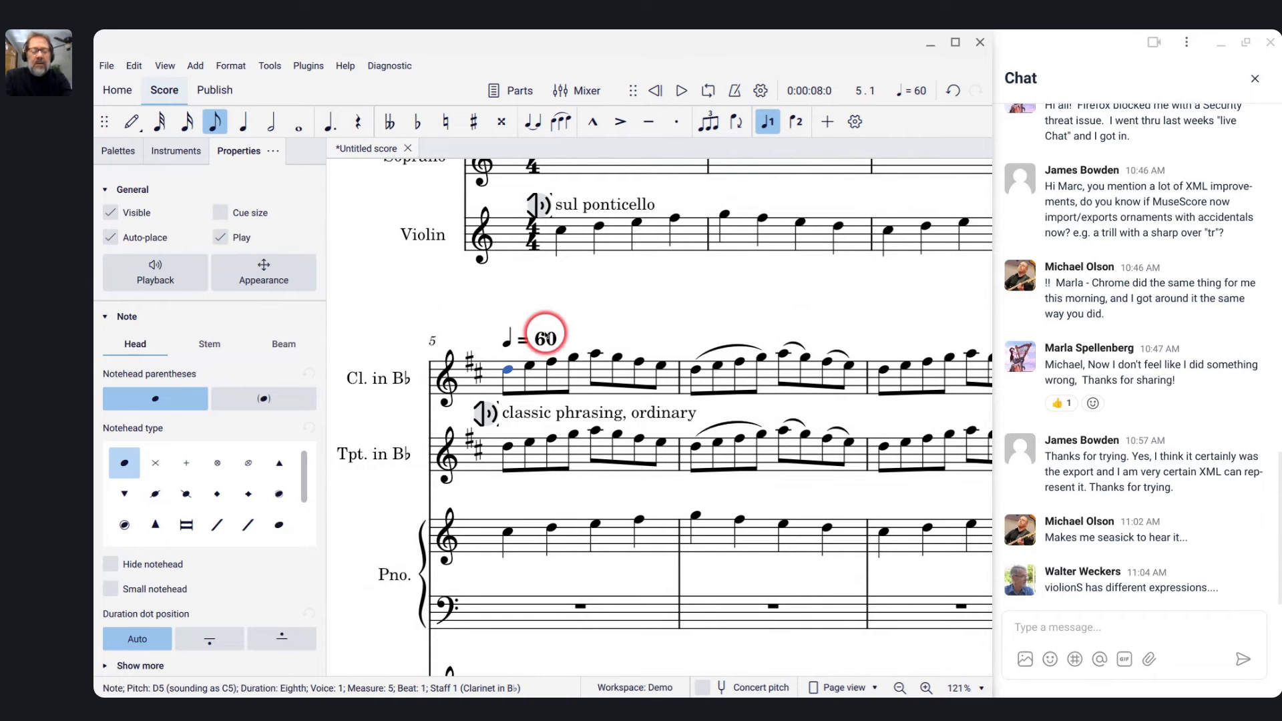
# Add staff text at the clarinet's measure 5 and set its sound flag to the con vibrato playing technique
pyautogui.hotkey('ctrl', 't')
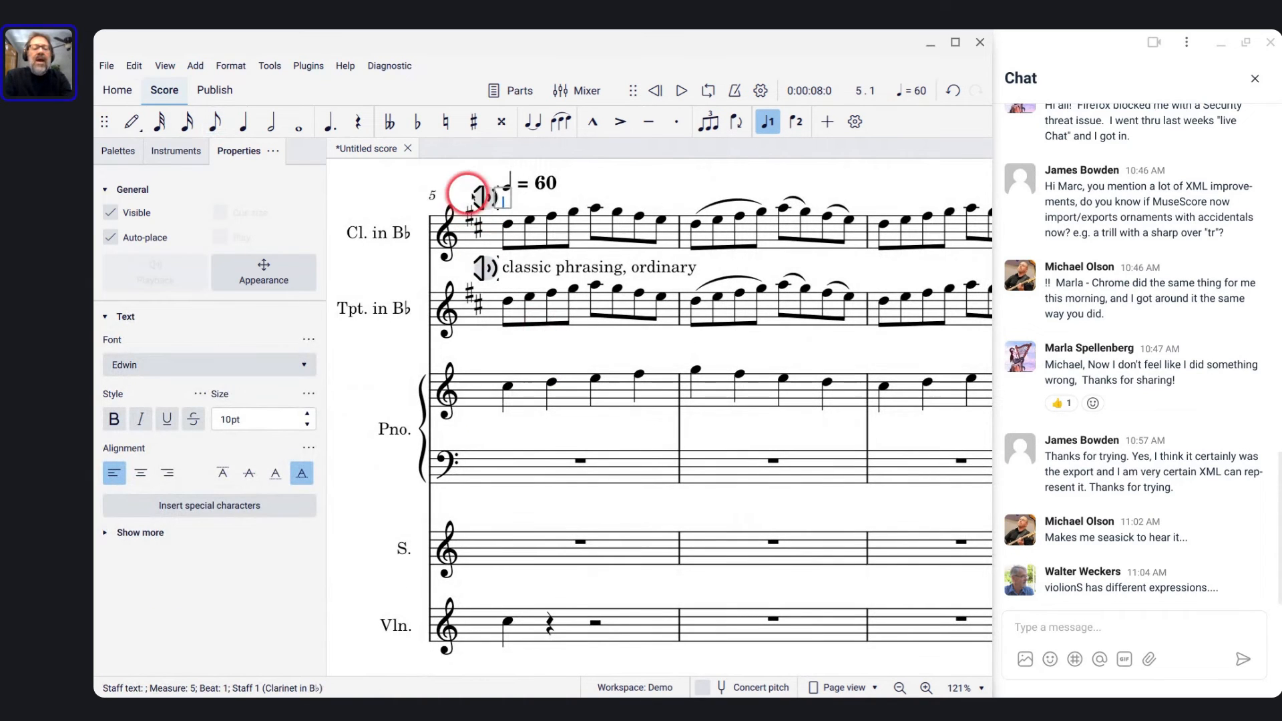
pyautogui.click(485, 195)
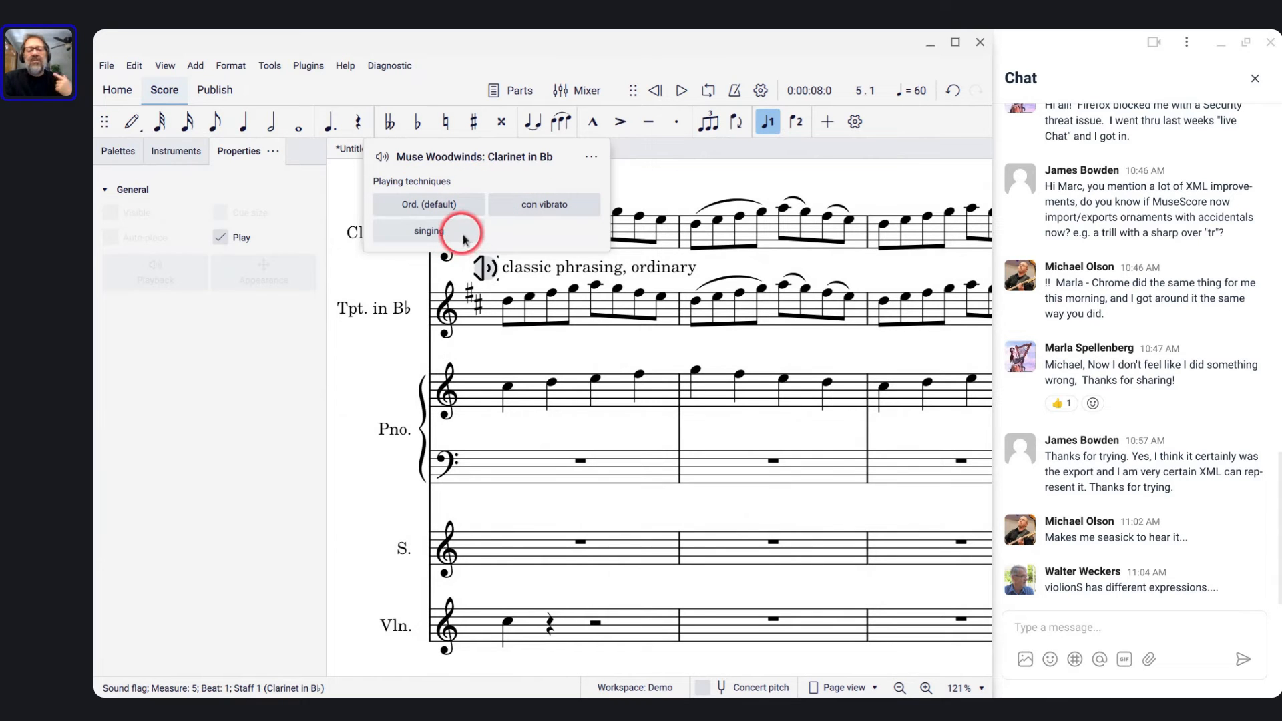
pyautogui.click(513, 207)
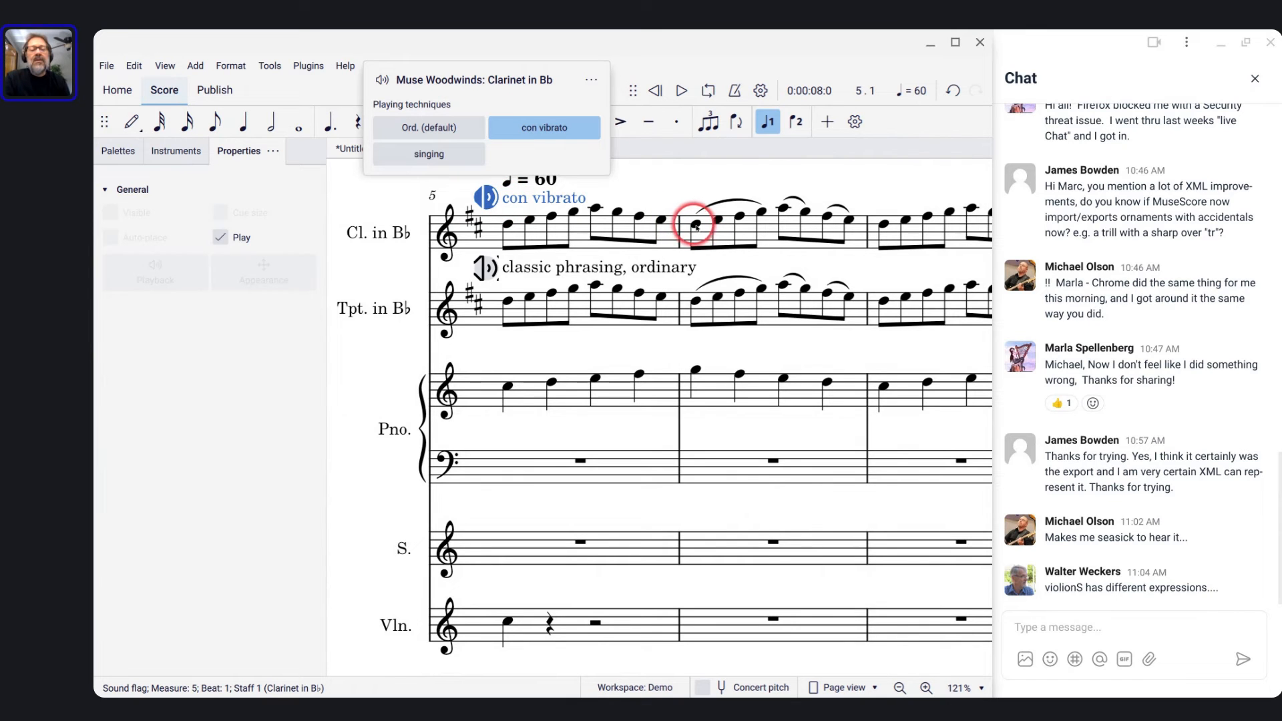
# Move the "con vibrato" staff text from the clarinet's measure 5 to the first note of measure 6
pyautogui.click(508, 224)
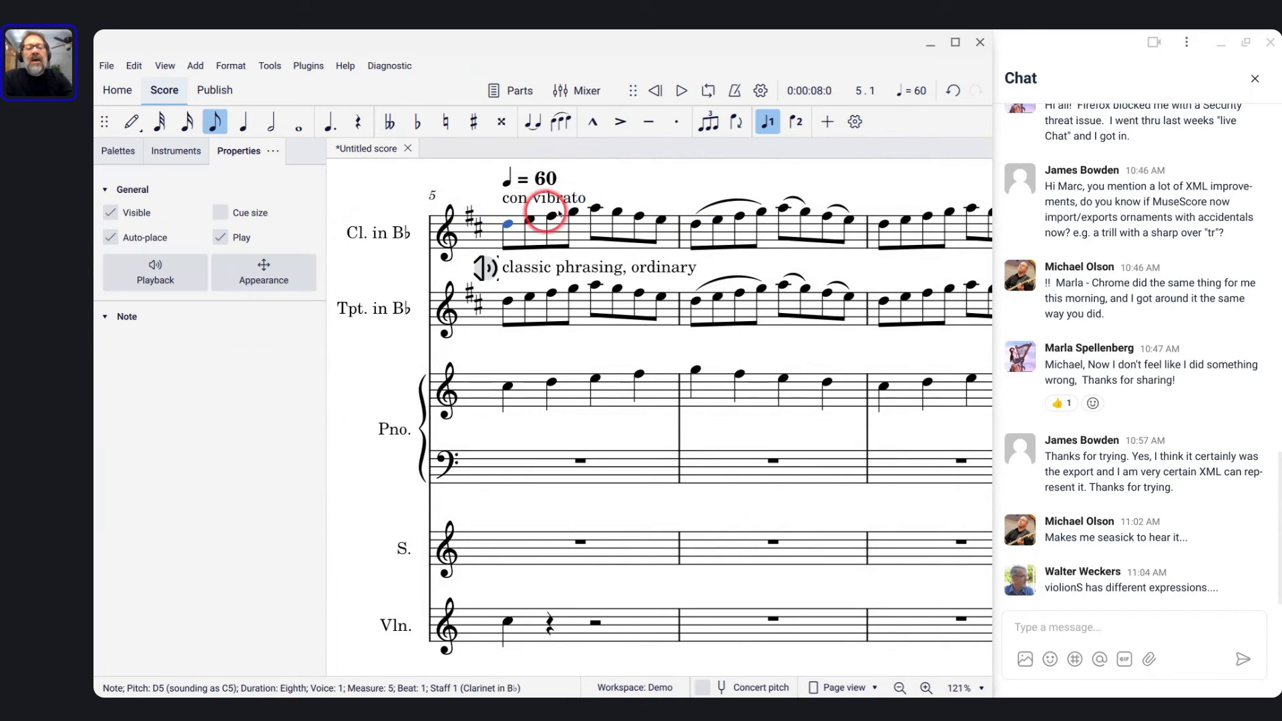
pyautogui.click(512, 203)
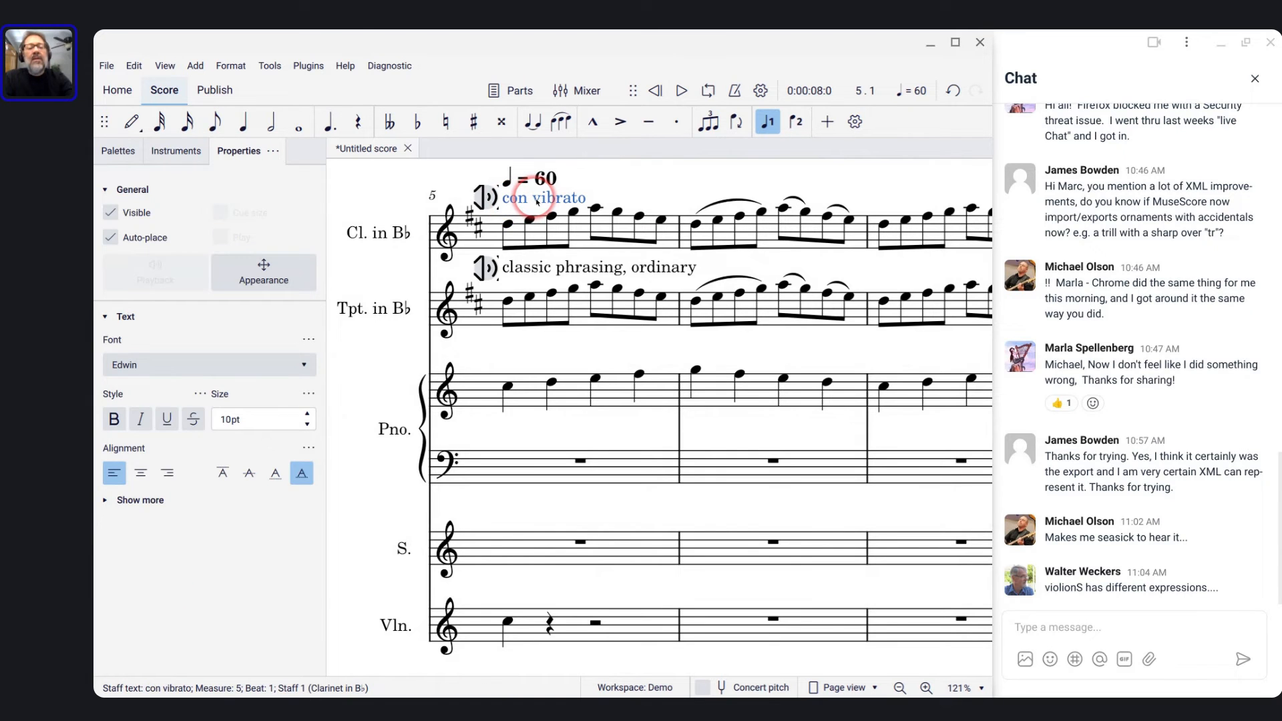
pyautogui.press('Delete')
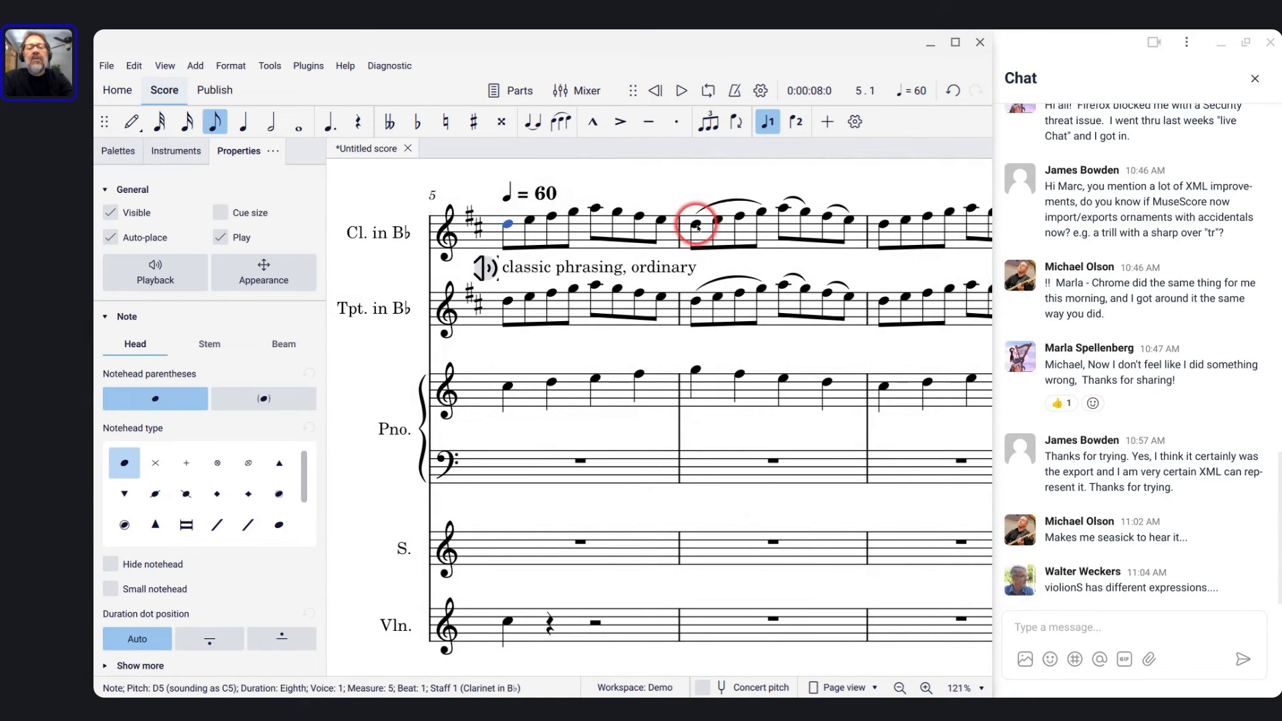
pyautogui.write('con vibrato')
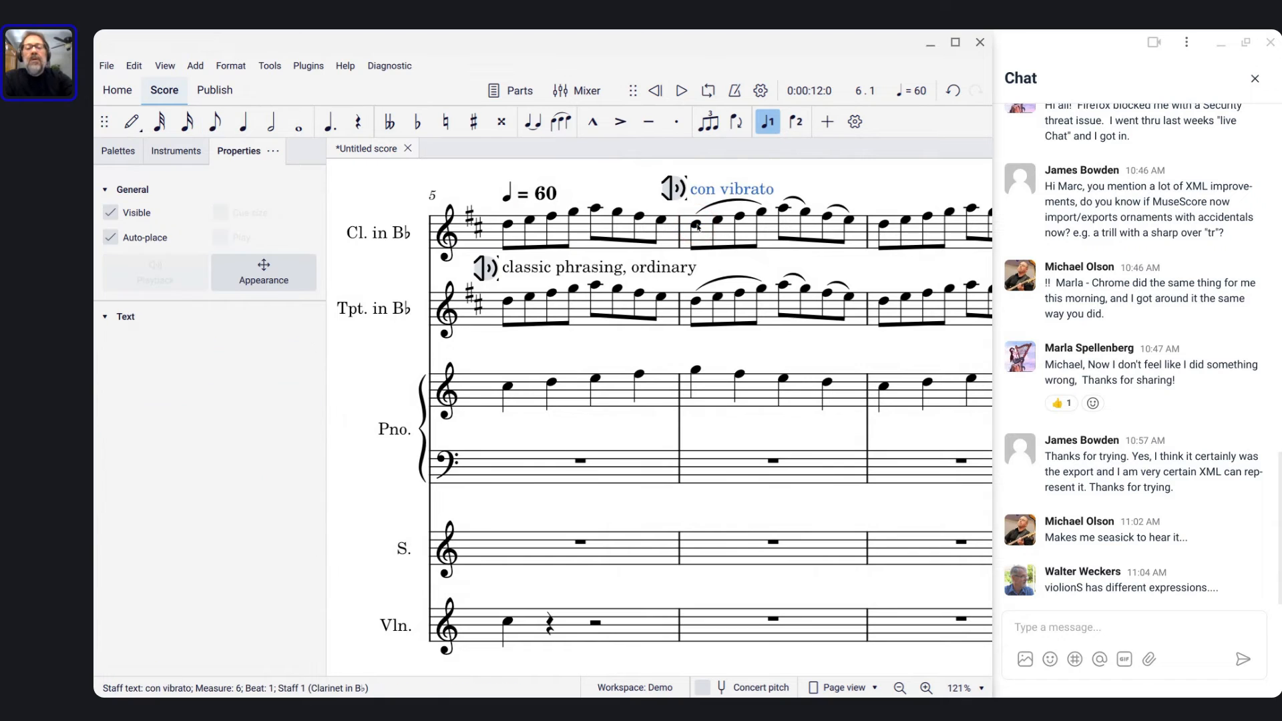
# Play back the clarinet passage from measure 5 through measure 6 to hear the con vibrato change
pyautogui.click(494, 229)
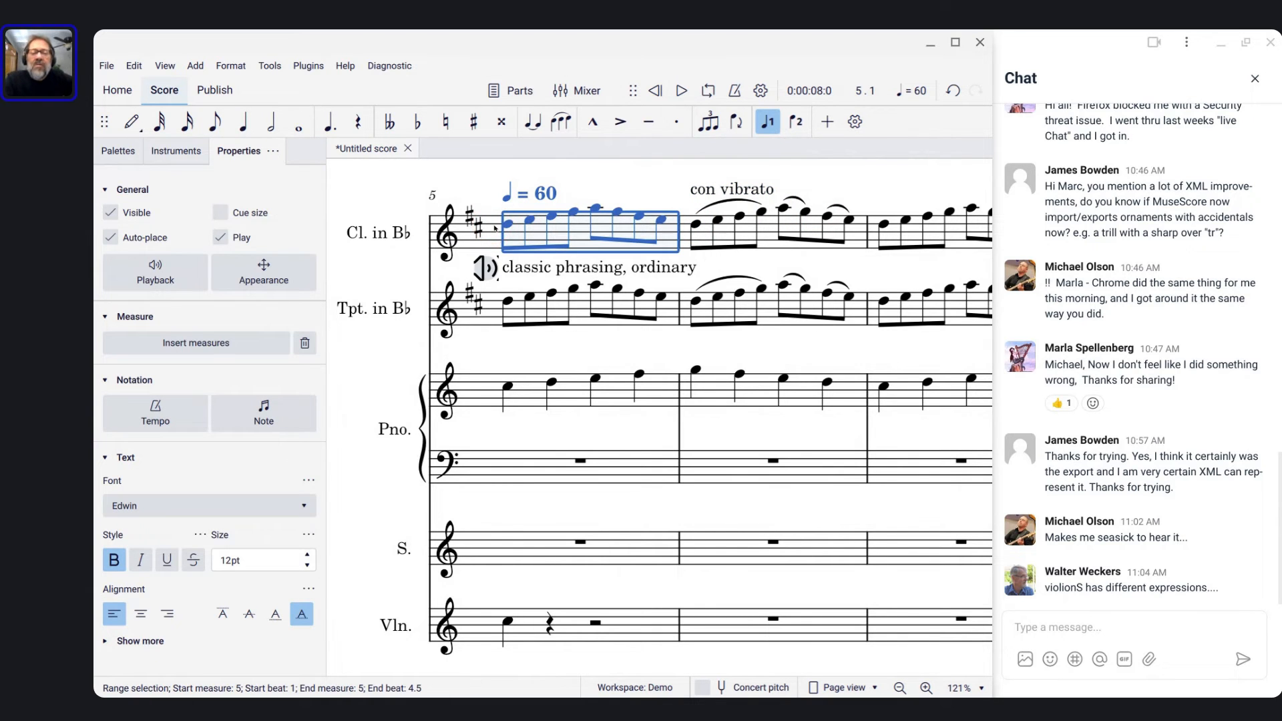
pyautogui.press('space')
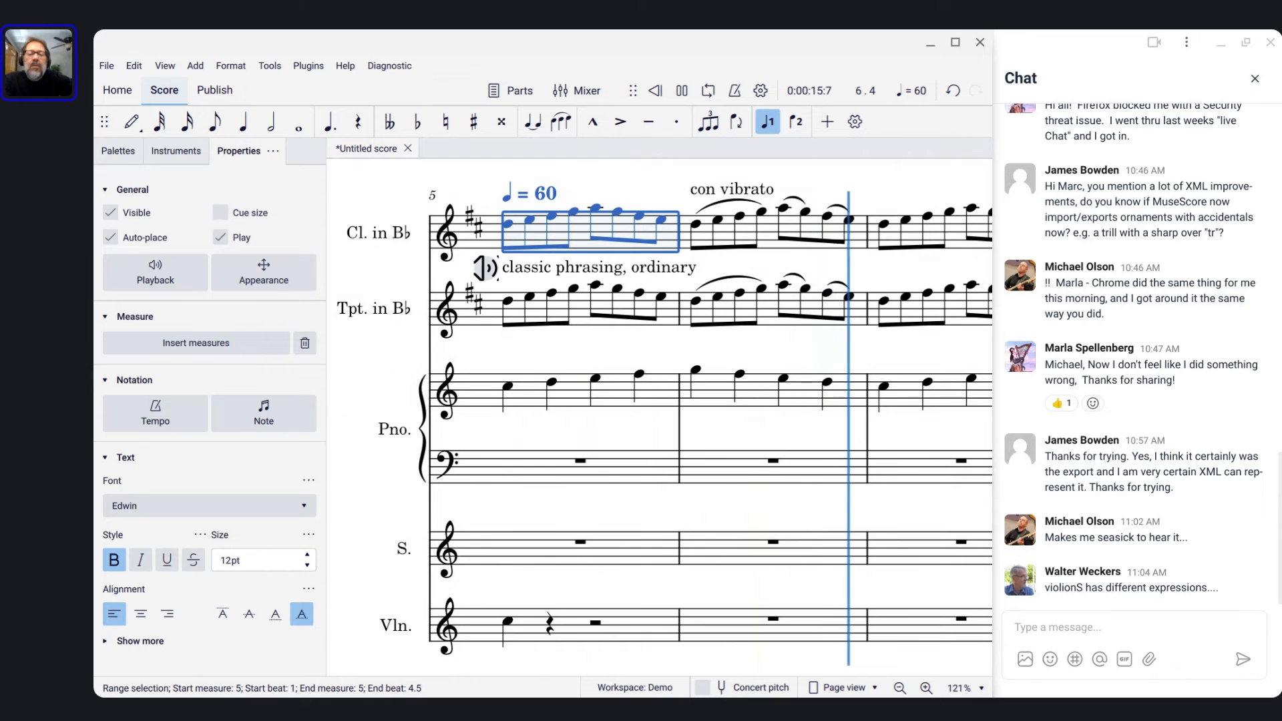
pyautogui.press('space')
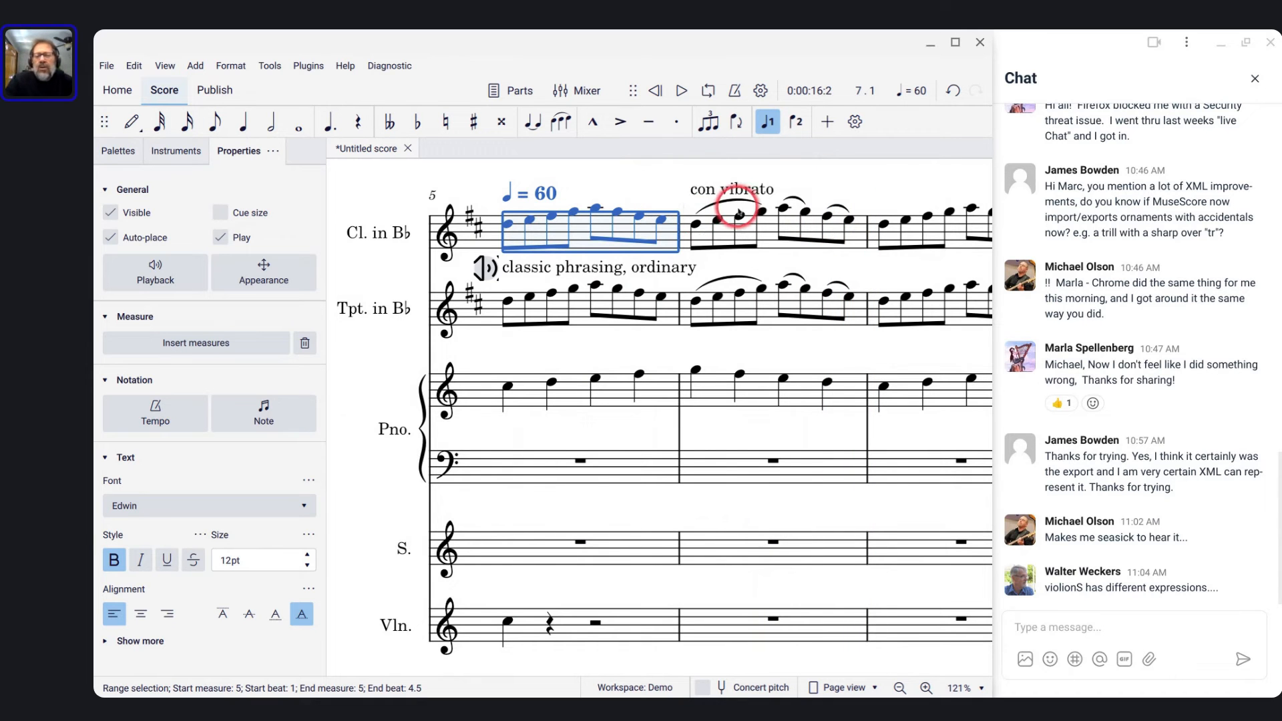
# Enter a whole-note D in the clarinet's empty measure 8
pyautogui.scroll(5, 721, 220)
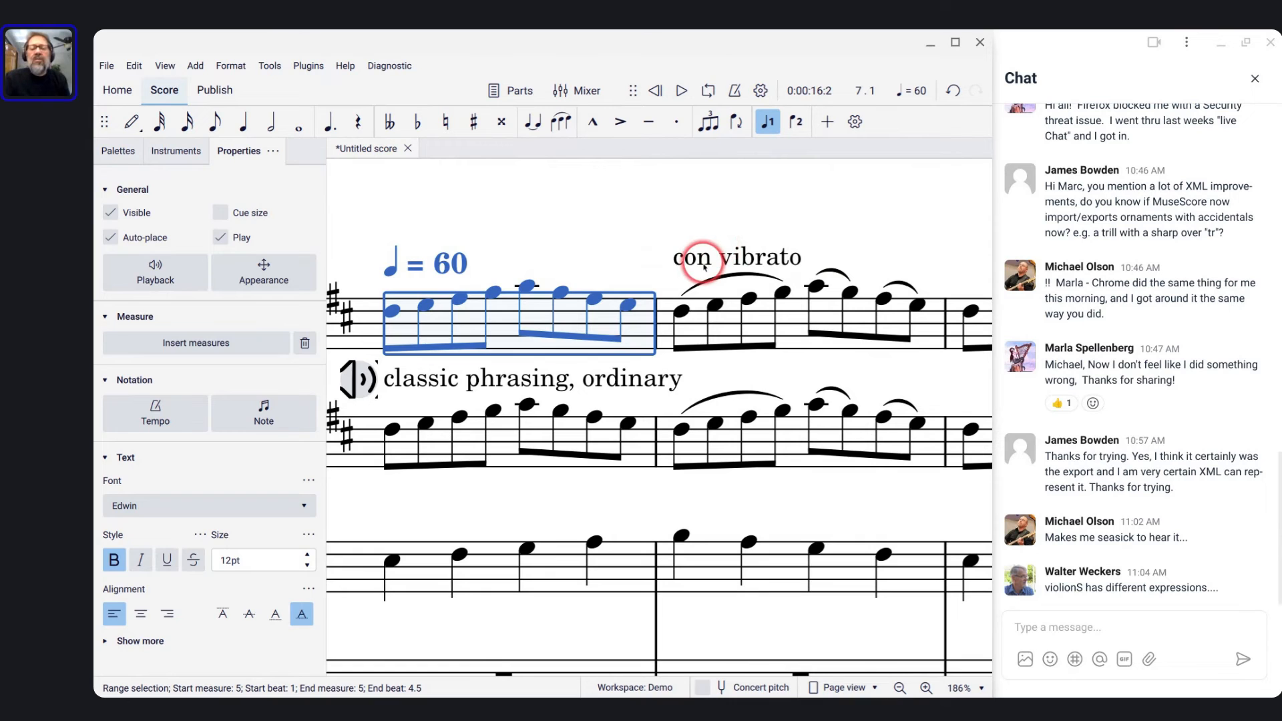
pyautogui.click(704, 264)
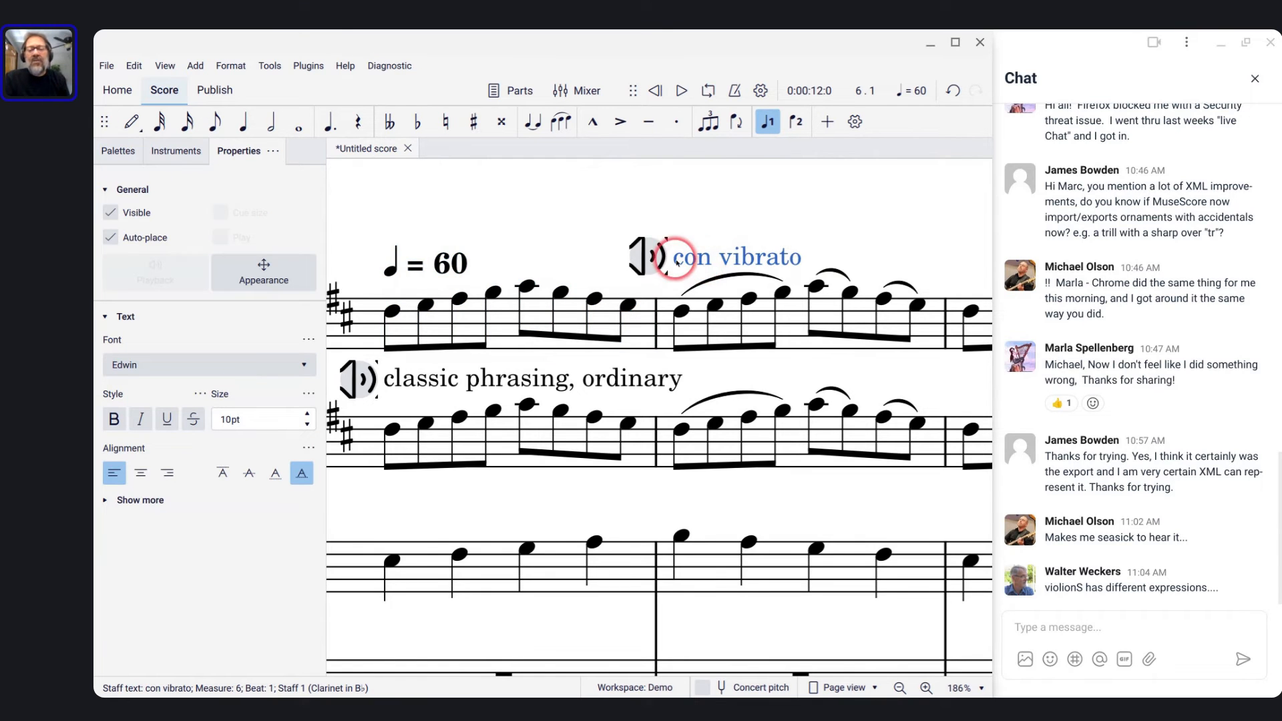
pyautogui.hscroll(7, 675, 261)
pyautogui.click(709, 324)
pyautogui.press('n')
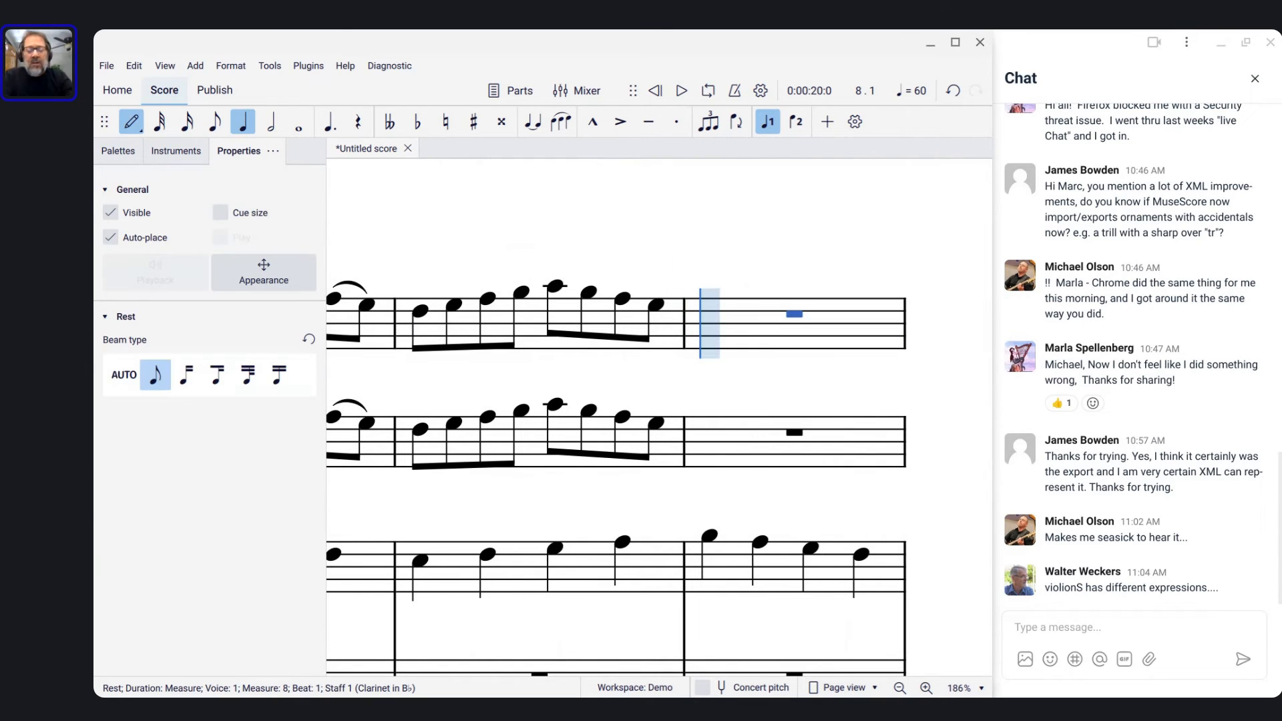
pyautogui.press('d')
pyautogui.press('Escape')
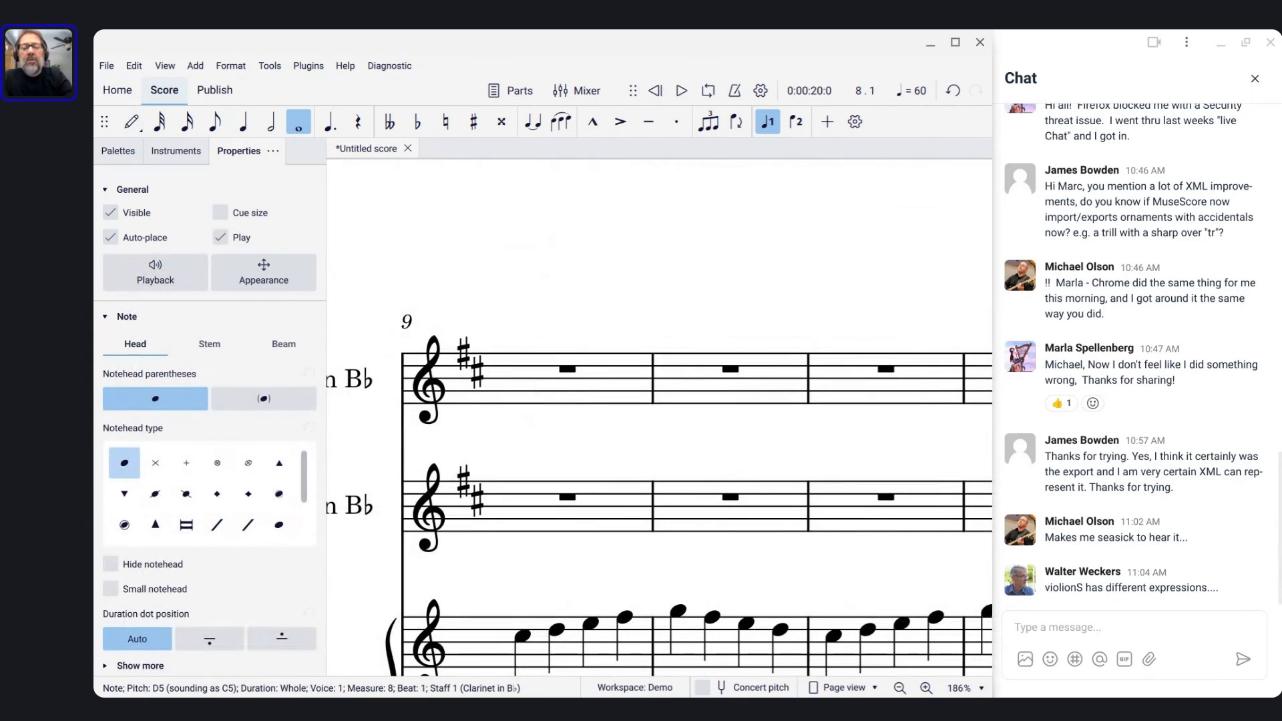
# Play back the sustained clarinet note in measure 8 with the con vibrato technique
pyautogui.scroll(-3, 498, 321)
pyautogui.scroll(6, 659, 400)
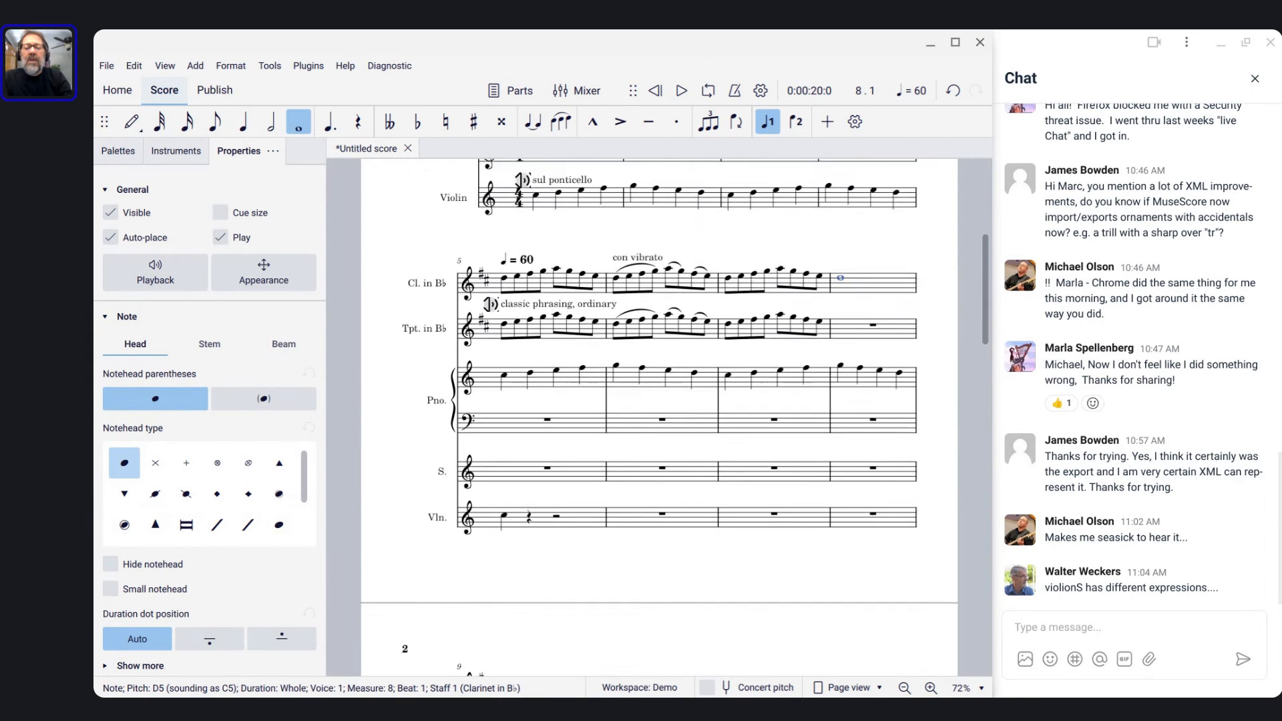
pyautogui.scroll(1, 694, 300)
pyautogui.click(919, 272)
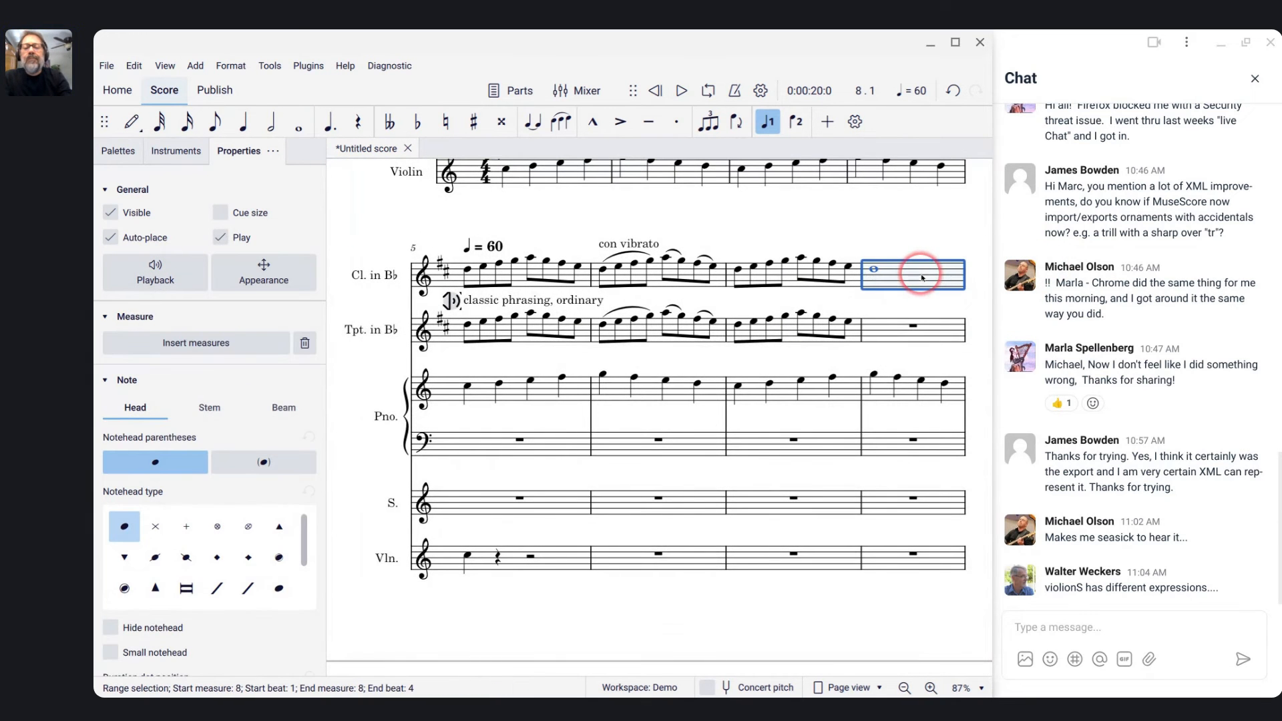
pyautogui.press('space')
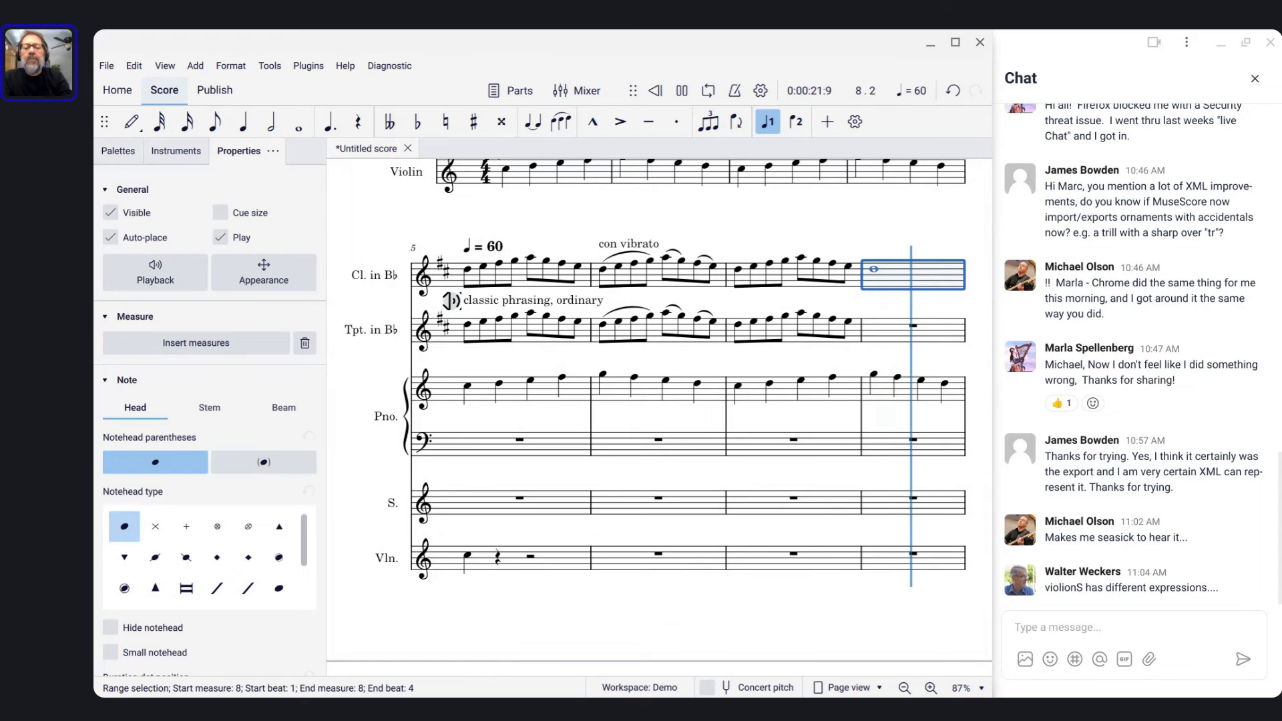
pyautogui.press('space')
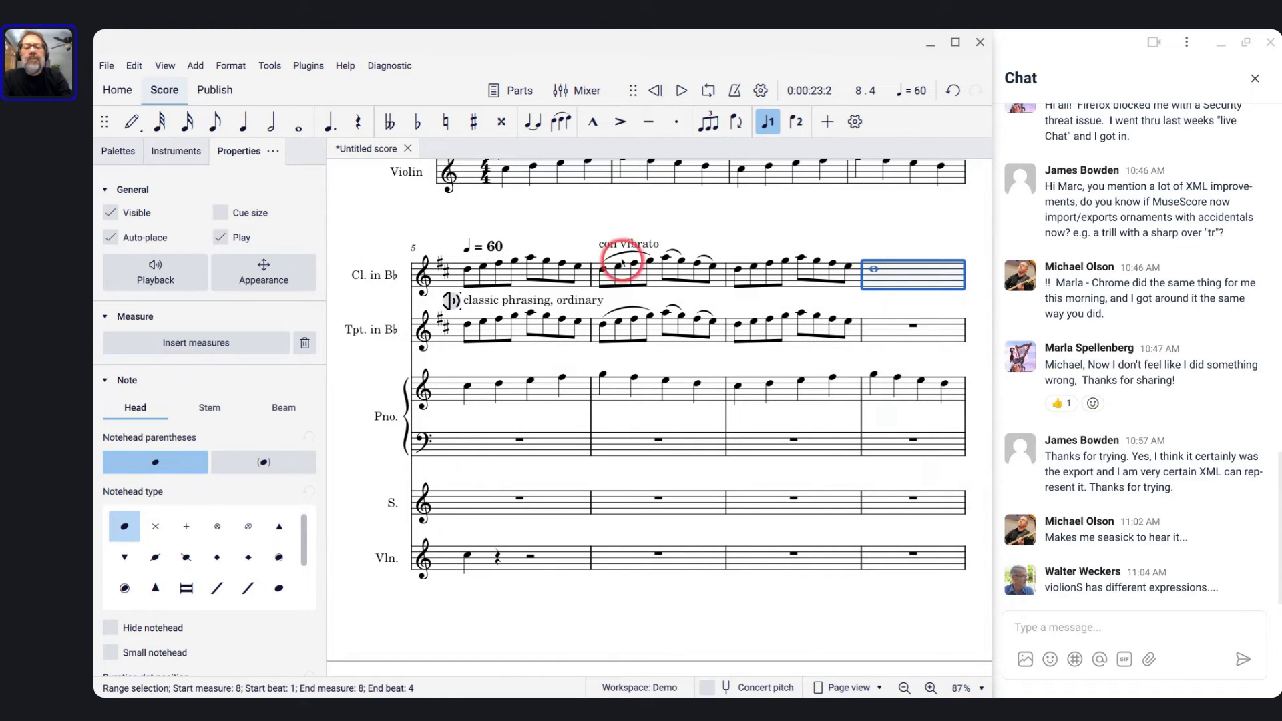
# Change the clarinet's sound flag in measure 6 to the Ord. (default) playing technique
pyautogui.press('Escape')
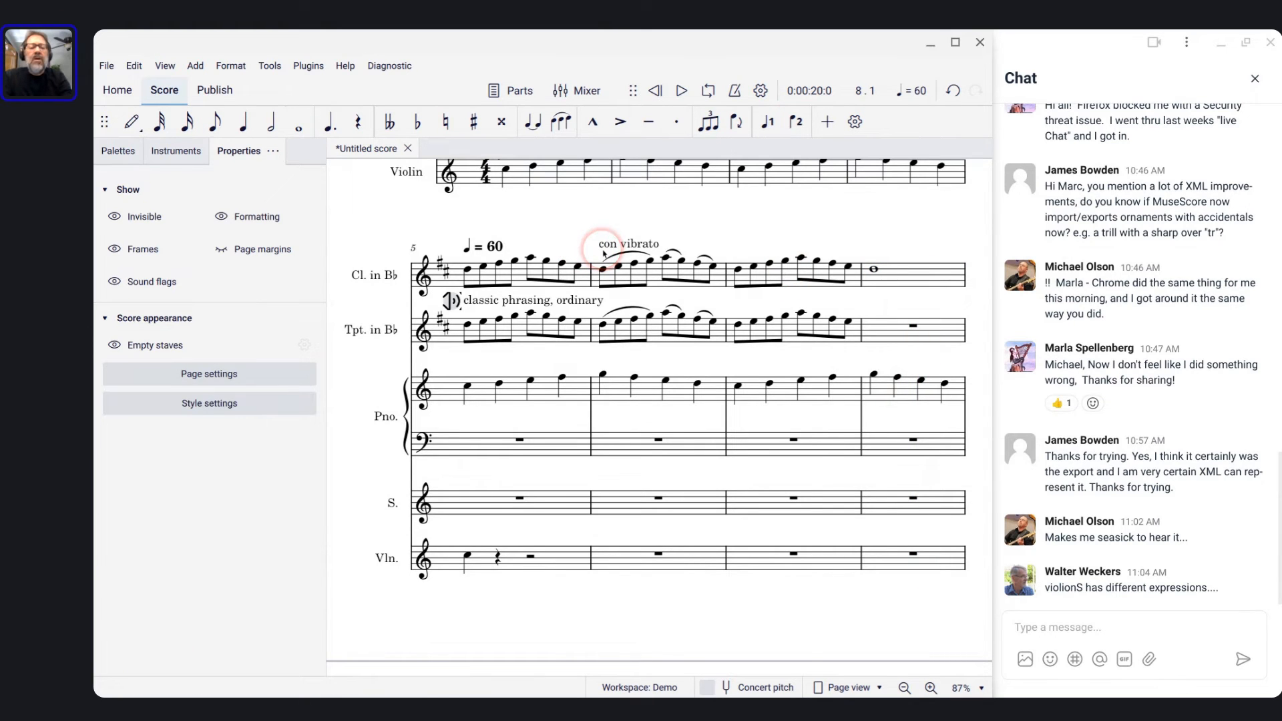
pyautogui.click(606, 247)
pyautogui.click(586, 244)
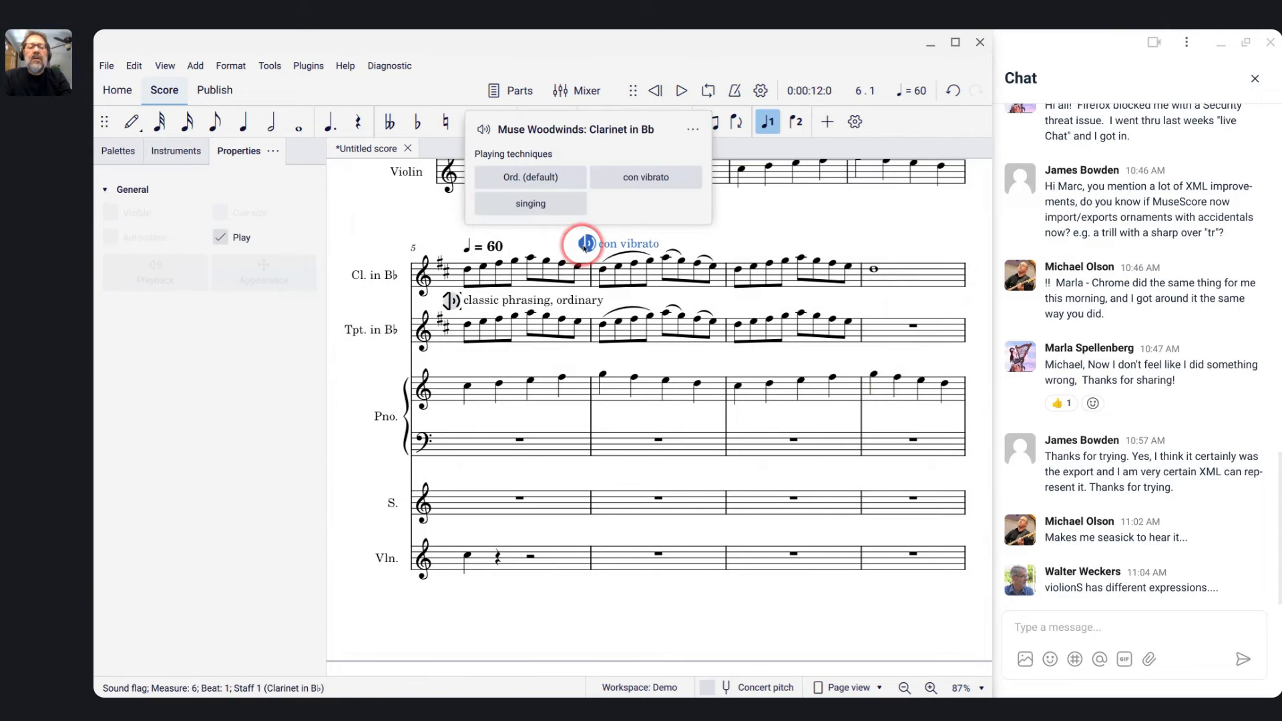
pyautogui.click(531, 177)
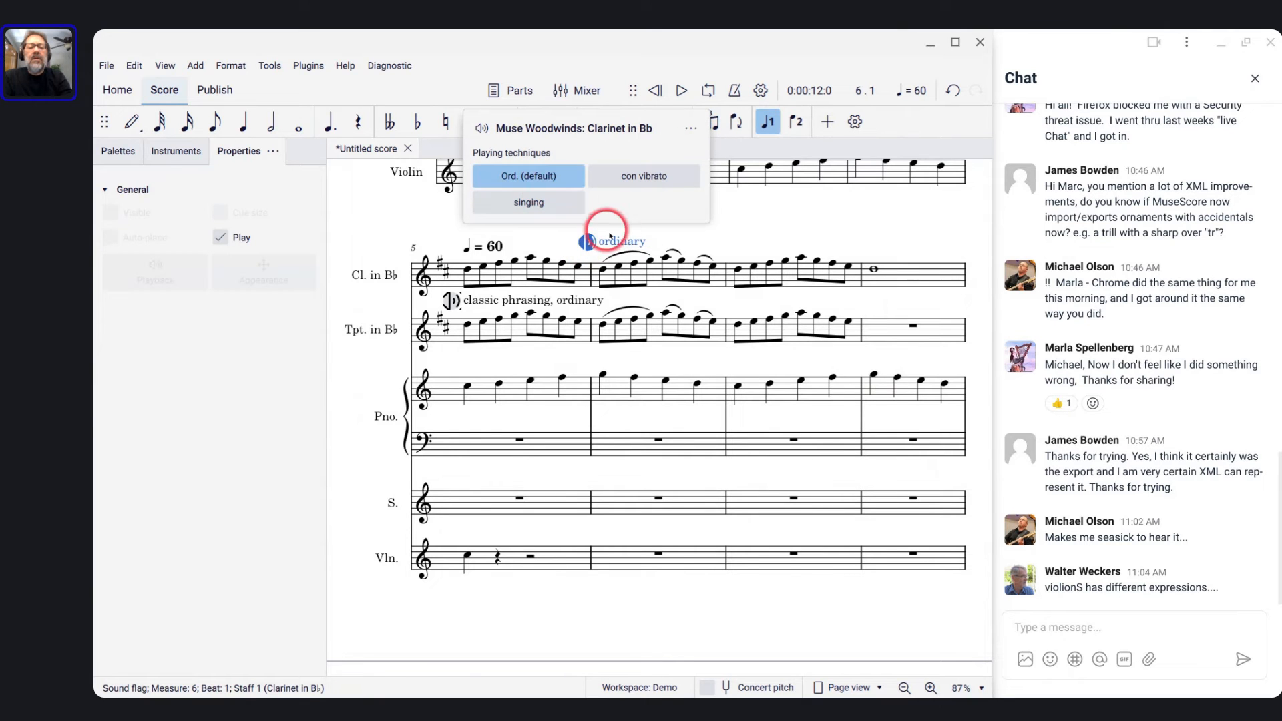
# Play back the clarinet from measure 6 into measure 8 with the ordinary technique
pyautogui.click(652, 270)
pyautogui.press('space')
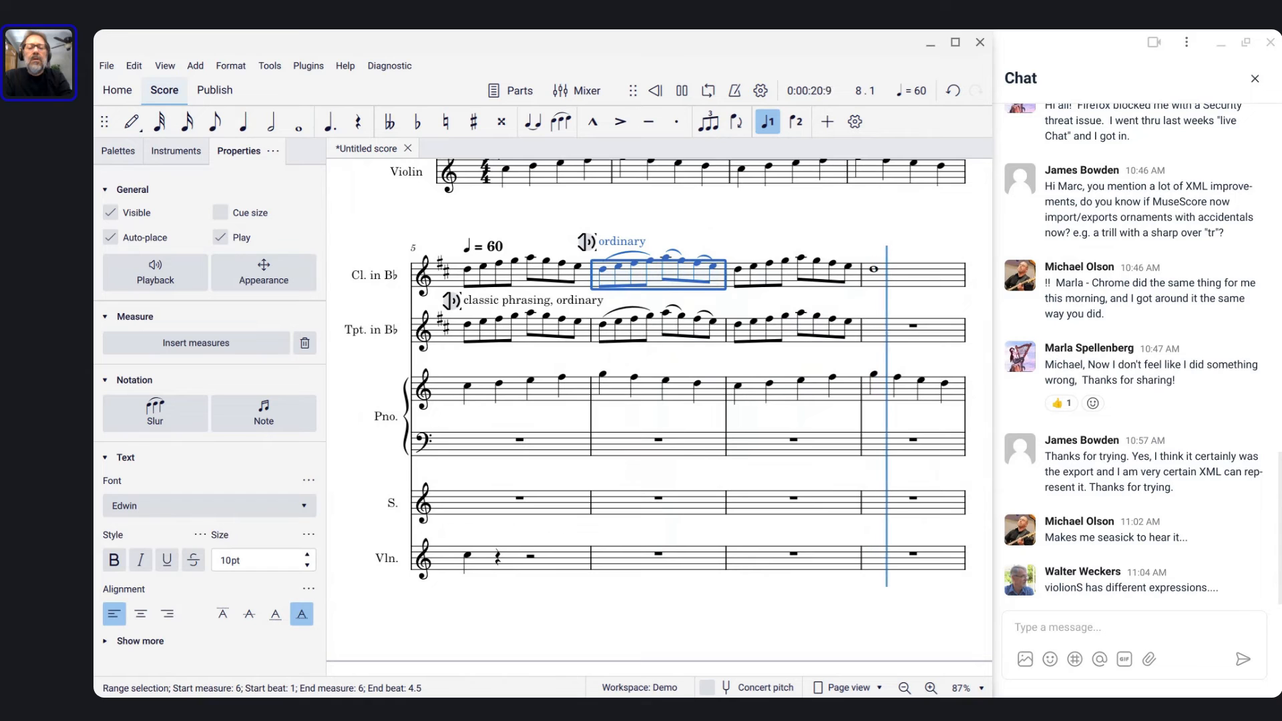
pyautogui.press('space')
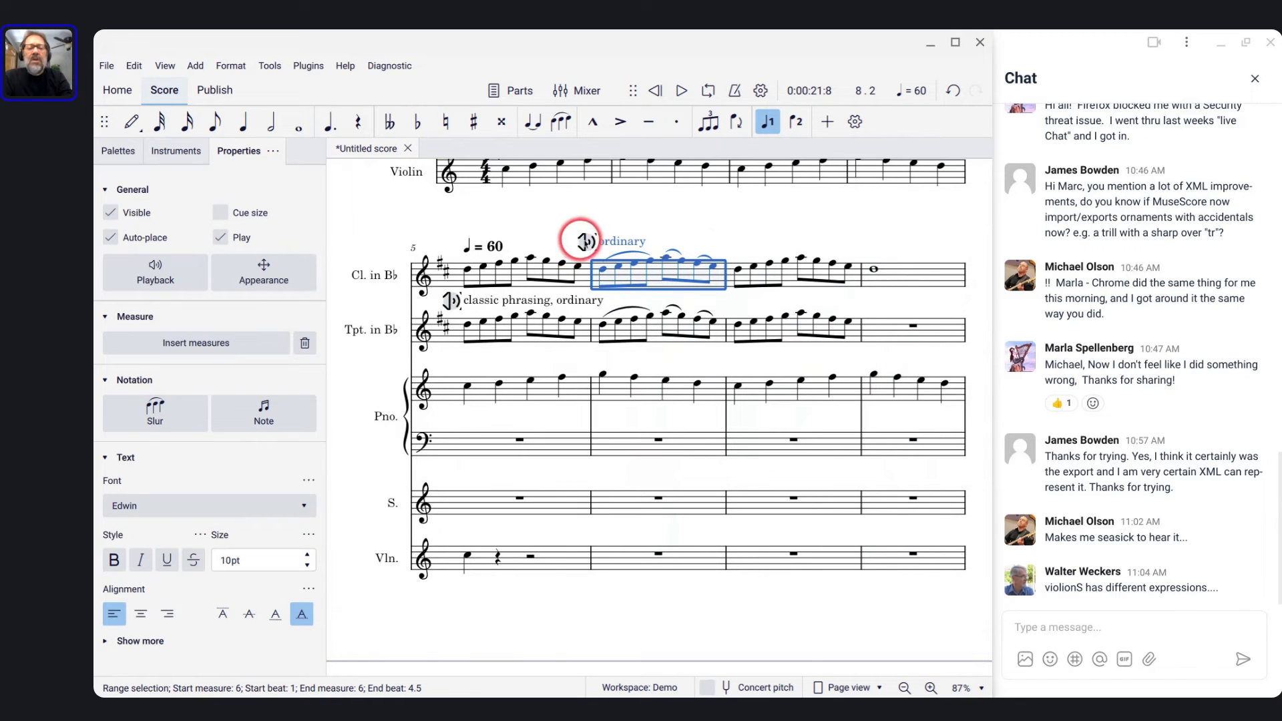
# Set the clarinet's sound flag in measure 6 to the singing playing technique
pyautogui.click(586, 242)
pyautogui.click(536, 209)
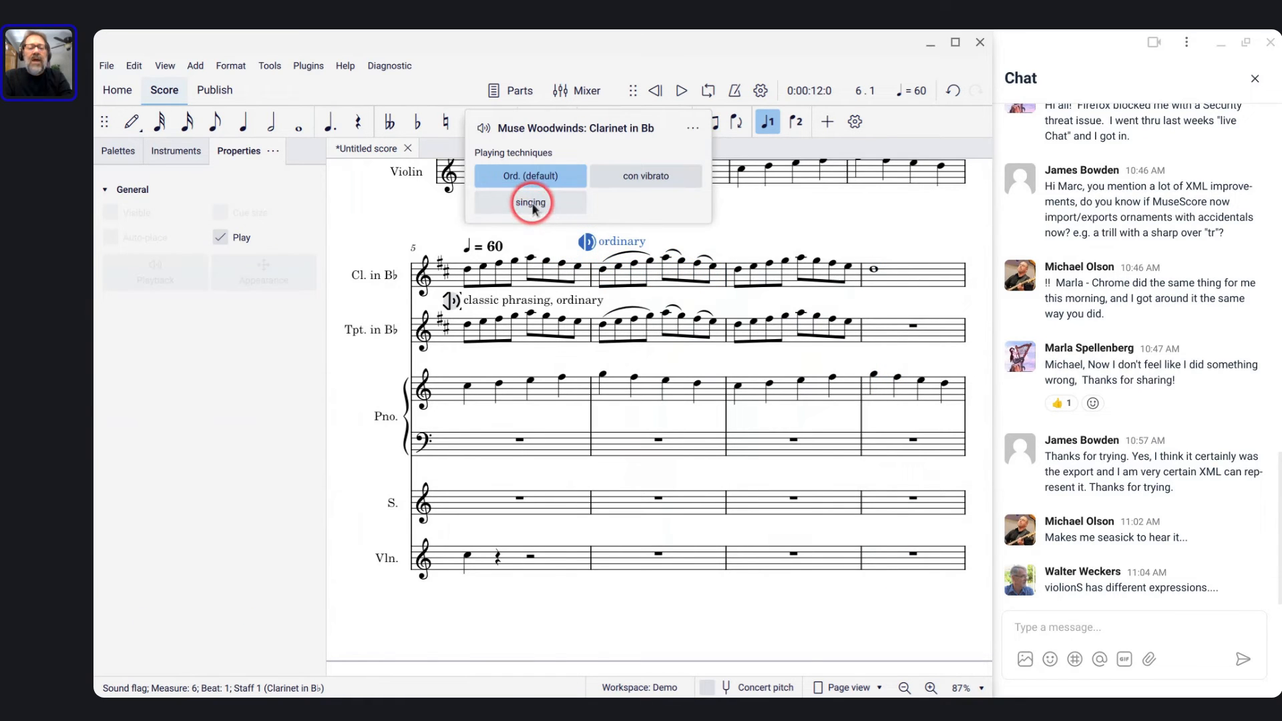
pyautogui.click(603, 292)
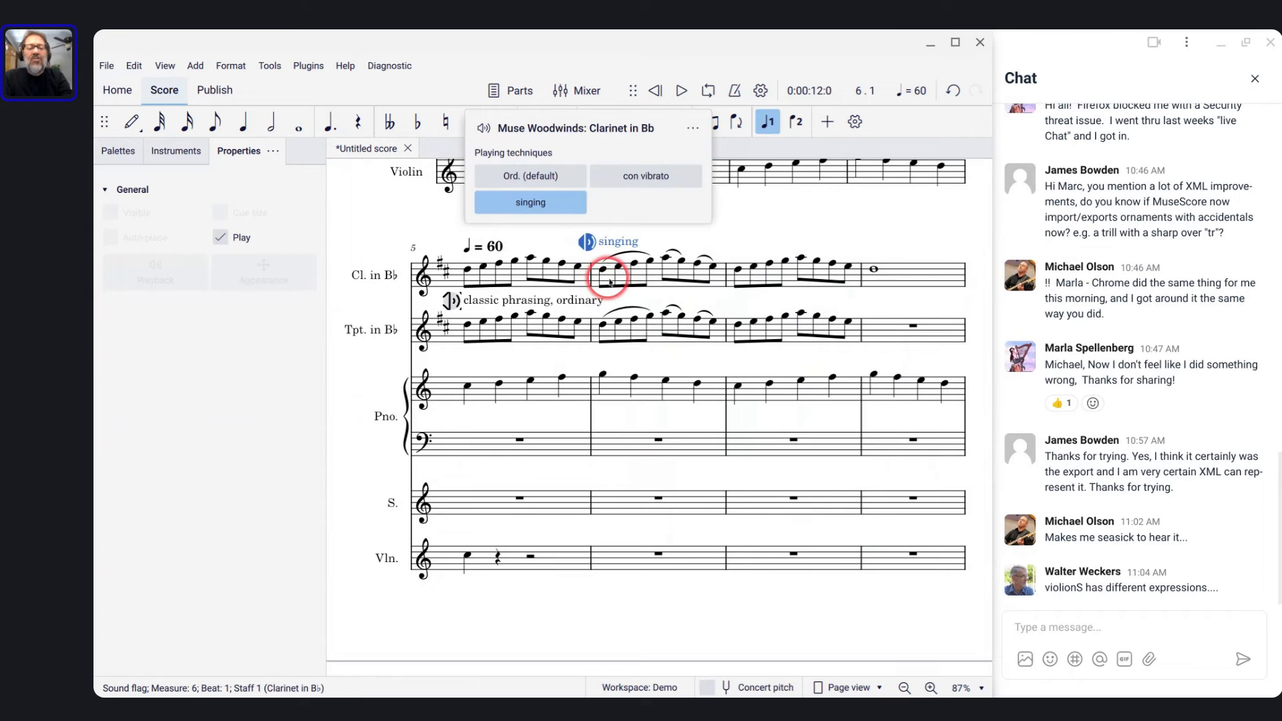
# Play back the clarinet from measure 6 into measure 7 with the singing technique
pyautogui.click(604, 286)
pyautogui.press('space')
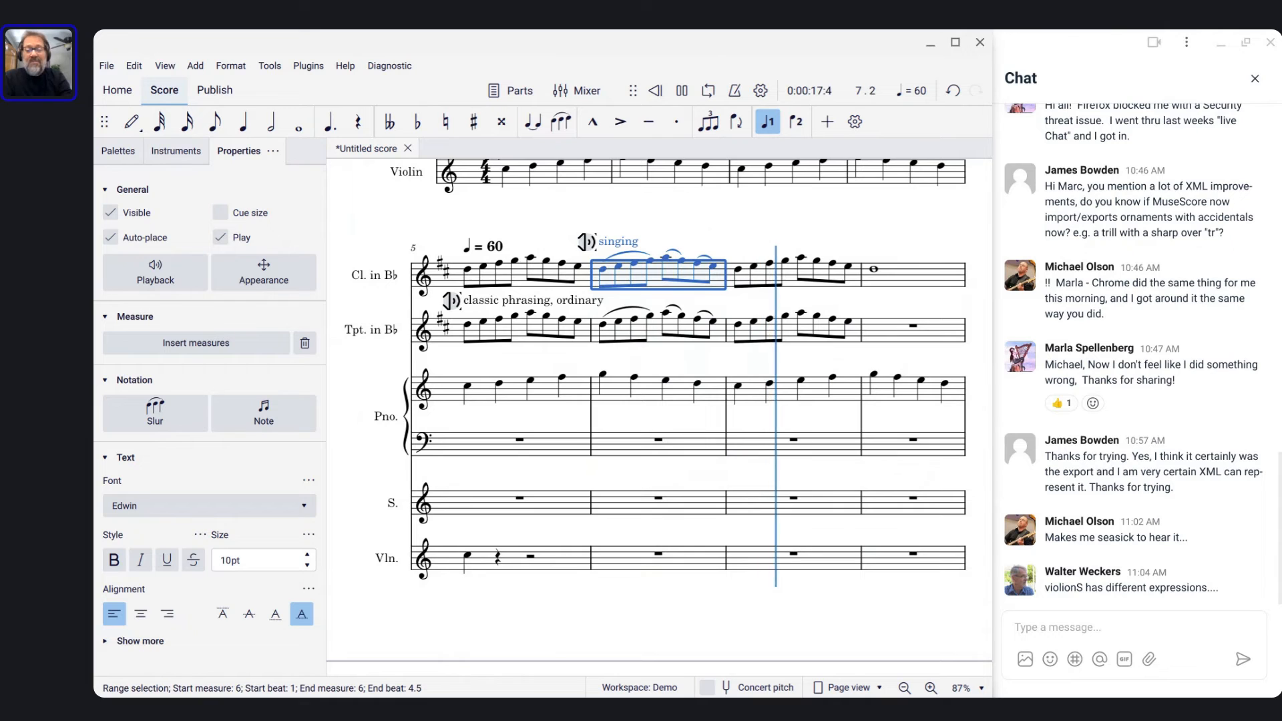
pyautogui.press('space')
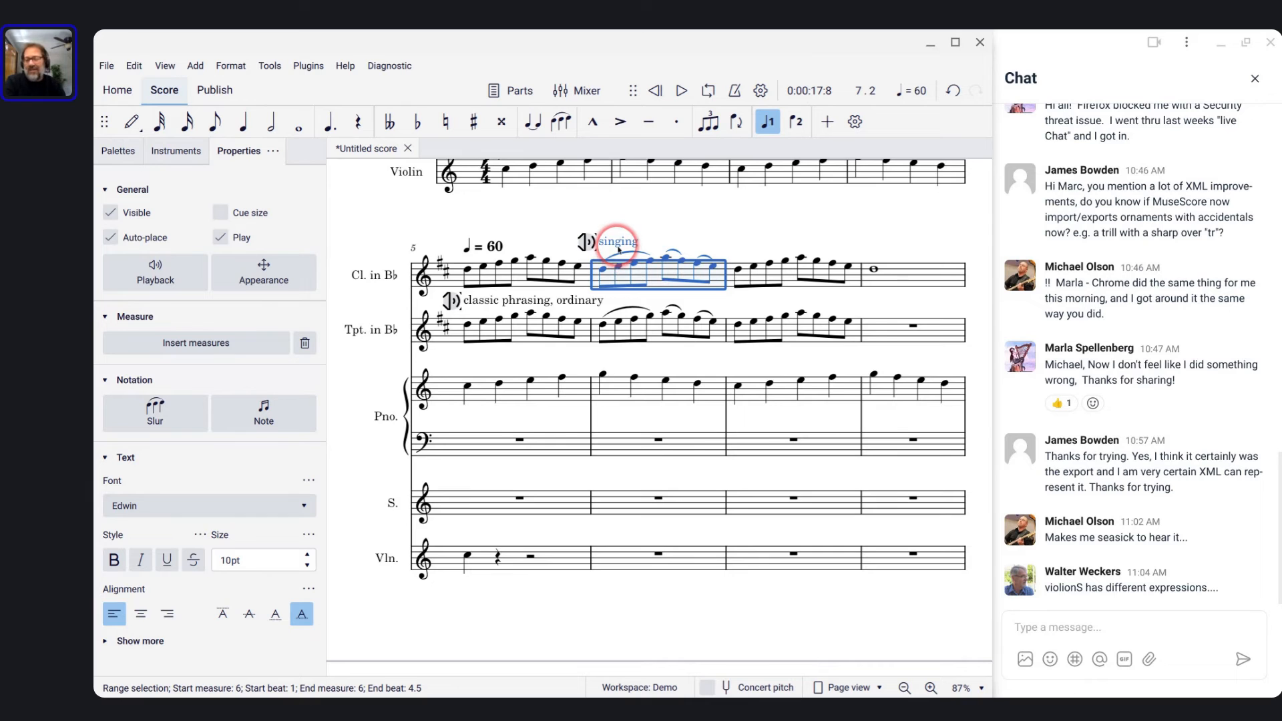
# Enter the quarter notes C, D, E, F, G, F, E, D, C on the soprano staff, starting at measure 5
pyautogui.scroll(1, 618, 249)
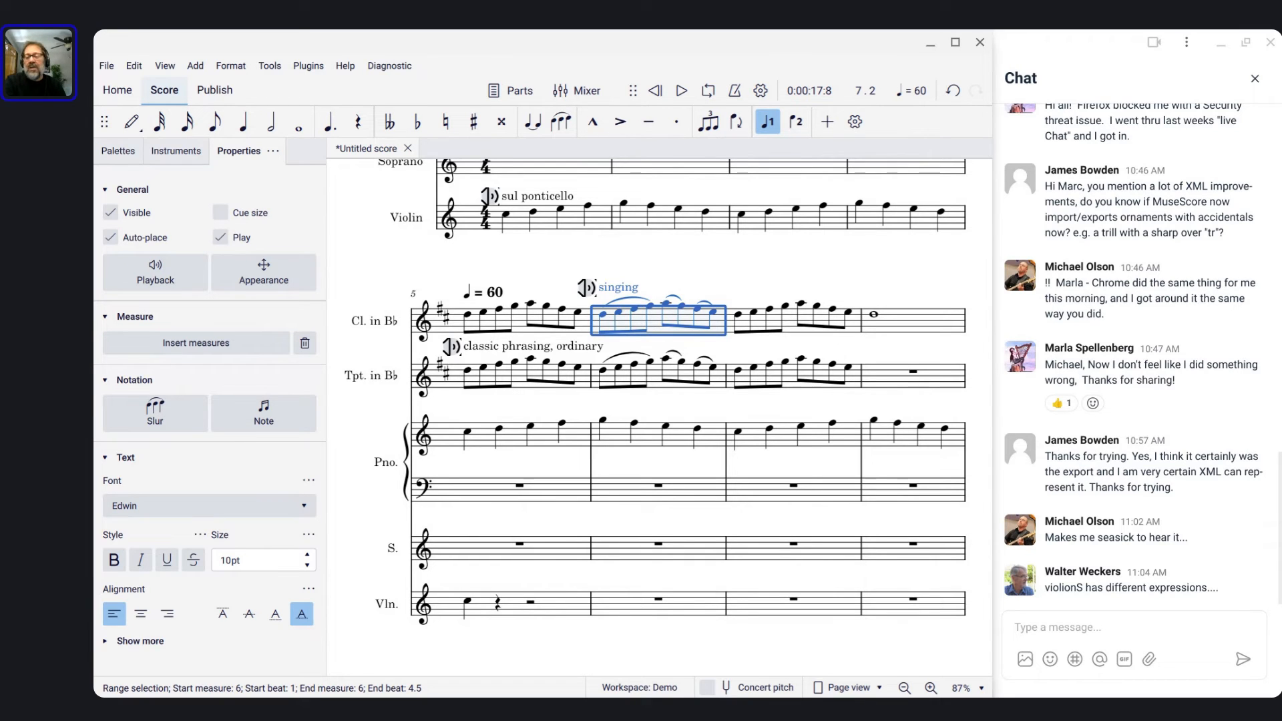
pyautogui.click(596, 290)
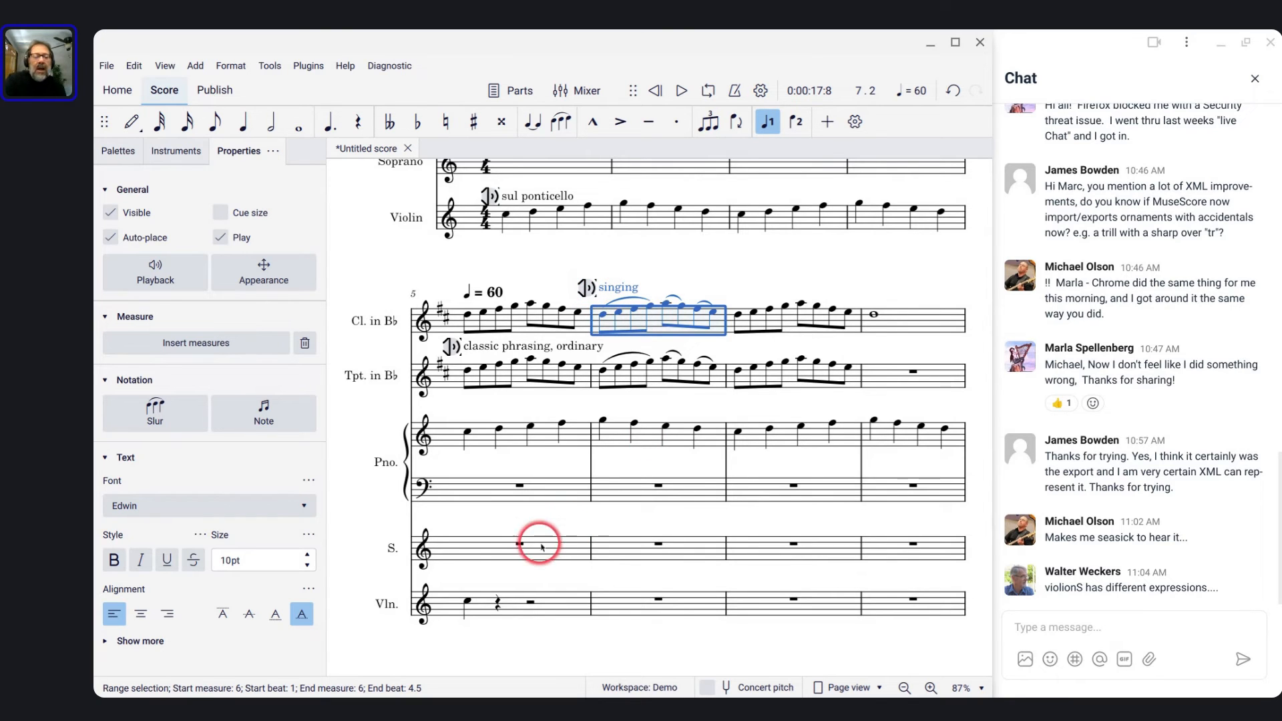
pyautogui.click(492, 546)
pyautogui.press('n')
pyautogui.press('c')
pyautogui.press('d')
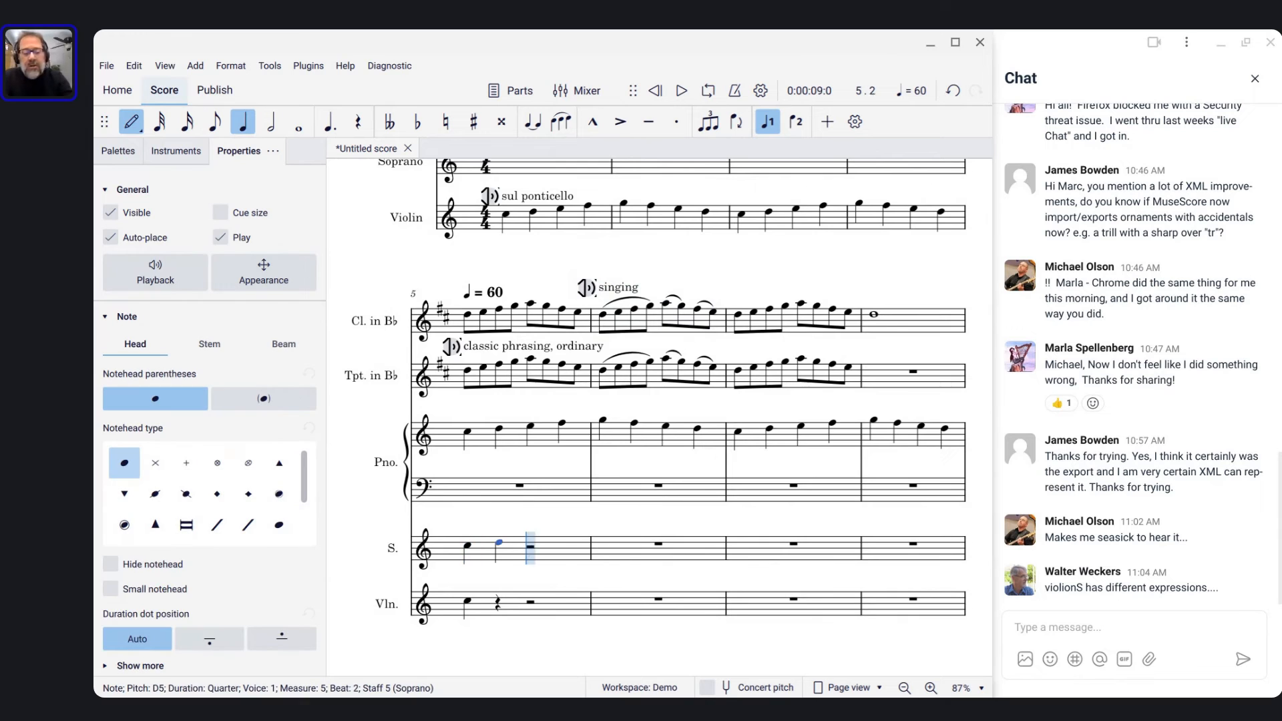
pyautogui.press('e')
pyautogui.press('f')
pyautogui.press('g')
pyautogui.press('f')
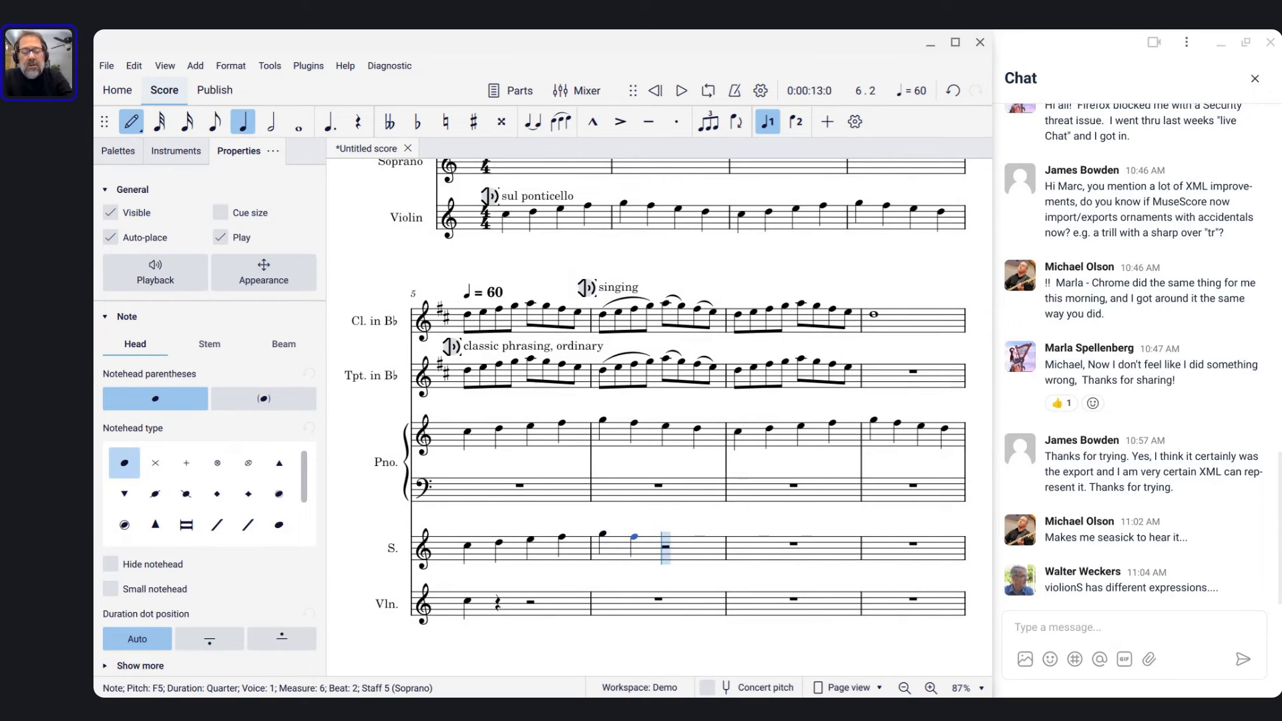
pyautogui.press('e')
pyautogui.press('d')
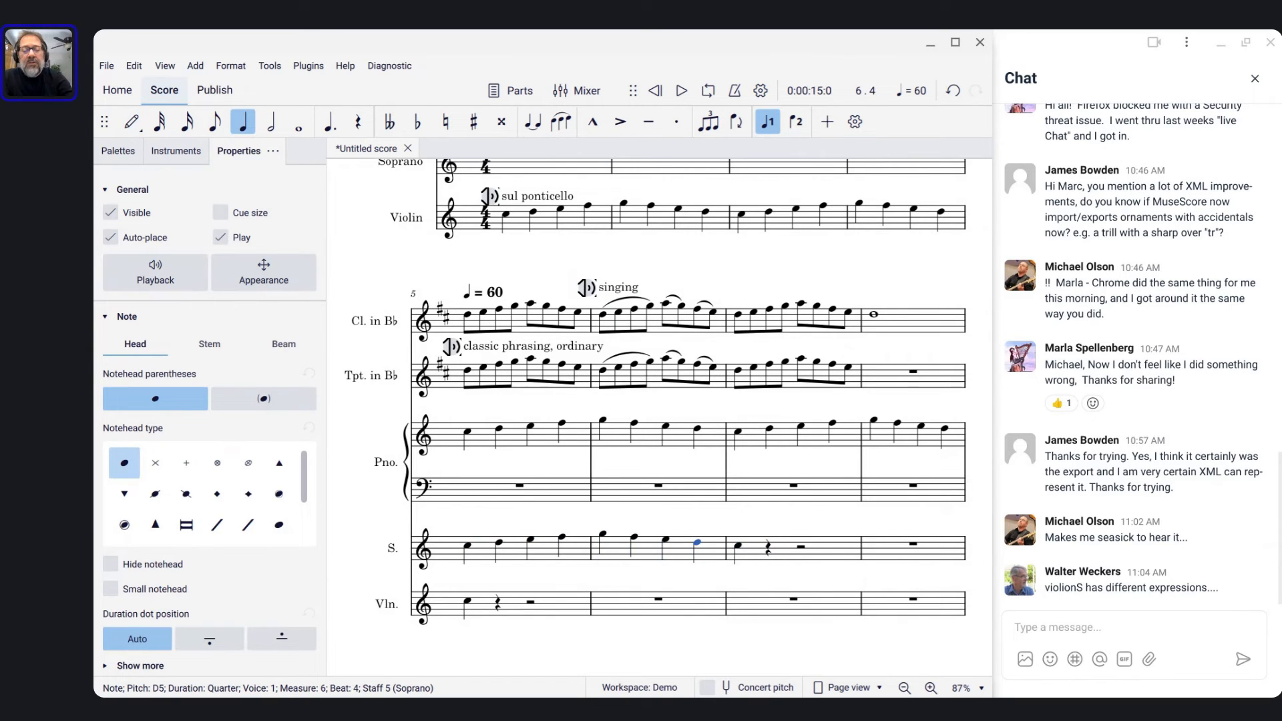
# Lower the soprano notes in measures 5 and 6 by an octave and select the first note of measure 5
pyautogui.hotkey('ctrl', 'shift', 'Left')
pyautogui.hotkey('ctrl', 'shift', 'Left')
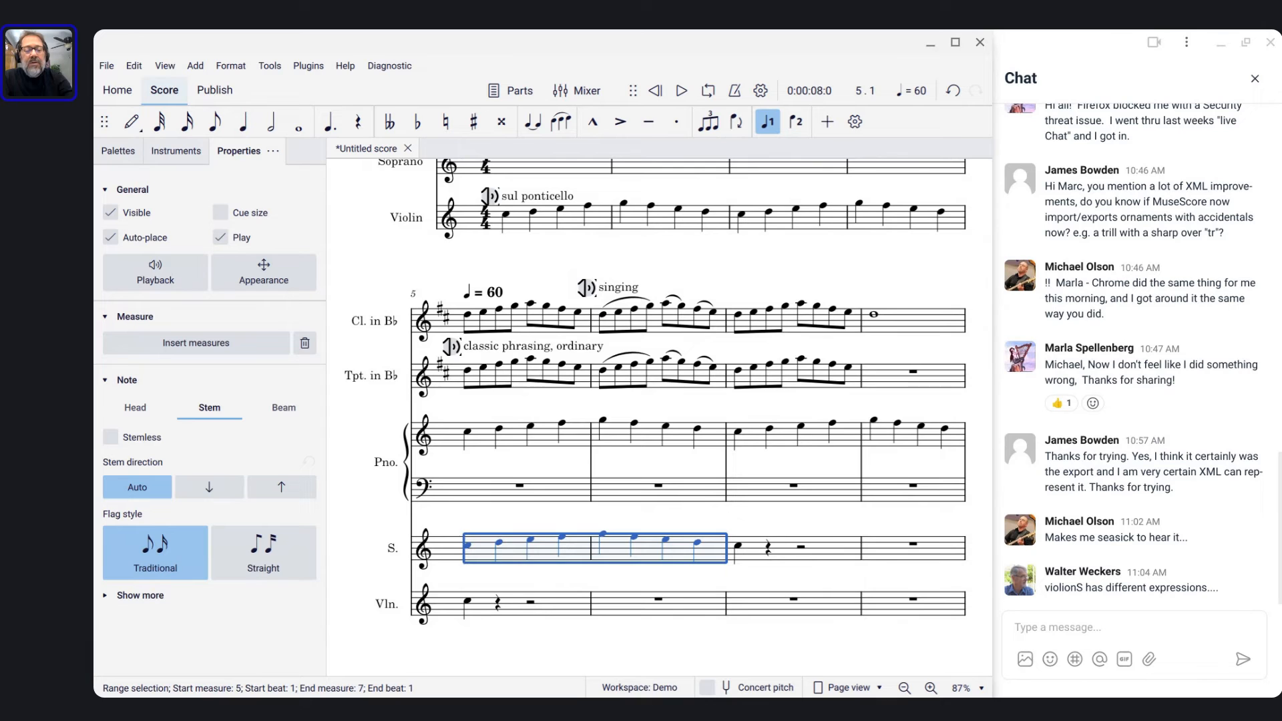
pyautogui.click(470, 567)
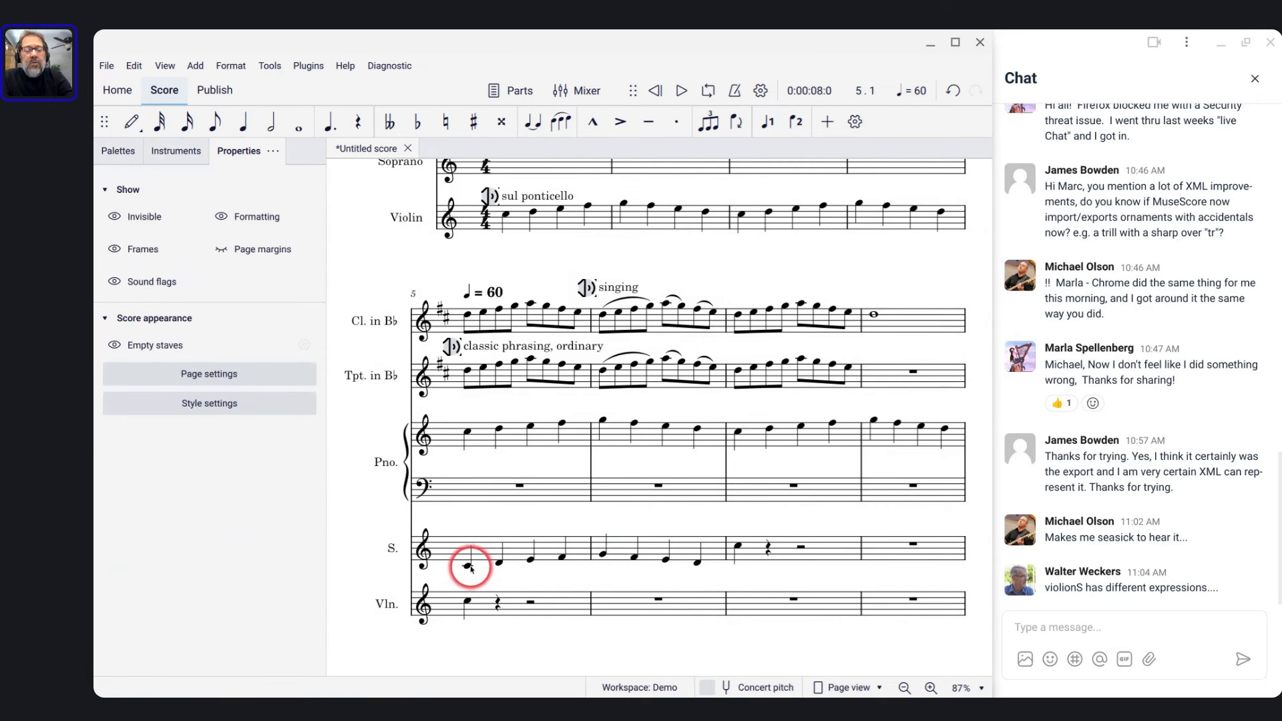
pyautogui.click(467, 566)
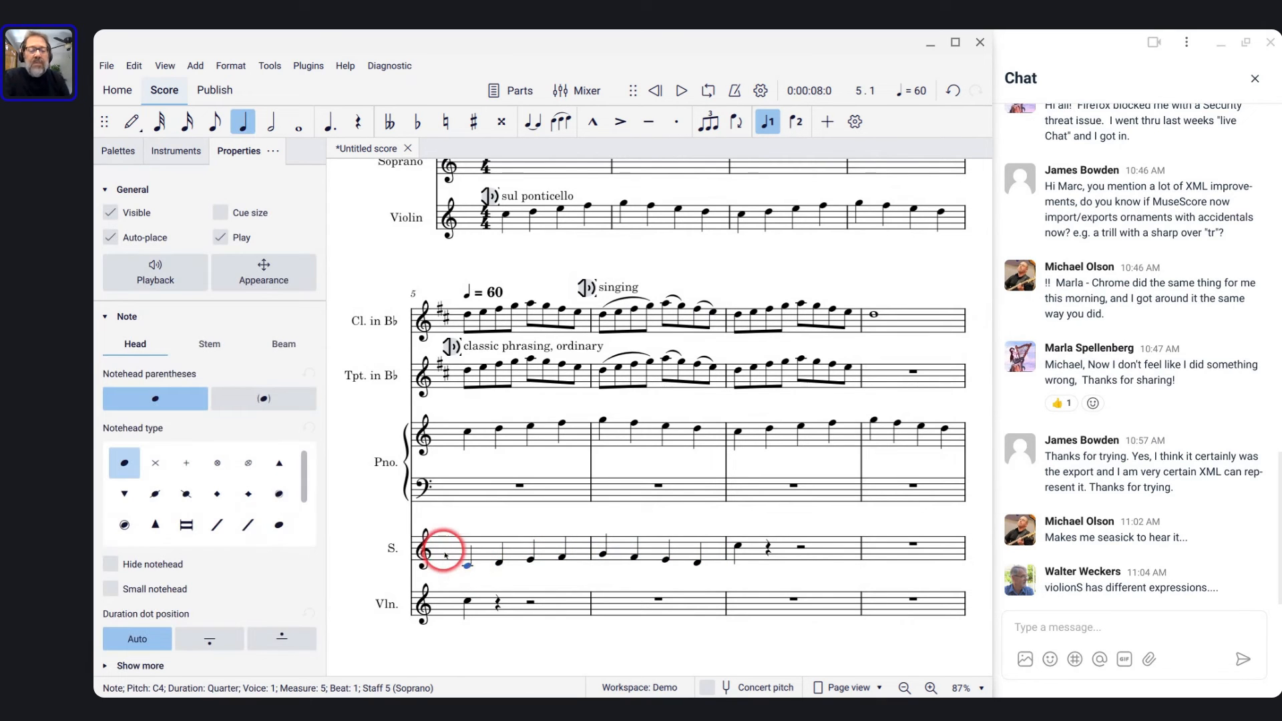
# Select soprano measure 5 and play back the line through measures 5 and 6
pyautogui.hotkey('ctrl', 'shift', 'Right')
pyautogui.press('space')
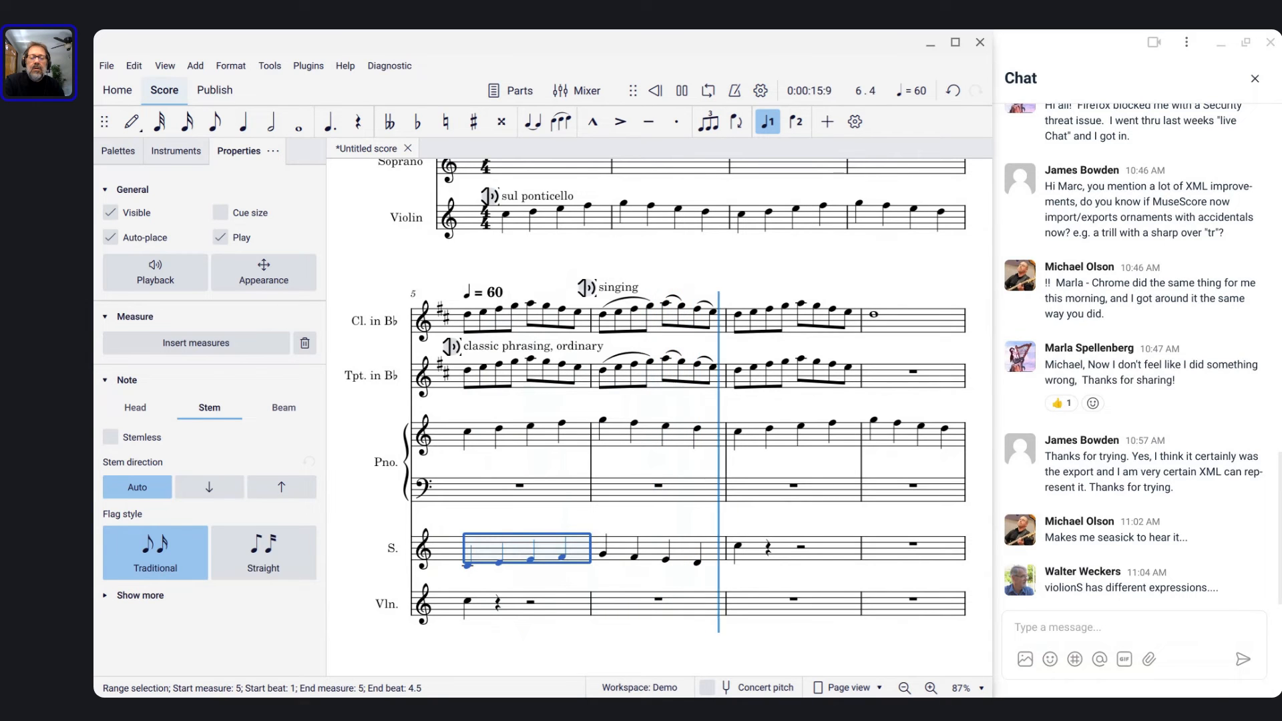
pyautogui.press('space')
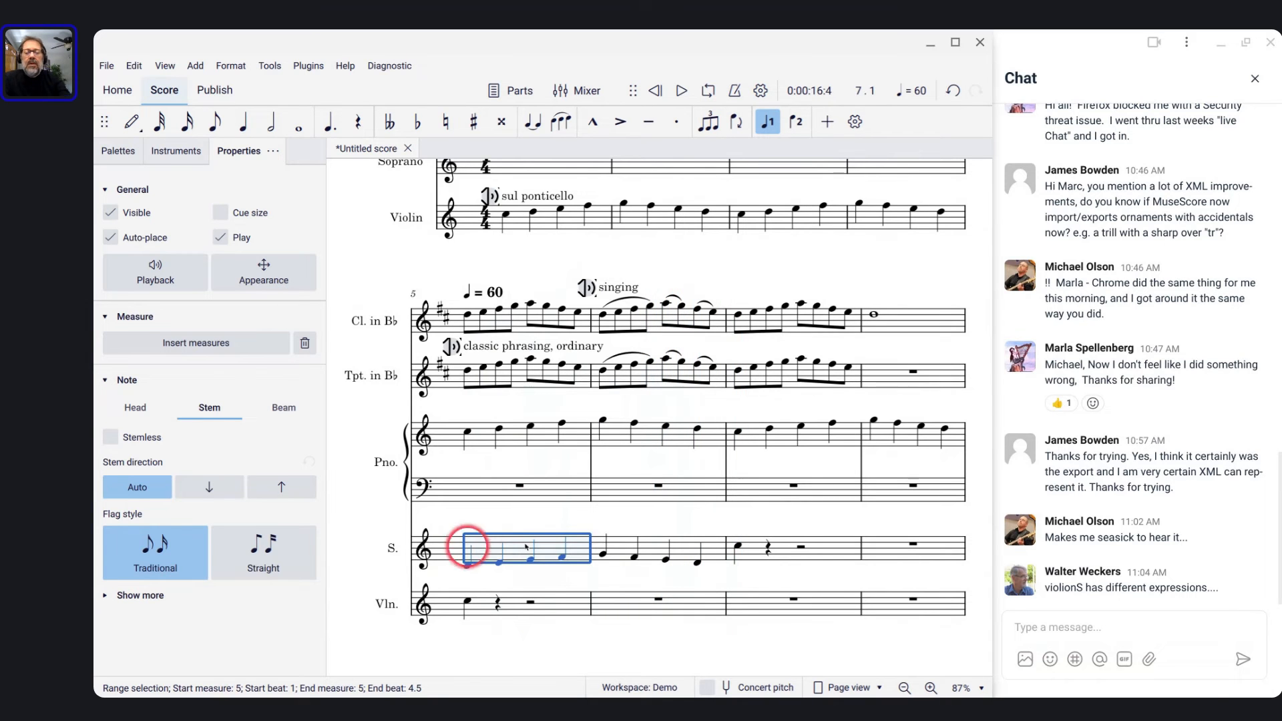
# Lower the soprano's quarter note in measure 7 by an octave and select soprano measure 5
pyautogui.click(738, 548)
pyautogui.hotkey('ctrl', 'Down')
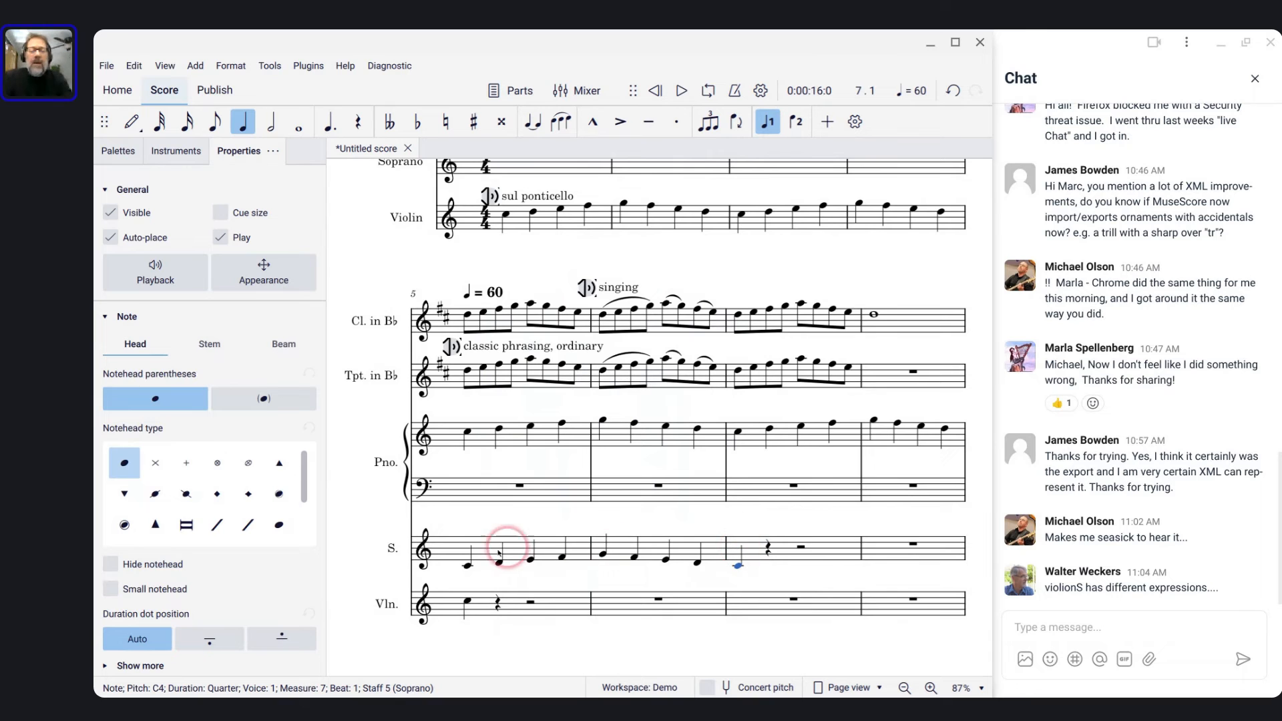
pyautogui.click(483, 553)
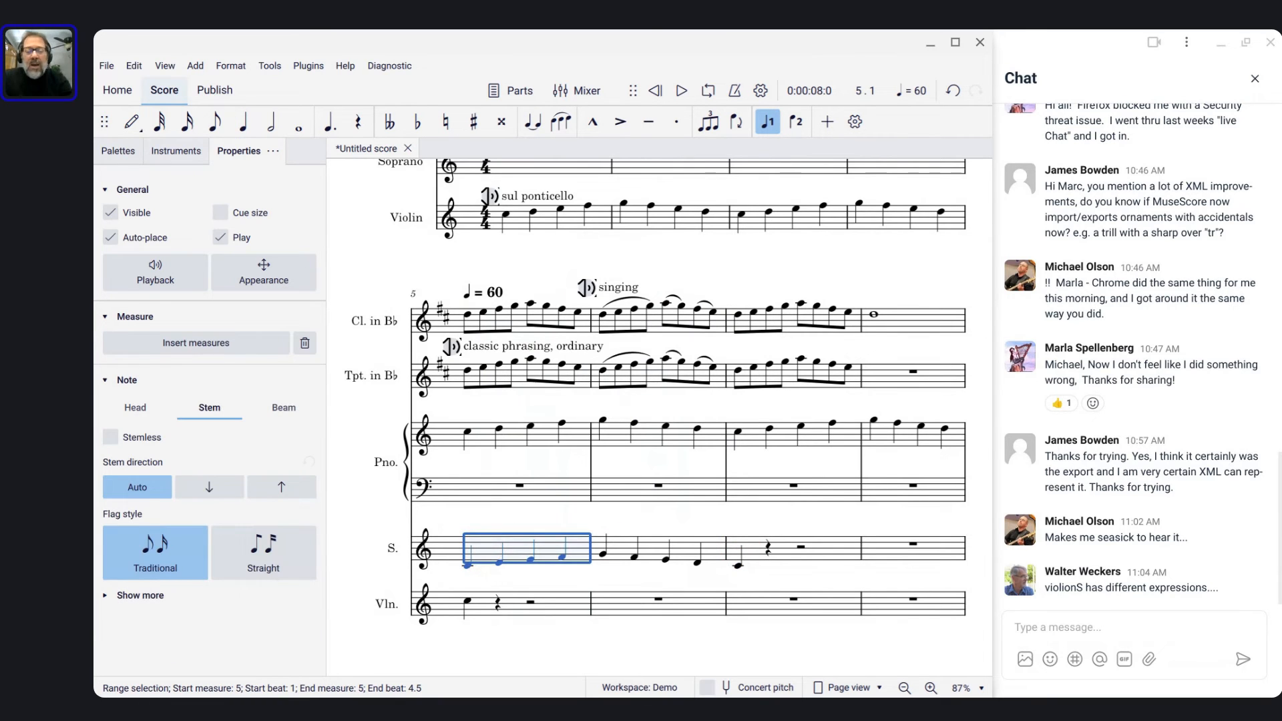
# Raise the Soprano channel's volume to 12 in the mixer and play back the line from measure 5
pyautogui.press('F10')
pyautogui.click(501, 520)
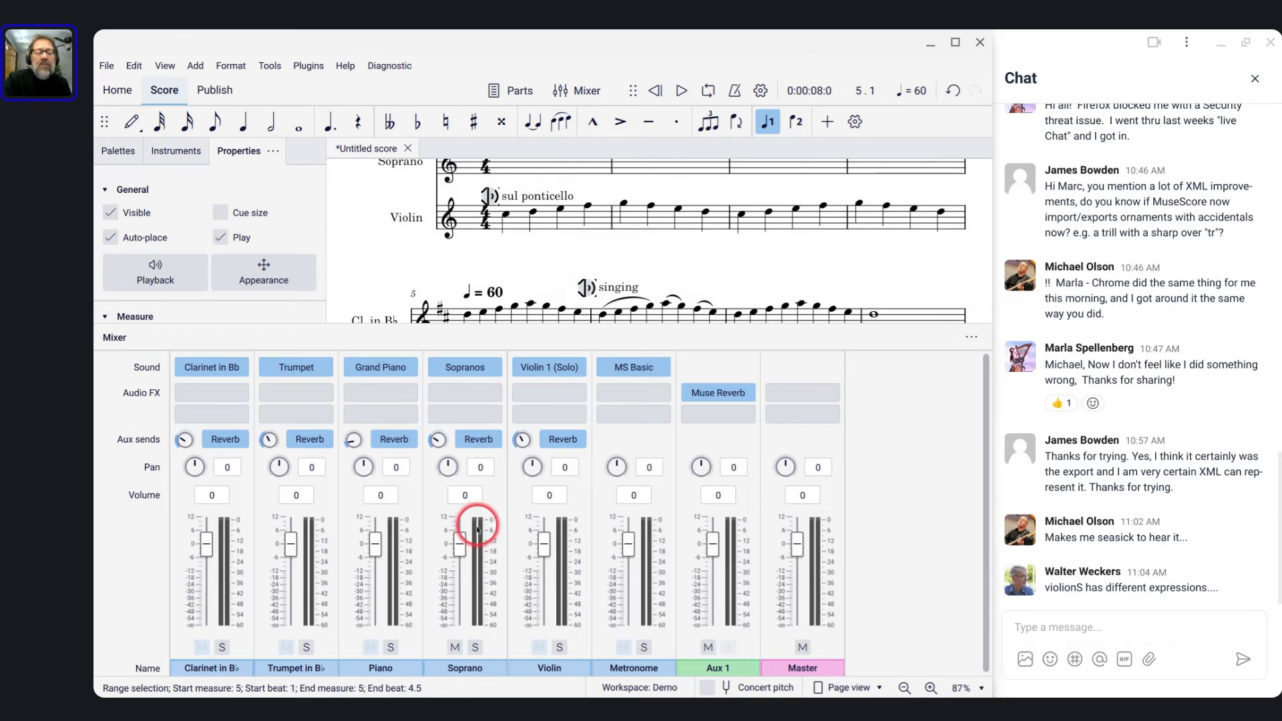
pyautogui.moveTo(462, 547); pyautogui.dragTo(461, 502)
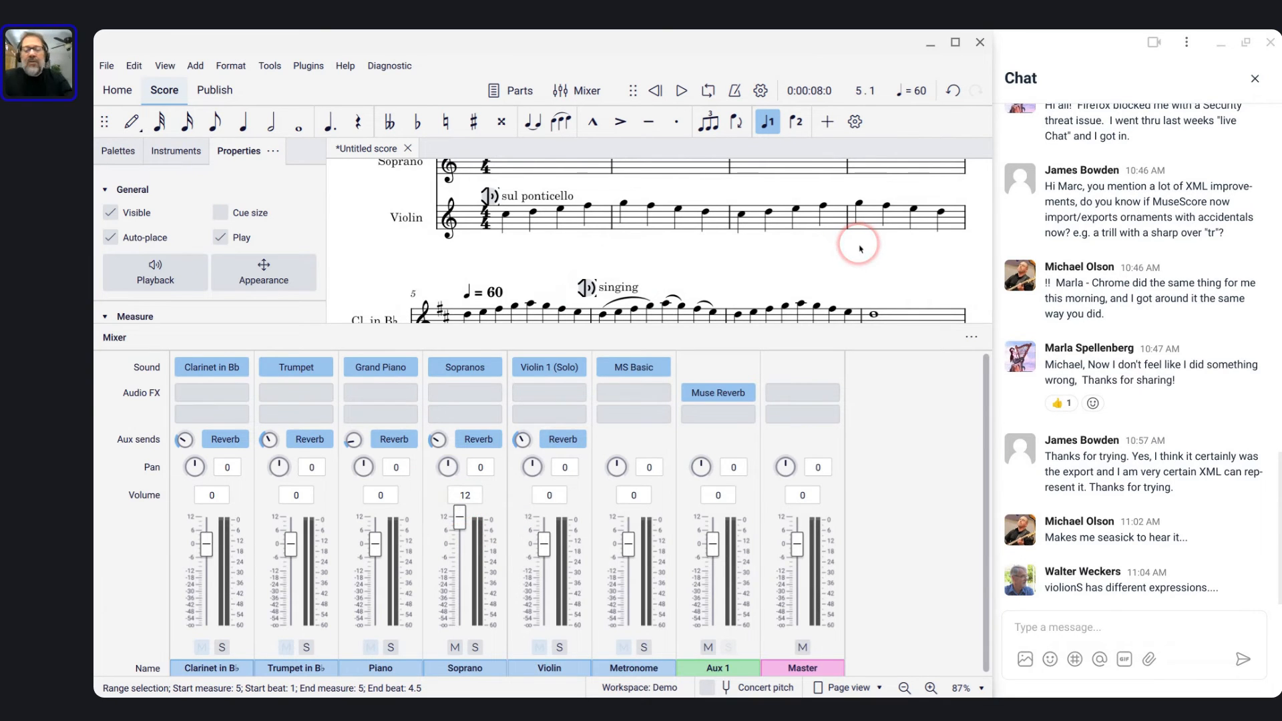
pyautogui.press('F10')
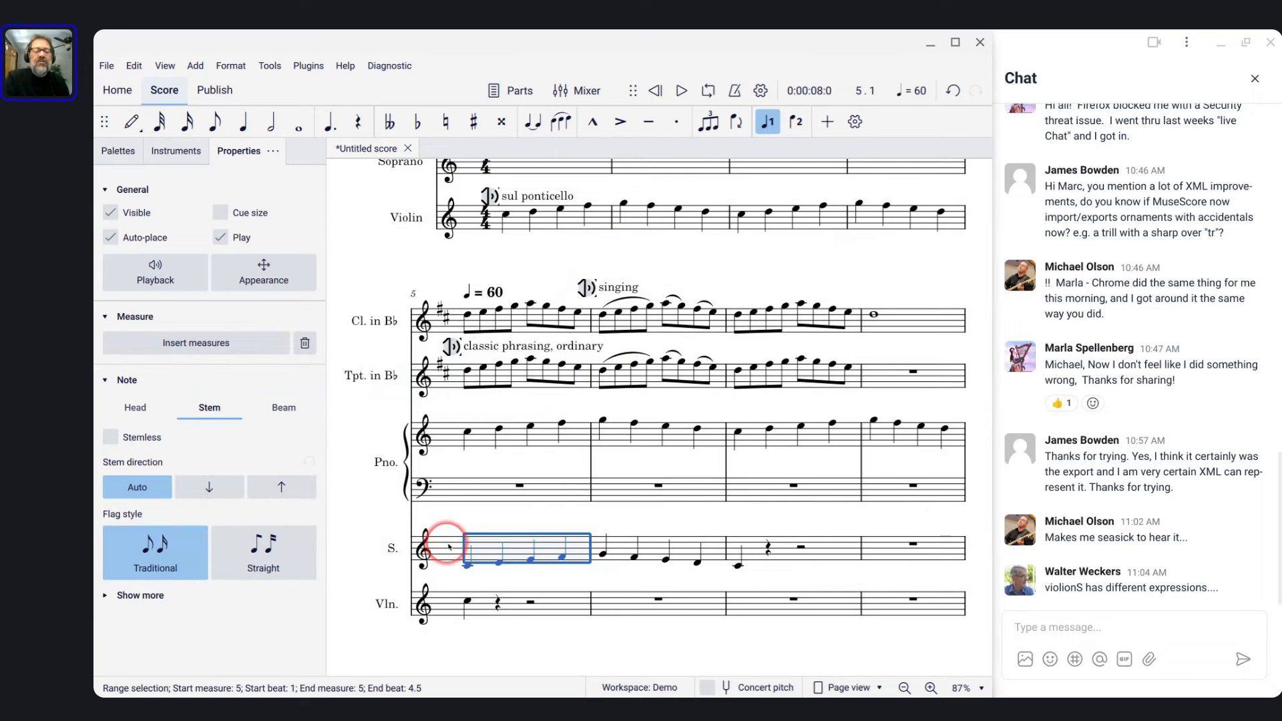
pyautogui.press('space')
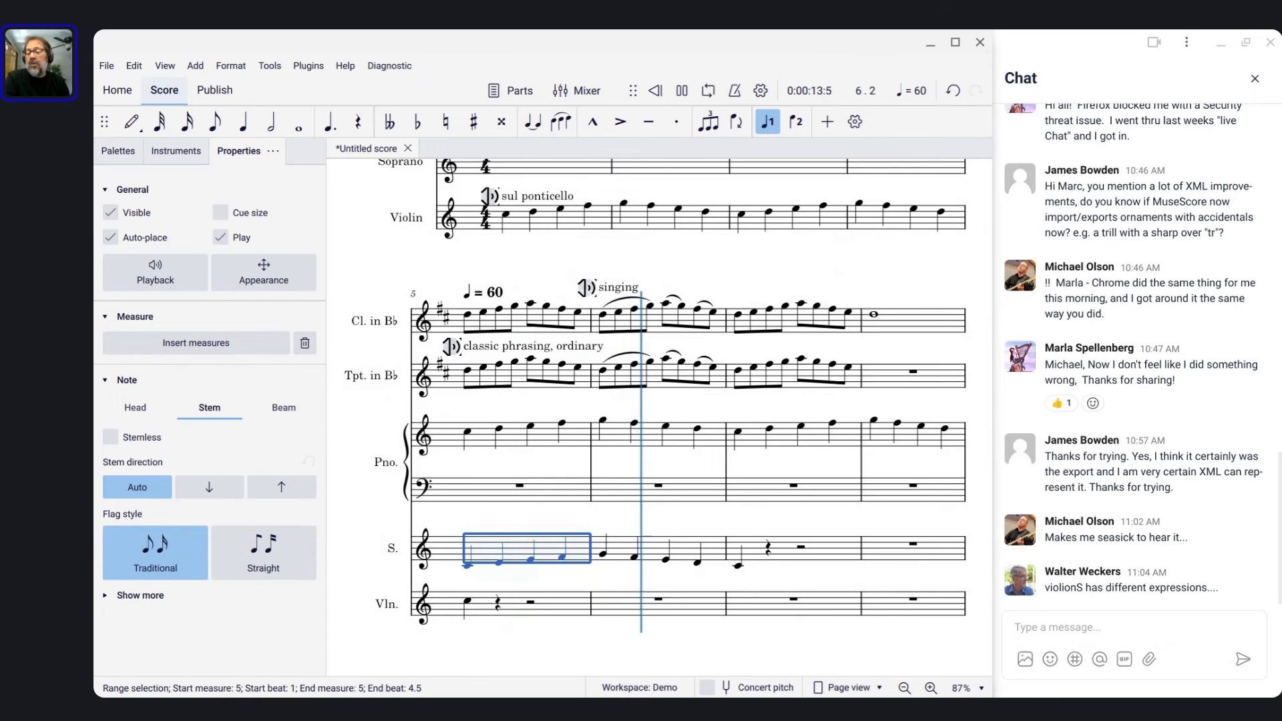
pyautogui.press('space')
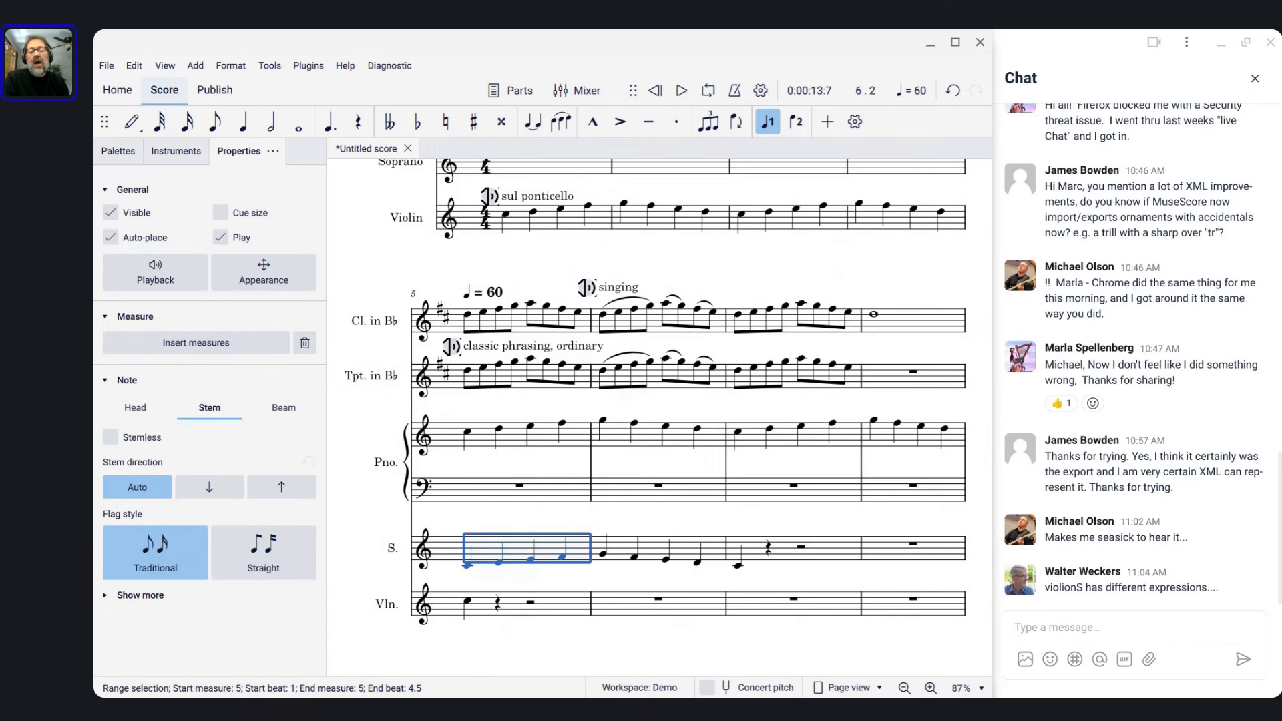
# Add staff text on the soprano's first note in measure 5 and set its sound flag to Ooh
pyautogui.click(468, 566)
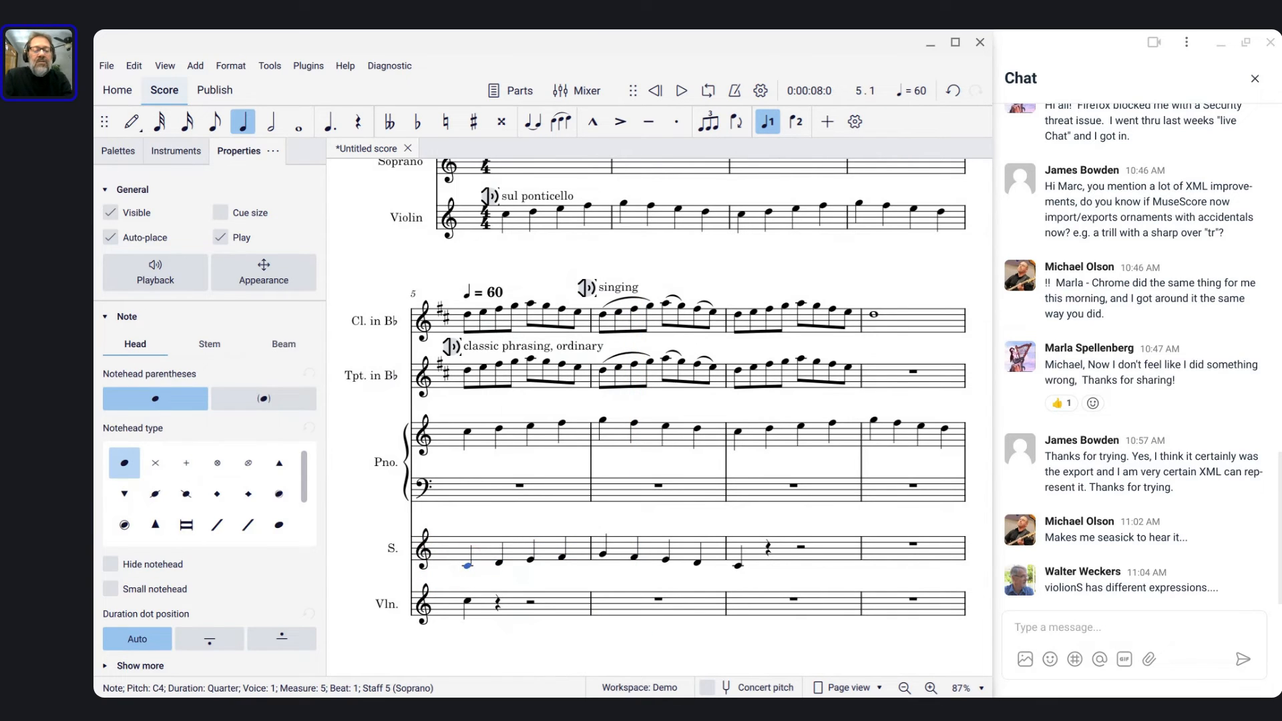
pyautogui.hotkey('ctrl', 't')
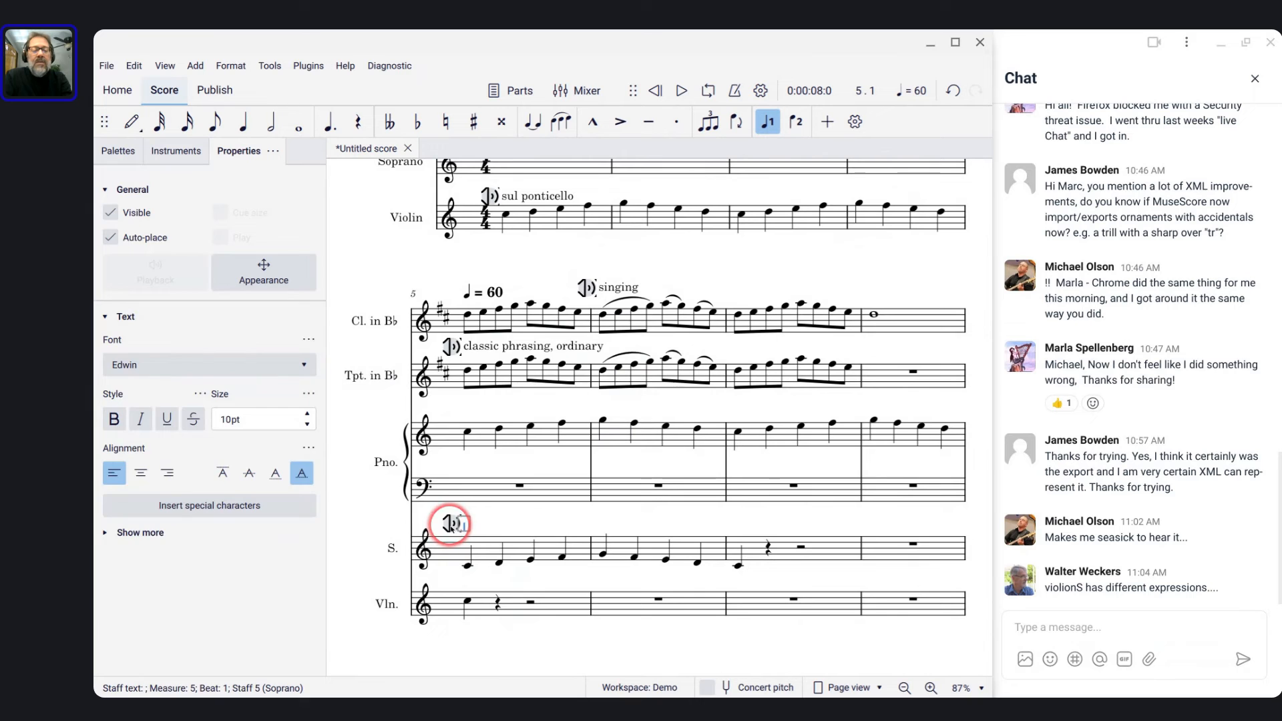
pyautogui.click(451, 524)
pyautogui.click(494, 415)
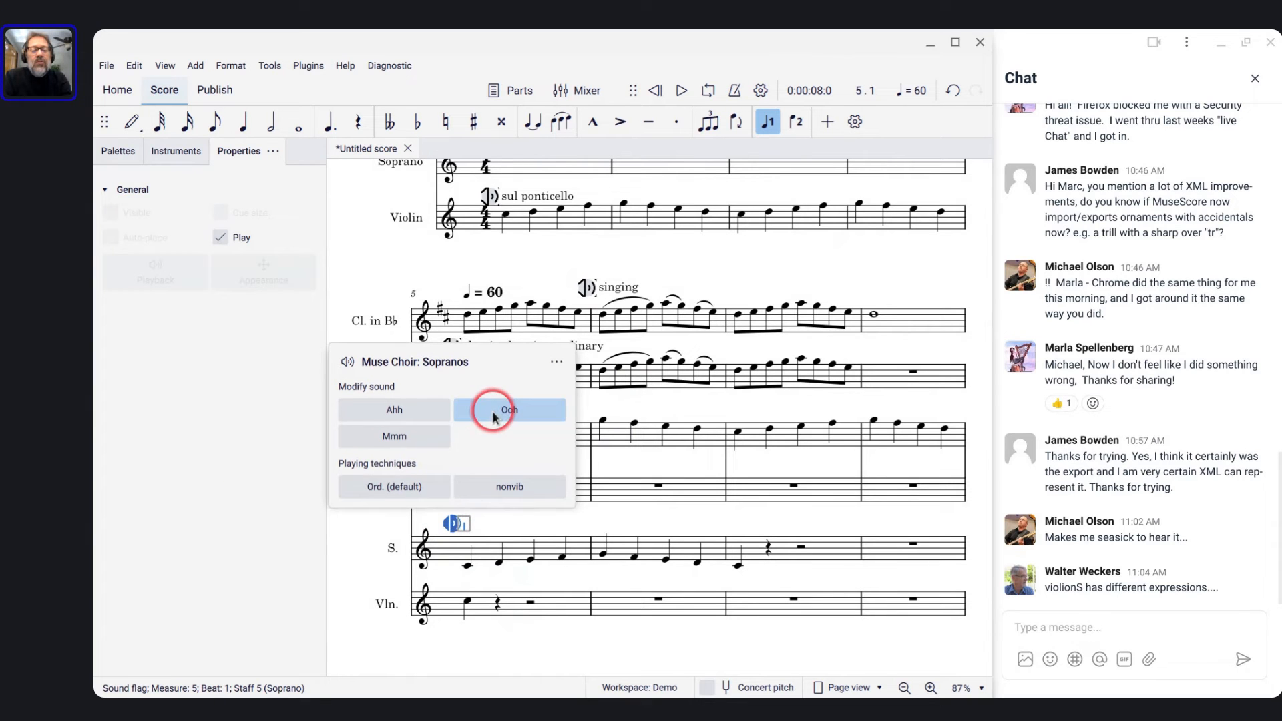
# Play back the soprano line from measure 5 into measure 6 with the Ooh sound
pyautogui.click(467, 548)
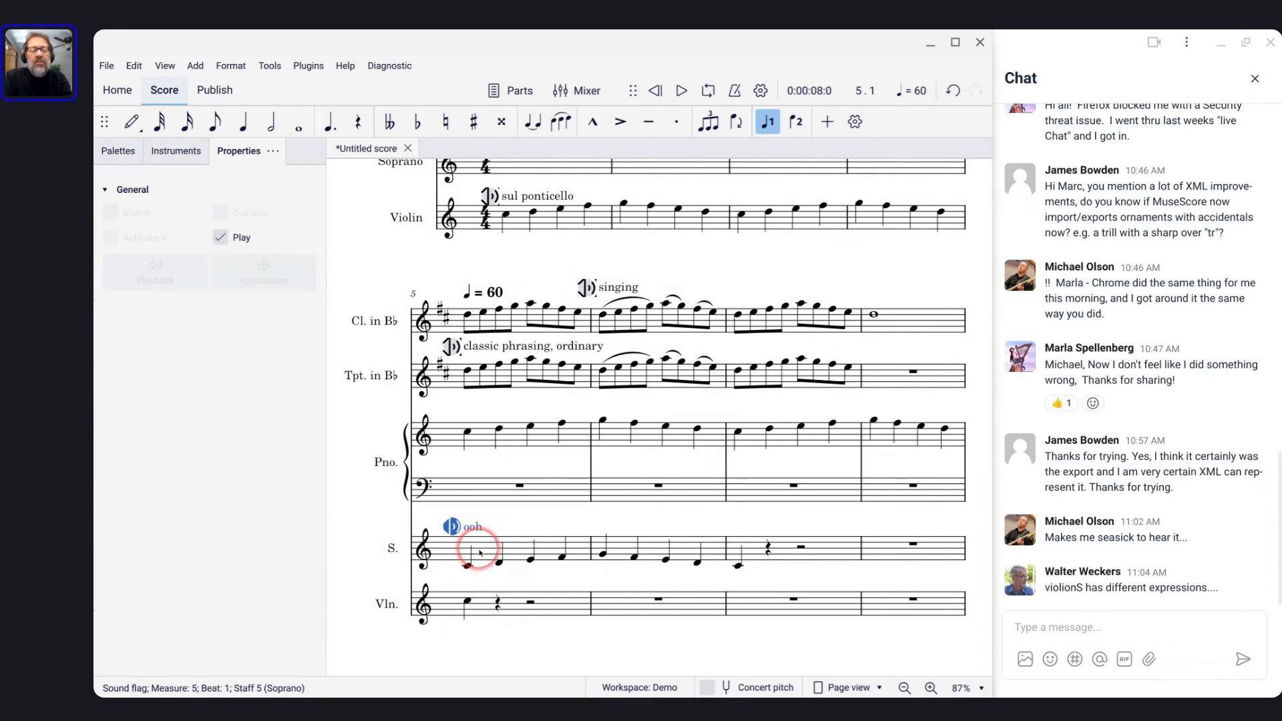
pyautogui.press('space')
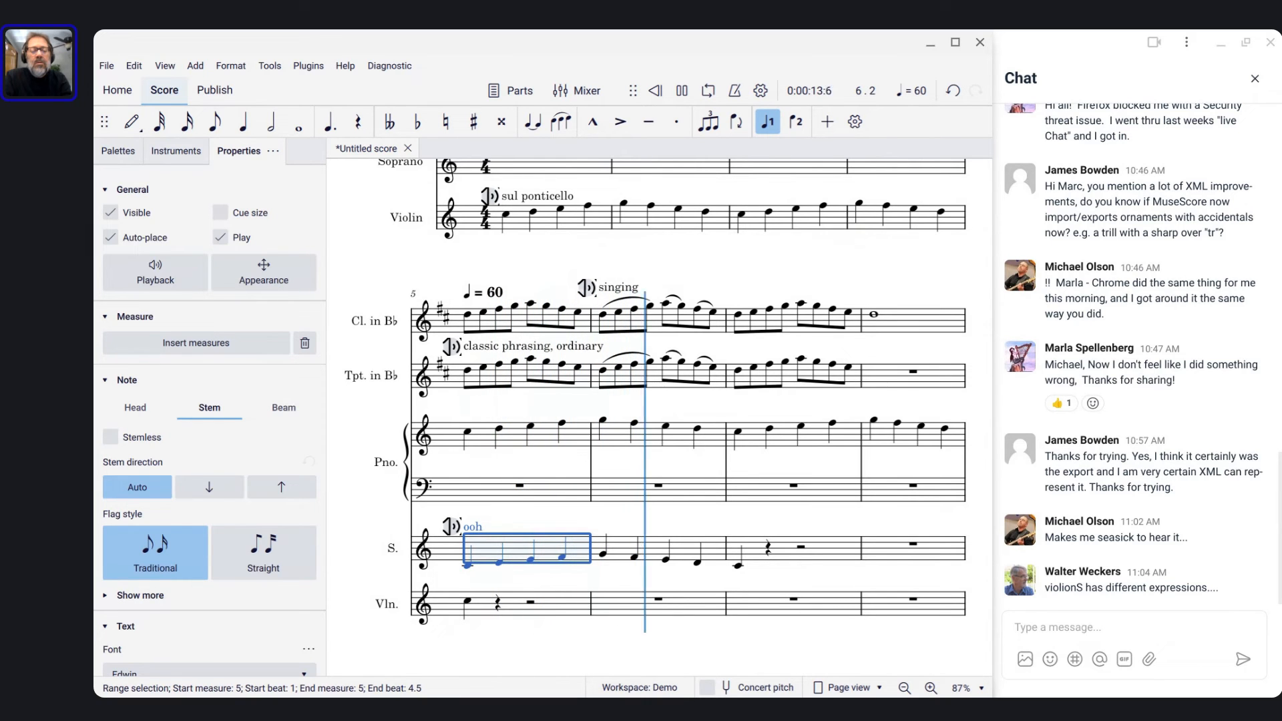
pyautogui.press('space')
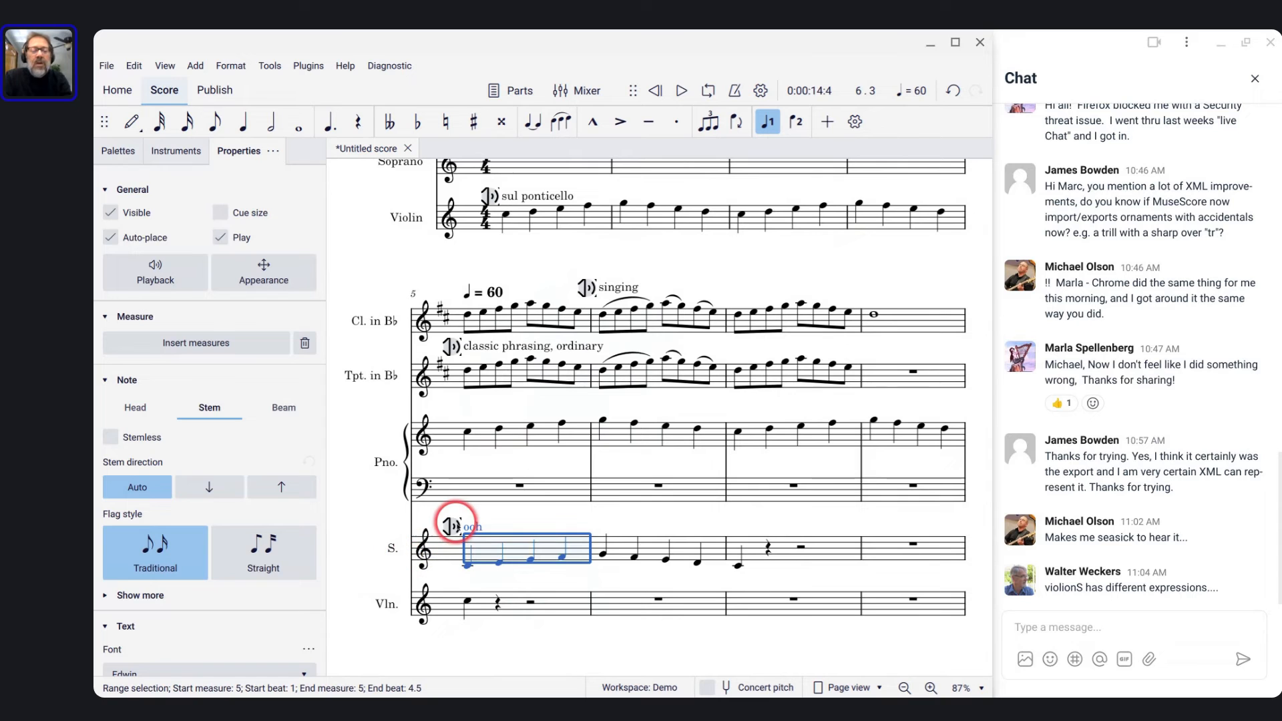
# Change the soprano's sound flag to Mmm and play back the line from measure 5
pyautogui.click(451, 526)
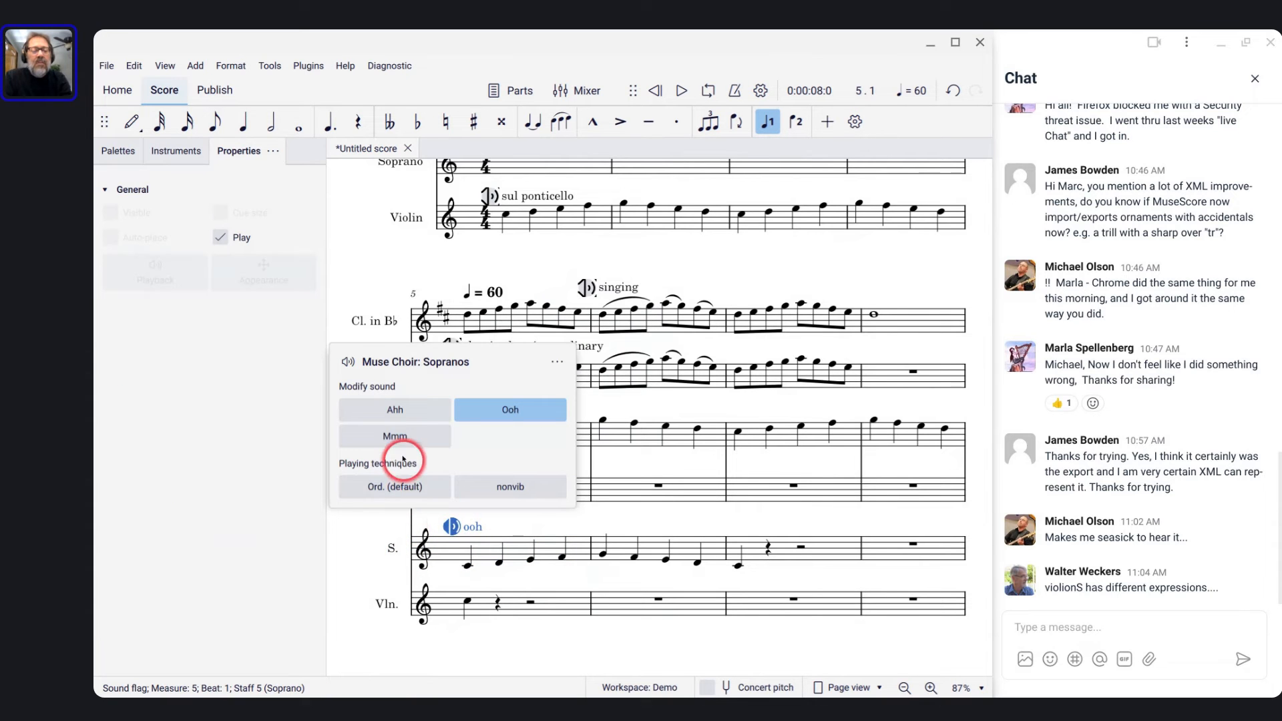
pyautogui.click(393, 440)
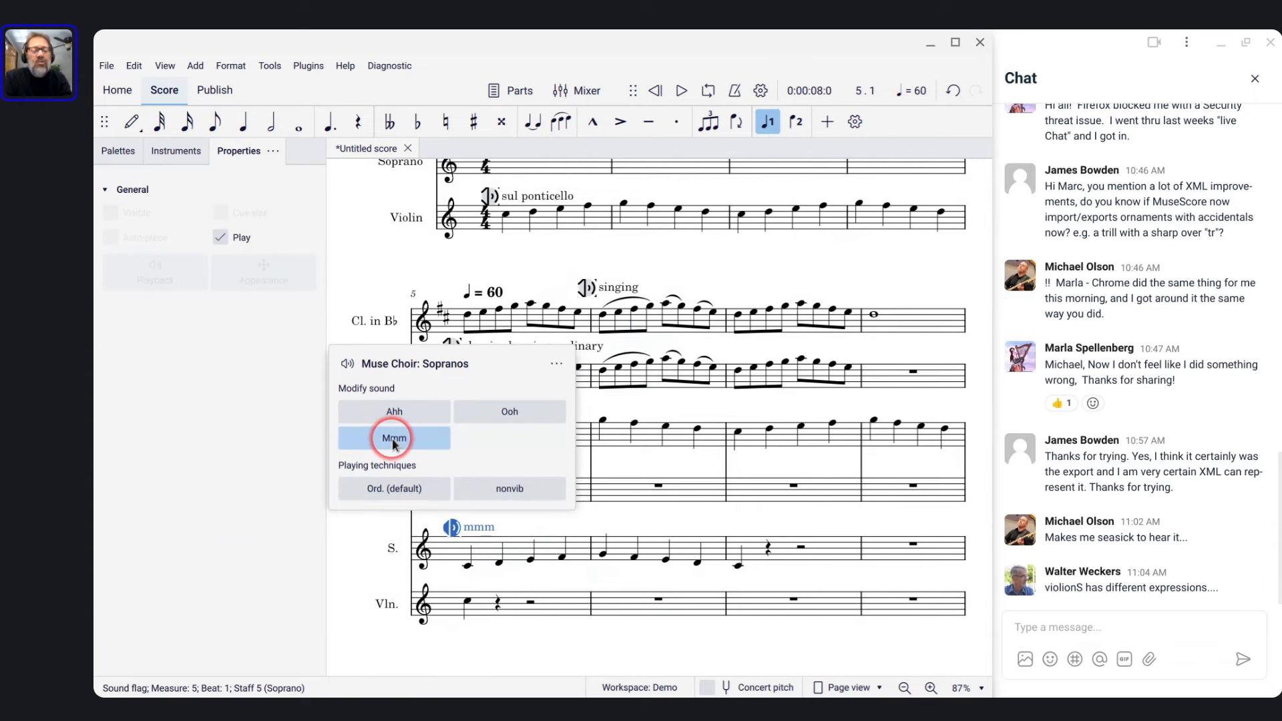
pyautogui.click(483, 549)
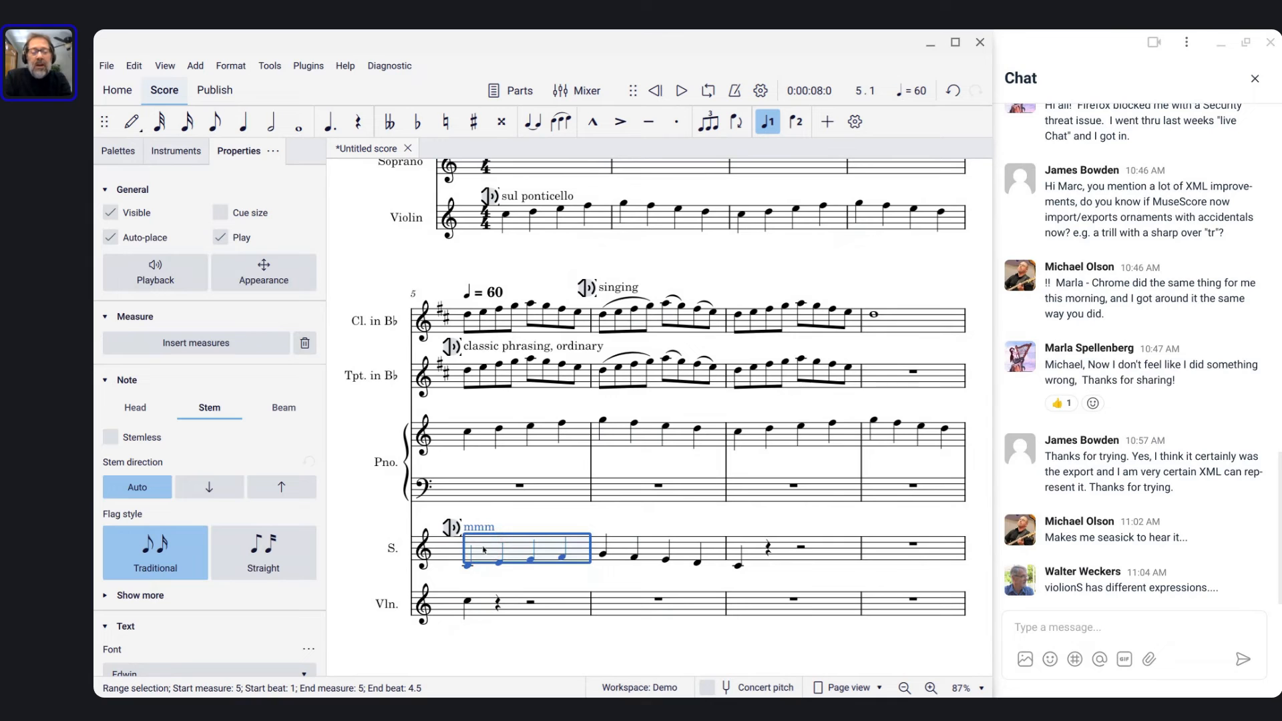
pyautogui.press('space')
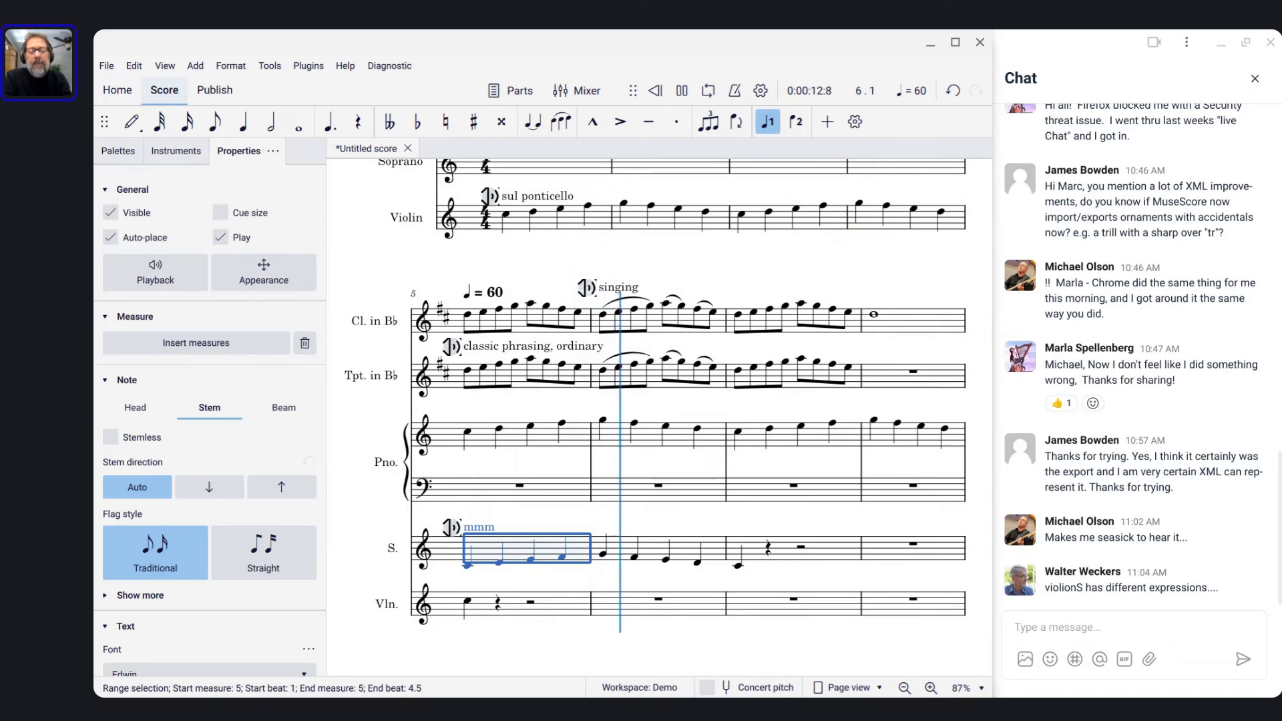
pyautogui.press('space')
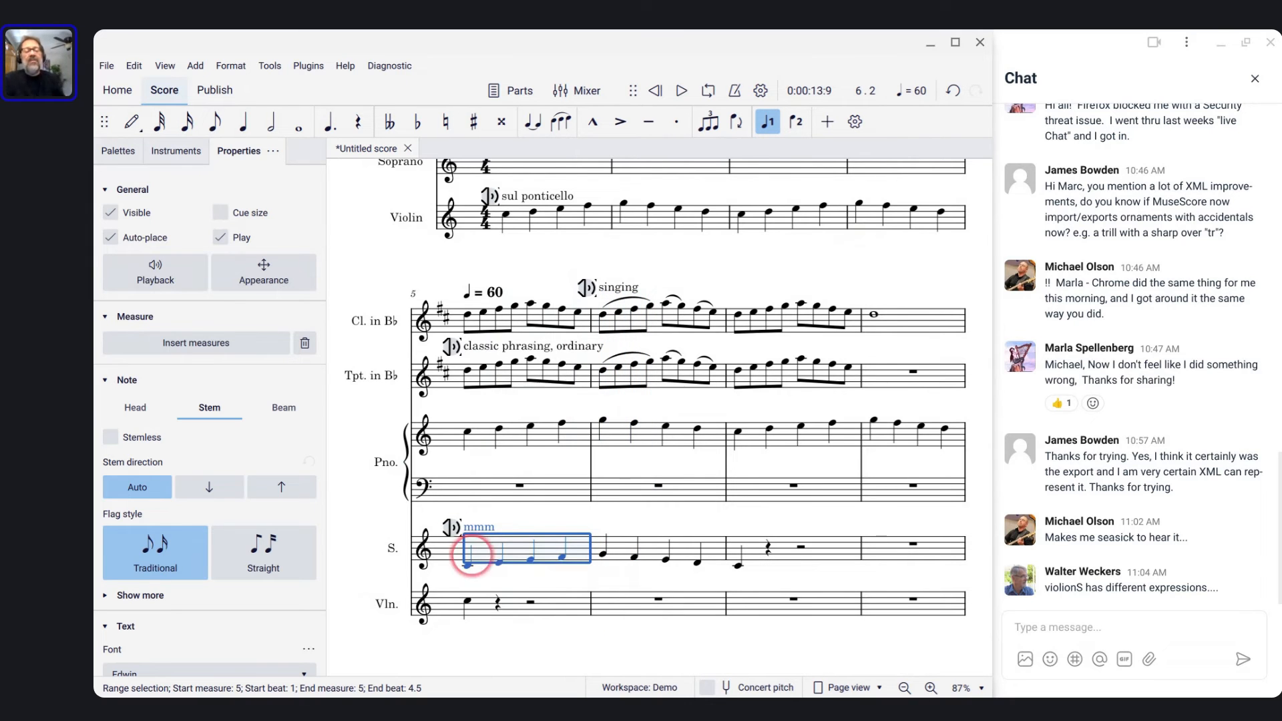
# Set the soprano's sound flag in measure 5 to Ahh with the nonvib playing technique
pyautogui.click(451, 528)
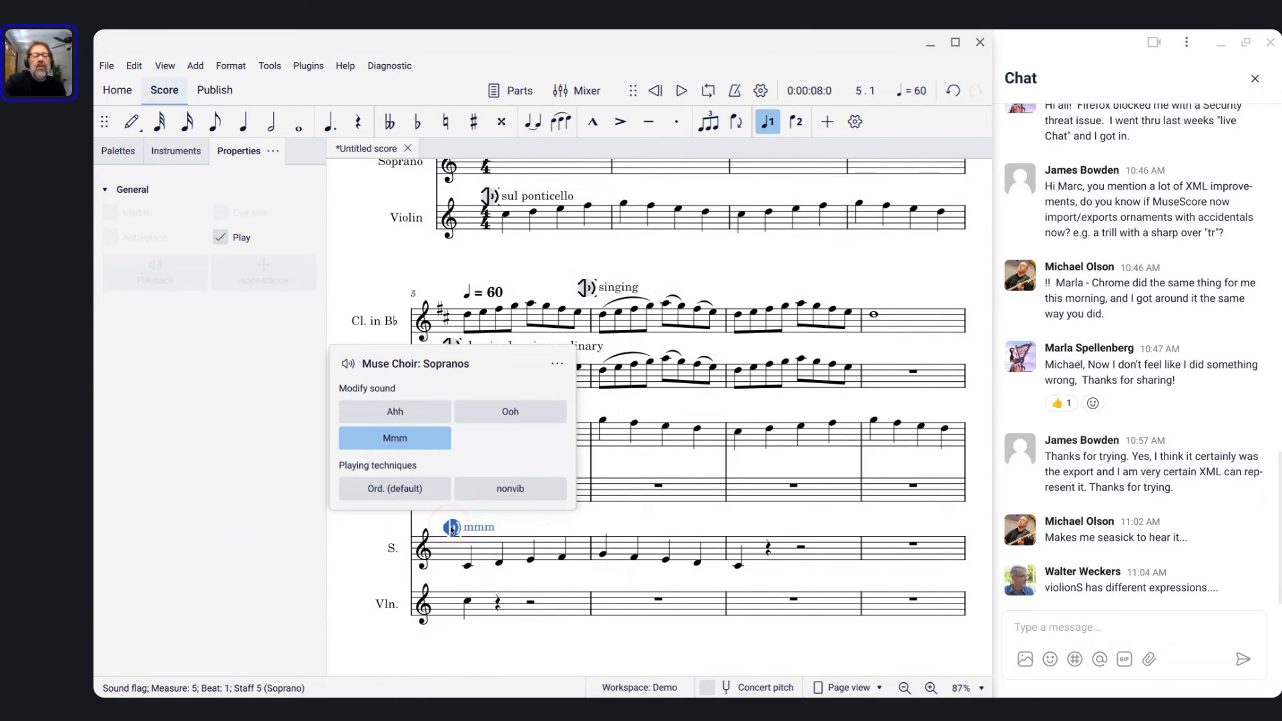
pyautogui.click(497, 491)
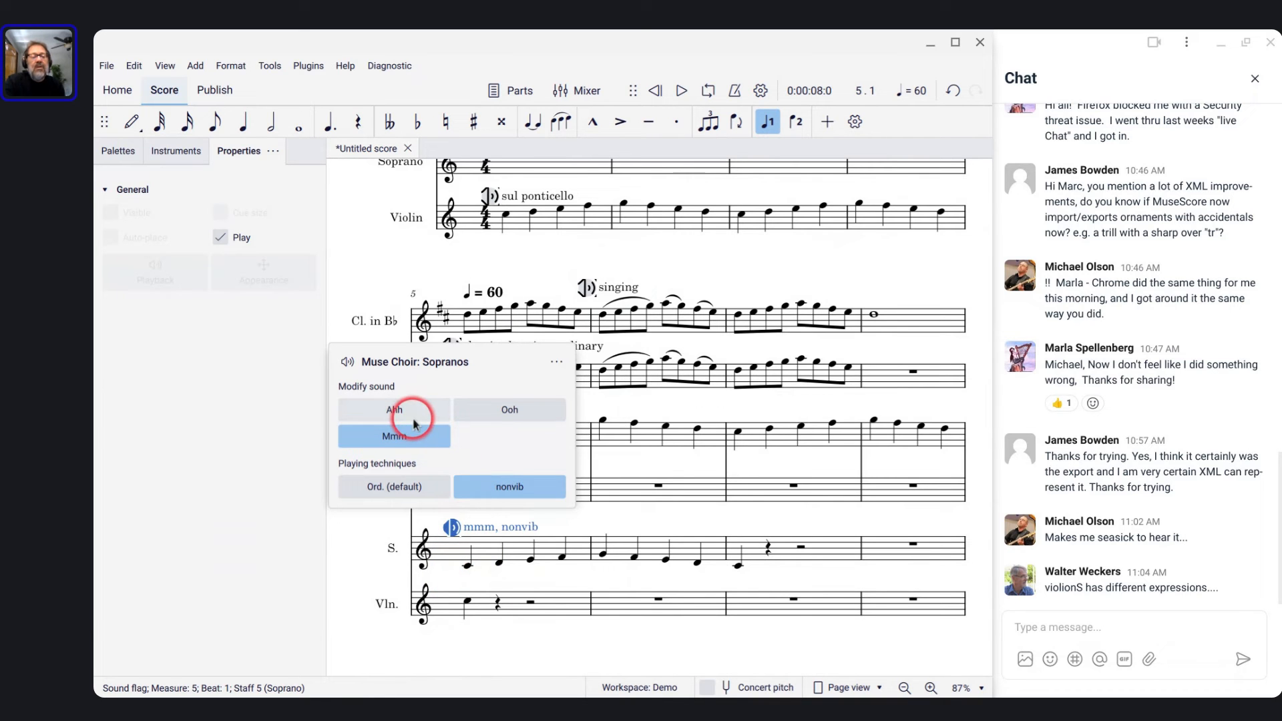
pyautogui.click(414, 422)
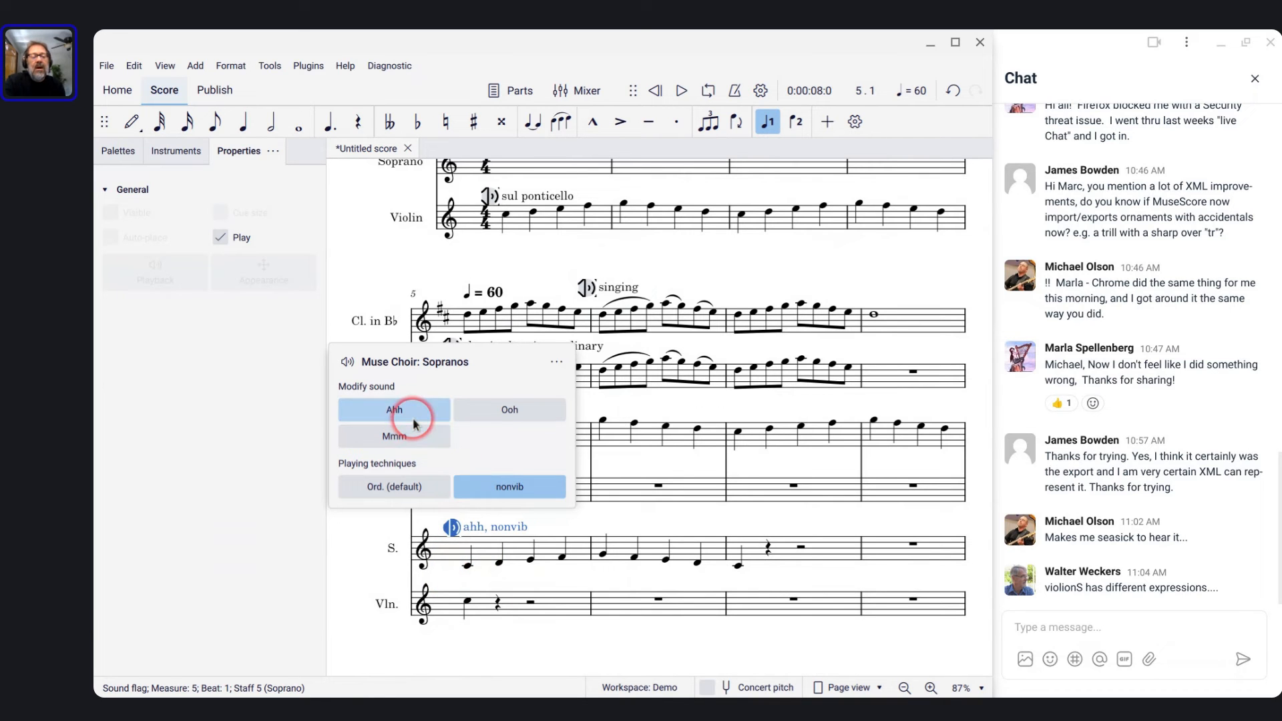
# Play back the soprano line from measure 5 into measure 7 with the Ahh nonvib sound
pyautogui.click(478, 555)
pyautogui.press('space')
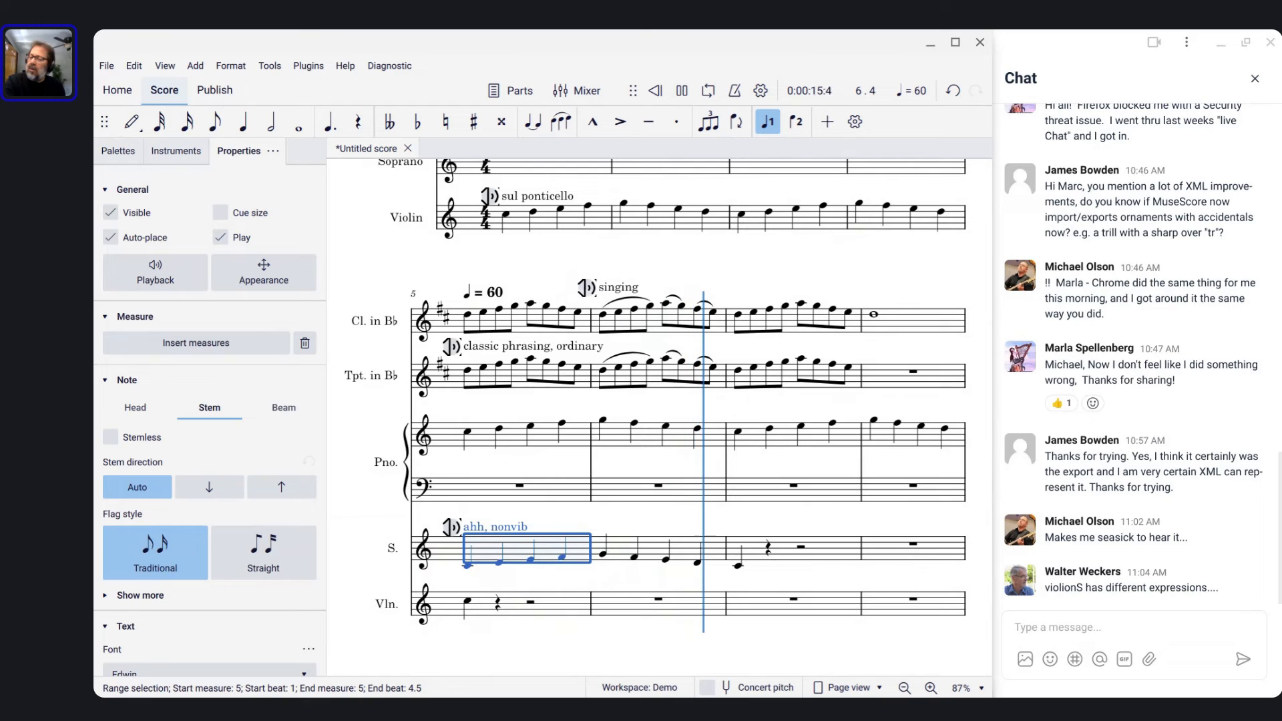
pyautogui.press('space')
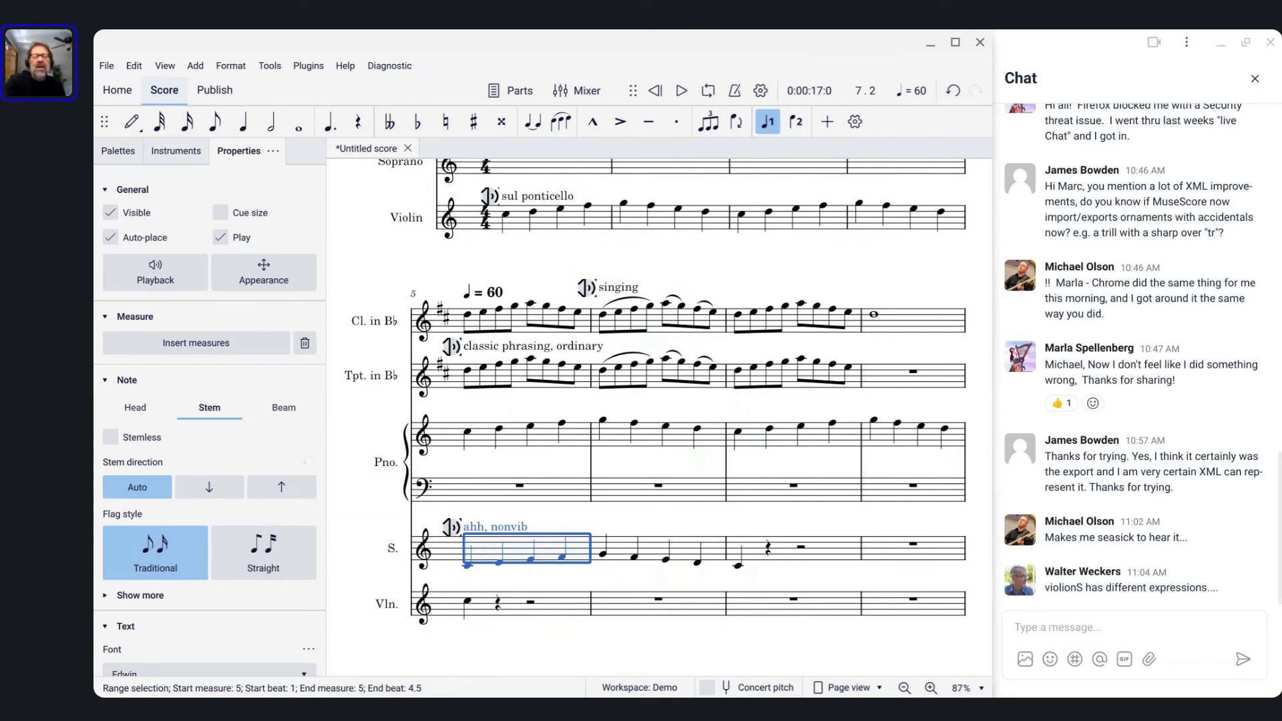
pyautogui.click(468, 565)
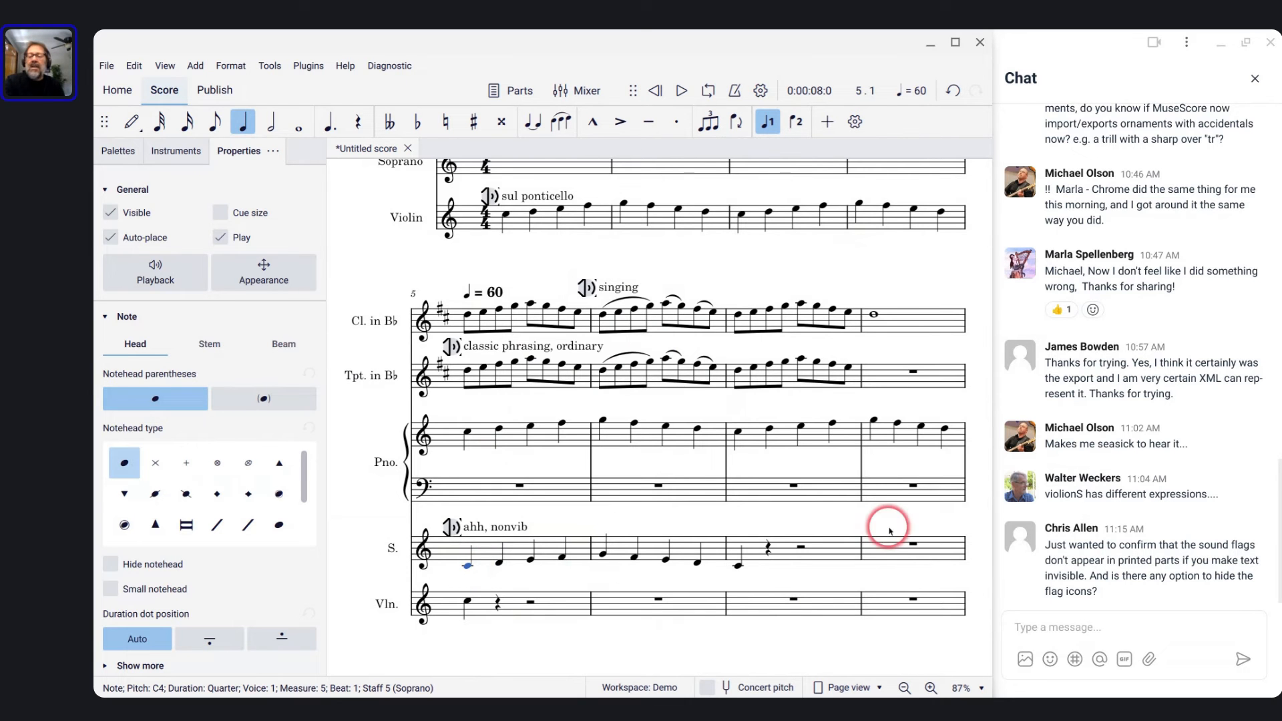
pyautogui.scroll(-1, 899, 500)
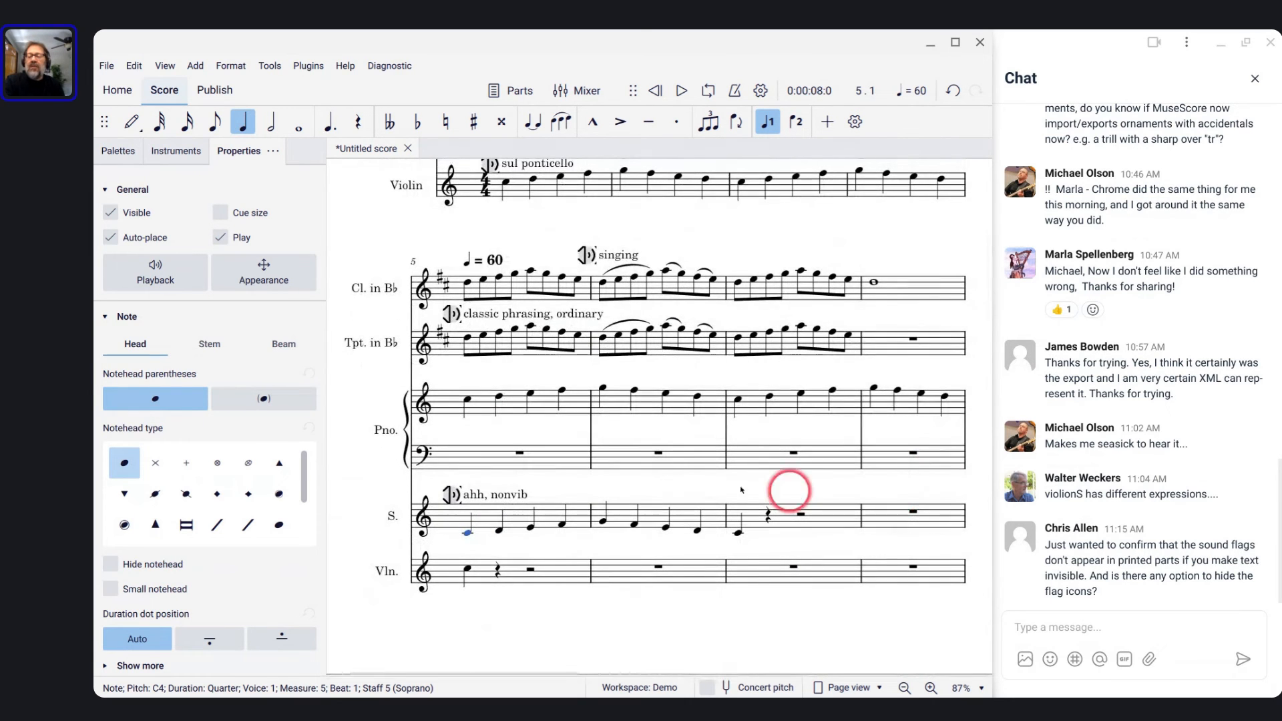
pyautogui.scroll(1, 675, 478)
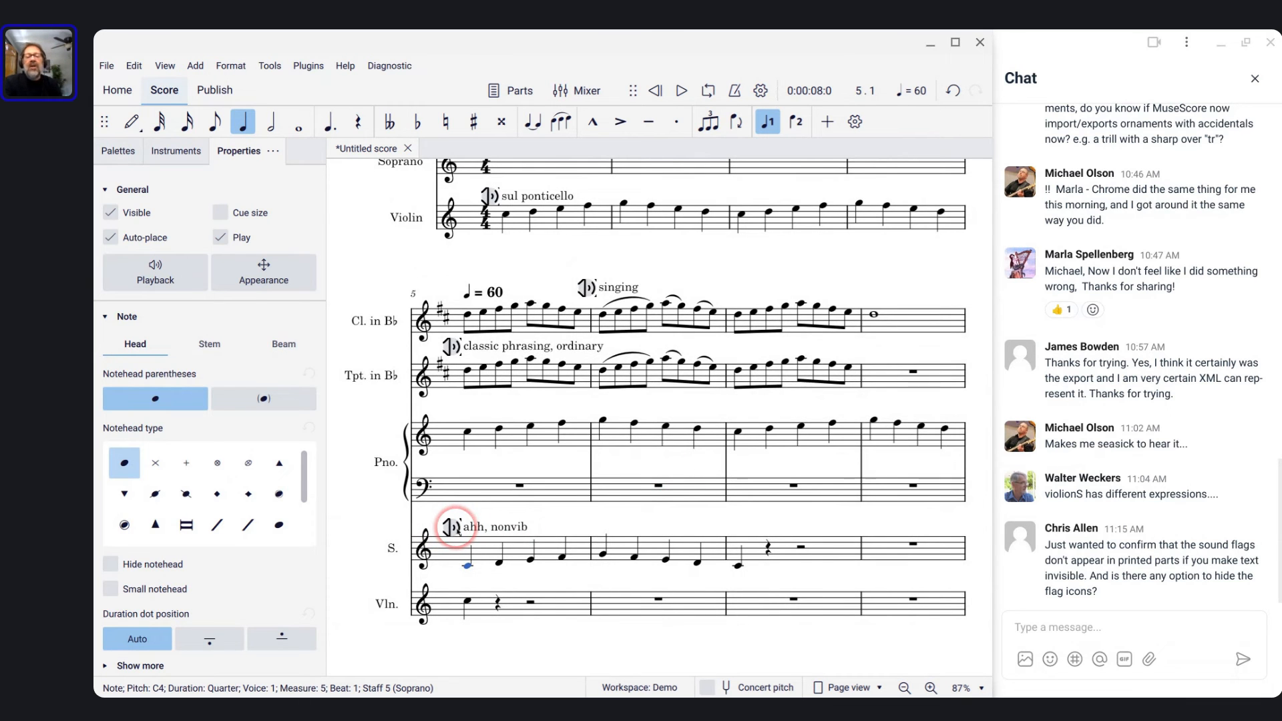
# Clear the score selection and hide the formatting marks and frames
pyautogui.scroll(10, 454, 527)
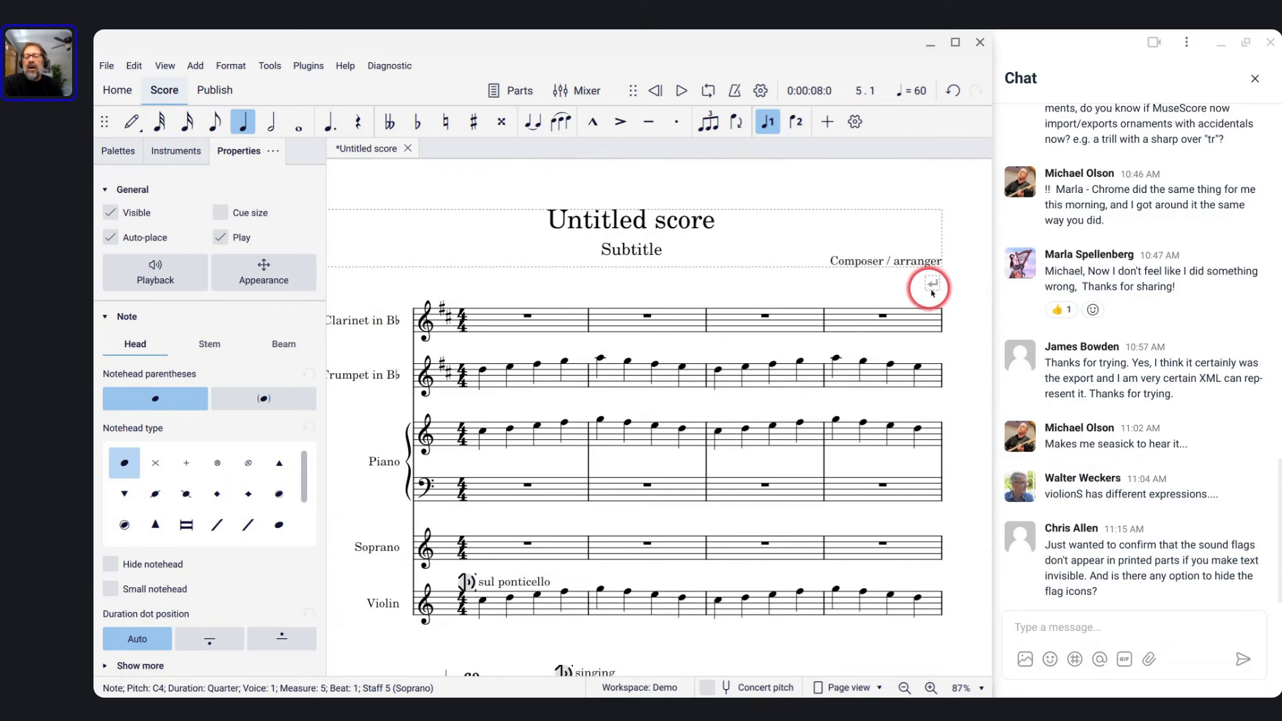
pyautogui.hscroll(-1, 932, 286)
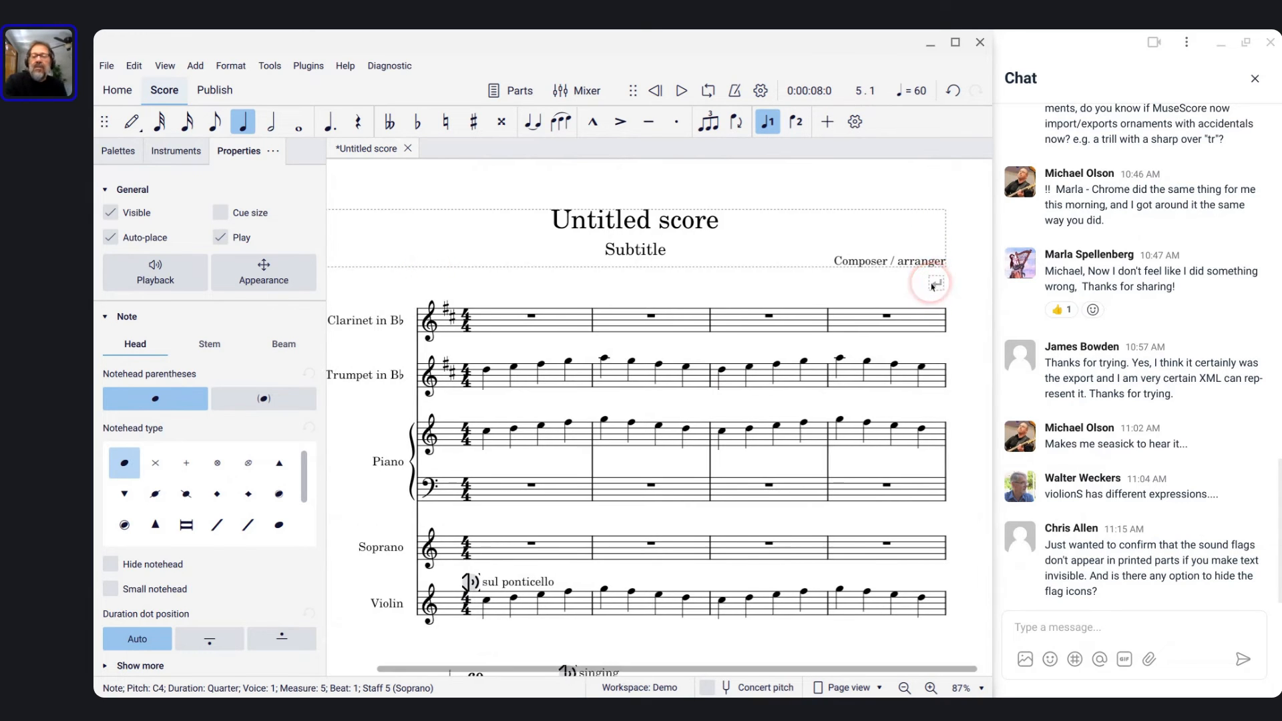
pyautogui.click(673, 286)
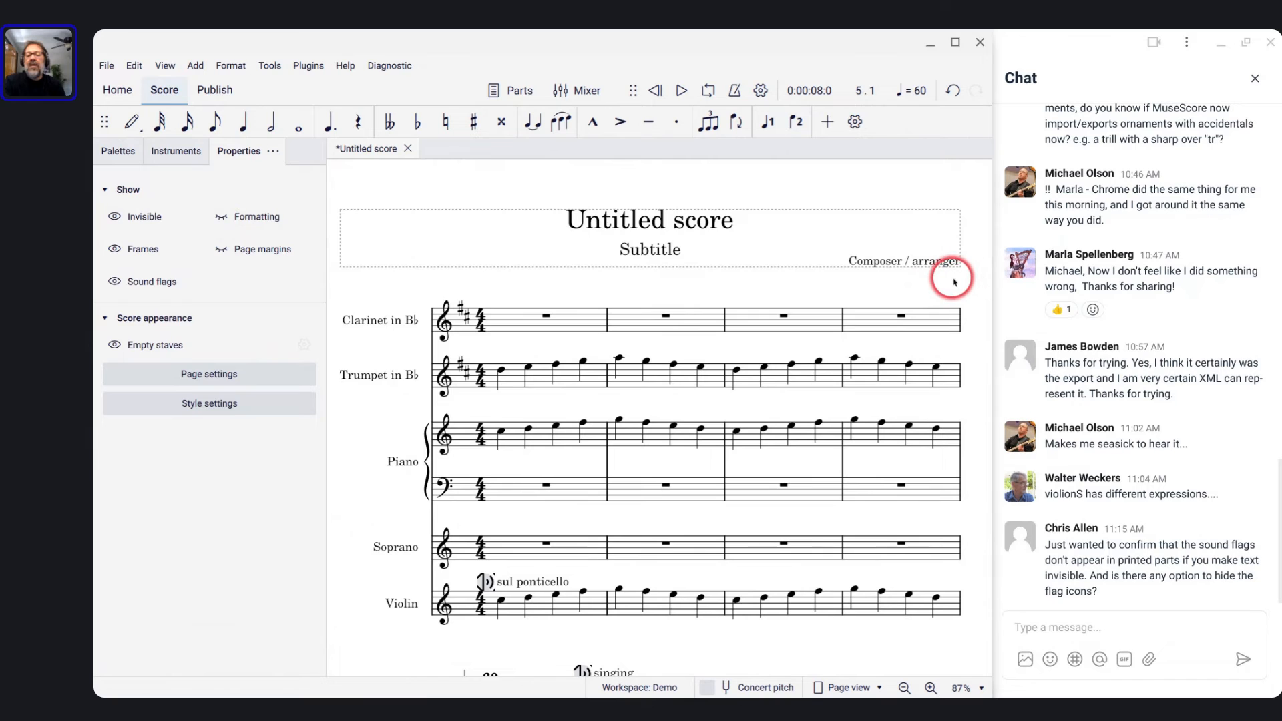
pyautogui.click(113, 250)
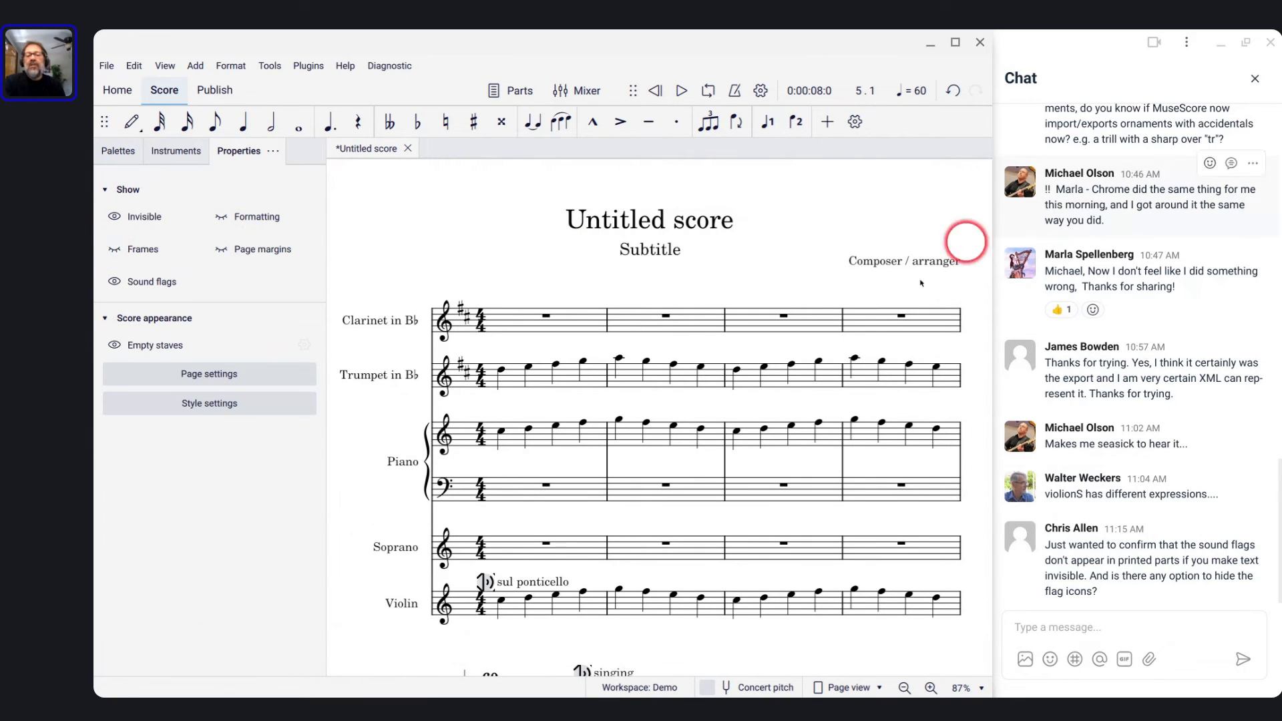
# Hide the sound flag icons throughout the score
pyautogui.scroll(-5, 490, 309)
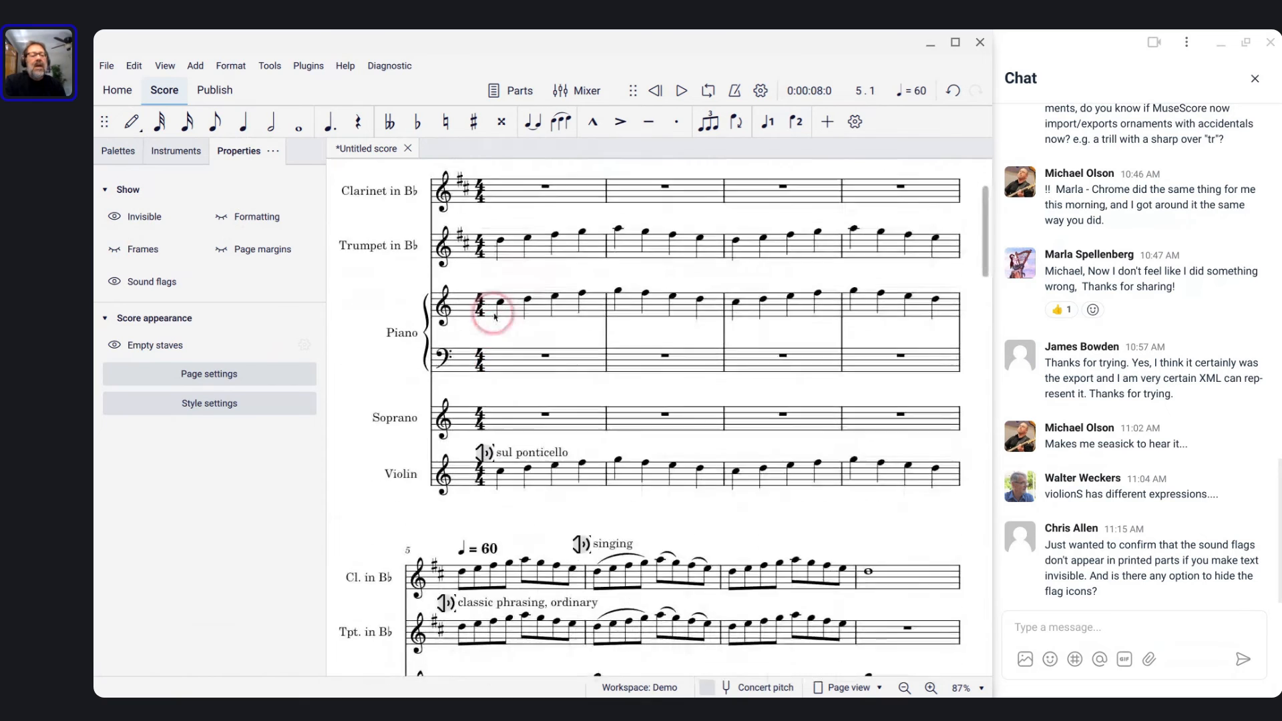
pyautogui.click(114, 282)
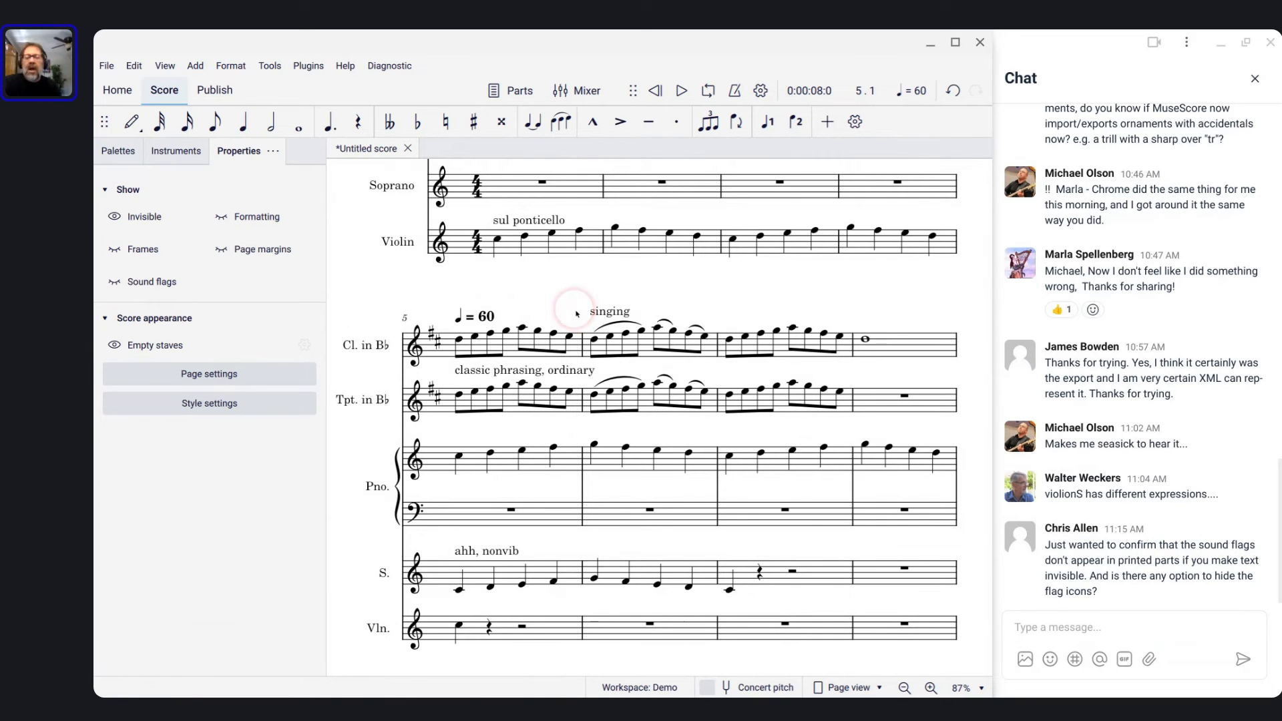
pyautogui.scroll(5, 629, 316)
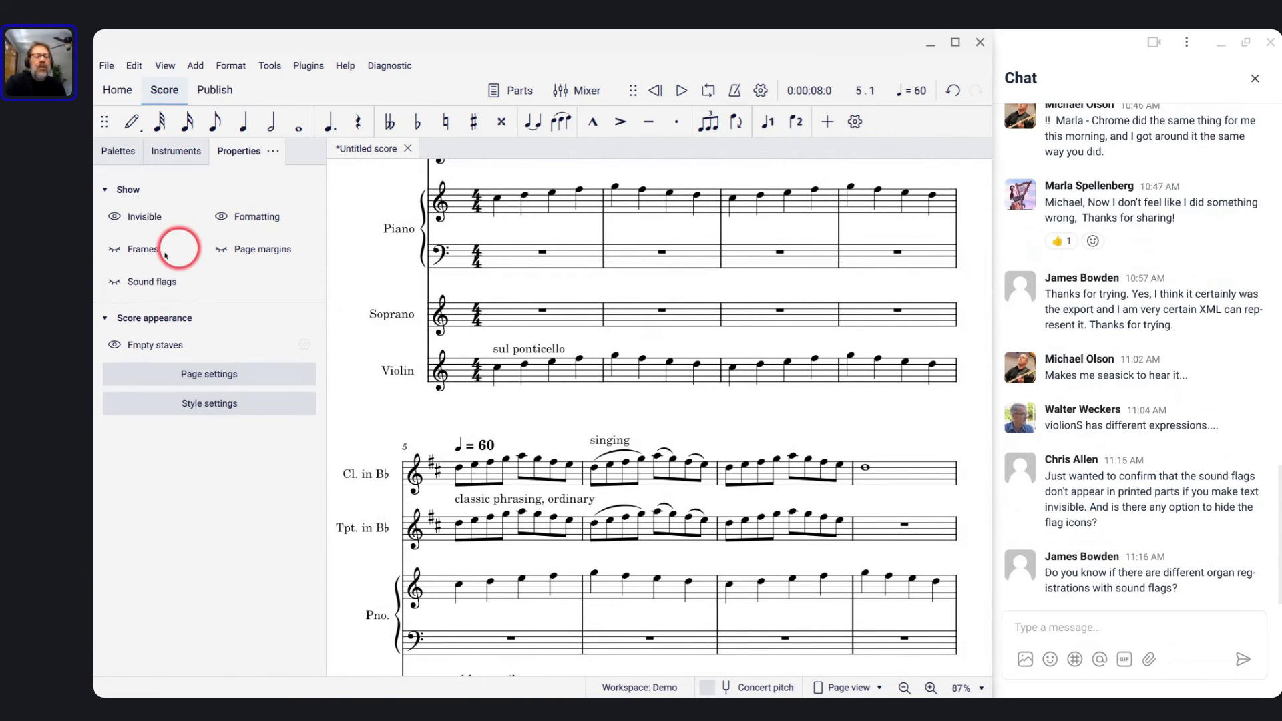
# Show the frames and sound flag icons in the score again
pyautogui.click(114, 248)
pyautogui.click(117, 275)
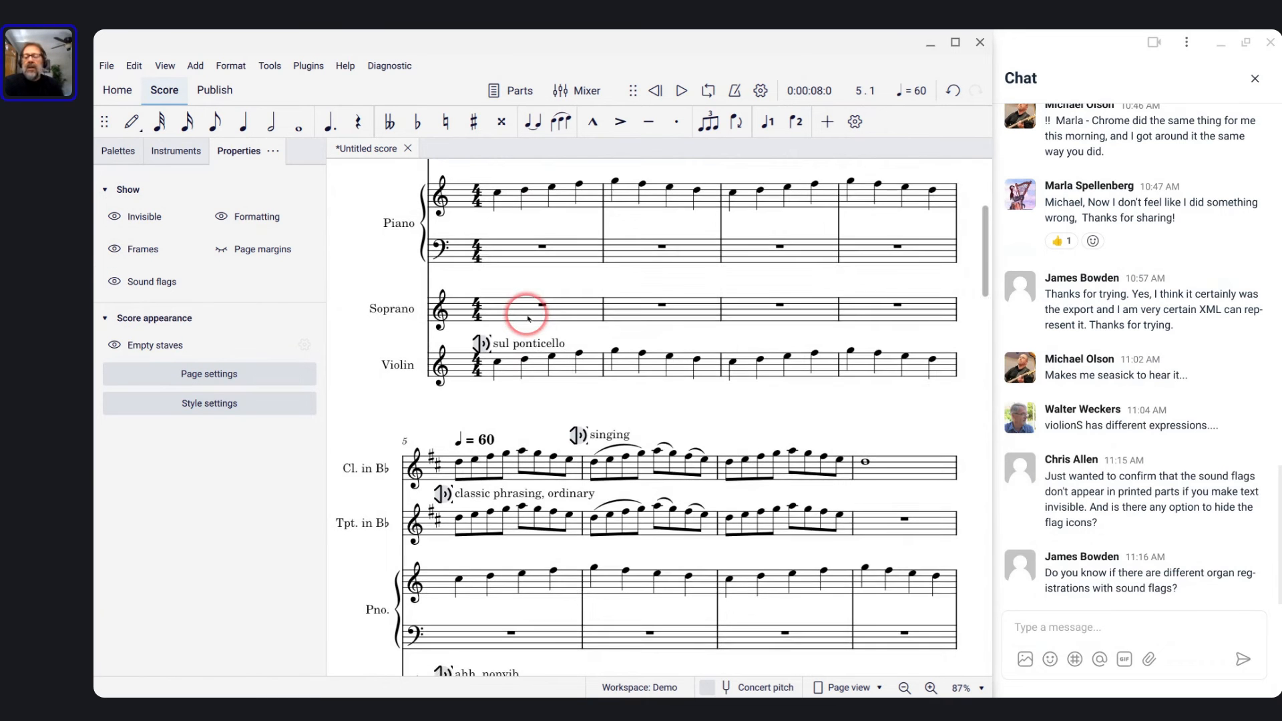
pyautogui.scroll(-3, 524, 313)
pyautogui.scroll(3, 633, 334)
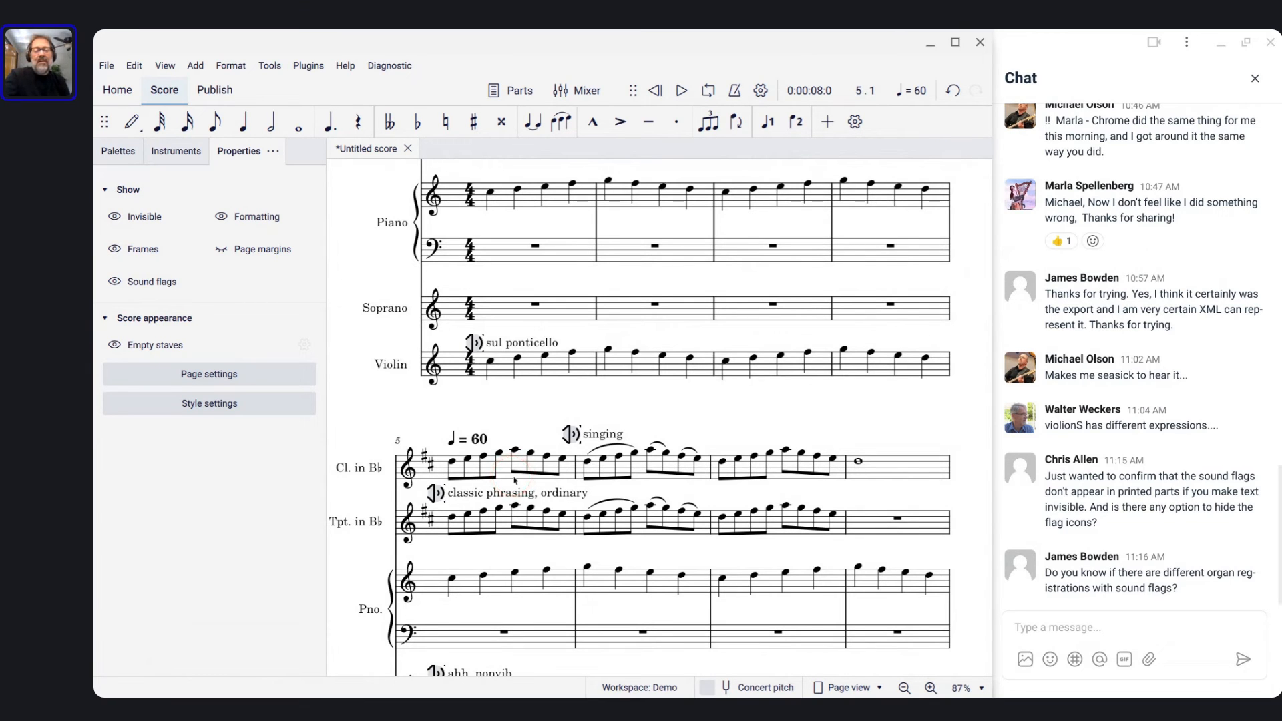
# Add an Organ from the Keyboards family to the score's instruments
pyautogui.press('i')
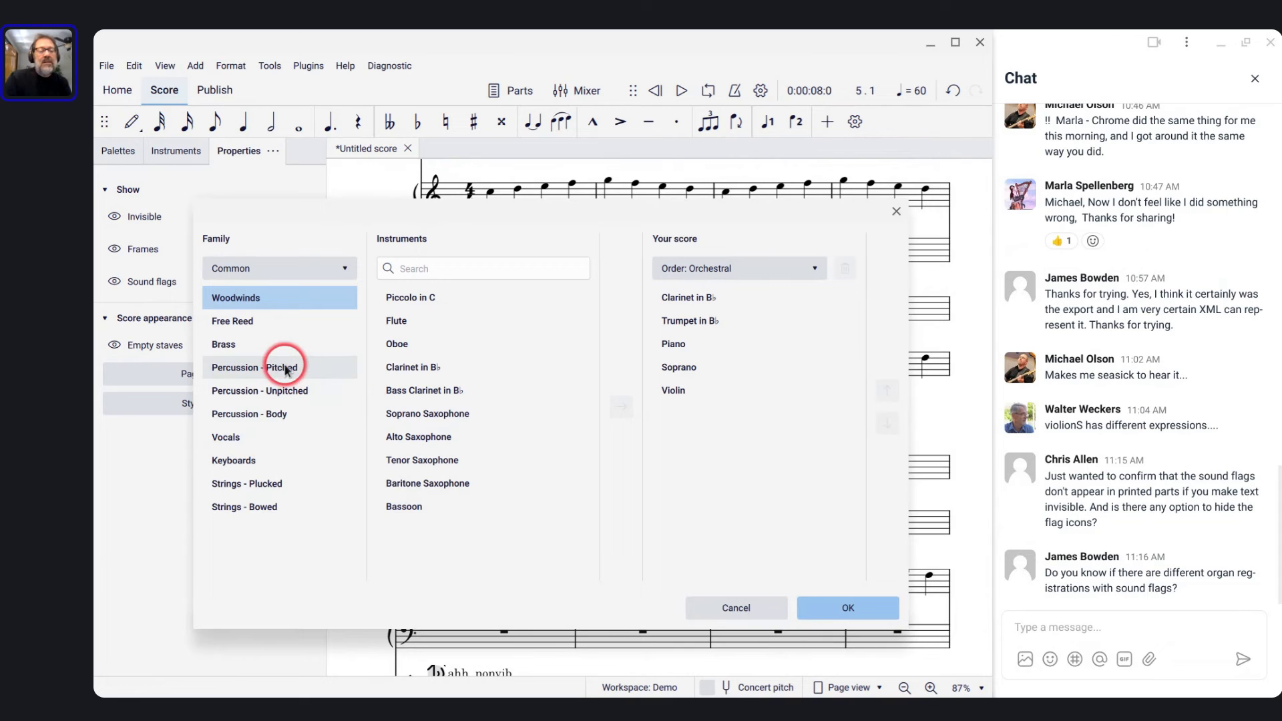
pyautogui.click(255, 460)
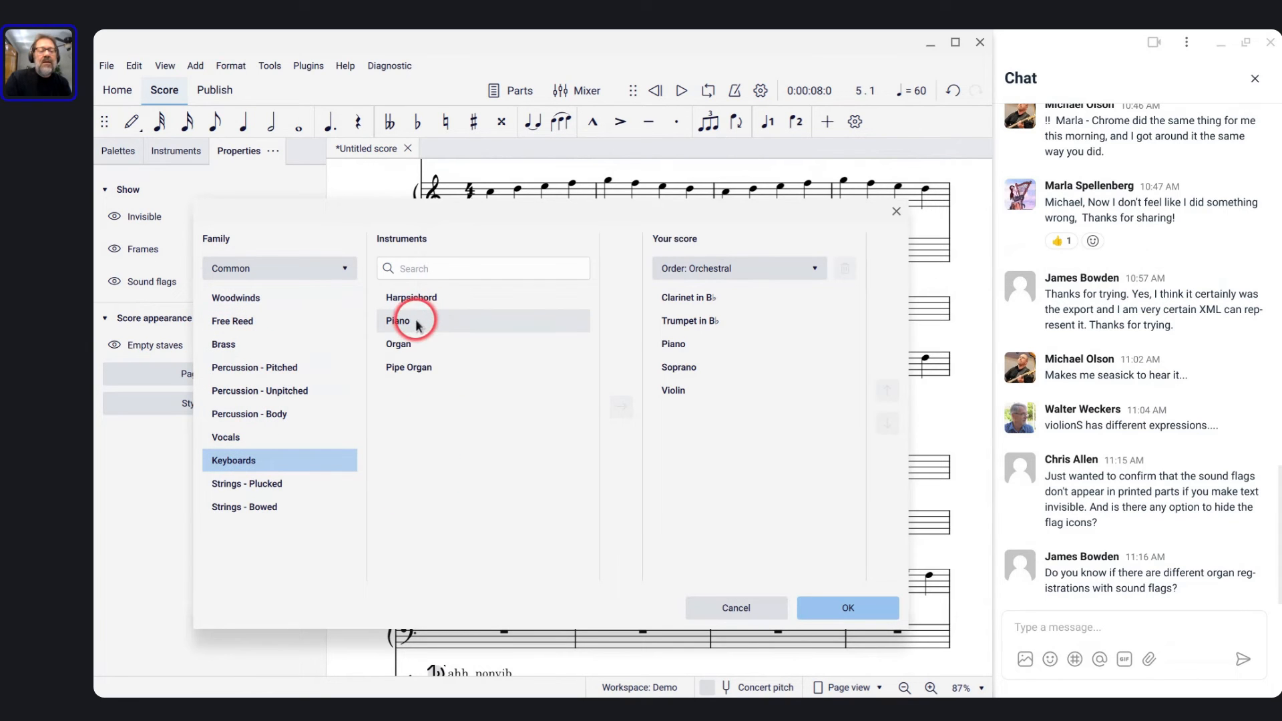
pyautogui.doubleClick(408, 344)
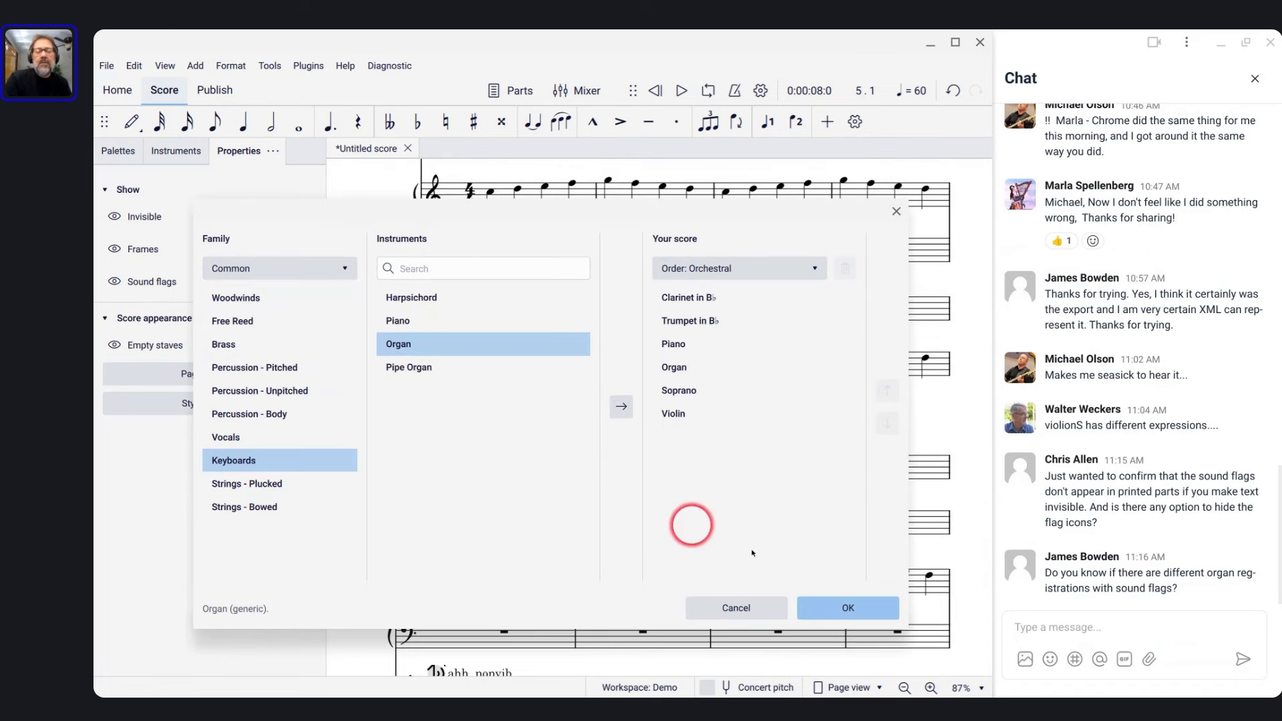
pyautogui.click(828, 606)
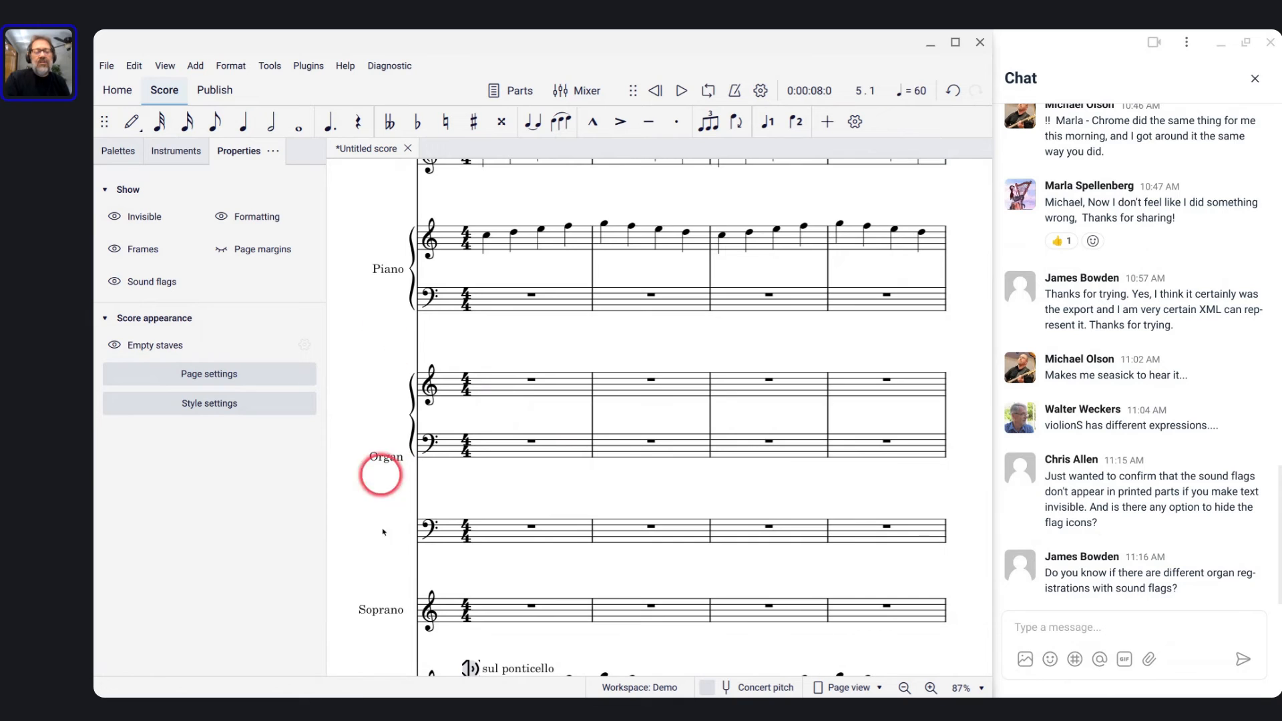
# Enter quarter notes C D E F, G F E D and C on the organ's upper staff, starting at measure 1
pyautogui.click(503, 394)
pyautogui.press('n')
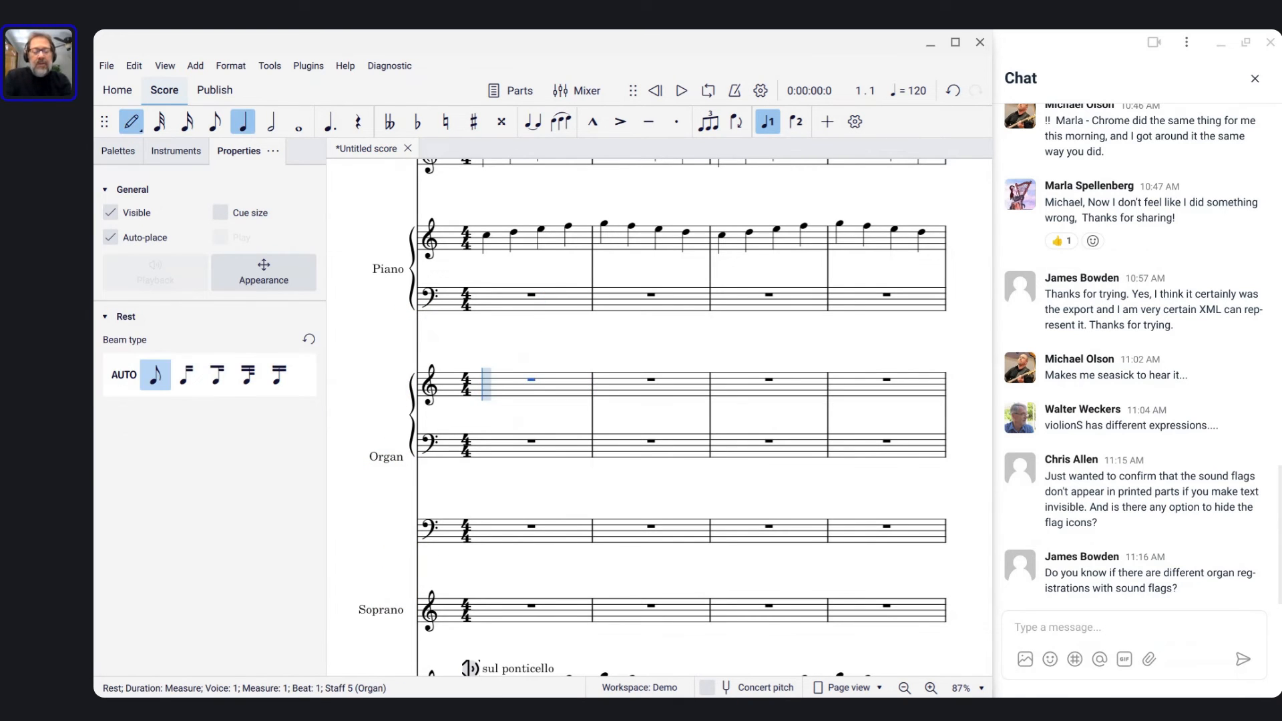
pyautogui.press('c')
pyautogui.press('d')
pyautogui.press('e')
pyautogui.press('f')
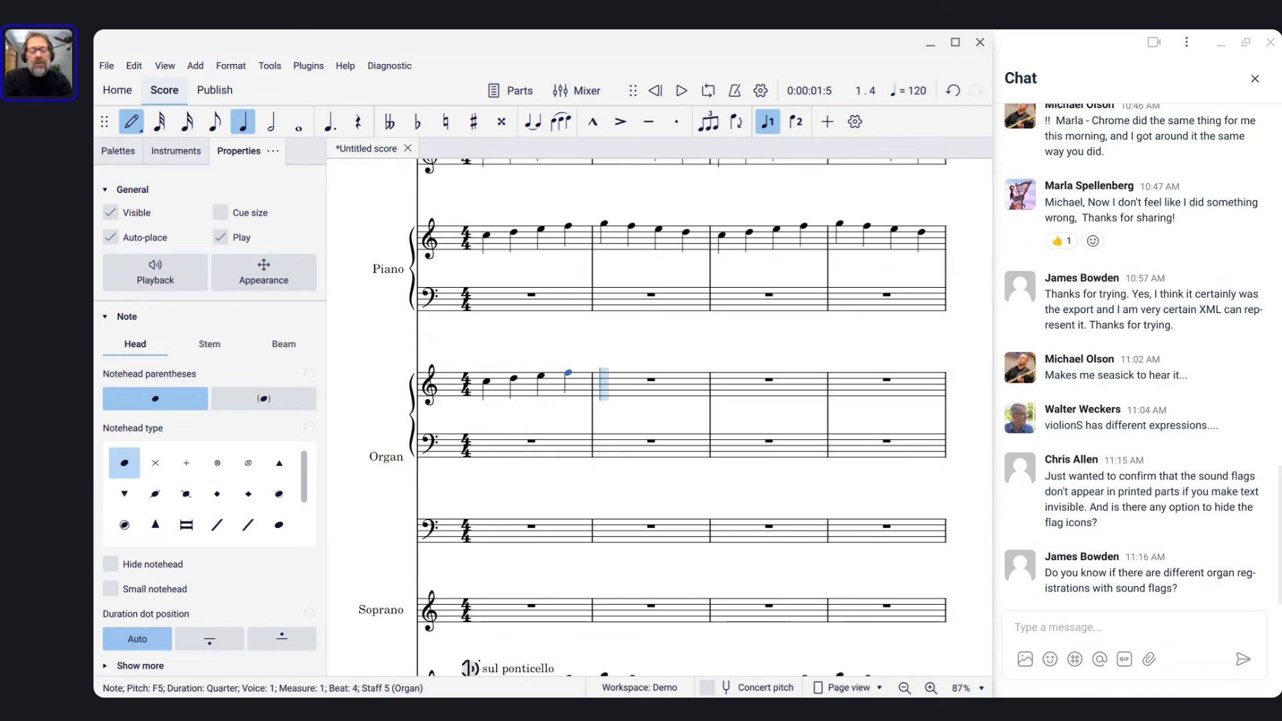
pyautogui.press('g')
pyautogui.press('f')
pyautogui.press('e')
pyautogui.press('d')
pyautogui.press('c')
pyautogui.press('Escape')
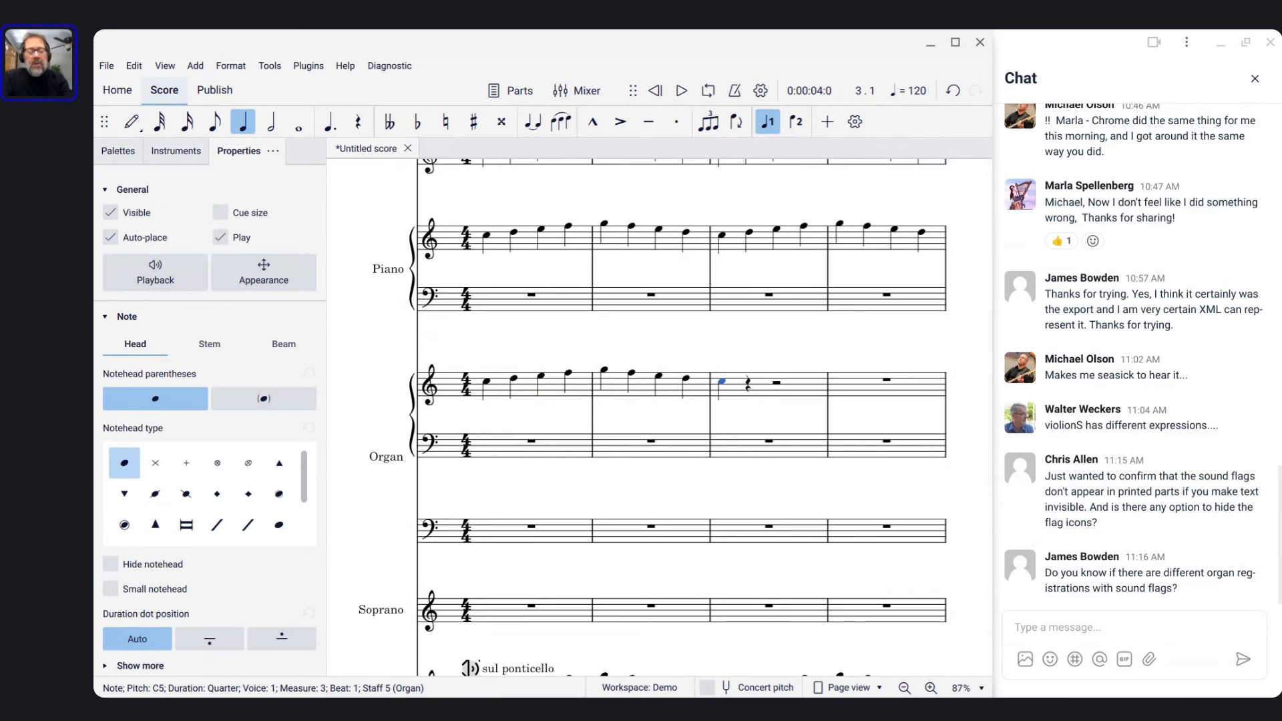
# Set the organ's playback sound to Hammond Organ from Muse Keys in the mixer
pyautogui.press('F10')
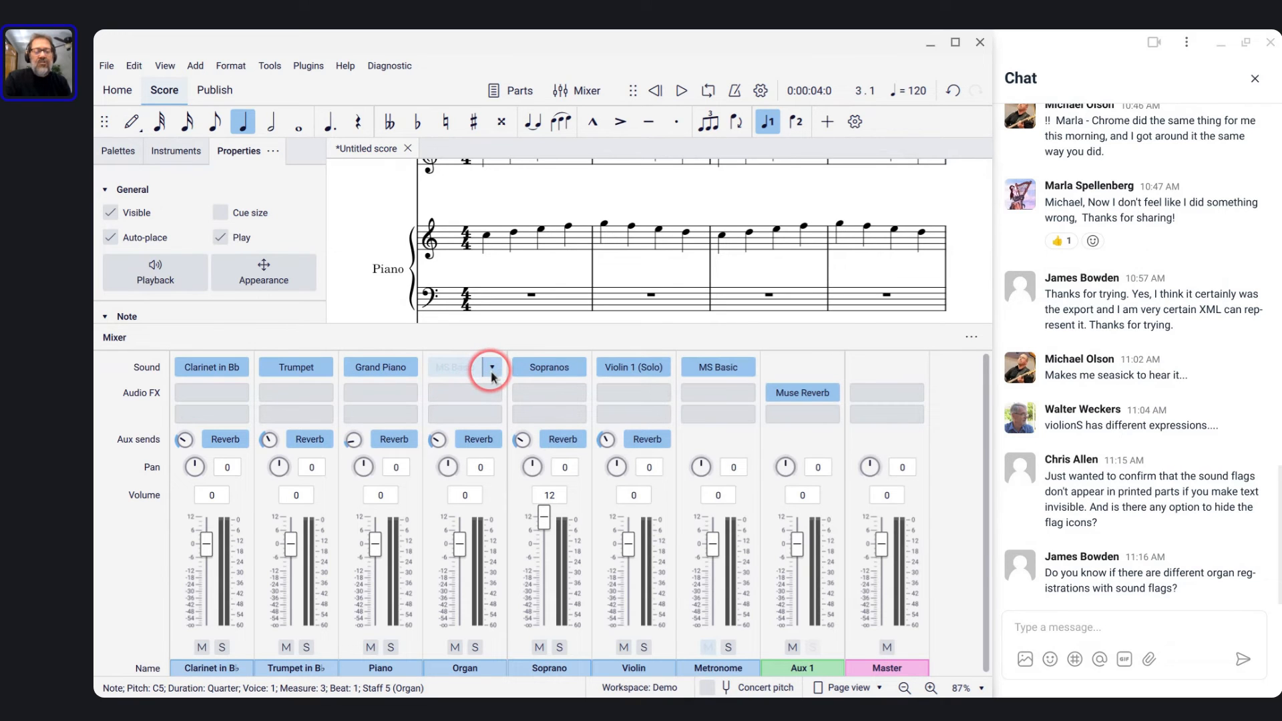
pyautogui.click(492, 368)
pyautogui.click(528, 417)
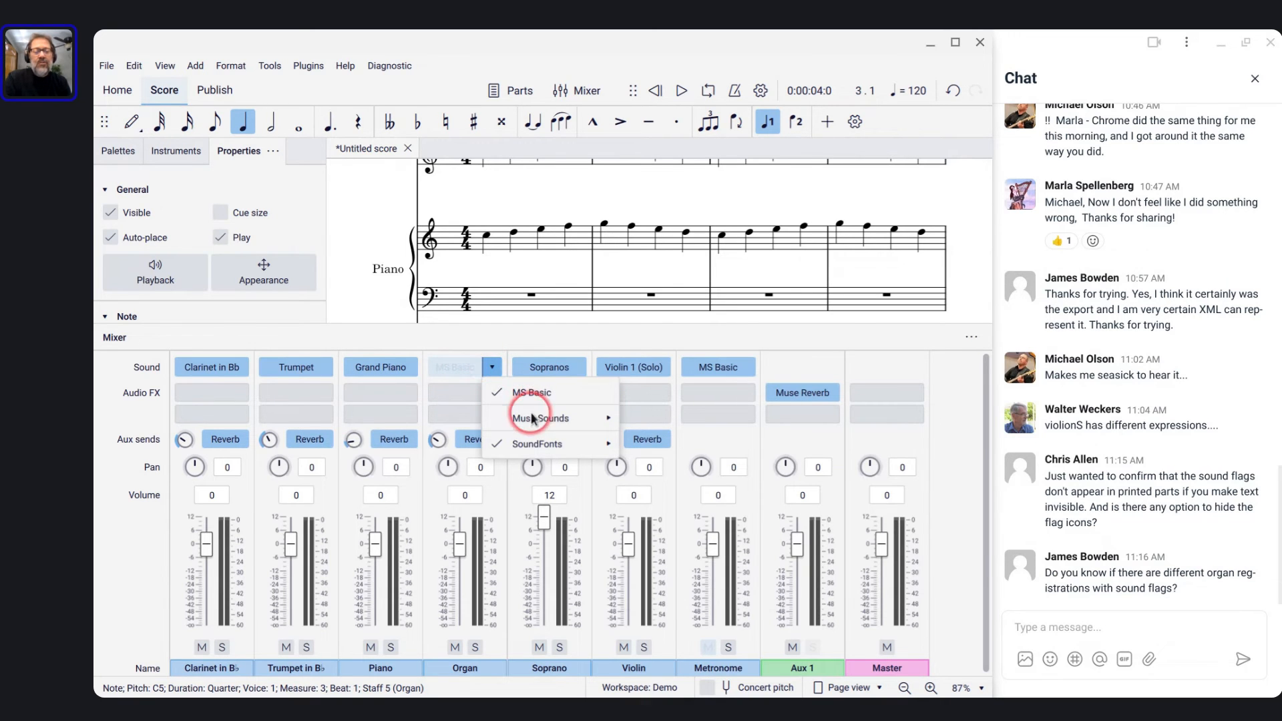
pyautogui.click(703, 490)
pyautogui.moveTo(711, 516)
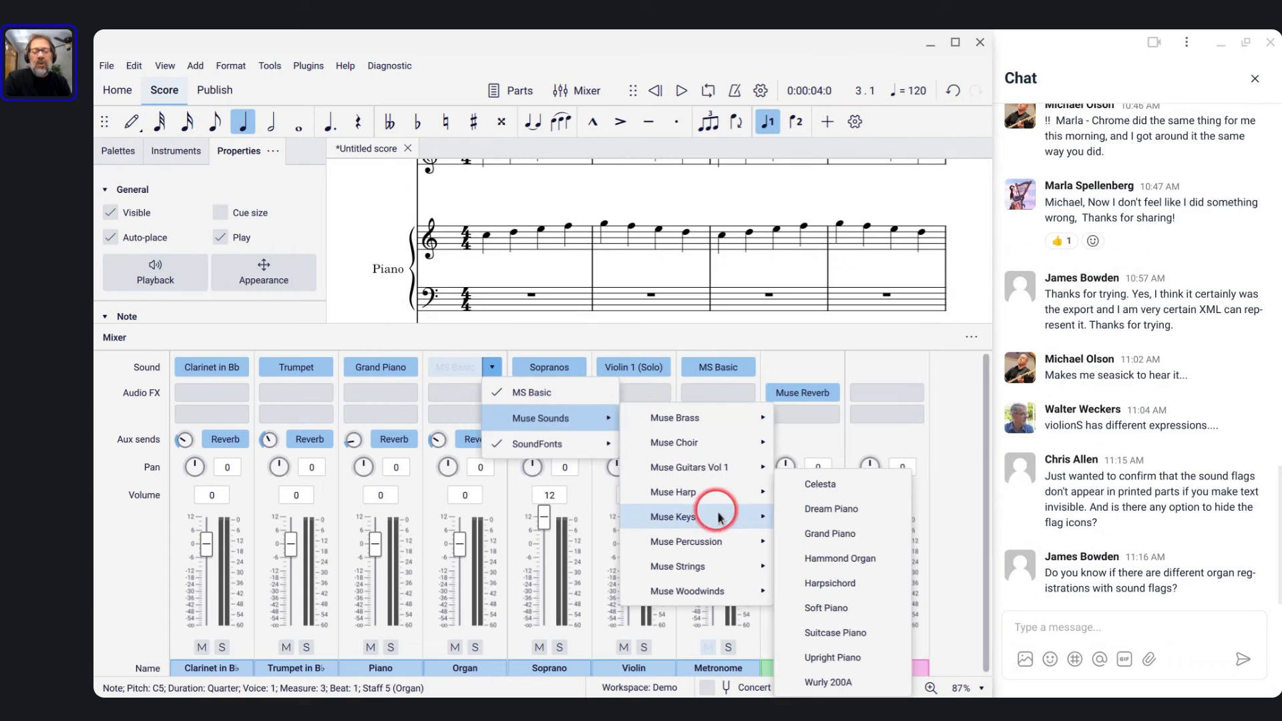
pyautogui.click(830, 558)
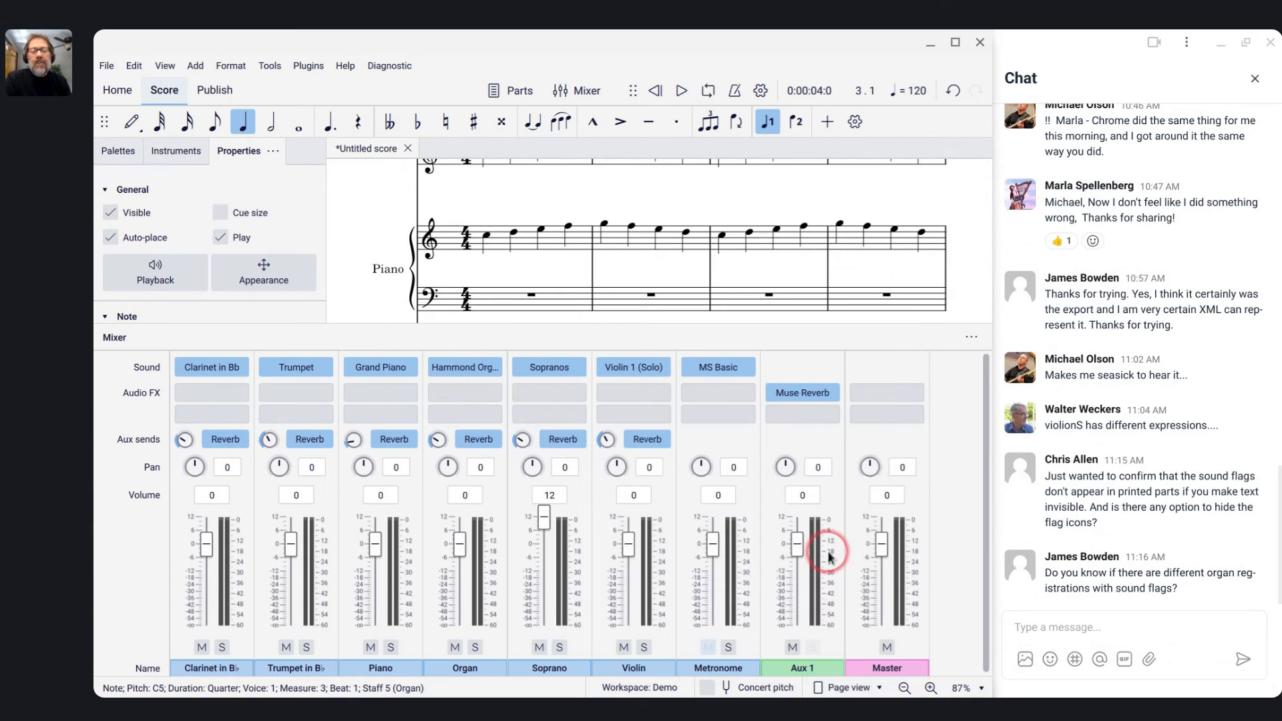
pyautogui.click(963, 304)
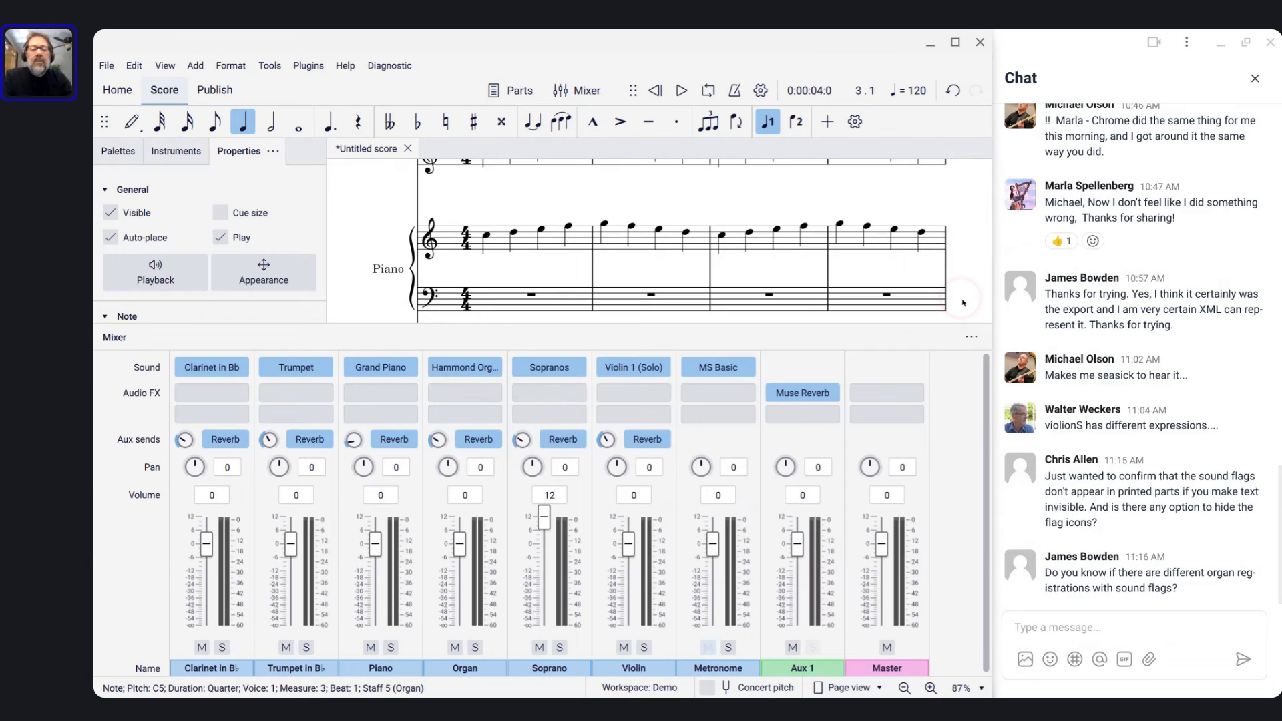
pyautogui.press('F10')
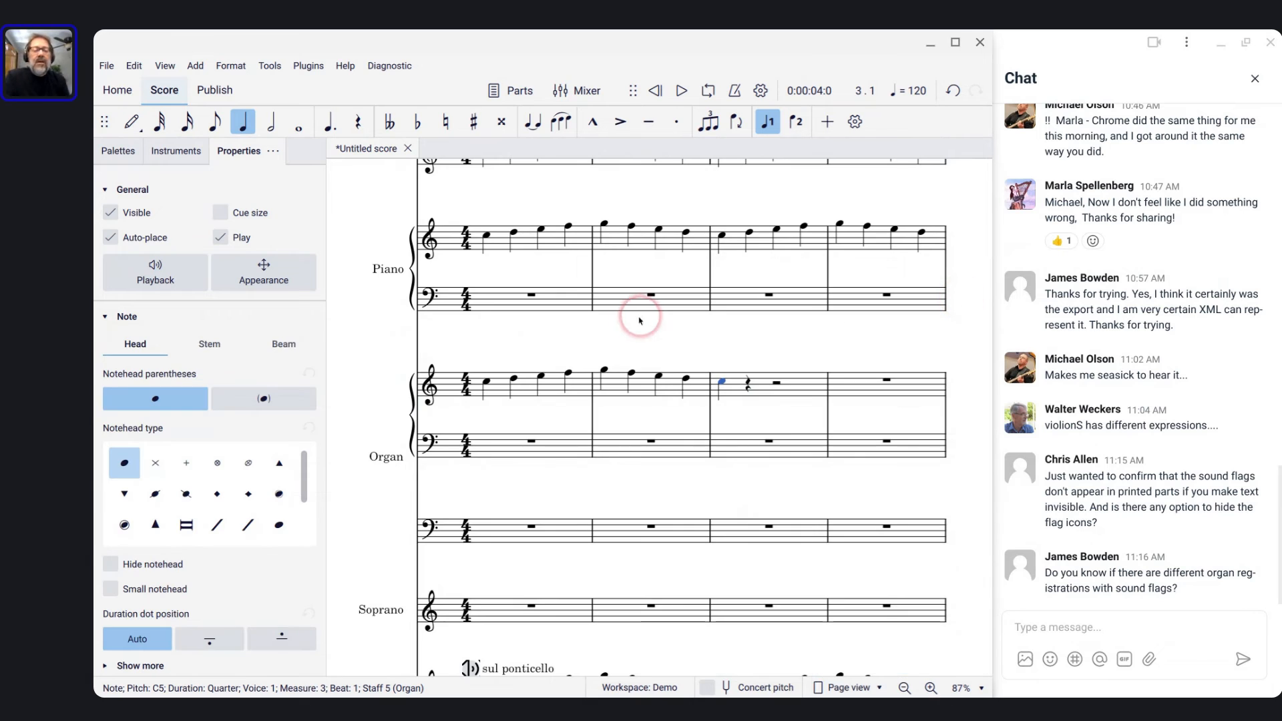
# Play back the organ line from measure 1 into measure 2 with the Hammond Organ sound
pyautogui.click(495, 395)
pyautogui.press('space')
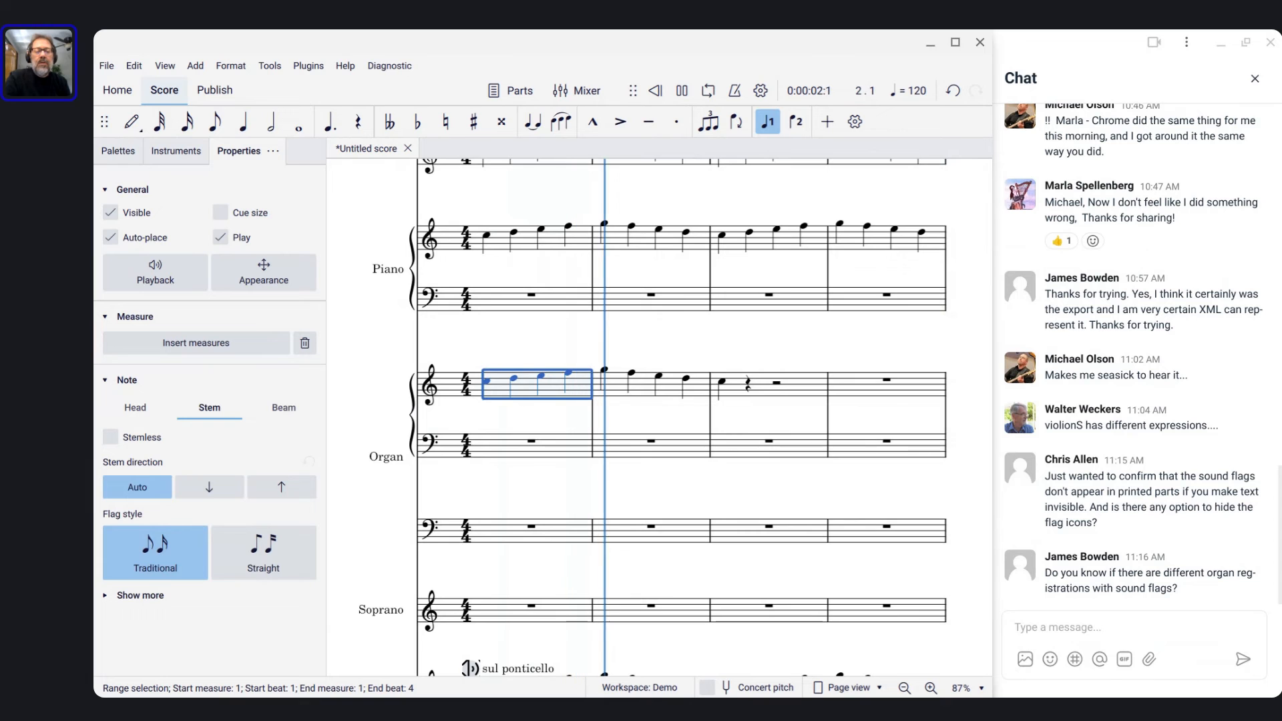
pyautogui.press('space')
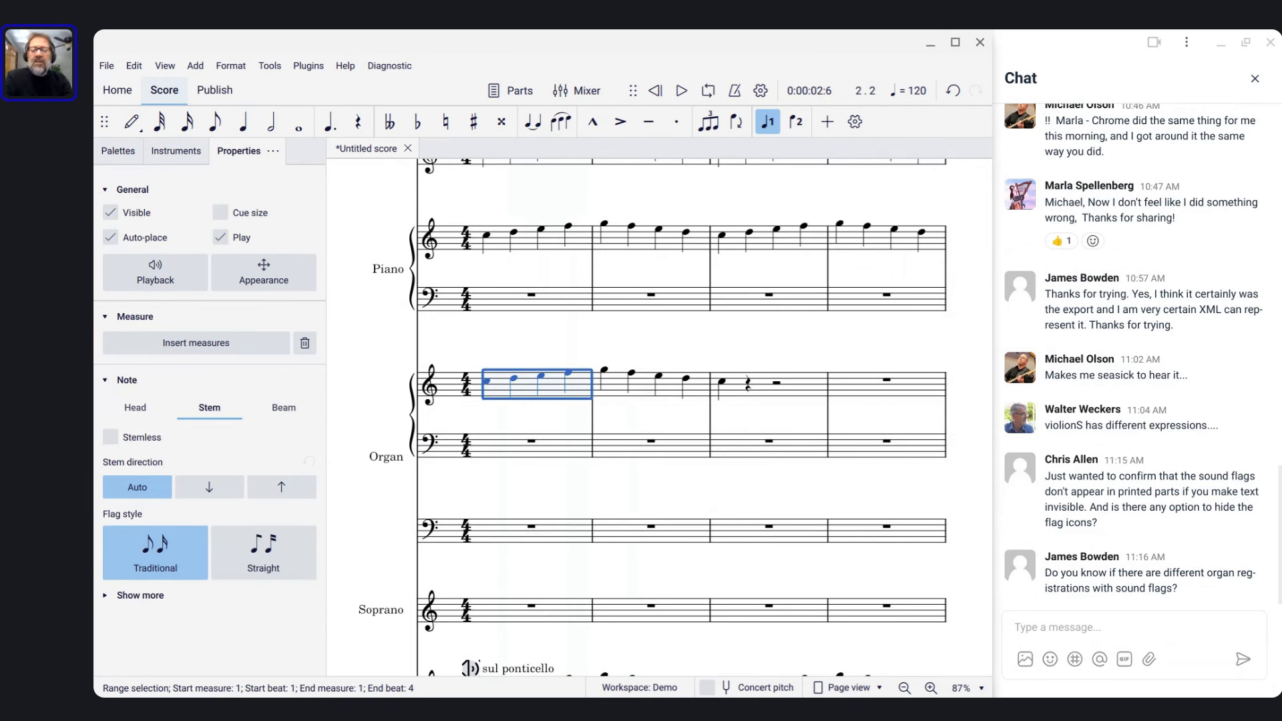
# Switch to the terminal, run set-sample-rate 44100, and return to the untitled score in MuseScore
pyautogui.hotkey('alt', 'Tab')
pyautogui.hotkey('alt', 'Tab')
pyautogui.hotkey('alt', 'Tab')
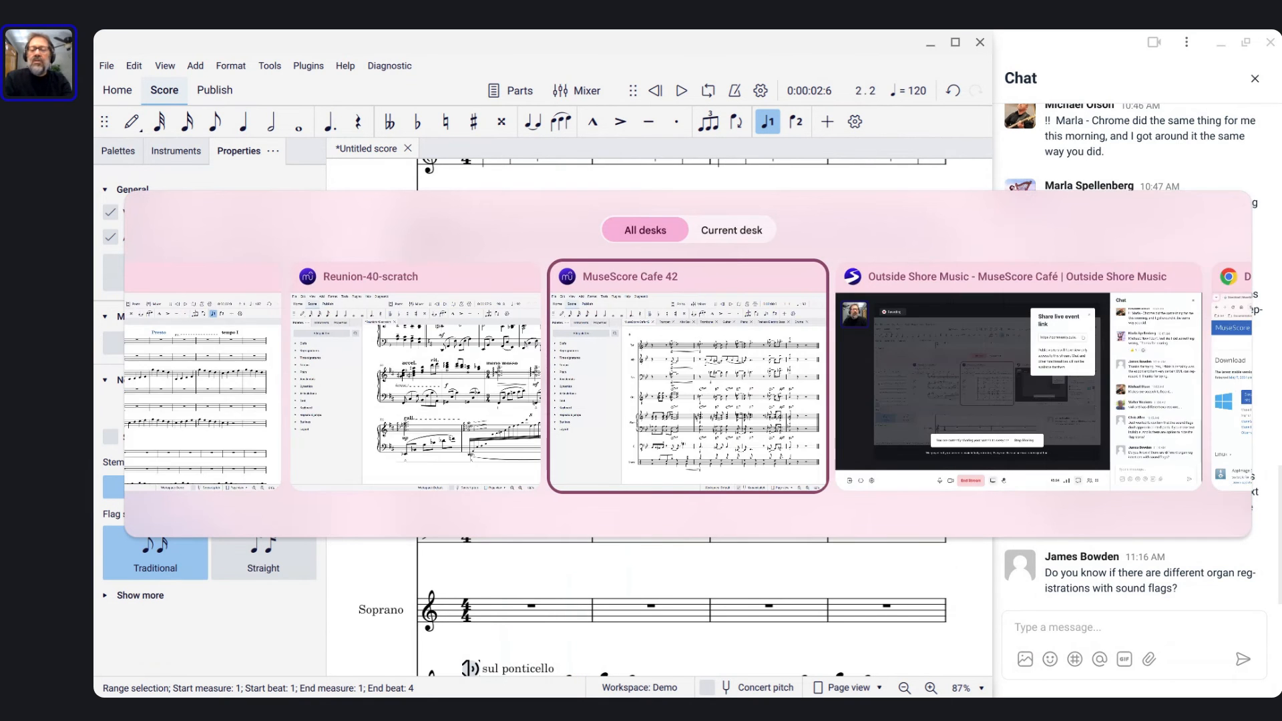
pyautogui.hotkey('alt', 'Tab')
pyautogui.hotkey('alt', 'Tab')
pyautogui.hotkey('alt', 'Tab')
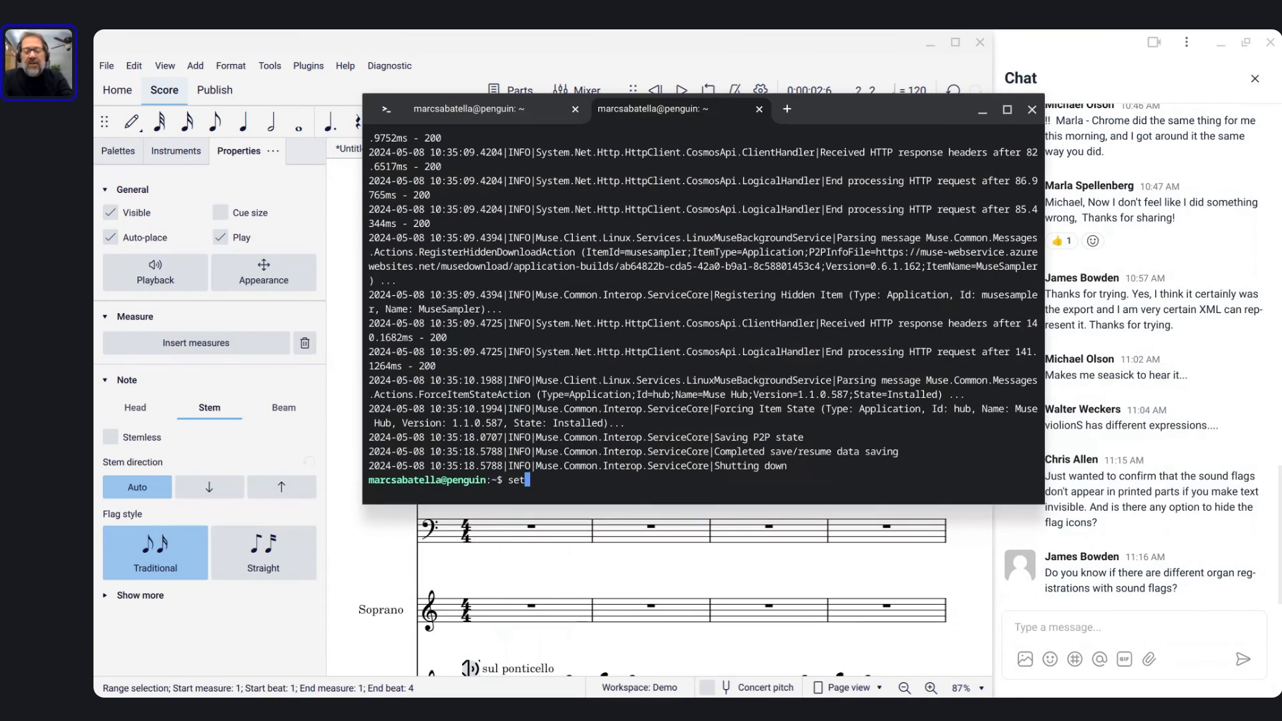
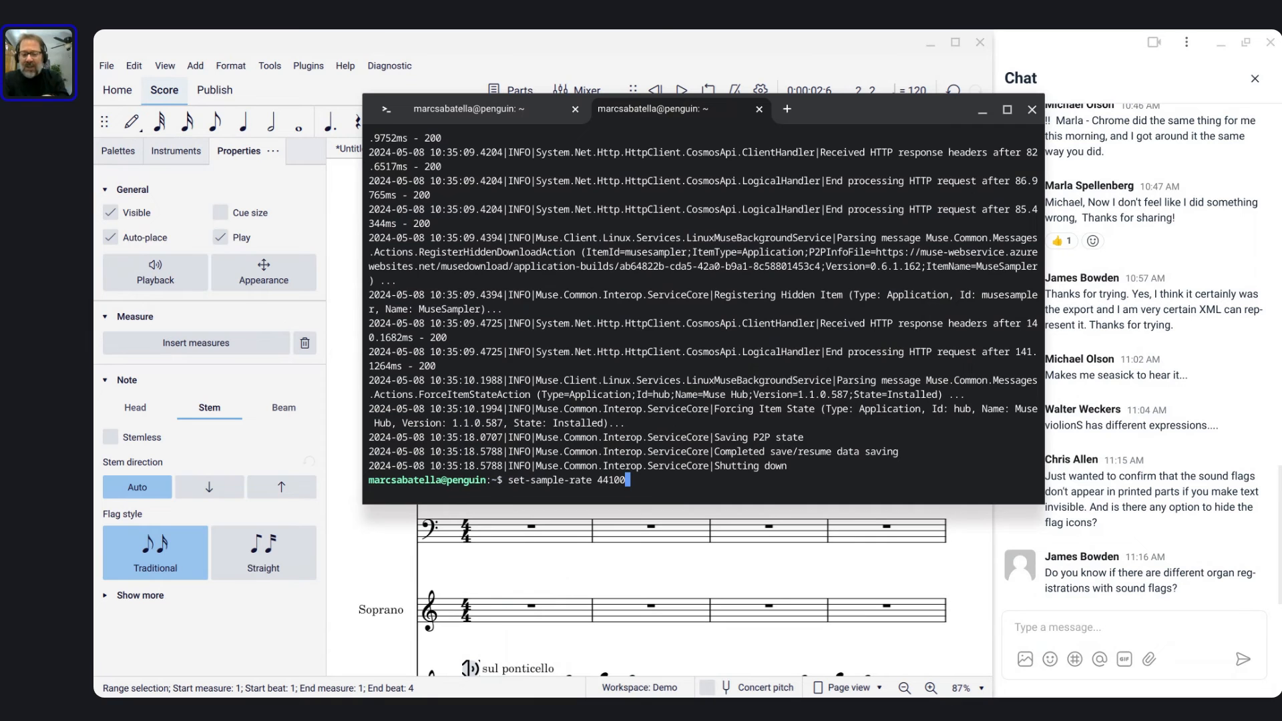
pyautogui.press('Return')
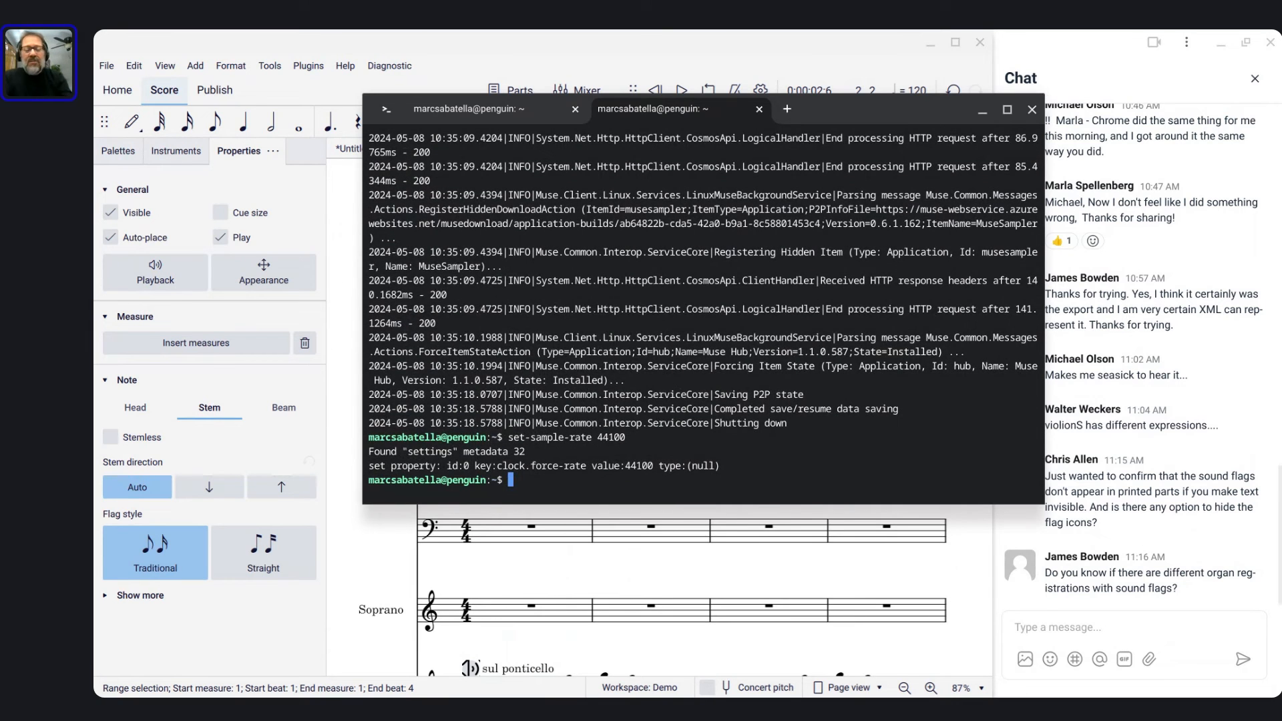
pyautogui.hotkey('alt', 'Tab')
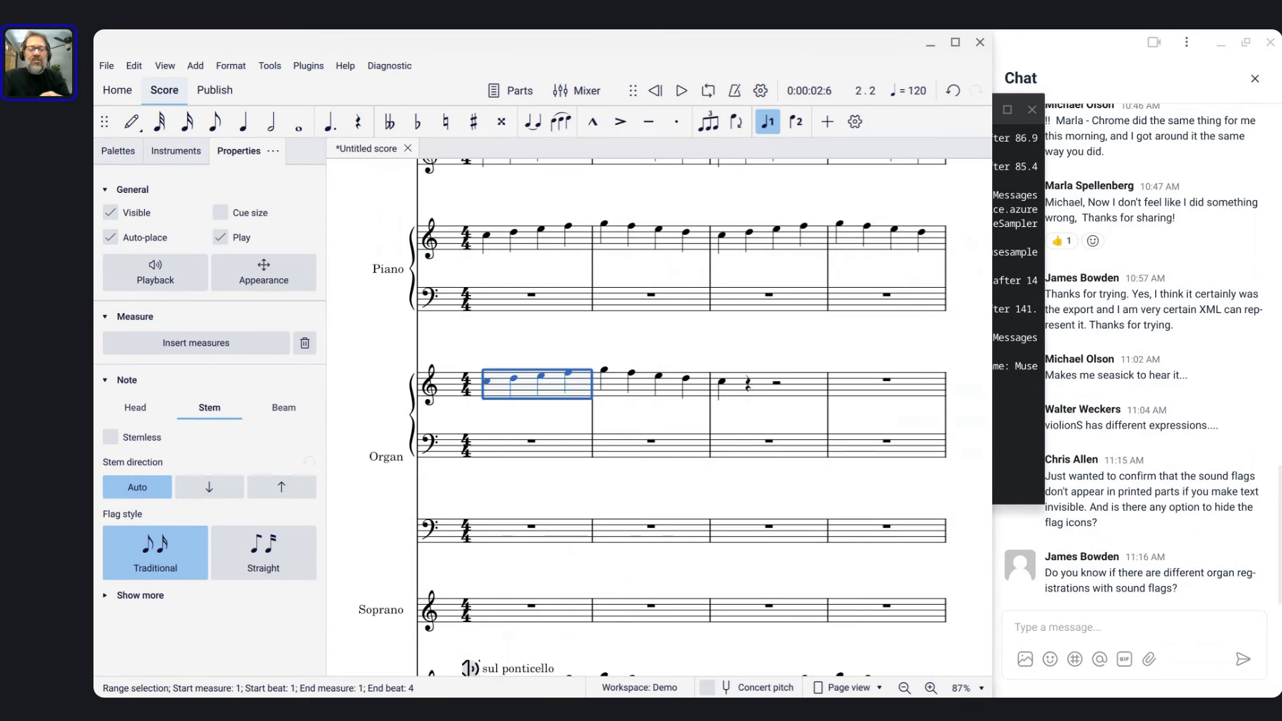
# Replay the organ line from measure 1 into measure 3 to check the sound at the 44100 sample rate
pyautogui.click(501, 392)
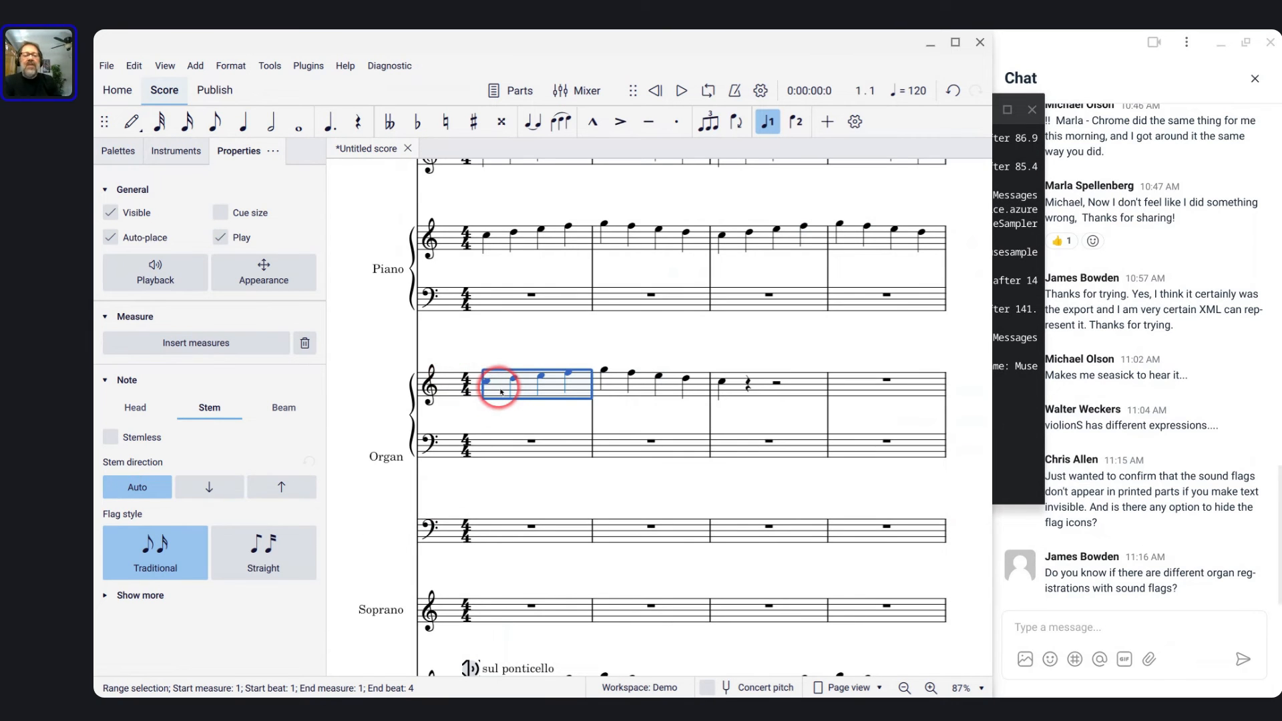
pyautogui.click(501, 454)
pyautogui.click(498, 382)
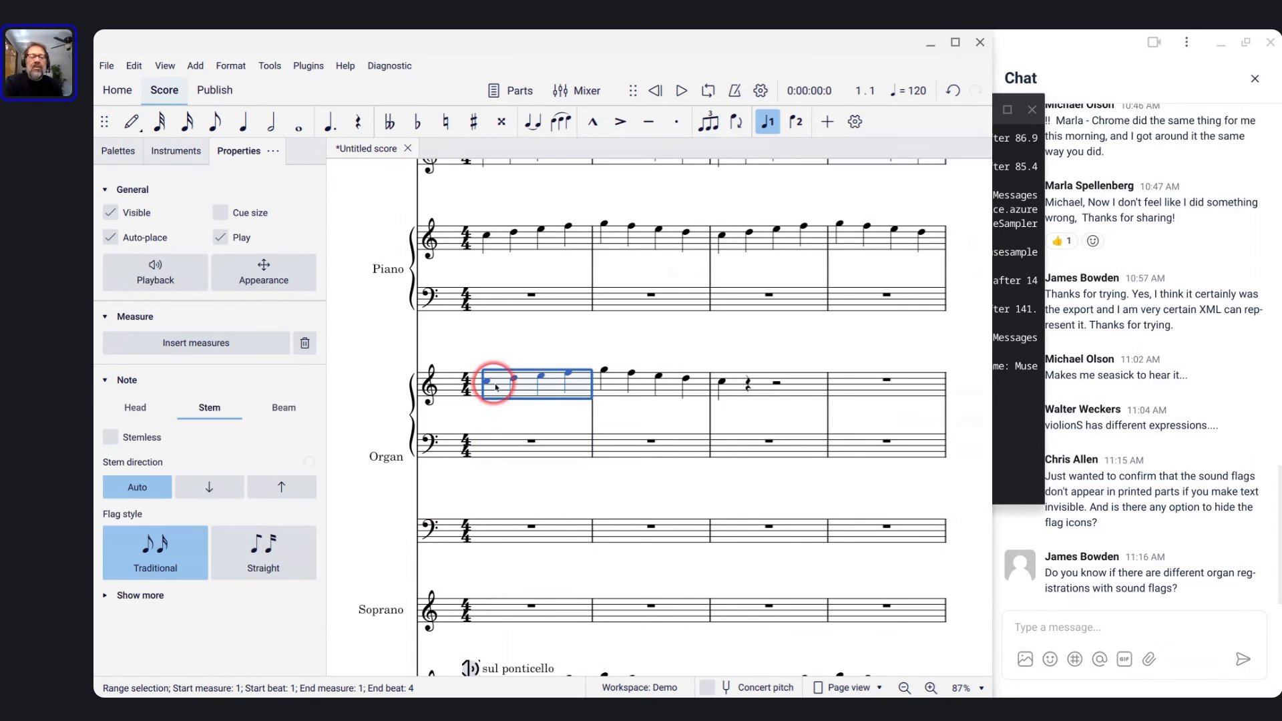
pyautogui.press('space')
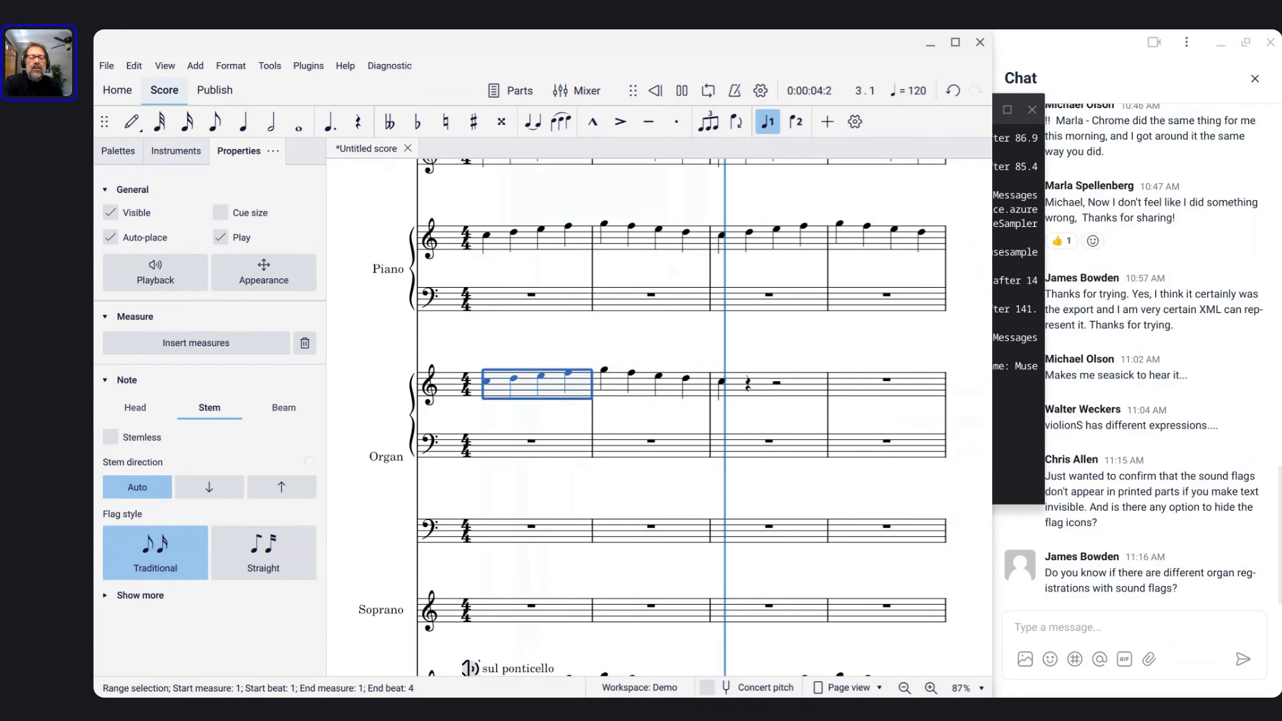
pyautogui.press('space')
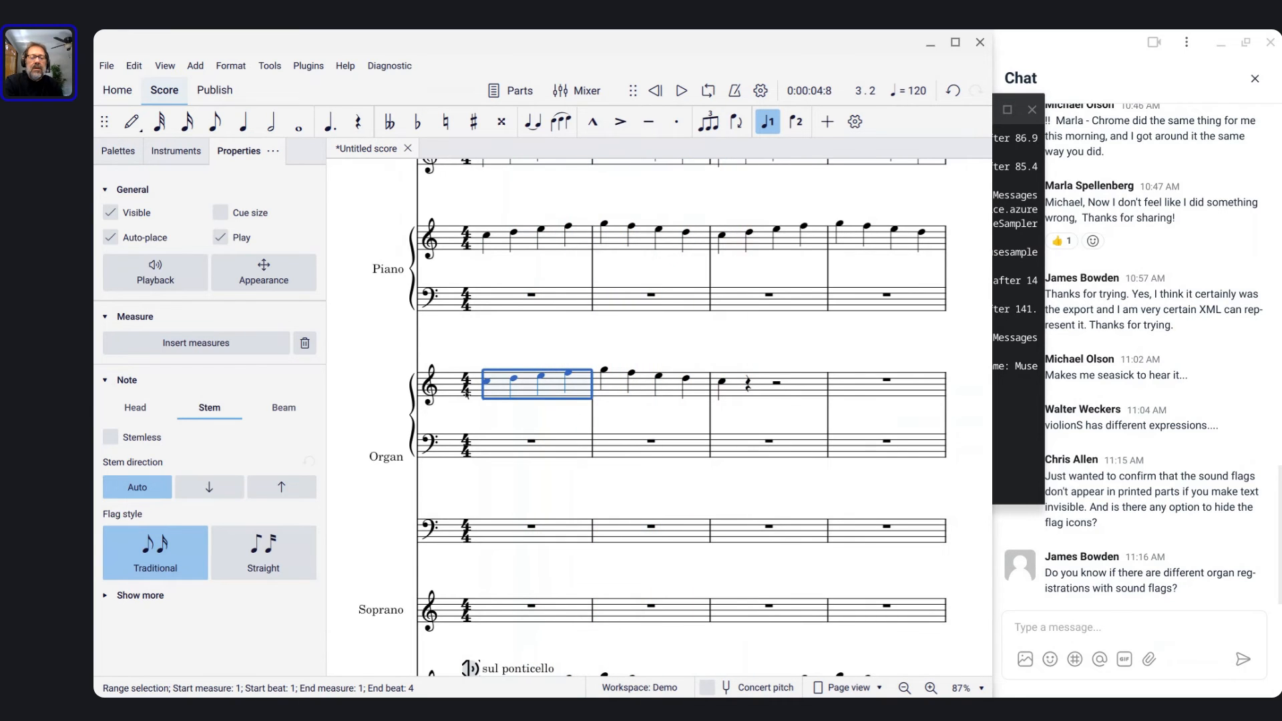
# Add staff text at the organ's first note and set its sound flag to Vibrato Off
pyautogui.click(489, 384)
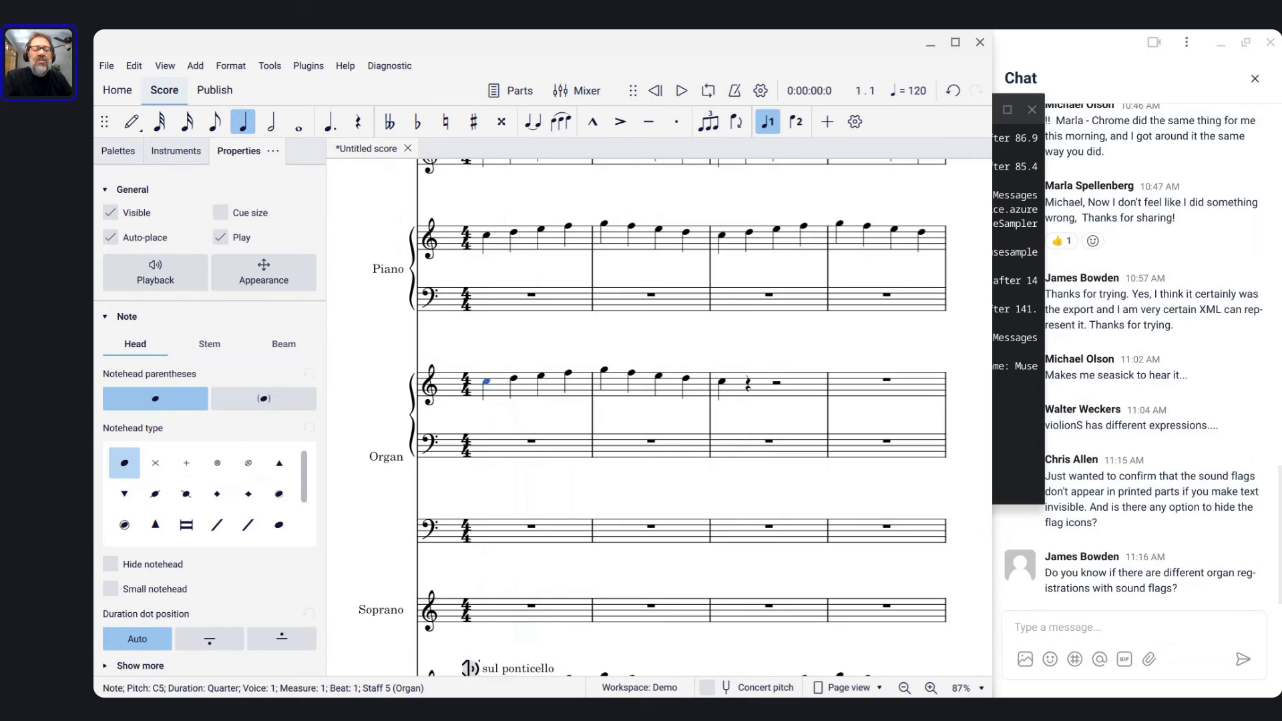
pyautogui.hotkey('ctrl', 't')
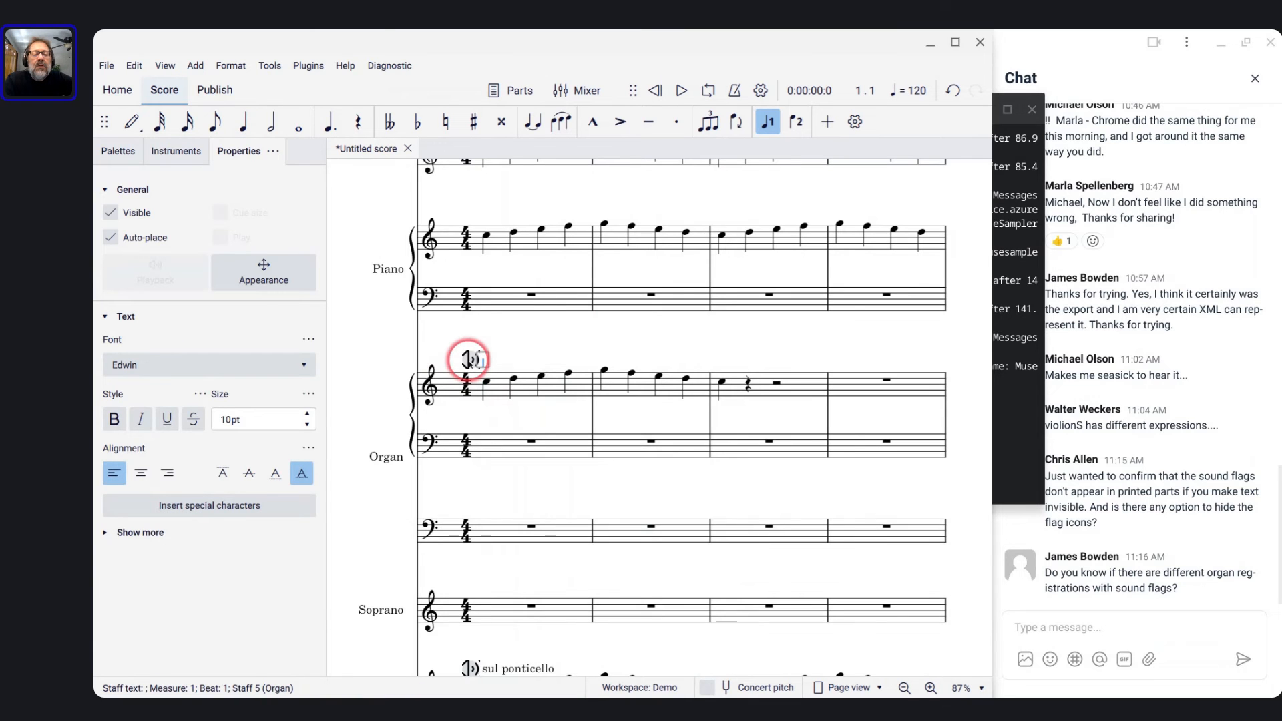
pyautogui.click(469, 361)
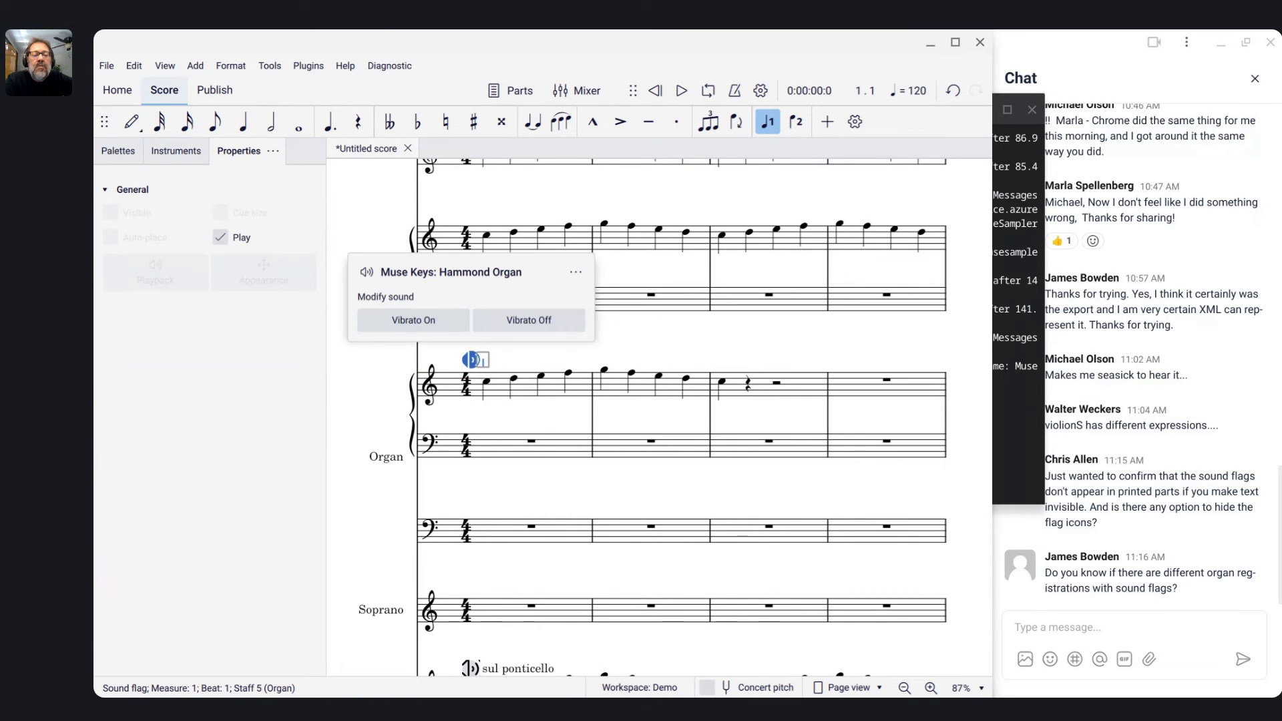
pyautogui.click(514, 321)
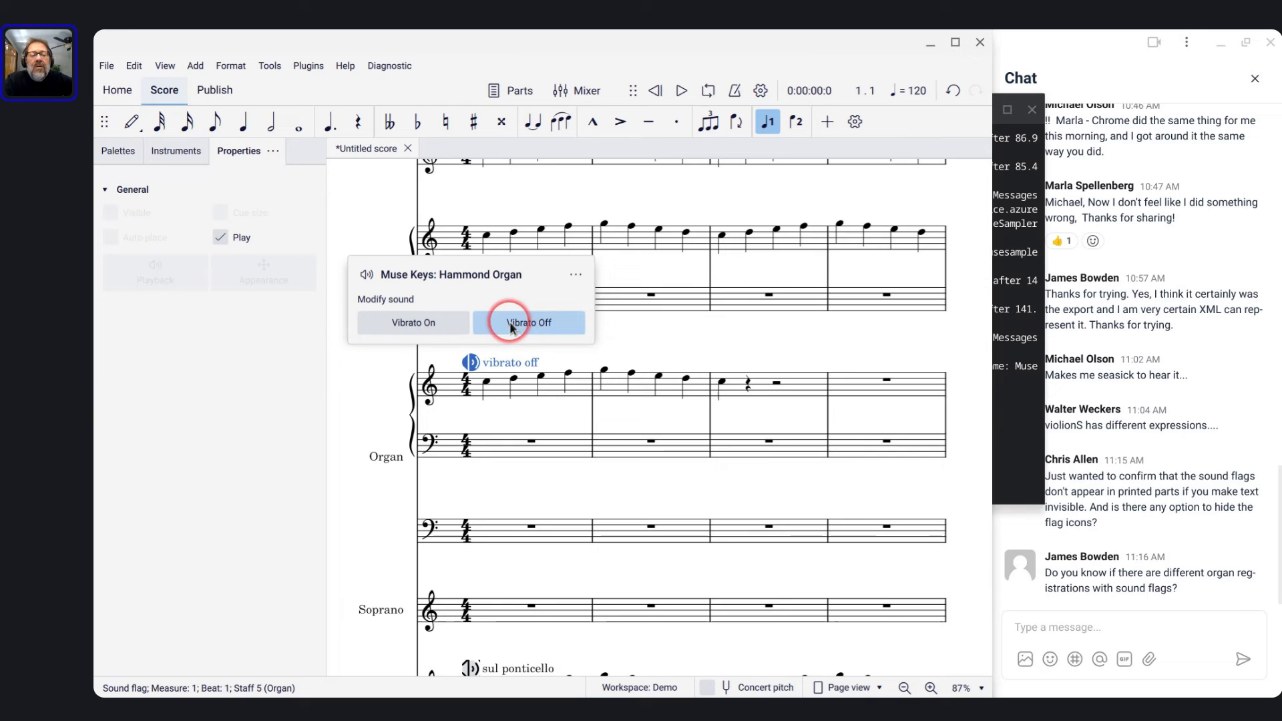
# Play back the organ line from measure 1 into measure 3 with vibrato off
pyautogui.click(499, 394)
pyautogui.press('space')
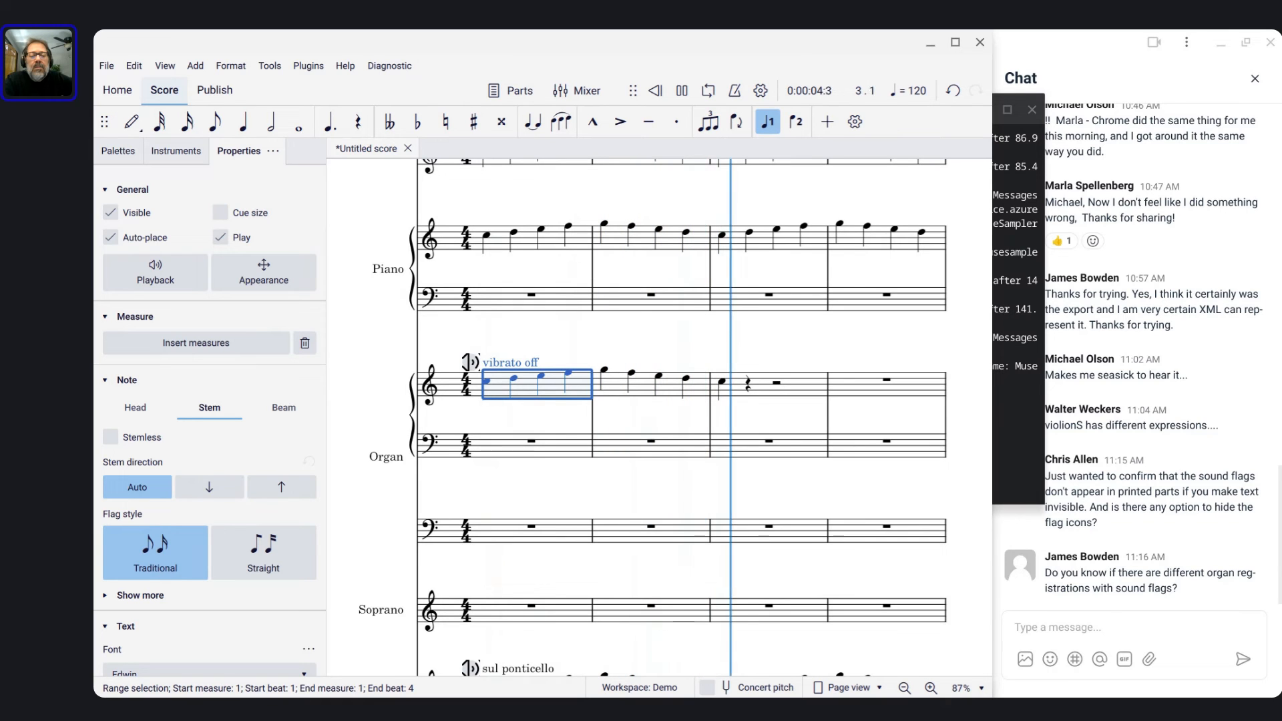
pyautogui.press('space')
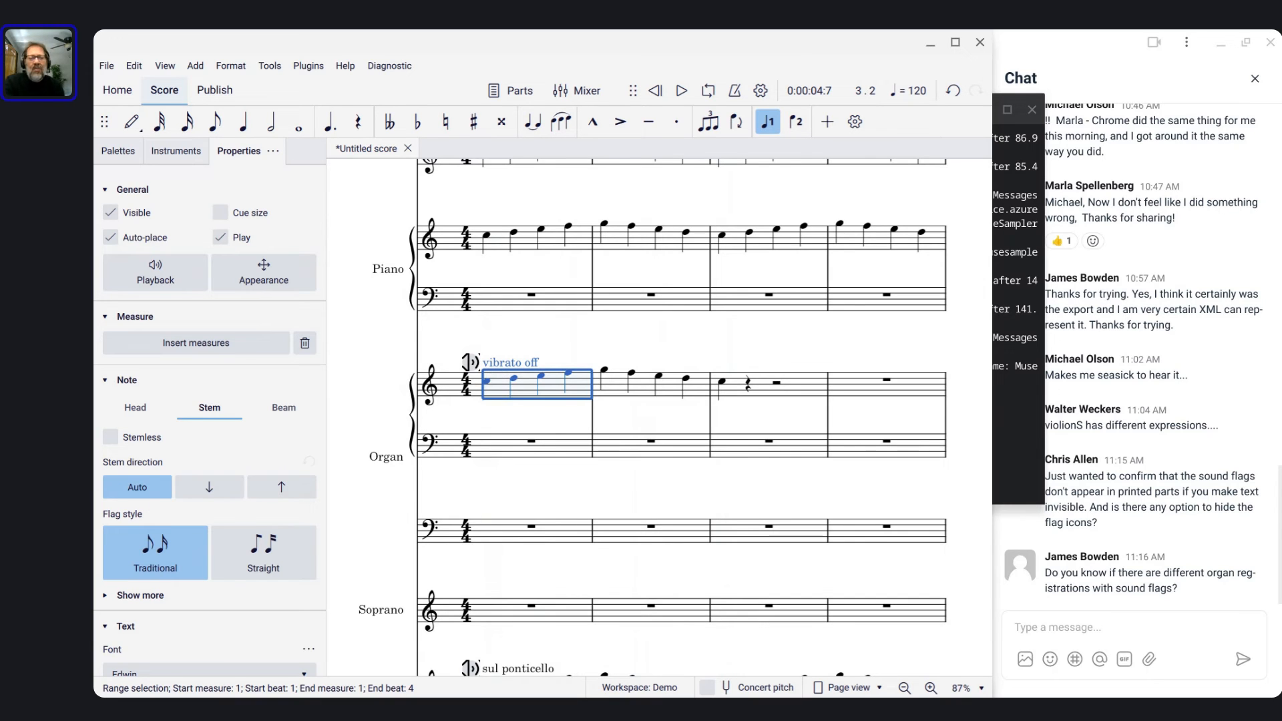
# Play back the piano line from measure 1 into measure 3 and select its first note
pyautogui.click(487, 236)
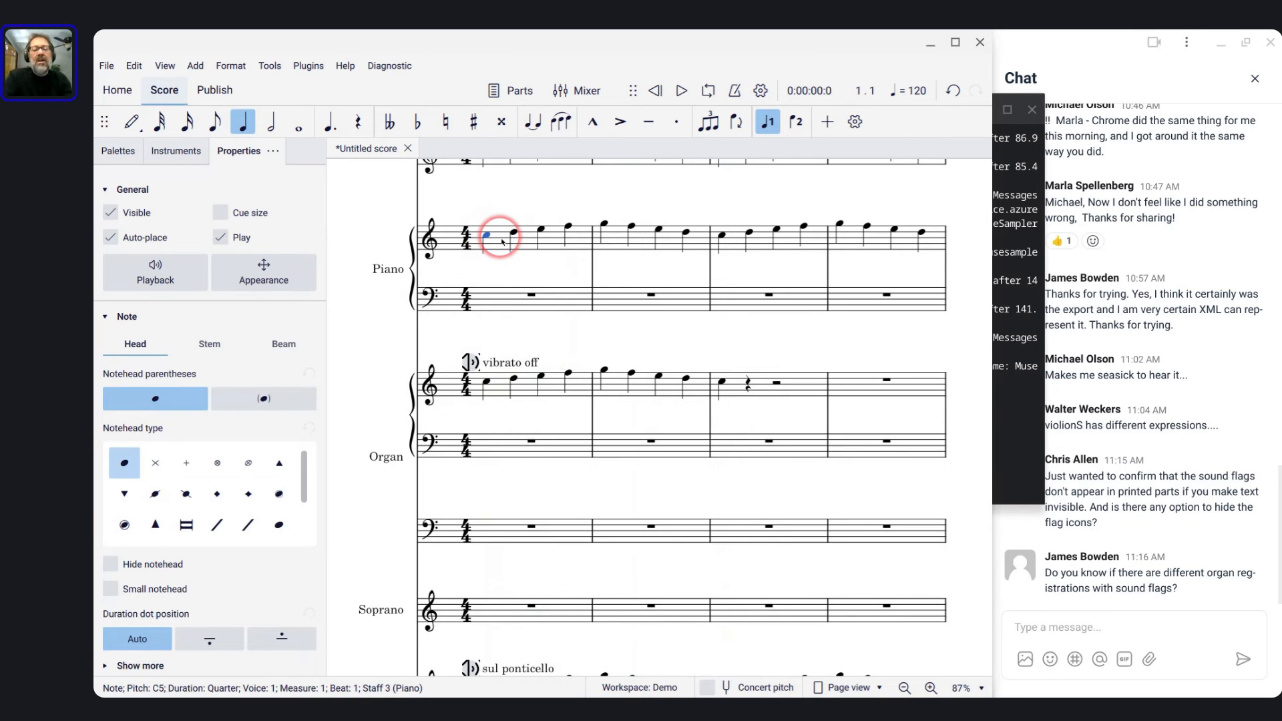
pyautogui.click(502, 241)
pyautogui.press('space')
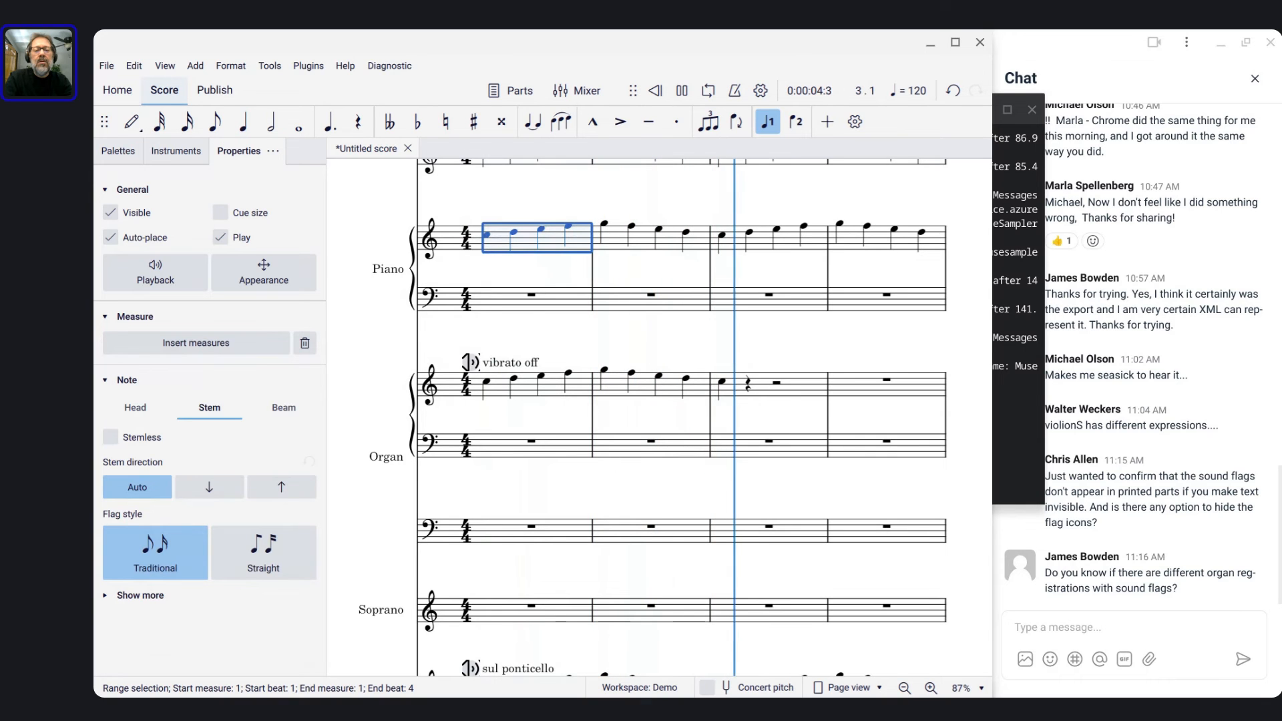
pyautogui.press('space')
pyautogui.click(488, 237)
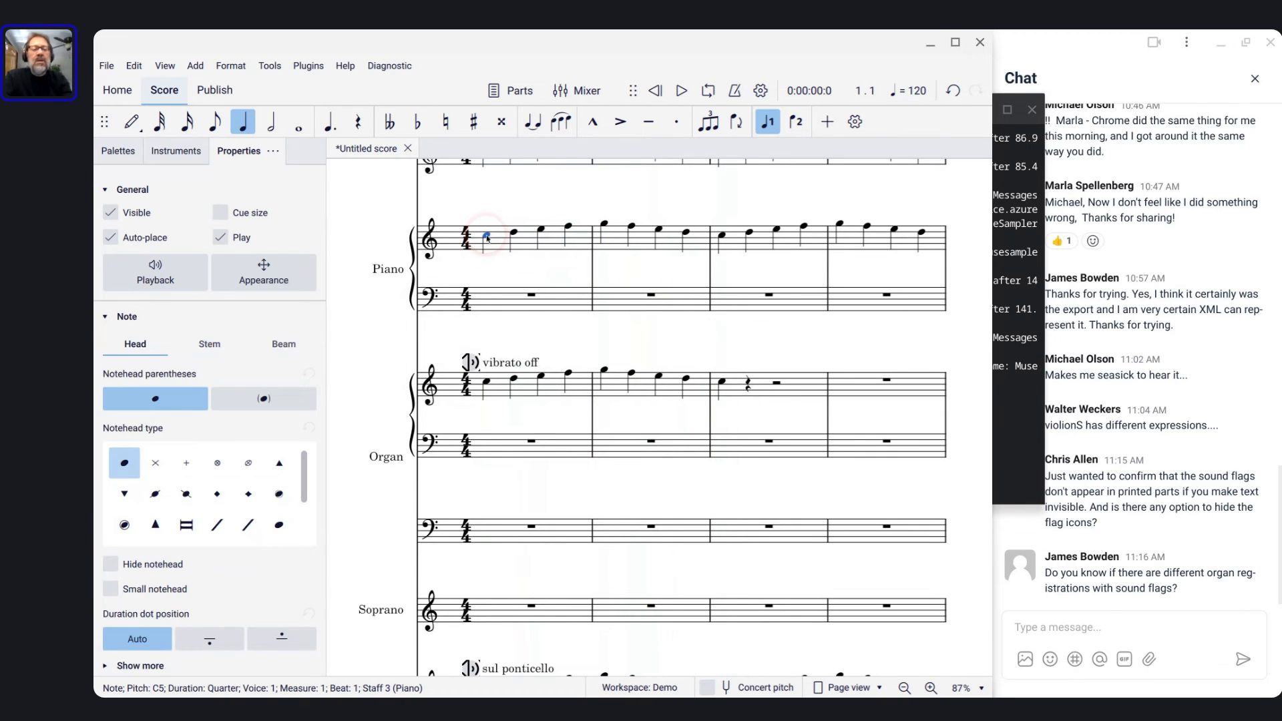
# Add staff text at the piano's first note and set its sound flag to Pop
pyautogui.hotkey('ctrl', 't')
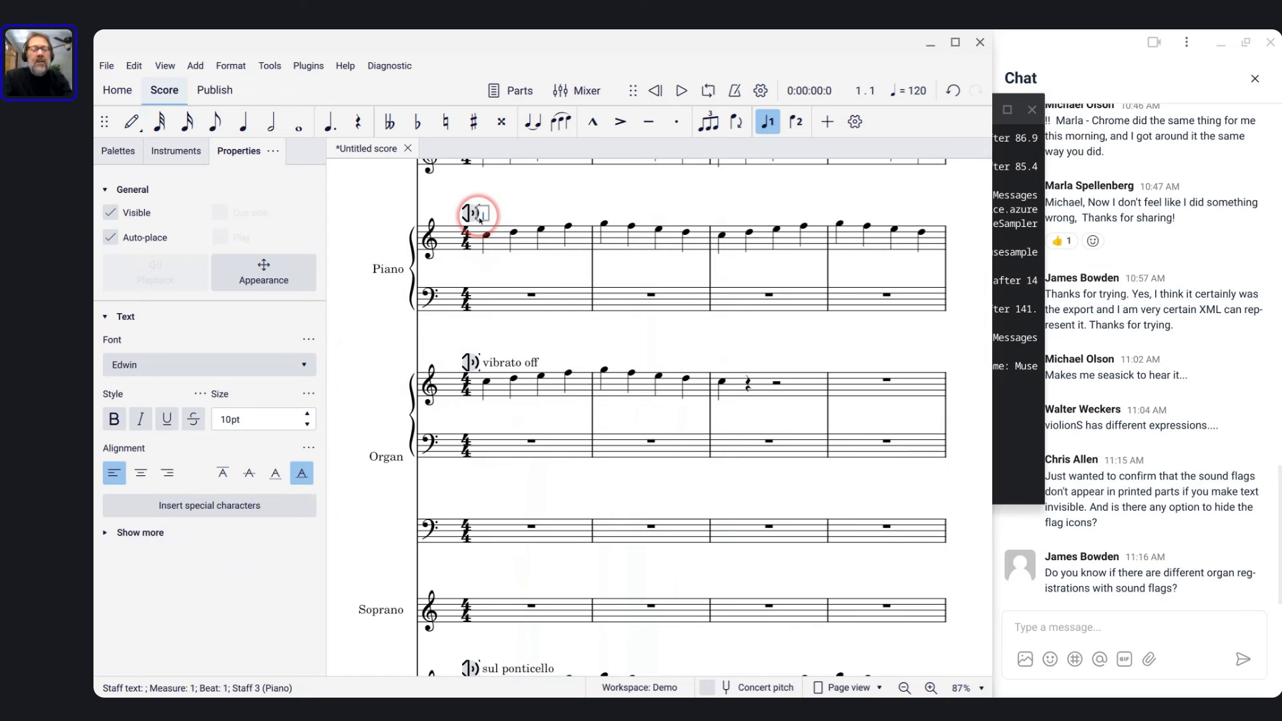
pyautogui.click(469, 215)
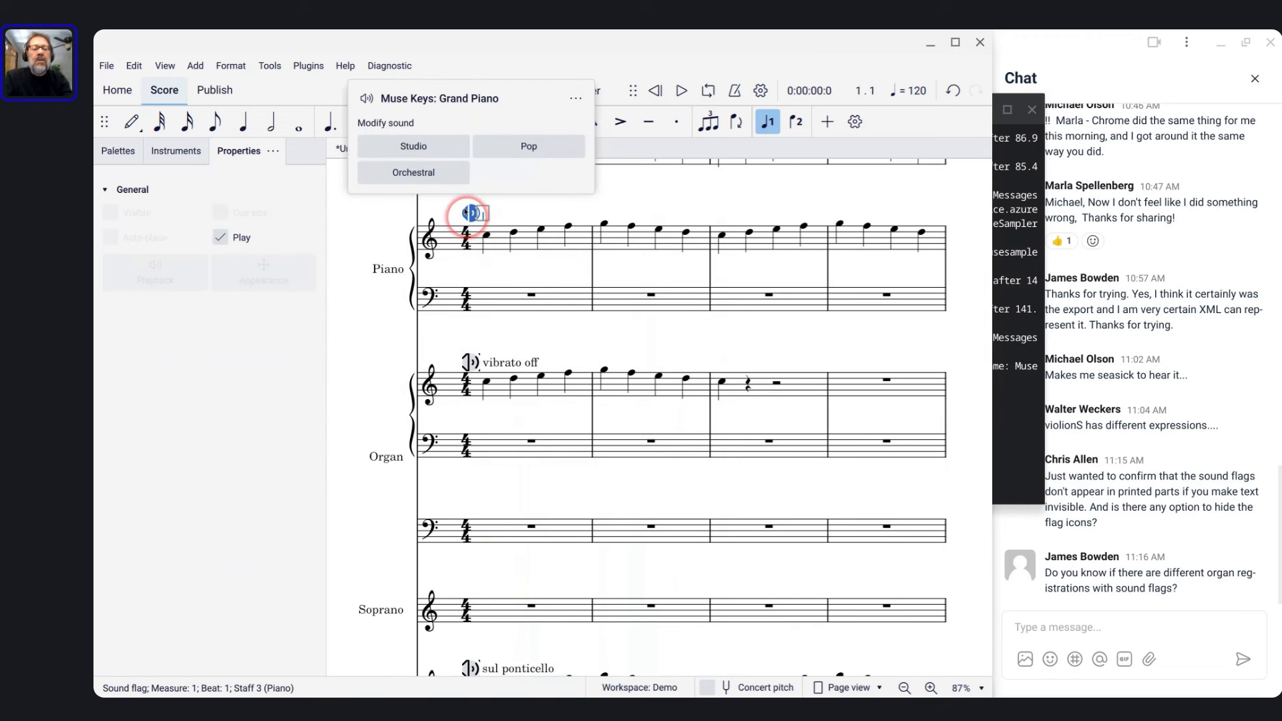
pyautogui.click(417, 148)
pyautogui.click(500, 151)
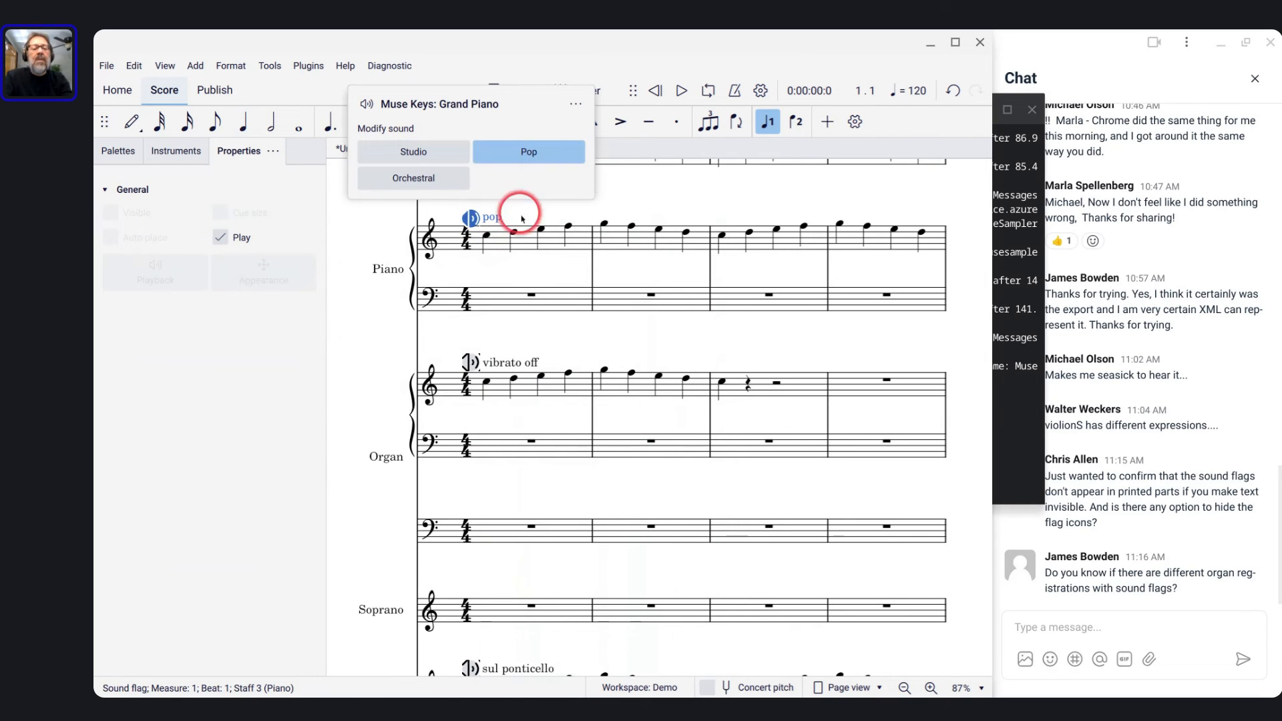
# Play back the piano line from measure 1 into measure 3 with the Pop sound
pyautogui.click(526, 237)
pyautogui.press('space')
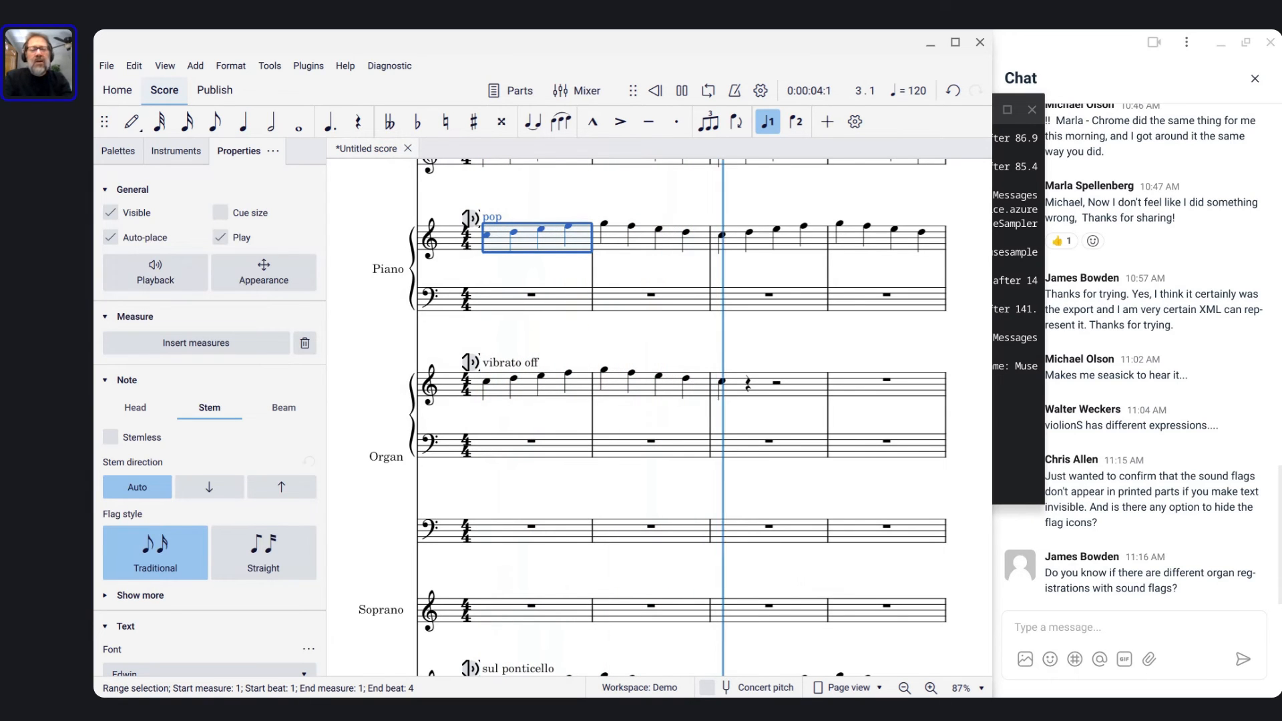
pyautogui.press('space')
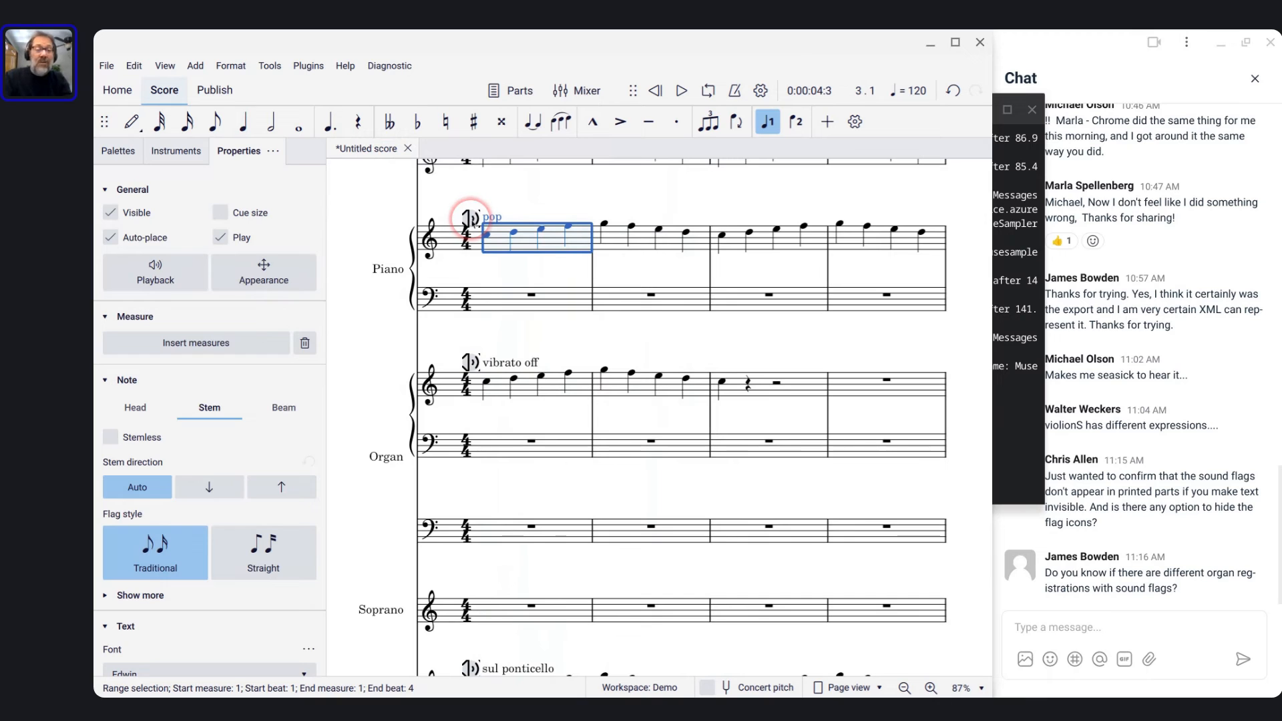
# Change the piano's sound flag to Orchestral and play back the line from measure 1 into measure 3
pyautogui.click(470, 219)
pyautogui.click(414, 175)
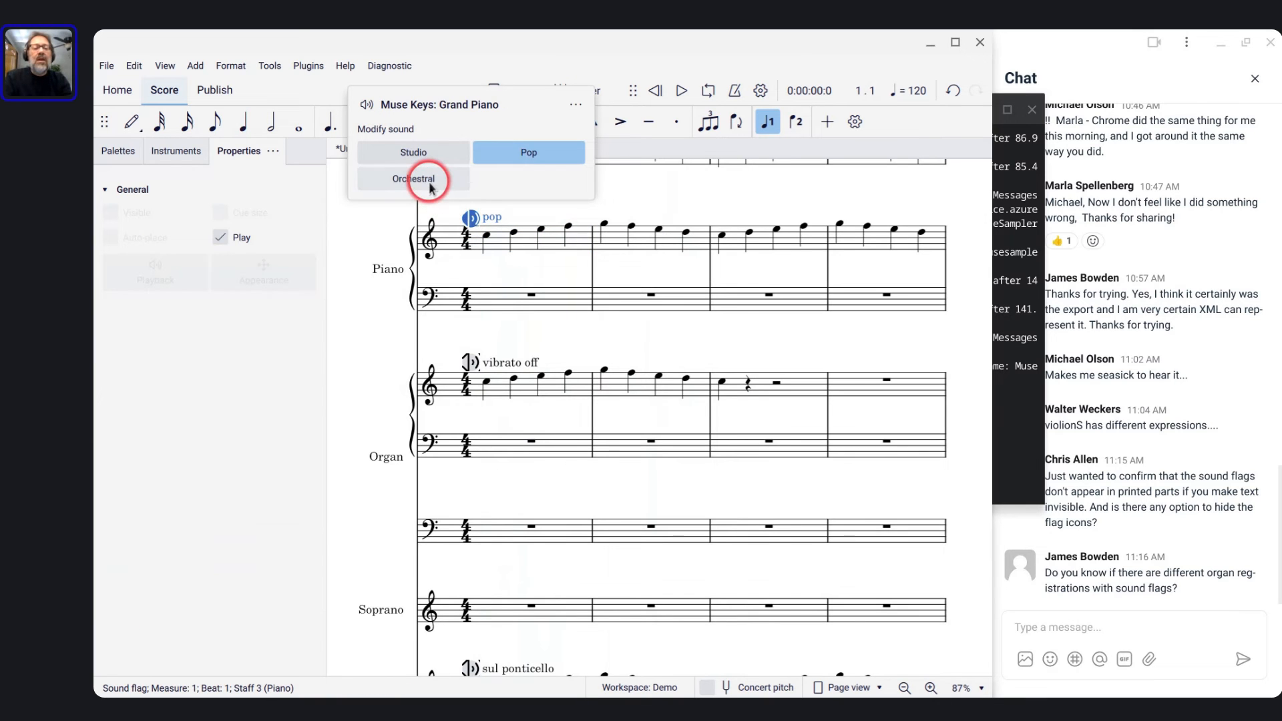
pyautogui.click(524, 245)
pyautogui.press('space')
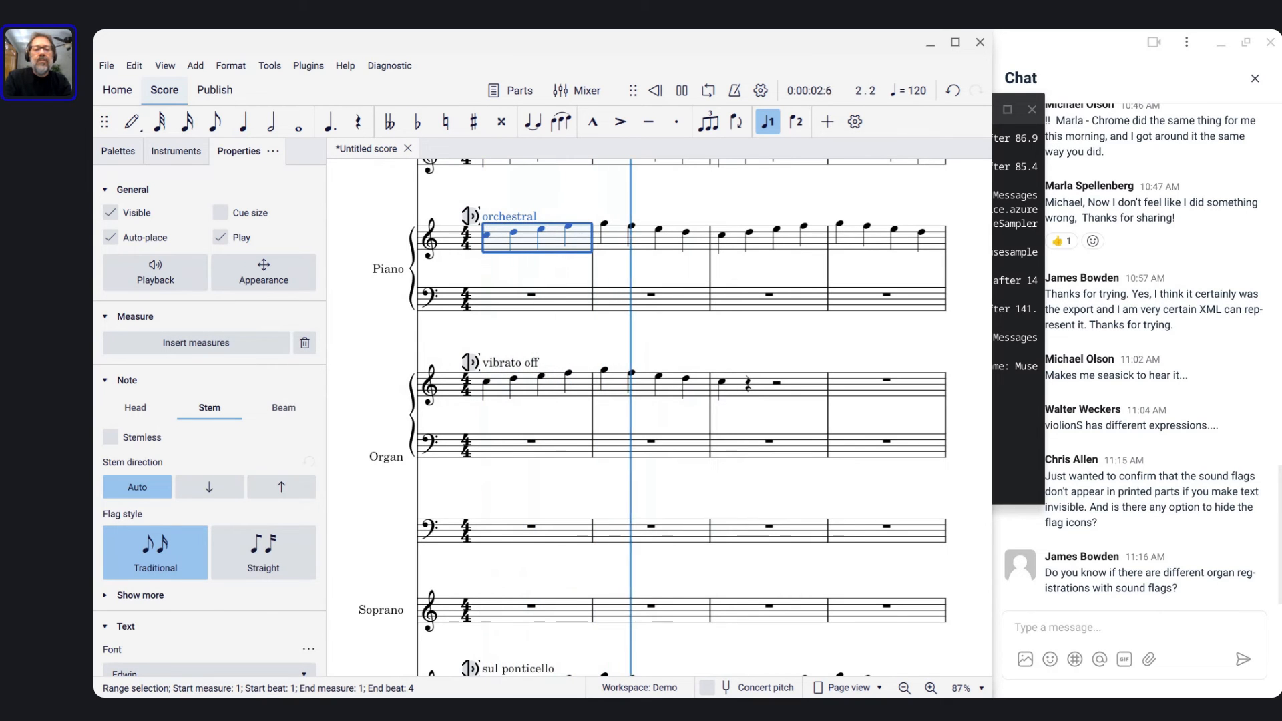
pyautogui.press('space')
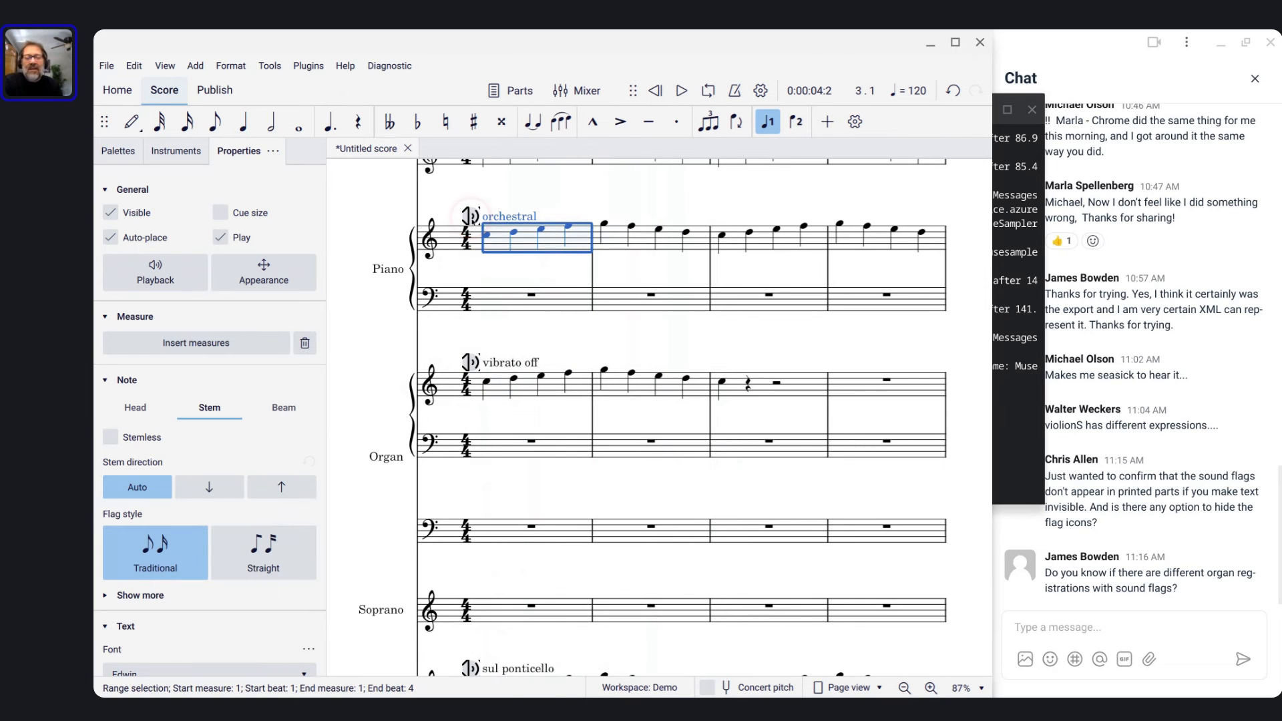
pyautogui.scroll(4, 476, 294)
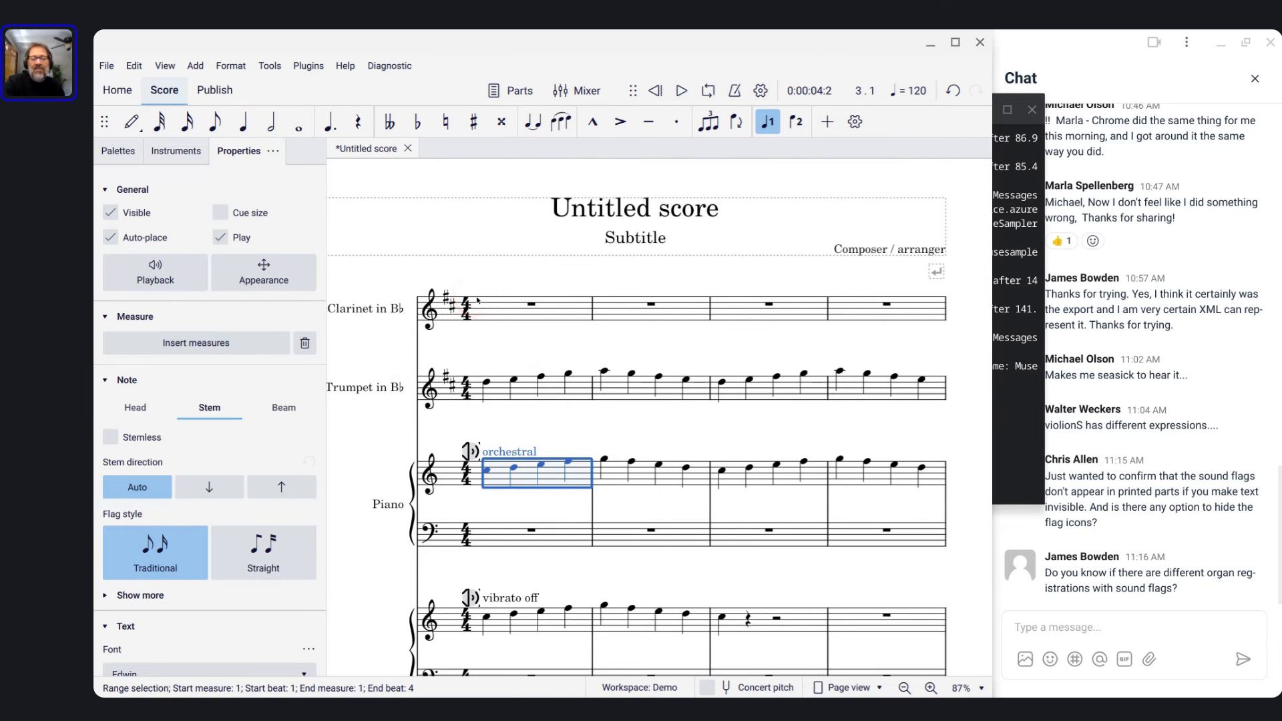
pyautogui.click(471, 308)
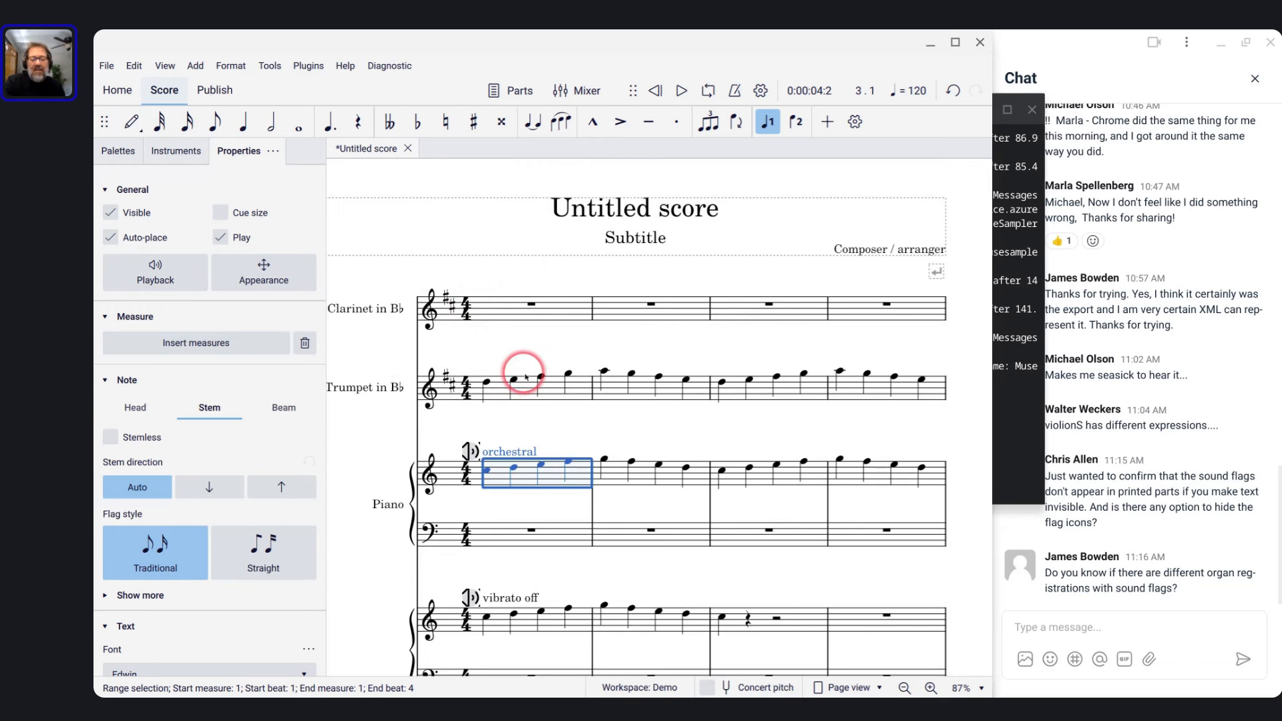
pyautogui.scroll(-1, 492, 386)
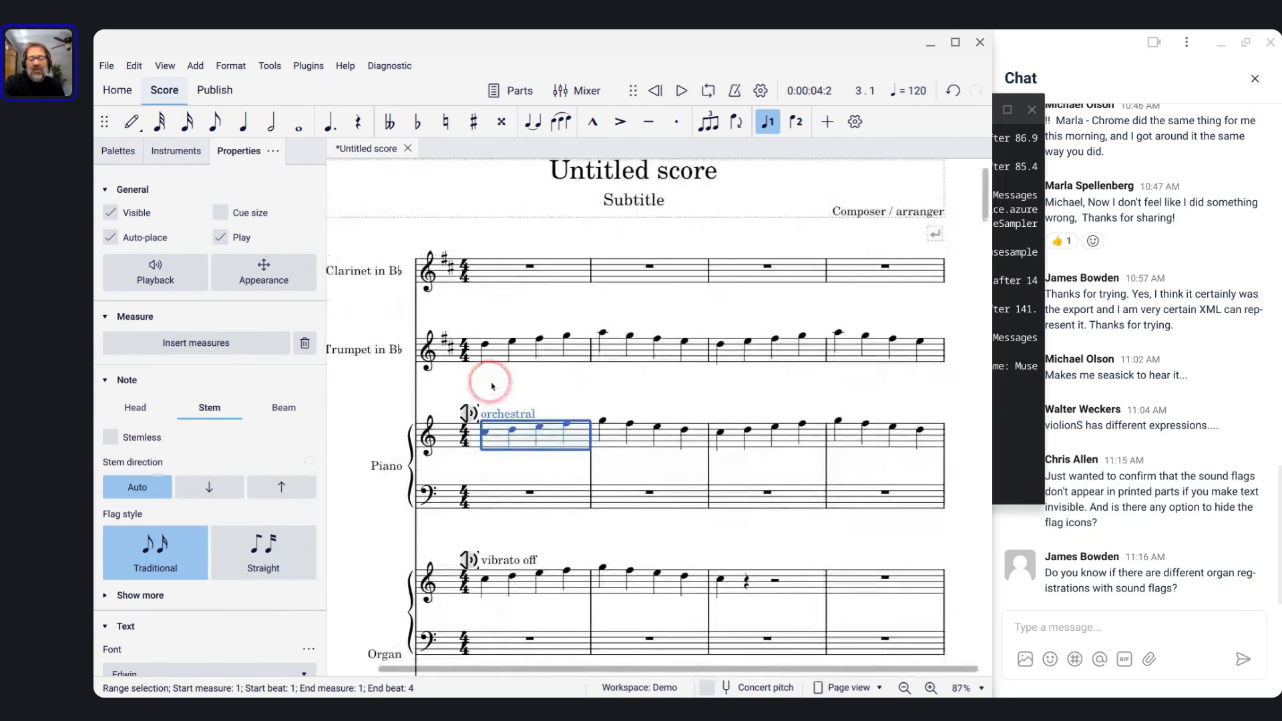
pyautogui.moveTo(492, 386); pyautogui.dragTo(533, 390)
pyautogui.scroll(-2, 660, 420)
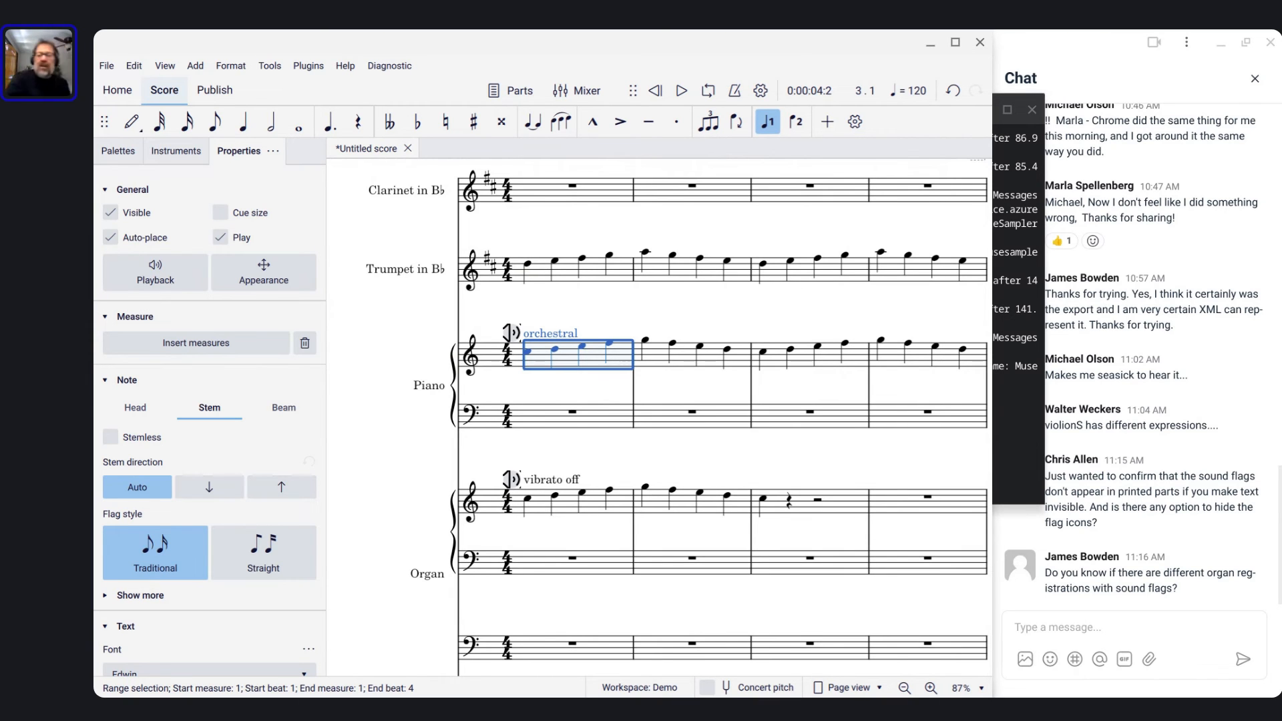
# Switch to the Chrome browser and open the bookmarked MuseScore.com dashboard
pyautogui.hotkey('alt', 'Tab')
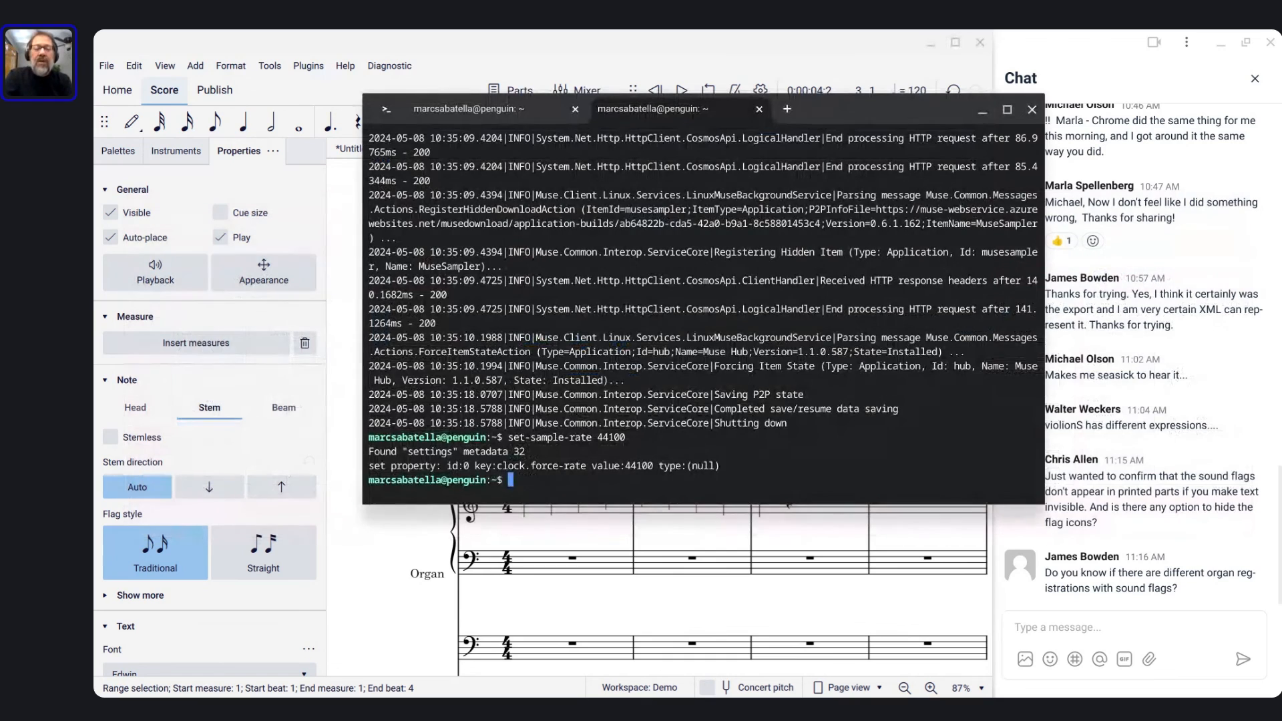
pyautogui.hotkey('alt', 'Tab')
pyautogui.hotkey('alt', 'Tab')
pyautogui.hotkey('alt', 'Tab')
pyautogui.hotkey('alt', 'Tab')
pyautogui.hotkey('alt', 'Tab')
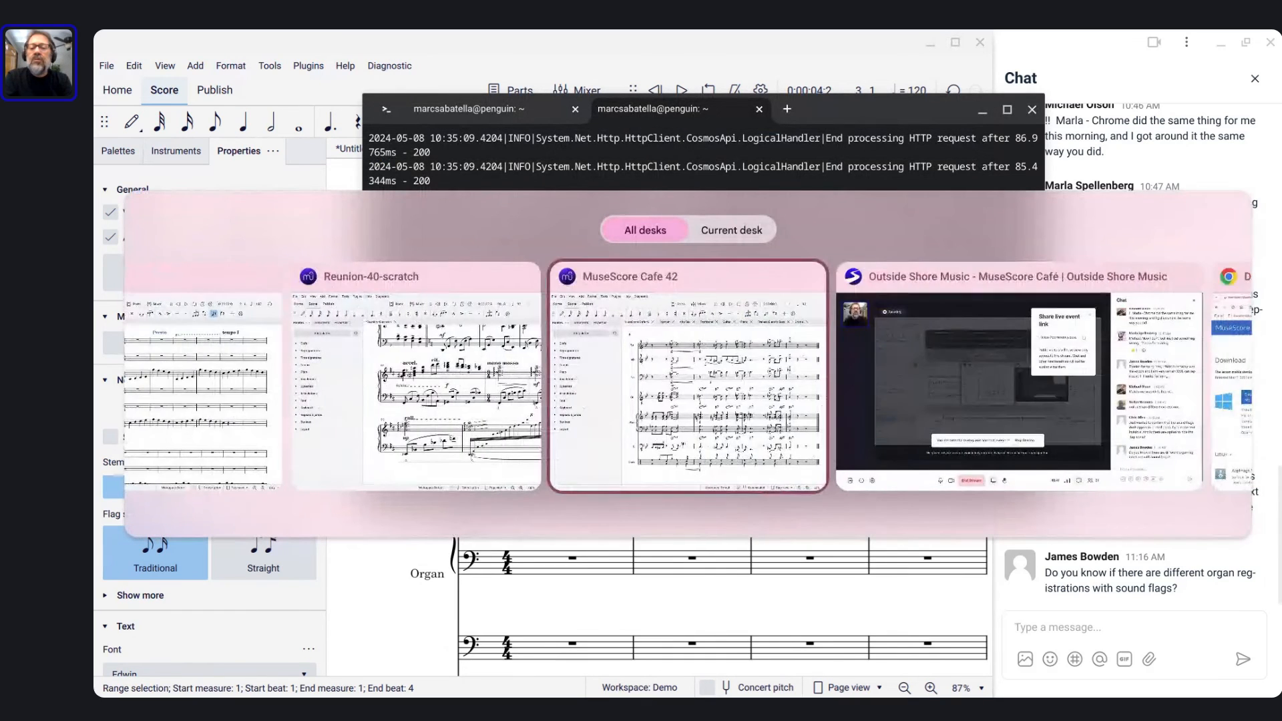
pyautogui.hotkey('alt', 'Tab')
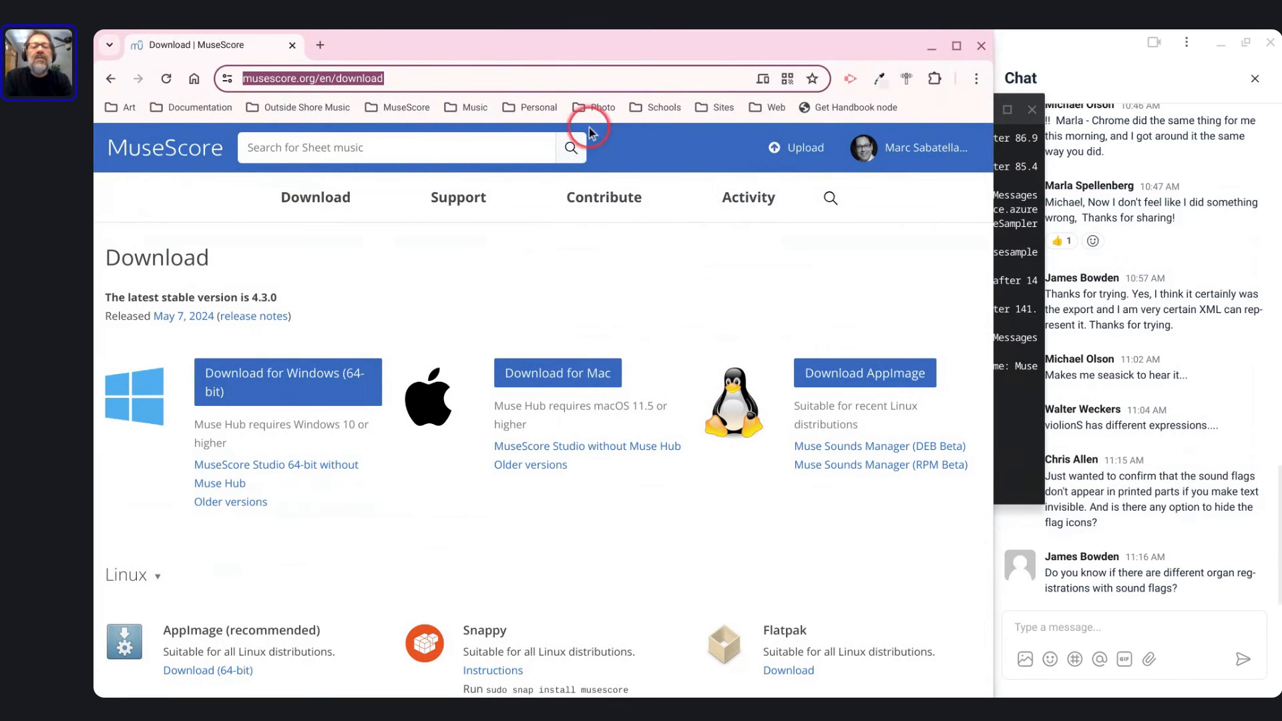
pyautogui.click(423, 107)
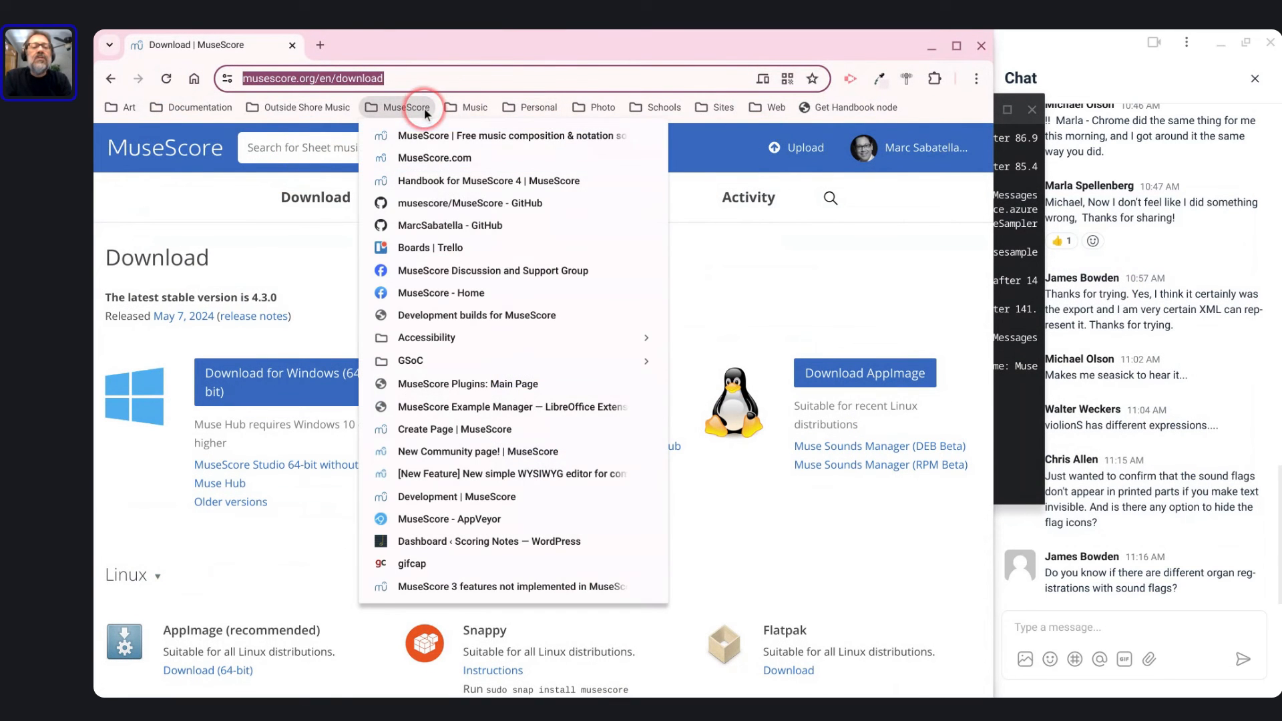
pyautogui.click(446, 160)
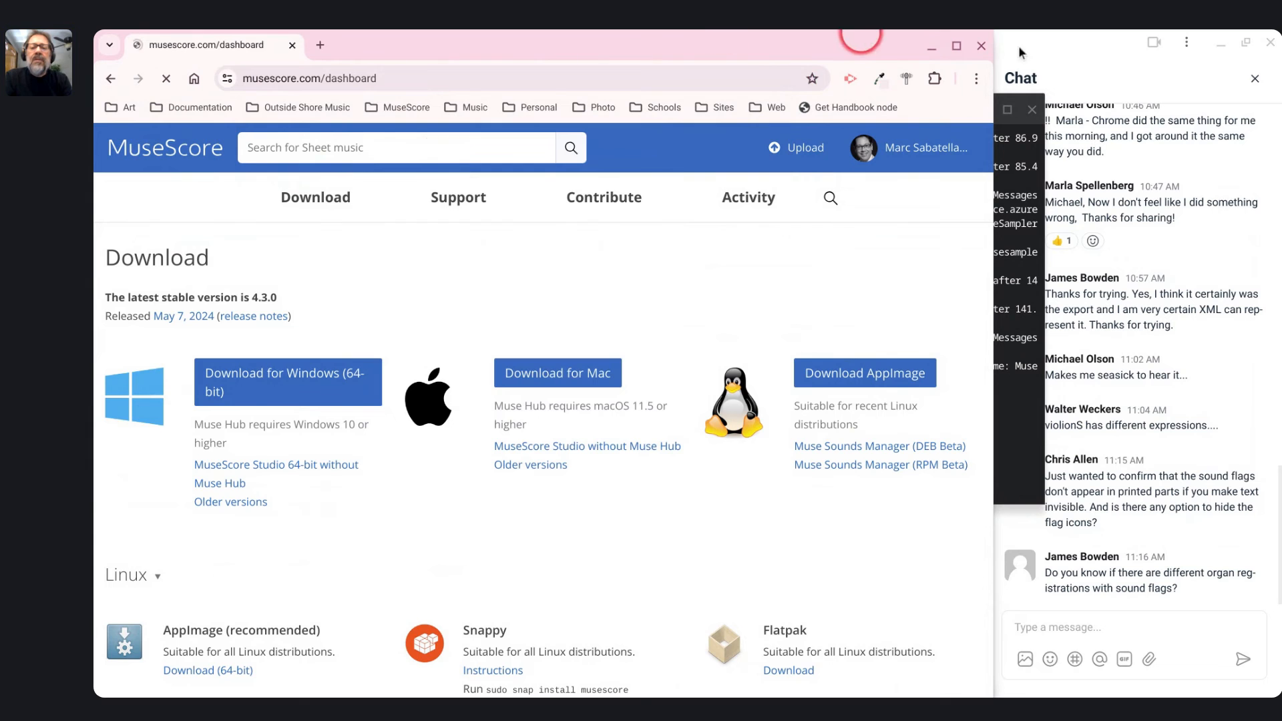
pyautogui.click(1077, 57)
pyautogui.hotkey('alt', 'Tab')
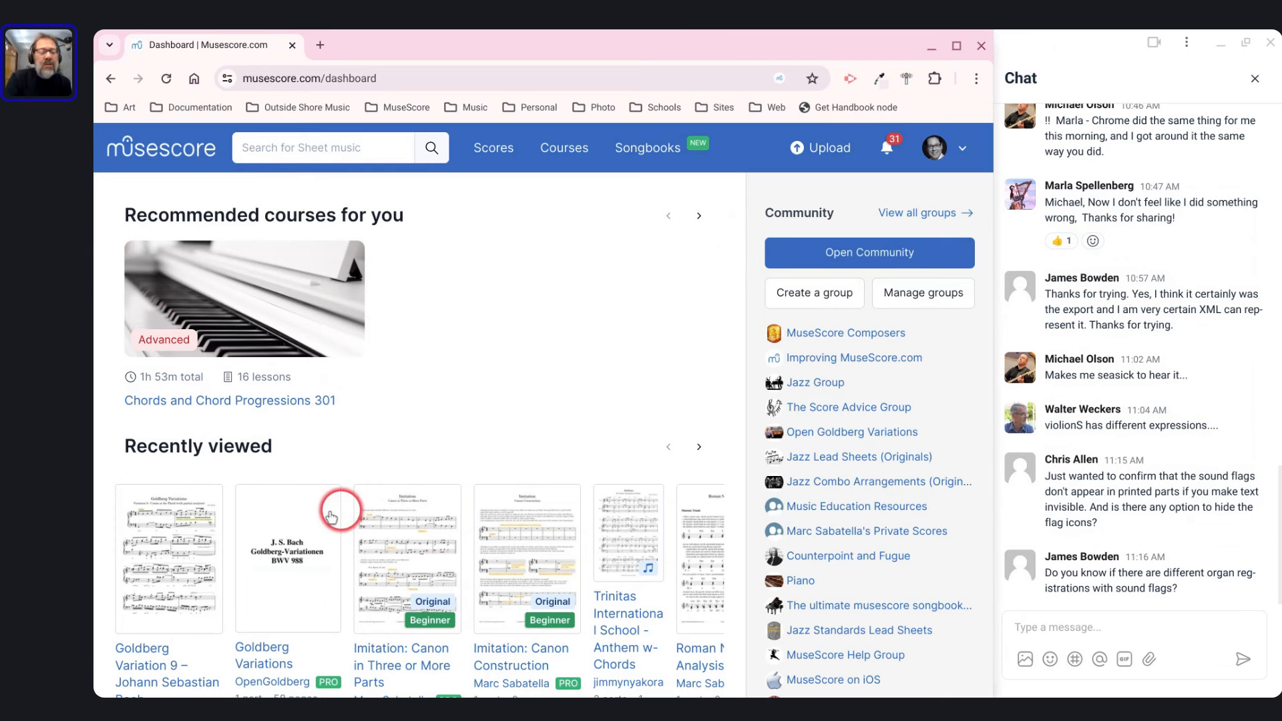
# Open the recently viewed score "Imitation: Canon in Three or More Parts" on its own page
pyautogui.scroll(-2, 171, 534)
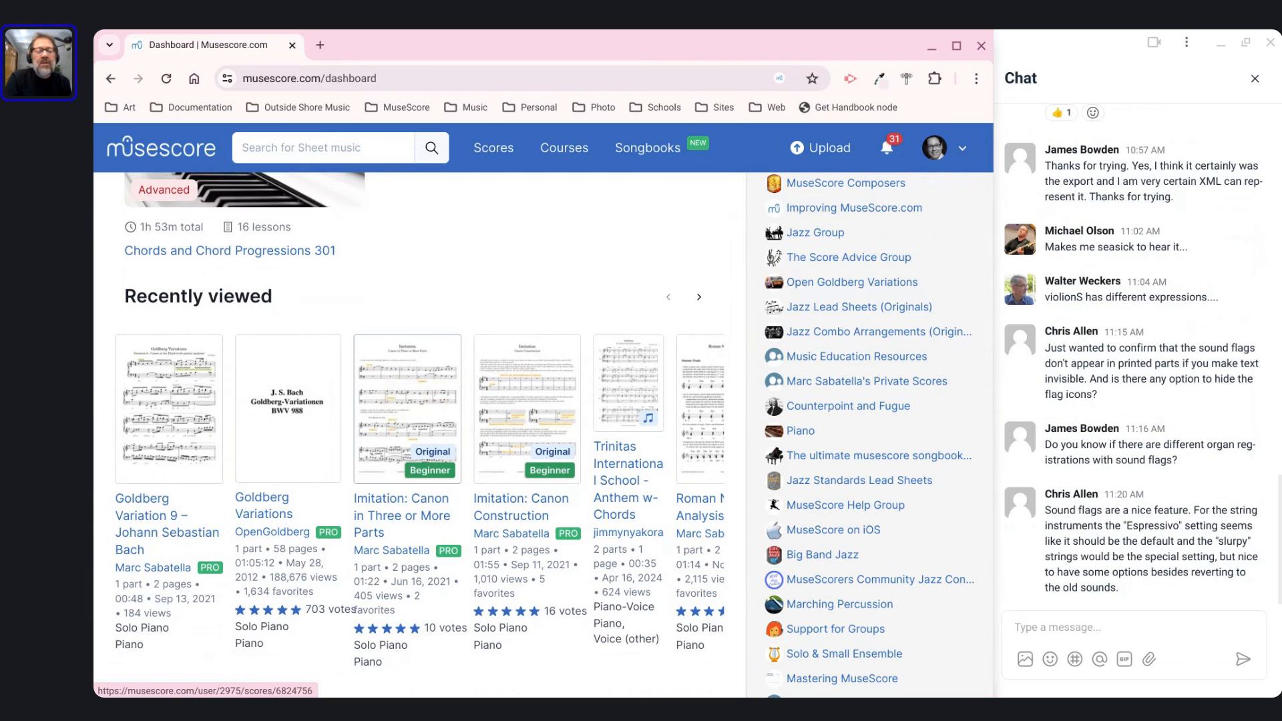
pyautogui.click(418, 399)
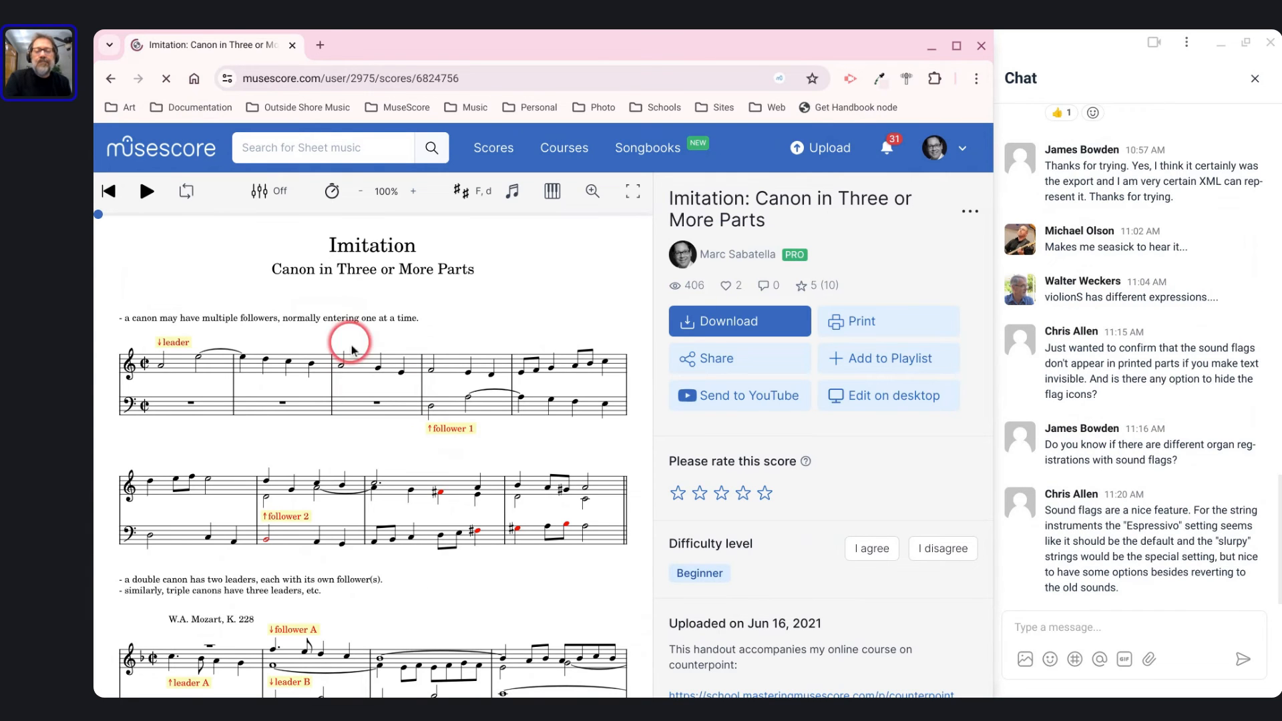
pyautogui.scroll(-1, 444, 264)
pyautogui.scroll(1, 446, 260)
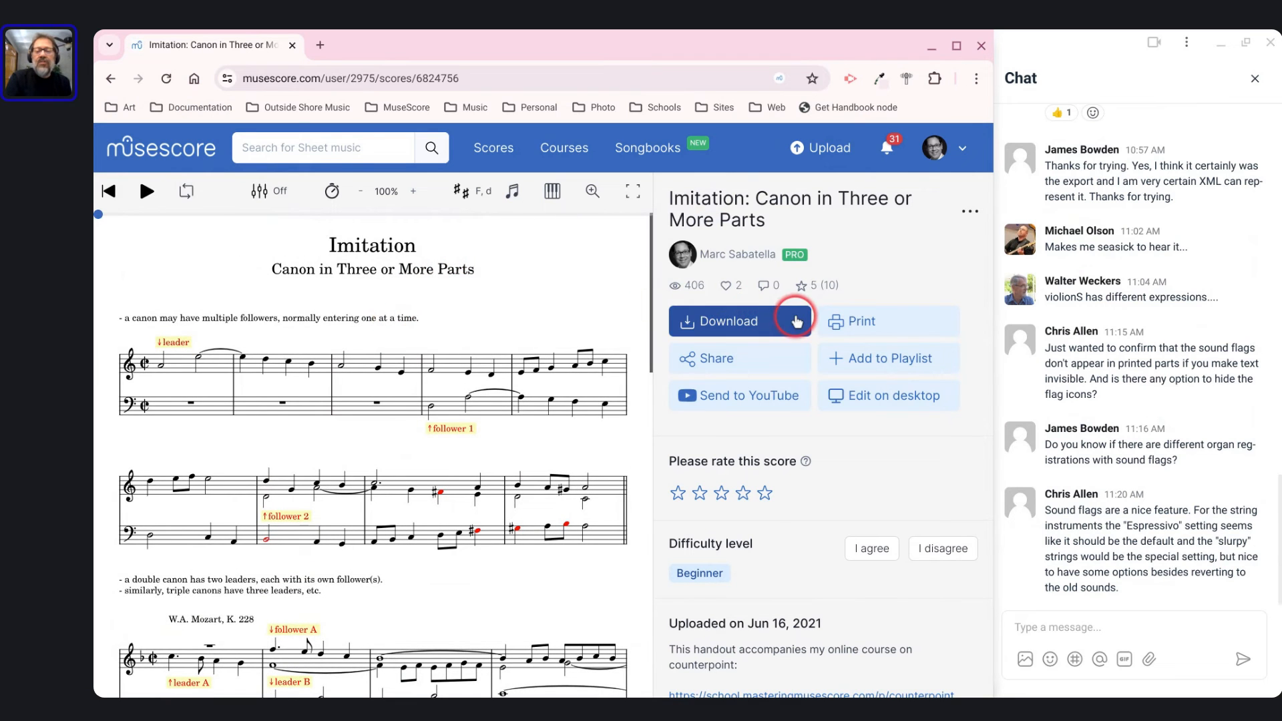
# View the version history of the Imitation canon score, checking its current and previous versions, and close it
pyautogui.click(969, 211)
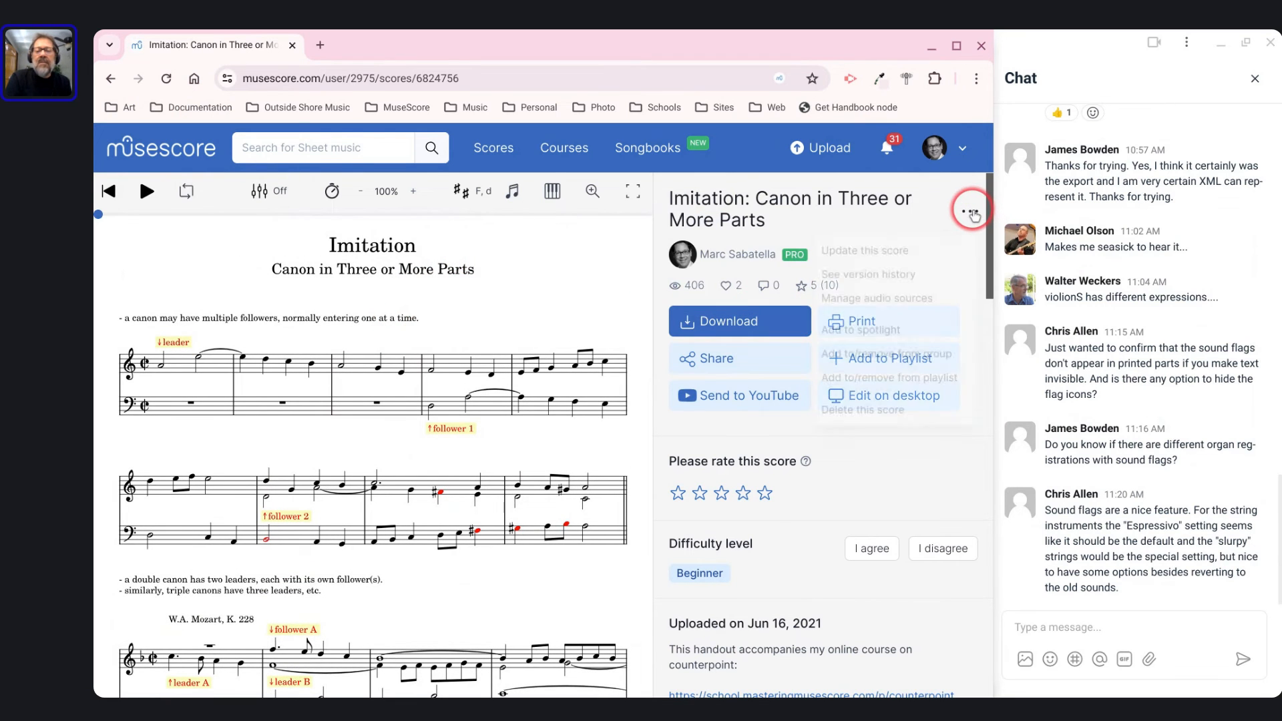
pyautogui.click(880, 272)
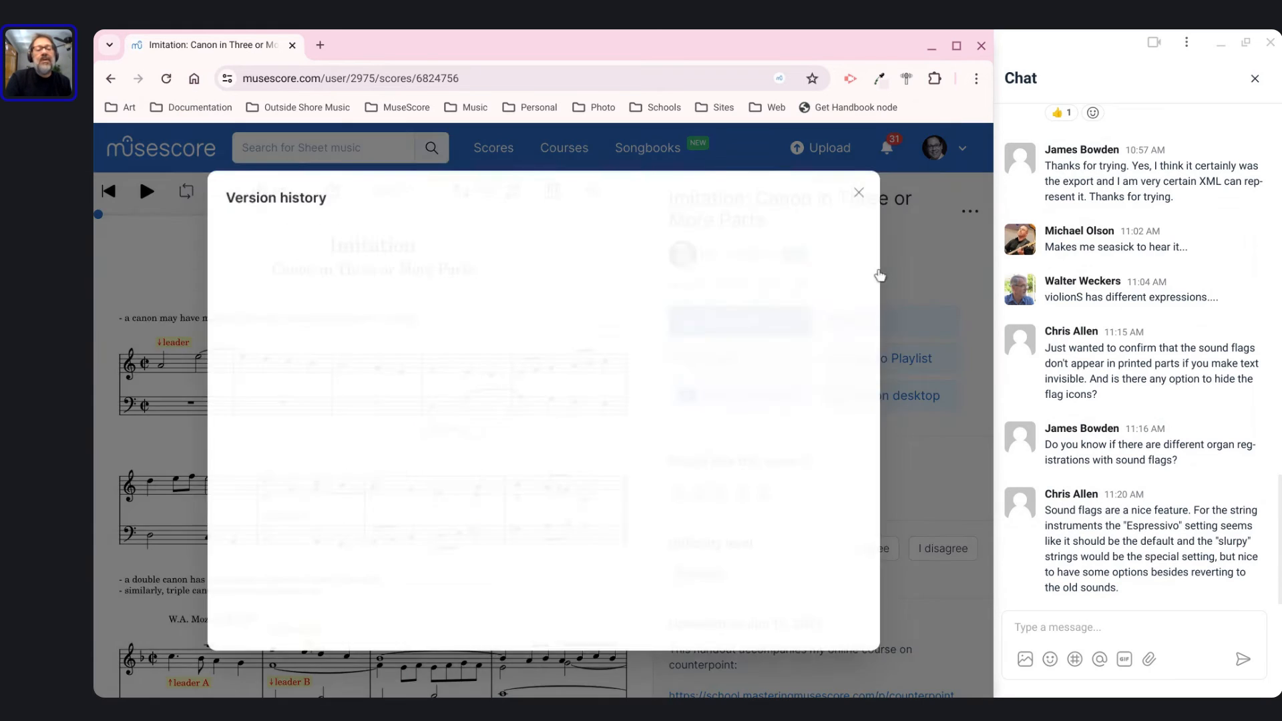
pyautogui.click(260, 267)
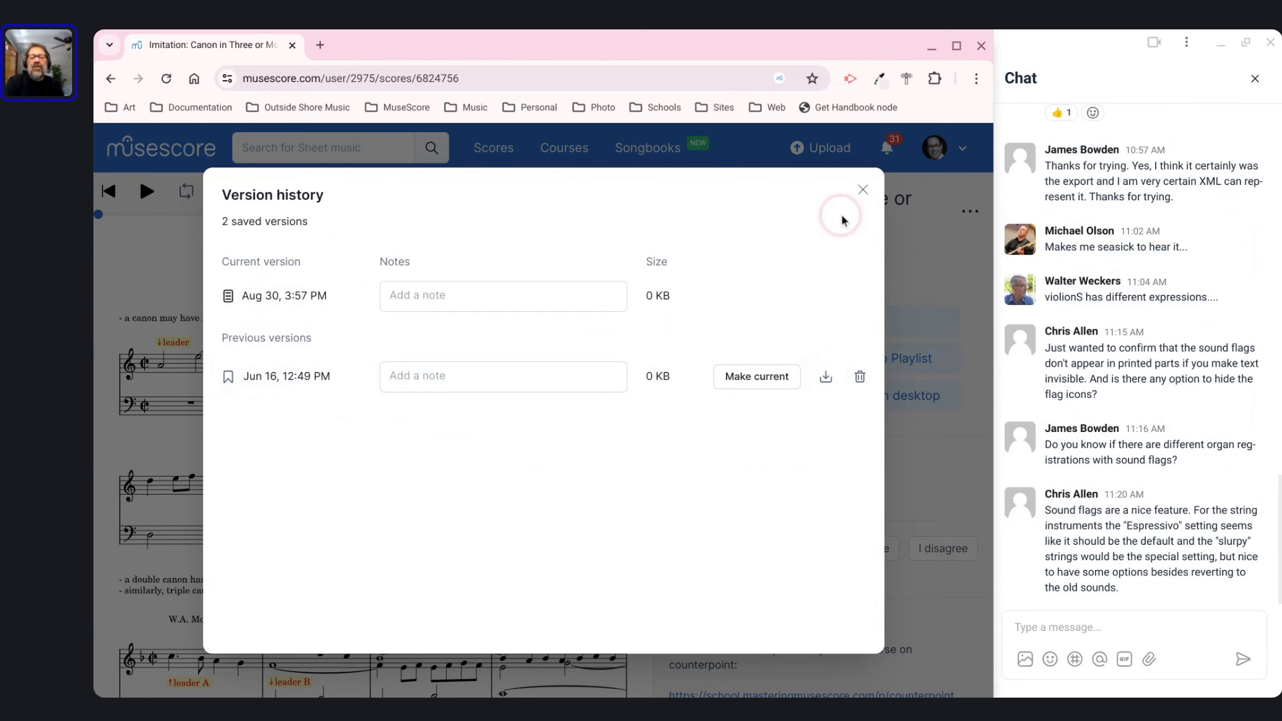
pyautogui.click(862, 191)
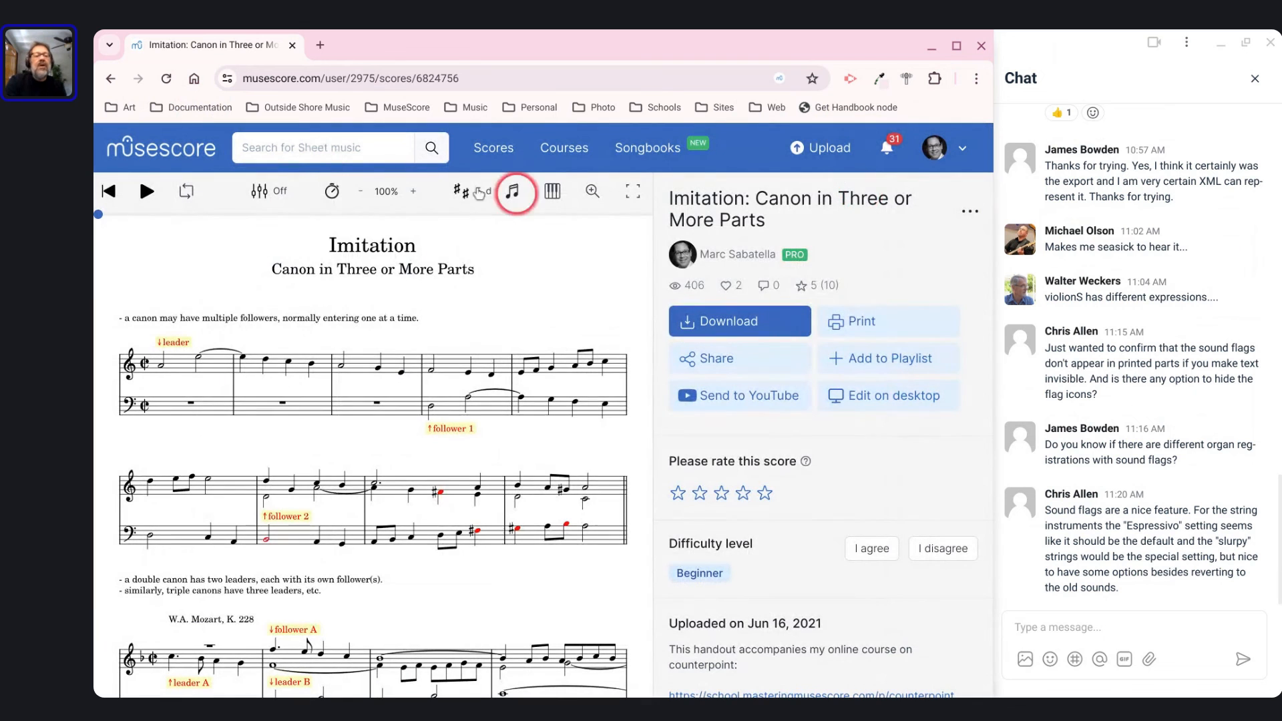
# Search the sheet music for "reunion" and open the original solo piano score titled Reunion
pyautogui.click(304, 148)
pyautogui.write('reunion')
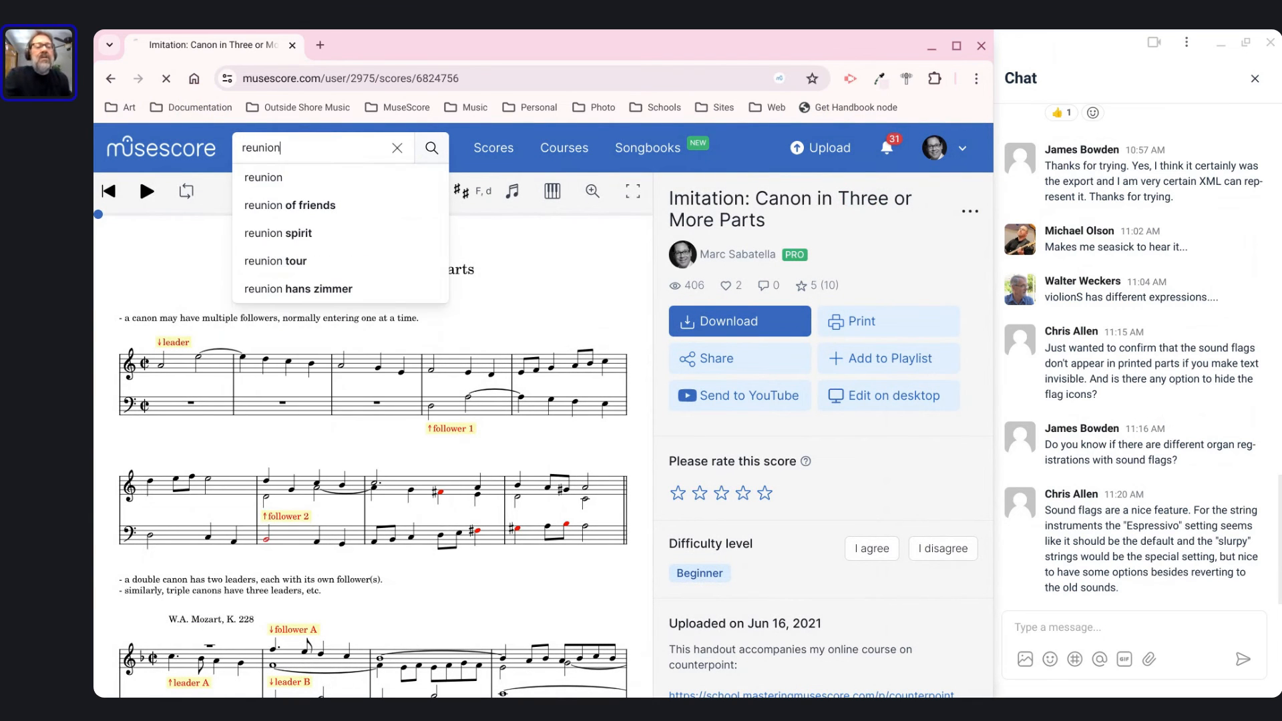
pyautogui.press('Return')
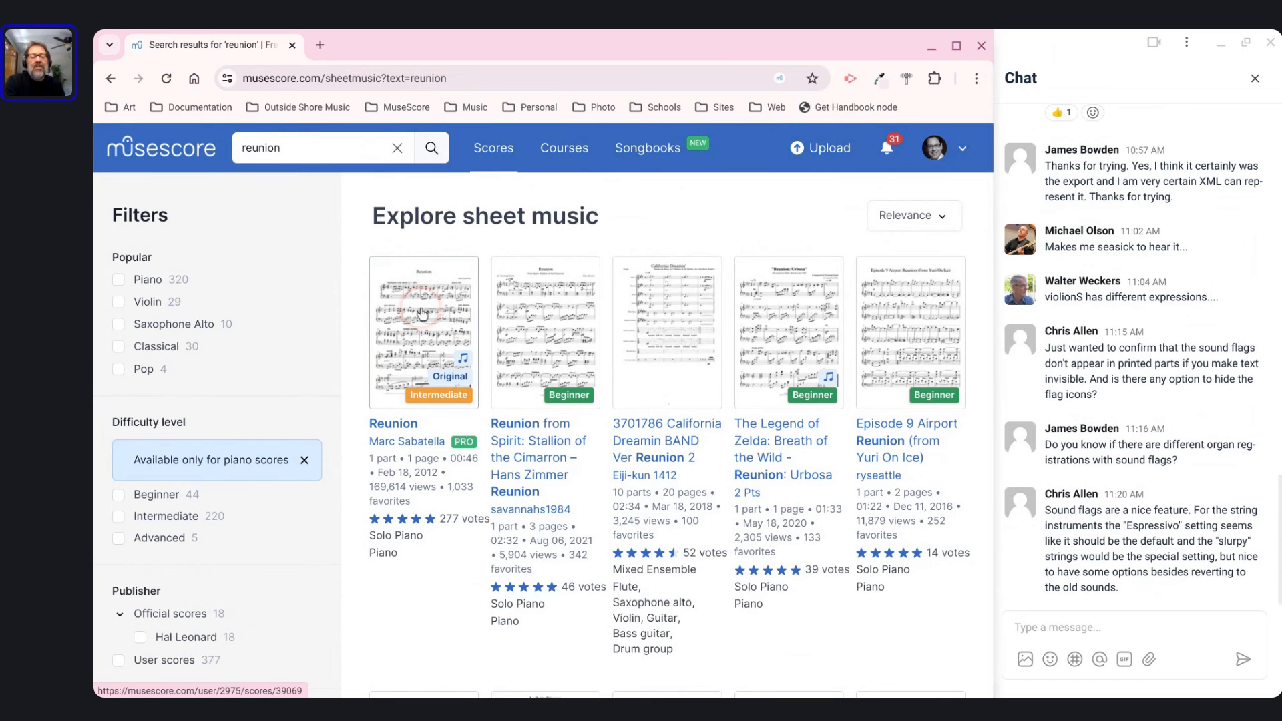
pyautogui.click(694, 259)
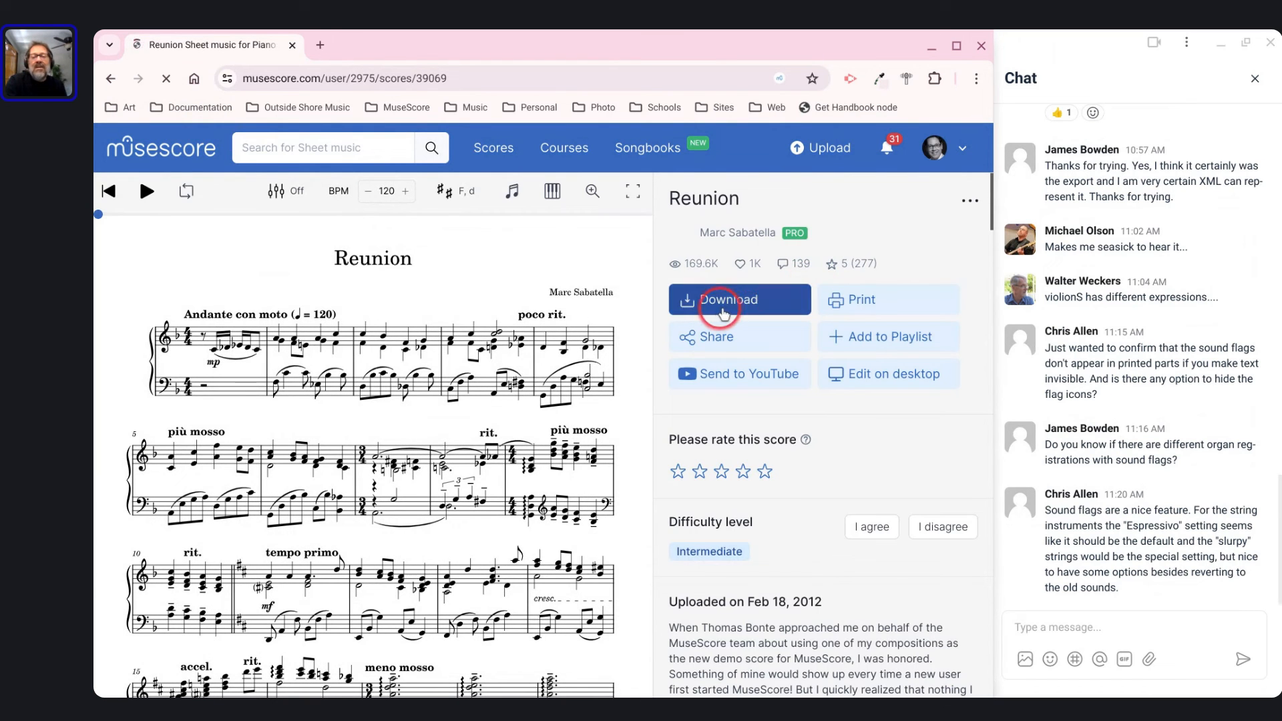
# Open the Reunion score's version history and examine the dates of its saved versions down to the oldest
pyautogui.click(968, 201)
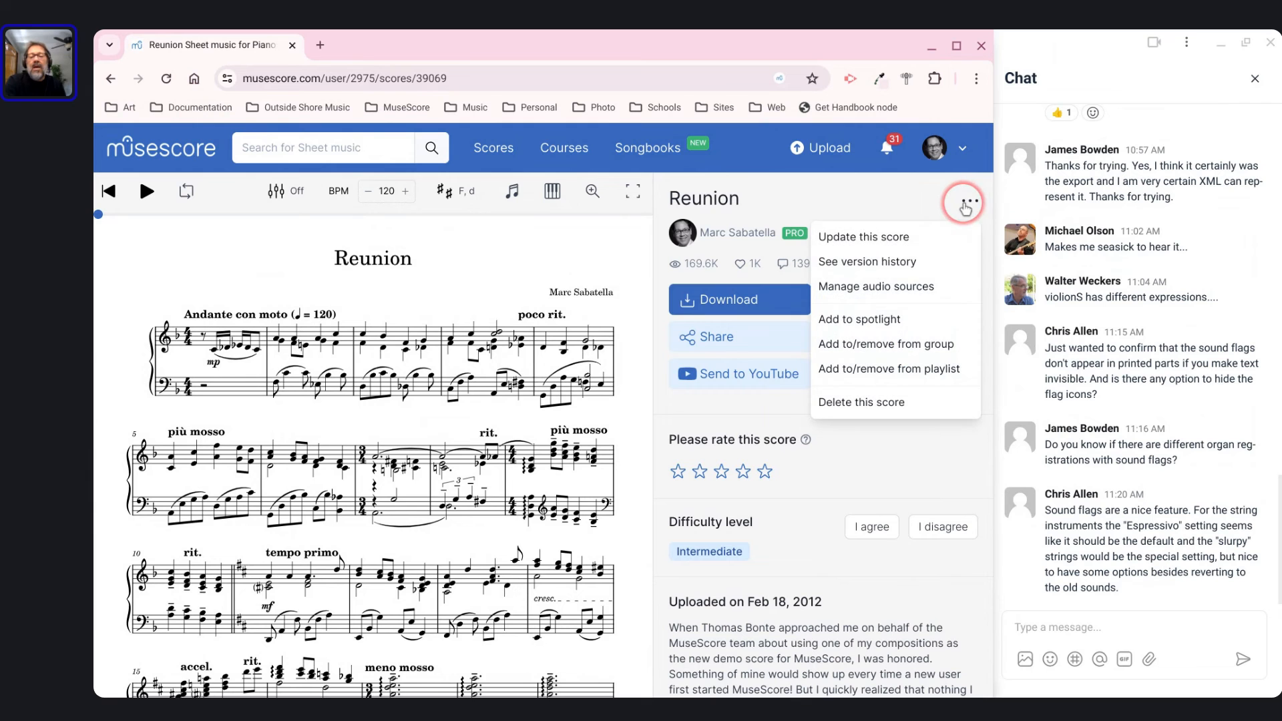
pyautogui.click(891, 261)
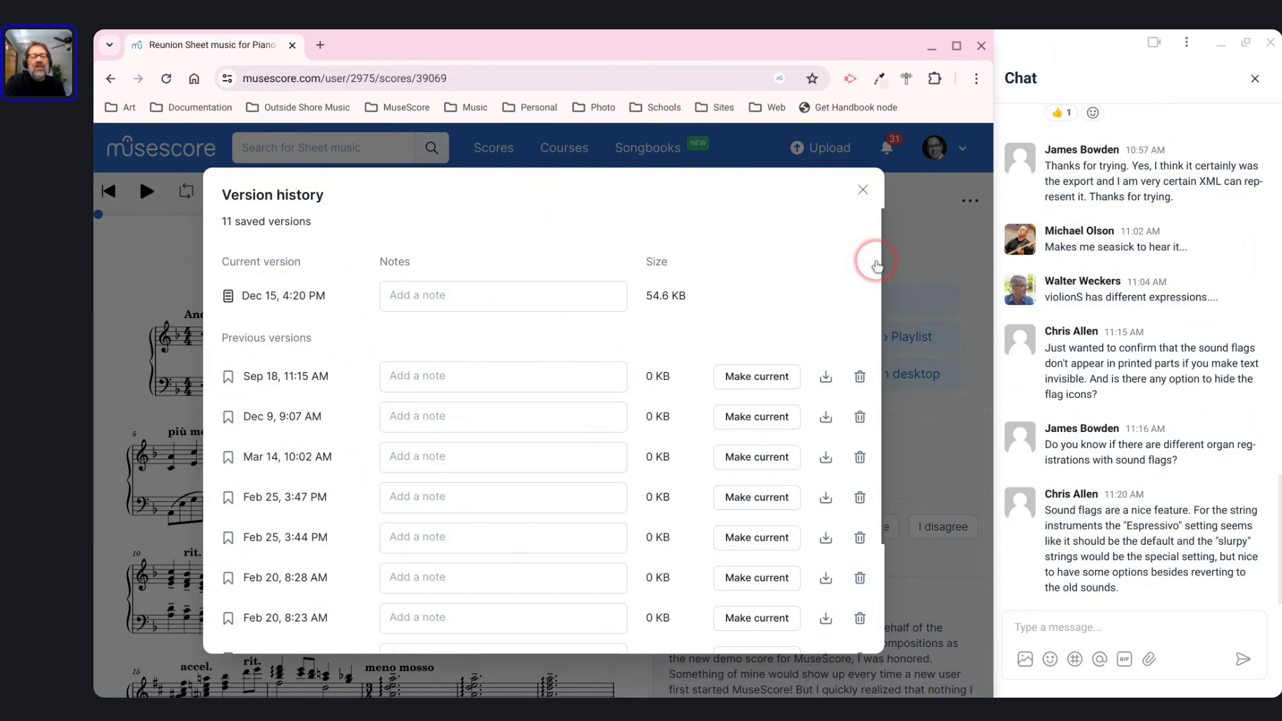
pyautogui.scroll(-3, 448, 468)
pyautogui.scroll(3, 448, 469)
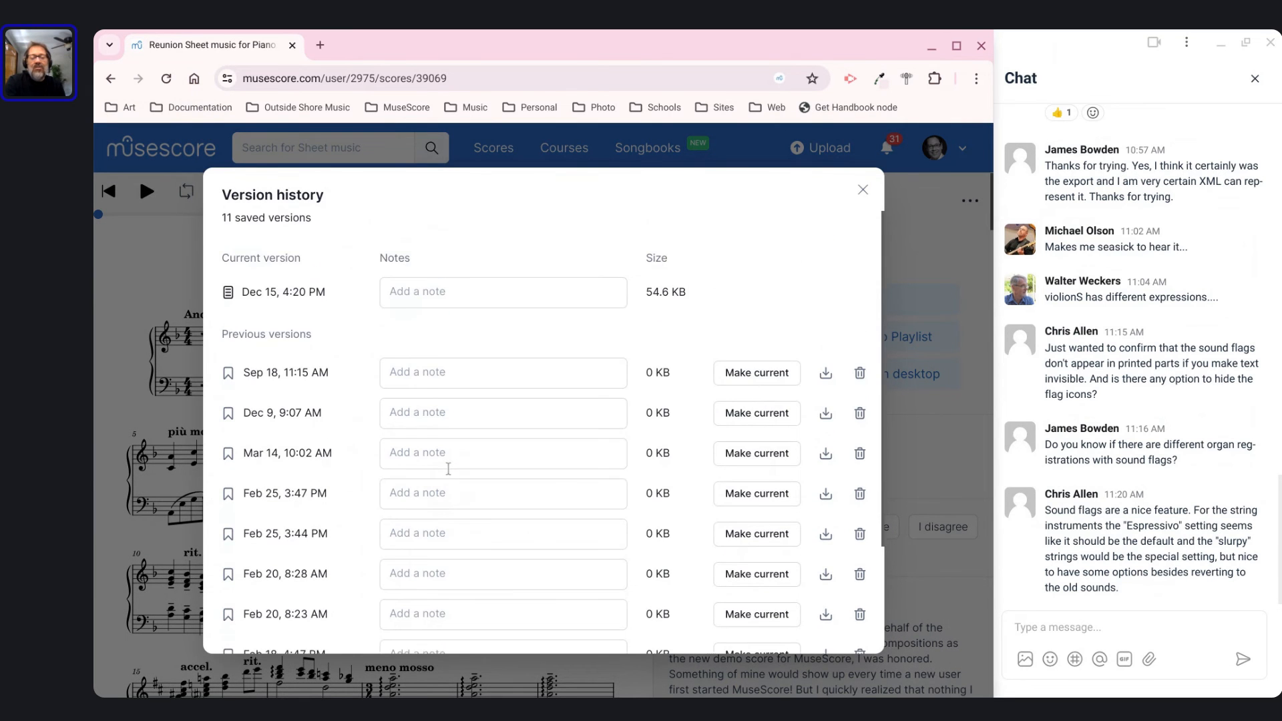
pyautogui.scroll(-2, 316, 576)
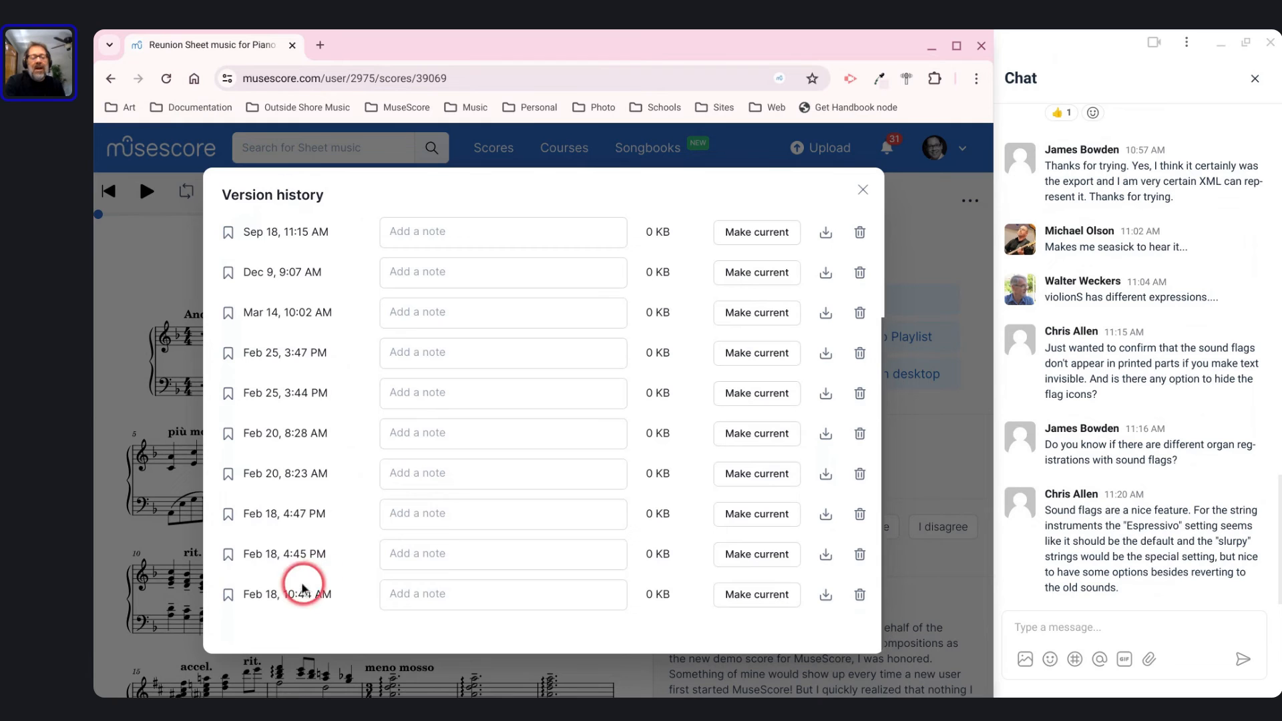
pyautogui.scroll(1, 288, 575)
pyautogui.scroll(-1, 288, 575)
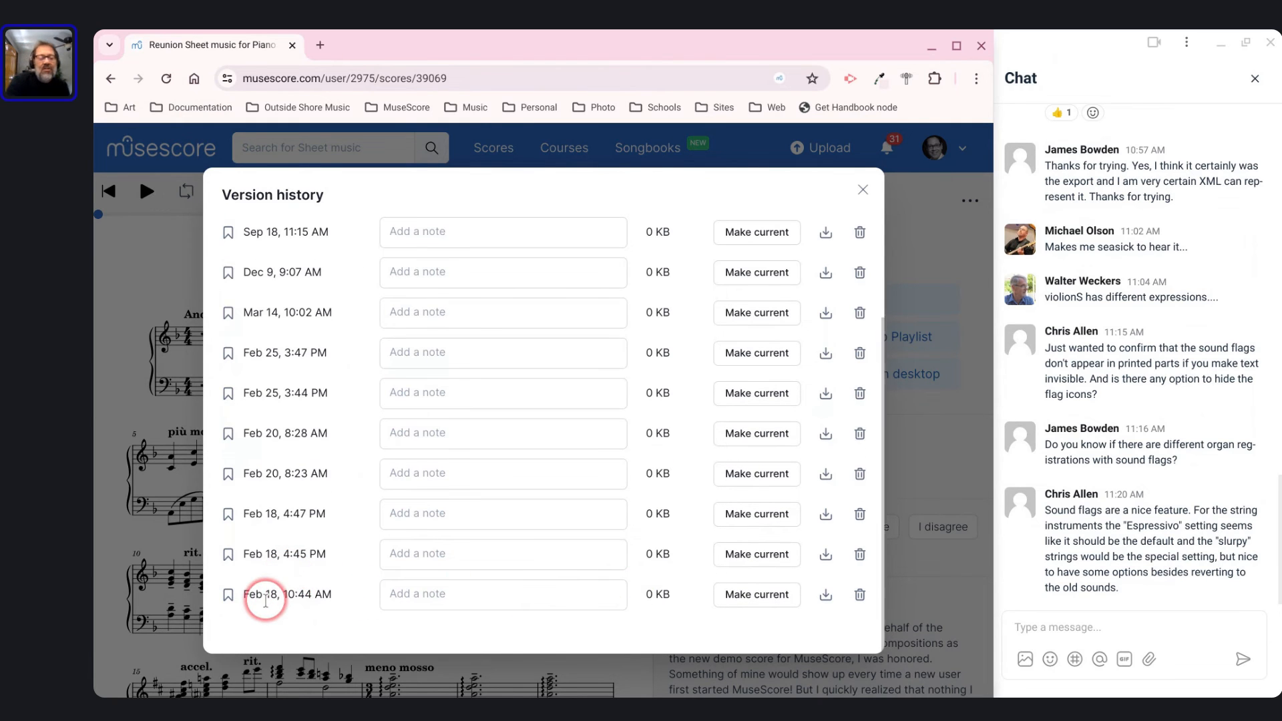
pyautogui.scroll(3, 270, 600)
pyautogui.scroll(-3, 265, 601)
pyautogui.scroll(3, 265, 601)
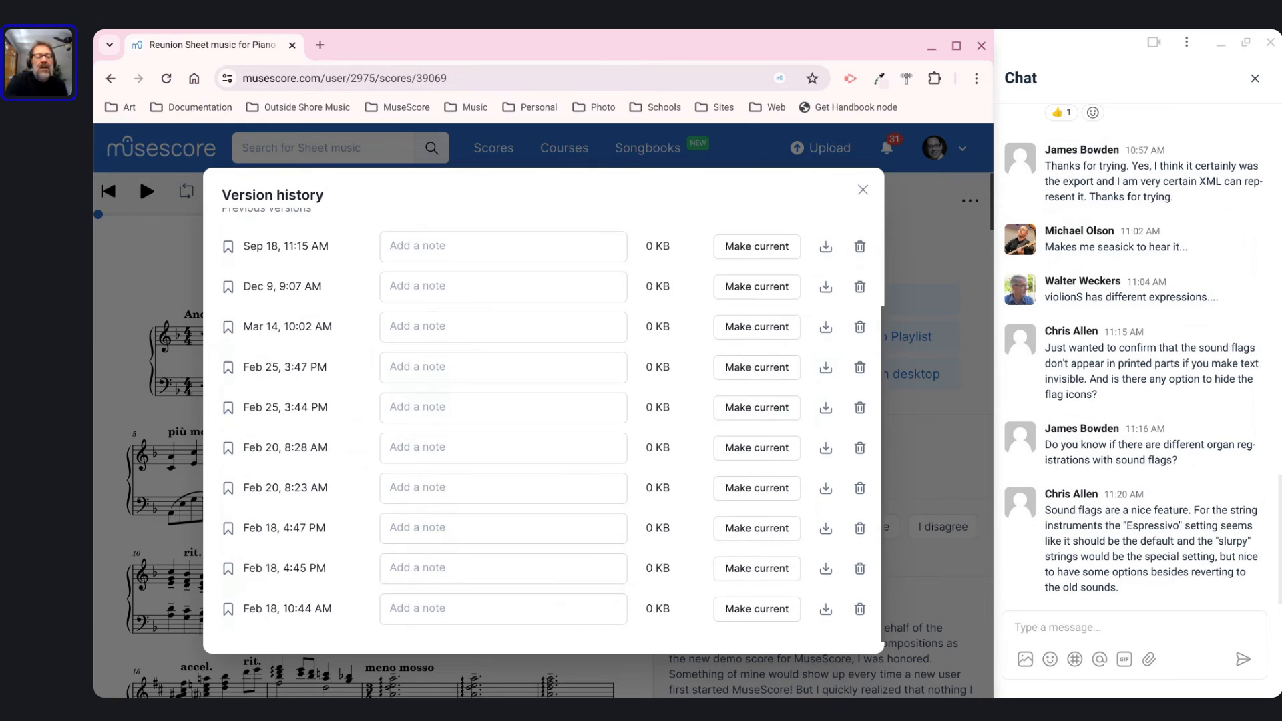
pyautogui.click(290, 307)
pyautogui.scroll(-3, 292, 309)
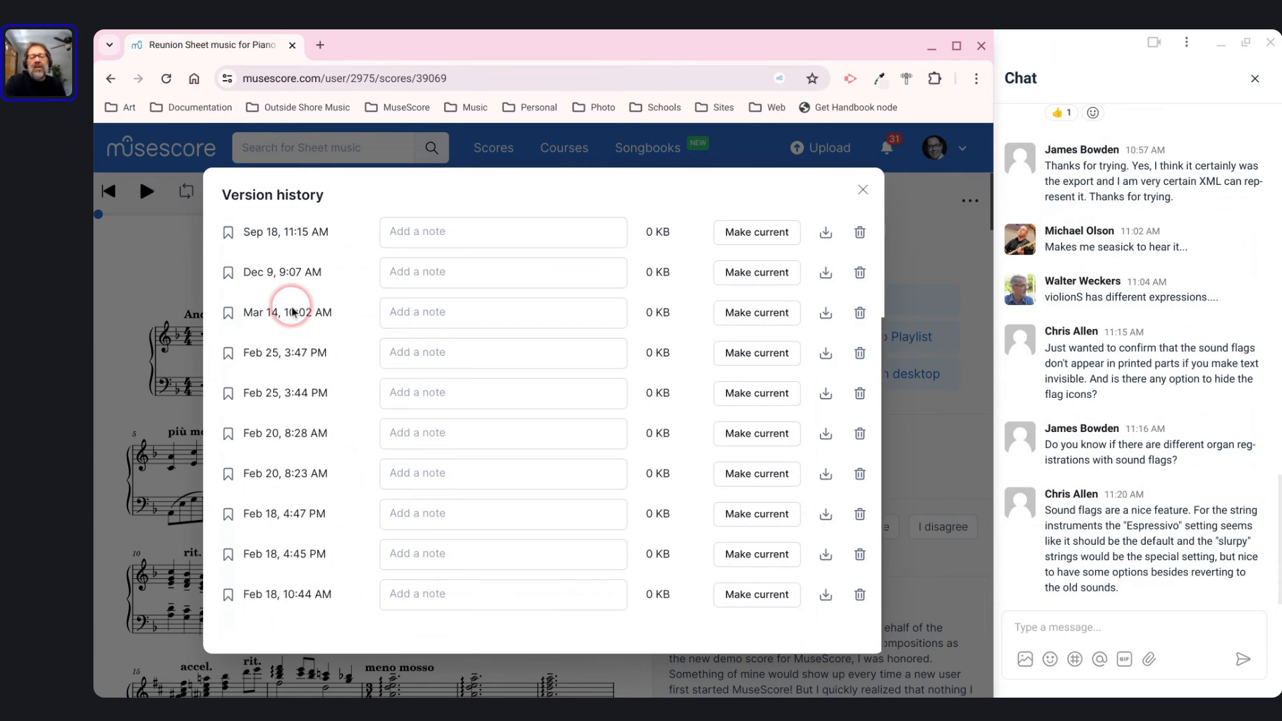
# Close the Reunion score's version history after reviewing its oldest entries, and check the upload date on the score page
pyautogui.scroll(3, 293, 312)
pyautogui.scroll(-3, 293, 311)
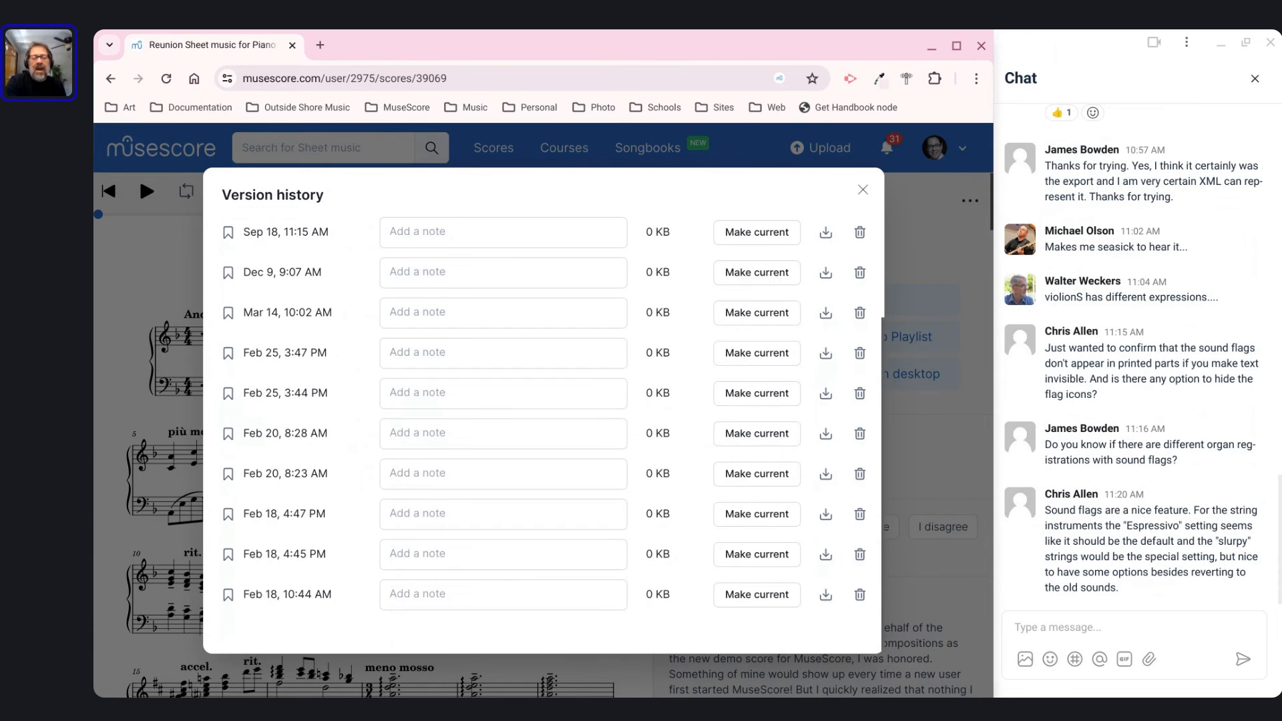
pyautogui.click(283, 371)
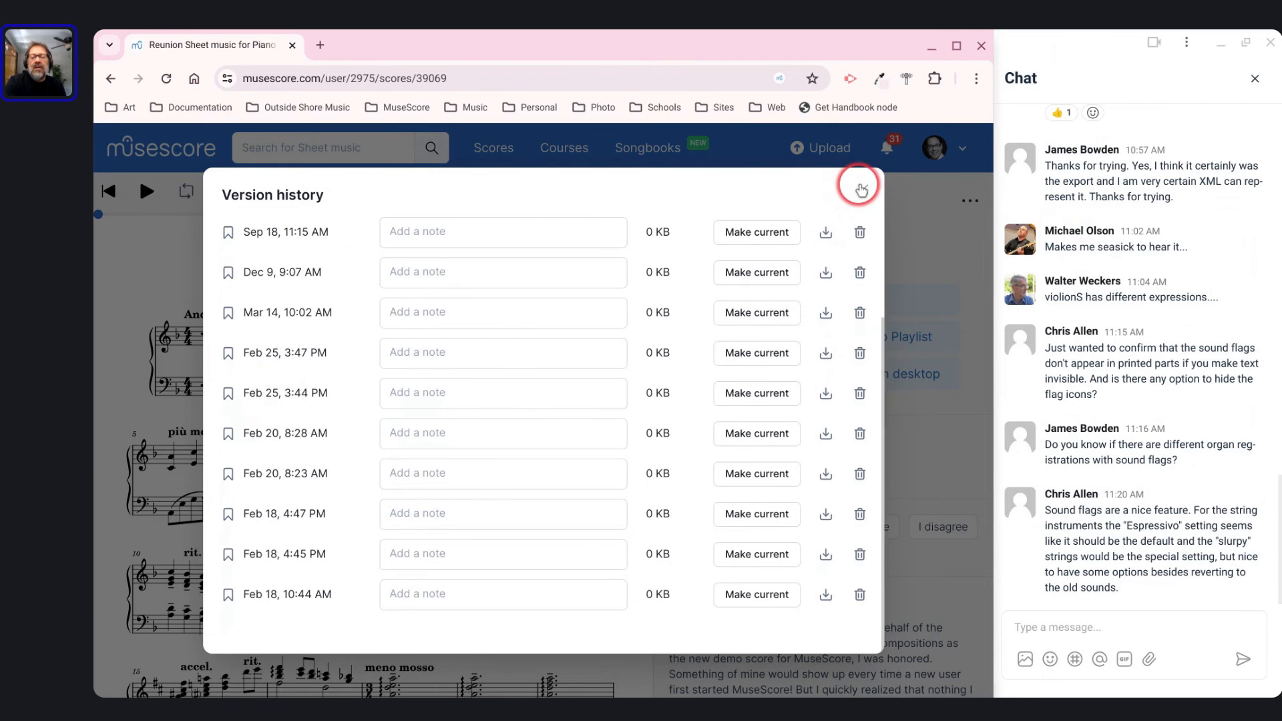
pyautogui.click(861, 189)
pyautogui.scroll(-1, 792, 438)
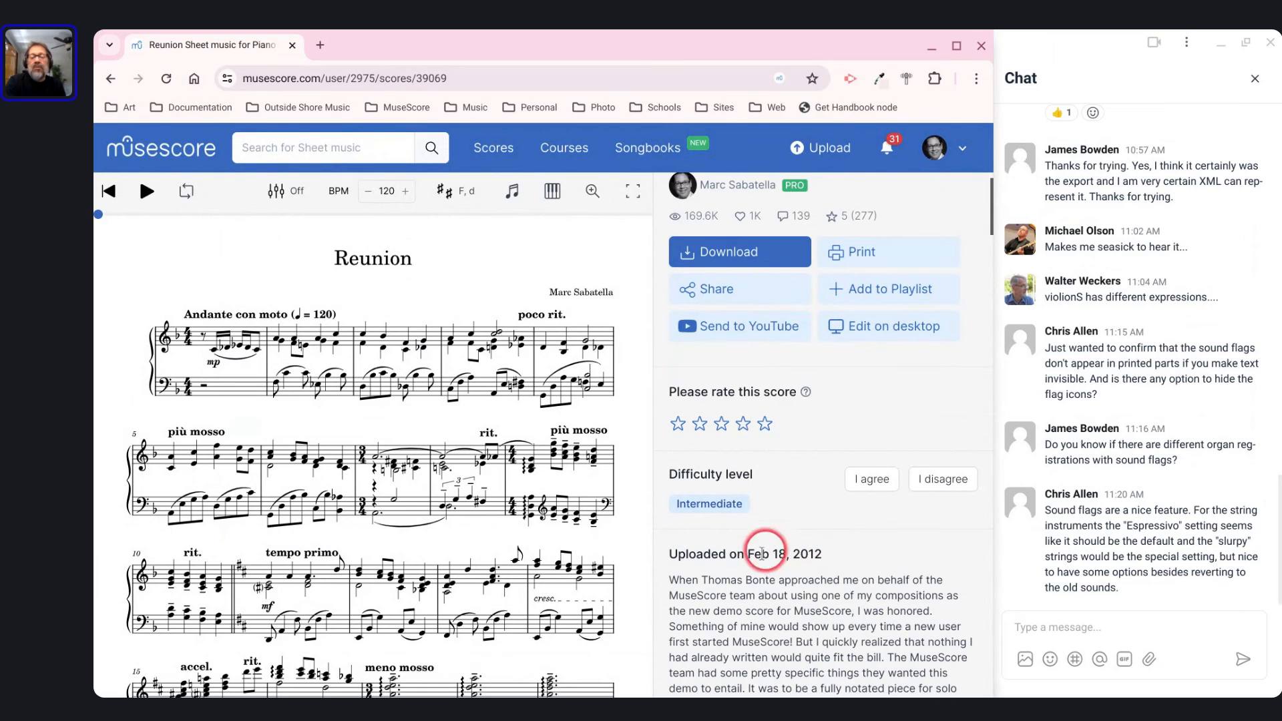
pyautogui.scroll(1, 852, 369)
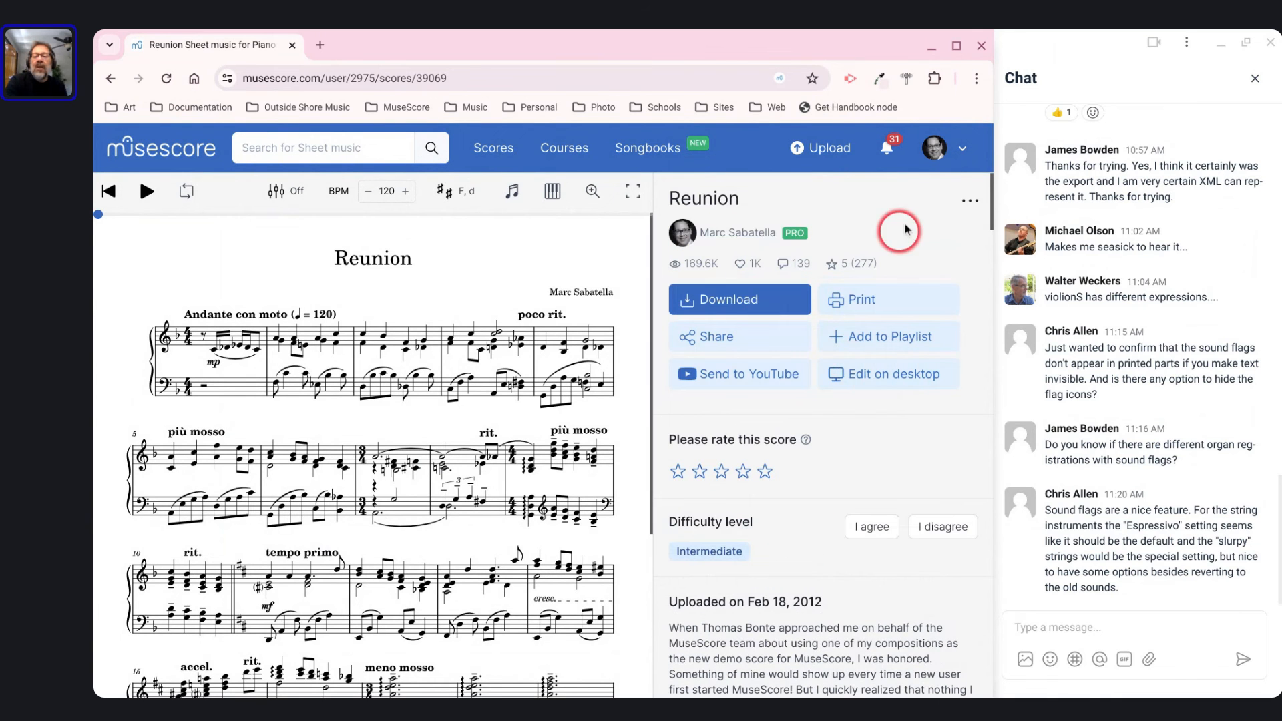
# Reopen the Reunion score's version history, compare the current version with the previous ones, and close it
pyautogui.click(969, 200)
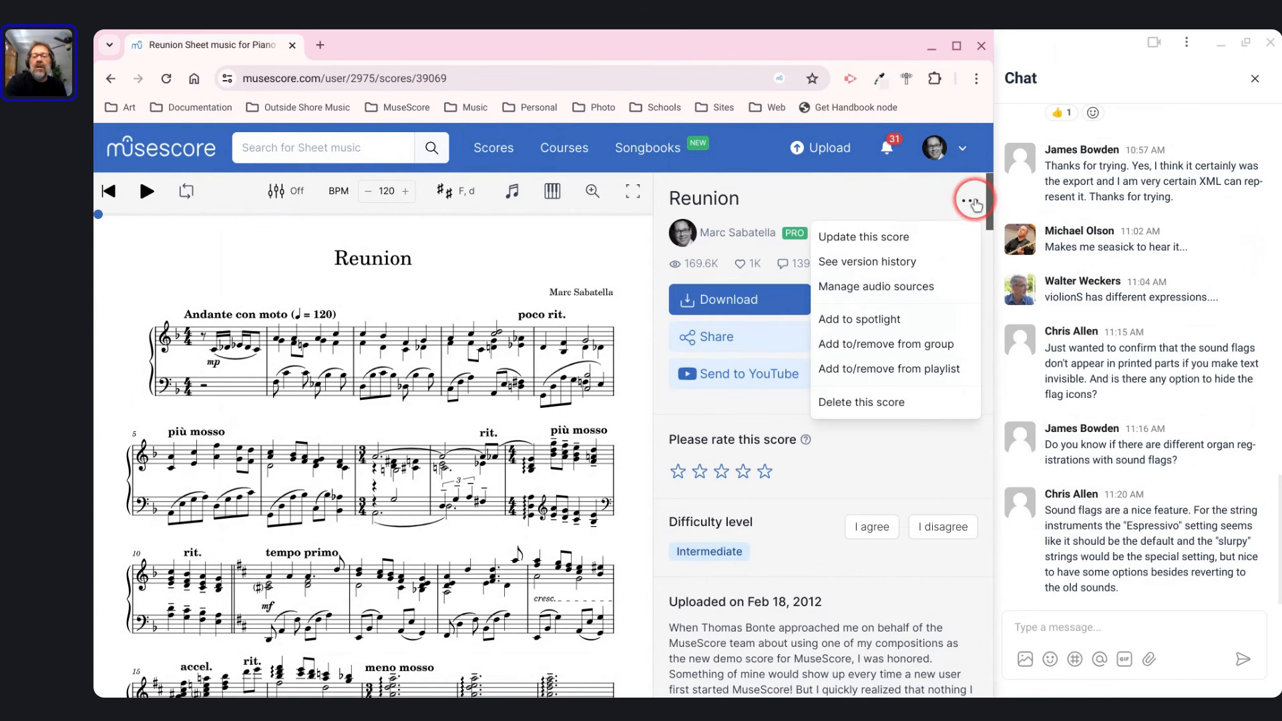
pyautogui.click(844, 261)
pyautogui.scroll(-2, 363, 574)
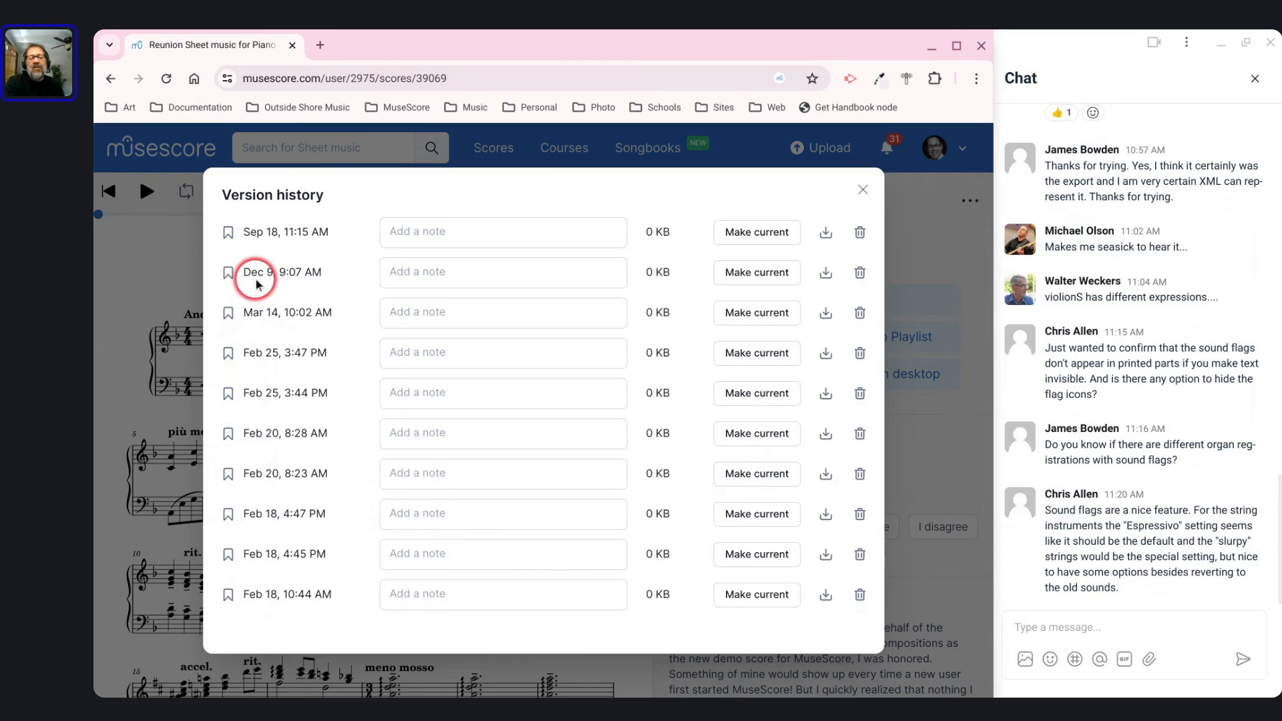
pyautogui.scroll(2, 270, 275)
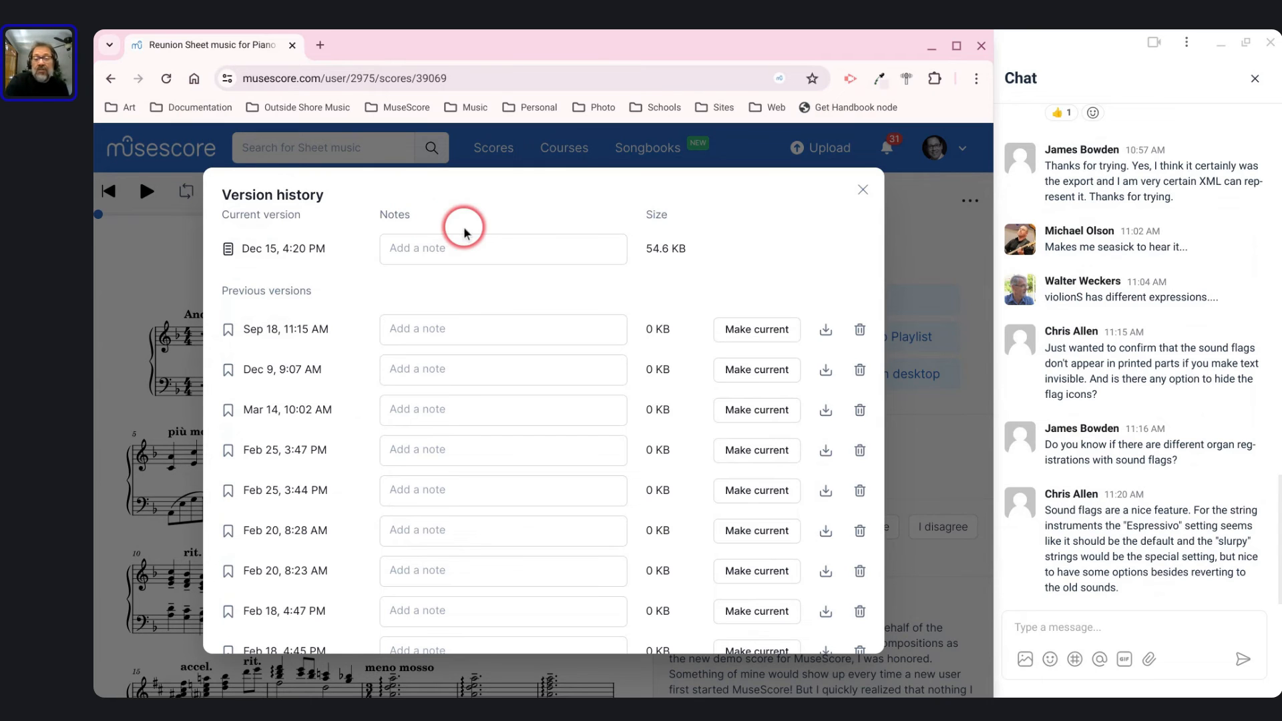
pyautogui.scroll(-2, 464, 232)
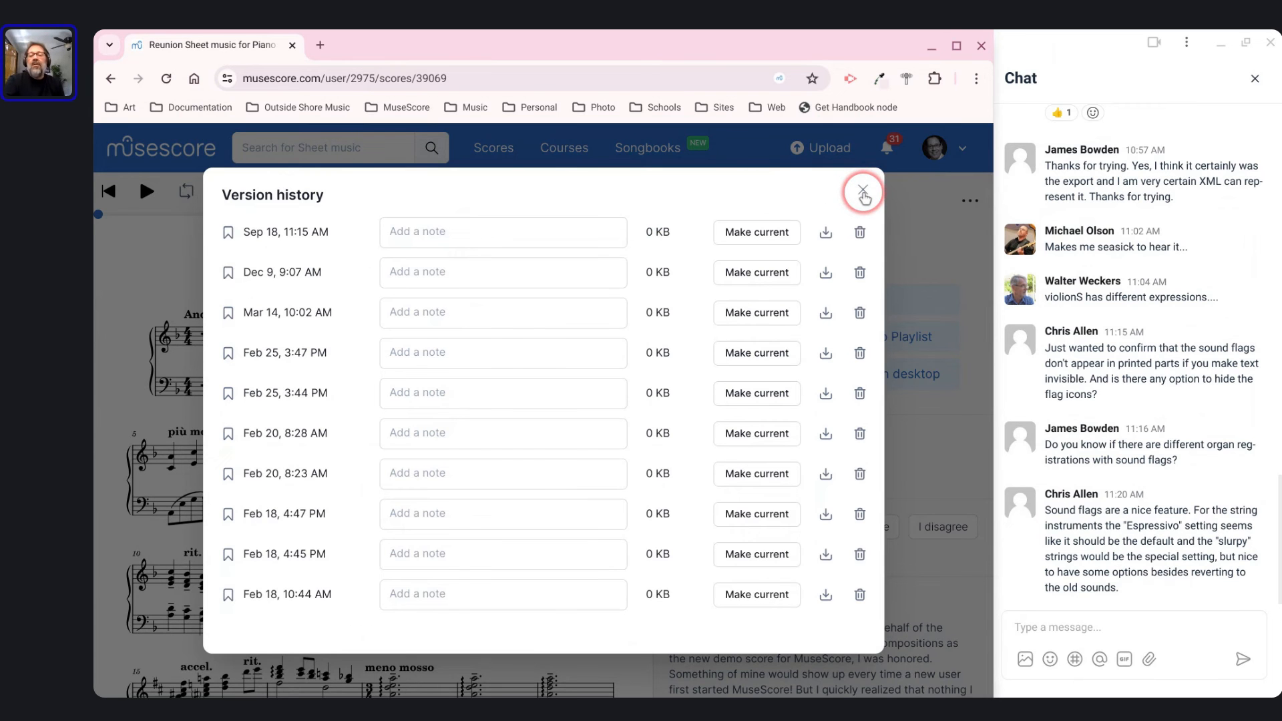
pyautogui.click(857, 190)
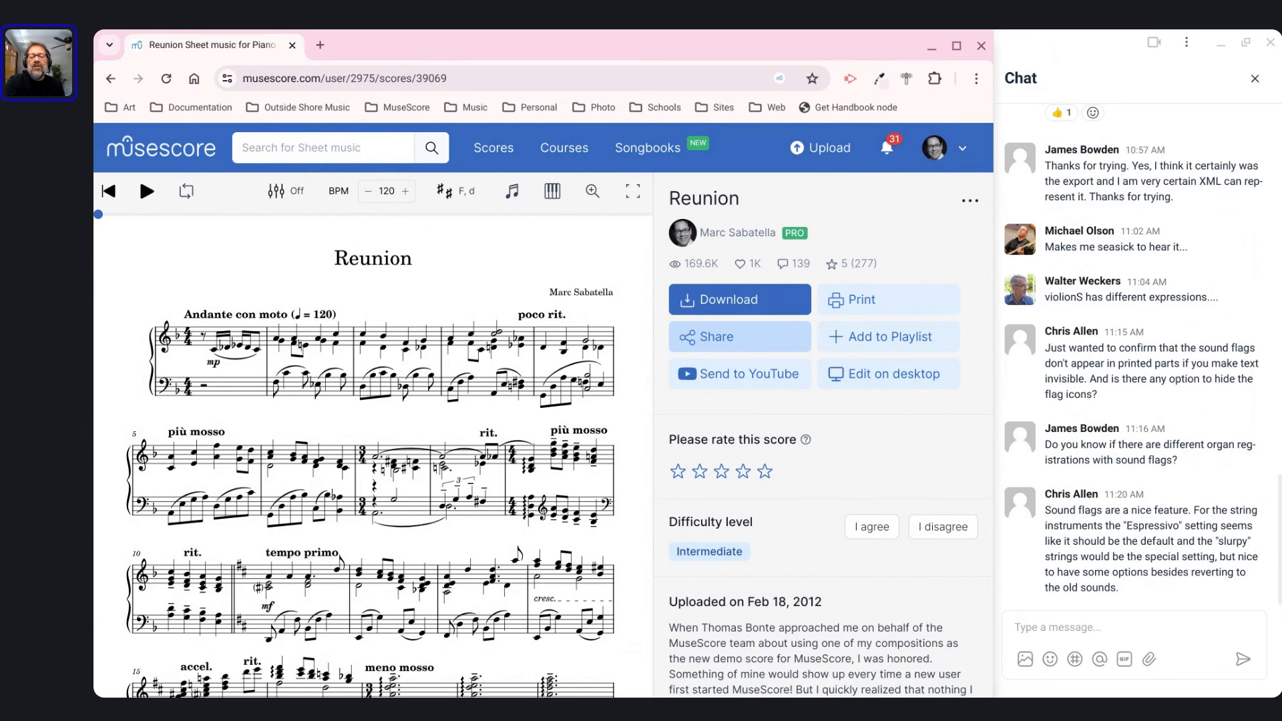
# View the public link sharing options for the Reunion score and close them
pyautogui.click(684, 337)
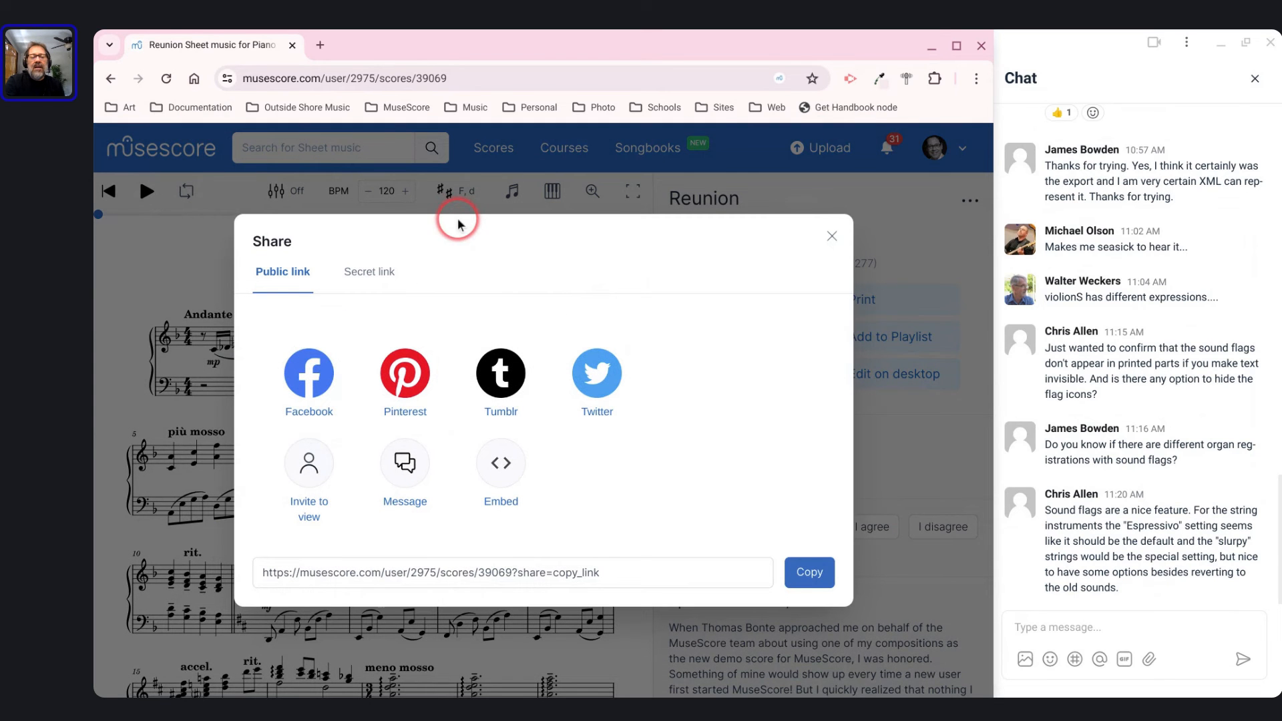
pyautogui.click(290, 283)
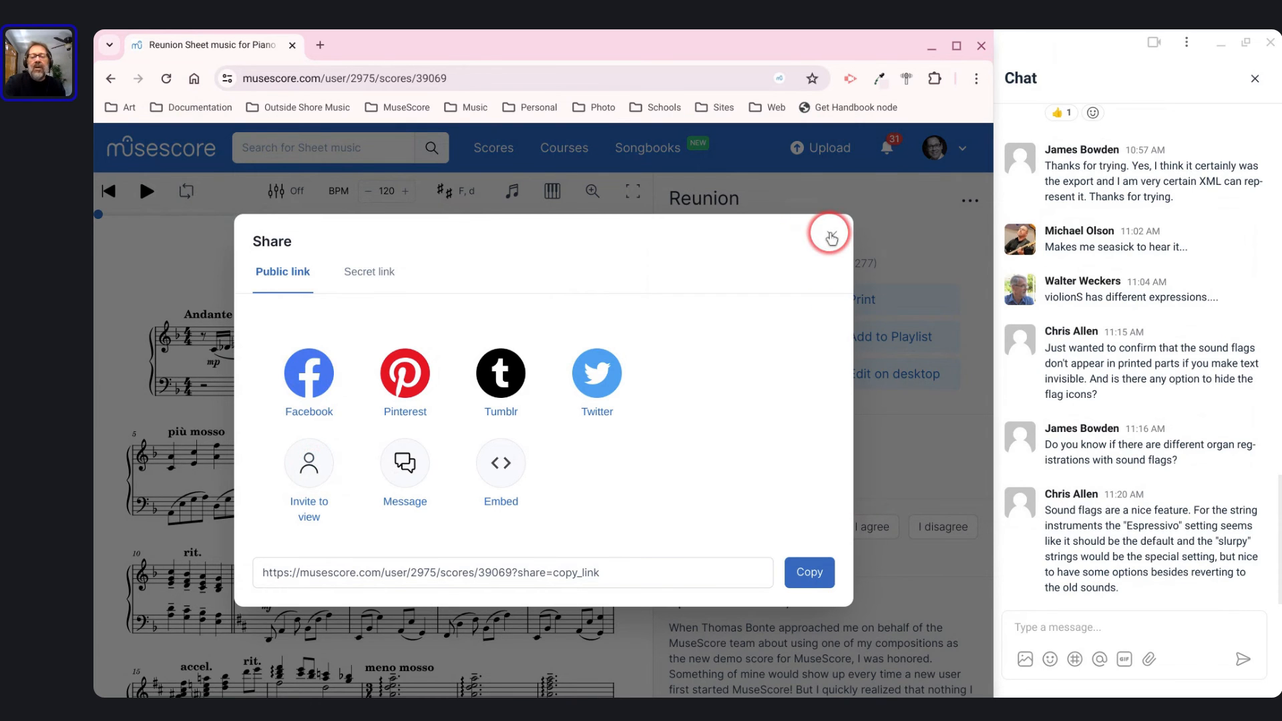
pyautogui.click(832, 236)
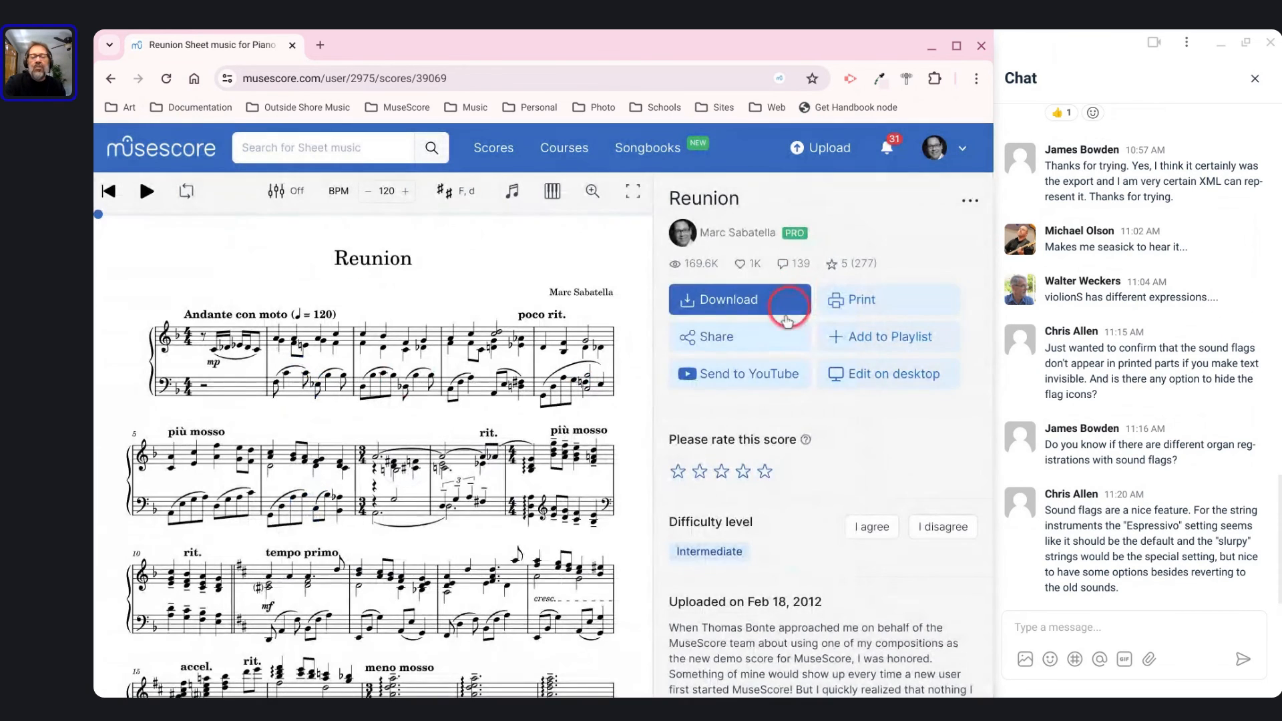
# View the form for inviting people to view and comment on the Reunion score, and leave sharing without inviting anyone
pyautogui.click(745, 336)
pyautogui.click(309, 471)
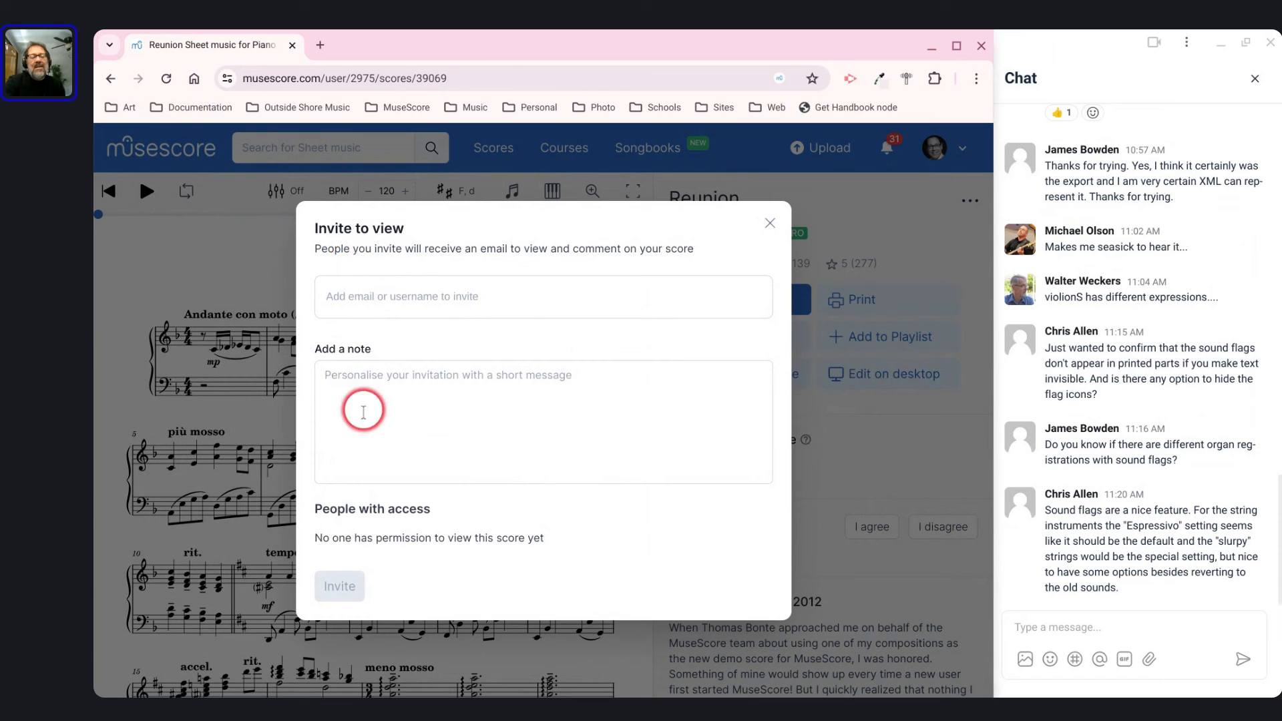
pyautogui.click(348, 293)
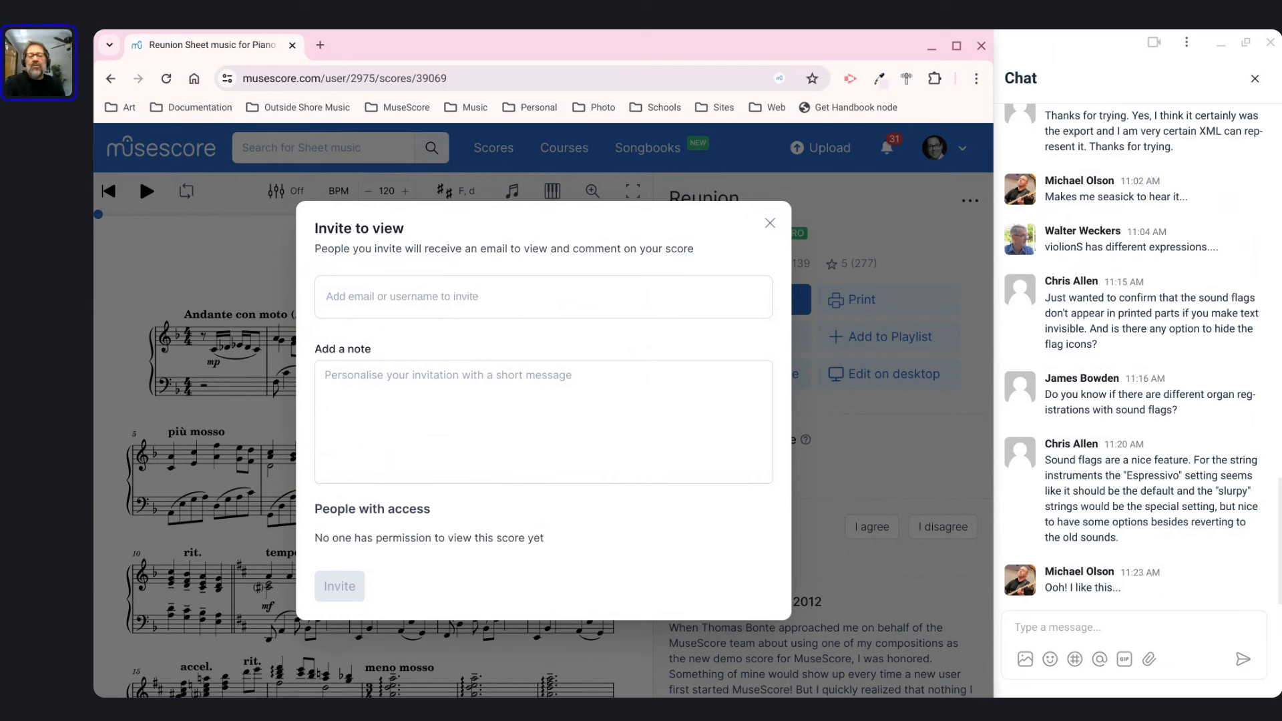
pyautogui.click(770, 223)
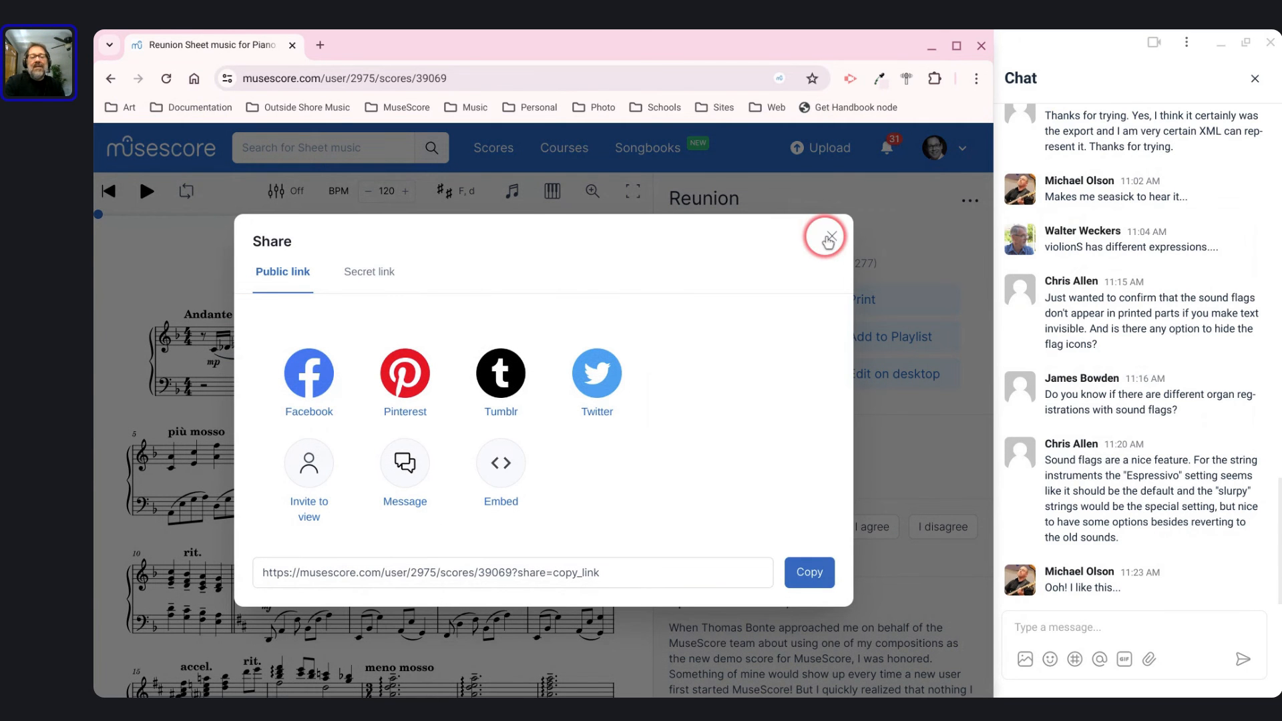
pyautogui.click(829, 237)
pyautogui.click(695, 336)
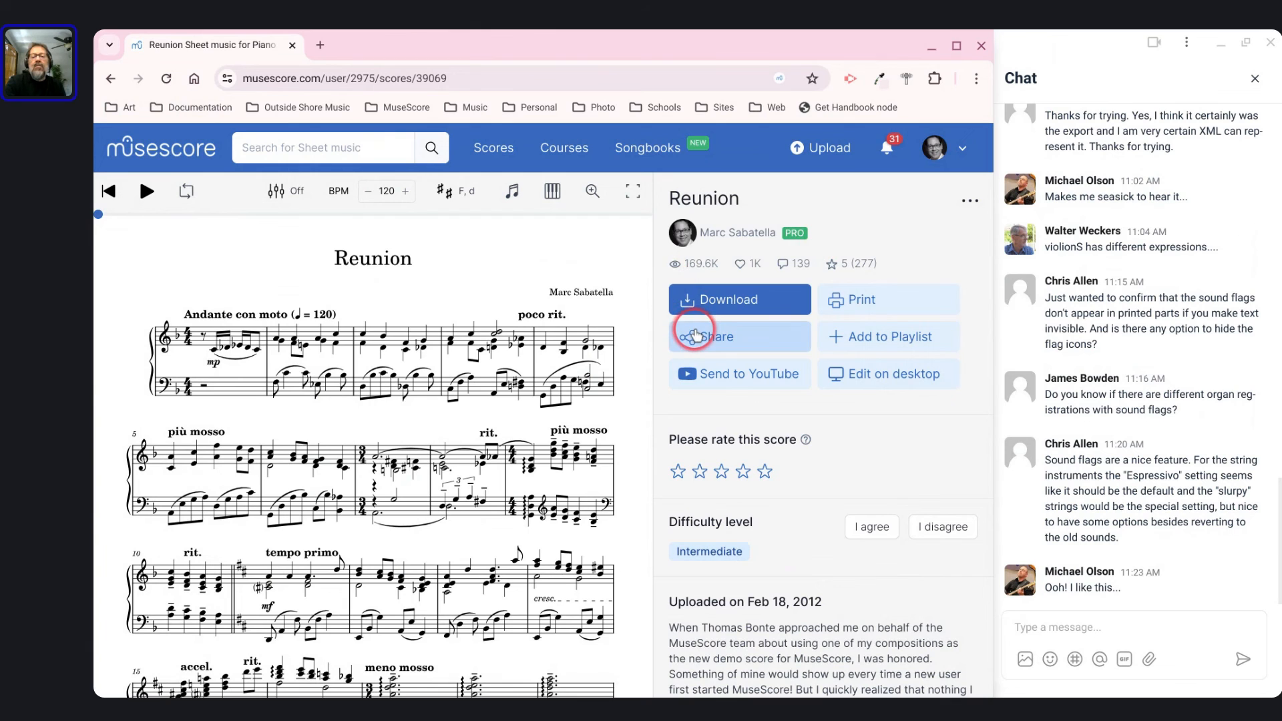
pyautogui.click(600, 488)
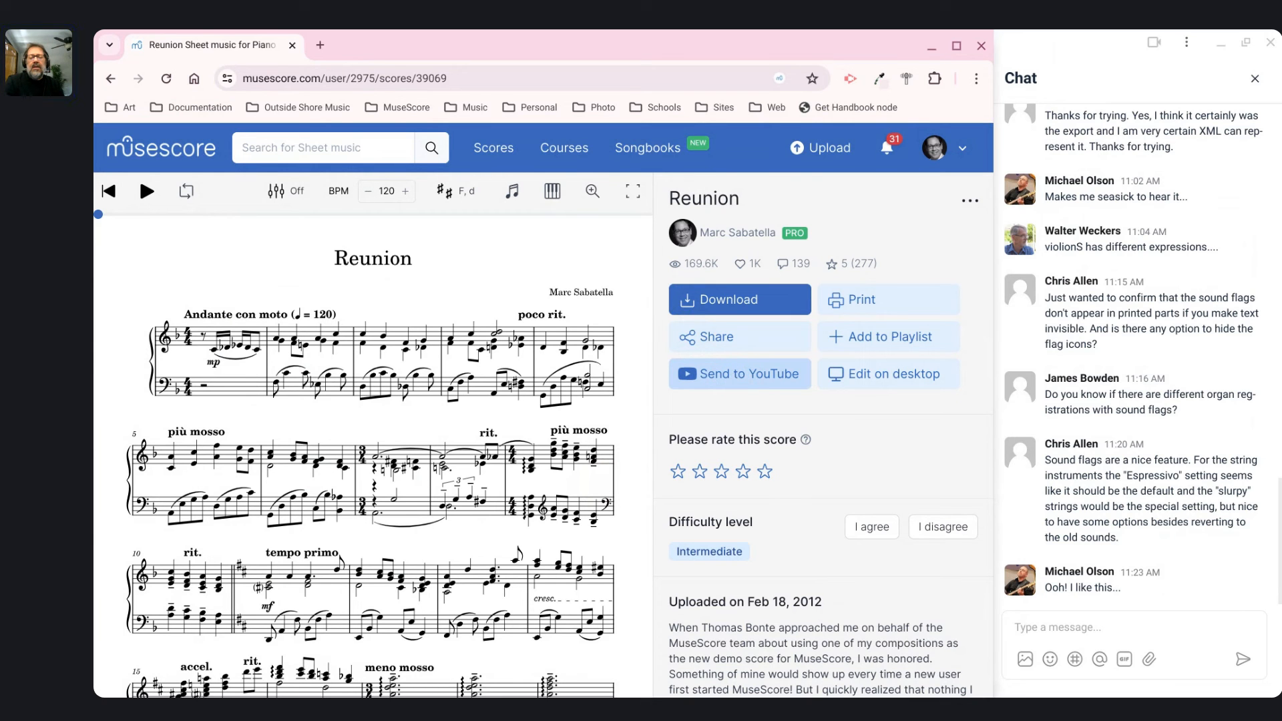
pyautogui.click(683, 341)
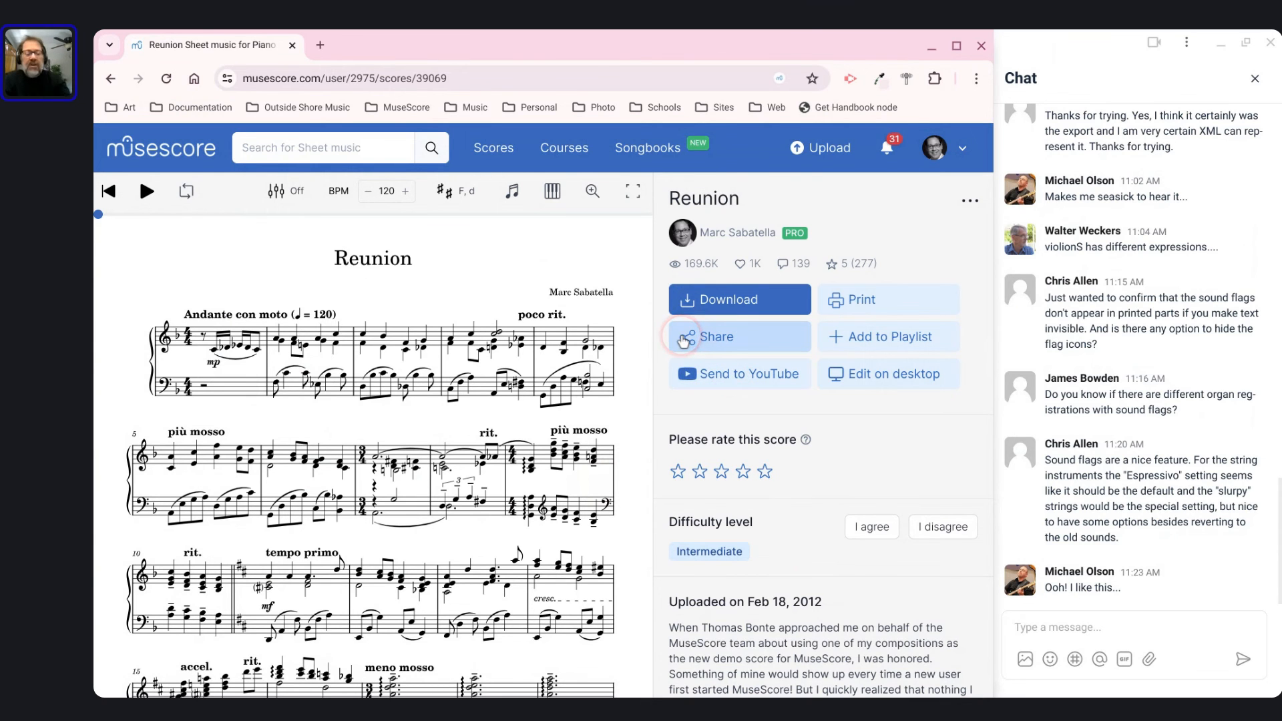
# Find and launch the Camera app, and dock its window beside the live event, widened up to the chat
pyautogui.hotkey('alt', 'Tab')
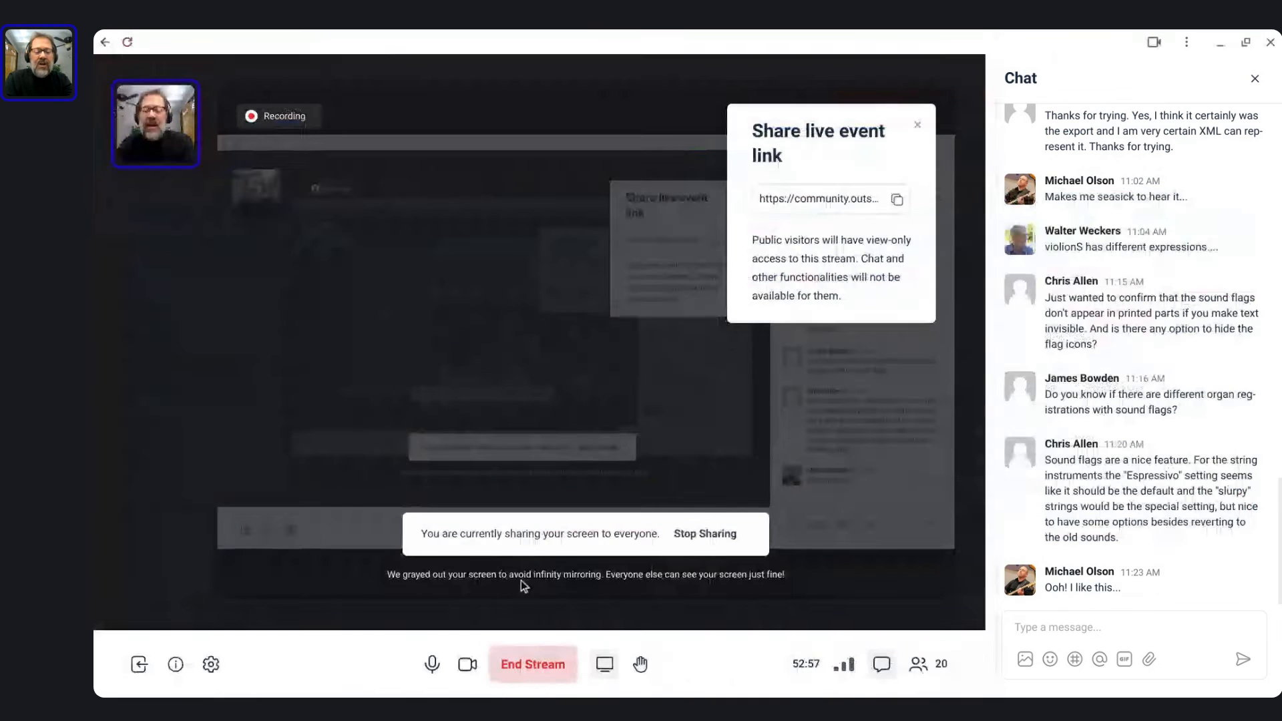
pyautogui.moveTo(519, 694)
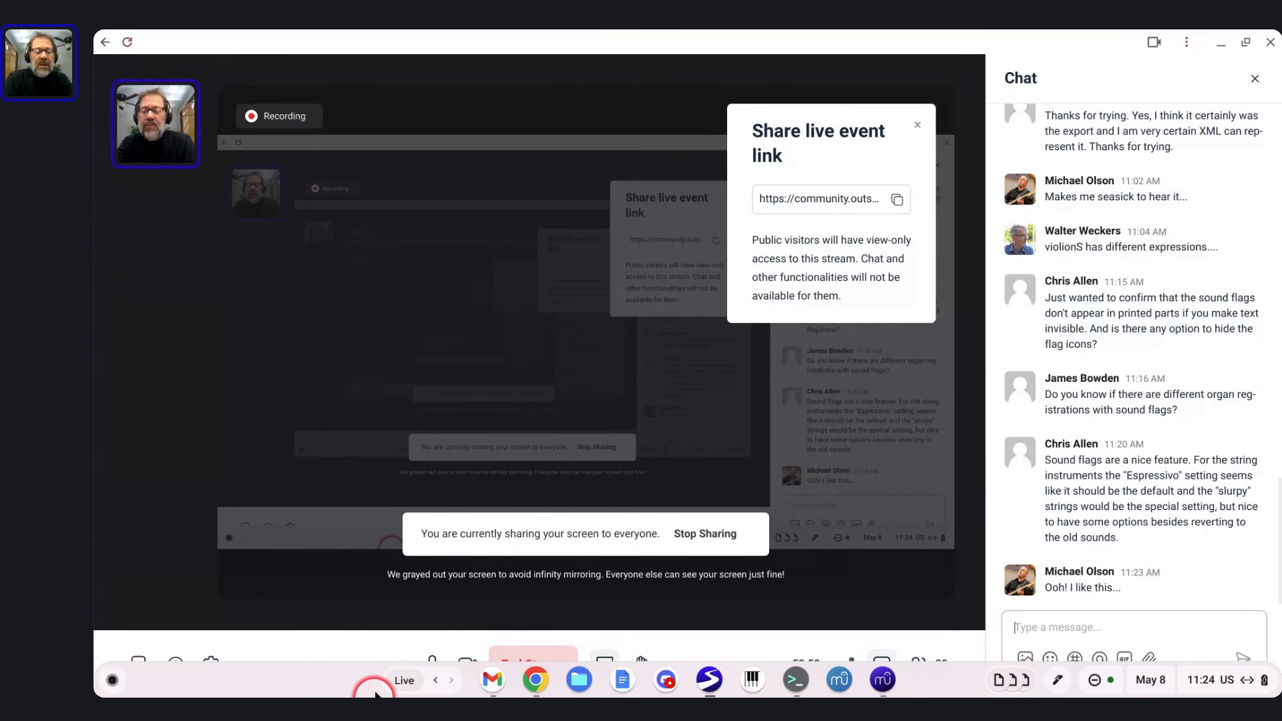
pyautogui.click(112, 679)
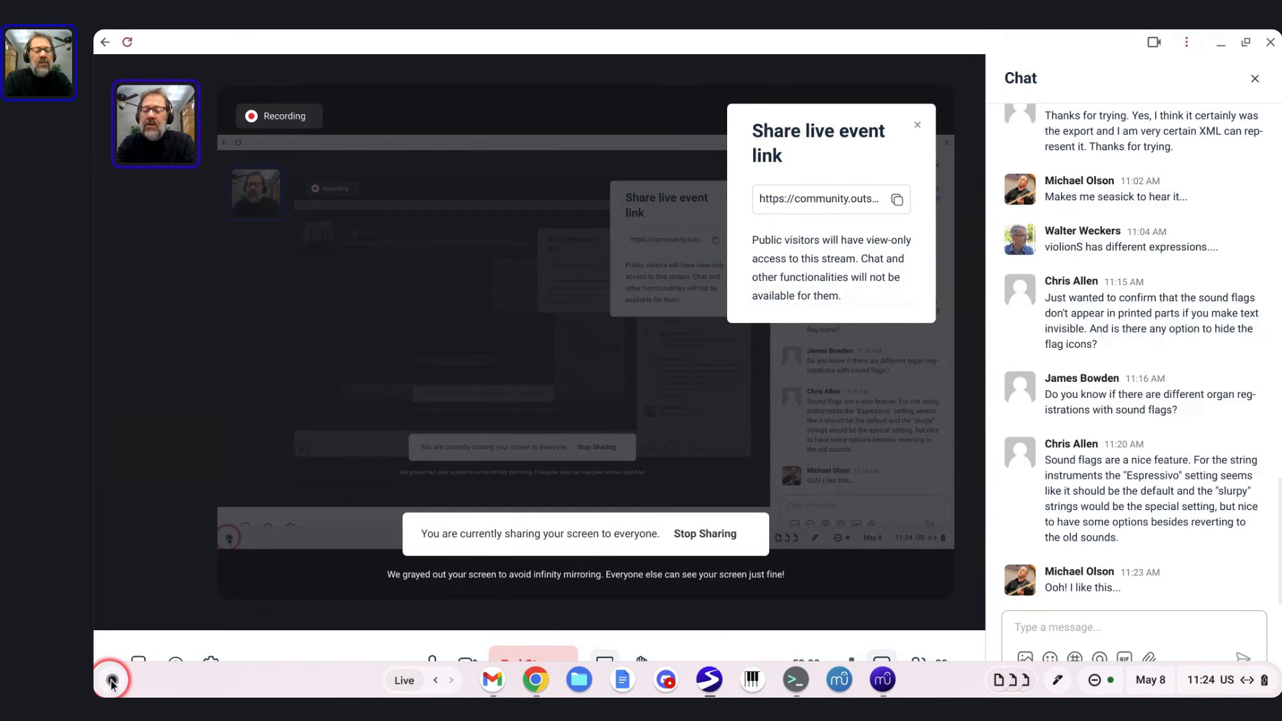
pyautogui.click(112, 680)
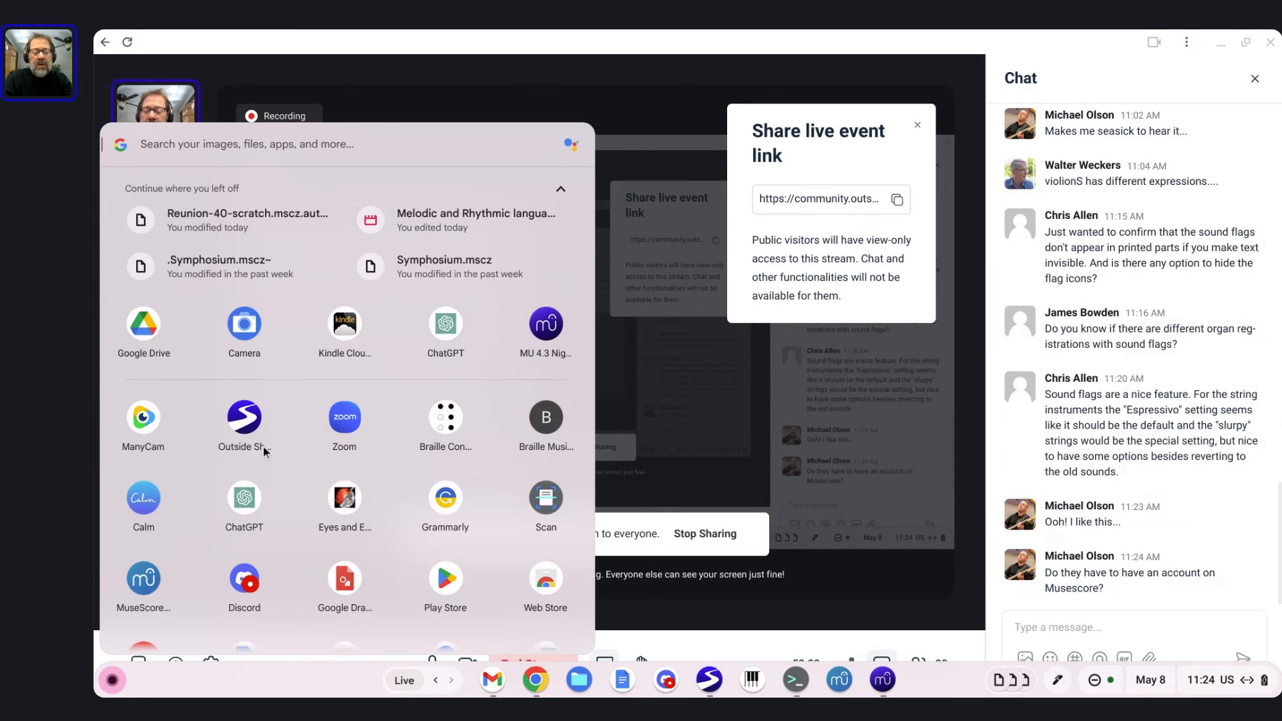
pyautogui.write('cam')
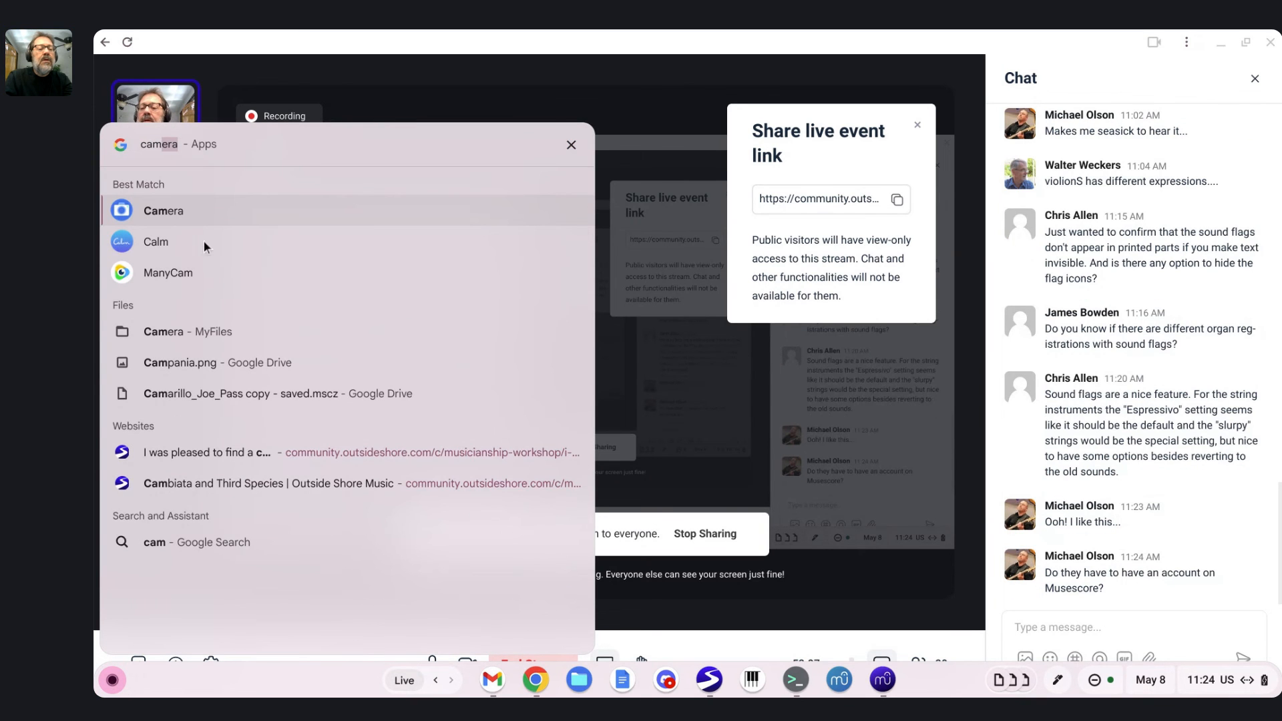
pyautogui.click(178, 217)
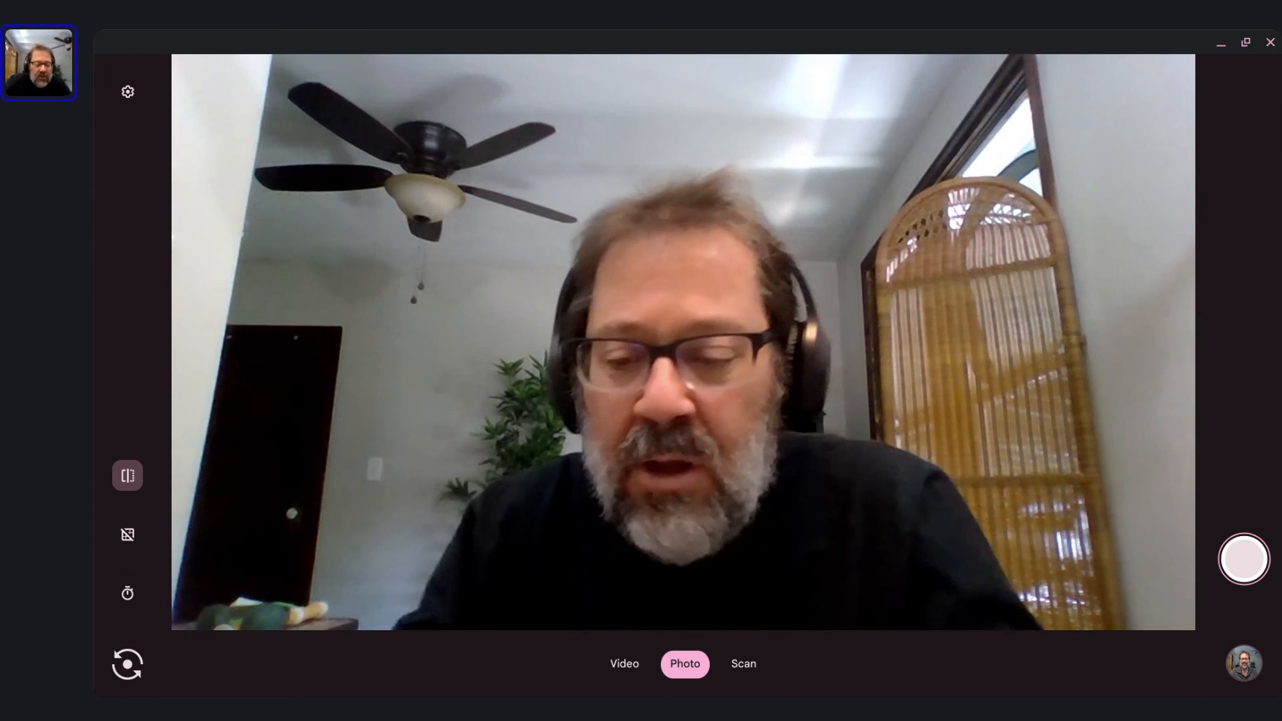
pyautogui.hotkey('alt', '[')
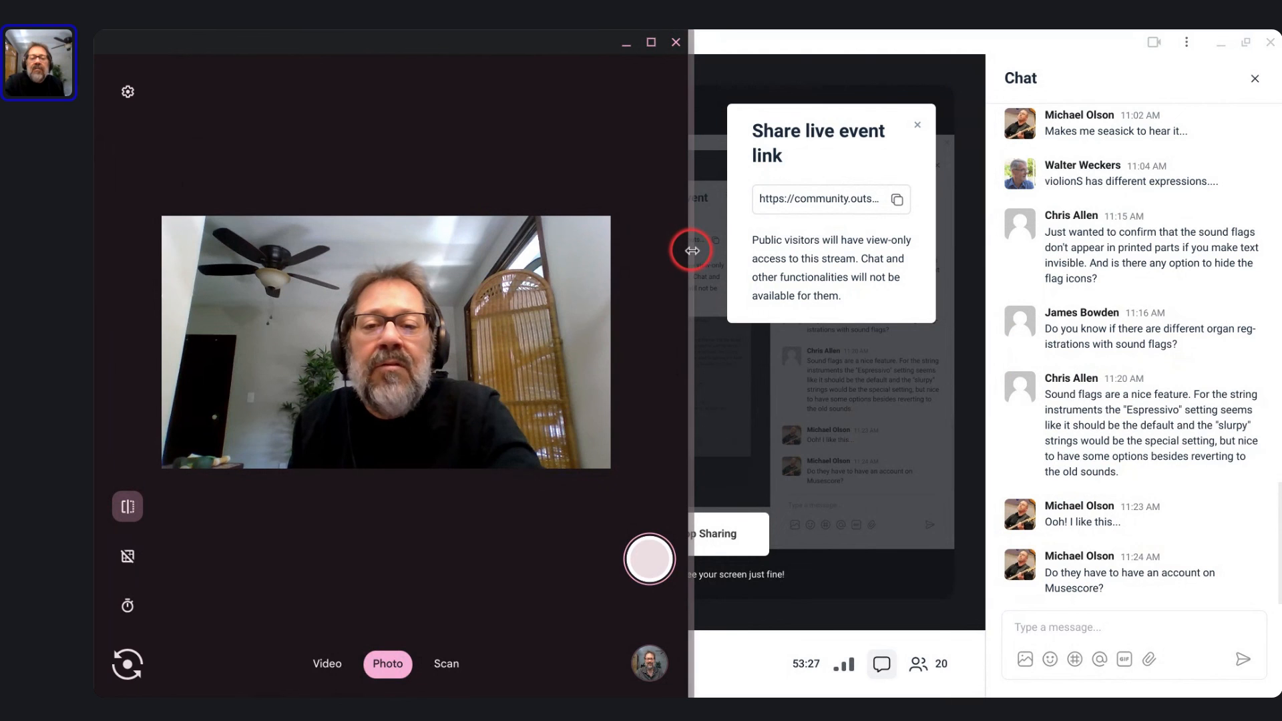
pyautogui.moveTo(692, 250); pyautogui.dragTo(993, 266)
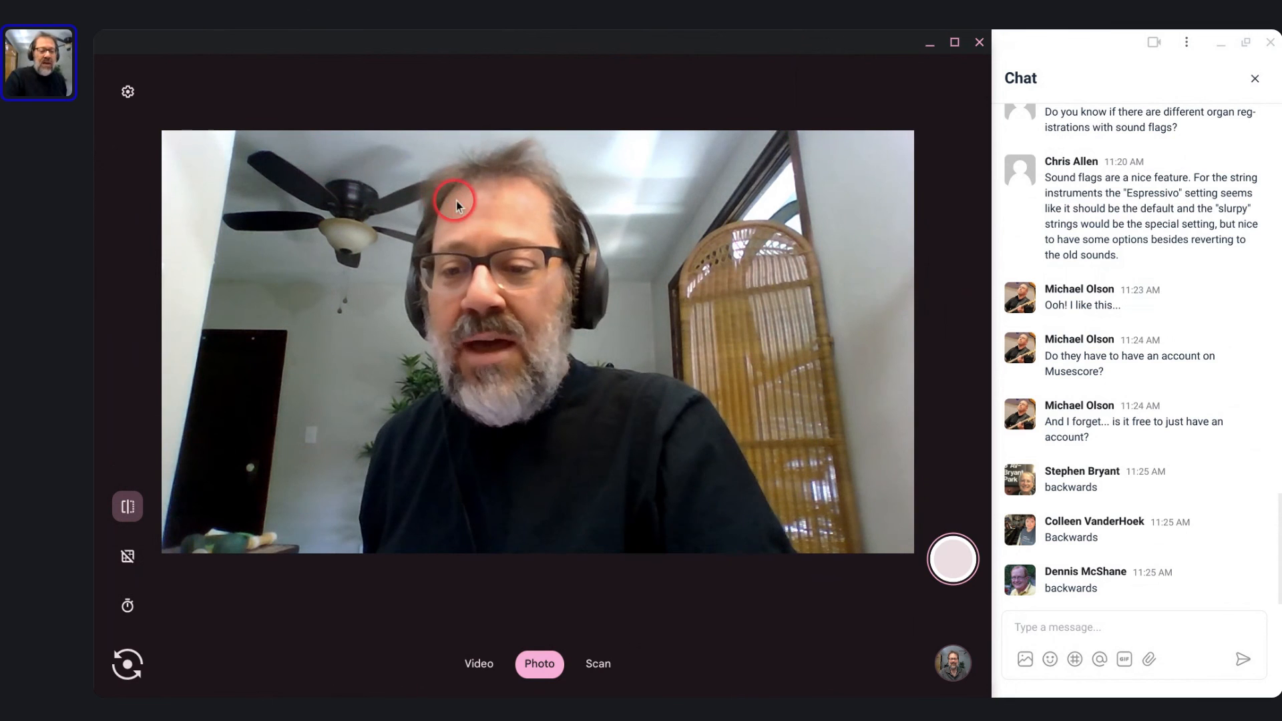
# Try the overhead keyboard camera, return to the front-facing camera, and turn off its mirror preview
pyautogui.click(127, 669)
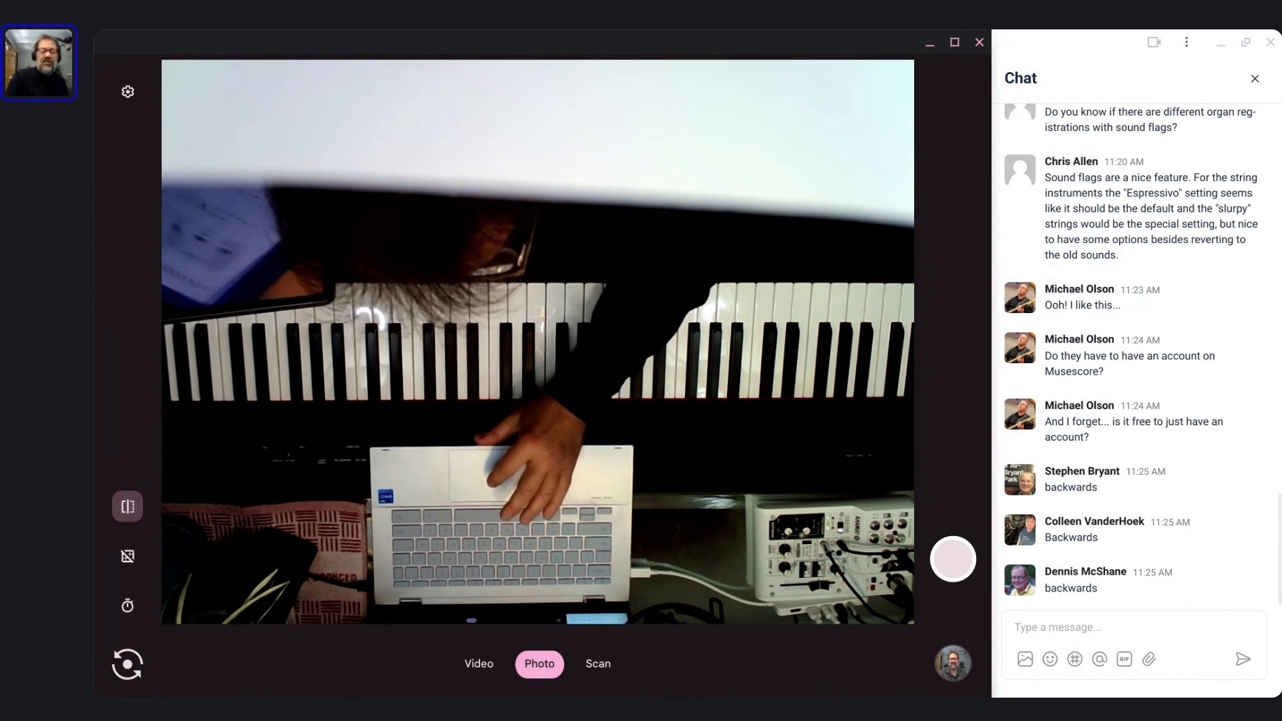
pyautogui.click(127, 665)
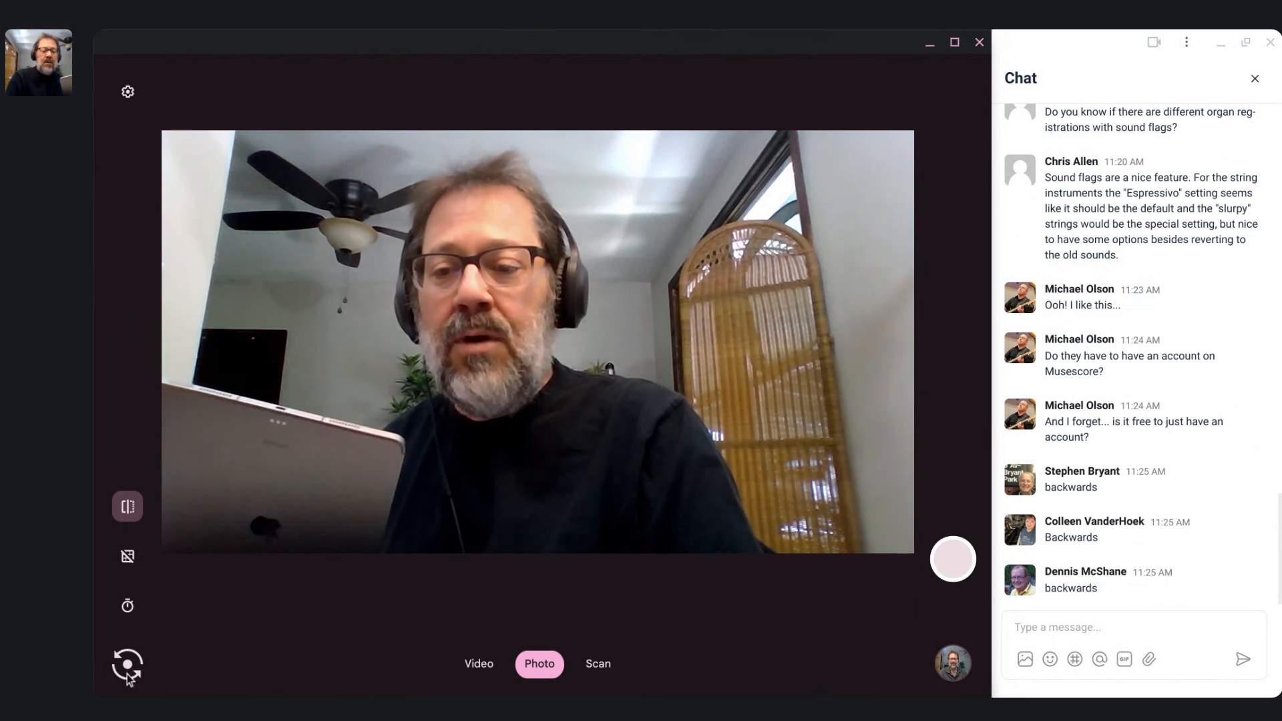
pyautogui.click(131, 510)
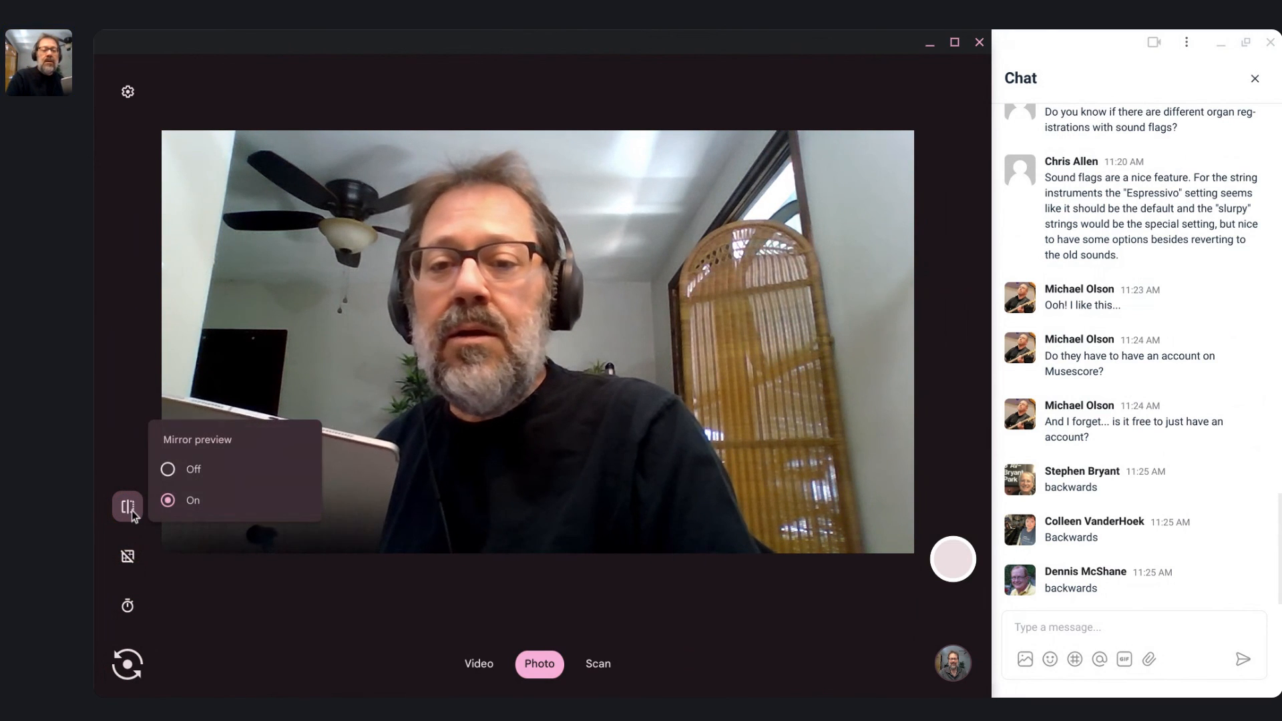
pyautogui.click(177, 453)
pyautogui.click(163, 471)
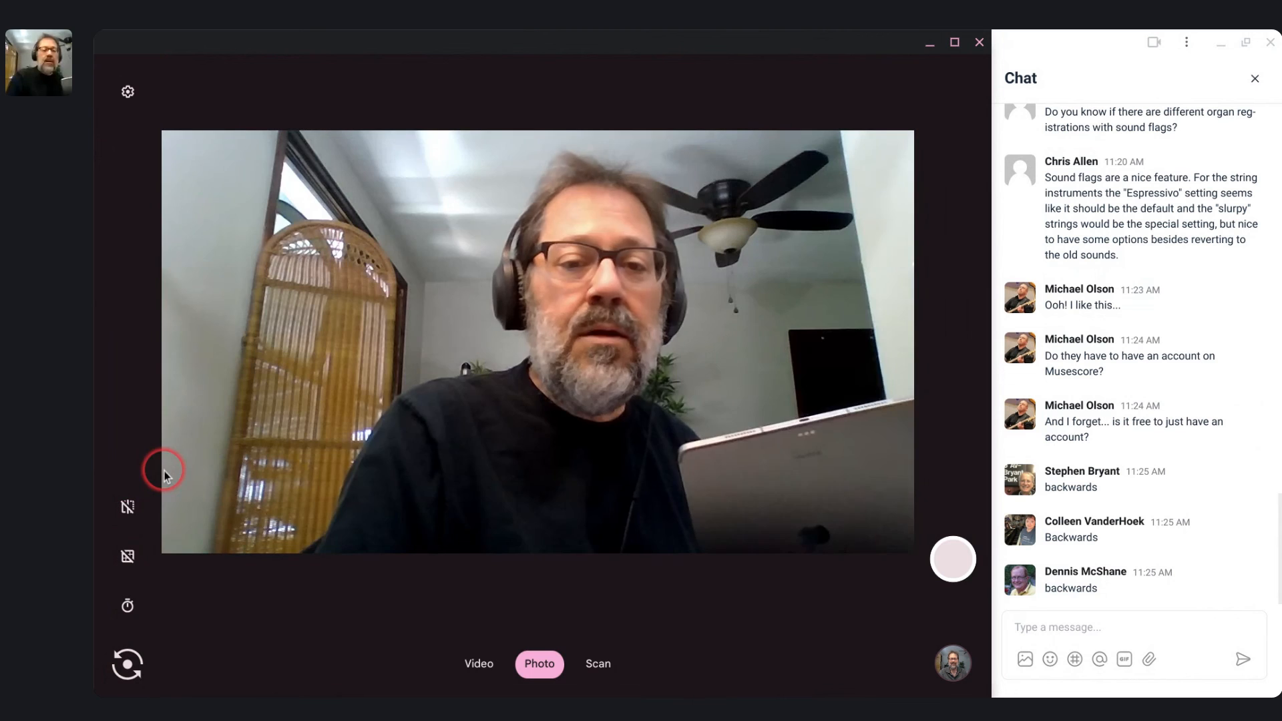